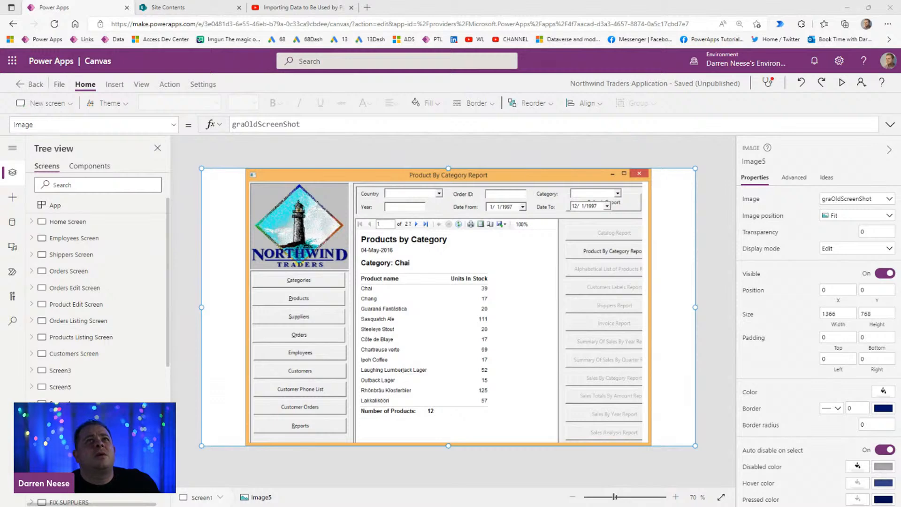
Step: Switch to the YouTube page and look over the Northwind Traders video playlist and its channel
click(286, 10)
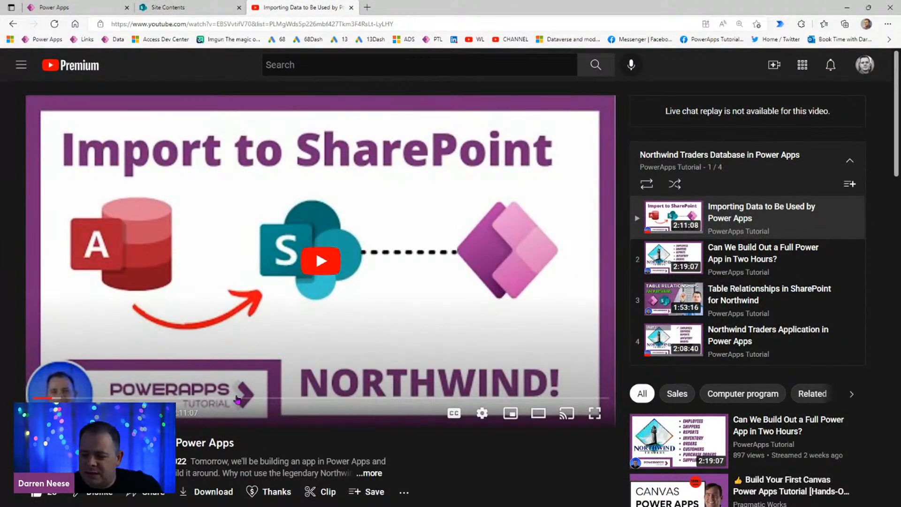
scroll(173, 392, down, 4)
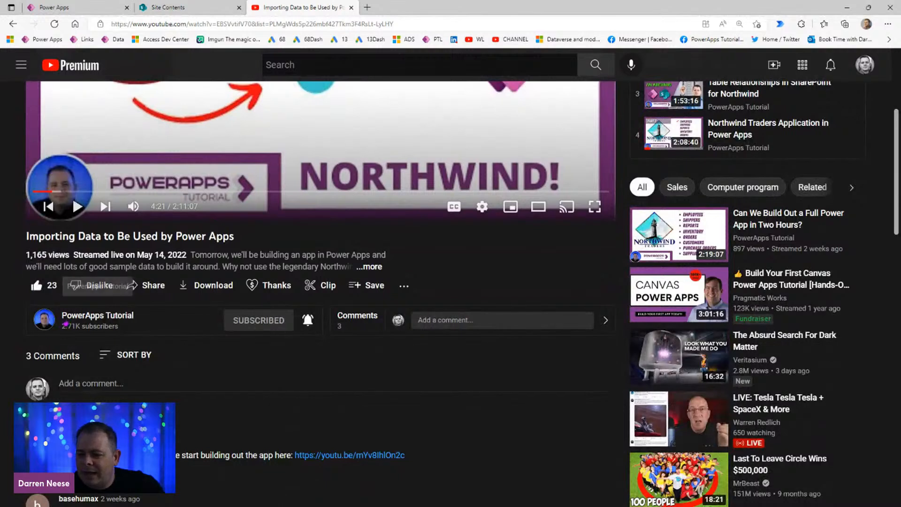
middle_click(119, 320)
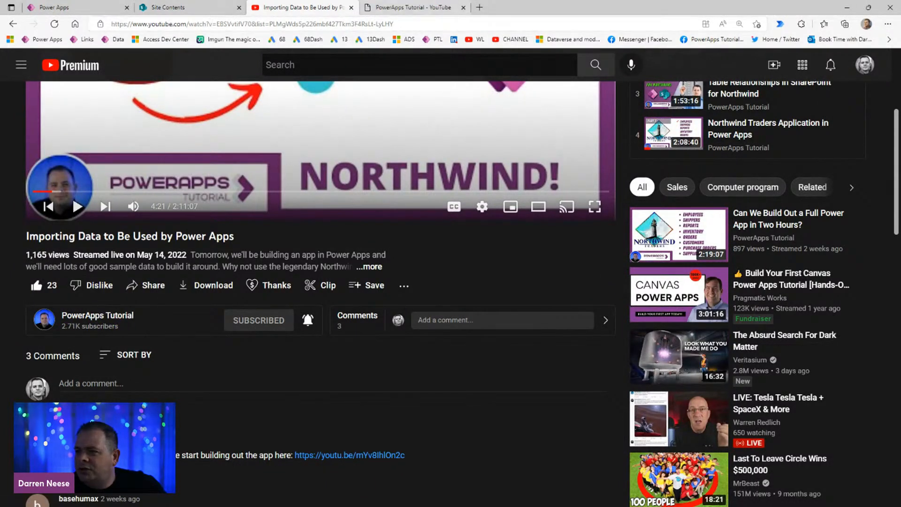
click(463, 8)
scroll(322, 345, up, 4)
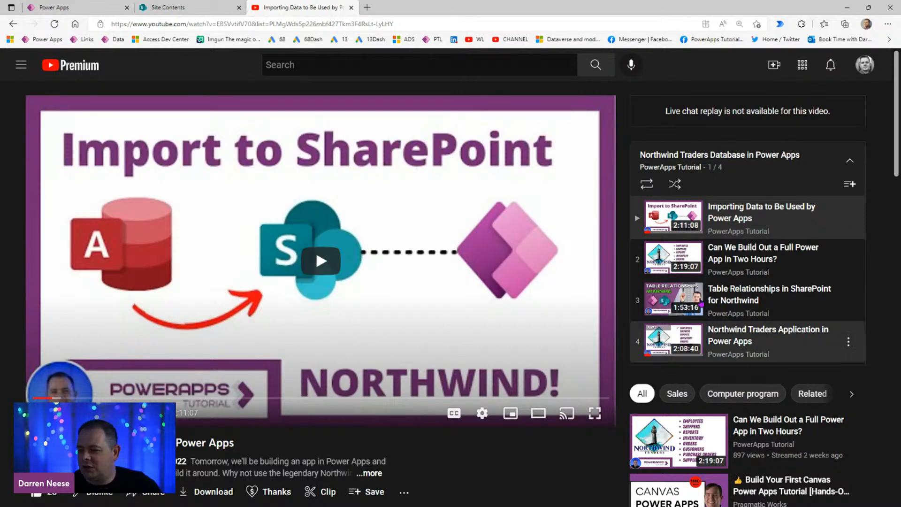
Step: Preview the Power Apps app from Home Screen and visit its Employees, Customers, Orders Listing, Shippers and Products Listing screens
click(71, 10)
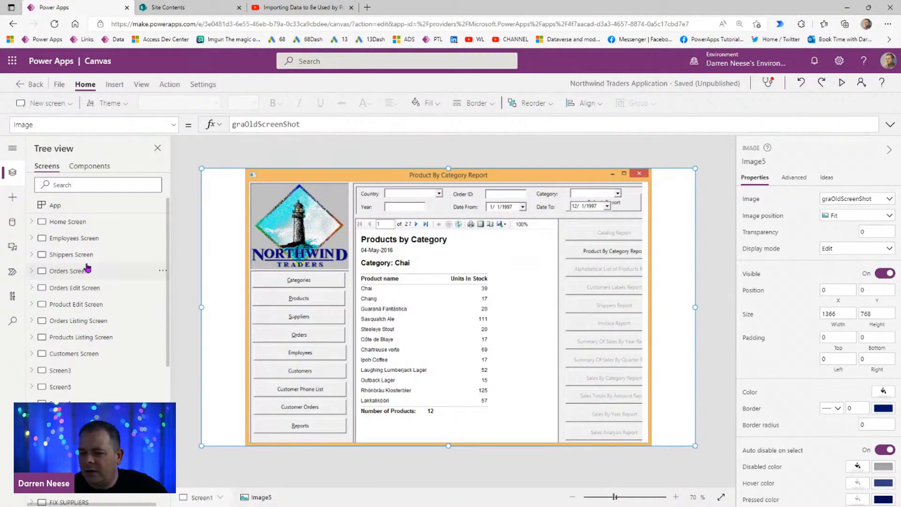
click(90, 225)
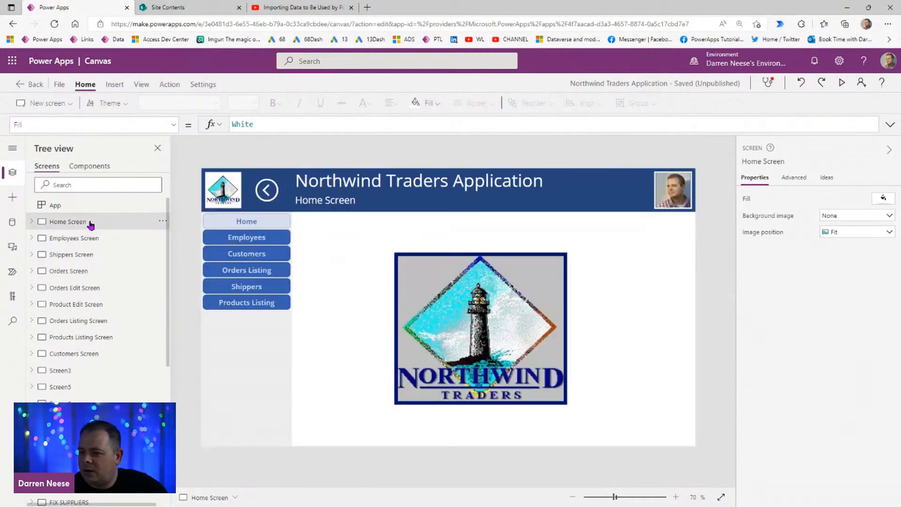
click(841, 84)
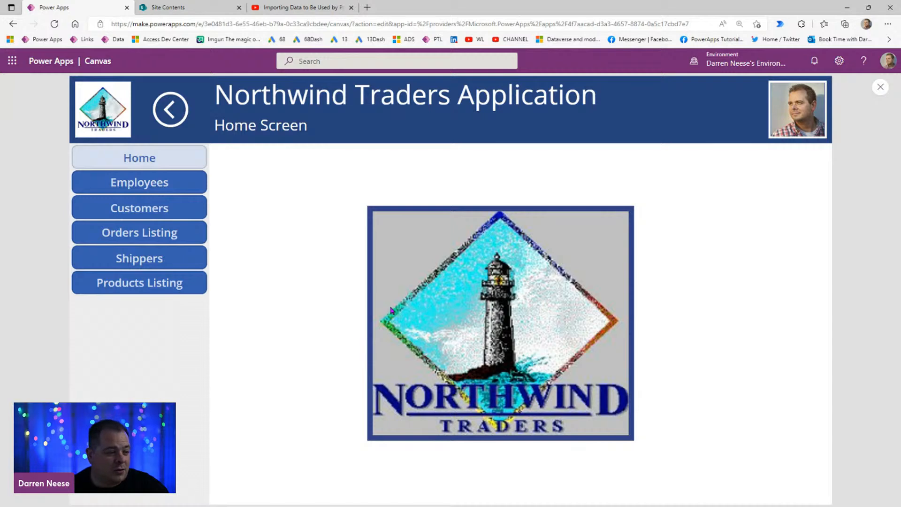
click(202, 183)
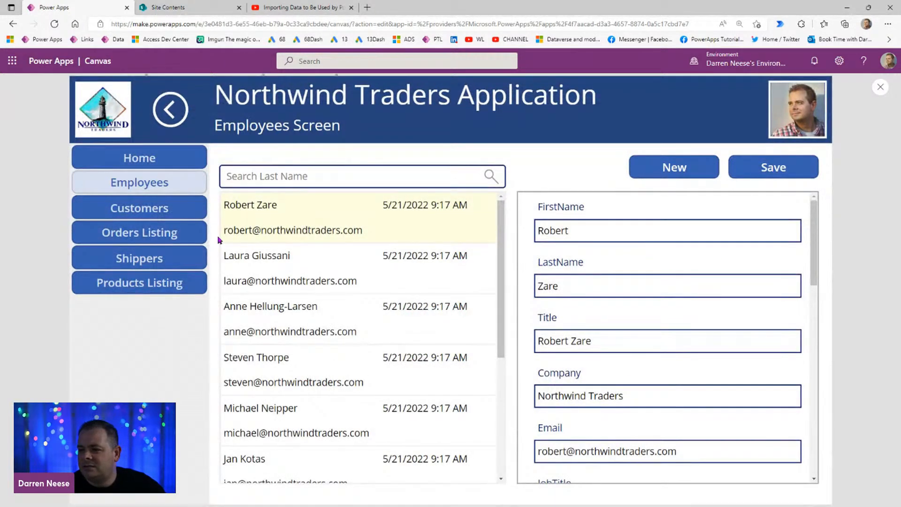
click(176, 209)
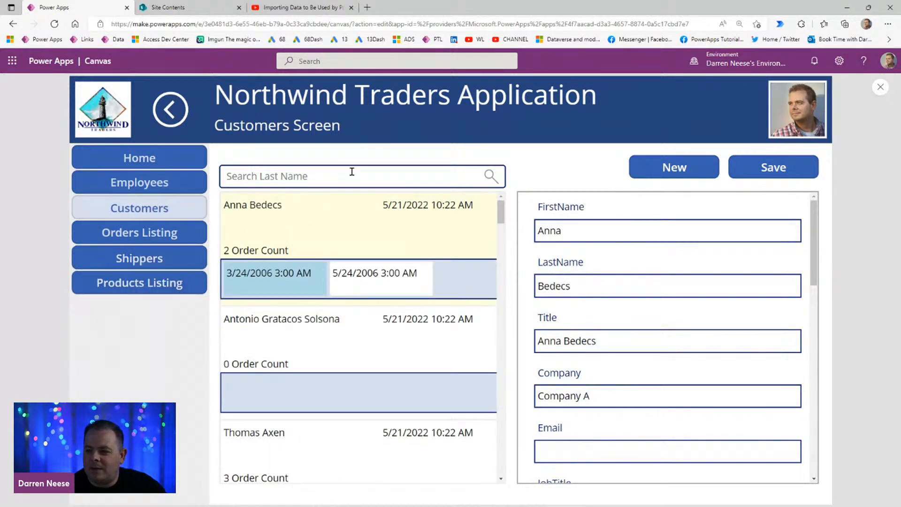
click(181, 232)
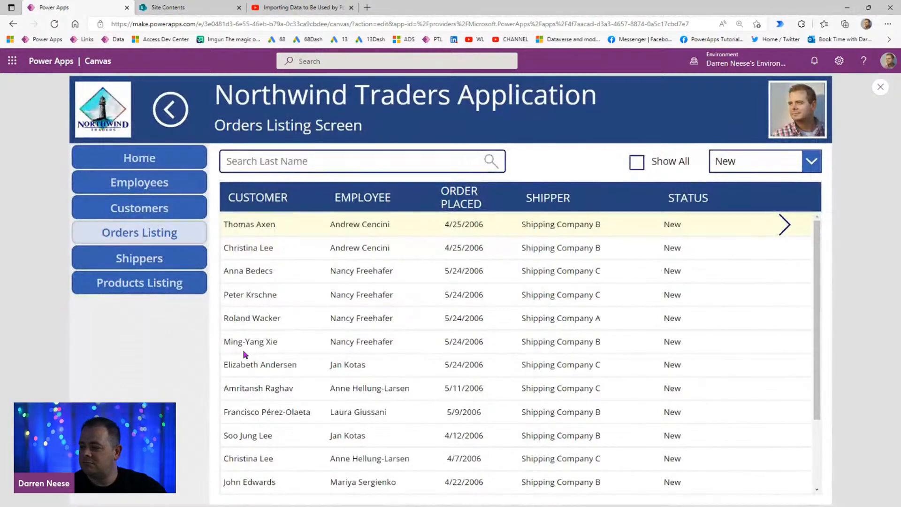
click(159, 264)
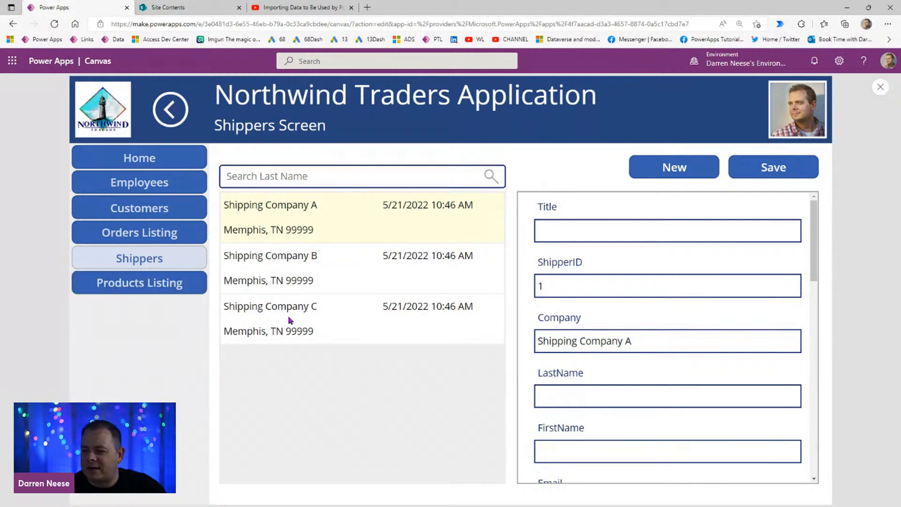
click(156, 285)
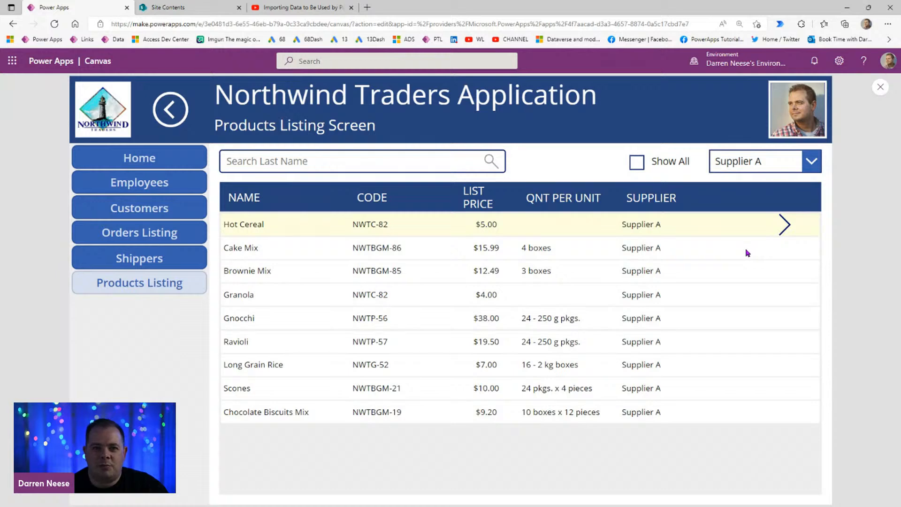
Step: View the Hot Cereal product's details on the Product Edit Screen, then end the app preview
click(781, 233)
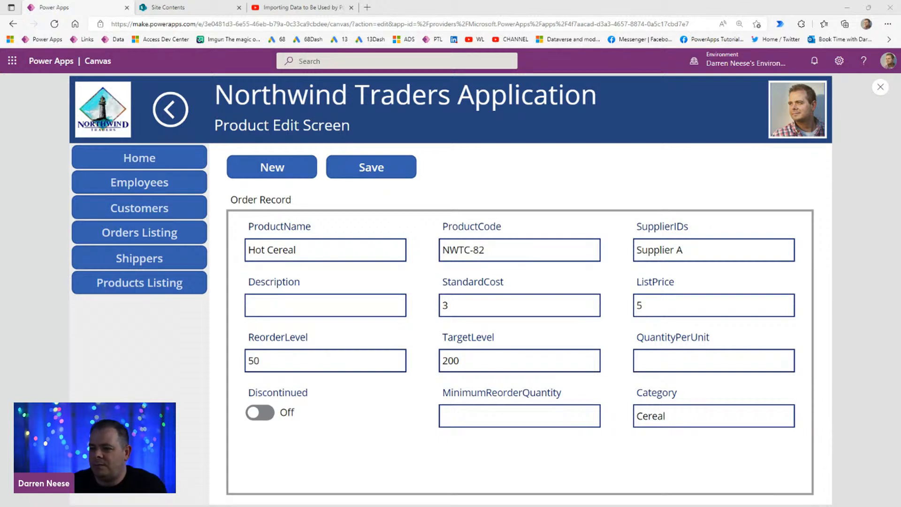
click(165, 282)
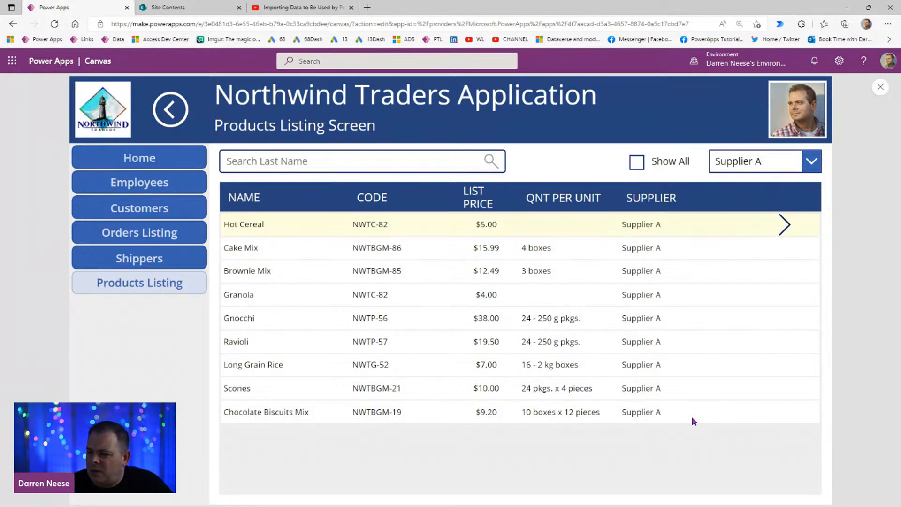
click(784, 224)
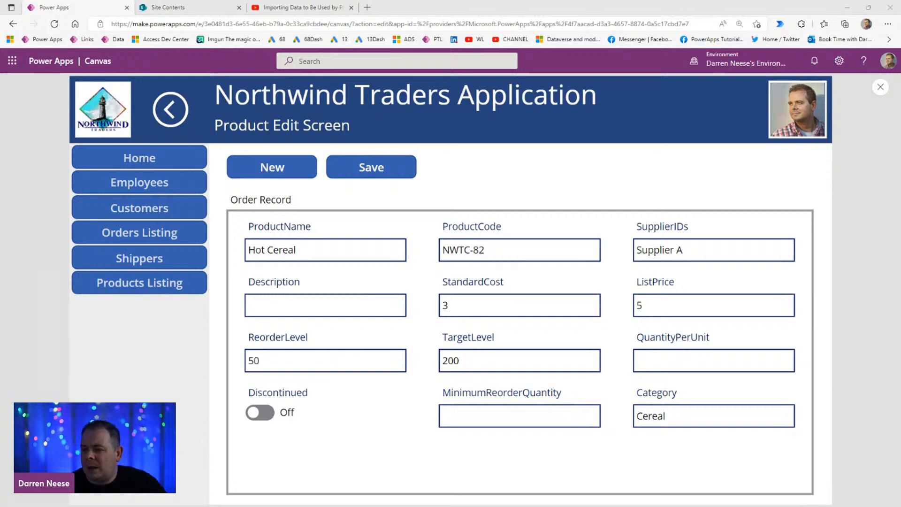
click(881, 86)
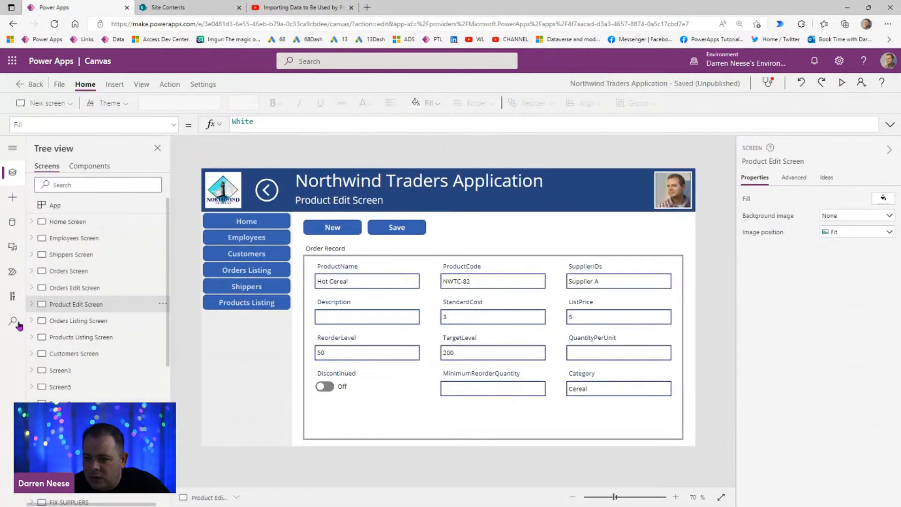
Step: Preview Screen1 with the image of the old Product By Category Report form
click(70, 420)
click(70, 405)
click(356, 307)
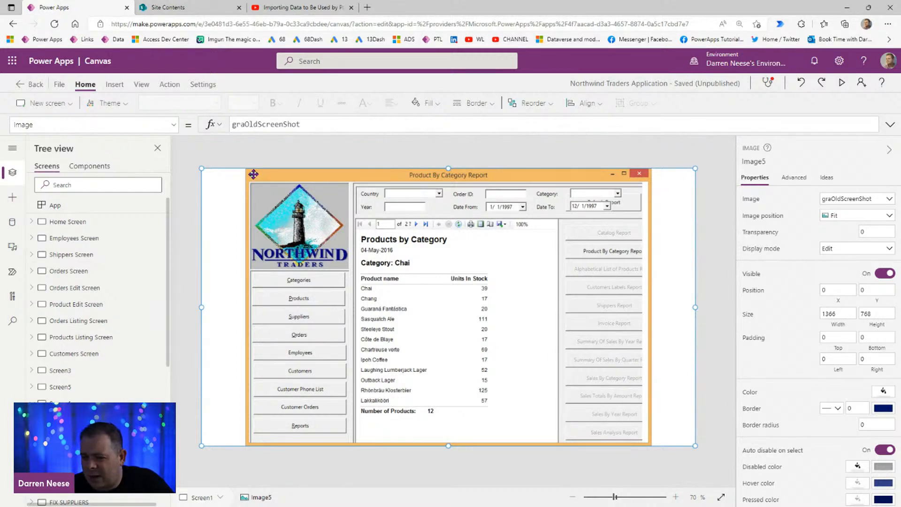
click(840, 83)
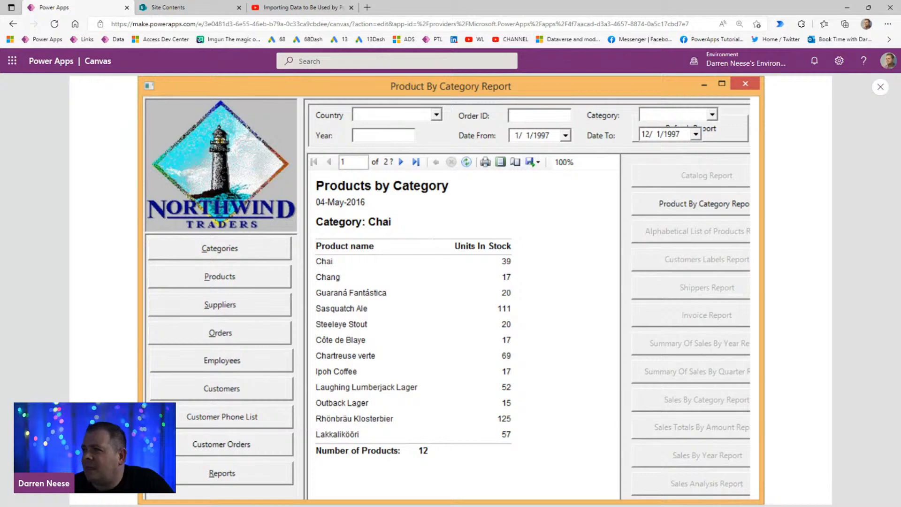
Step: Switch to Access, search the templates for Northwind and create a new database from the Northwind template
drag(404, 0, 442, 100)
double_click(443, 101)
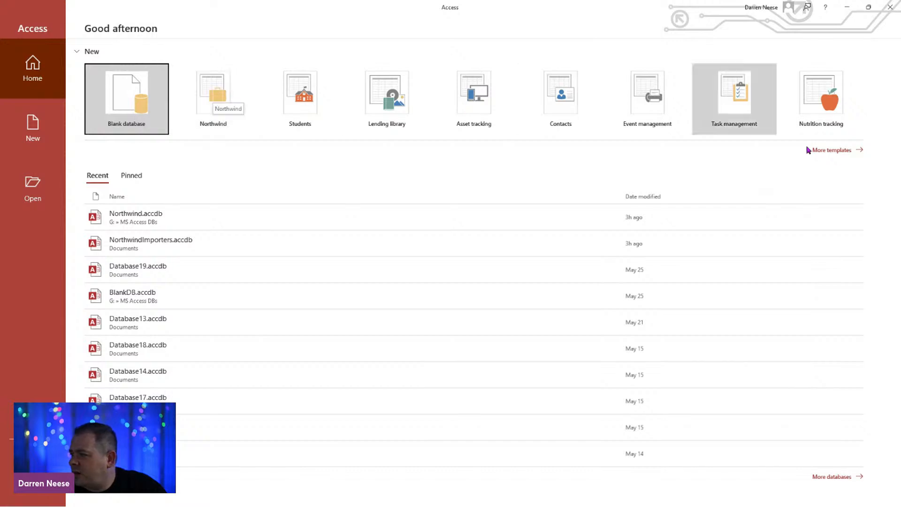
click(833, 150)
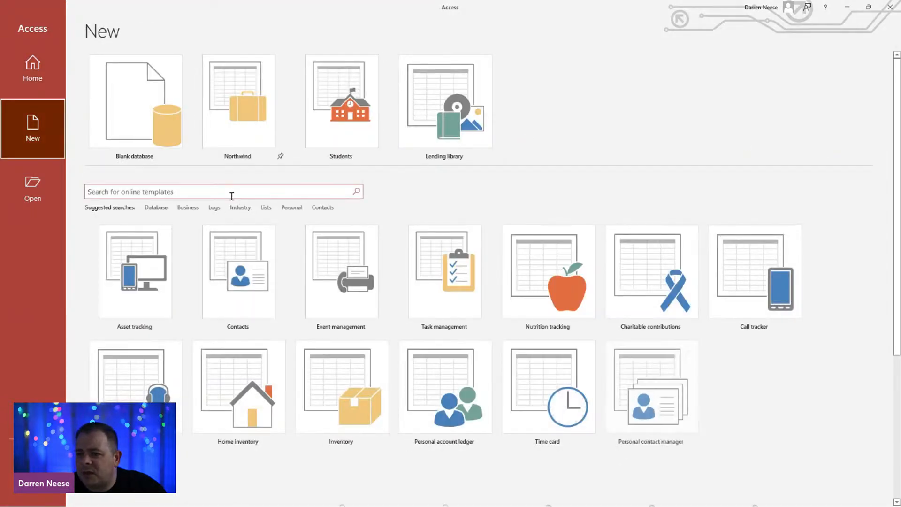
click(234, 192)
text(Northwind)
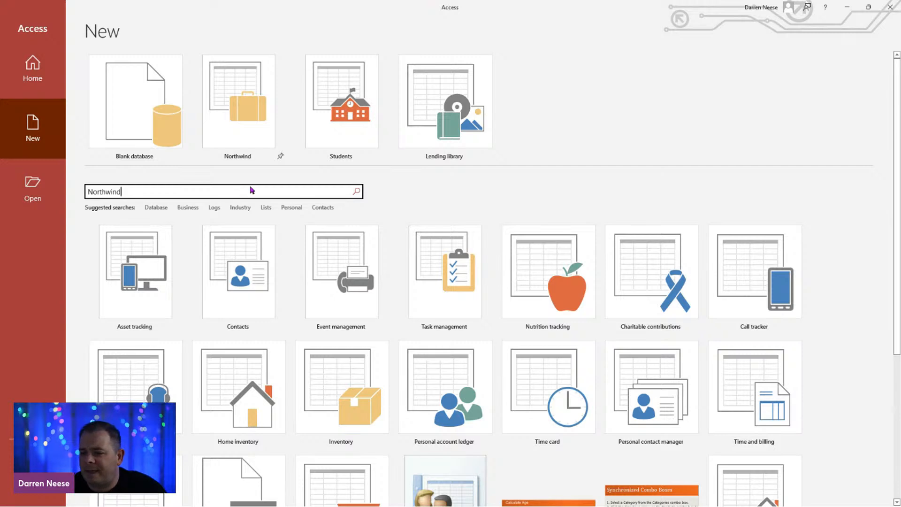
key(Return)
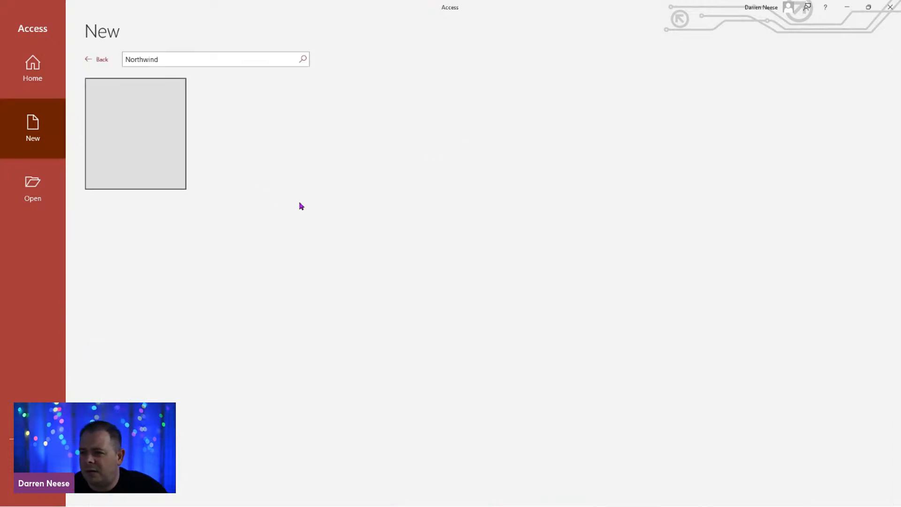
double_click(132, 114)
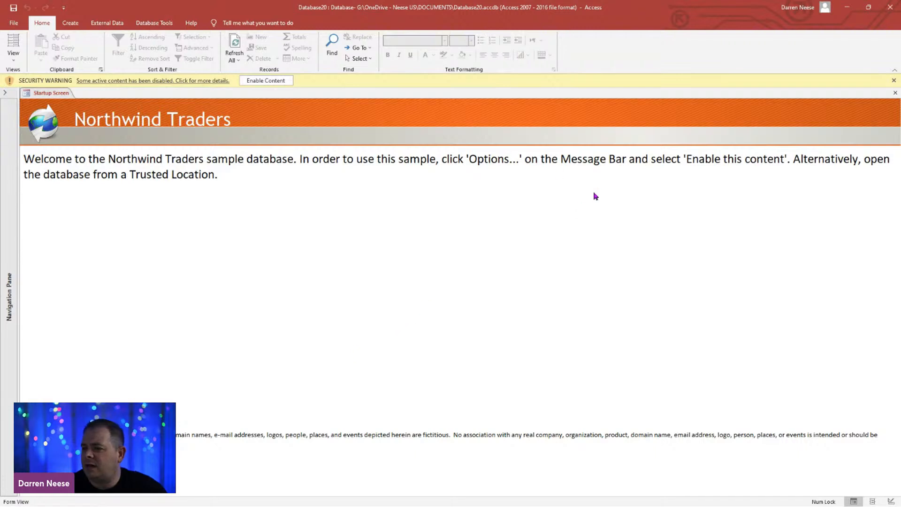
Step: Enable the new database's content and open the Login Dialog form in Design View
click(273, 81)
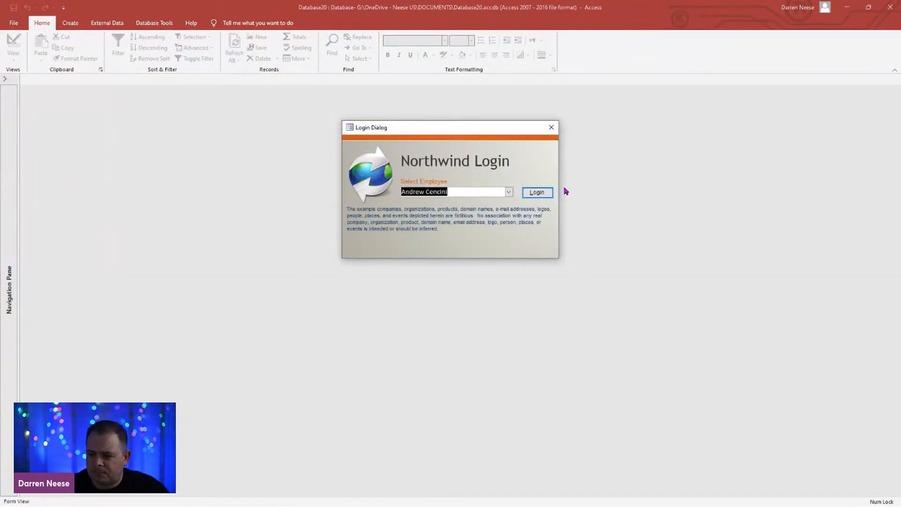
drag(469, 132, 422, 135)
click(463, 197)
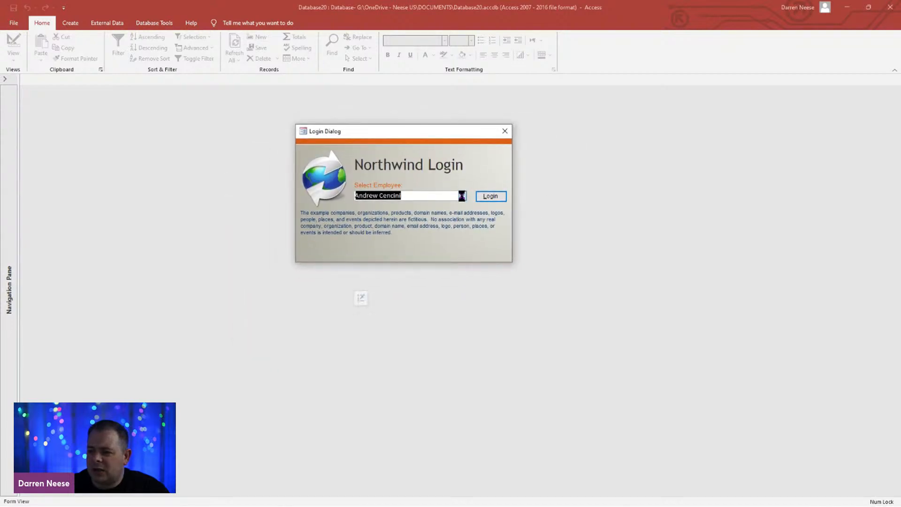
click(462, 197)
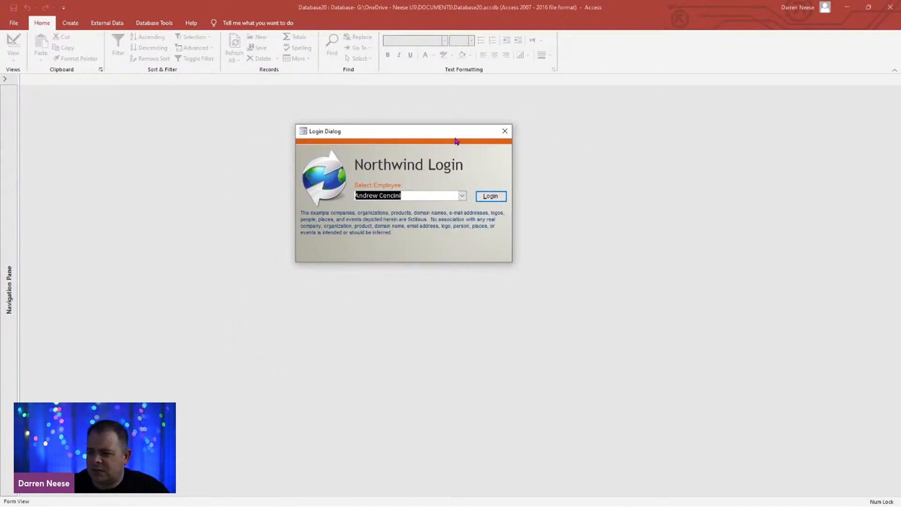
drag(455, 137, 476, 148)
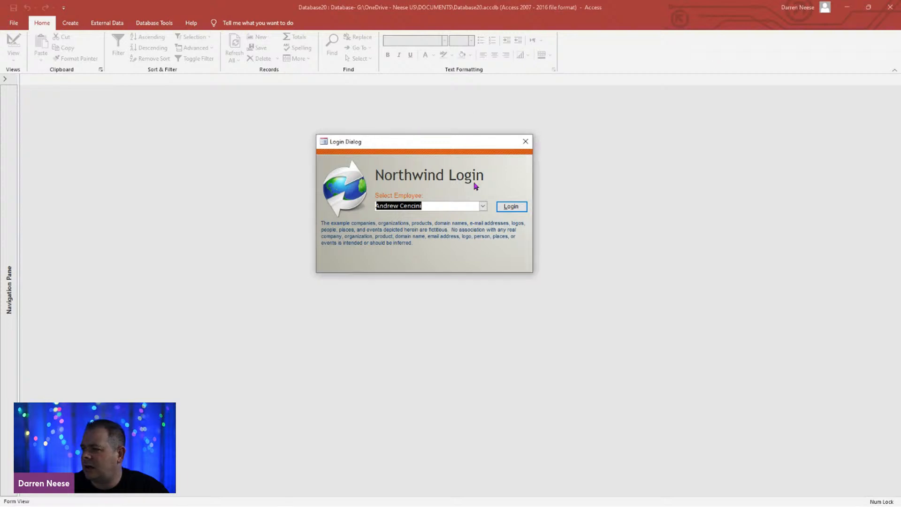
right_click(463, 143)
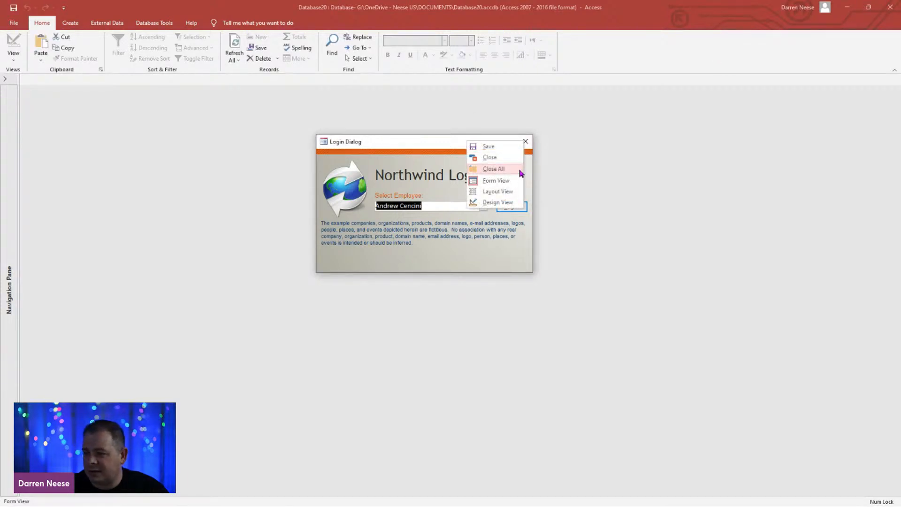
click(498, 203)
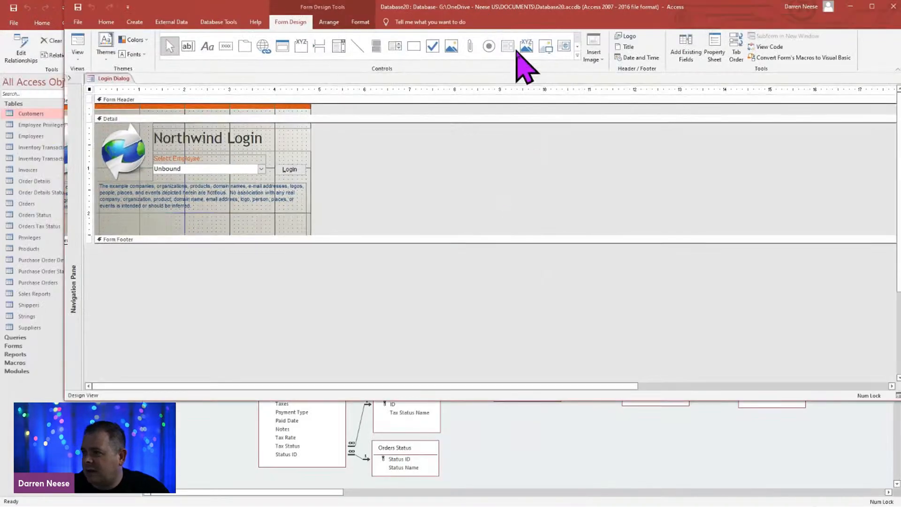
Step: Return to Power Apps, end the report image preview and preview the app from Home Screen
drag(516, 50, 531, 0)
mouse_move(616, 9)
mouse_down()
mouse_move(612, 133)
mouse_move(602, 145)
mouse_move(605, 1)
mouse_up()
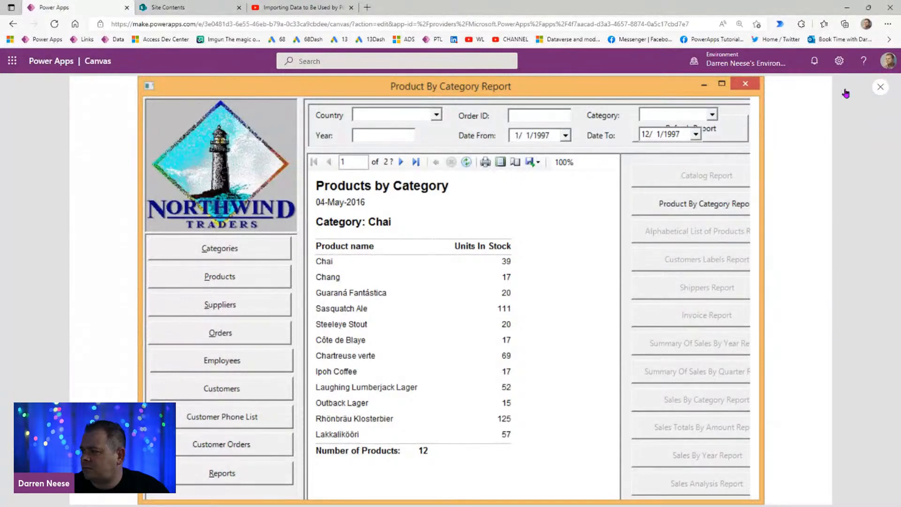
click(878, 89)
click(92, 225)
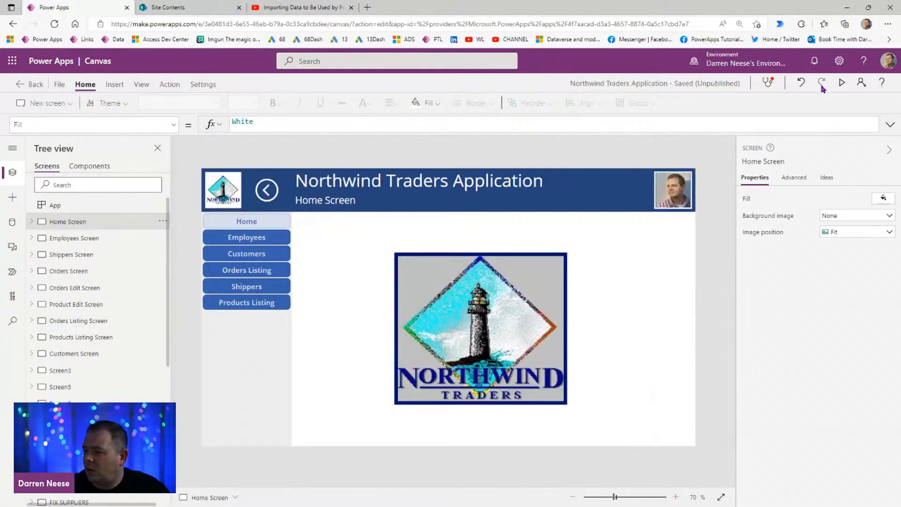
click(842, 84)
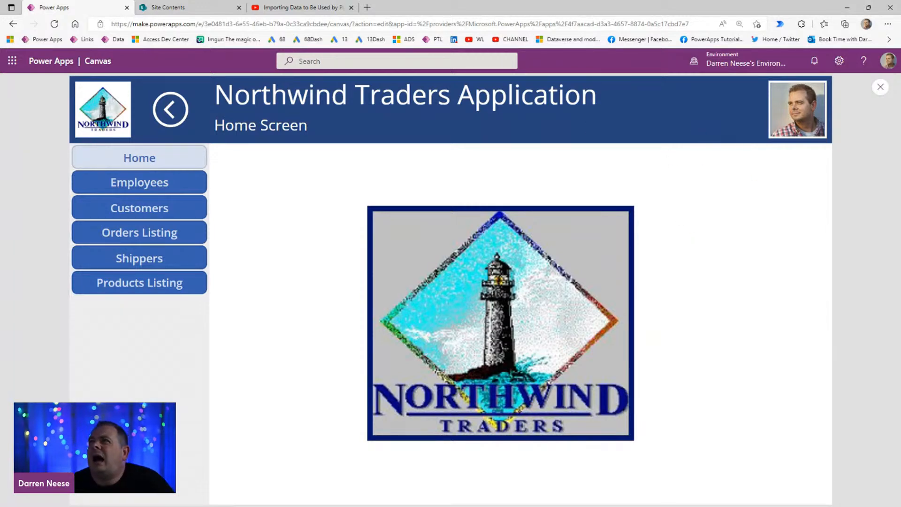
Step: Bring the Access window over the app preview to view the login form's design, then move it away
drag(488, 0, 484, 69)
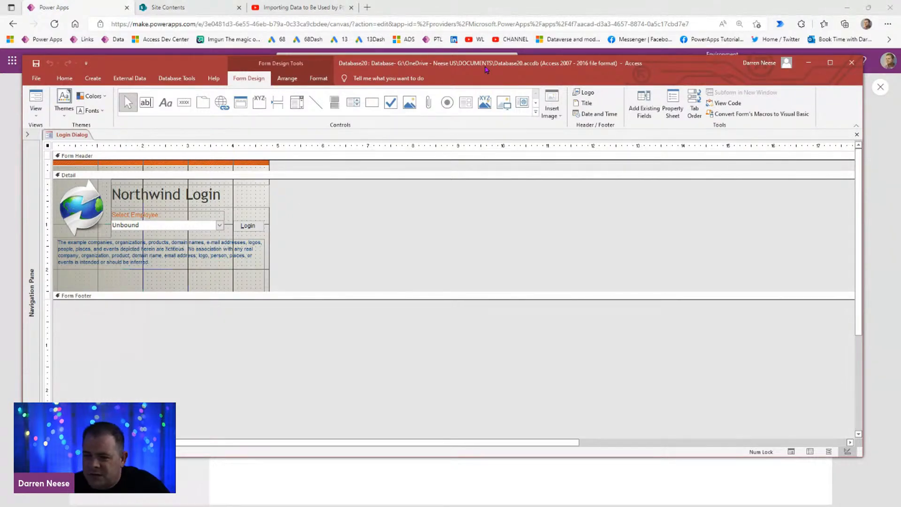
drag(487, 70, 476, 43)
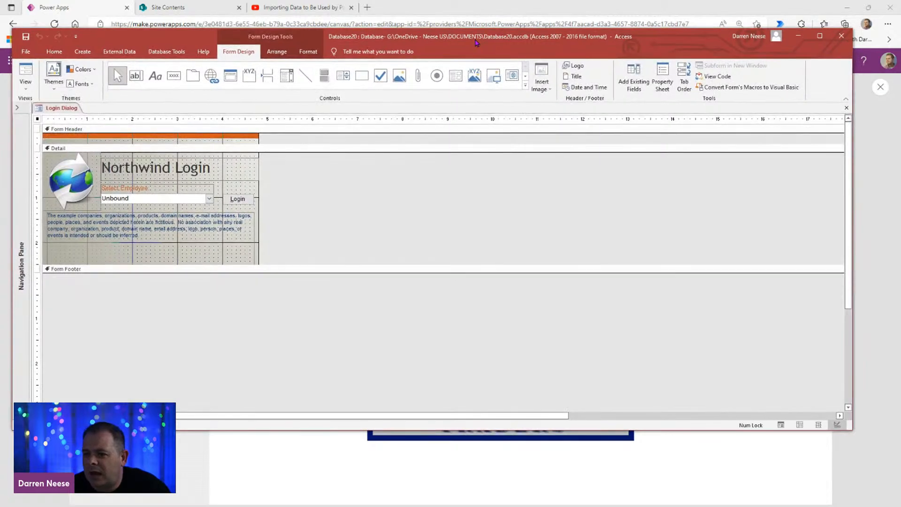
drag(507, 35, 484, 0)
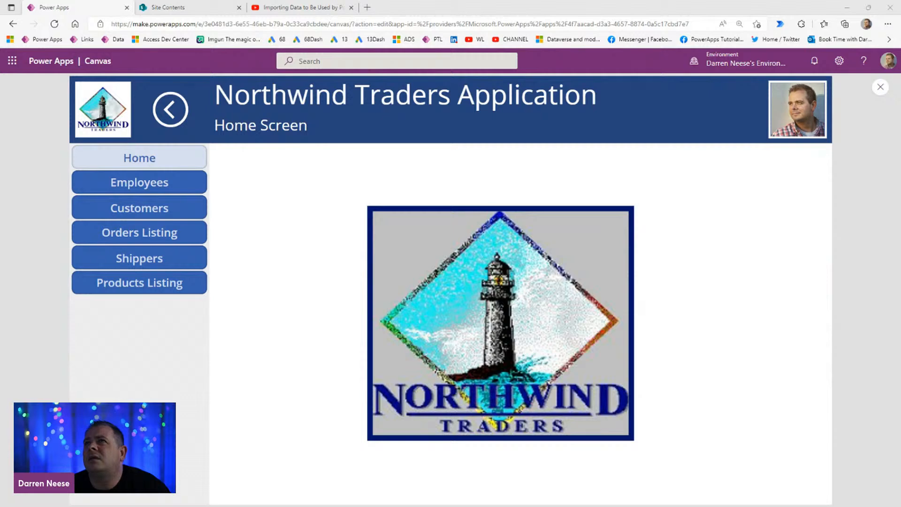
Step: Switch to the new Access database, try the Tables and Related Views and Northwind Traders groupings, and group the navigation list by Object Type
drag(386, 0, 436, 0)
click(85, 81)
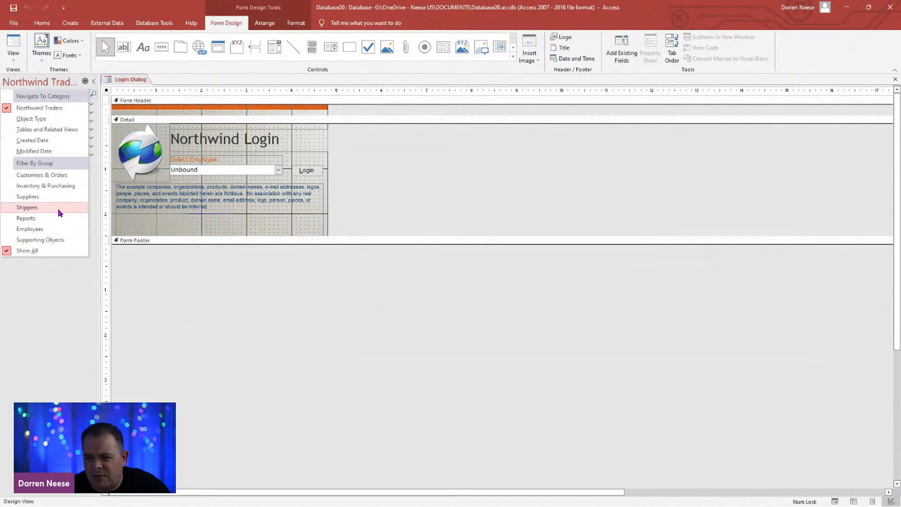
click(69, 132)
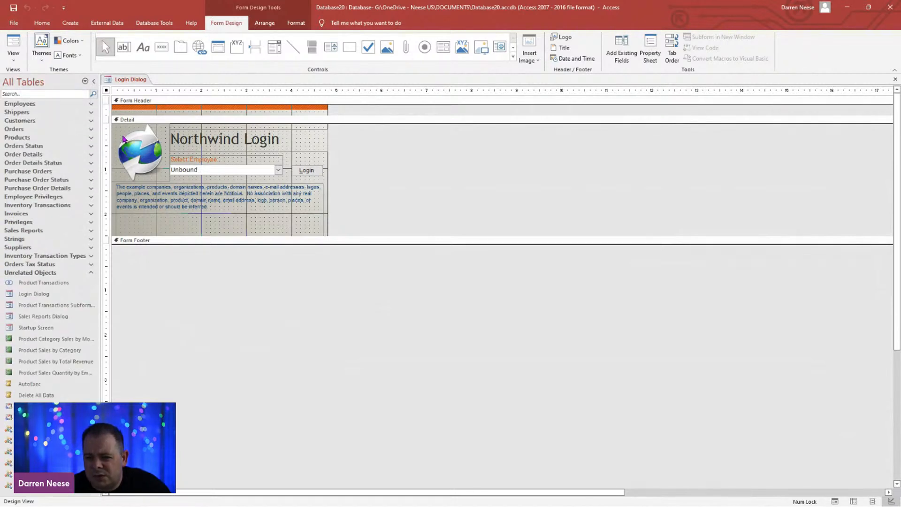
click(85, 82)
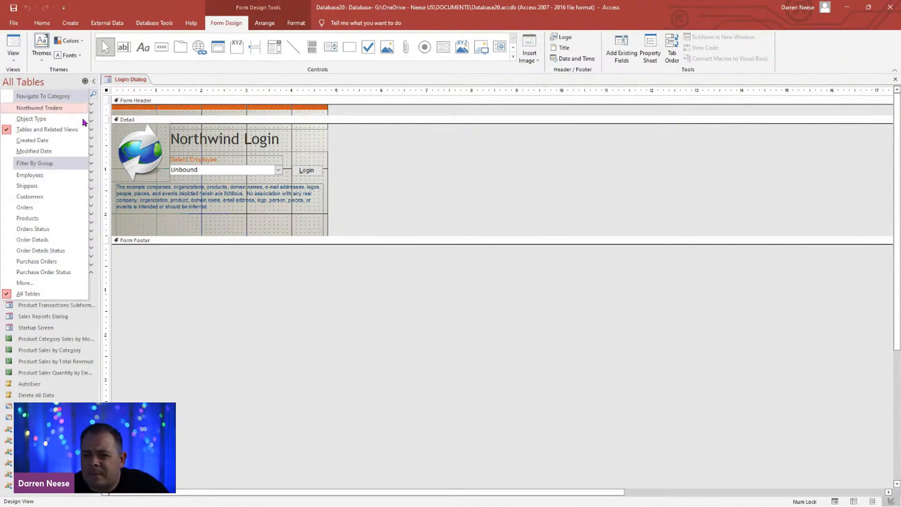
click(70, 108)
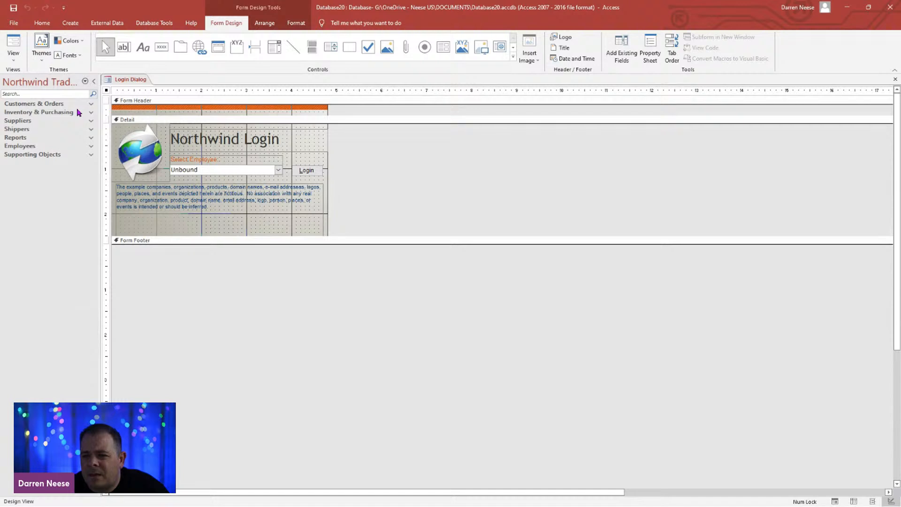
click(85, 82)
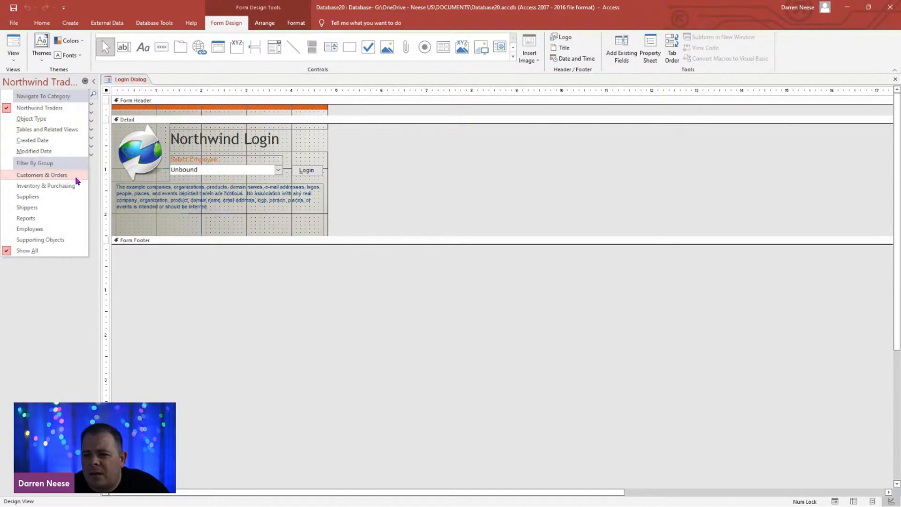
click(73, 120)
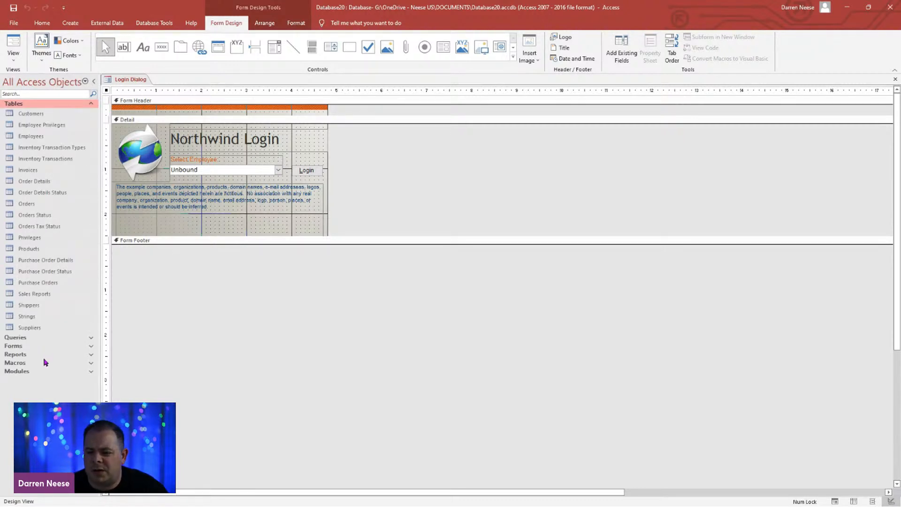
Step: Move Access off the Power Apps preview and open the Hot Cereal record from the Products Listing screen
drag(464, 8, 448, 107)
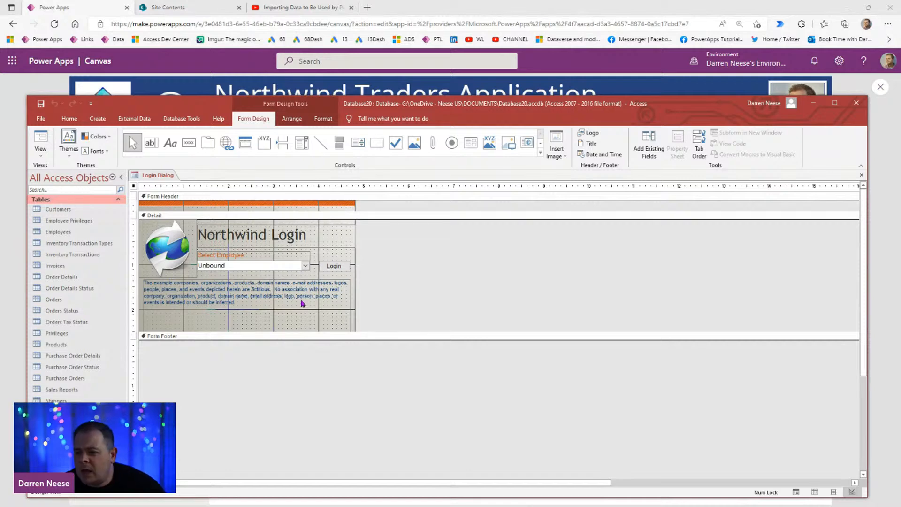
drag(553, 107, 563, 506)
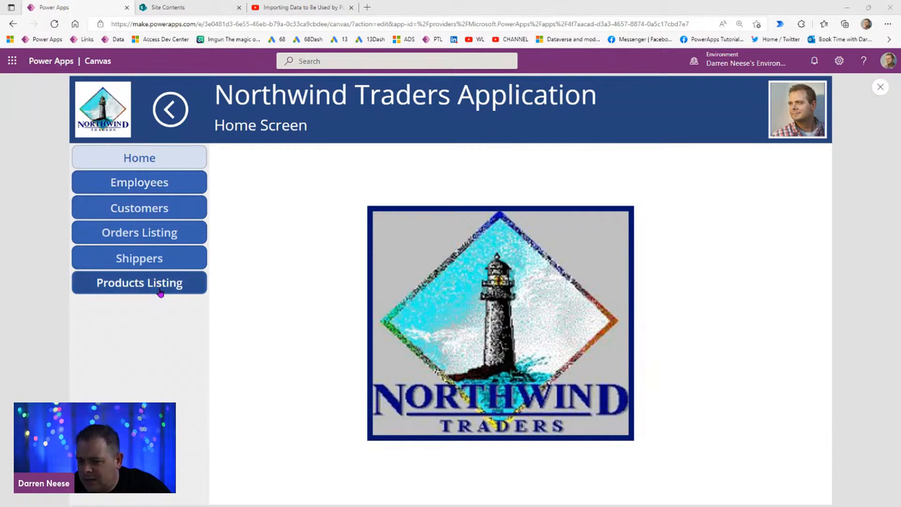
click(139, 282)
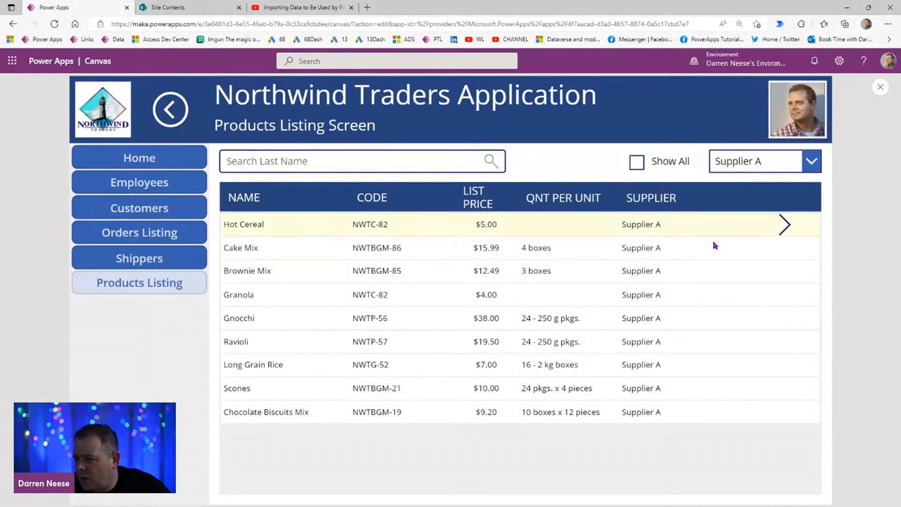
click(782, 224)
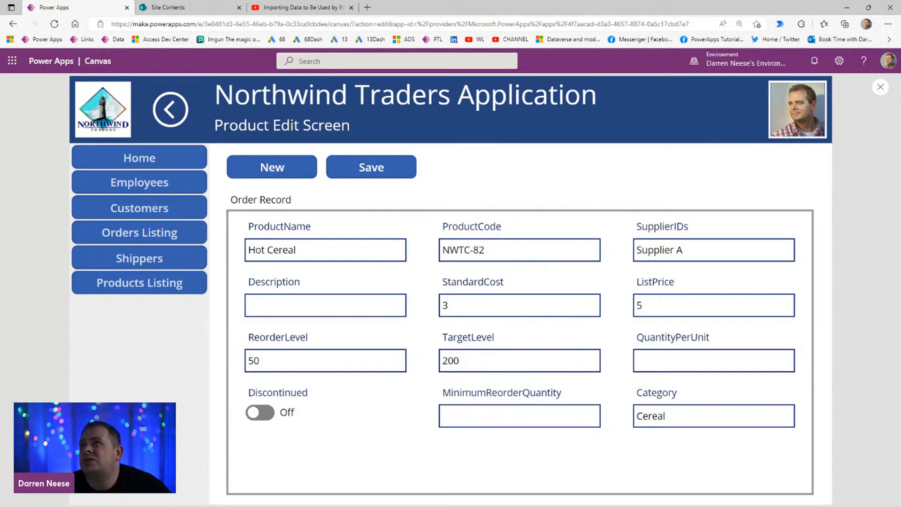
Step: Bring over the Access window of Northwind.accdb to view its table relationships, then move it away
drag(514, 0, 465, 138)
double_click(466, 137)
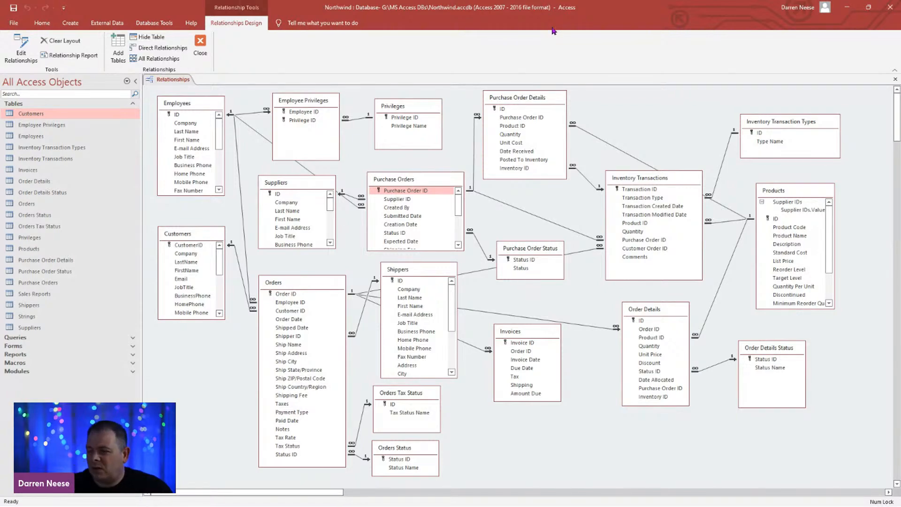
drag(591, 14, 575, 65)
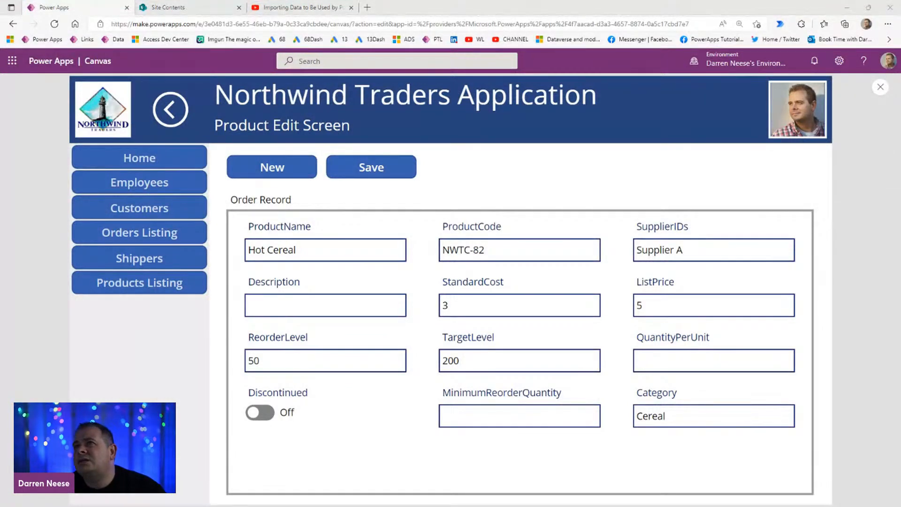
Step: Bring back the Database20 window, close the Login Dialog form and open the database's table relationships
drag(540, 0, 526, 66)
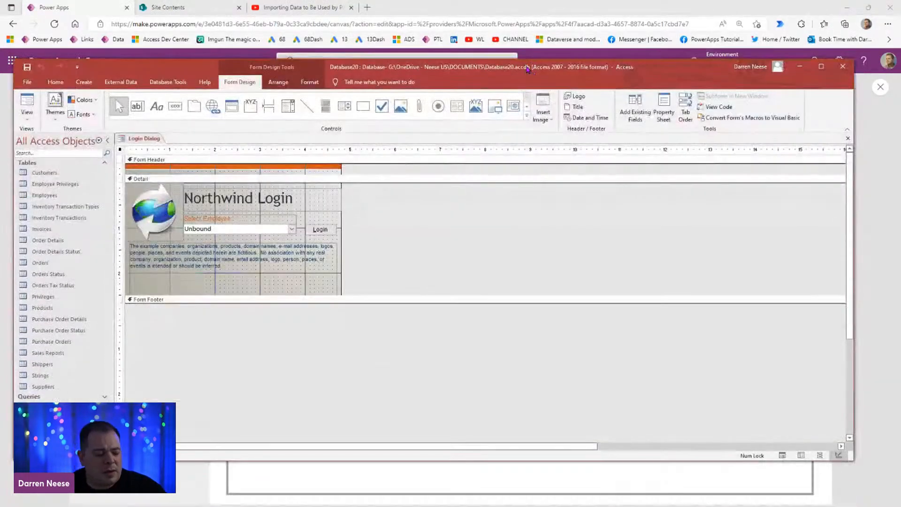
double_click(525, 66)
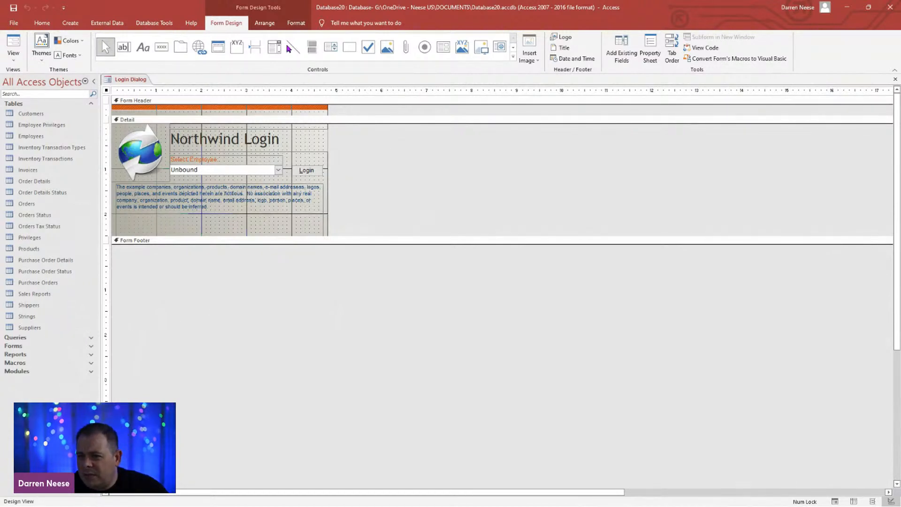
click(155, 24)
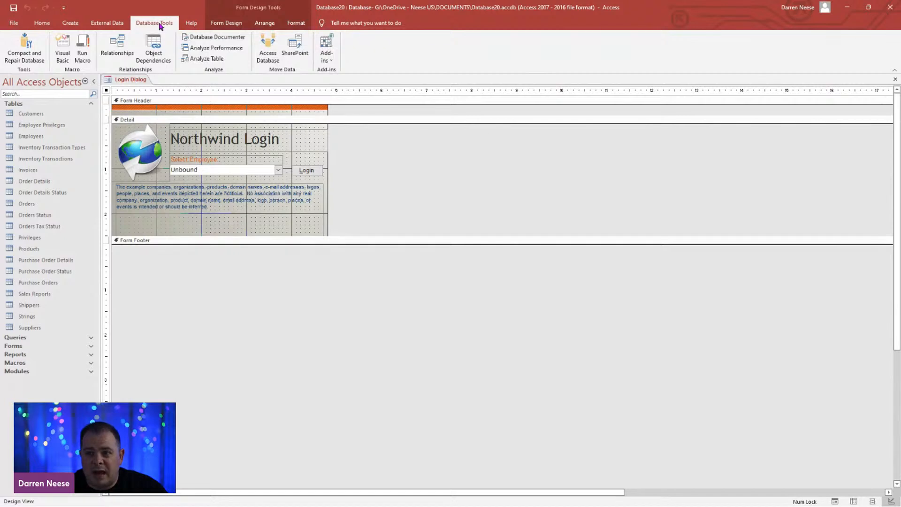
right_click(132, 82)
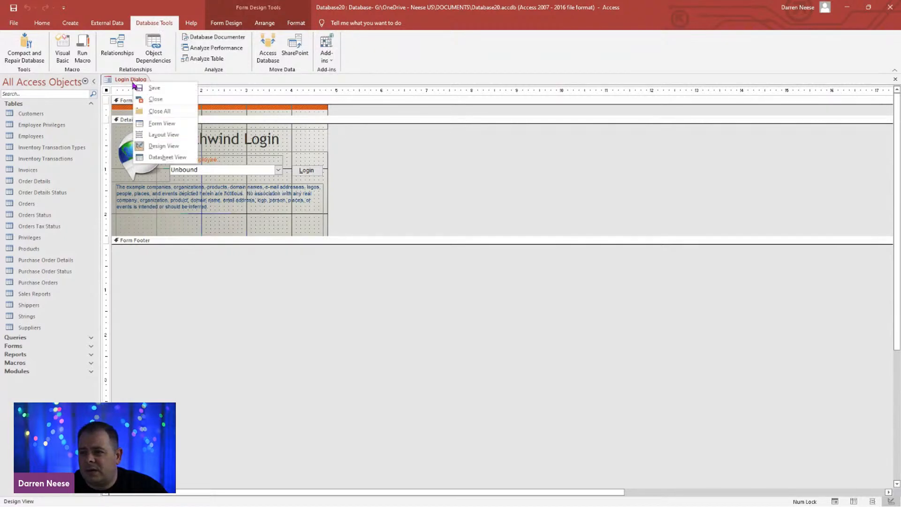
click(179, 99)
click(118, 47)
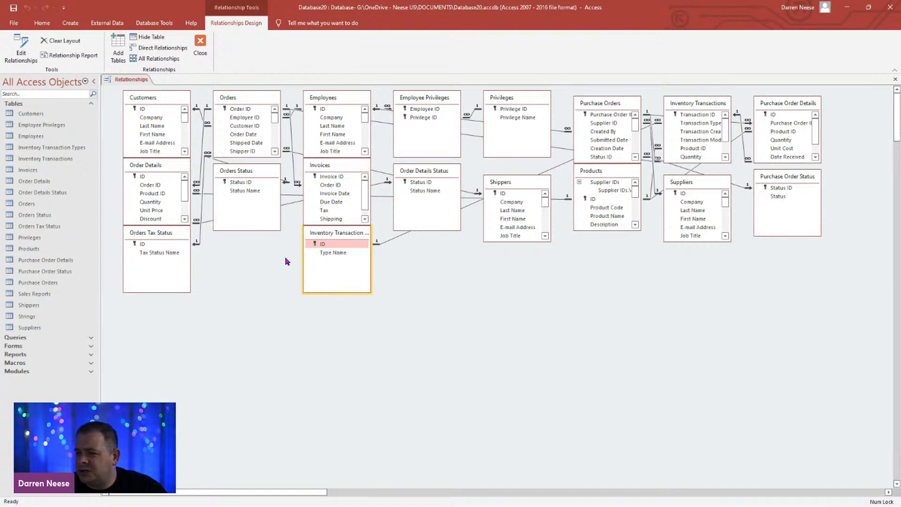
Step: Spread out the Orders Tax Status, Inventory Transaction Types, Orders Status, Invoices, Order Details Status and Order Details tables in the relationships diagram
drag(174, 236, 322, 371)
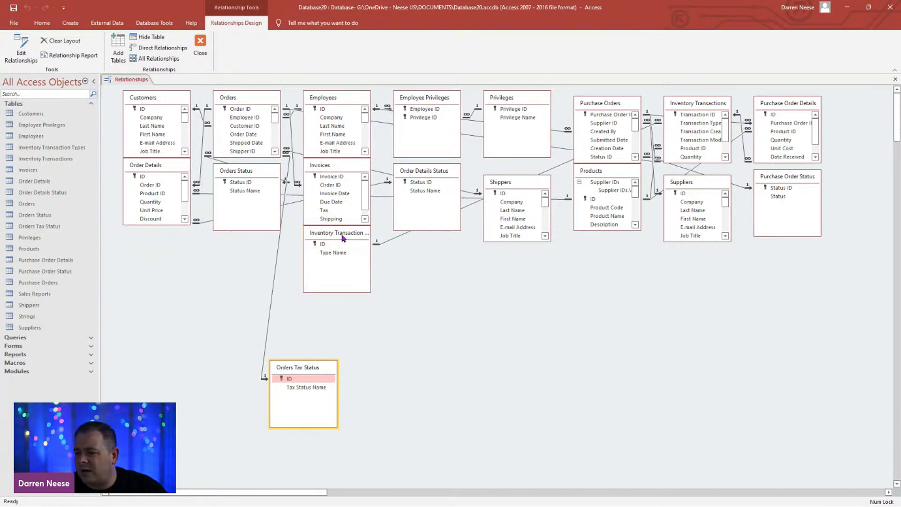
drag(343, 238, 443, 314)
drag(244, 171, 292, 266)
drag(343, 167, 379, 240)
drag(432, 174, 209, 372)
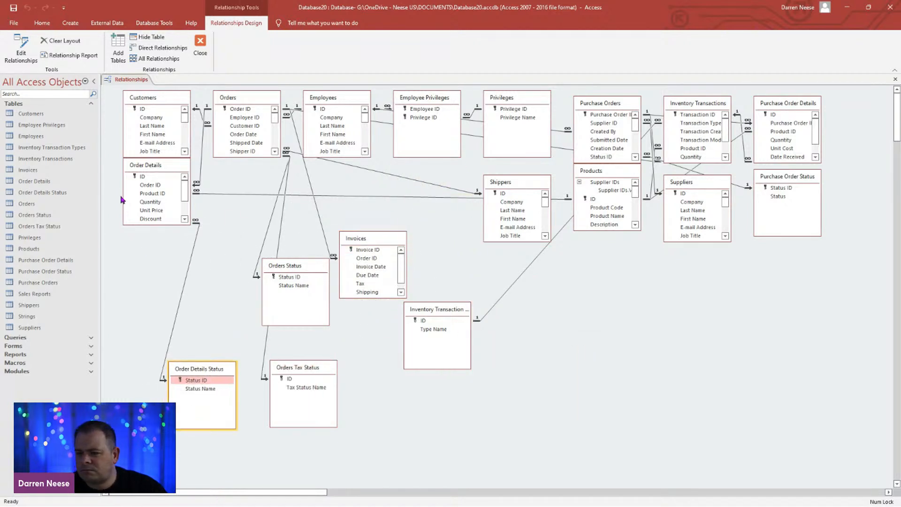
drag(149, 169, 187, 239)
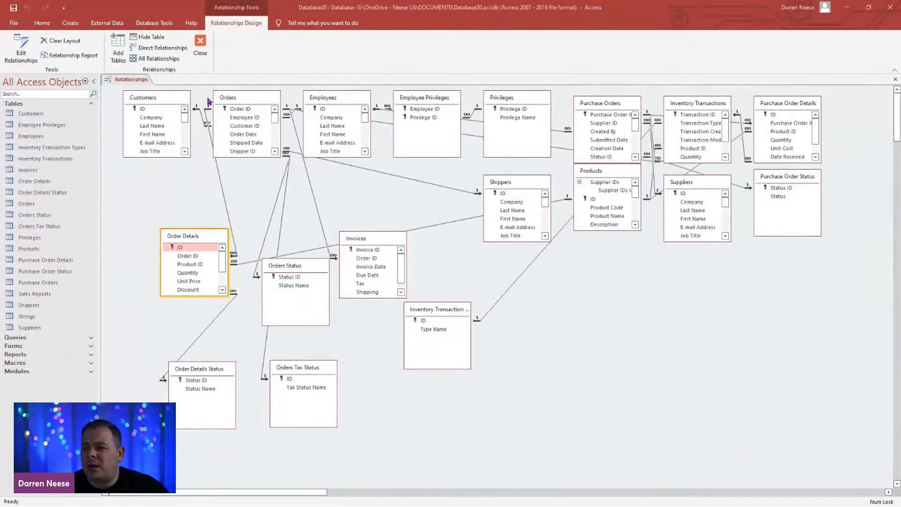
Step: Close the relationships diagram and save its layout changes
right_click(126, 80)
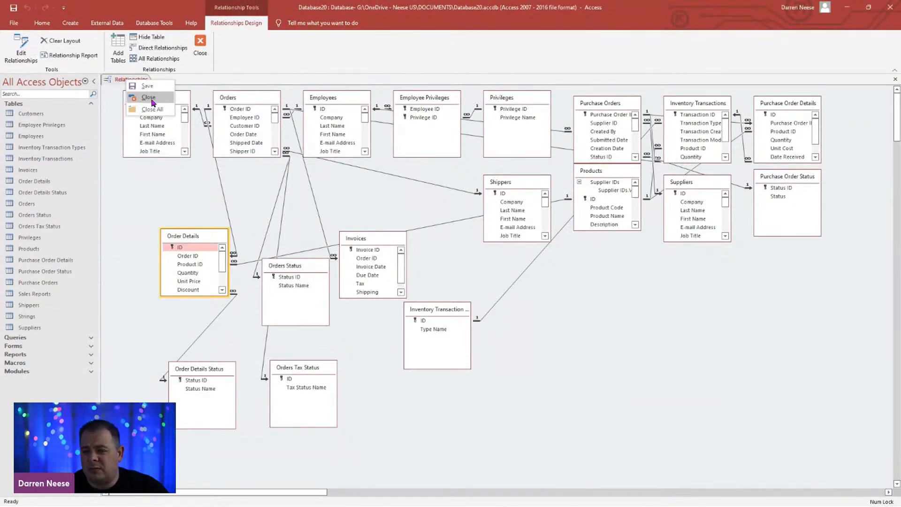
click(152, 100)
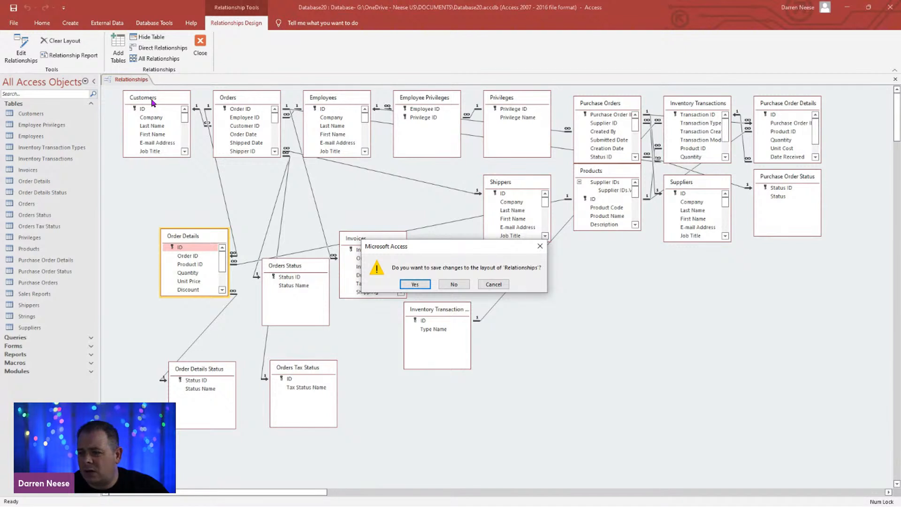
click(415, 285)
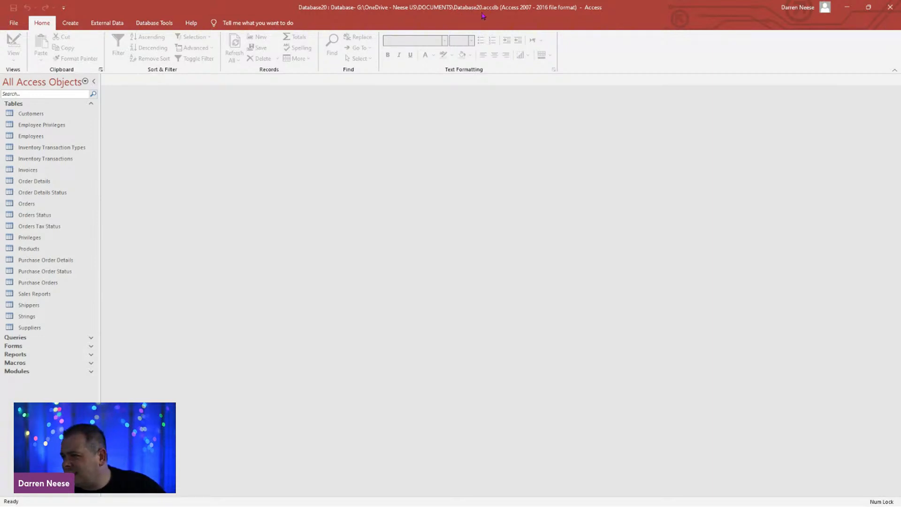
Step: Expand the Forms group, look through the form list and open the Home form
click(13, 24)
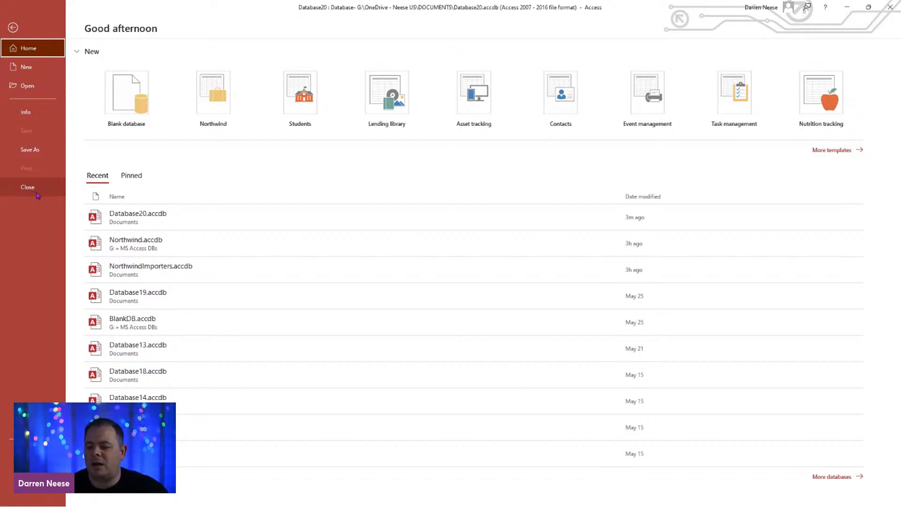
click(14, 27)
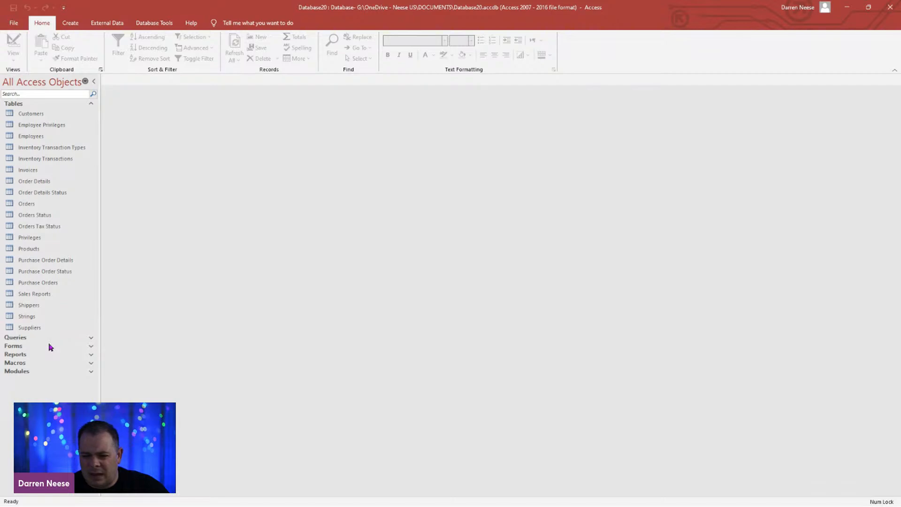
click(49, 347)
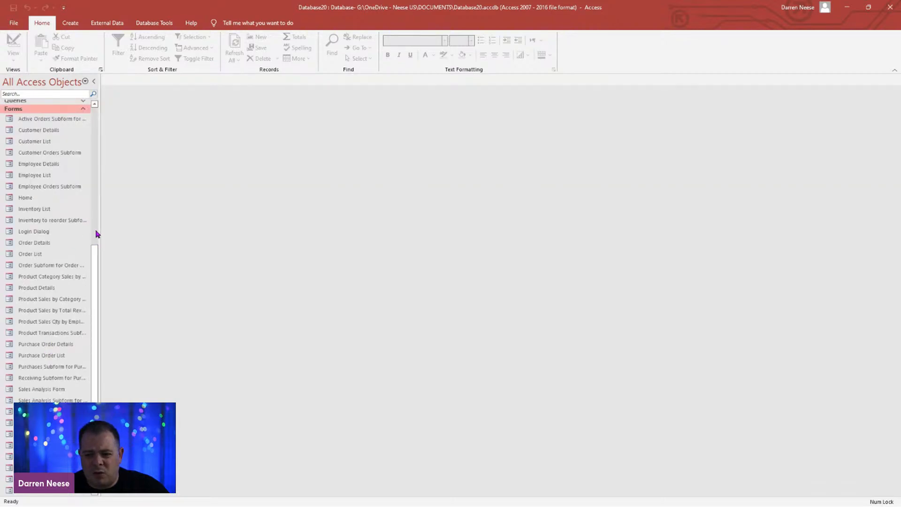
scroll(96, 233, up, 7)
drag(96, 230, 93, 370)
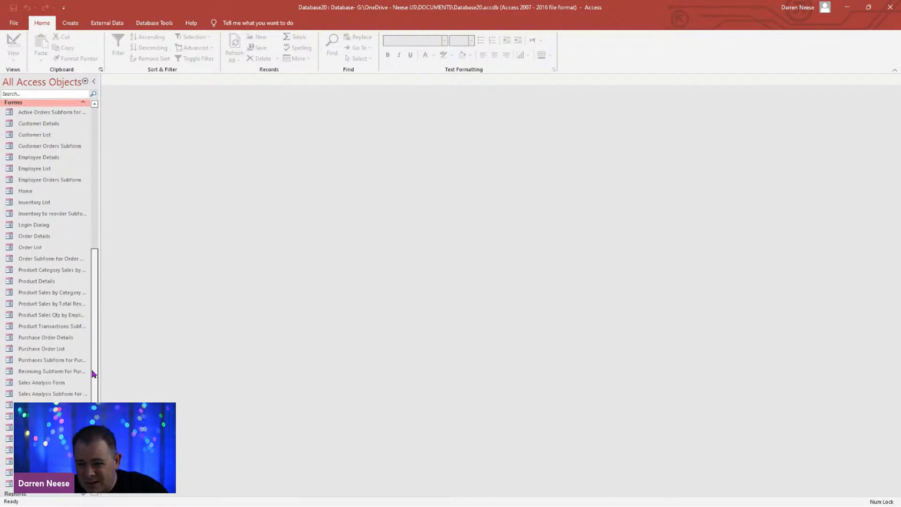
double_click(18, 190)
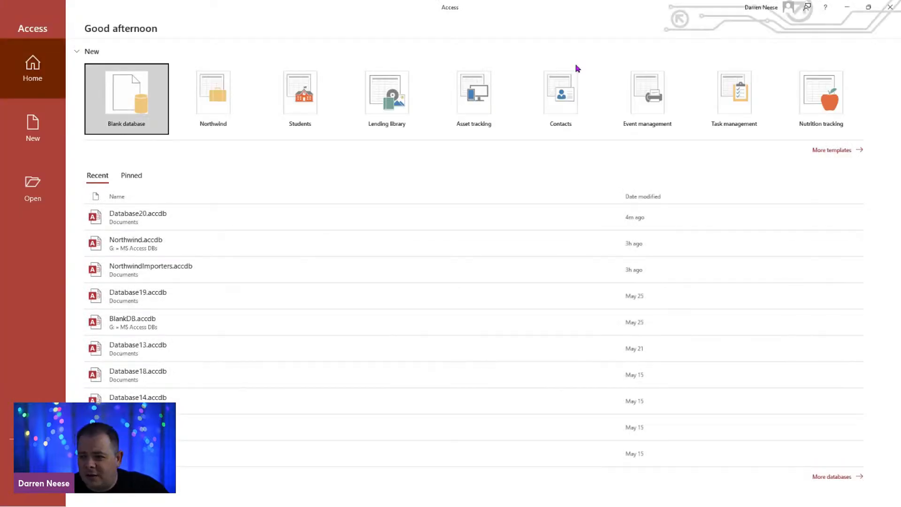
Step: Reopen Database20.accdb and log in through the Northwind Login dialog as another employee from the list
click(169, 221)
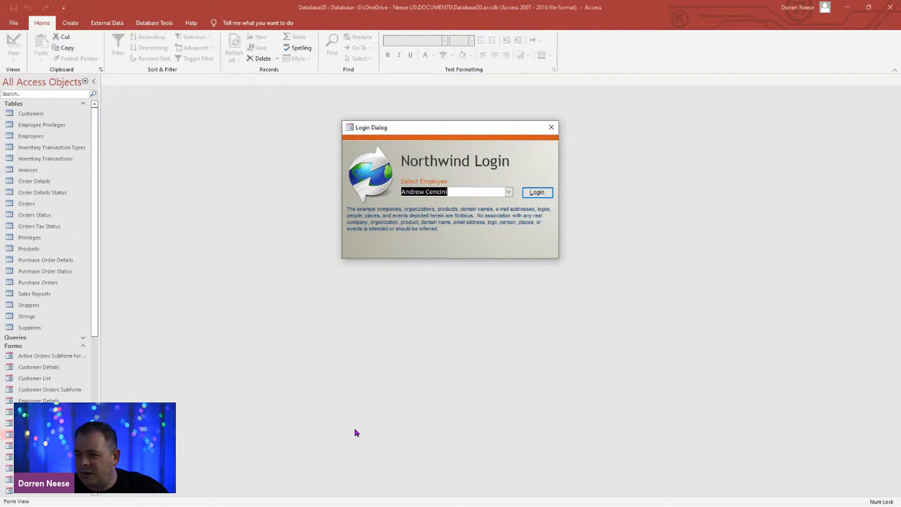
click(508, 191)
click(446, 229)
click(537, 193)
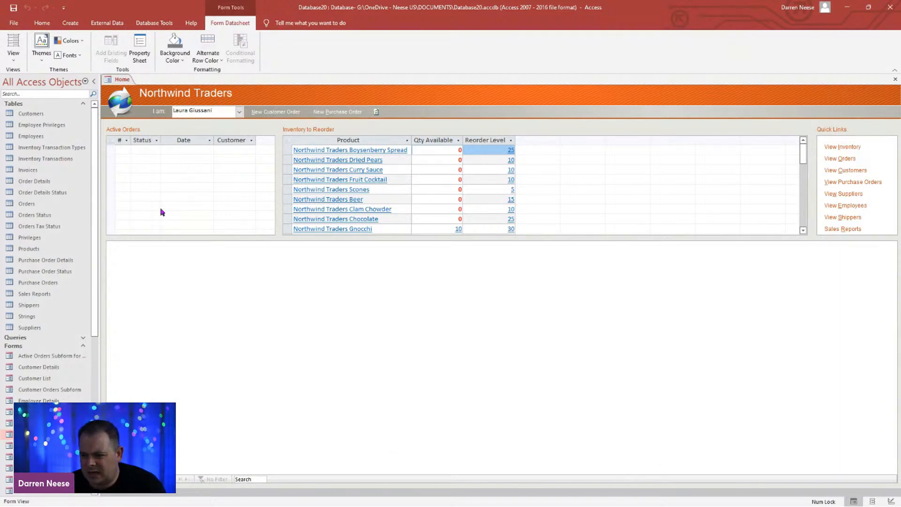
Step: Review the inventory to reorder on the Home form, open the full inventory list and compare it with the Home form
mouse_move(804, 155)
mouse_down()
mouse_move(800, 221)
mouse_move(816, 155)
mouse_move(805, 225)
mouse_move(803, 149)
mouse_up()
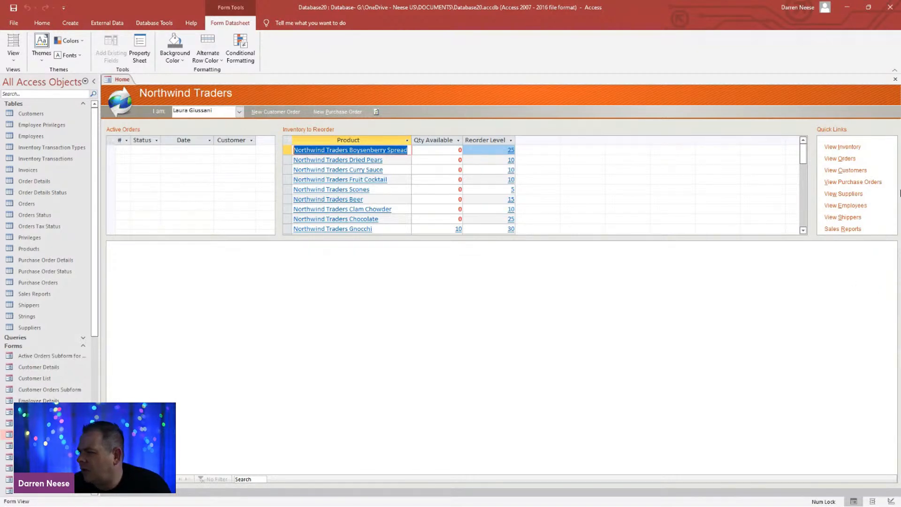
click(855, 147)
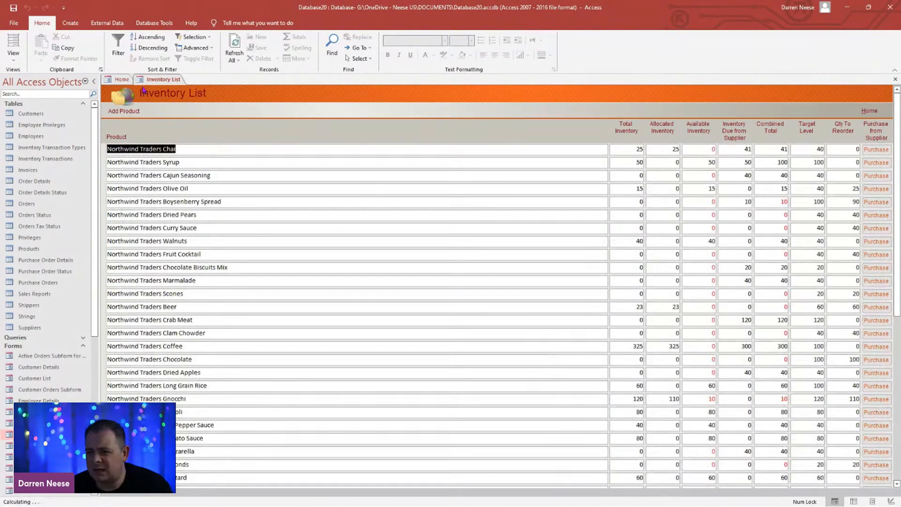
click(158, 83)
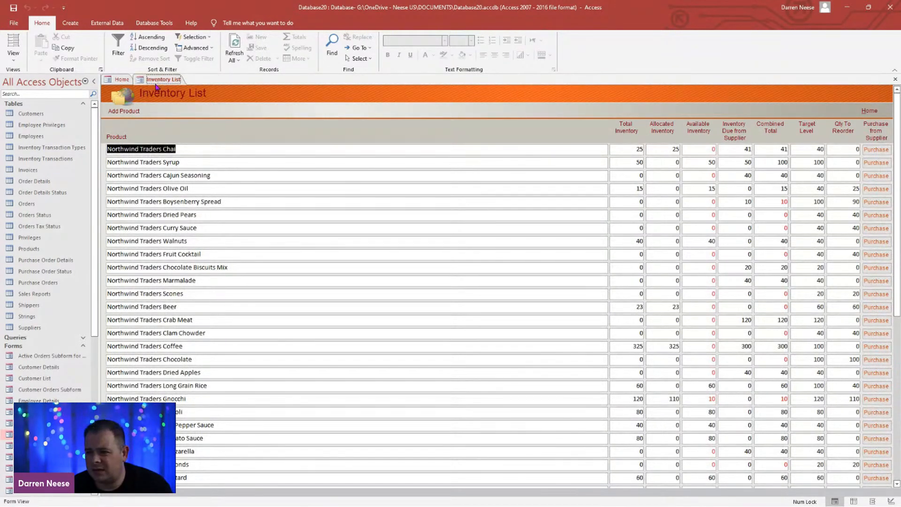
click(122, 81)
click(156, 81)
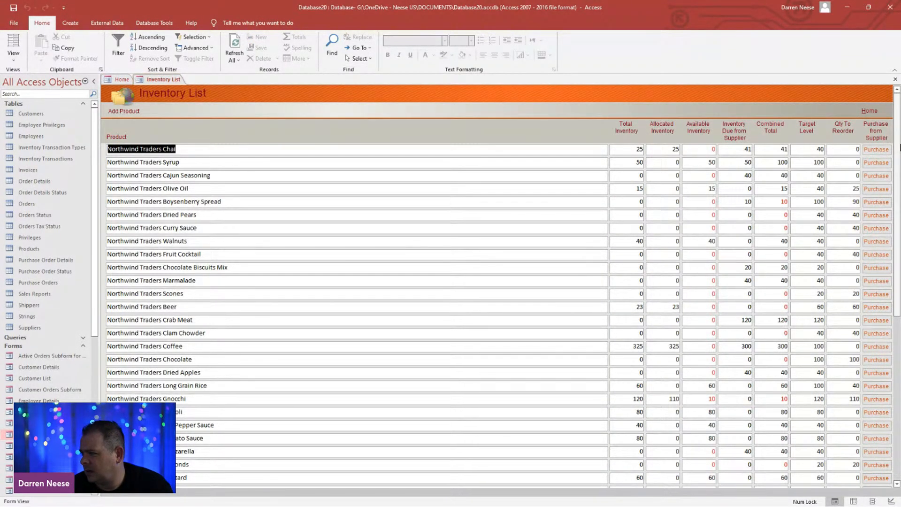
click(125, 81)
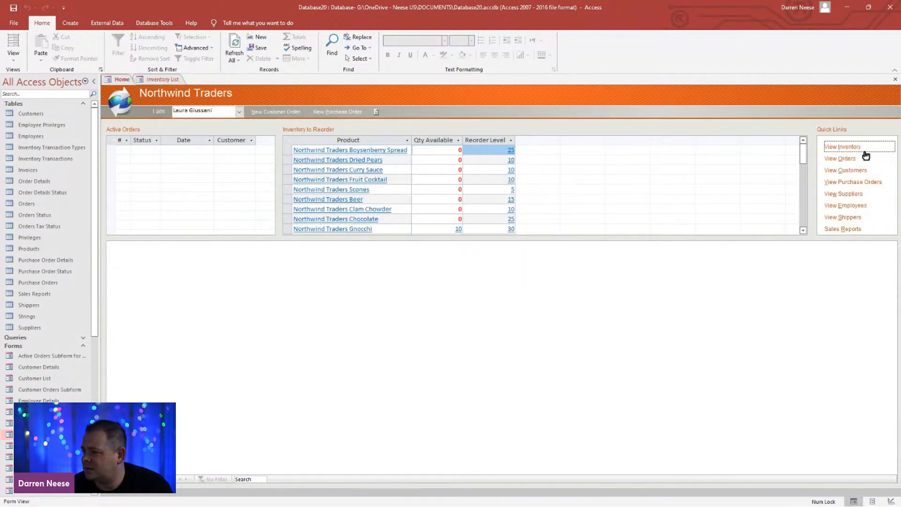
Step: Open the order list from the Home form, compare it with the inventory list and return to the Home form
click(847, 159)
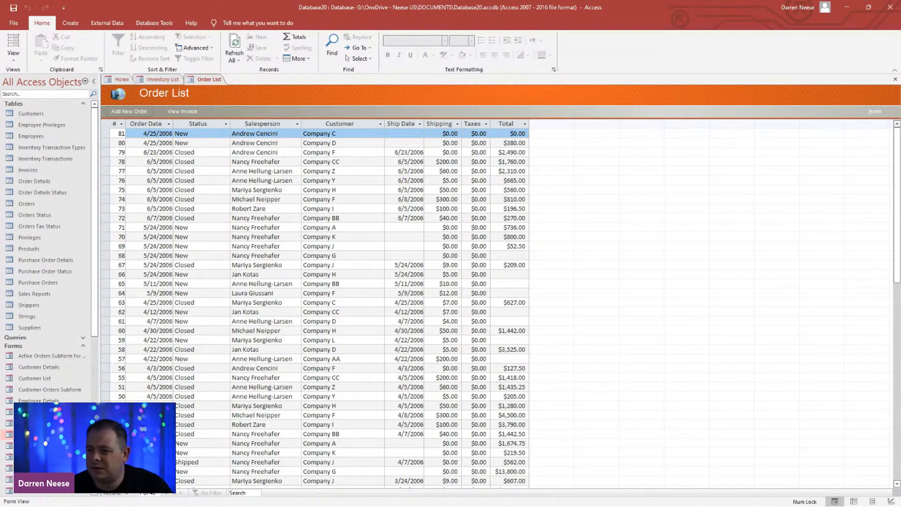
click(158, 80)
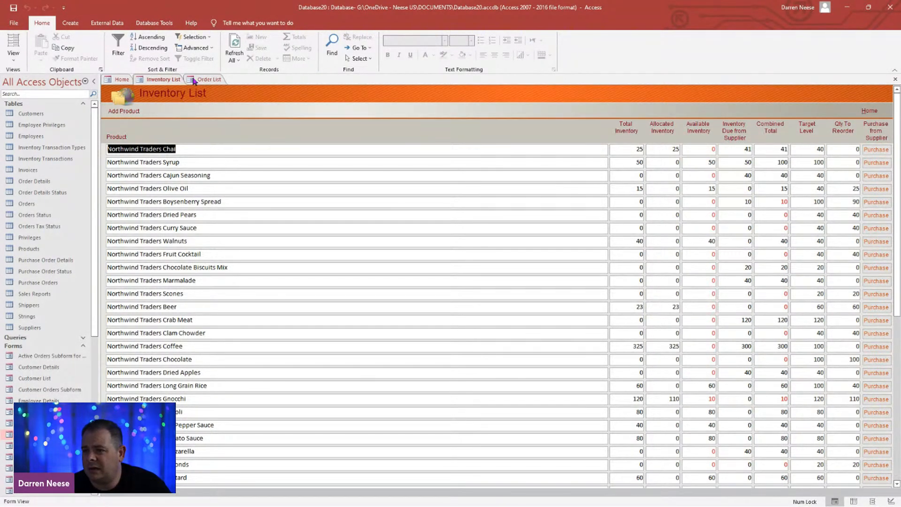
click(195, 80)
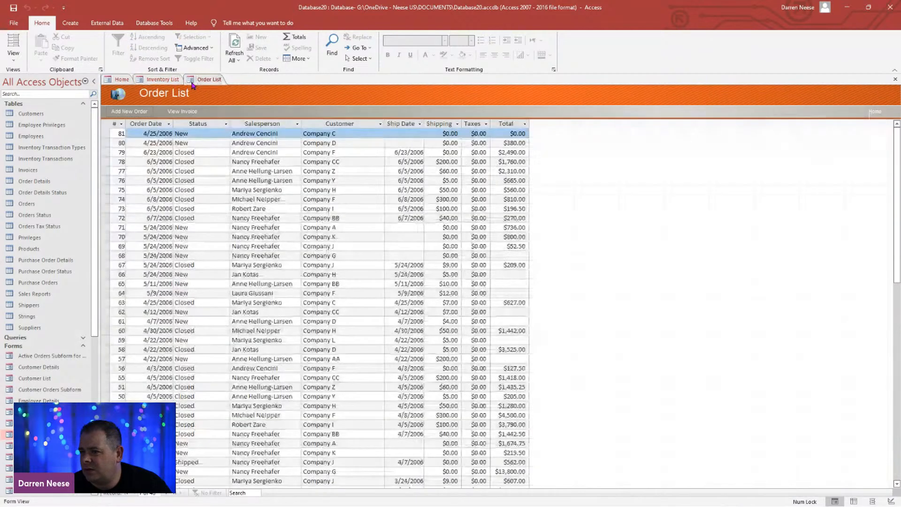
click(119, 81)
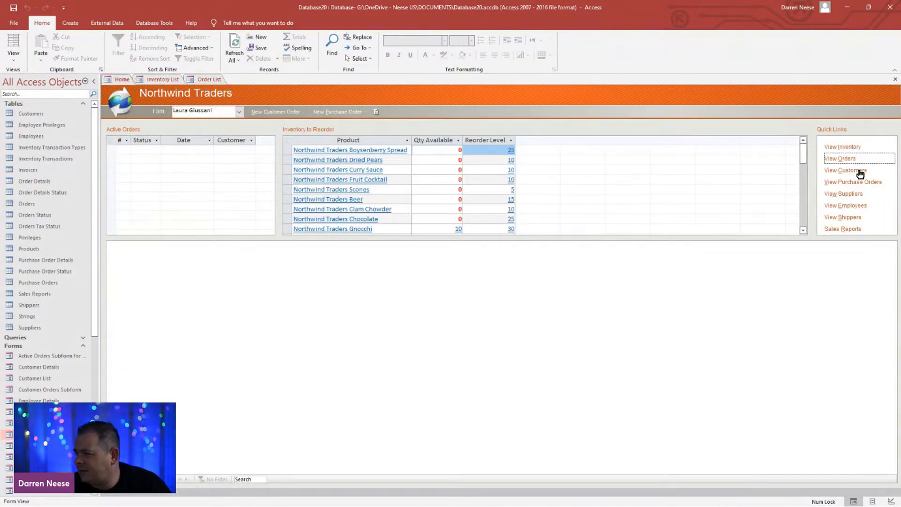
Step: Open the customer list from the Home form and go back to the order list to review its columns
click(860, 173)
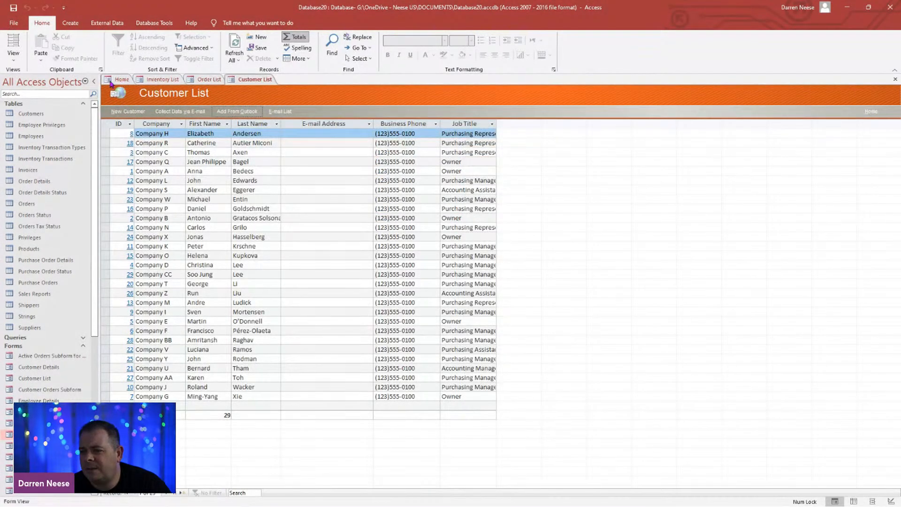
click(111, 83)
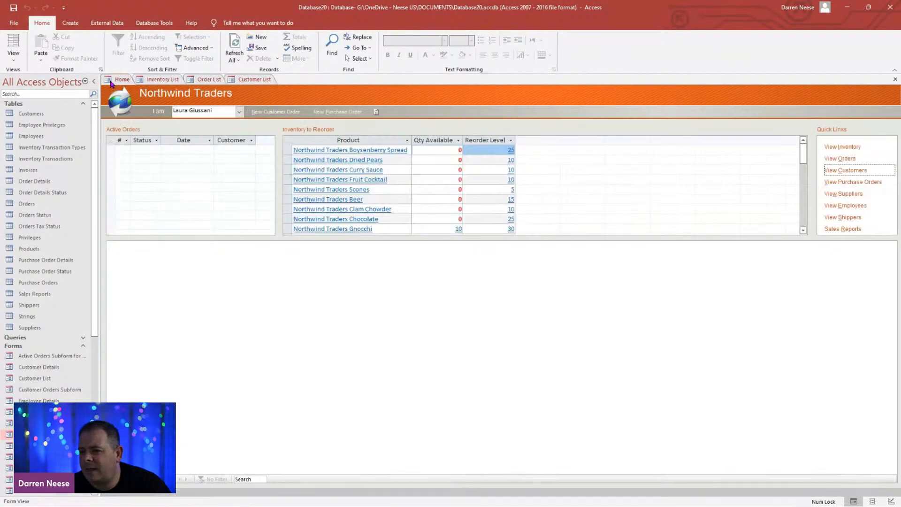
click(201, 79)
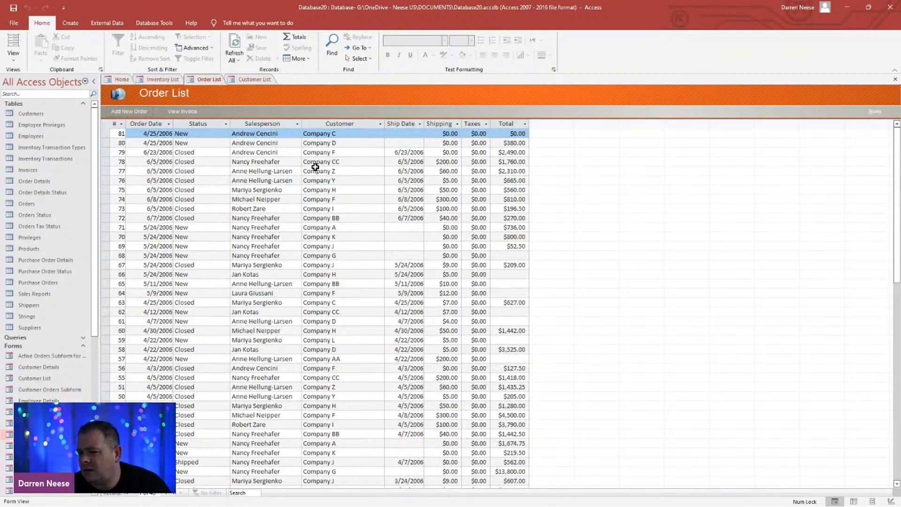
Step: Switch to the running Power Apps preview and open its Orders Listing screen for comparison with the Access order list
drag(504, 5, 532, 141)
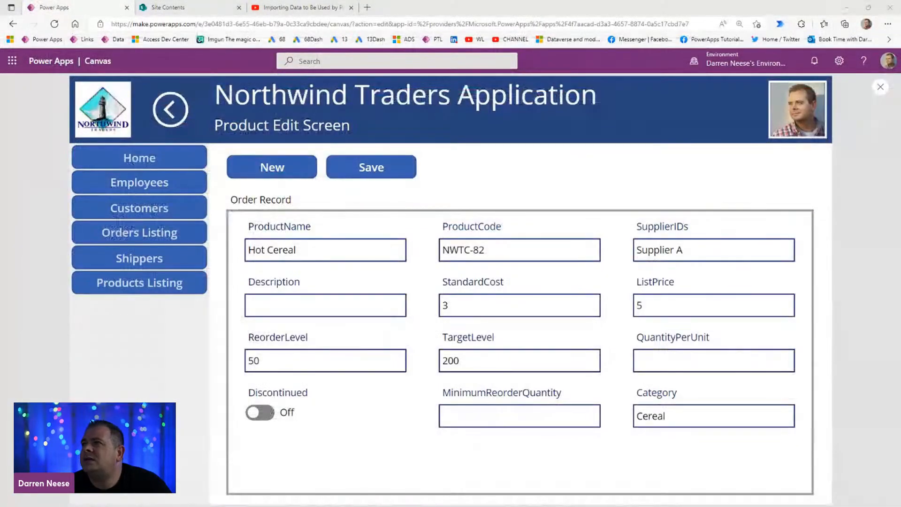
click(145, 232)
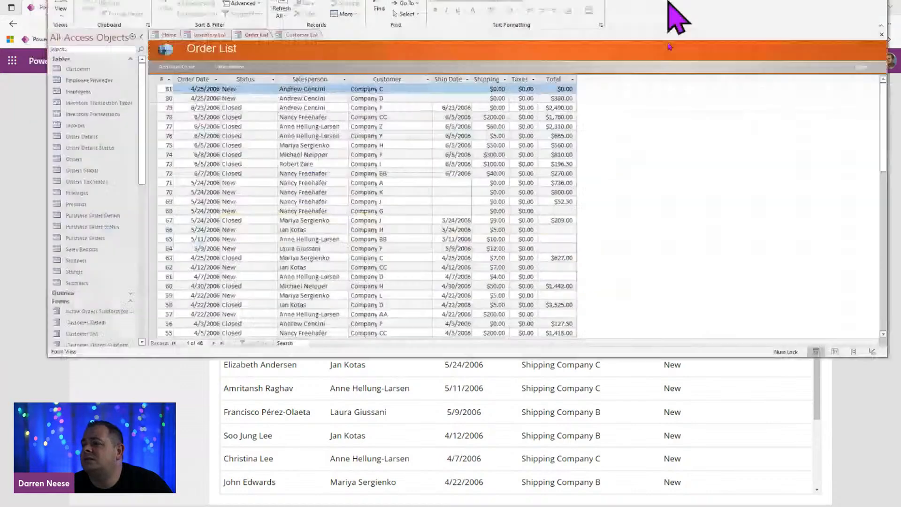
drag(670, 6, 605, 0)
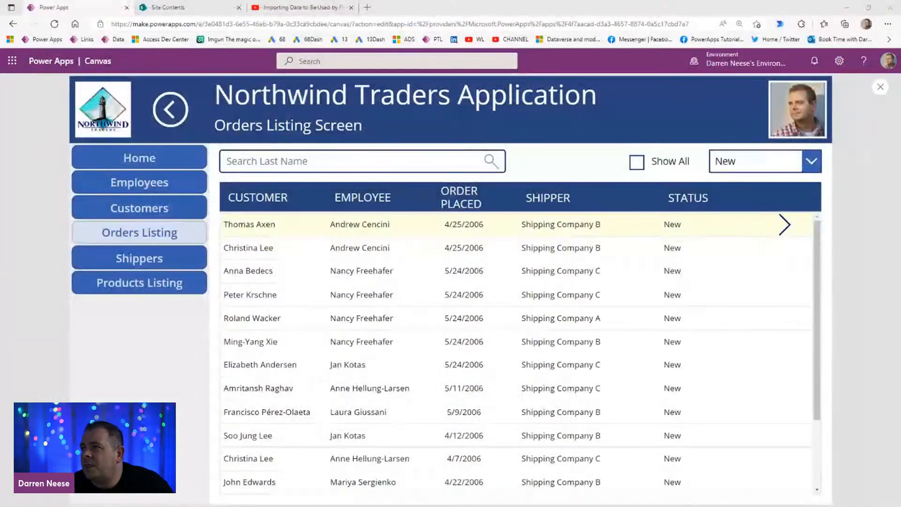
Step: Exit the app preview and change the EMPLOYEE column heading on the Orders Listing Screen to SALESPERSON
click(880, 87)
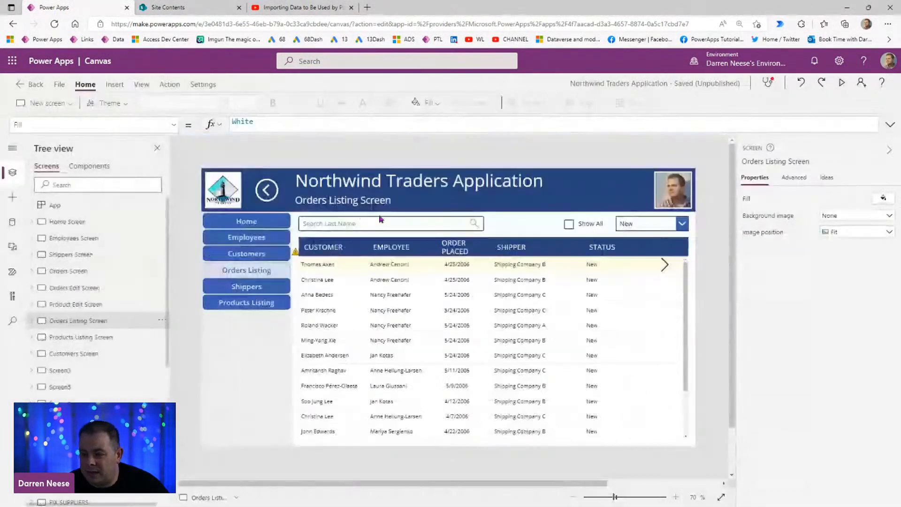
click(392, 253)
double_click(860, 197)
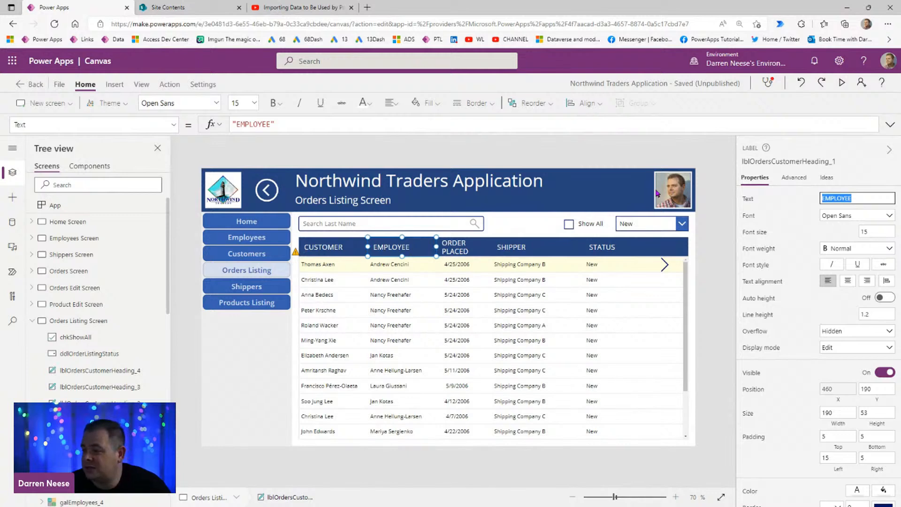
text(SALESPERSON)
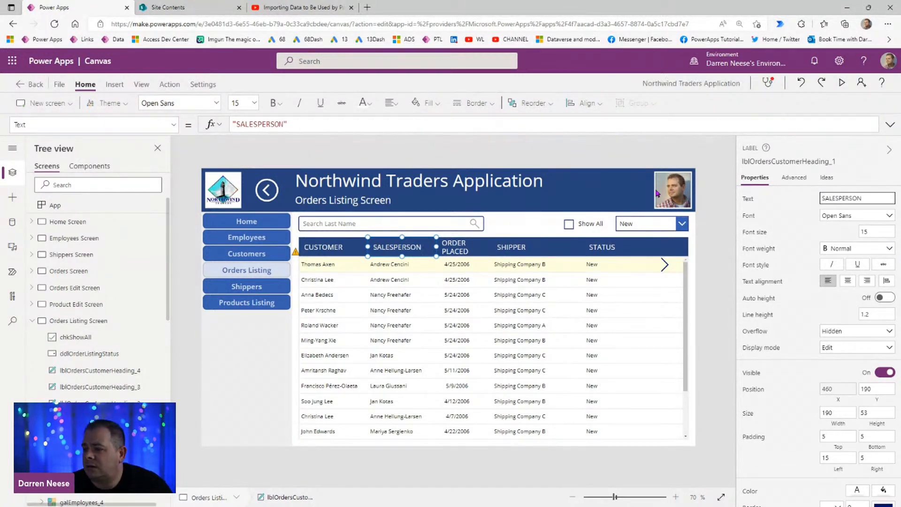
click(724, 312)
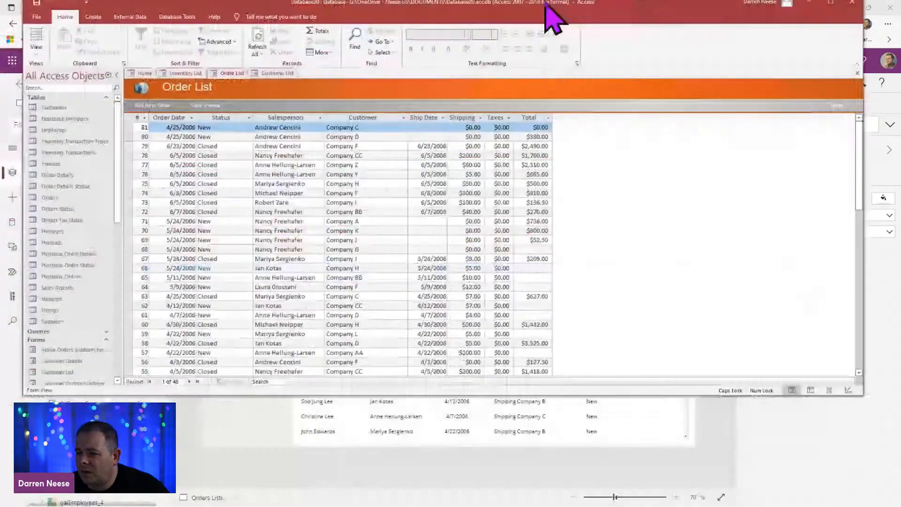
Step: Switch back to the Access database and look over the inventory list, customer list and Home form
drag(545, 3, 540, 33)
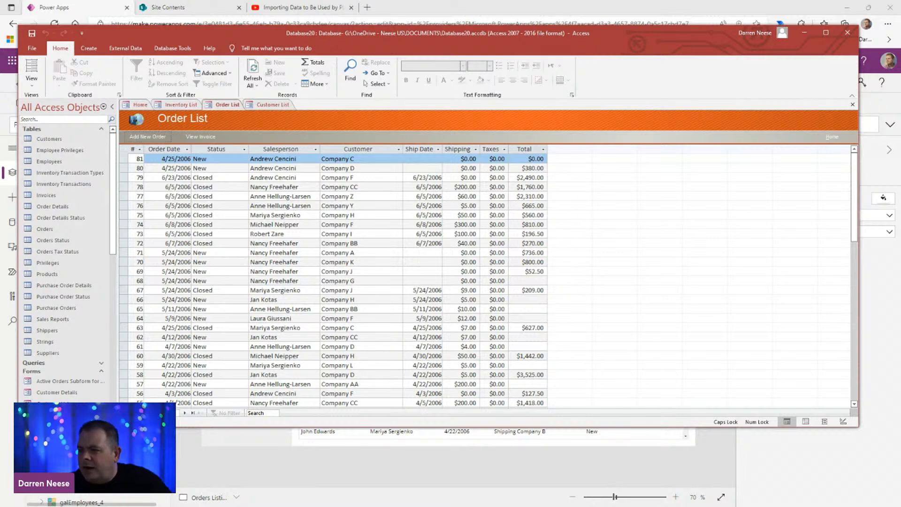
click(181, 106)
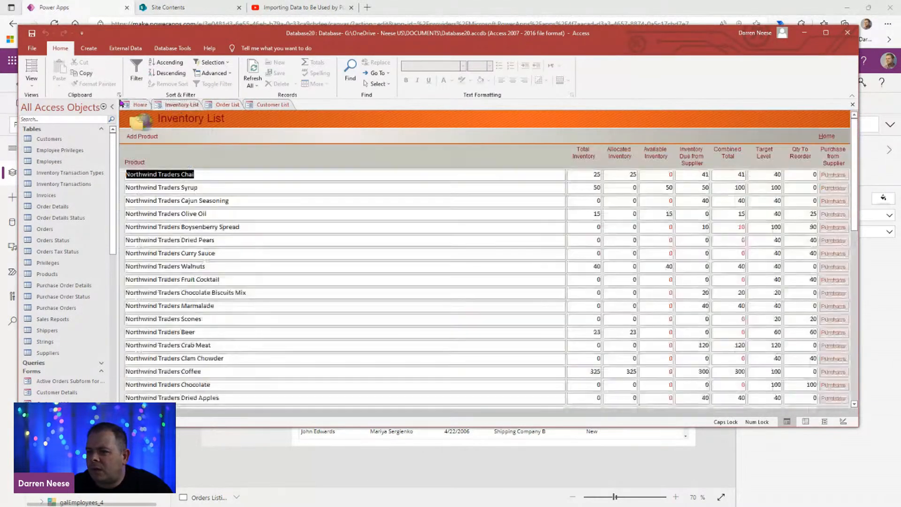
click(266, 104)
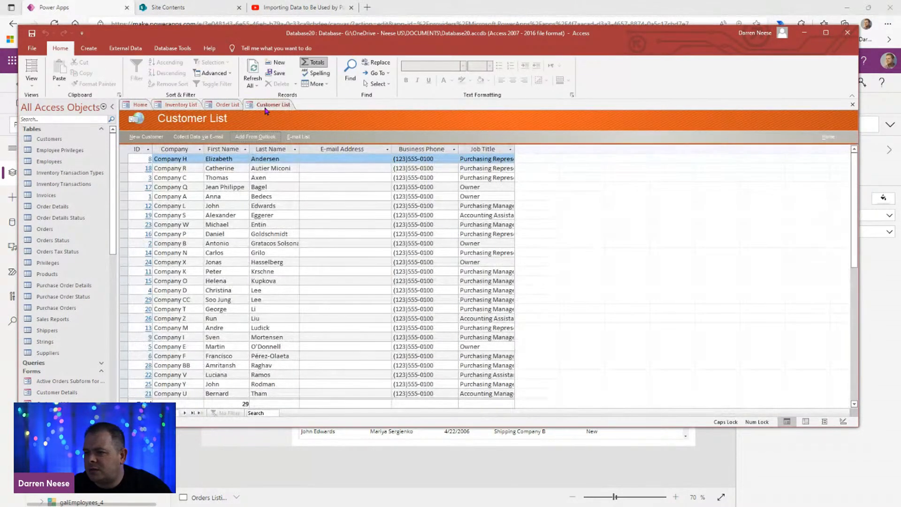
click(140, 105)
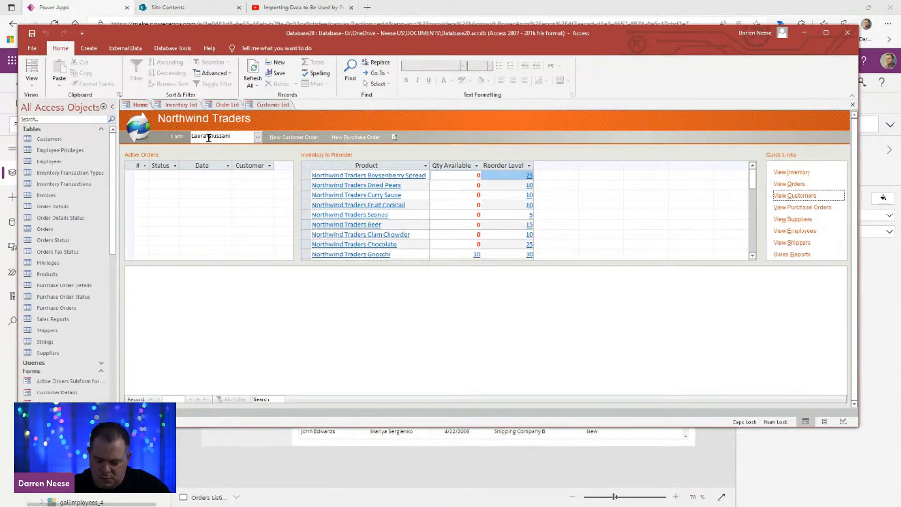
Step: View the purchase order list and the supplier list from the Home form's quick links, returning to Home
click(818, 210)
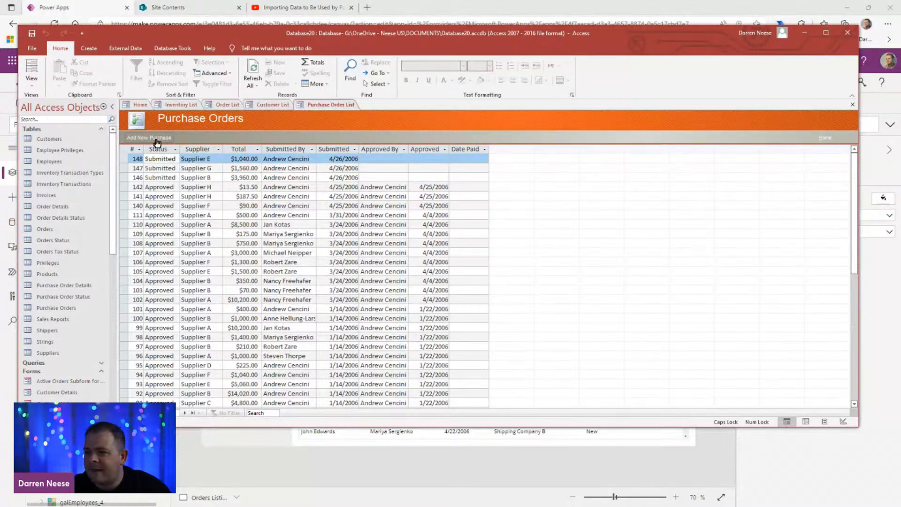
click(136, 107)
click(790, 219)
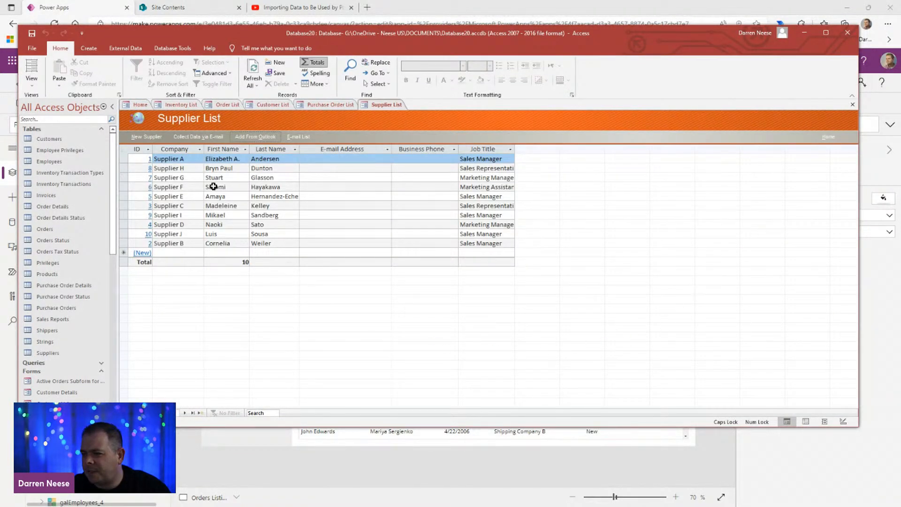
click(132, 109)
Step: View the employee list and the shipper list from the Home form's quick links, returning to Home
click(805, 231)
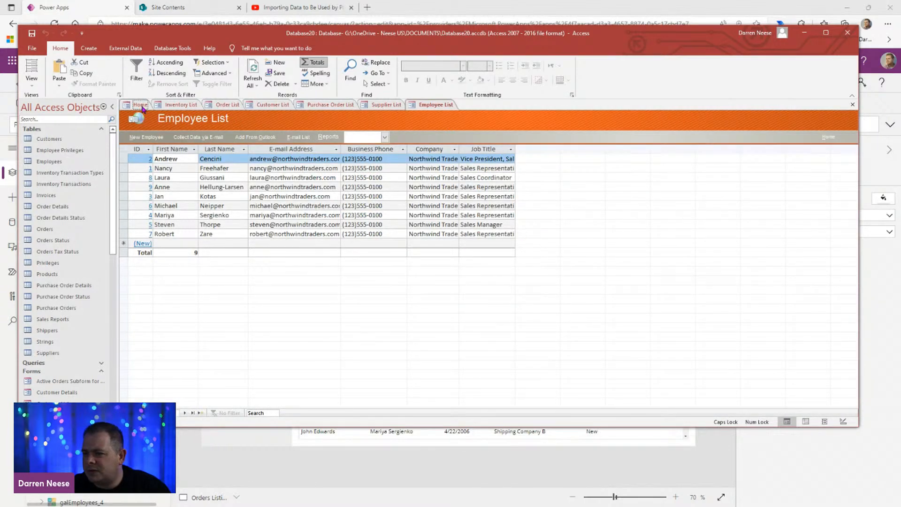
click(138, 106)
click(798, 242)
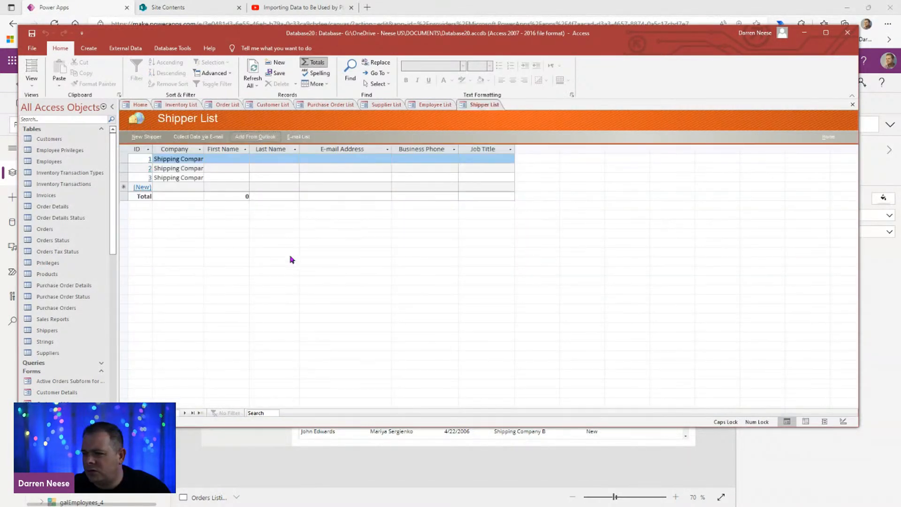
click(140, 106)
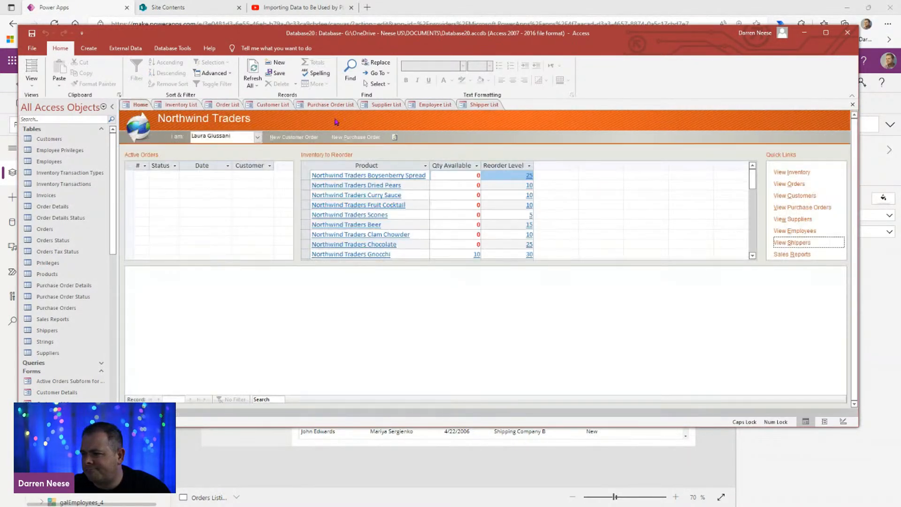
Step: Open the Sales Reports dialog from the Home form and examine its report and sales period options alongside the Home form
click(792, 254)
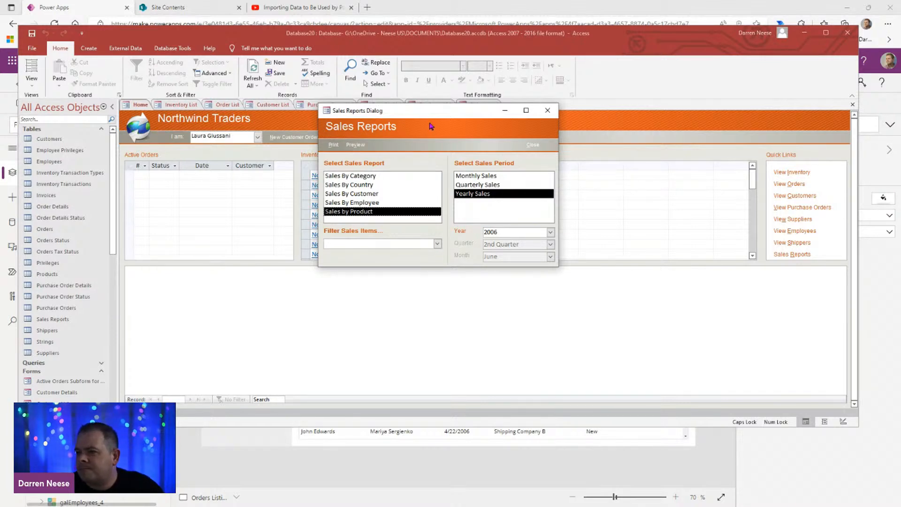
drag(447, 118, 188, 86)
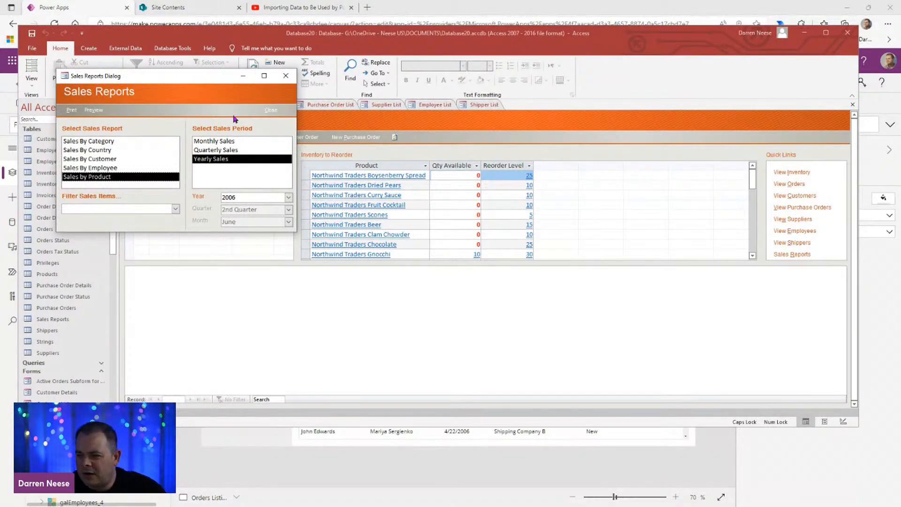
drag(215, 78, 355, 222)
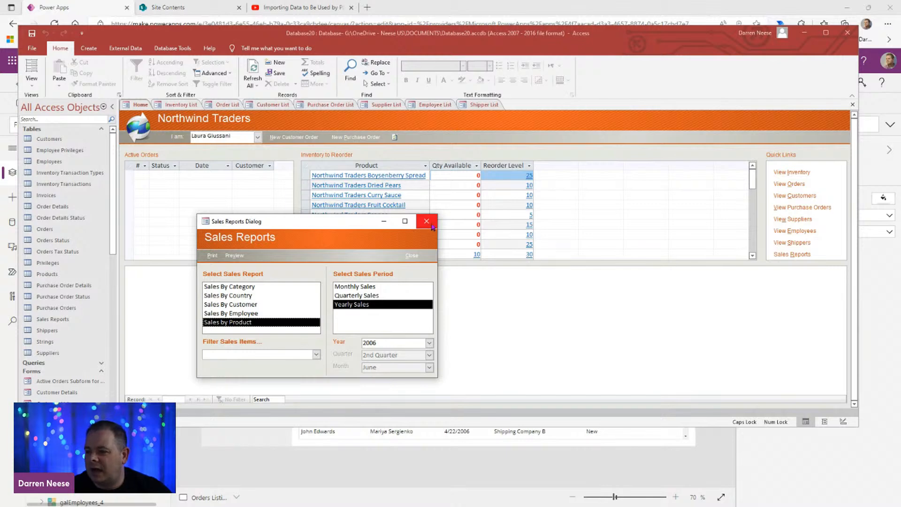
drag(320, 225, 507, 155)
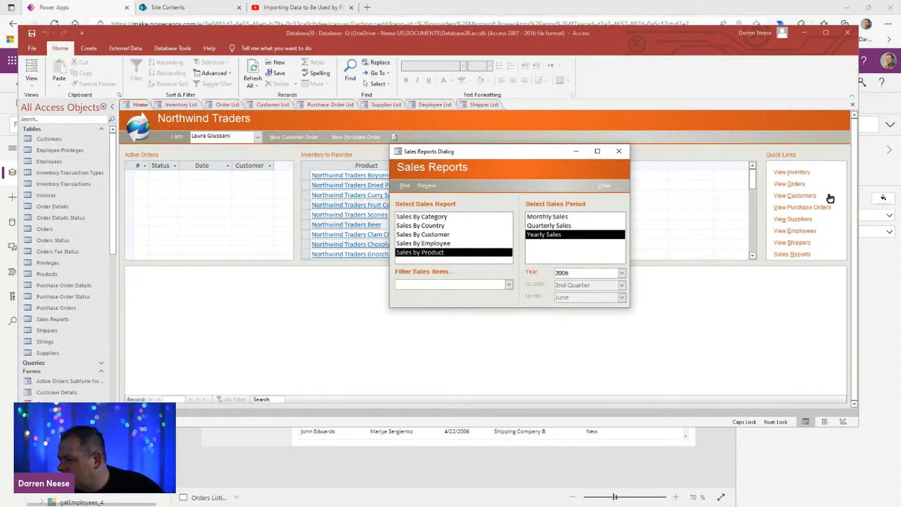
Step: Show the Sales Reports dialog in Design View, glance over the other open lists and return to the Power Apps editor
right_click(488, 153)
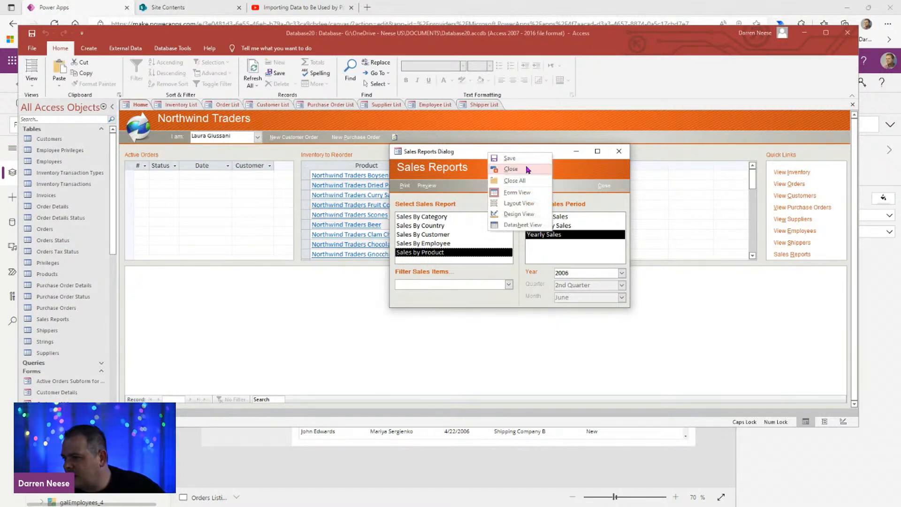
click(530, 216)
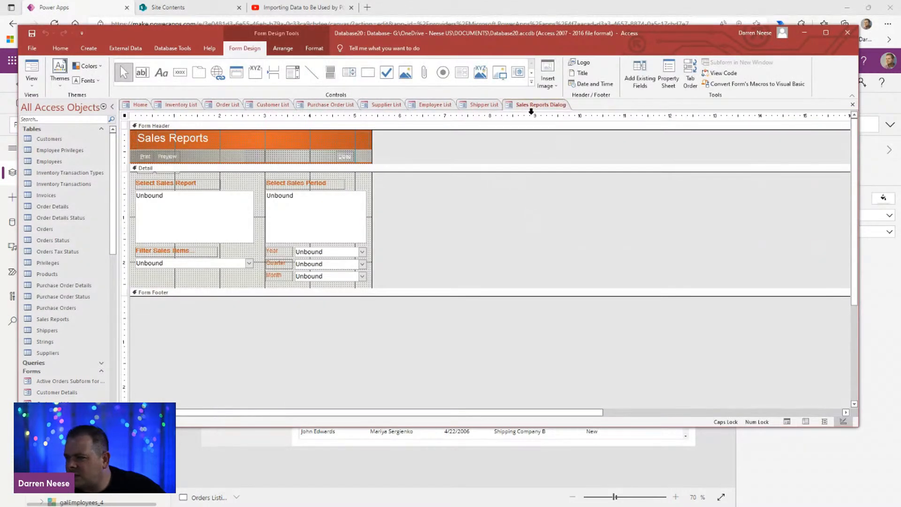
click(472, 106)
click(429, 106)
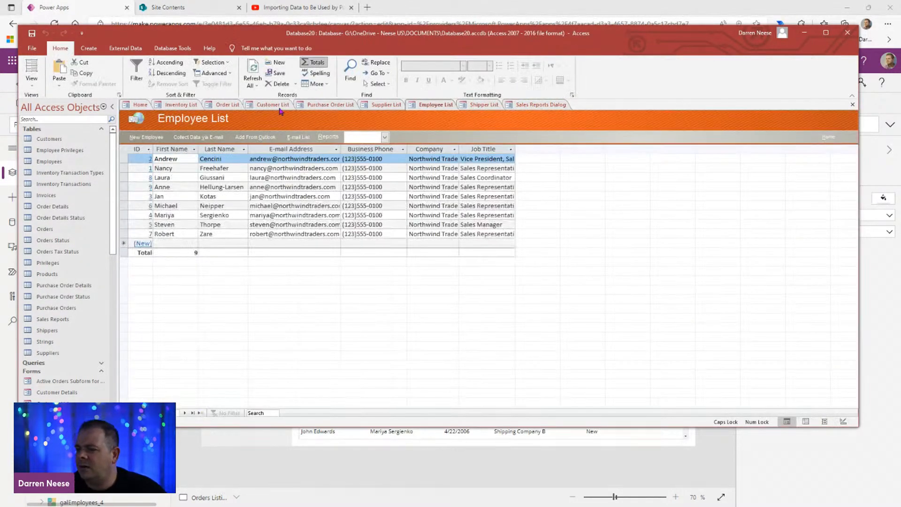
click(129, 105)
drag(523, 36, 515, 0)
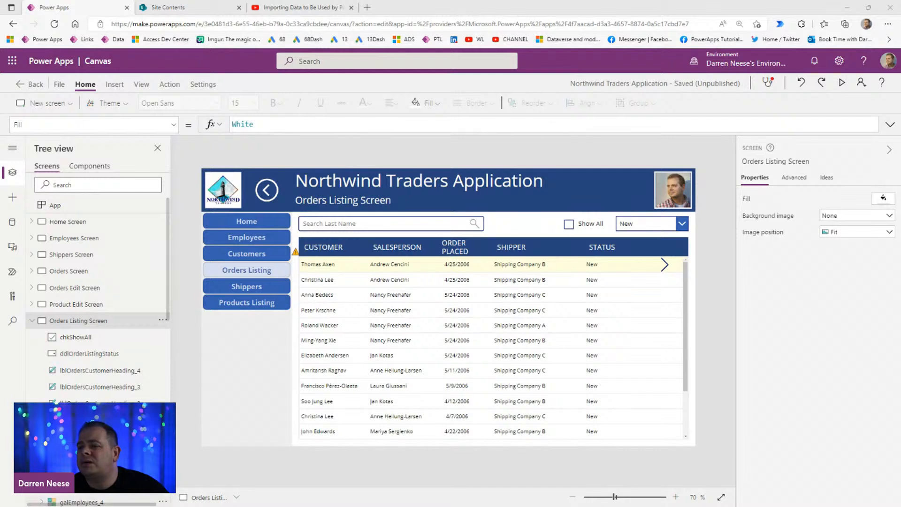
Step: Collapse the Orders Listing Screen's controls, look over the app's screens and inspect the orders gallery's properties
click(32, 320)
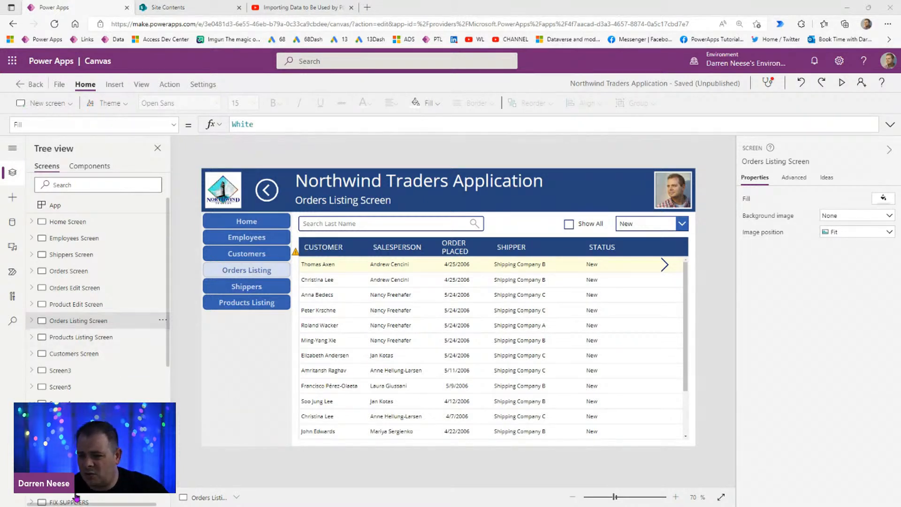
click(34, 400)
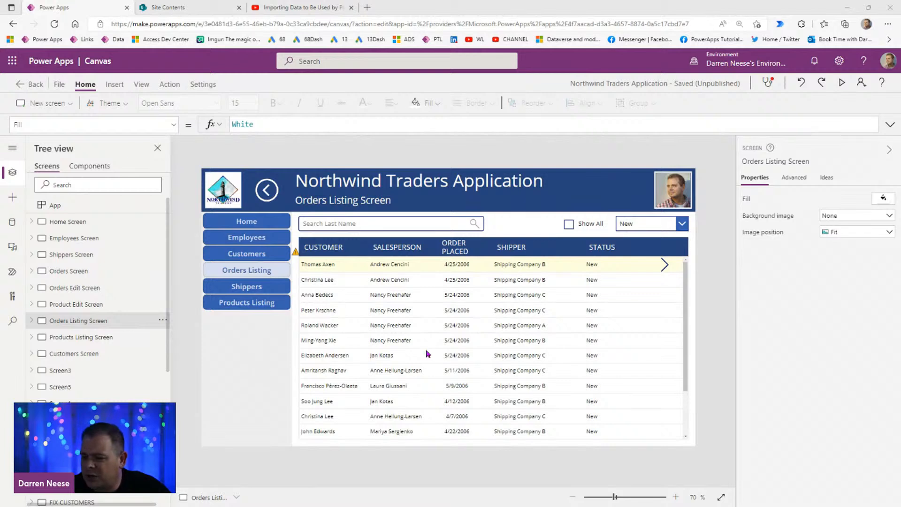
click(666, 317)
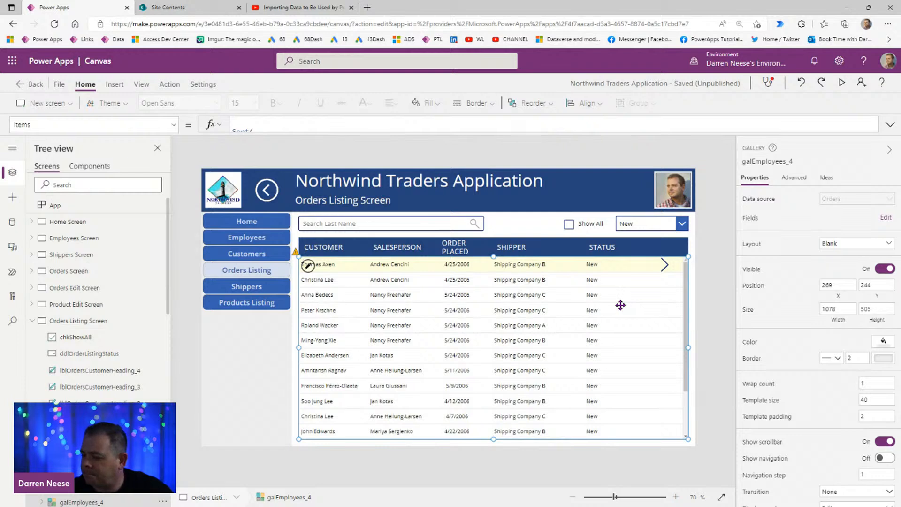
click(712, 293)
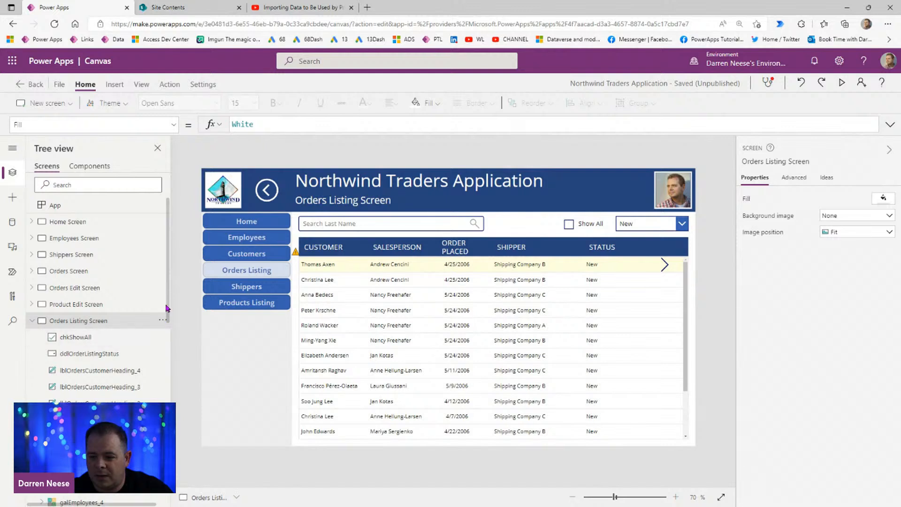
Step: Look over the Orders Listing Screen's controls and preview the app from that screen
scroll(167, 303, down, 2)
scroll(168, 302, up, 2)
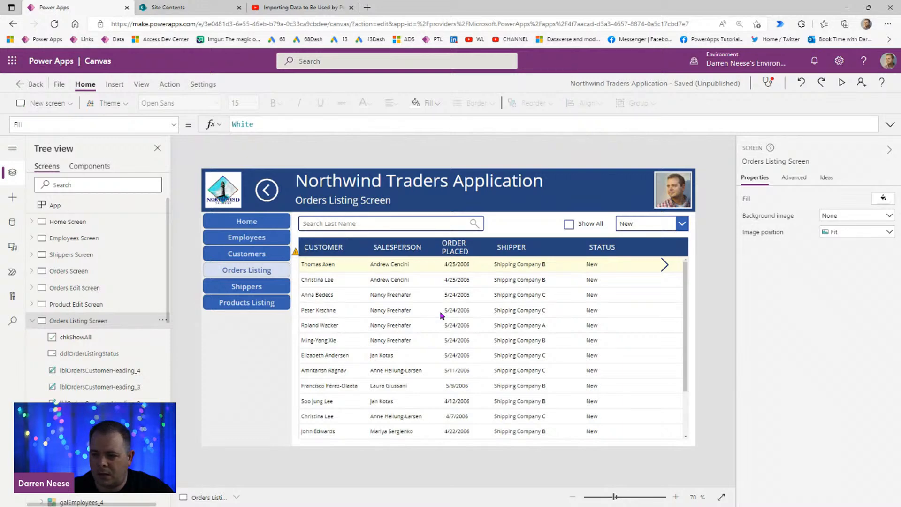
click(842, 83)
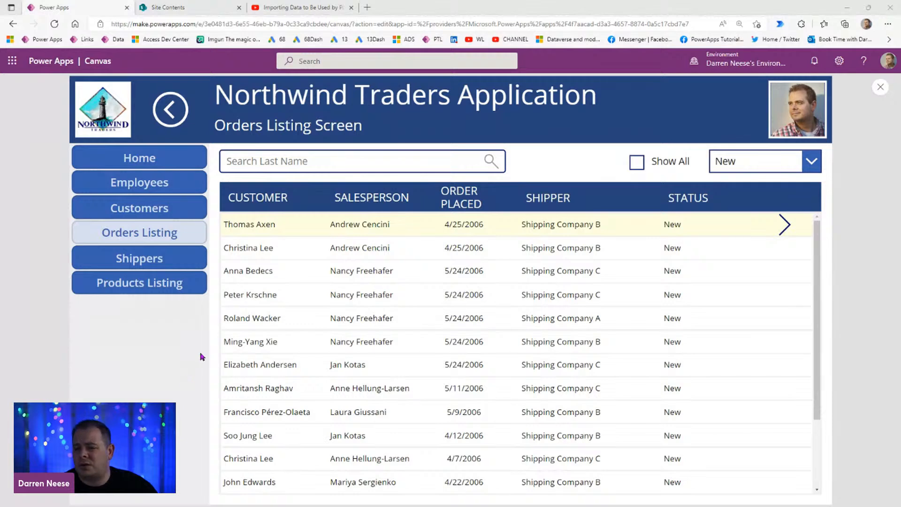
Step: Switch to SharePoint, open the PurchaseOrders list from the site contents to examine its columns, and return to Power Apps
click(177, 7)
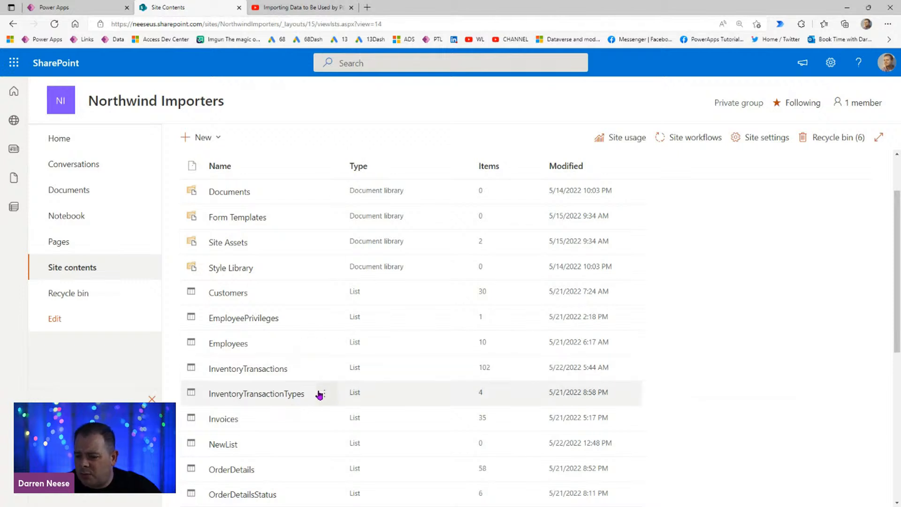
scroll(312, 407, down, 3)
scroll(288, 418, down, 2)
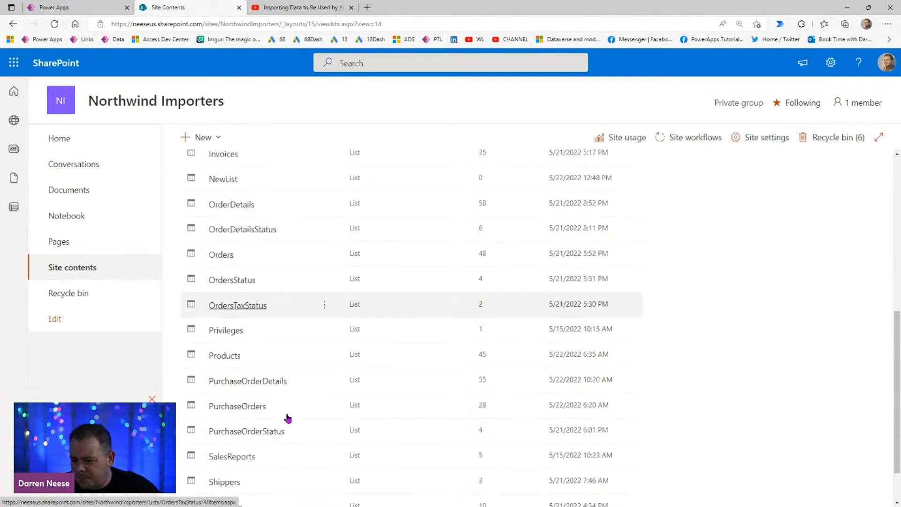
click(247, 405)
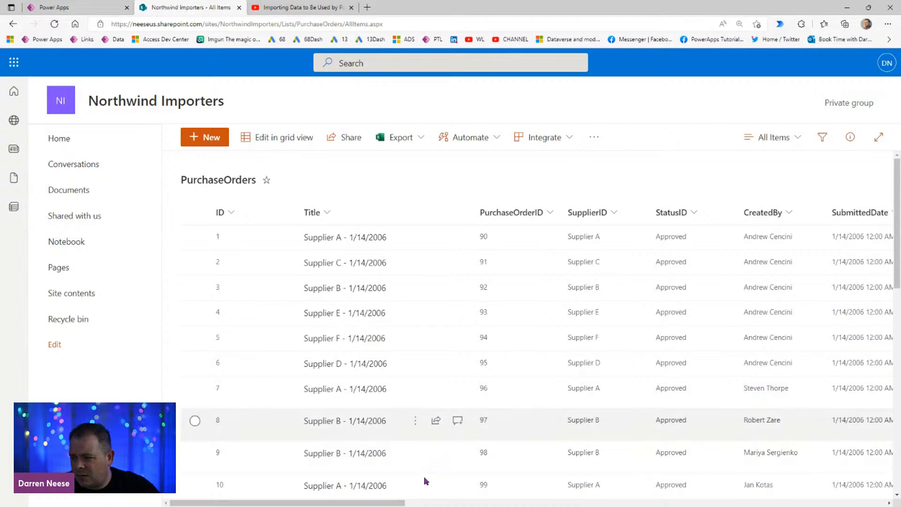
mouse_move(333, 503)
mouse_down()
mouse_move(776, 504)
mouse_move(328, 501)
mouse_up()
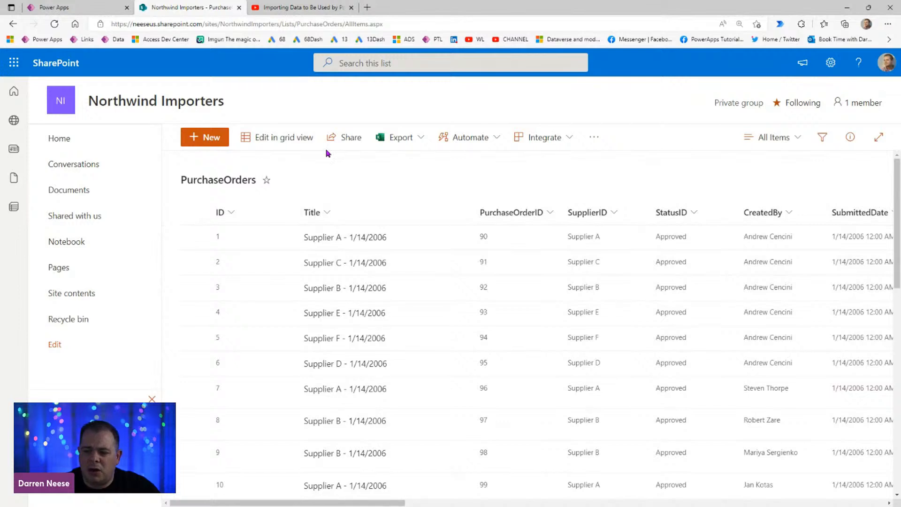
click(63, 7)
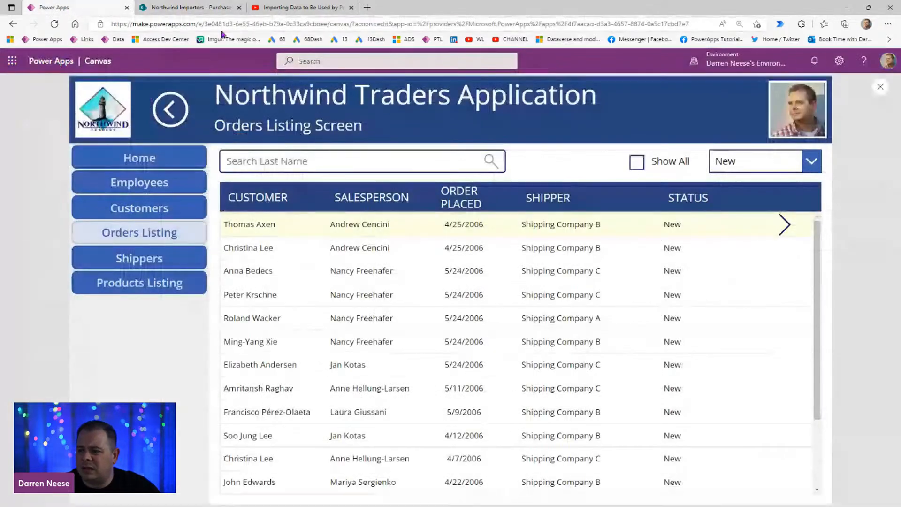
Step: Exit the app preview and duplicate the Orders Listing Screen
click(881, 88)
click(160, 322)
click(200, 375)
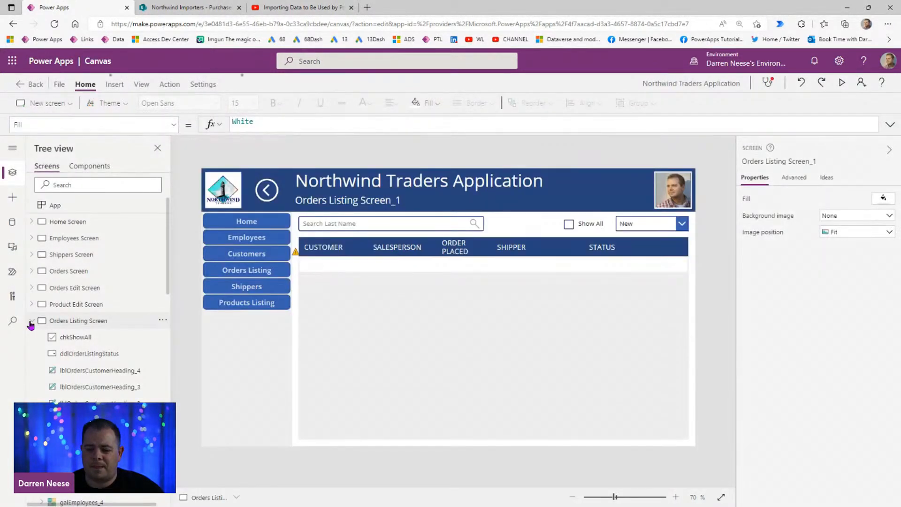
Step: Rename the duplicated screen as Purchase Order Listing Screen
click(819, 163)
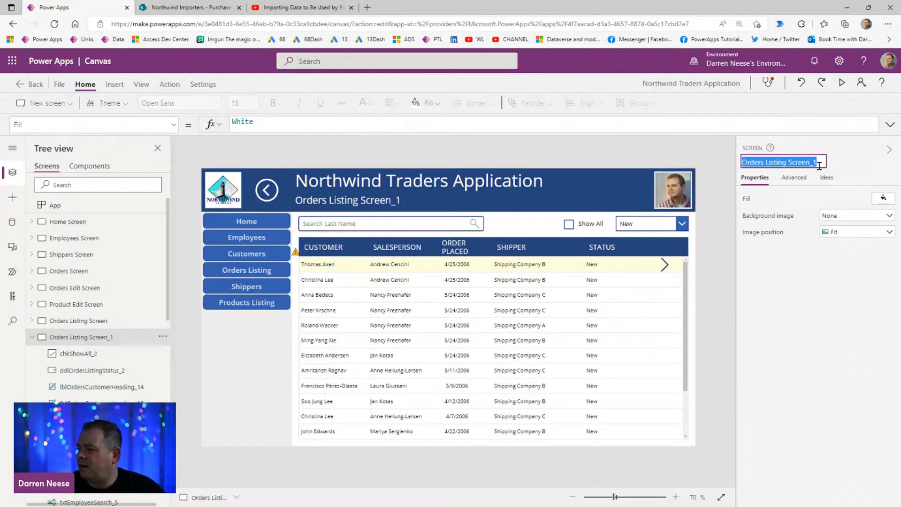
text(p)
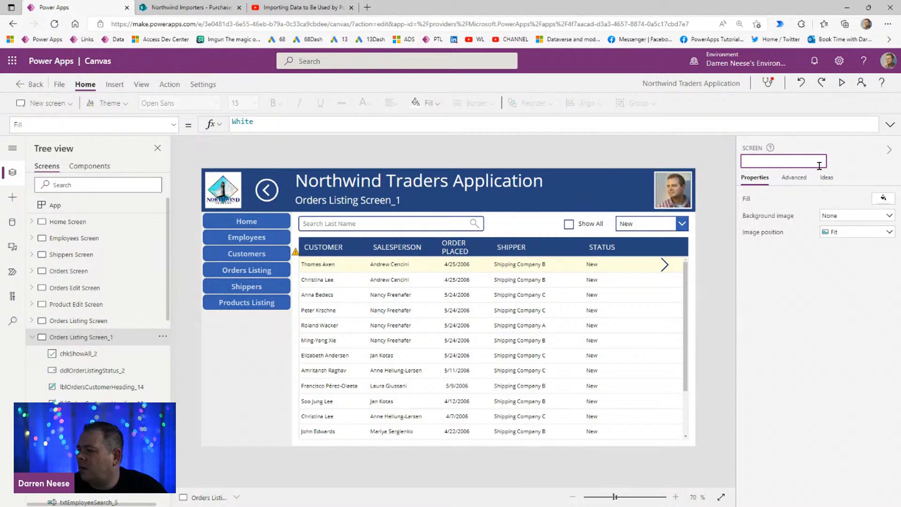
text(p)
text(urchan)
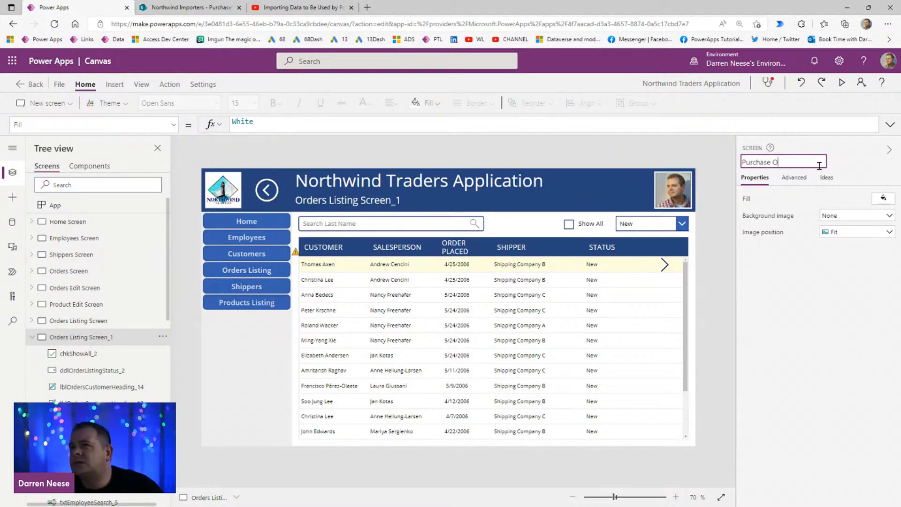
text(e Order Listing Screen)
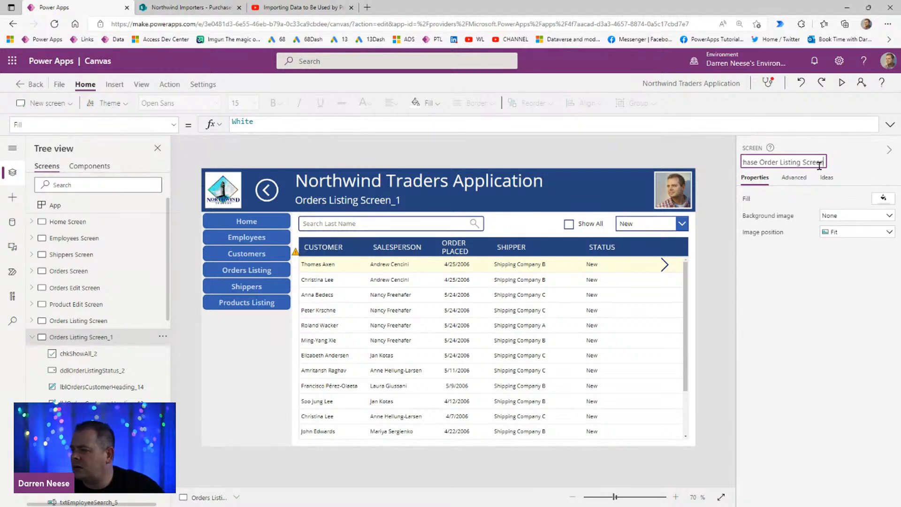
key(Return)
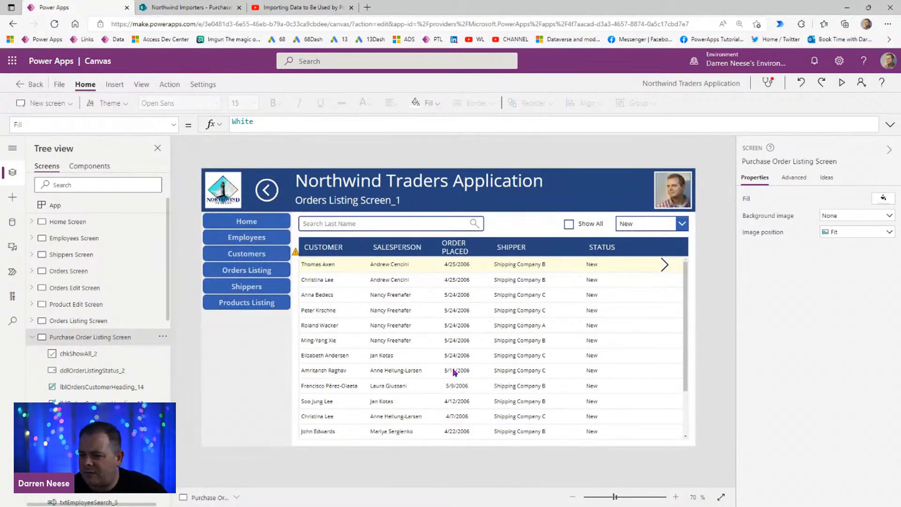
Step: Expand the Items formula of the new screen's gallery and insert a blank line before the commented-out Sort block
click(416, 352)
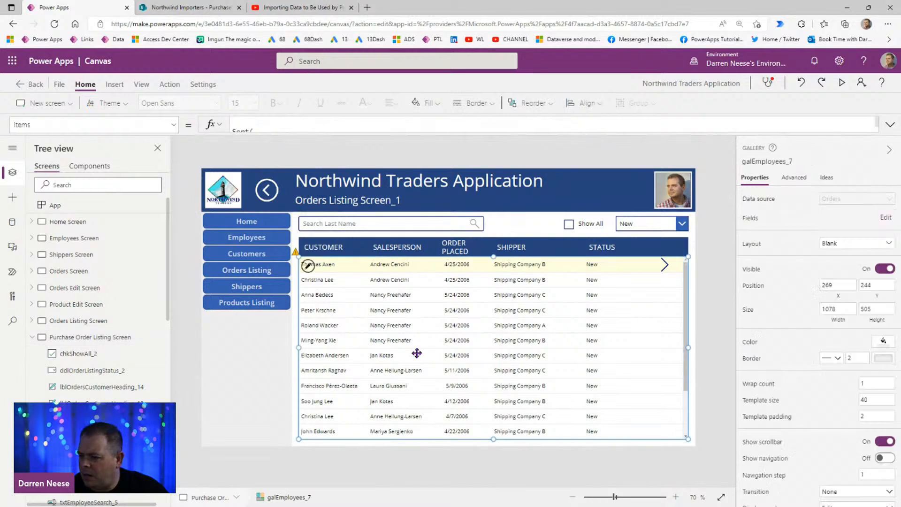
click(890, 125)
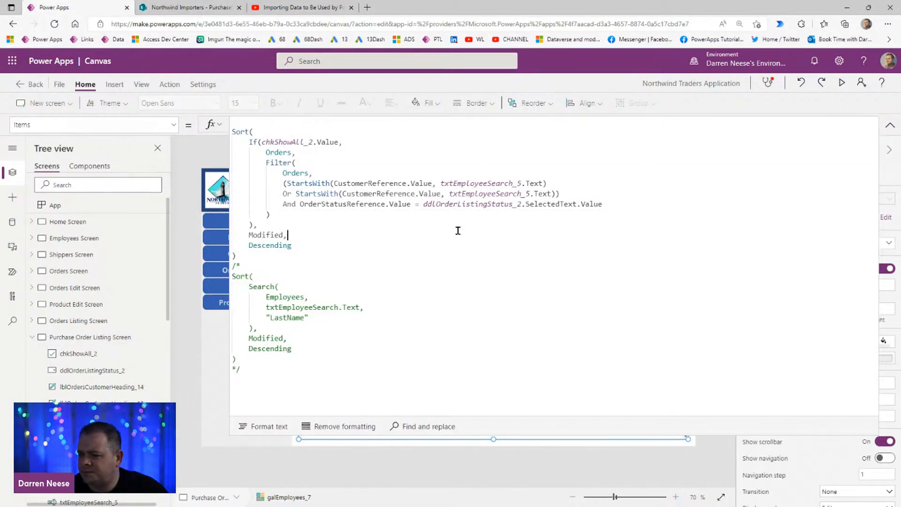
click(370, 258)
key(Return)
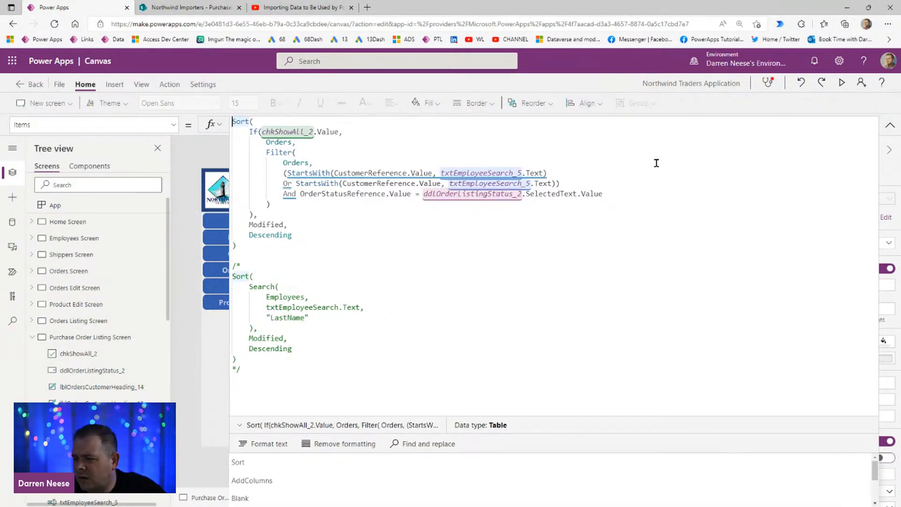
Step: Replace Orders with PurchaseOrders as the If function's true value, copying the list name from its SharePoint page
double_click(301, 163)
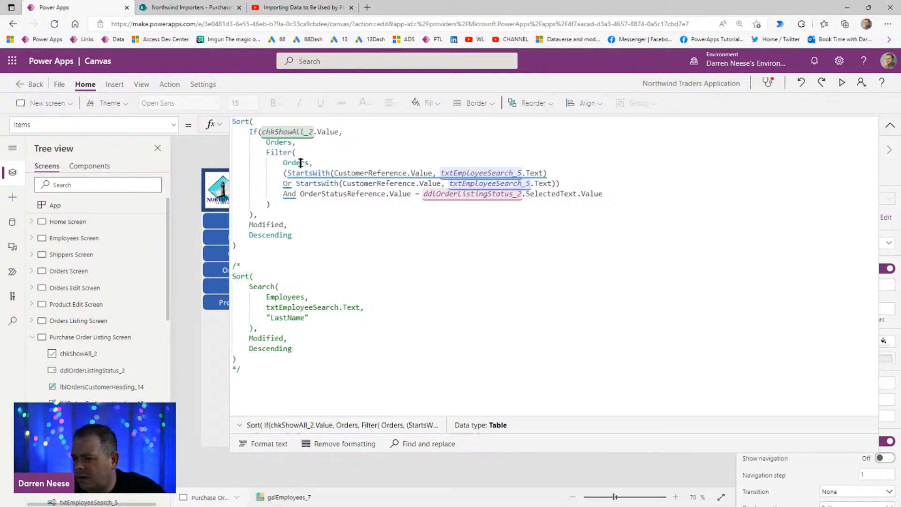
double_click(278, 142)
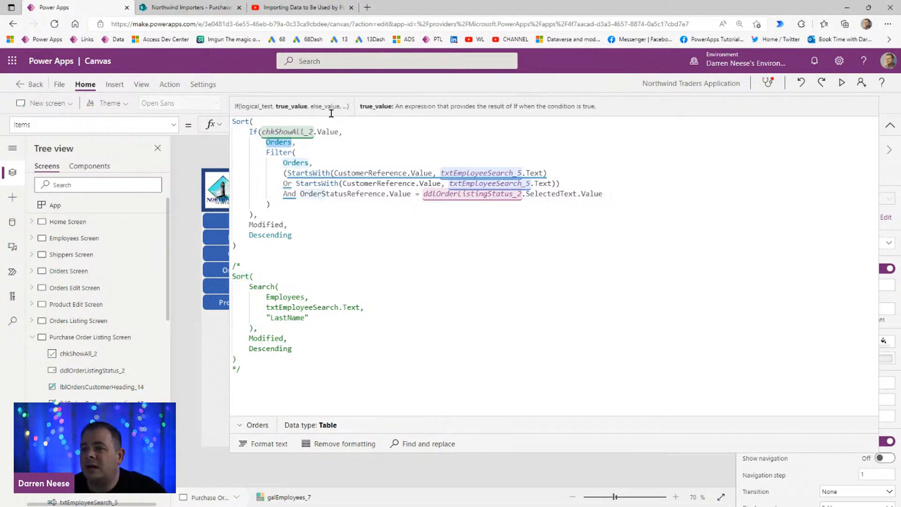
text(Purcase,)
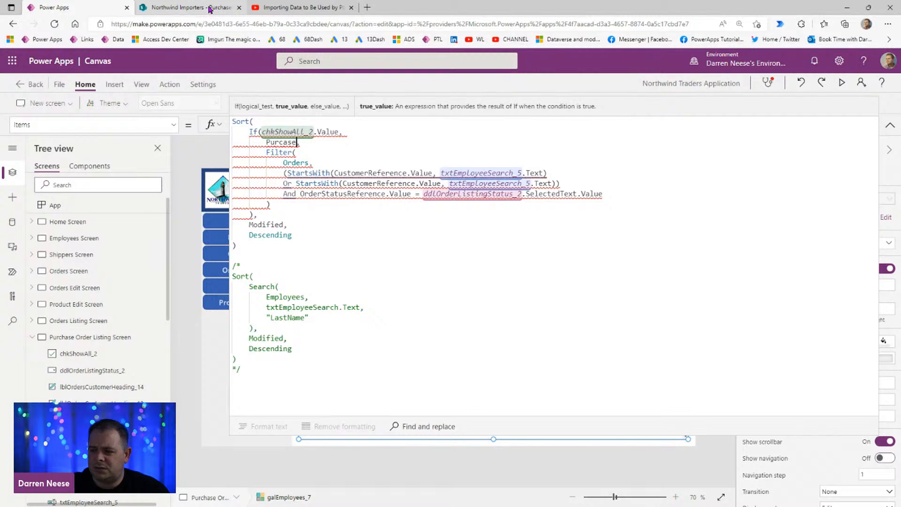
click(210, 9)
drag(258, 182, 179, 185)
key(ctrl+c)
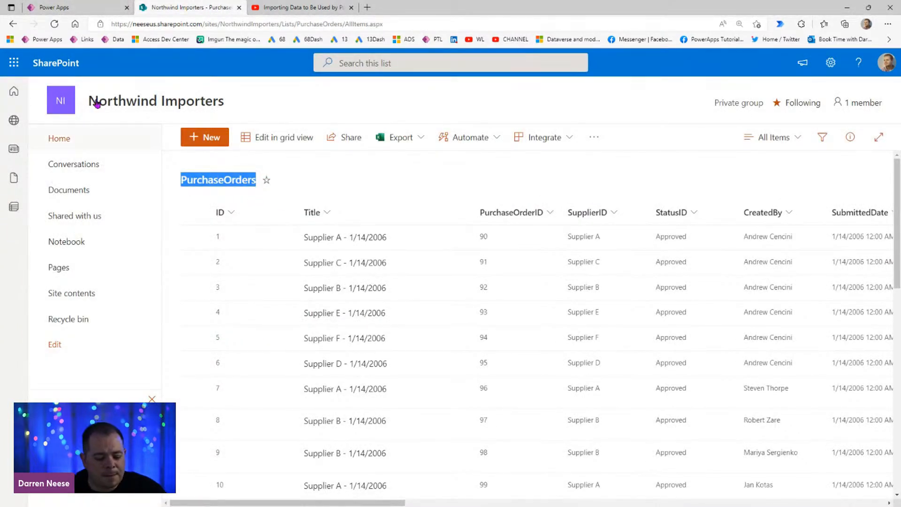
click(72, 8)
double_click(284, 144)
key(ctrl+v)
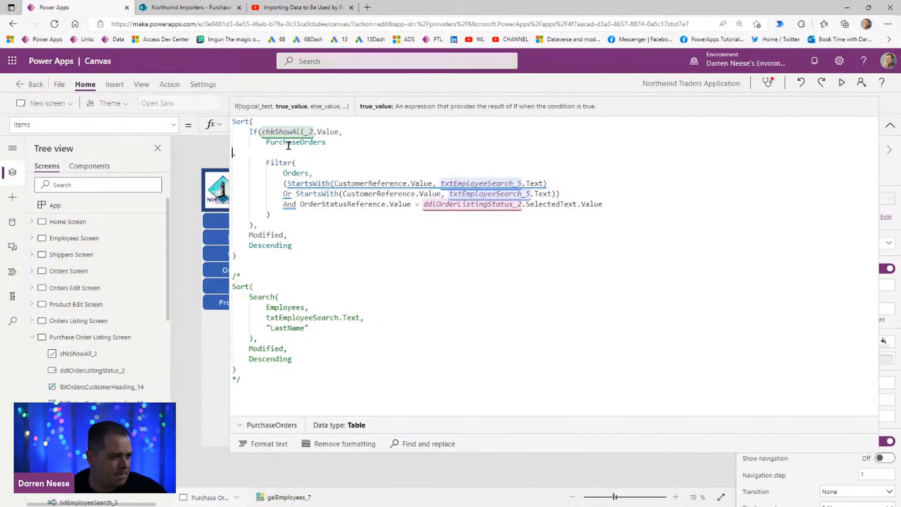
key(BackSpace)
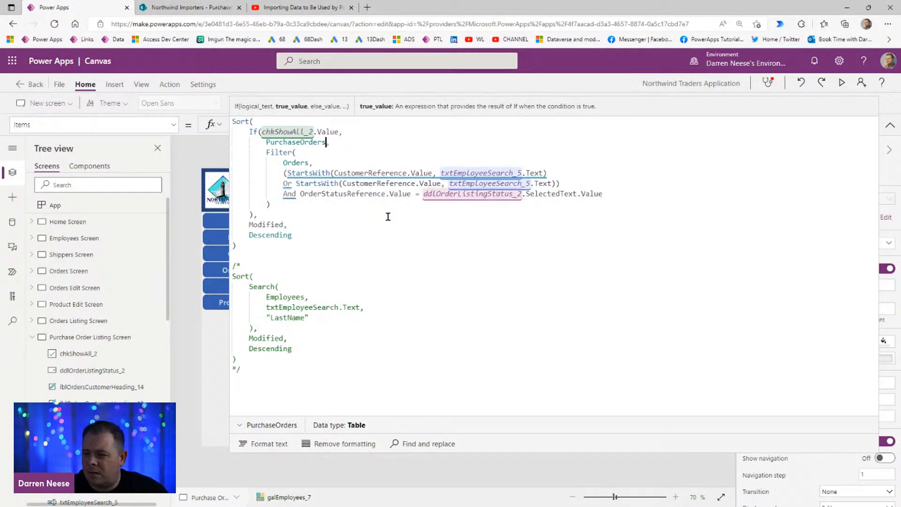
Step: Replace the Filter function's source table Orders with PurchaseOrders, without an extra line break
double_click(295, 163)
key(ctrl+v)
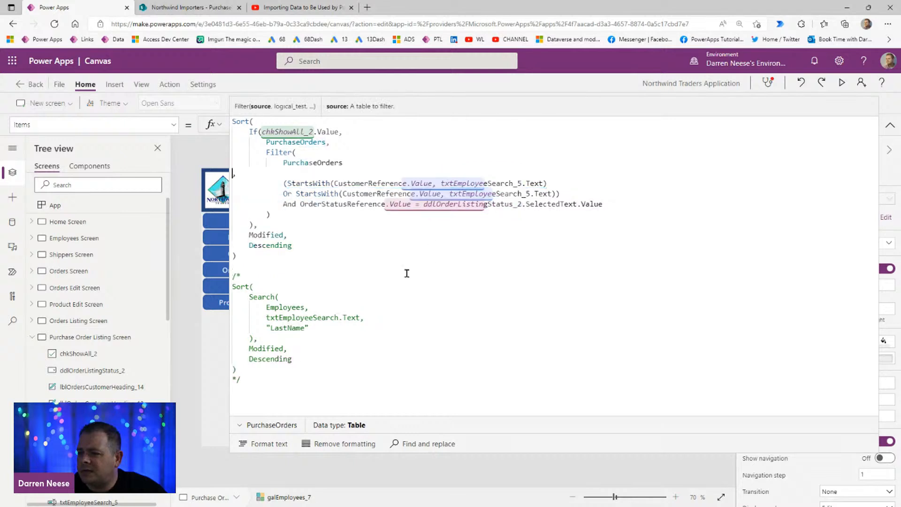
key(BackSpace)
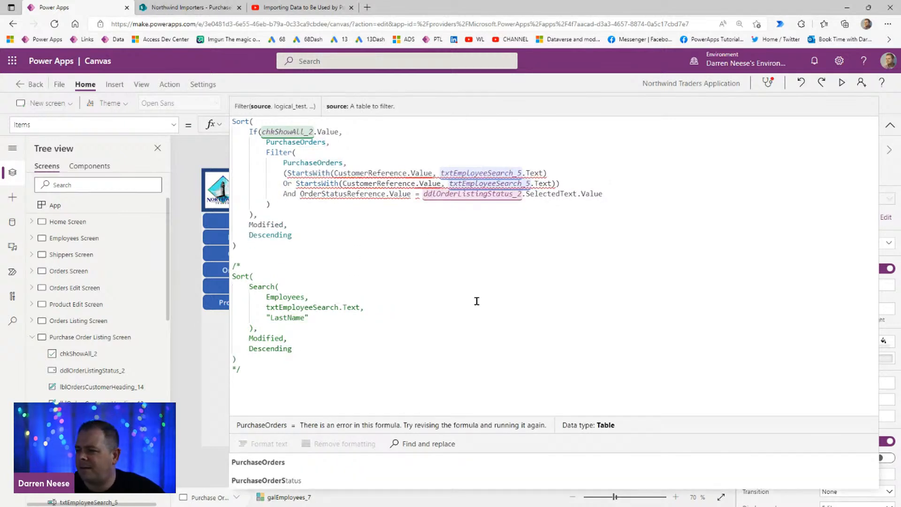
click(475, 315)
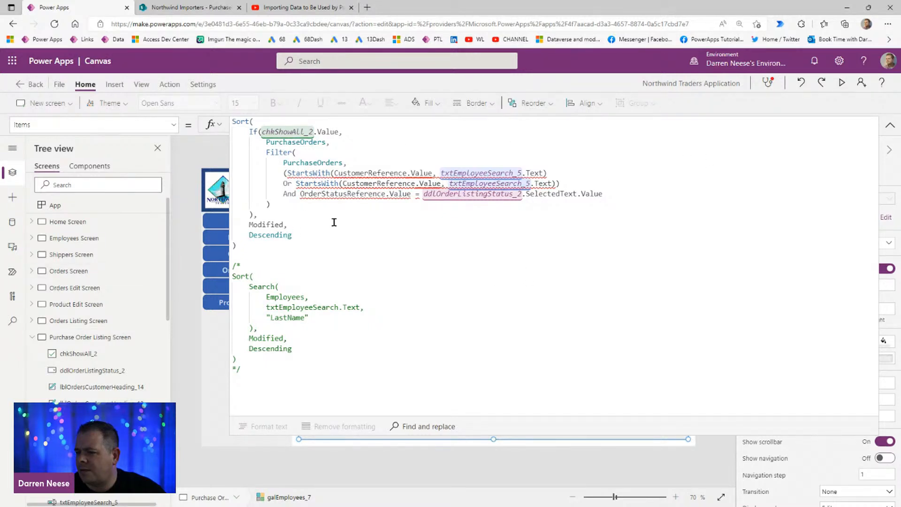
Step: Add PurchaseOrders as the If function's else value, comment out the Filter block with /* */, and collapse the formula
click(358, 144)
double_click(308, 141)
key(ctrl+c)
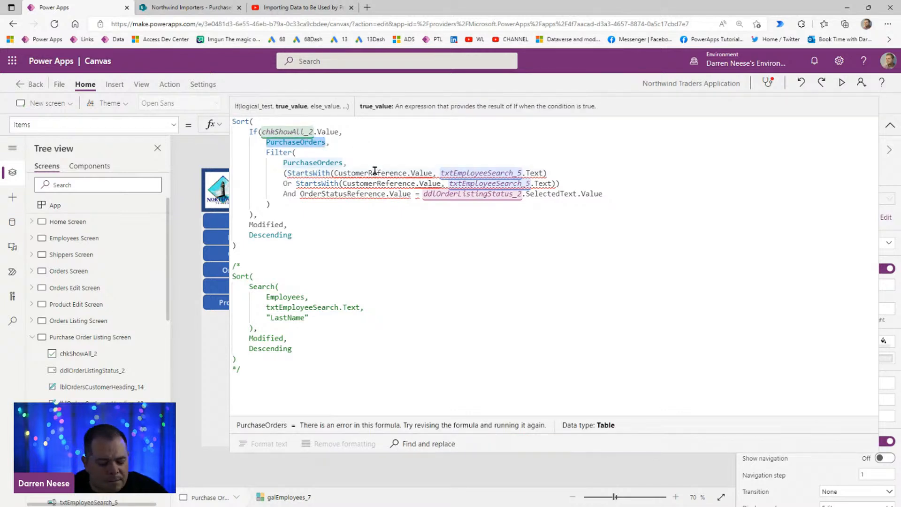
click(363, 137)
key(Return)
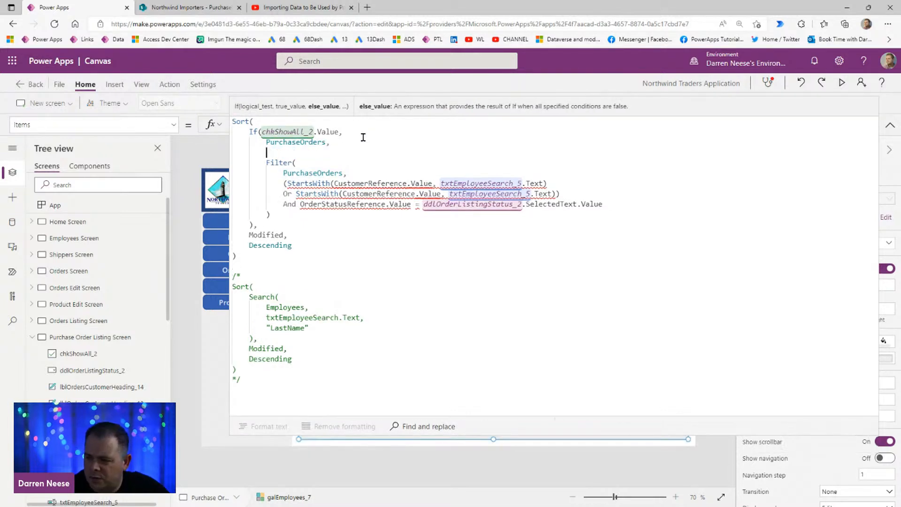
key(ctrl+v)
key(shift+Return)
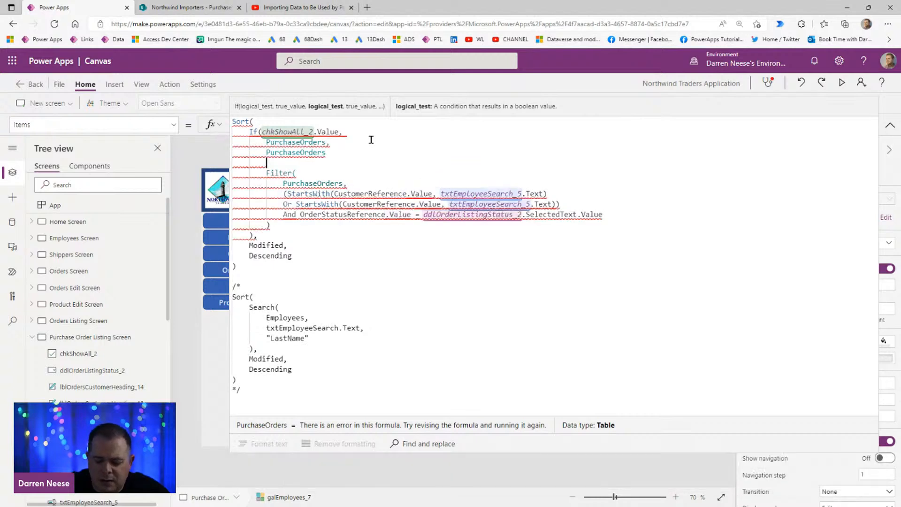
text(/*)
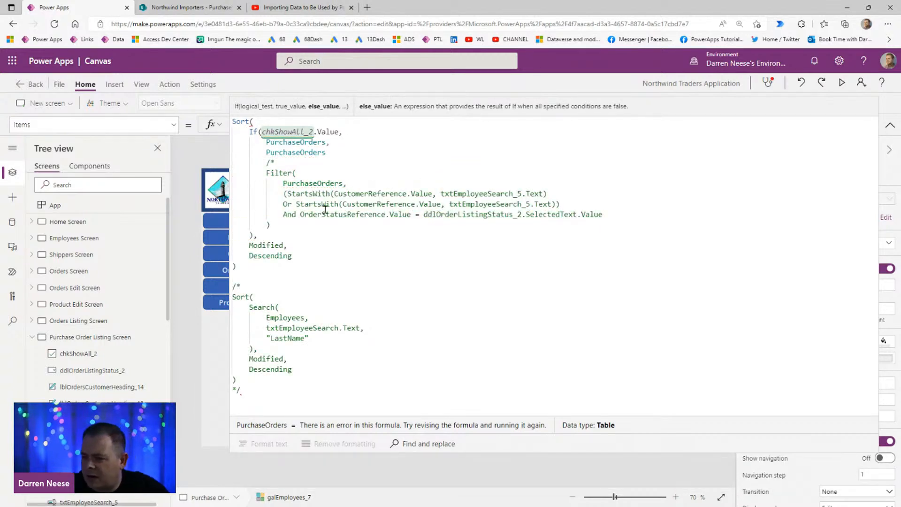
click(317, 225)
text(*/)
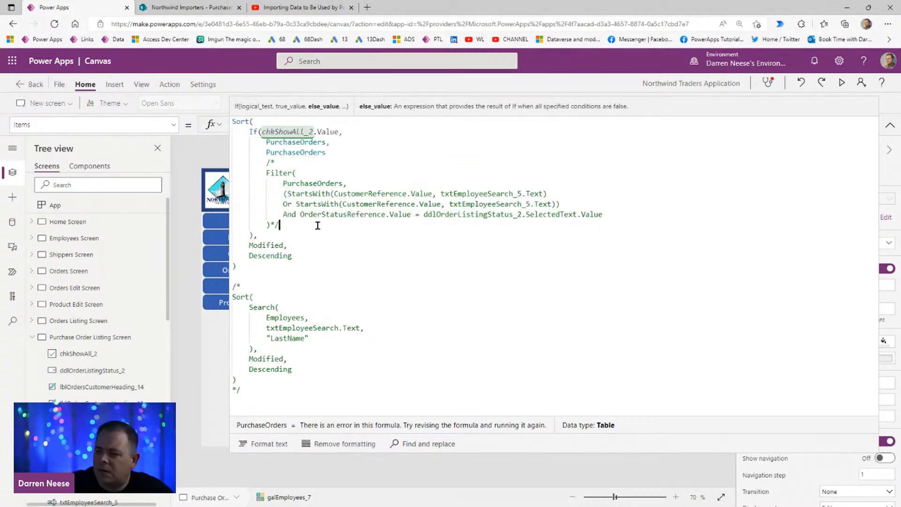
click(890, 126)
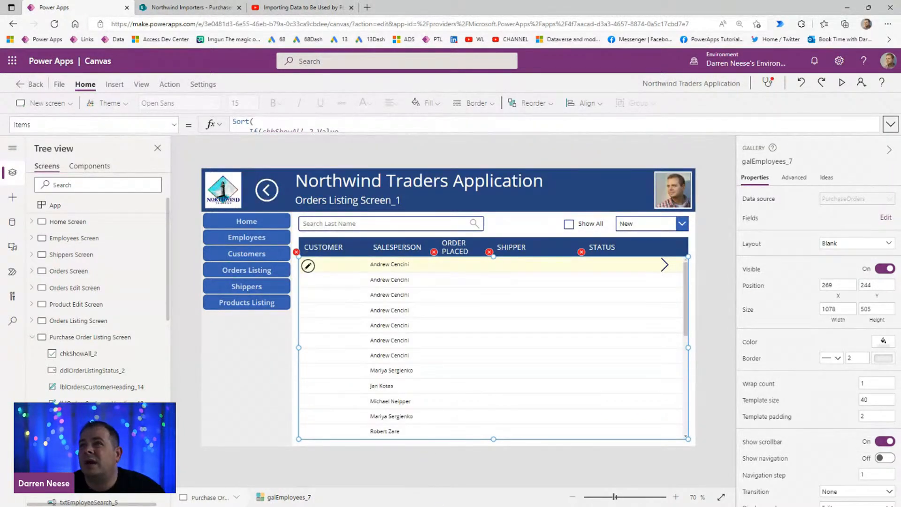
Step: Check the columns of the Access Purchase Orders list and change the gallery's CUSTOMER heading to STATUS
drag(493, 1, 427, 64)
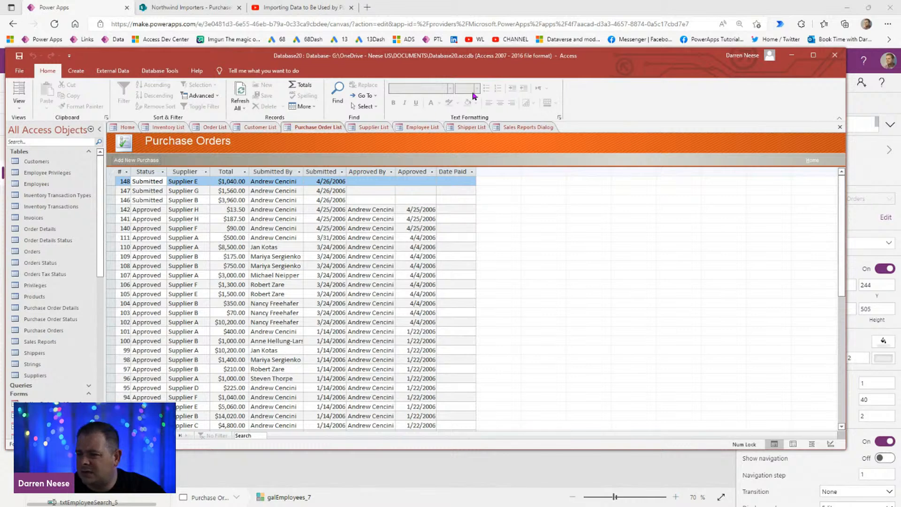
drag(553, 55, 579, 0)
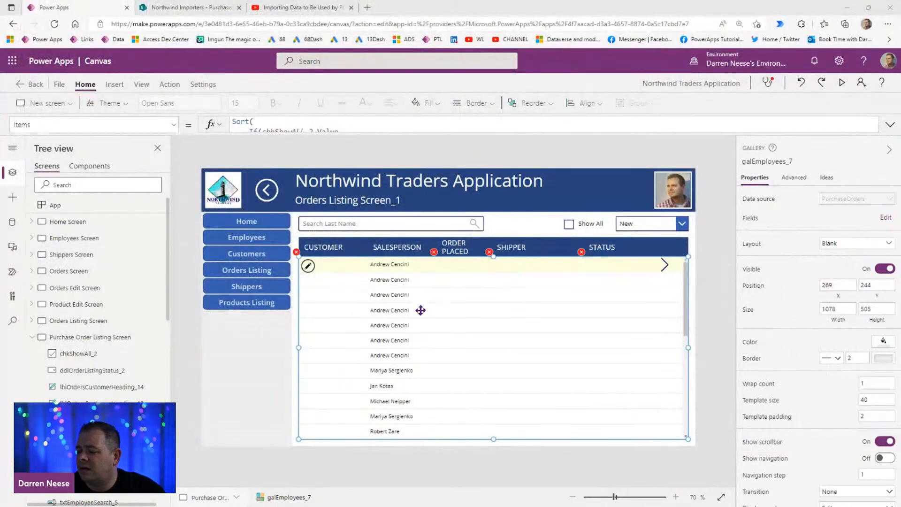
click(338, 250)
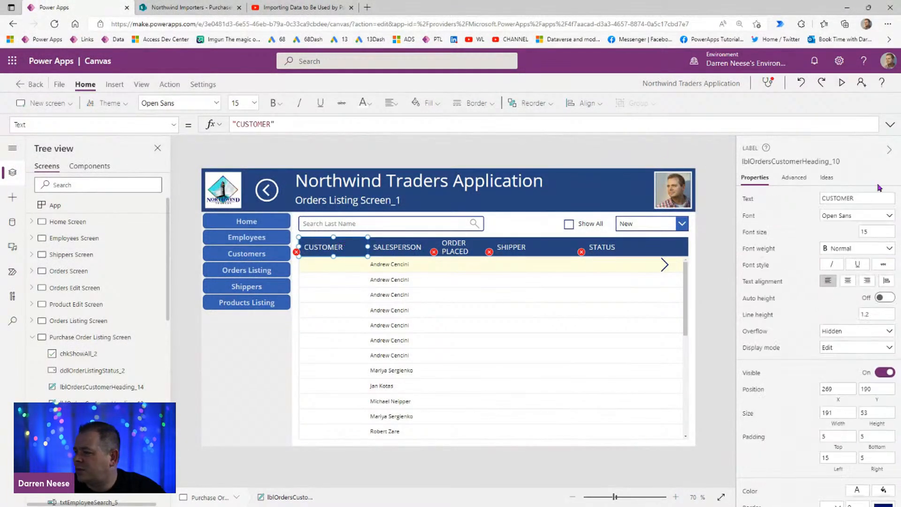
click(870, 195)
text(STATUS)
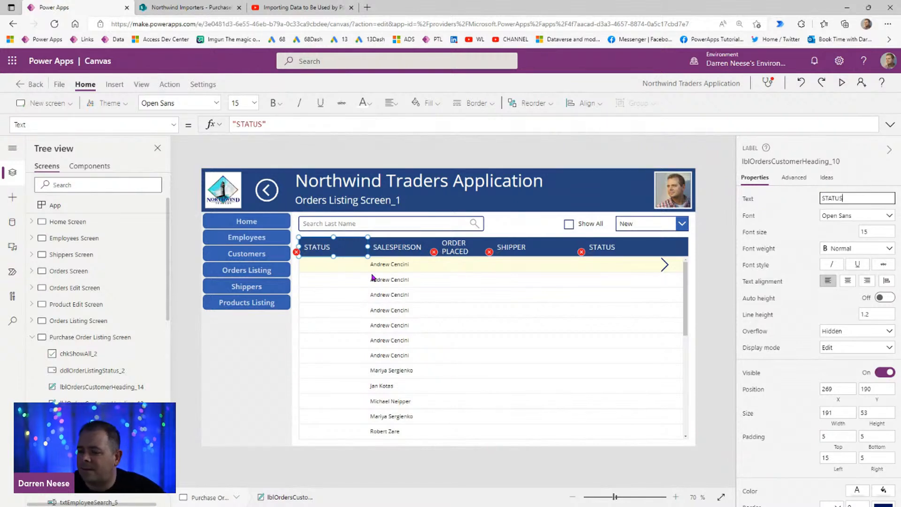
Step: Set the Text formula of the gallery label under STATUS to ThisItem.StatusID
click(317, 265)
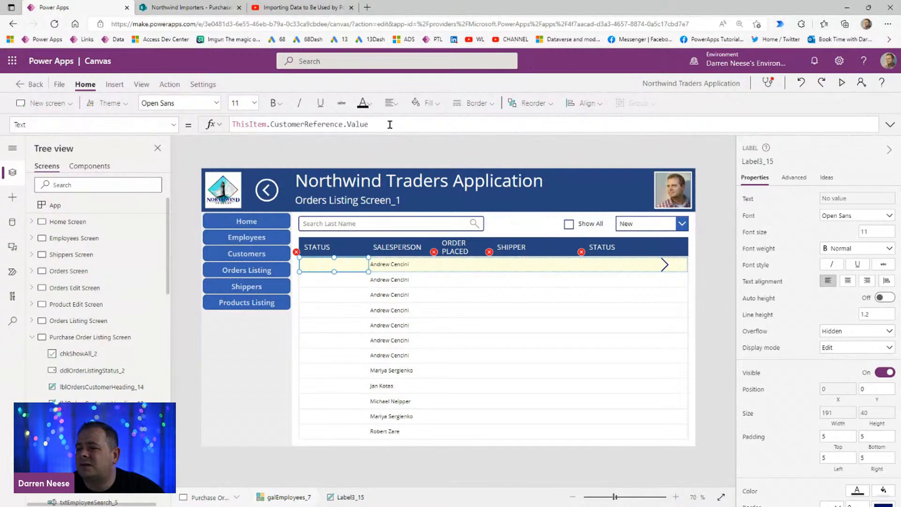
drag(403, 124, 270, 124)
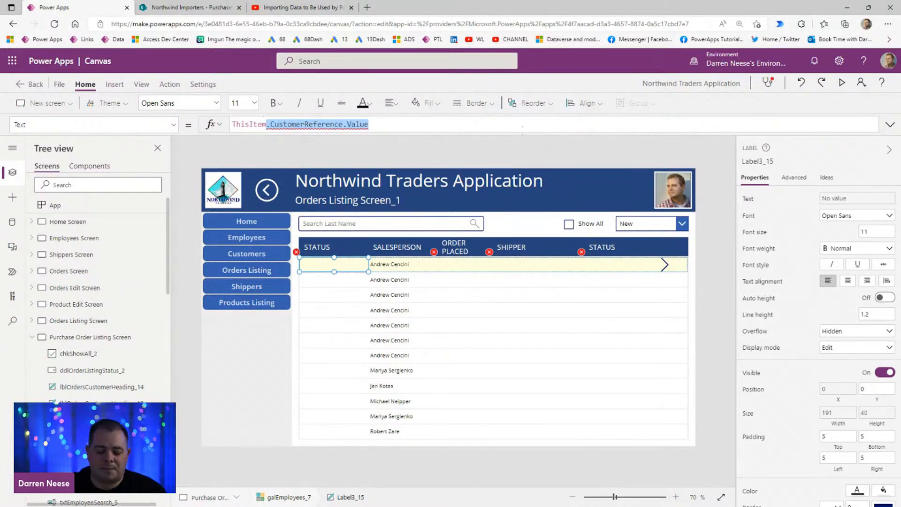
text(.STAT)
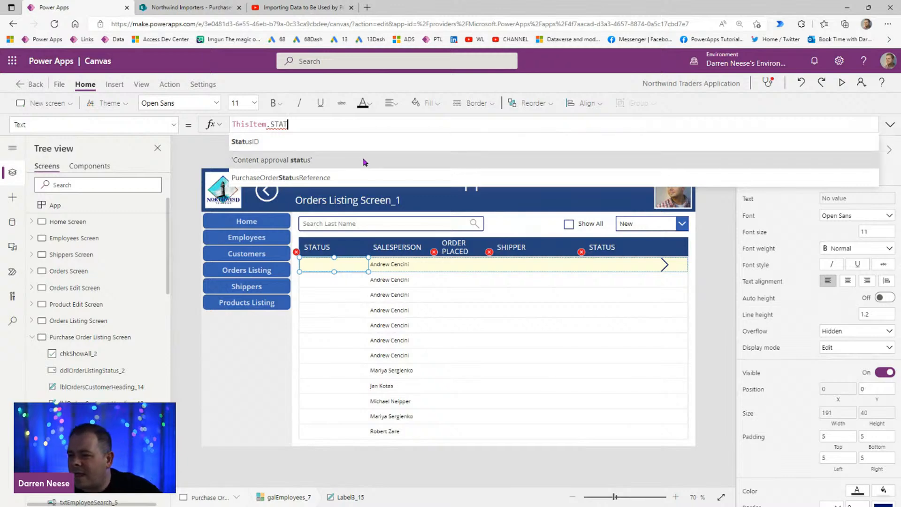
click(318, 142)
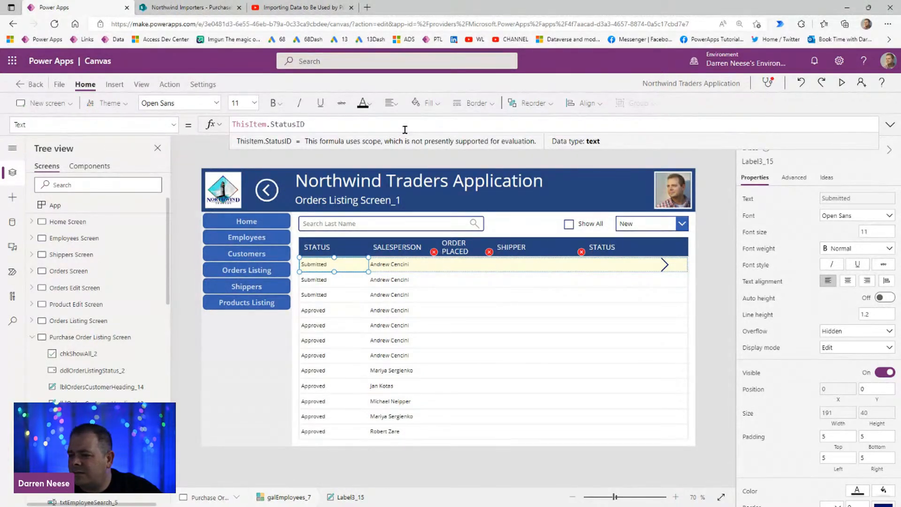
Step: Examine the StatusID filter values and the reference columns of the PurchaseOrders list in SharePoint
click(205, 9)
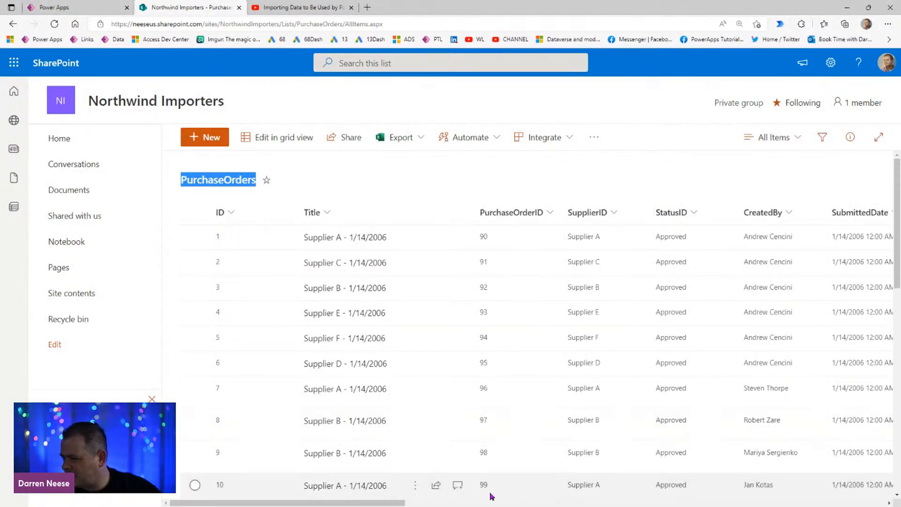
scroll(498, 470, right, 5)
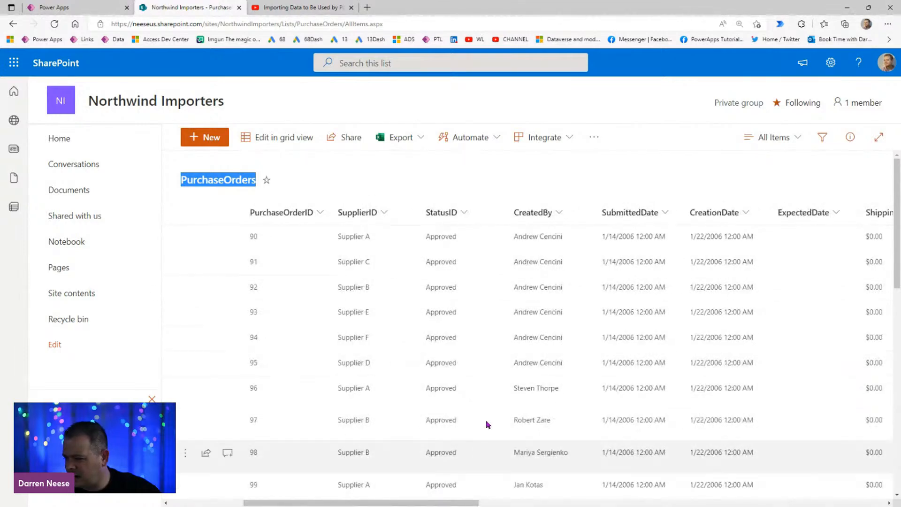
scroll(477, 450, down, 5)
click(442, 189)
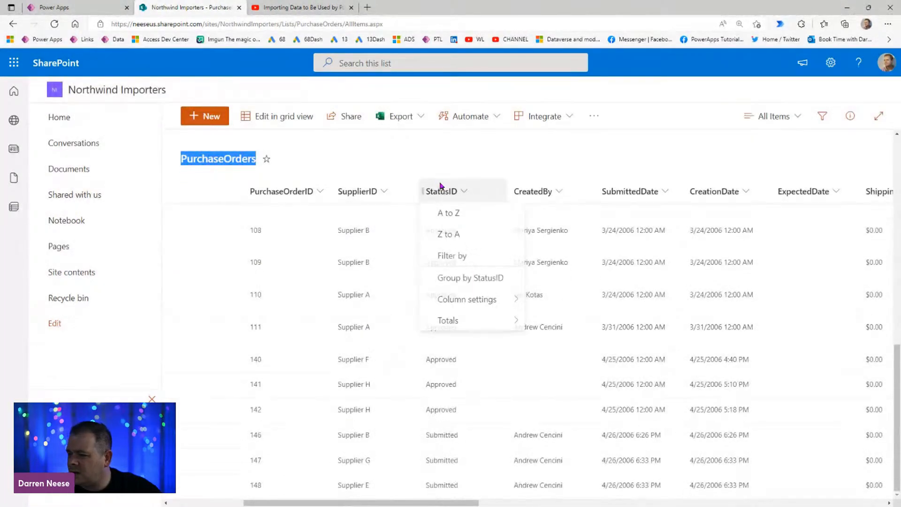
click(484, 258)
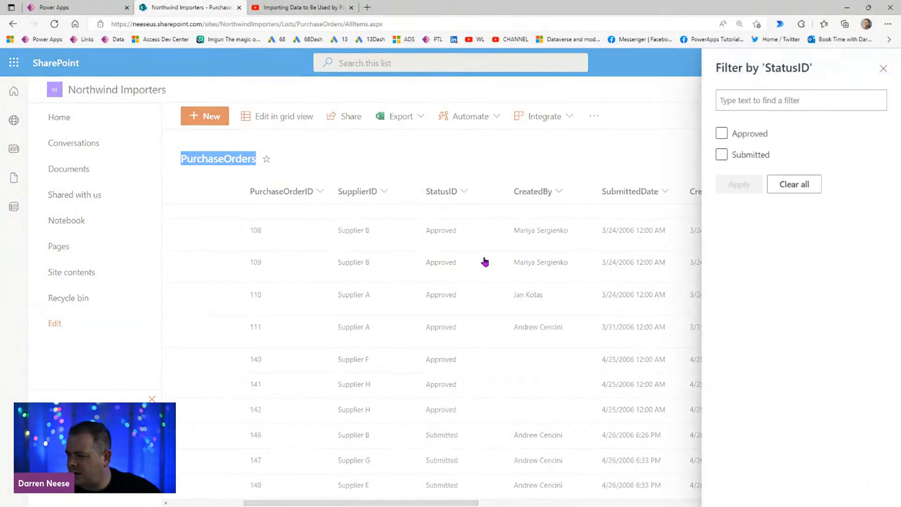
click(883, 69)
drag(455, 503, 819, 503)
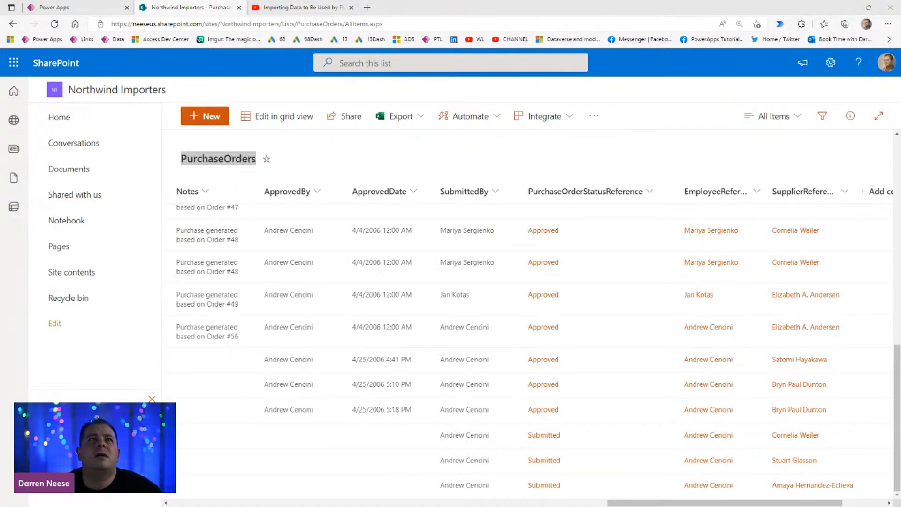
Step: Switch to Access and examine how the Purchase Orders table relates to Purchase Order Status in the relationships diagram
drag(559, 506, 470, 1)
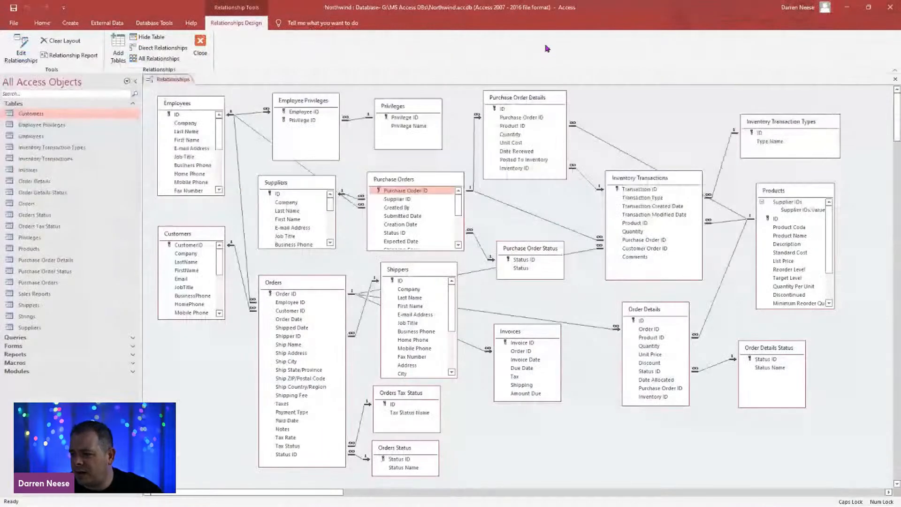
click(432, 183)
mouse_move(433, 183)
mouse_down()
mouse_move(432, 196)
mouse_move(434, 178)
mouse_up()
click(546, 277)
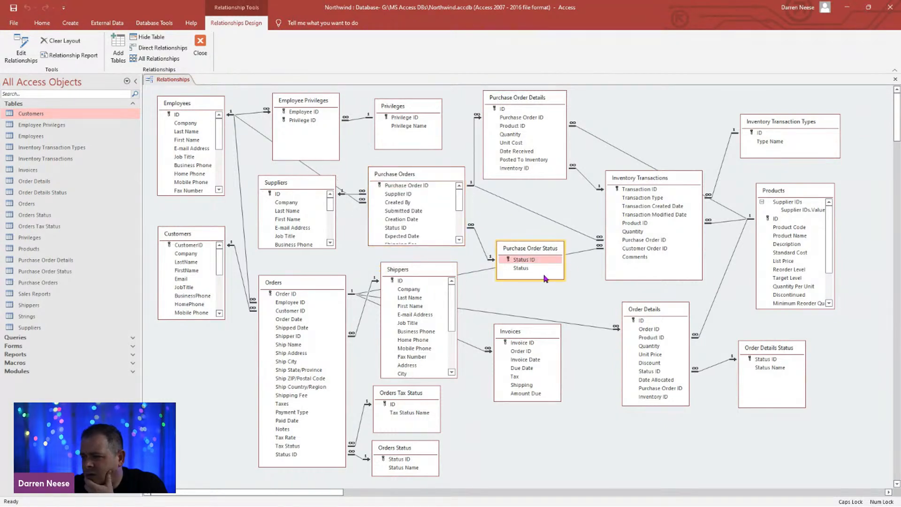
mouse_move(552, 253)
mouse_down()
mouse_move(544, 256)
mouse_move(557, 242)
mouse_move(554, 261)
mouse_move(552, 251)
mouse_up()
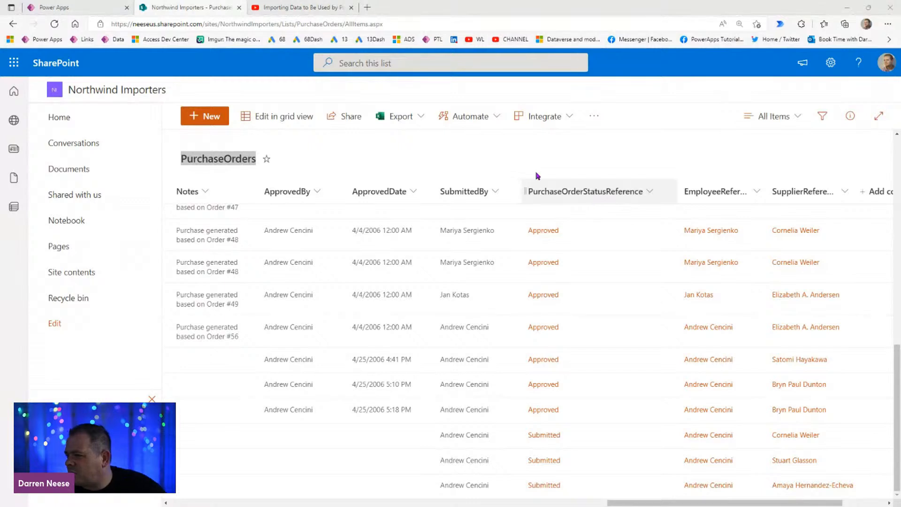
Step: Return to Power Apps and set the STATUS column label's Text formula to ThisItem.PurchaseOrderStatusReference.Value
click(100, 7)
double_click(292, 124)
text(pURcase)
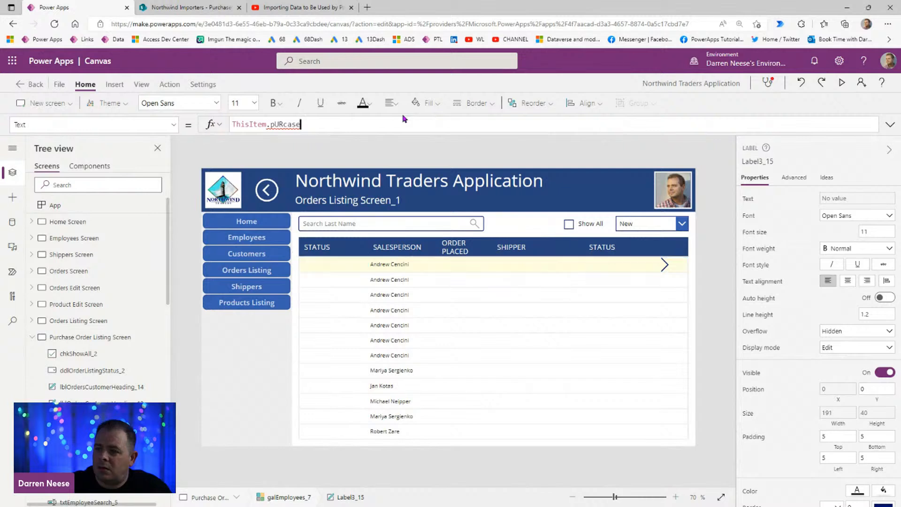
key(ctrl+shift+Left)
text(Pur)
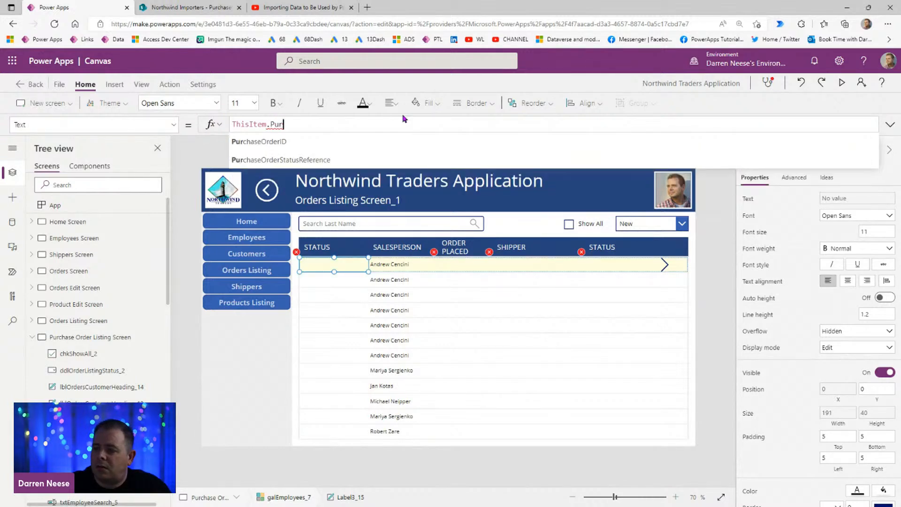
click(361, 160)
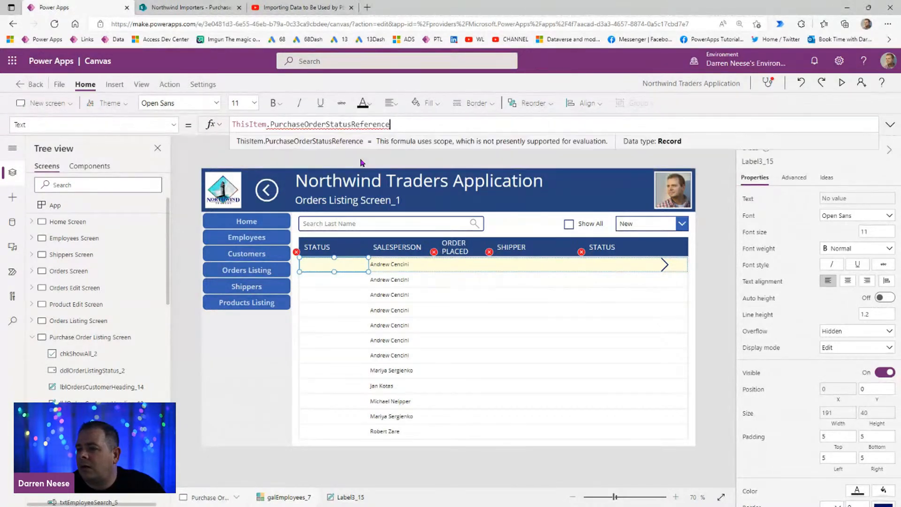
text(.)
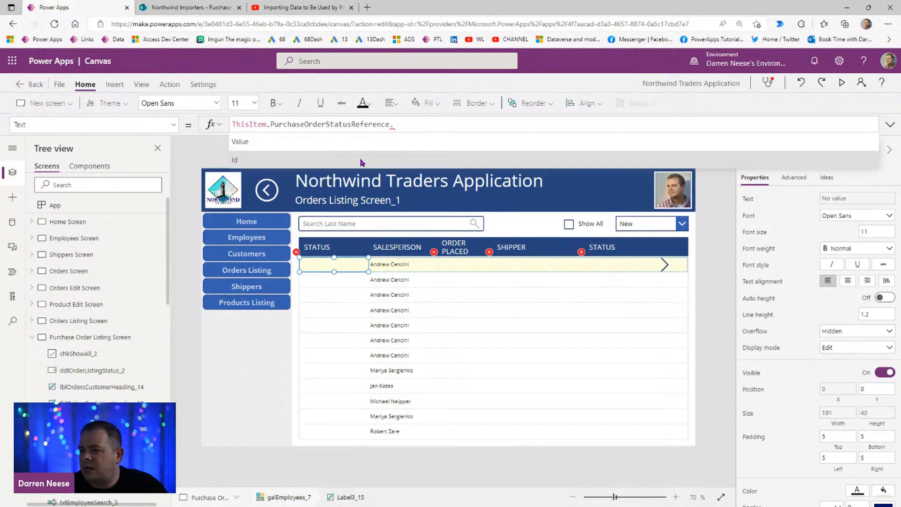
click(368, 143)
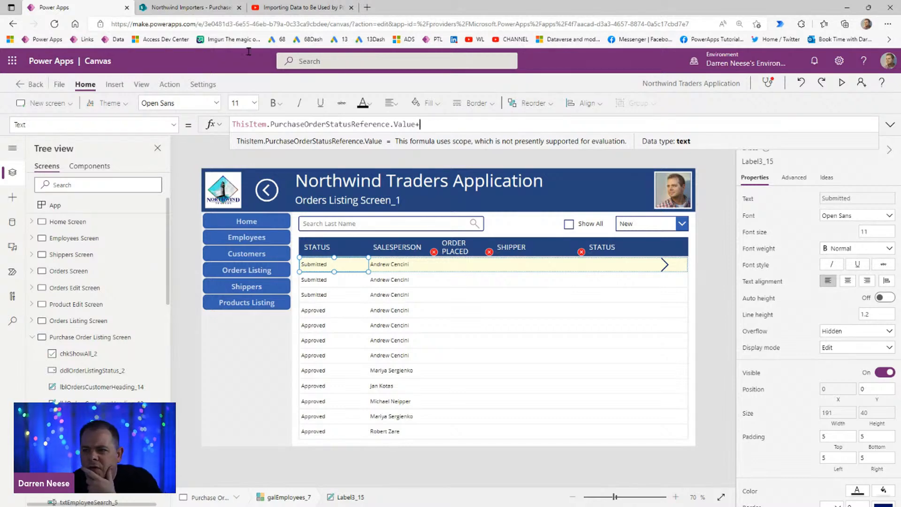
Step: Open the Northwind Importers site contents in a separate browser tab and view the PurchaseOrderStatus list's status entries
click(190, 8)
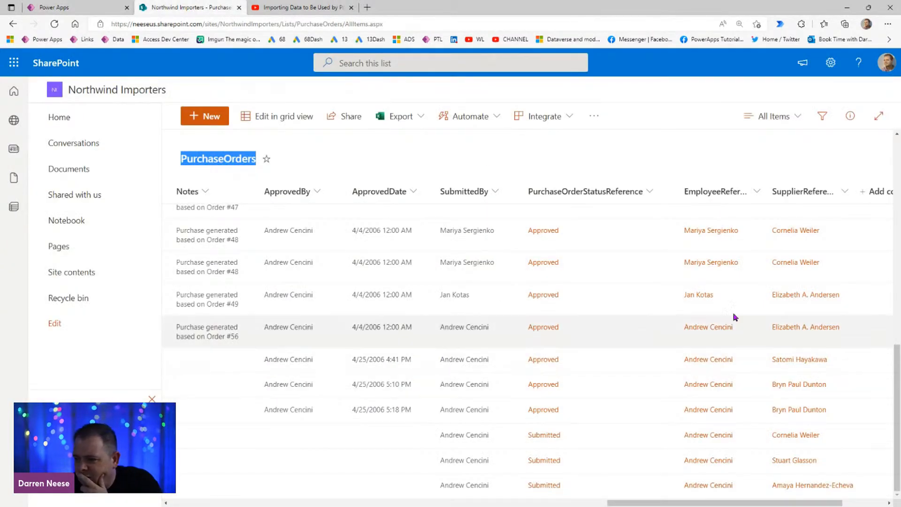
middle_click(84, 273)
drag(282, 12, 217, 15)
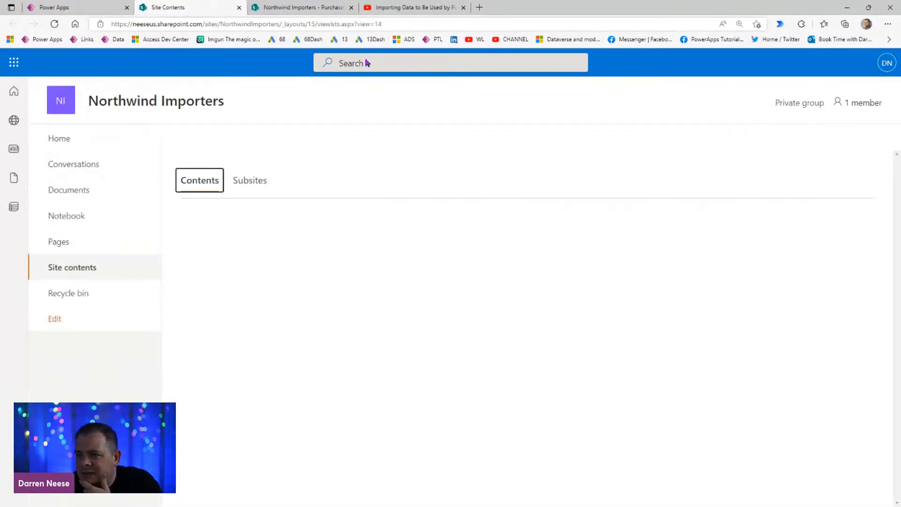
scroll(338, 328, down, 5)
scroll(342, 346, down, 2)
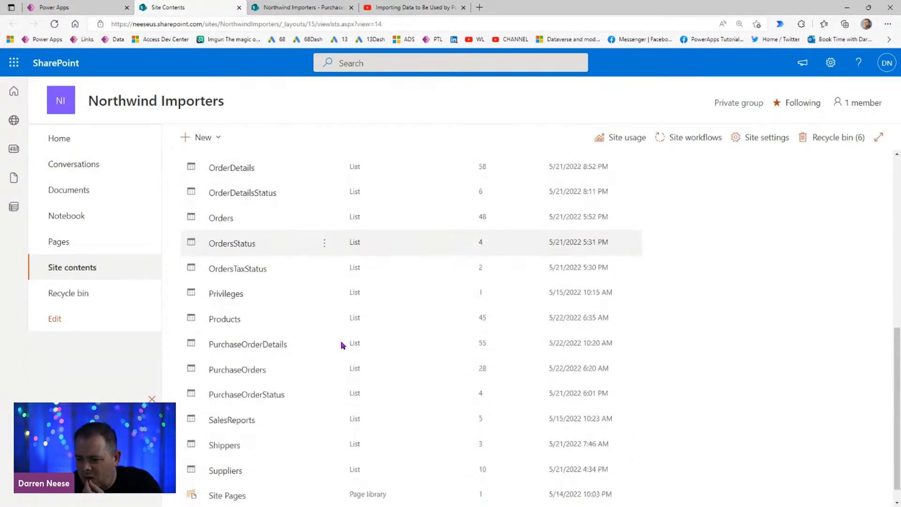
scroll(374, 413, down, 1)
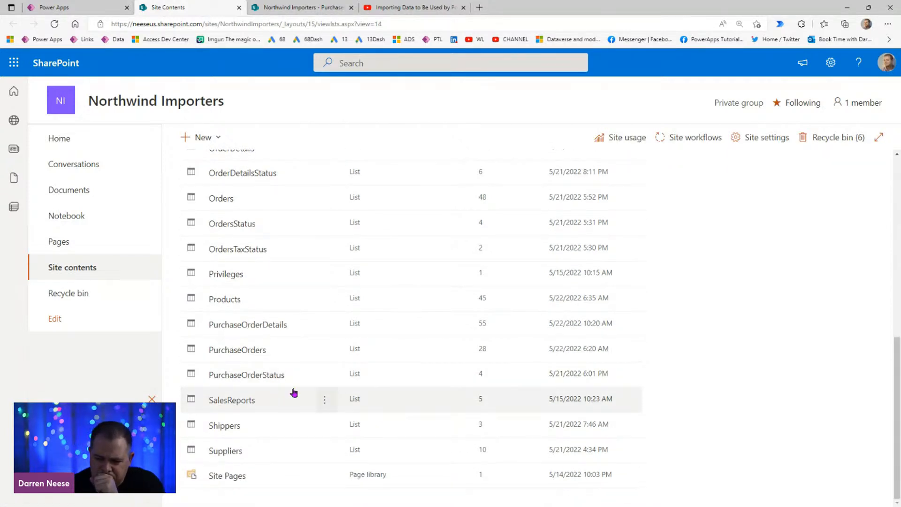
click(262, 379)
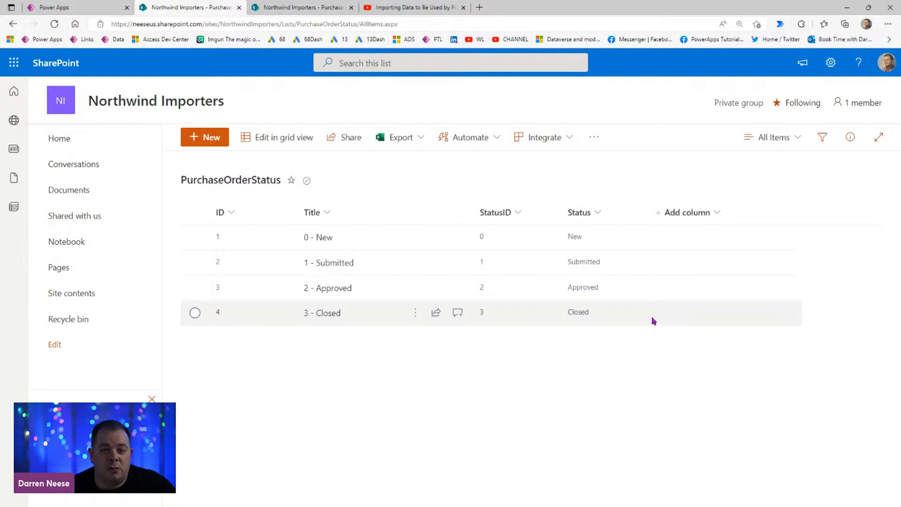
Step: Return to Power Apps, leave the status label's formula, and check the column order of the Access Purchase Orders list
click(101, 7)
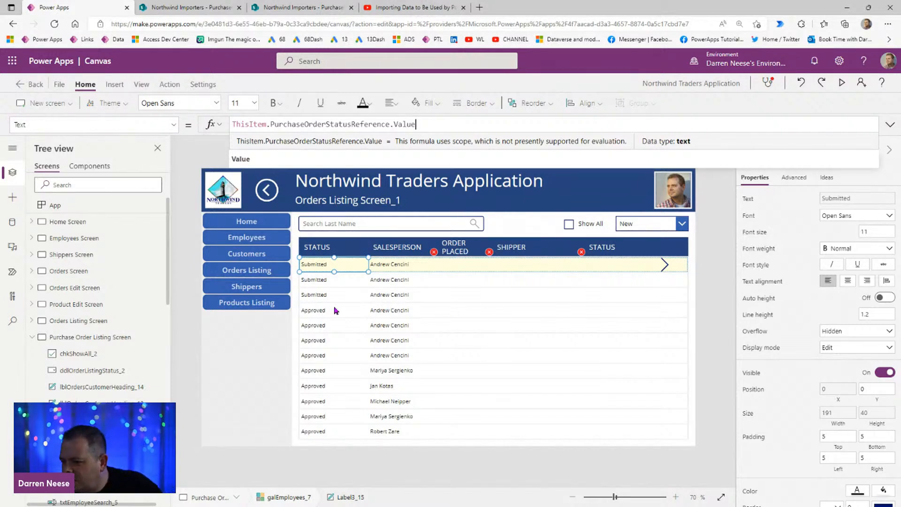
click(342, 260)
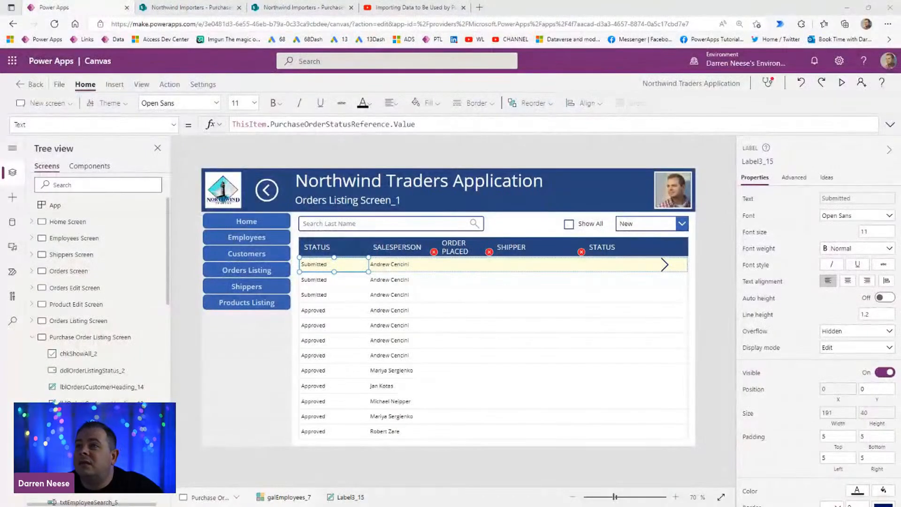
drag(529, 0, 539, 42)
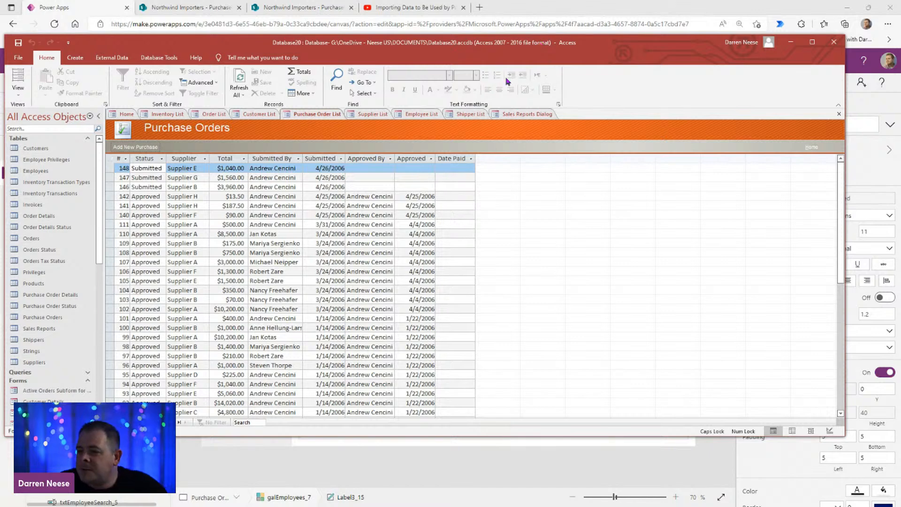
drag(548, 50, 548, 0)
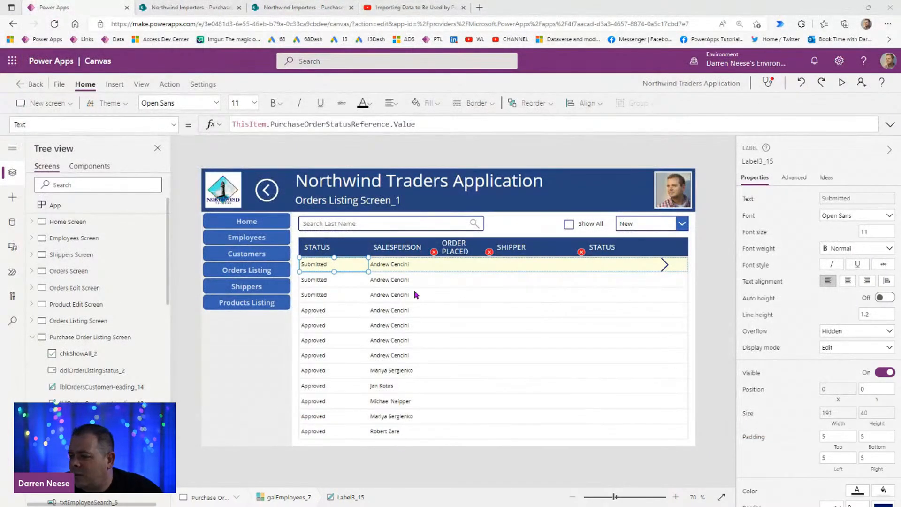
Step: Change the gallery's ORDER PLACED heading text to SUPPLIER
click(453, 247)
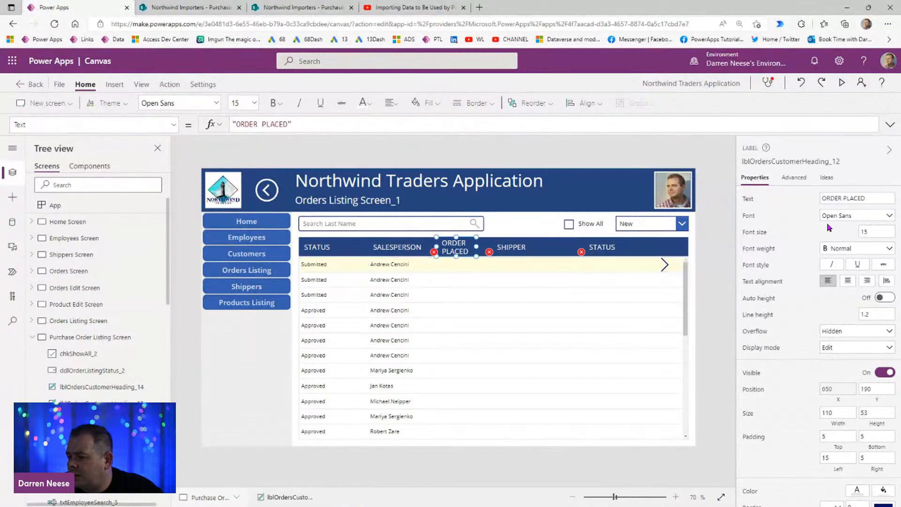
click(853, 199)
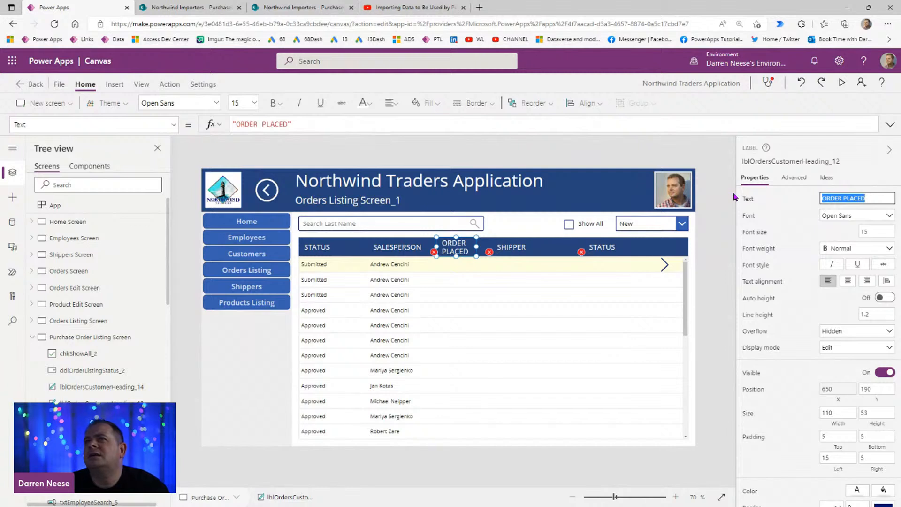
text(SUPPLIER)
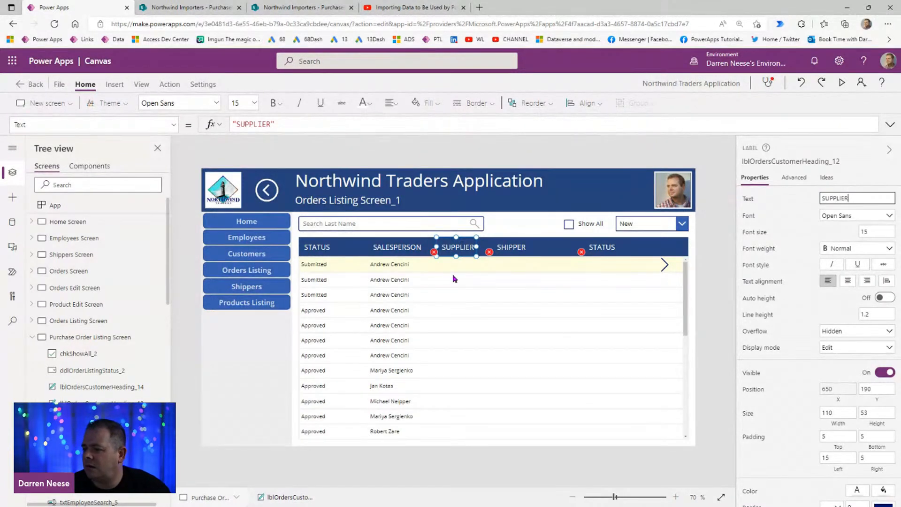
Step: Set the Text formula of the gallery label under SUPPLIER to ThisItem.SupplierReference.Value and left-align its text
click(453, 271)
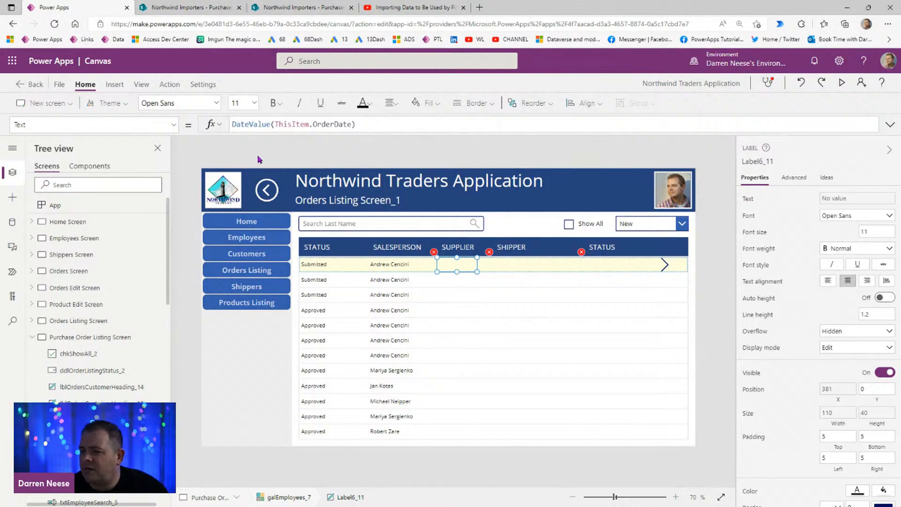
click(275, 121)
key(shift+Home)
key(BackSpace)
key(ctrl+Right)
key(shift+End)
text(.)
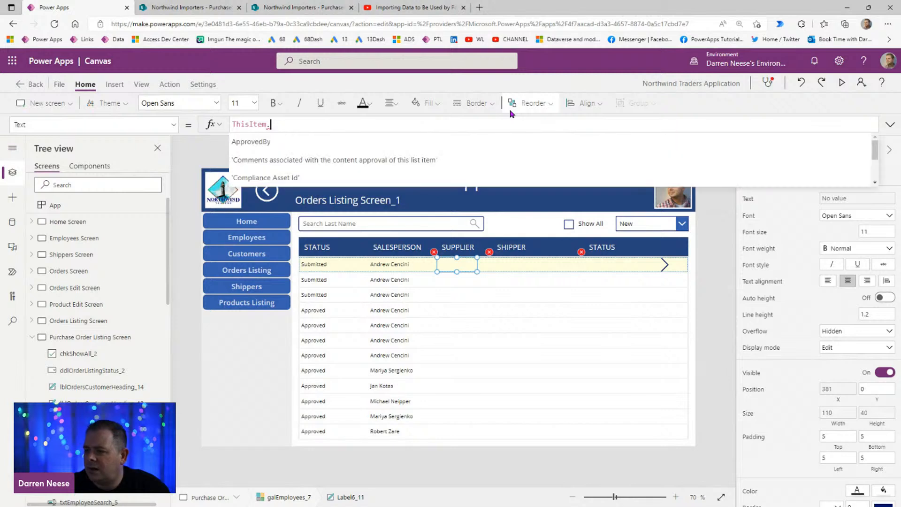
text(SUPP)
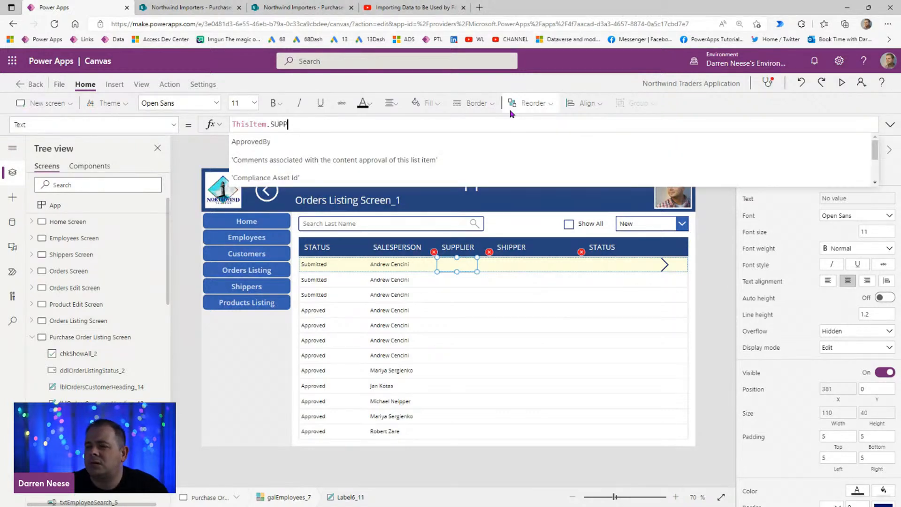
text(L)
click(328, 160)
text(.)
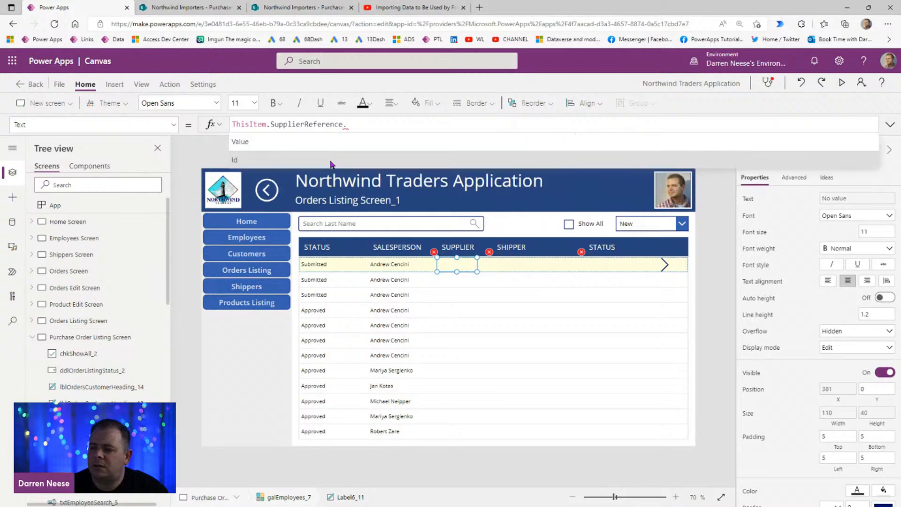
click(338, 142)
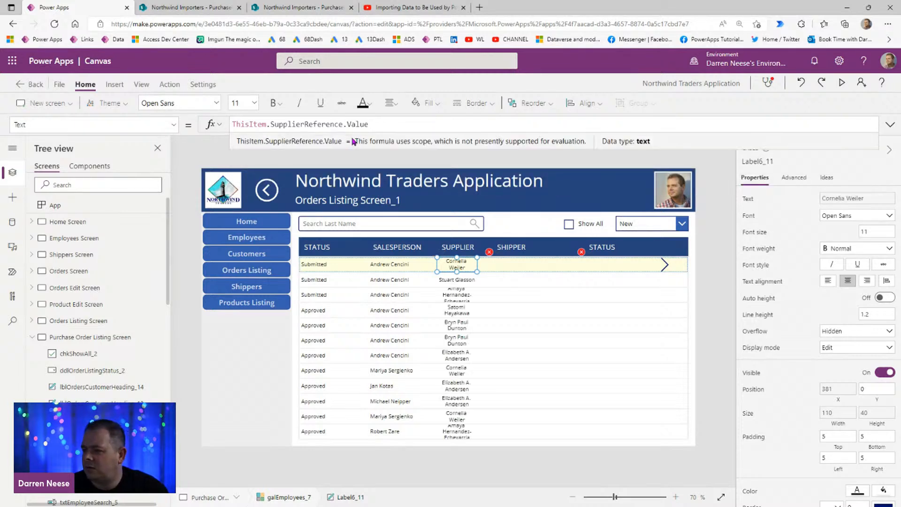
click(828, 281)
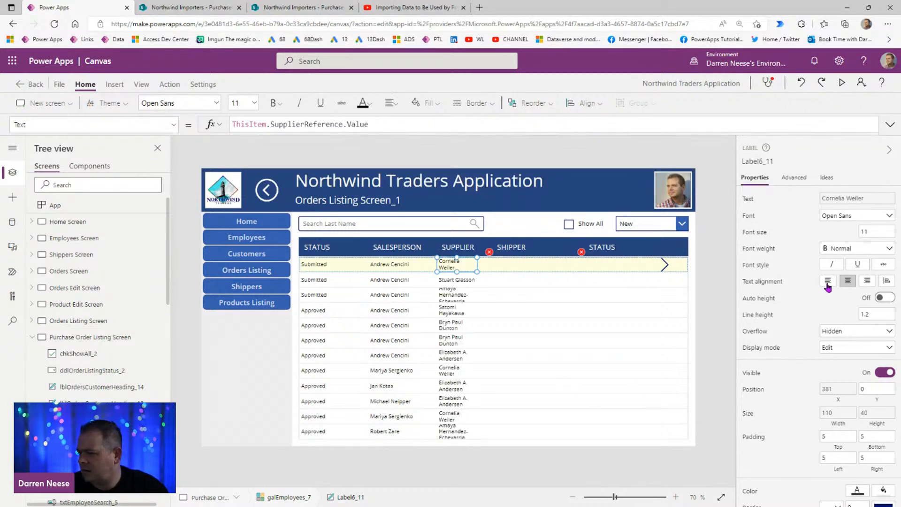
Step: Widen the SUPPLIER heading to 181 so that the supplier names below get more room
click(462, 252)
drag(477, 245, 502, 247)
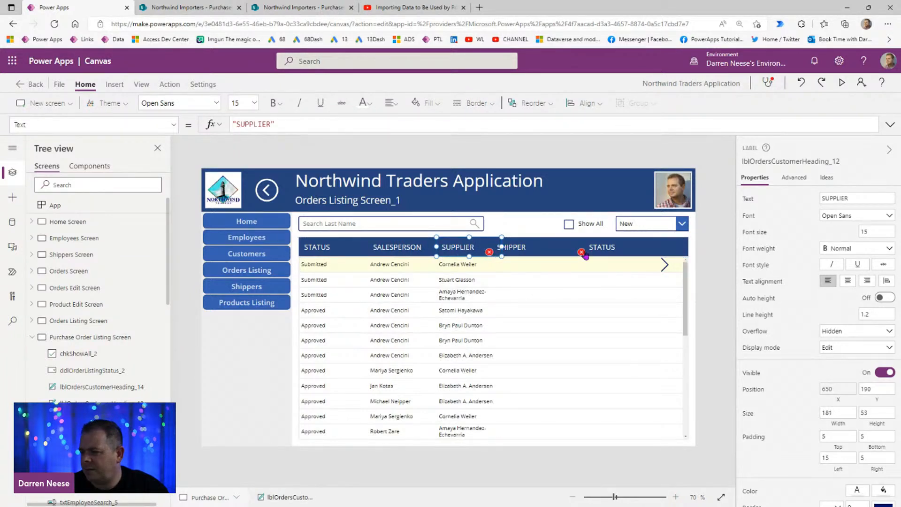
Step: Examine the X position formulas of the SALESPERSON and SUPPLIER headings and the SUPPLIER heading's Width value
click(398, 247)
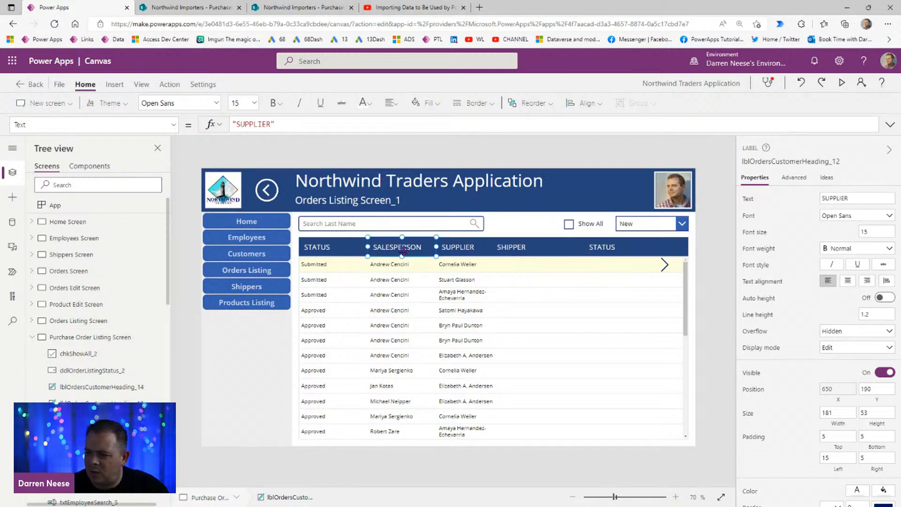
click(516, 247)
click(390, 247)
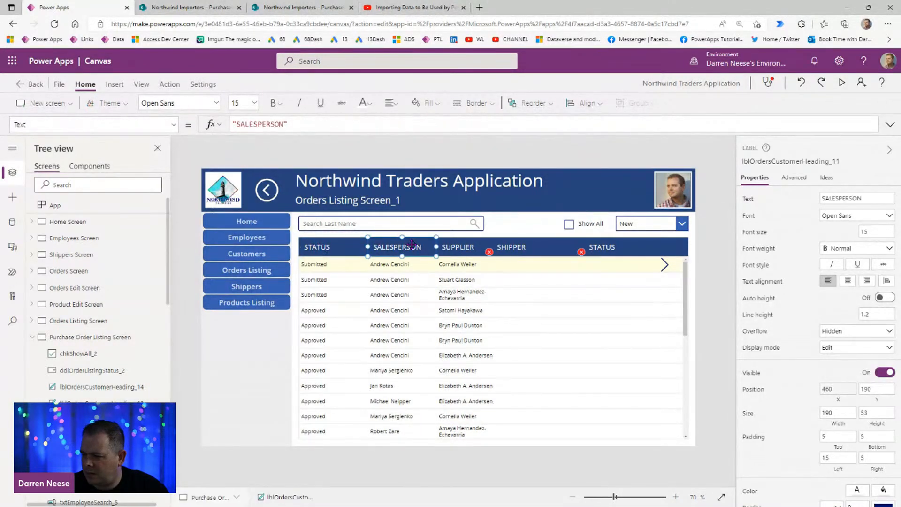
click(837, 389)
text(LblOrdersCustomerHeading_10.X + LblOrdersCustomerHeading_10.Width)
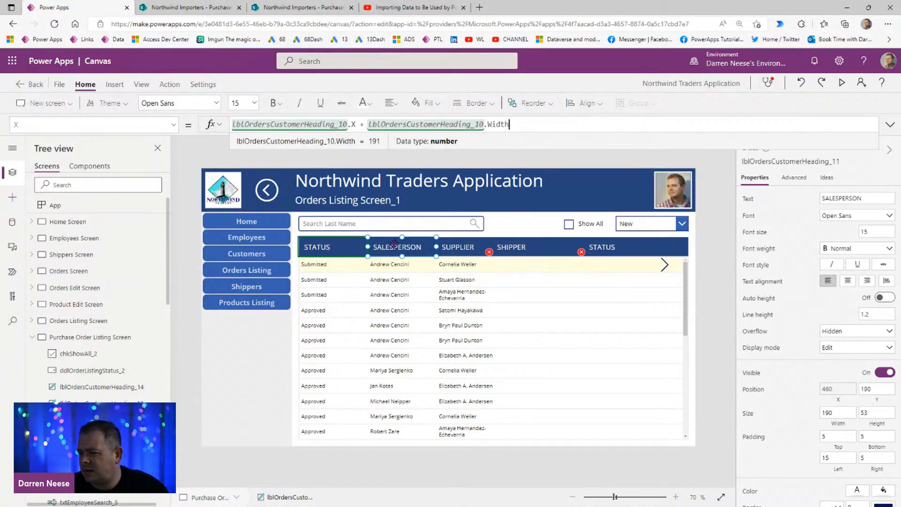
click(395, 244)
click(759, 162)
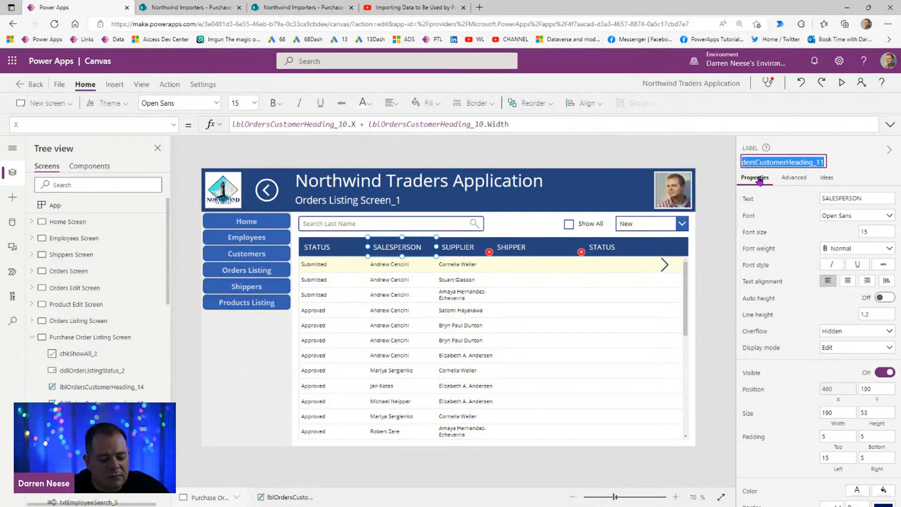
click(459, 249)
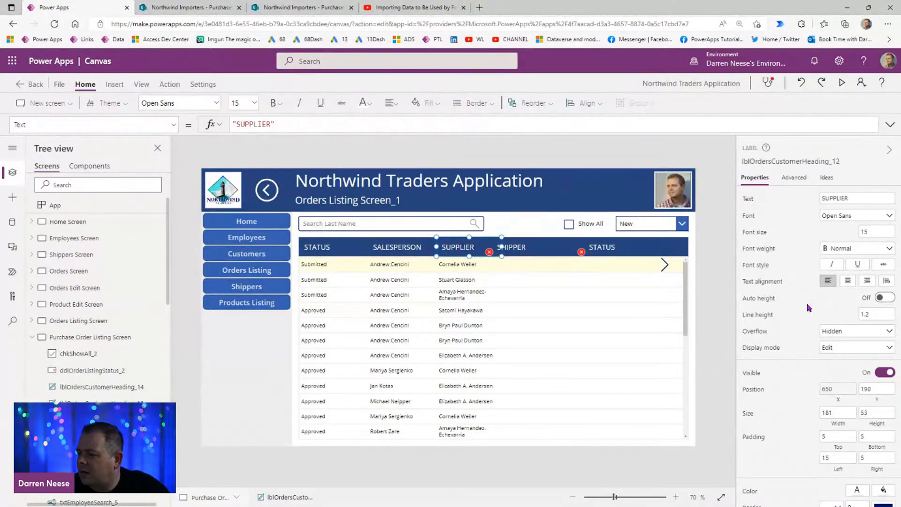
click(841, 390)
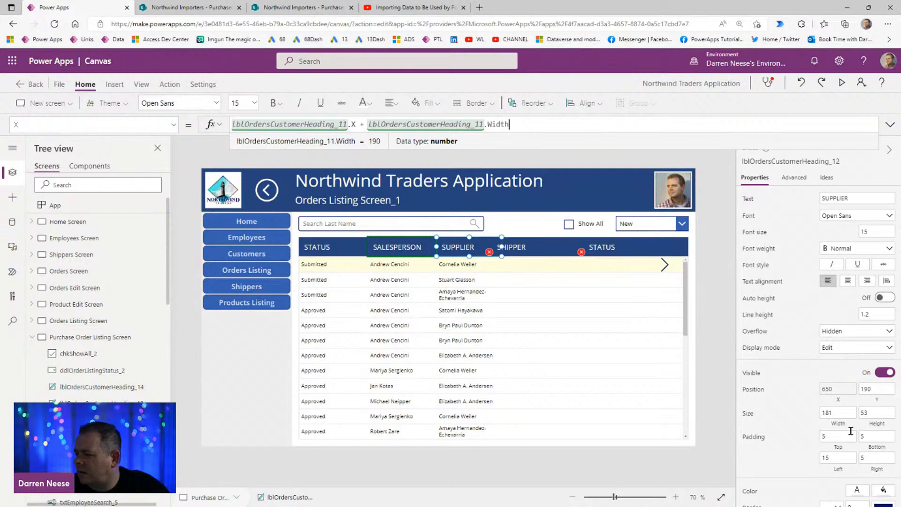
click(819, 413)
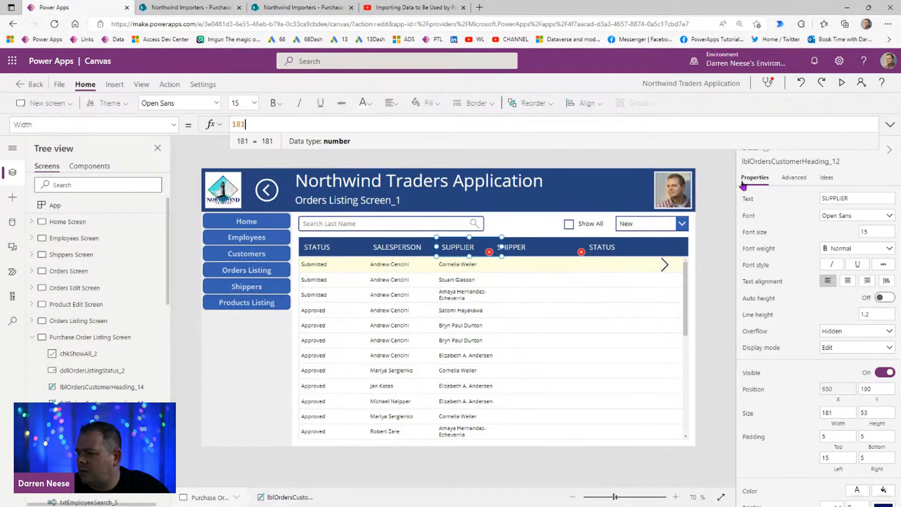
Step: Set the SHIPPER heading's X position formula to lblOrdersCustomerHeading_12.X + lblOrdersCustomerHeading_12.Width
click(773, 162)
key(ctrl+c)
click(519, 245)
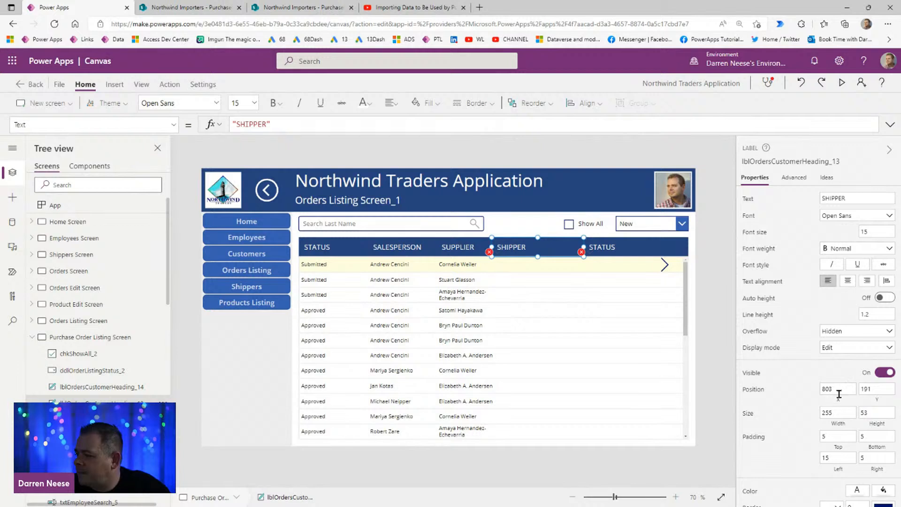
click(839, 389)
drag(266, 124, 182, 124)
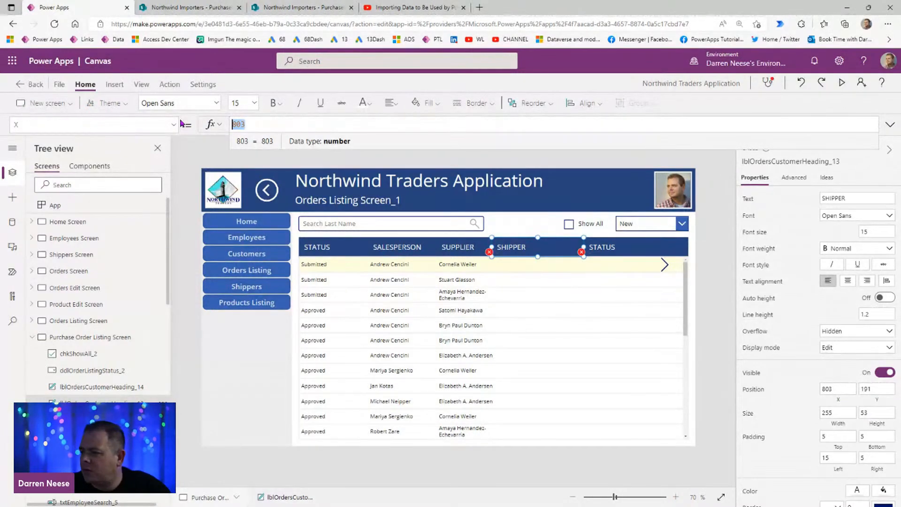
key(ctrl+v)
text(.)
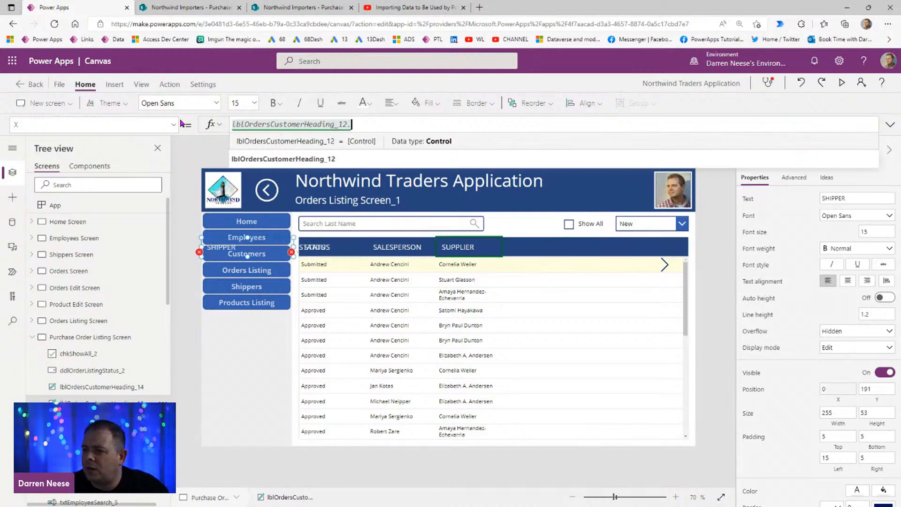
text(x )
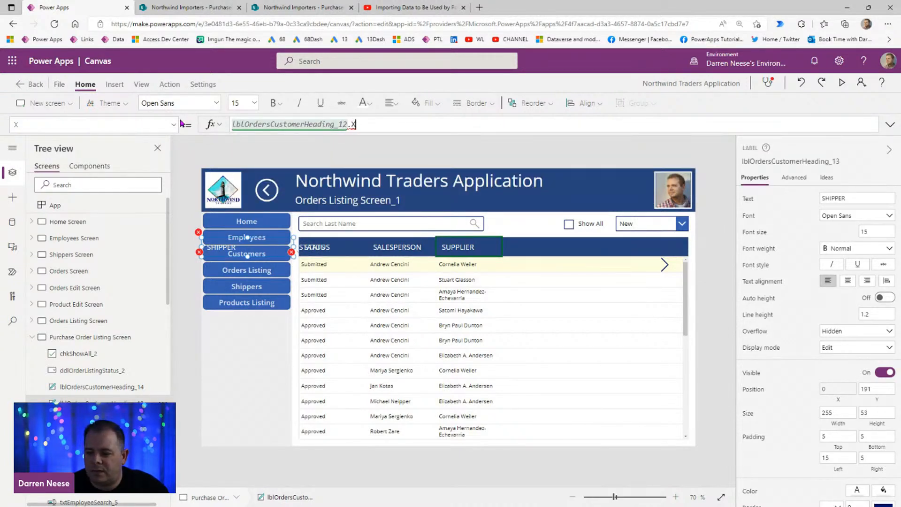
text(+)
key(ctrl+v)
text(.Width)
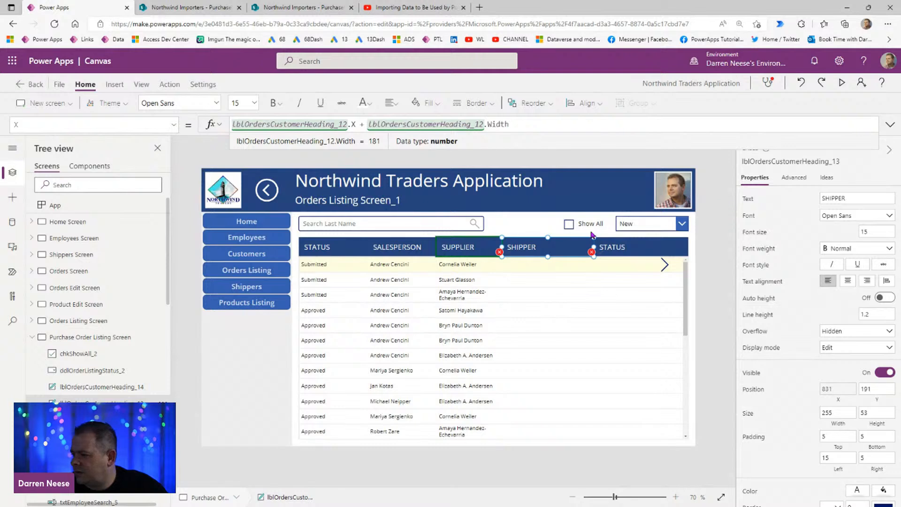
Step: Check the X position formula of the STATUS heading that follows SHIPPER
click(788, 161)
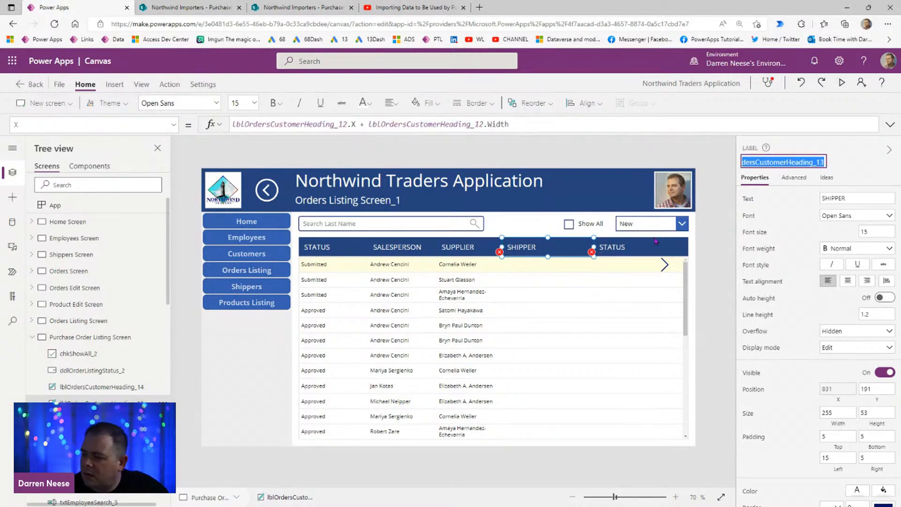
click(638, 247)
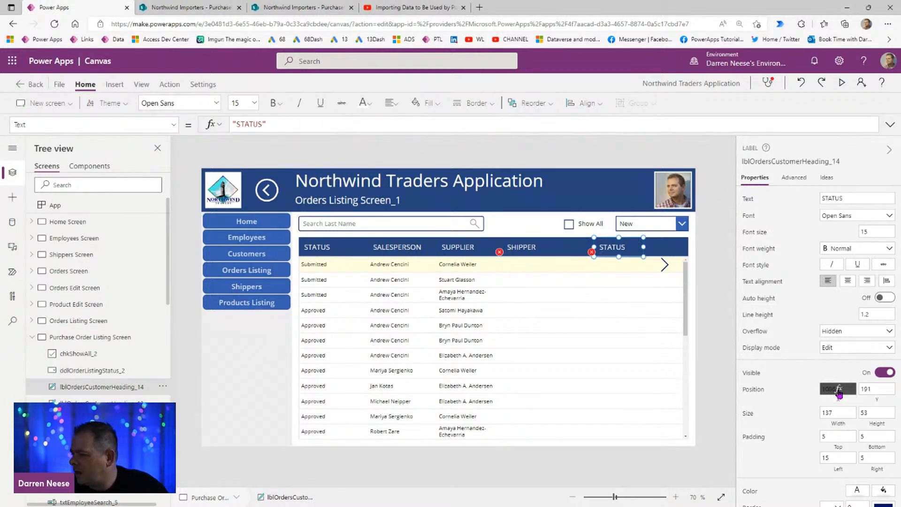
click(840, 392)
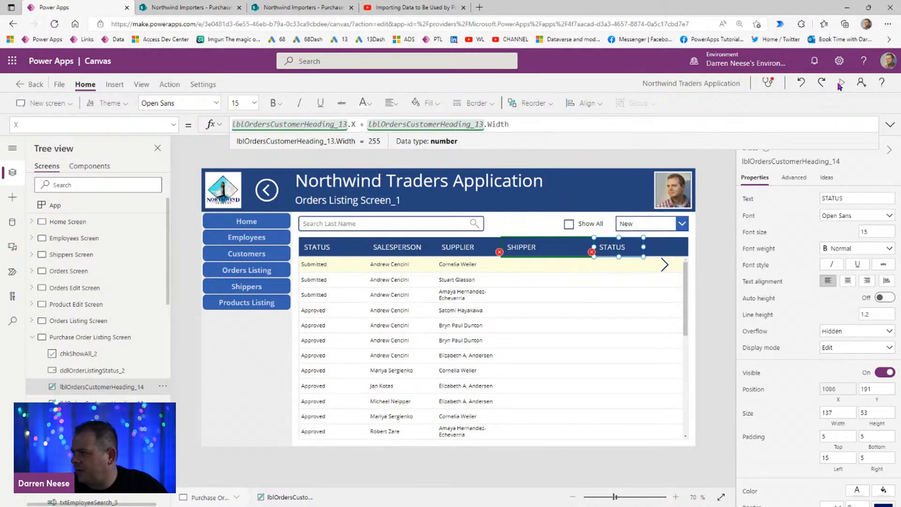
Step: Widen the SUPPLIER heading to 255 so that long supplier names fit on one line
click(700, 209)
click(475, 251)
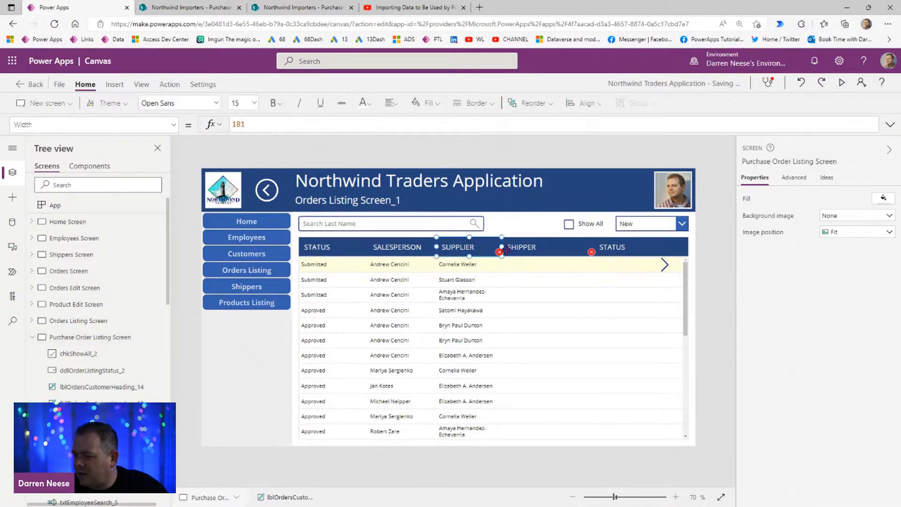
drag(511, 245, 529, 245)
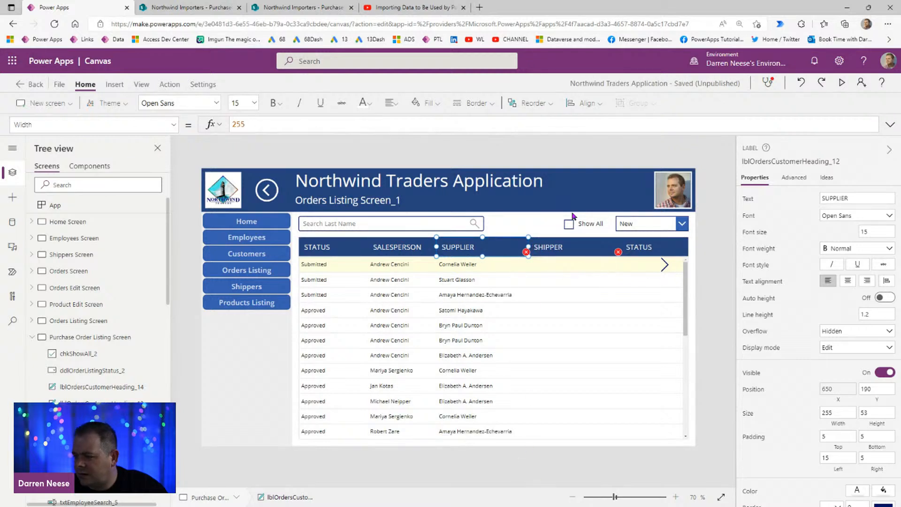
Step: Narrow the first STATUS heading to 111 and slightly narrow the SALESPERSON heading beside it
click(329, 248)
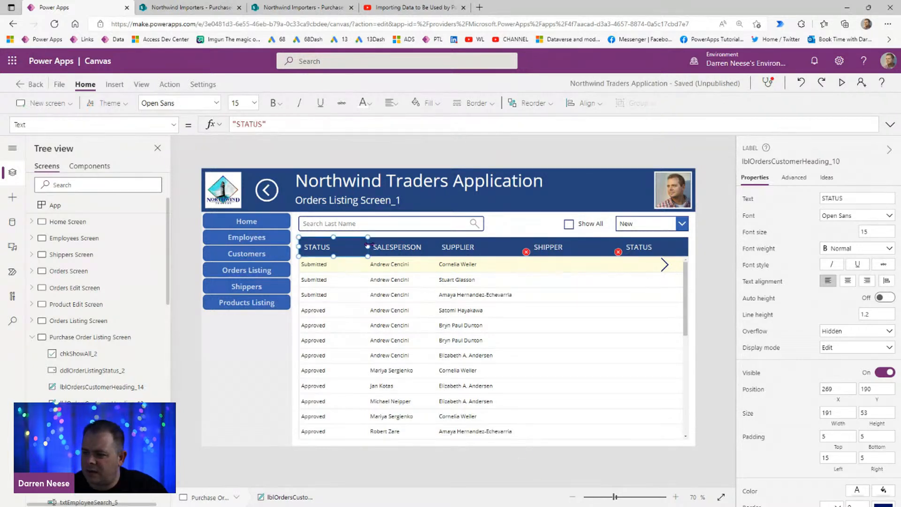
drag(365, 247, 337, 247)
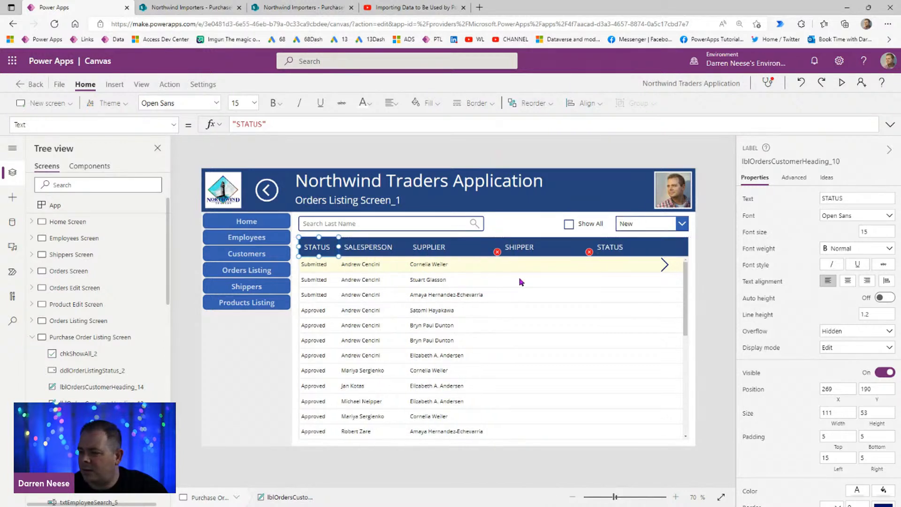
click(375, 247)
drag(405, 247, 396, 247)
click(453, 246)
Step: Change the gallery's SHIPPER heading text to TOTAL
click(528, 251)
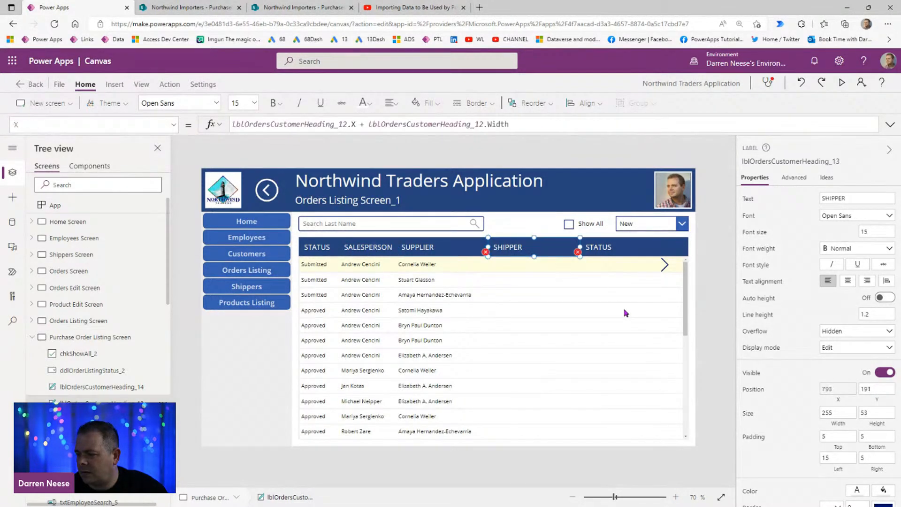
click(506, 269)
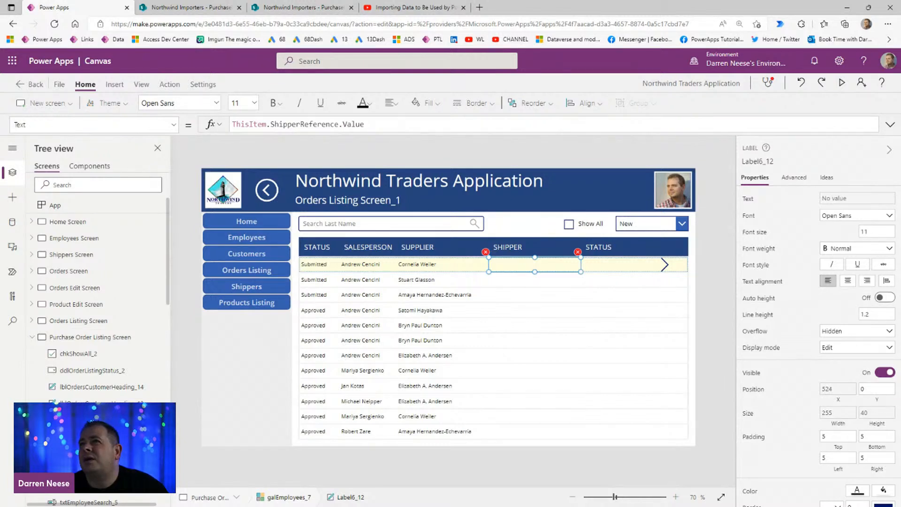
click(543, 253)
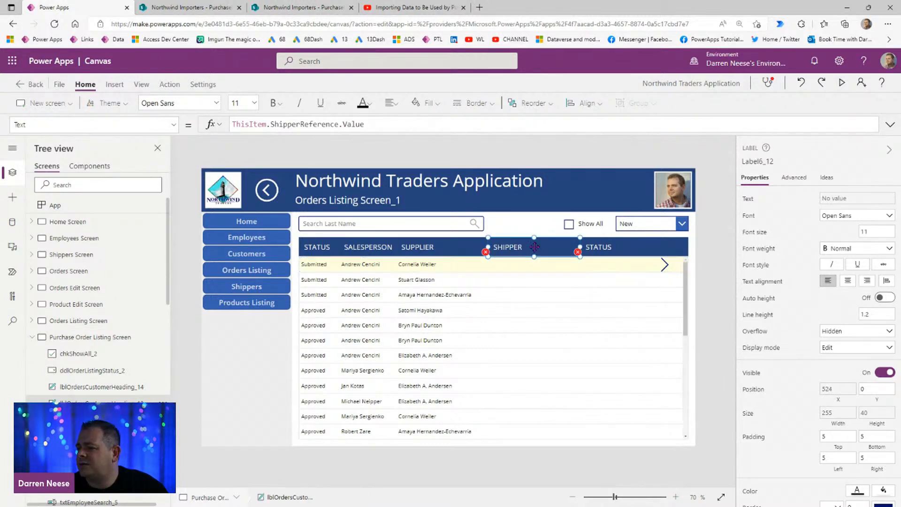
double_click(860, 199)
text(TOTLE)
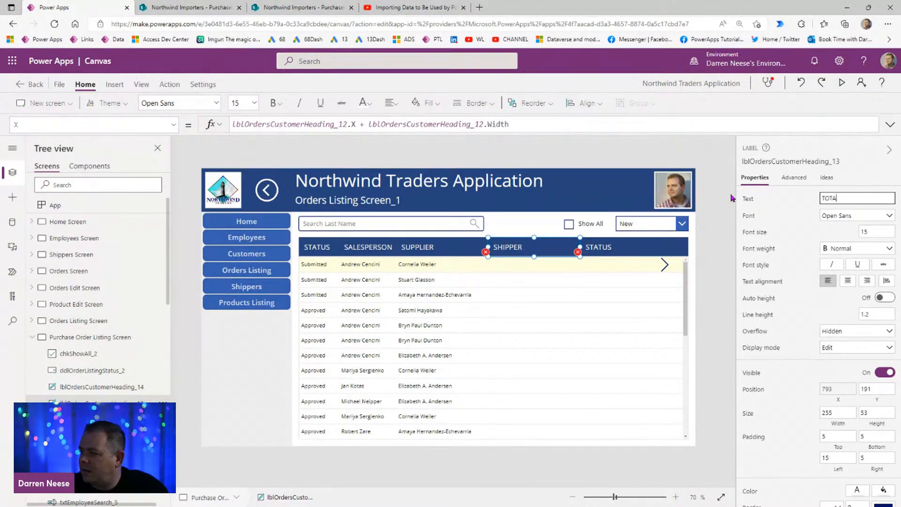
text(\)
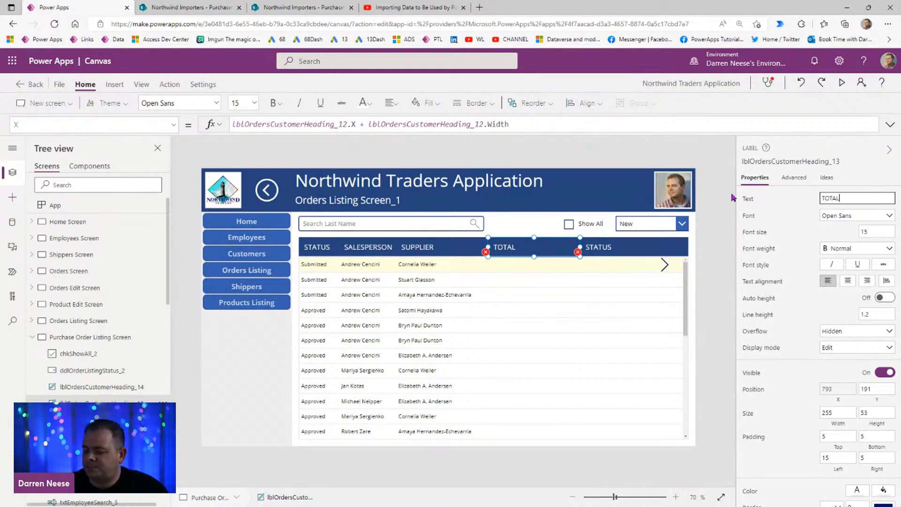
Step: Replace the Text formula of the gallery label under TOTAL with ThisItem.Tot
click(520, 270)
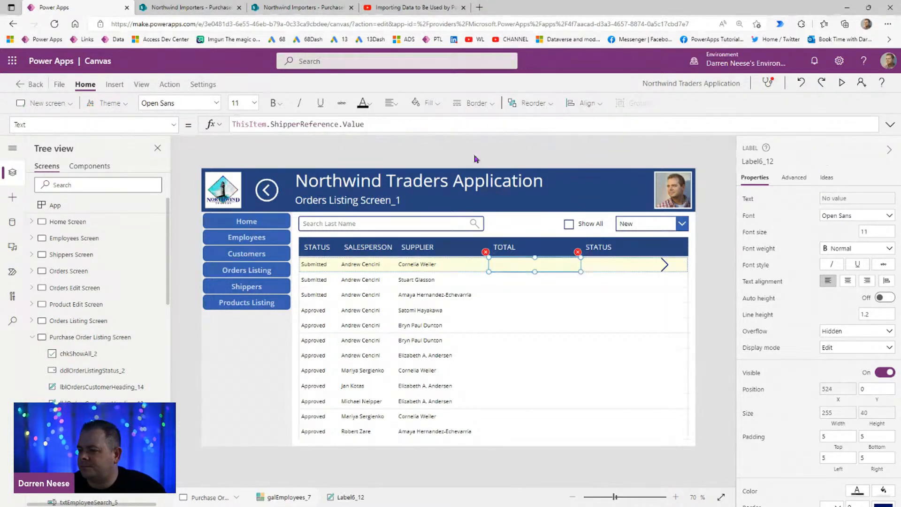
drag(391, 125, 266, 125)
key(BackSpace)
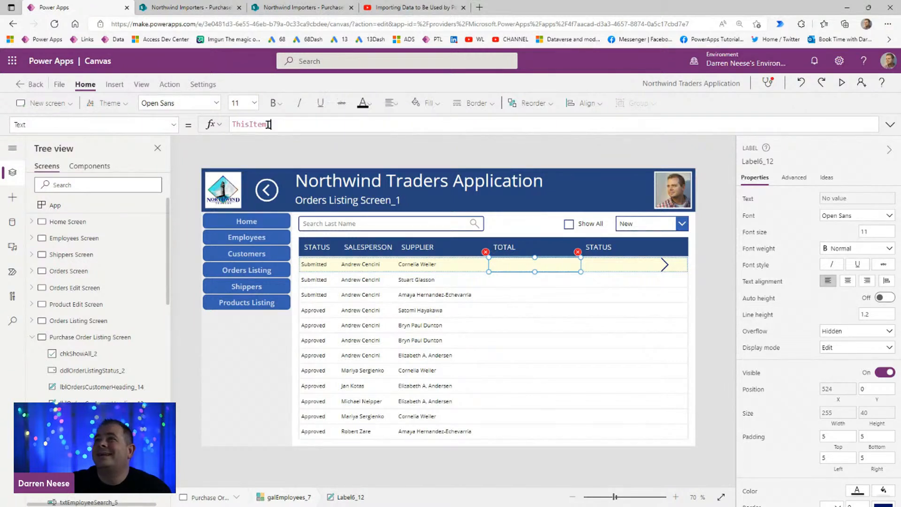
text(tOT)
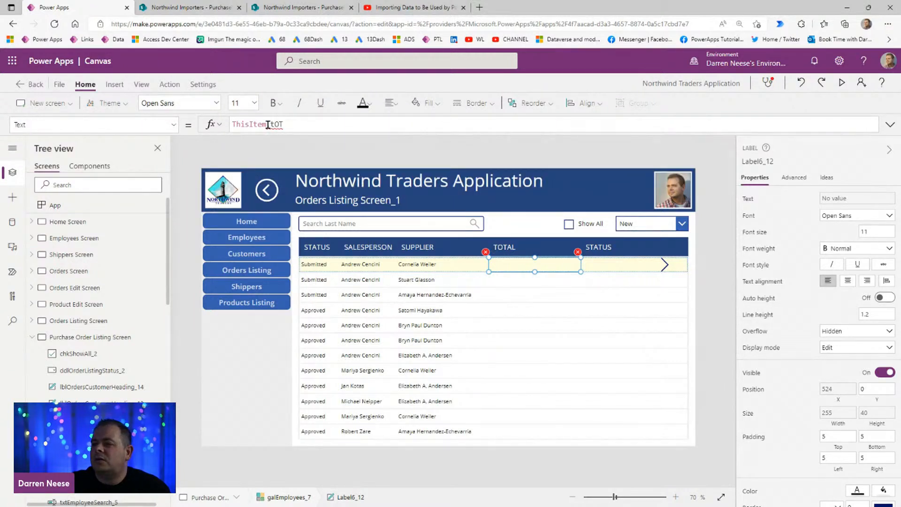
text(ot)
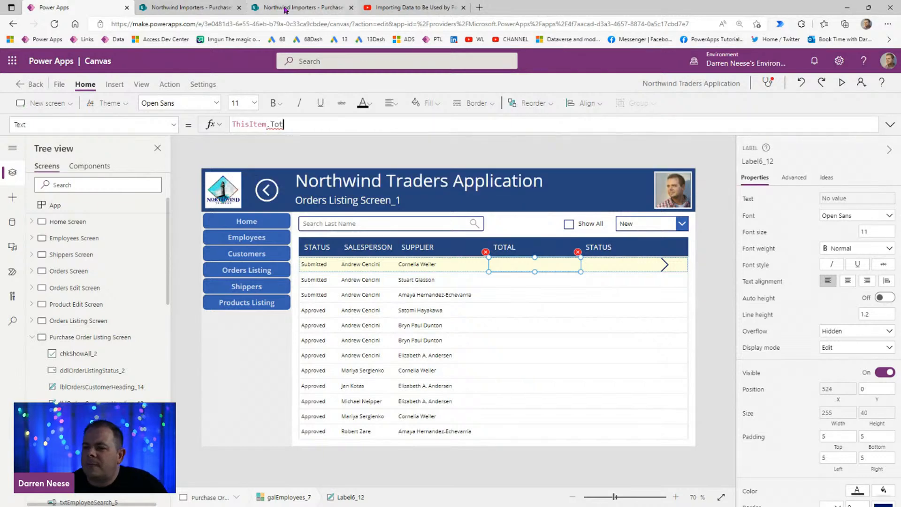
Step: Switch to the SharePoint PurchaseOrders list and look through its last columns for a total field
click(227, 14)
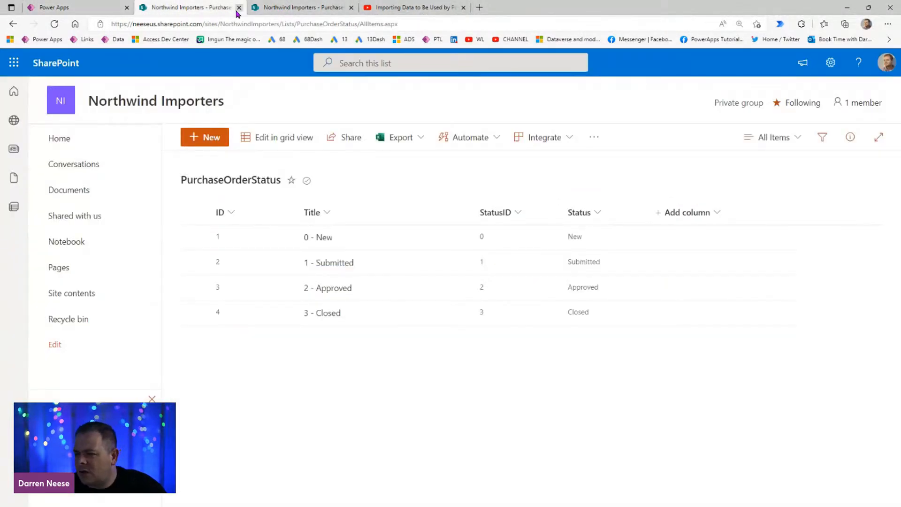
click(300, 11)
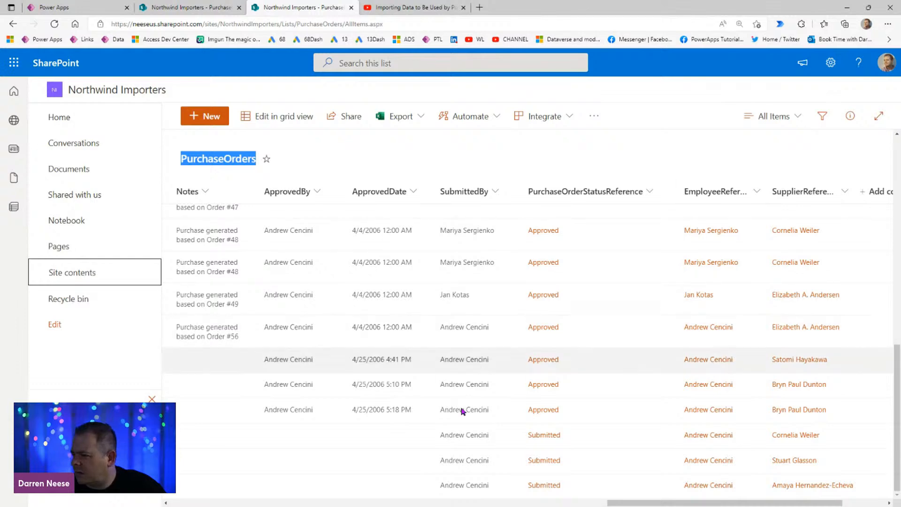
drag(632, 503, 680, 504)
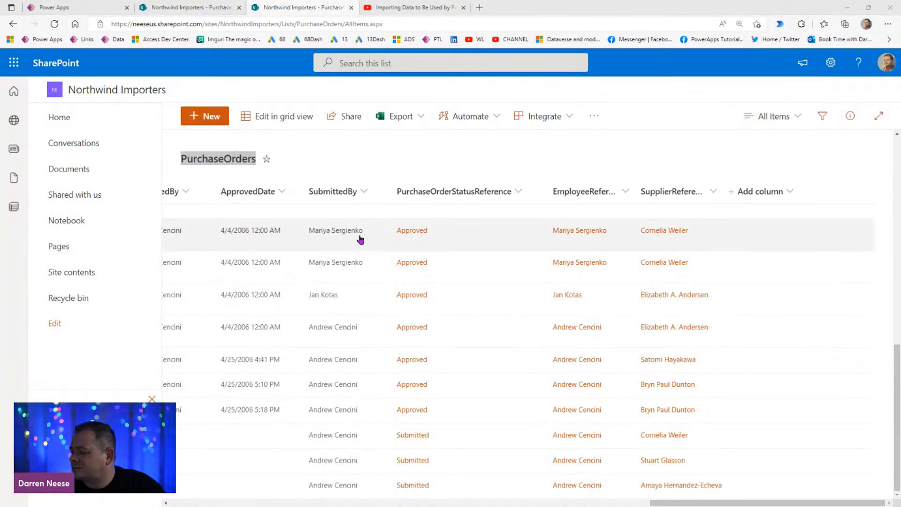
Step: Open the PurchaseOrders list settings and search the page with its column definitions for "total"
click(830, 69)
click(744, 184)
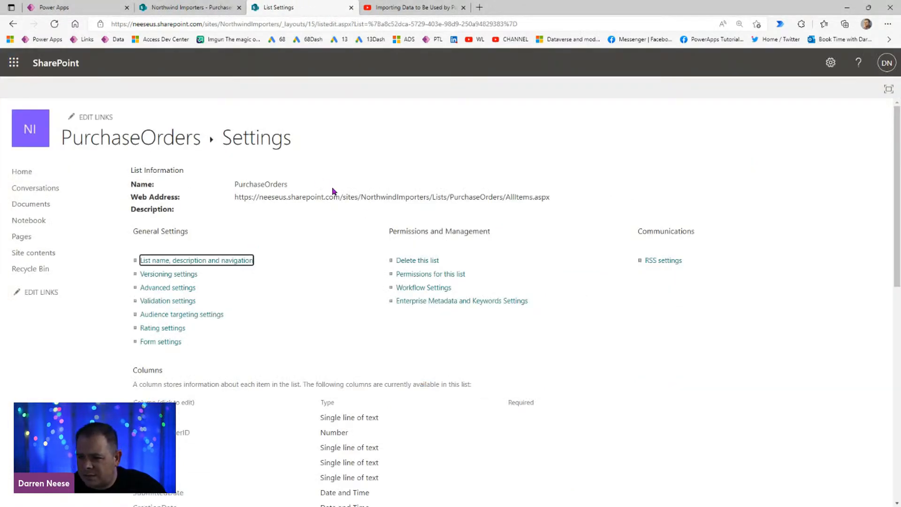
scroll(461, 275, down, 3)
scroll(463, 276, down, 1)
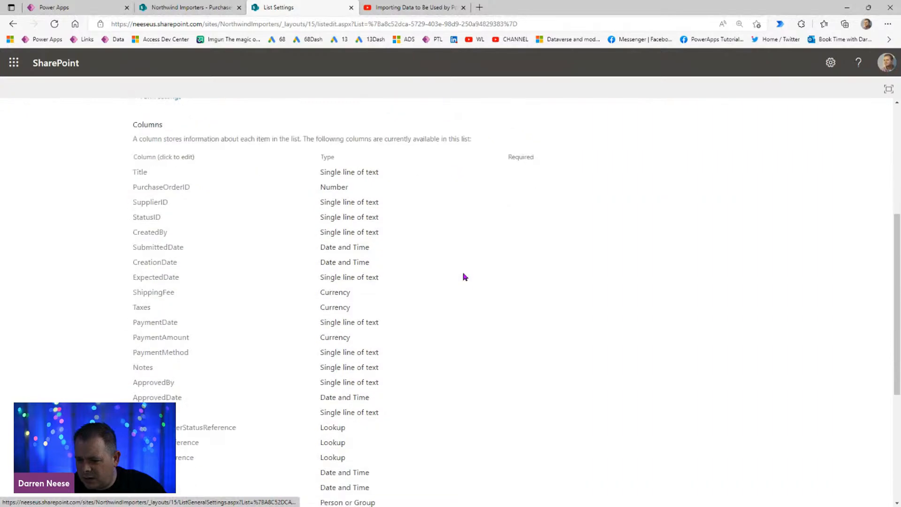
key(ctrl+f)
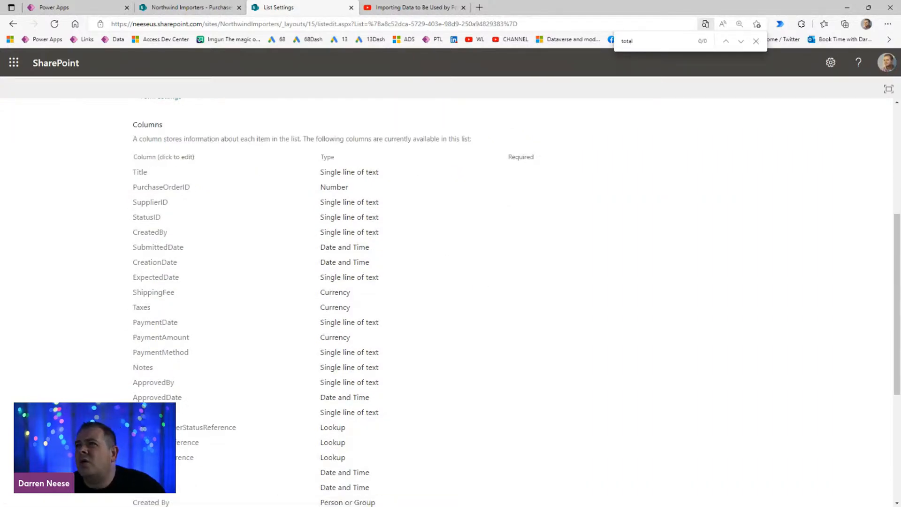
Step: Switch to the Access Purchase Orders list and widen its Total column to examine the amounts
drag(591, 0, 572, 54)
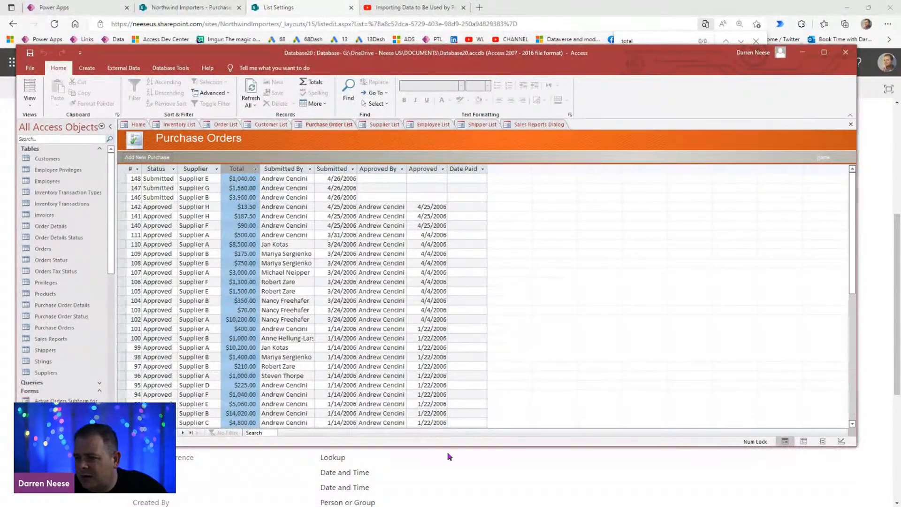
drag(262, 175, 294, 171)
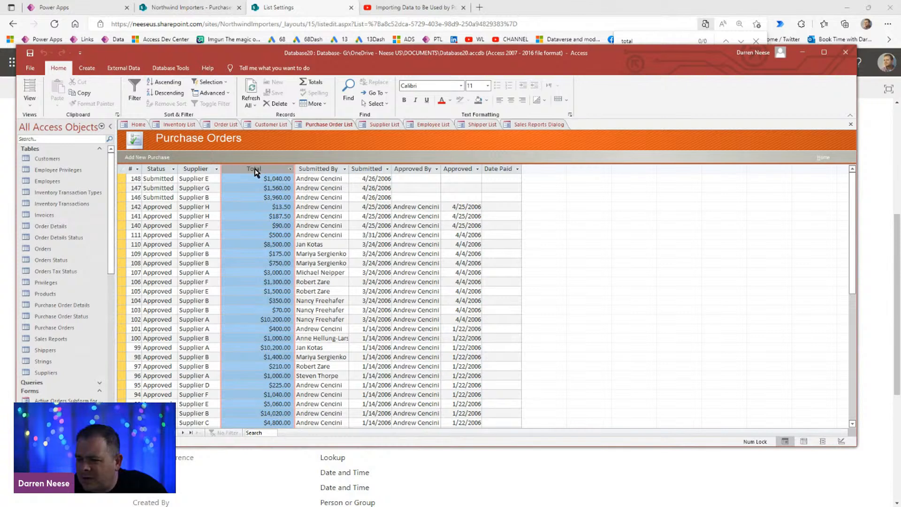
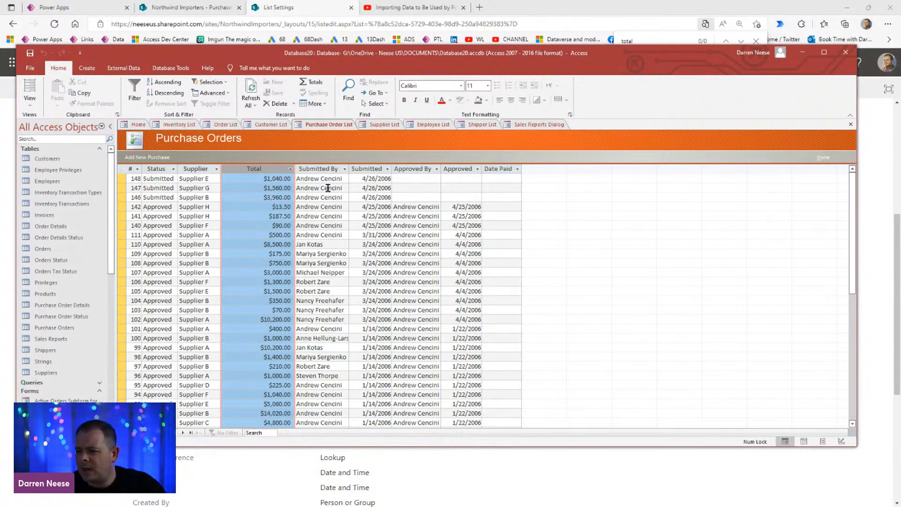
Step: Switch between the Access Purchase Orders list and the Power Apps editor to compare their column headings
click(330, 319)
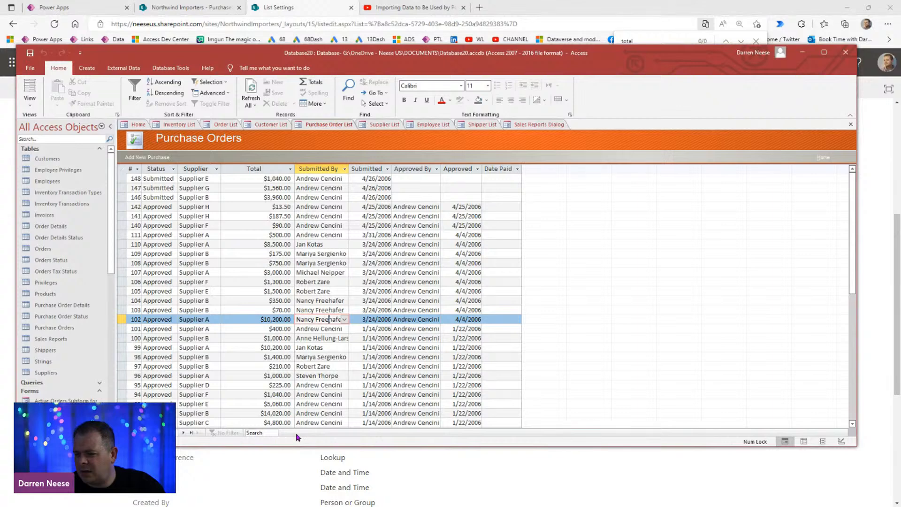
drag(544, 57, 550, 0)
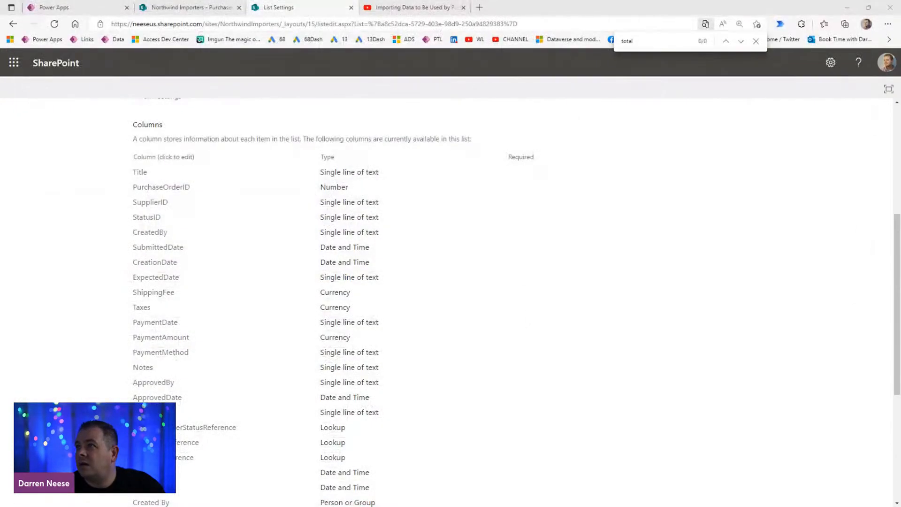
click(95, 7)
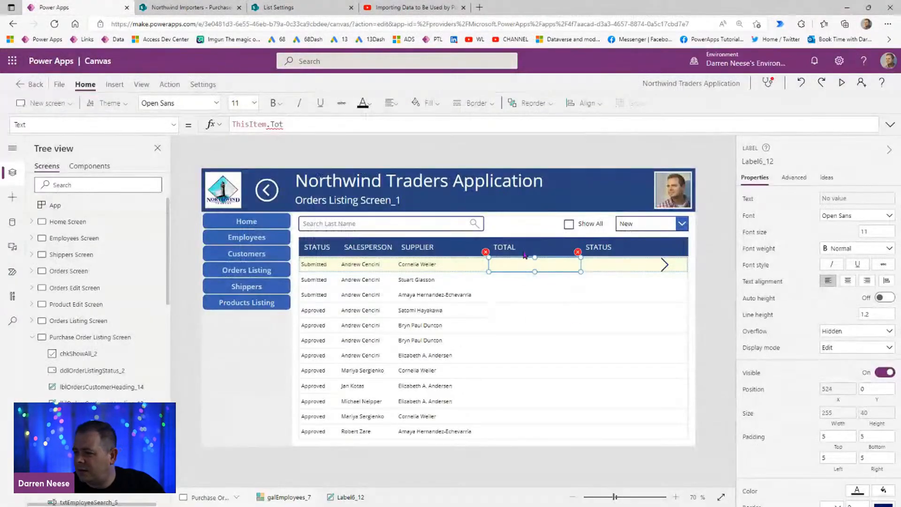
click(516, 251)
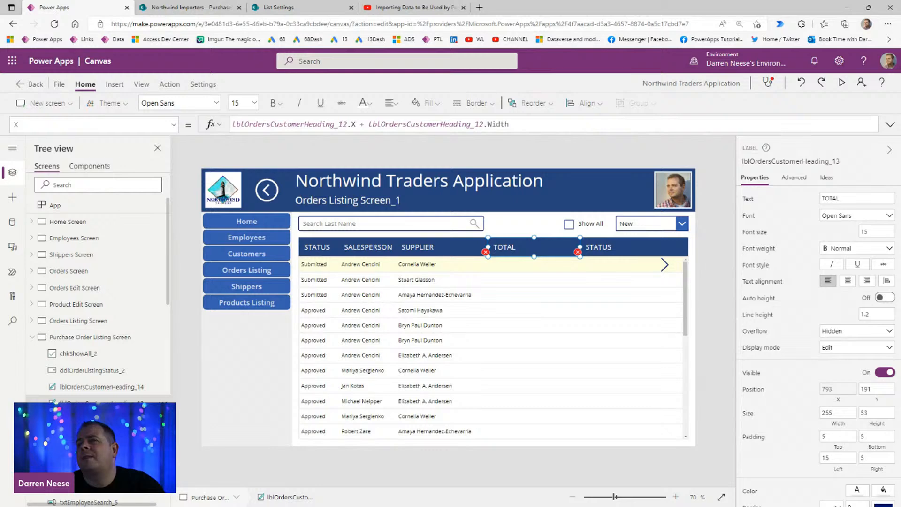
drag(503, 1, 486, 35)
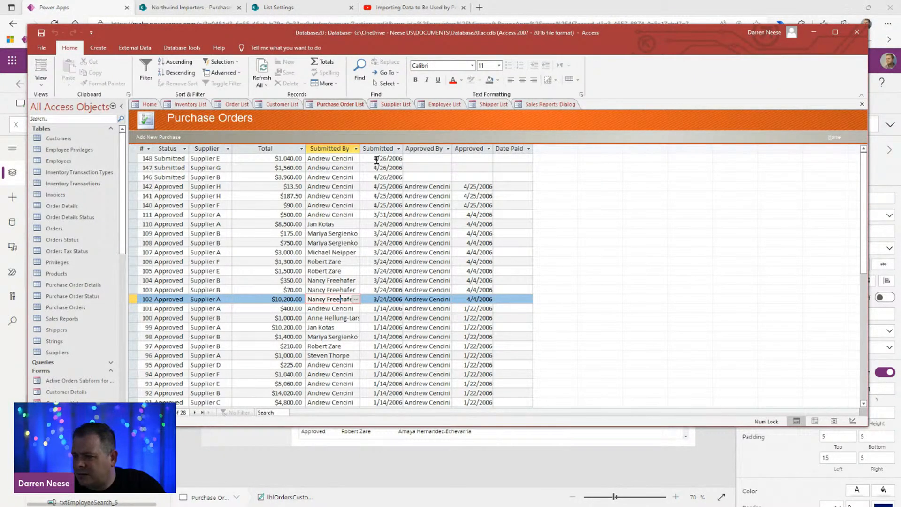
click(814, 33)
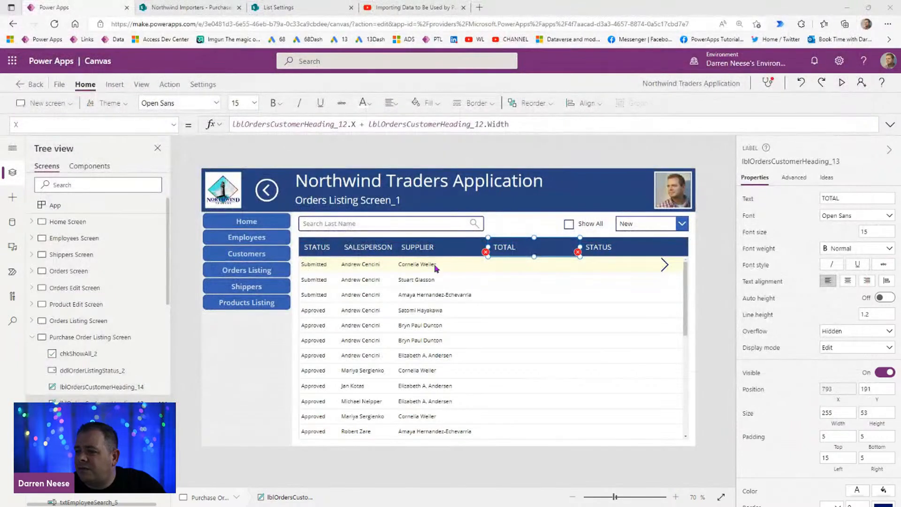
Step: Rename the SALESPERSON heading as SUBMITTED BY and widen it to about 172 so the text fits on one line
click(371, 250)
click(873, 198)
text(su)
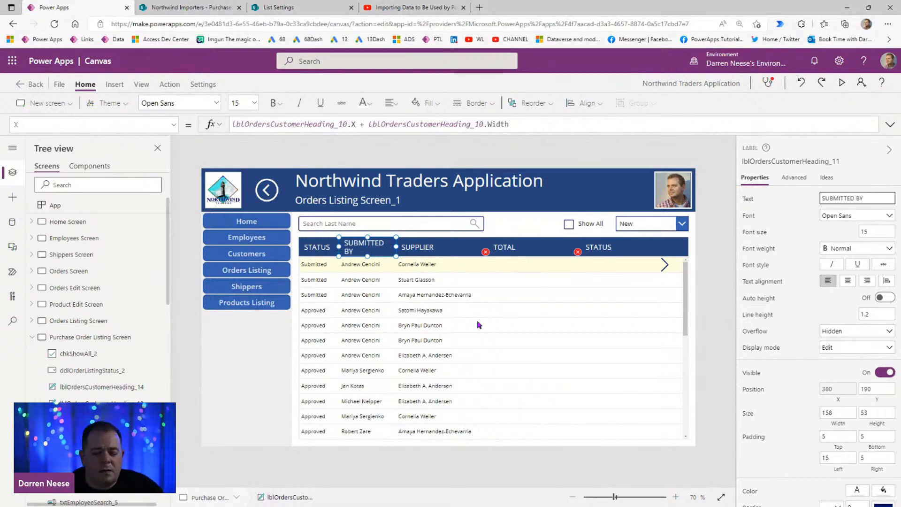
drag(395, 248, 400, 247)
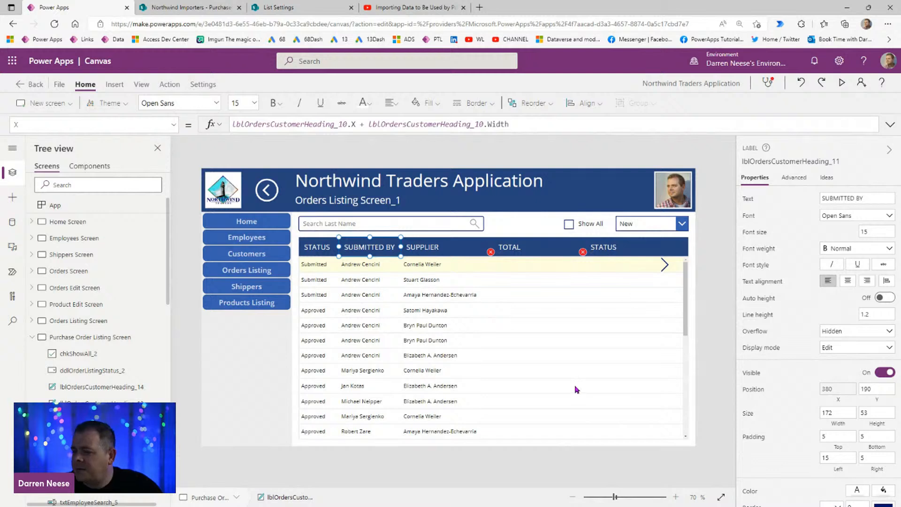
Step: Rename the TOTAL column heading as SUBMITTED
click(527, 253)
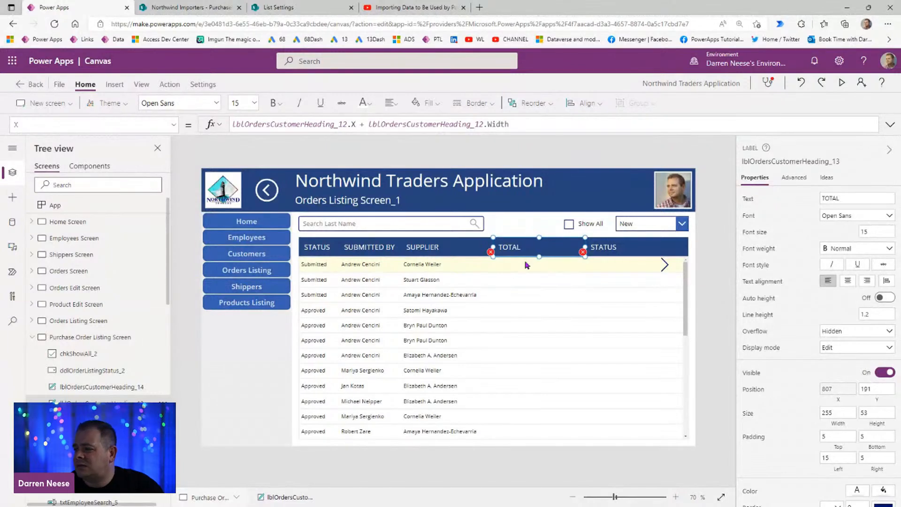
click(857, 197)
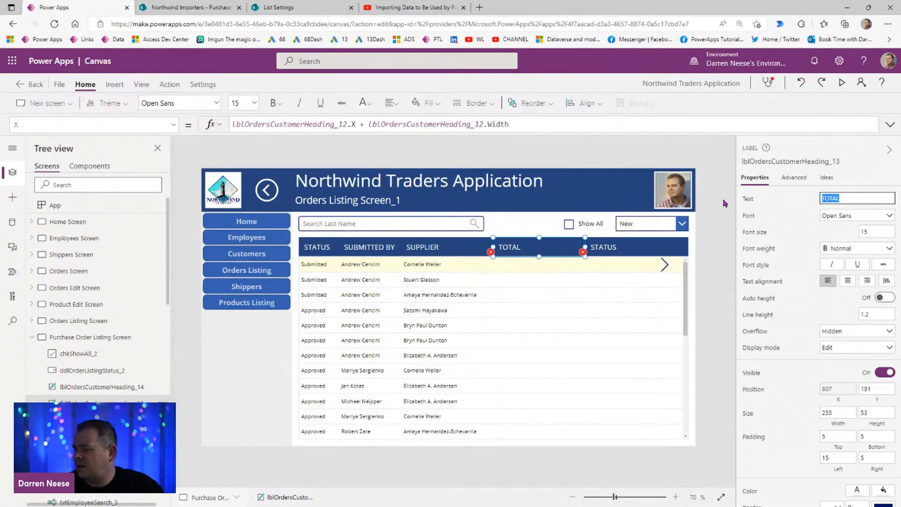
text(SUBMITTED)
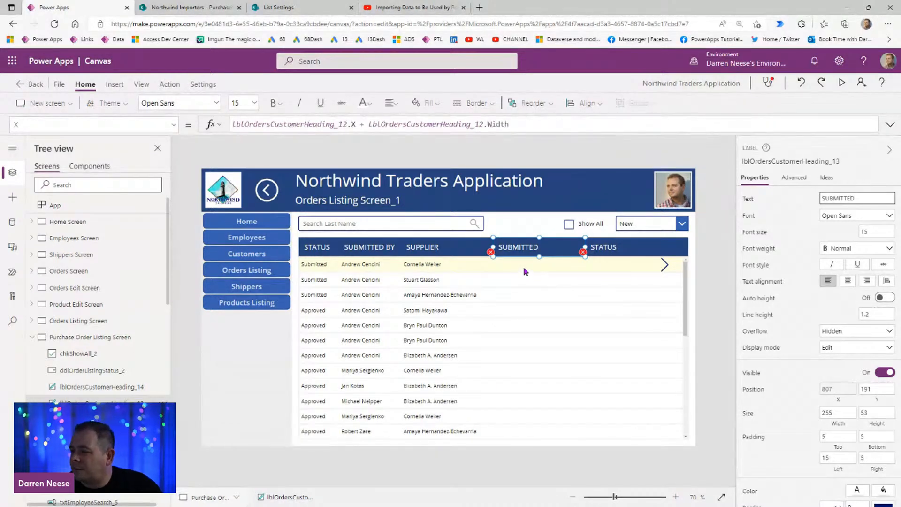
Step: Replace the Text formula of the gallery label under SUBMITTED with ThisItem.SubmittedDate
click(522, 266)
click(309, 125)
key(BackSpace)
key(BackSpace)
key(BackSpace)
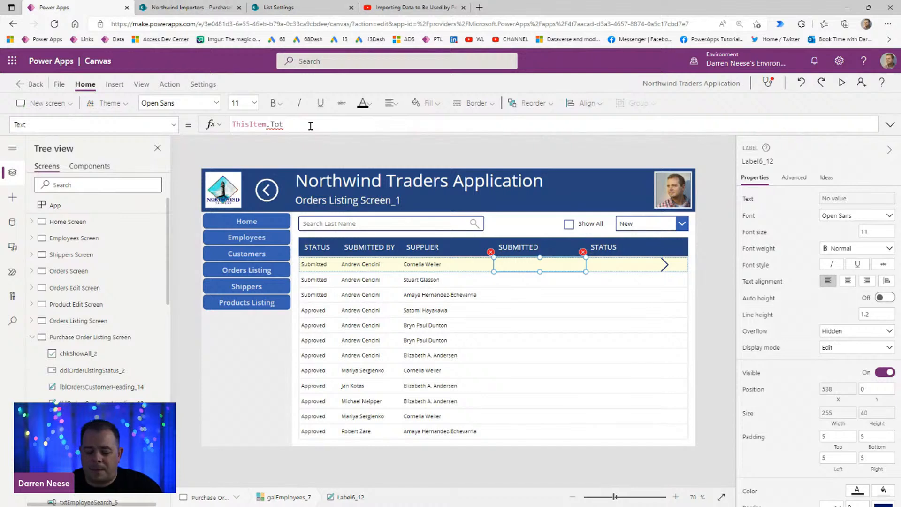
text(Submi)
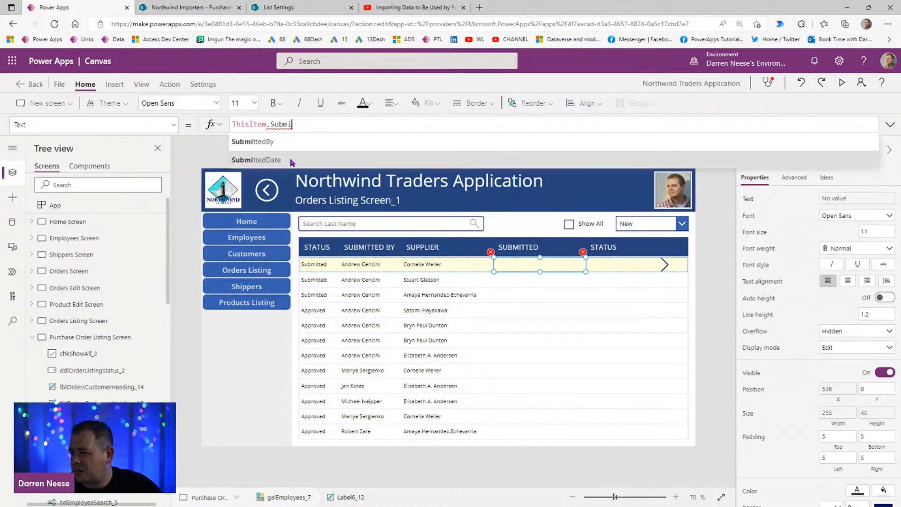
click(291, 160)
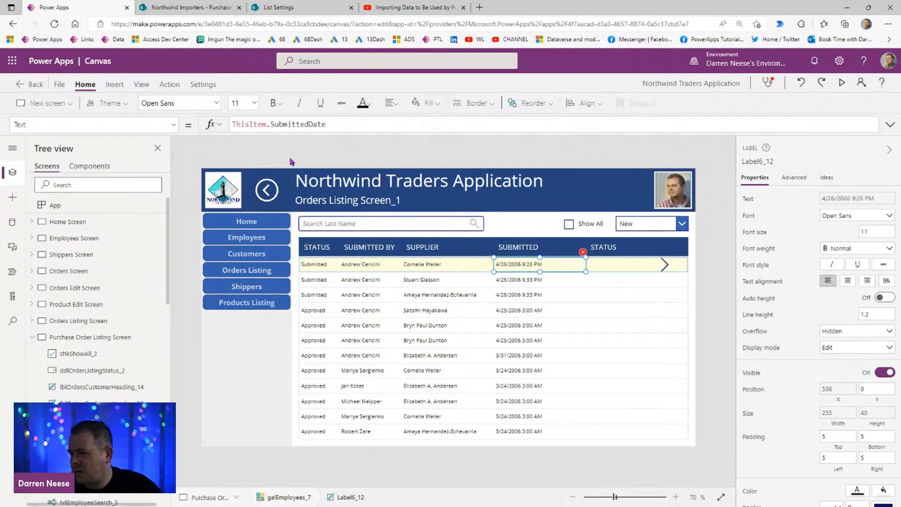
Step: Narrow the SUBMITTED heading to a width of about 159 and save the app
click(583, 251)
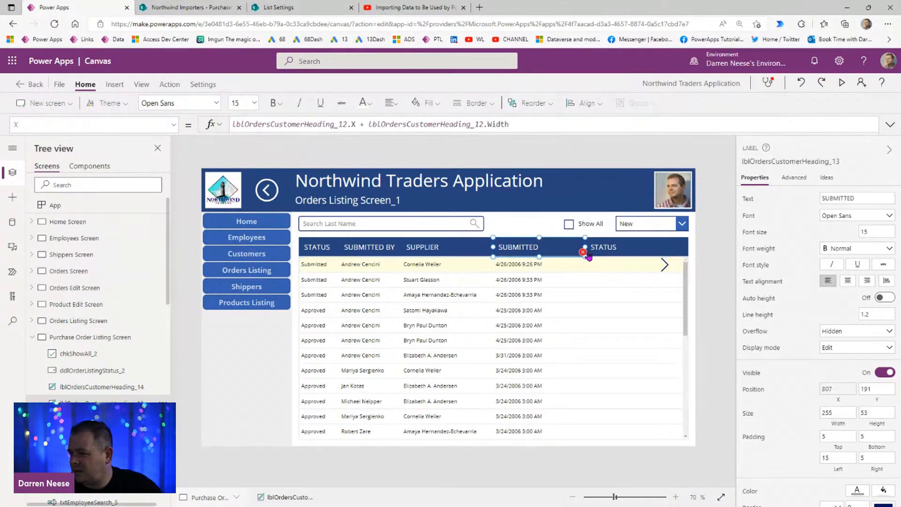
drag(585, 252, 550, 252)
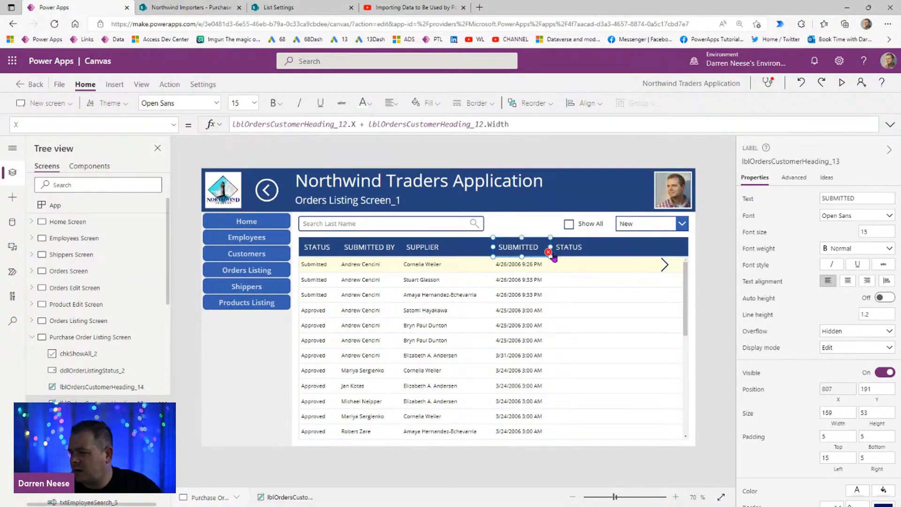
click(577, 253)
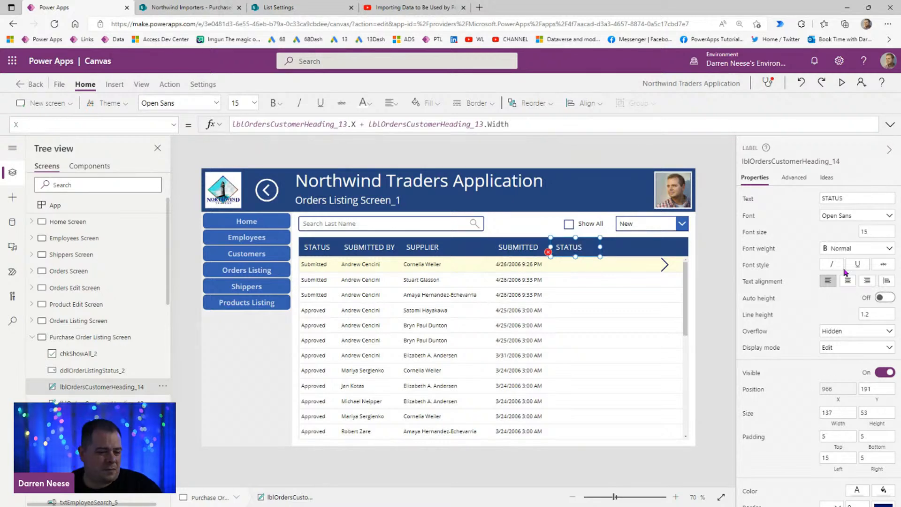
key(ctrl+s)
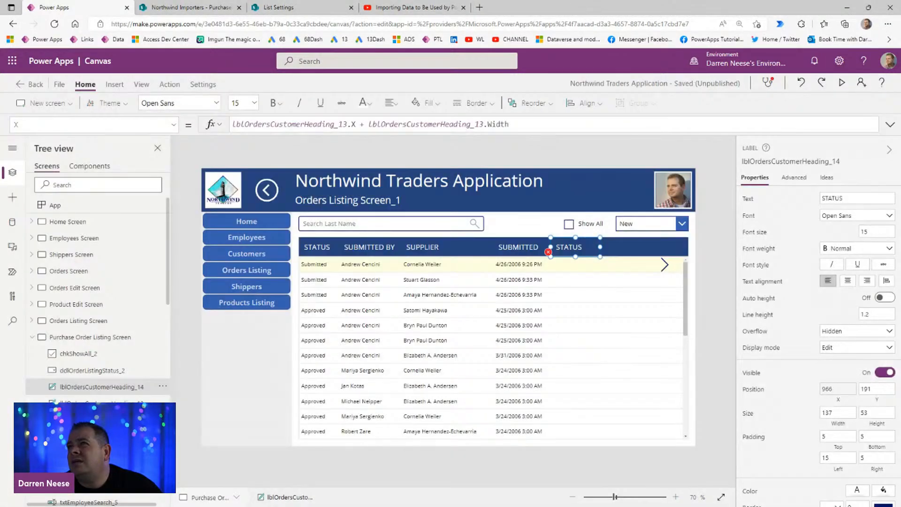
Step: Rename the last STATUS heading, beside SUBMITTED, as WHEN APPROVED and widen it to about 192
drag(855, 198, 771, 197)
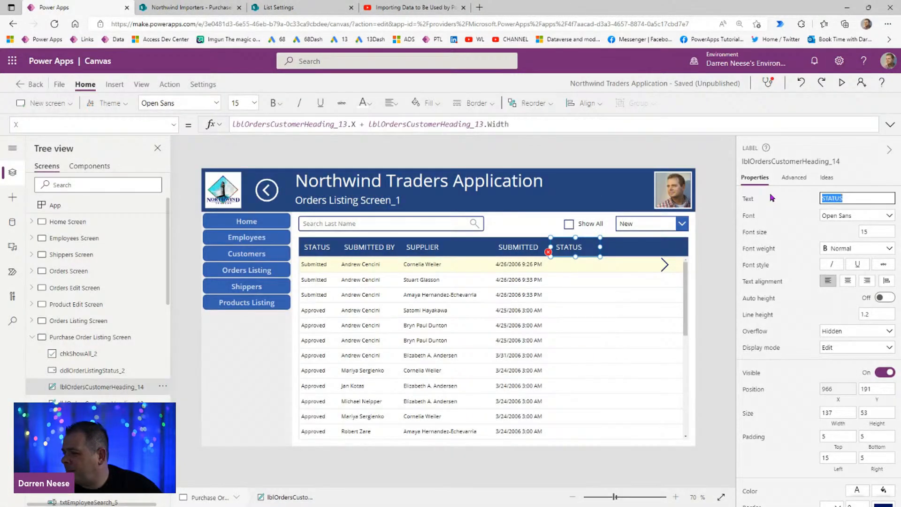
text(WHEN APPROVE)
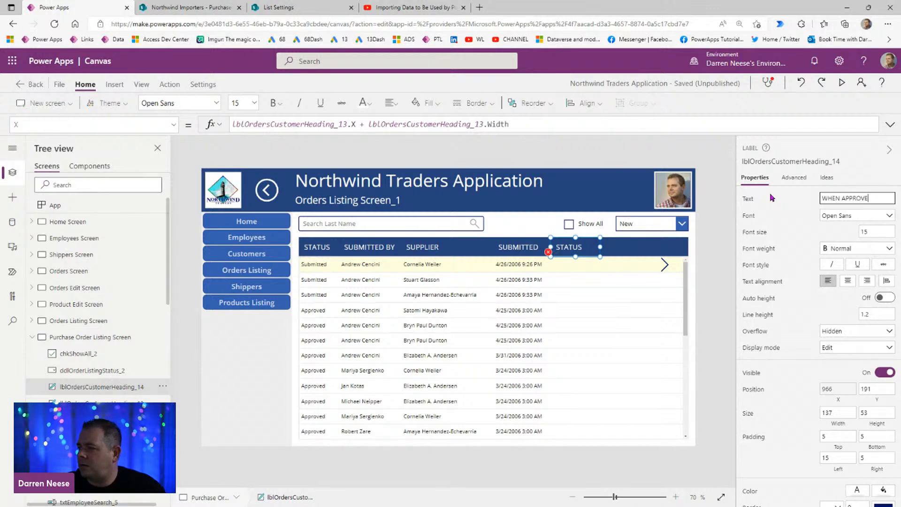
text(D)
drag(601, 245, 622, 247)
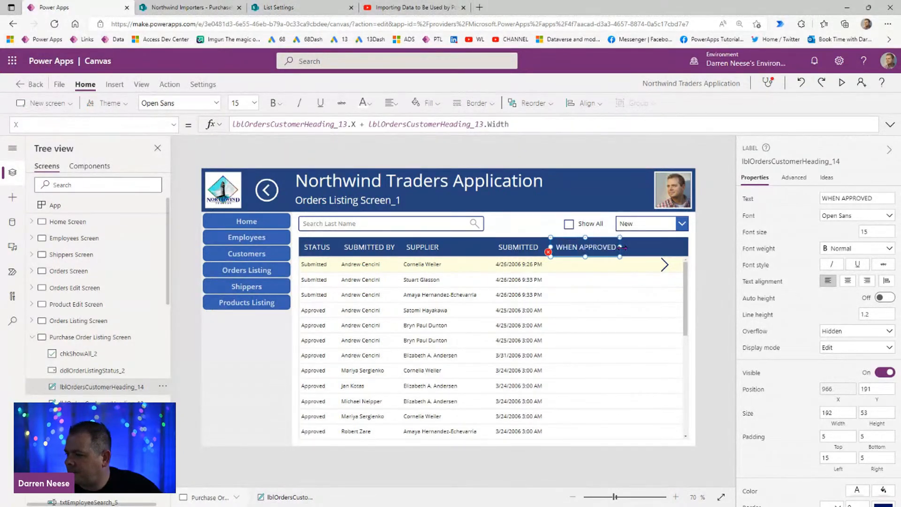
Step: Replace the Text formula of the gallery label under WHEN APPROVED with ThisItem.ApprovedDate
click(581, 270)
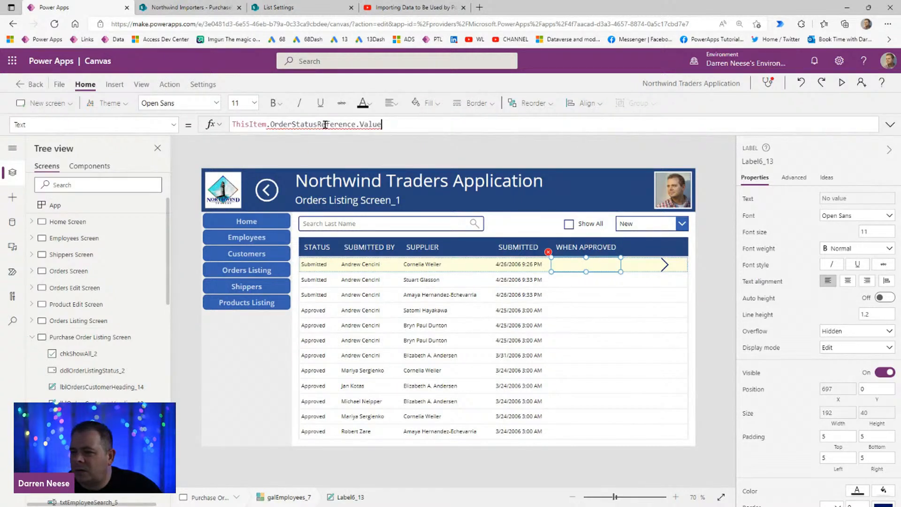
shift+click(268, 125)
text(.aPP)
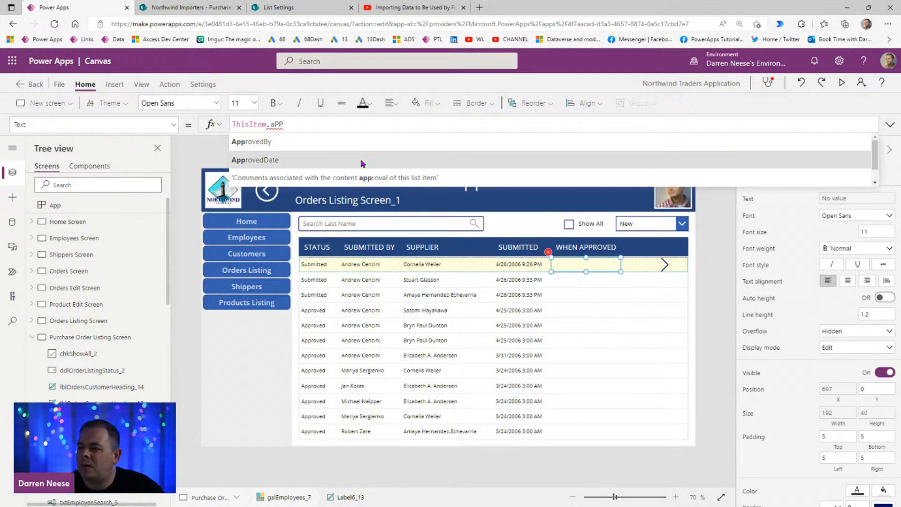
click(262, 160)
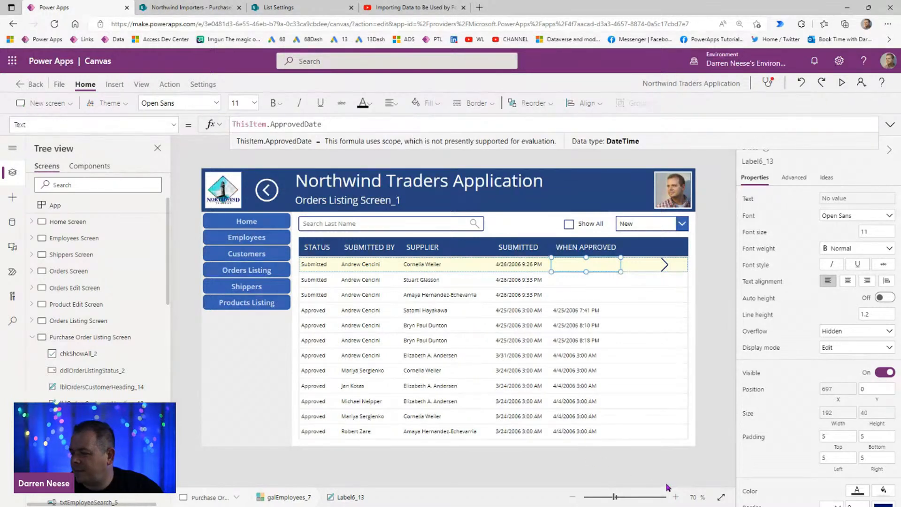
click(720, 264)
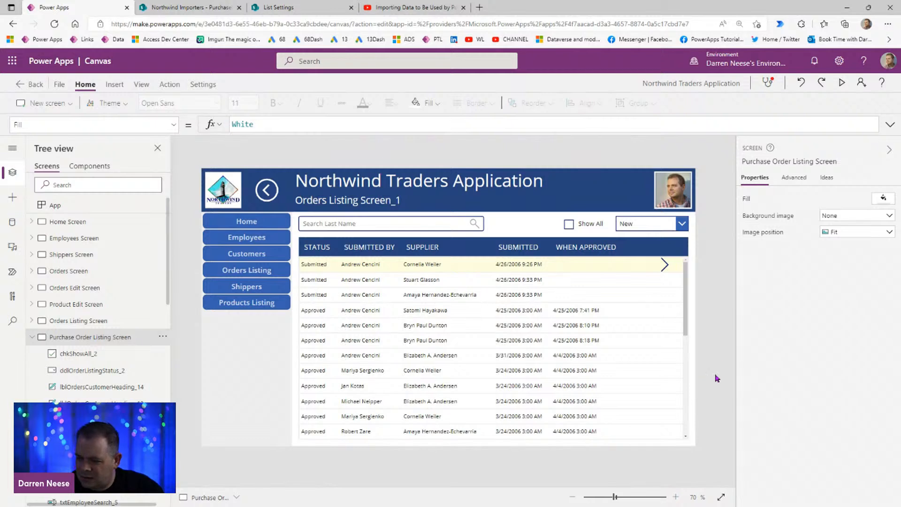
Step: Wrap the SUBMITTED label's Text formula in a date-only conversion: DateValue(ThisItem.SubmittedDate)
click(599, 247)
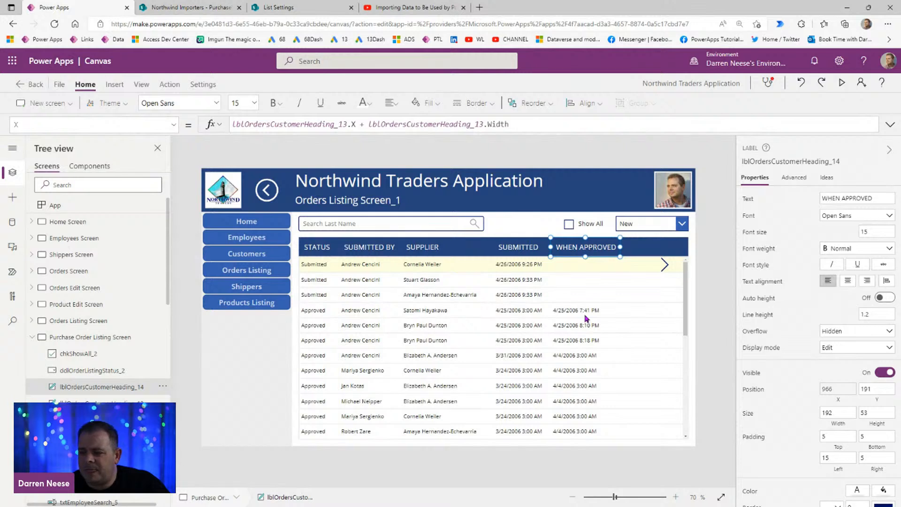
click(510, 264)
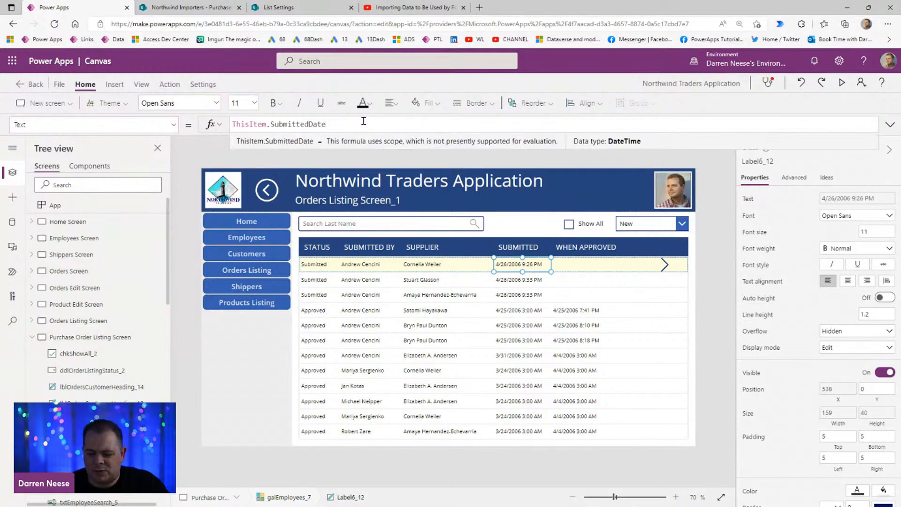
text(dATEvALUE)
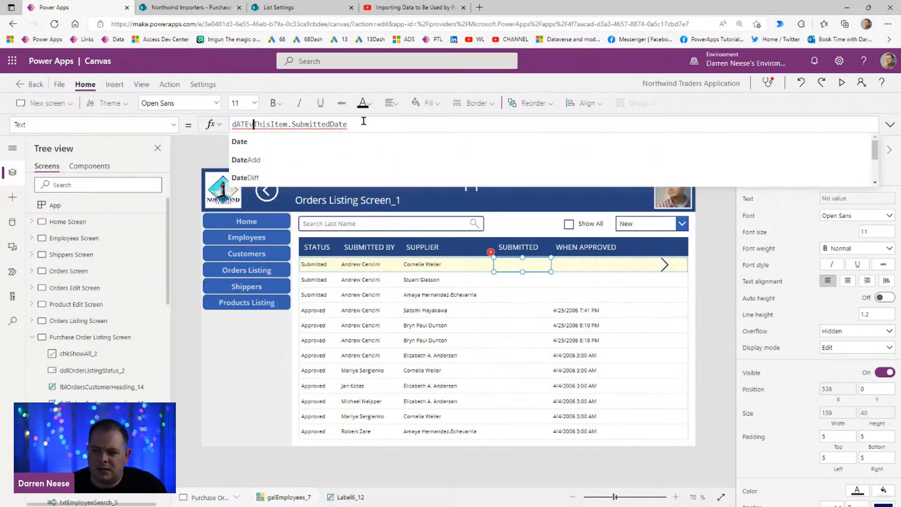
text(()
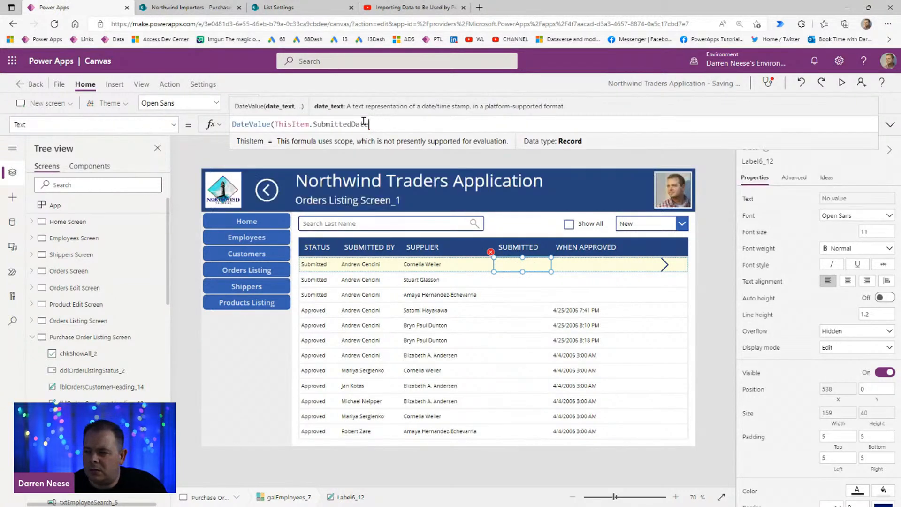
text())
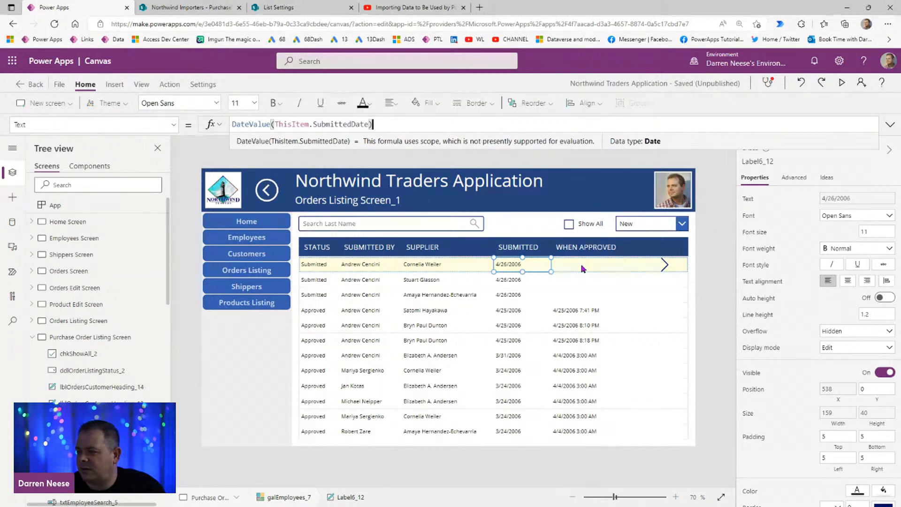
Step: Change the WHEN APPROVED label's Text formula to DateValue(ThisItem.ApprovedDate)
click(582, 267)
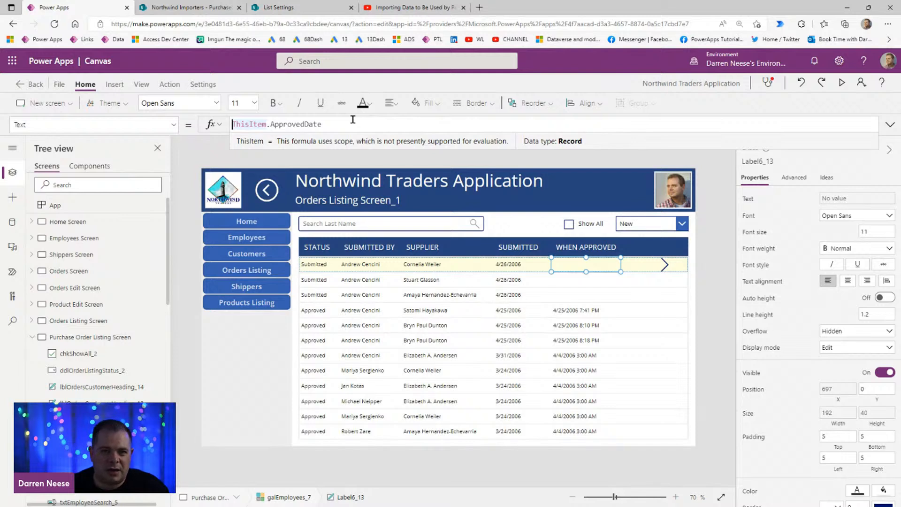
text(DateValue()
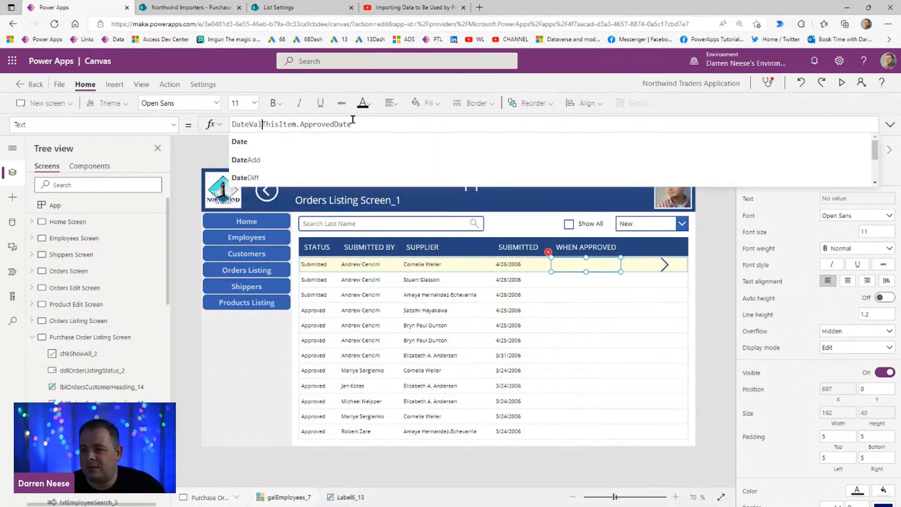
key(End)
text())
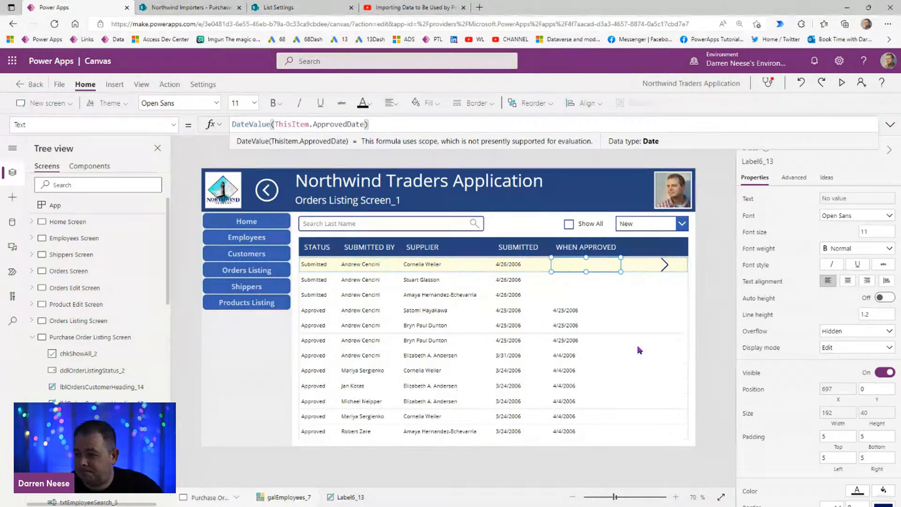
Step: Copy the name of the blue rectangle behind the column headings, Rectangle1_2
click(536, 254)
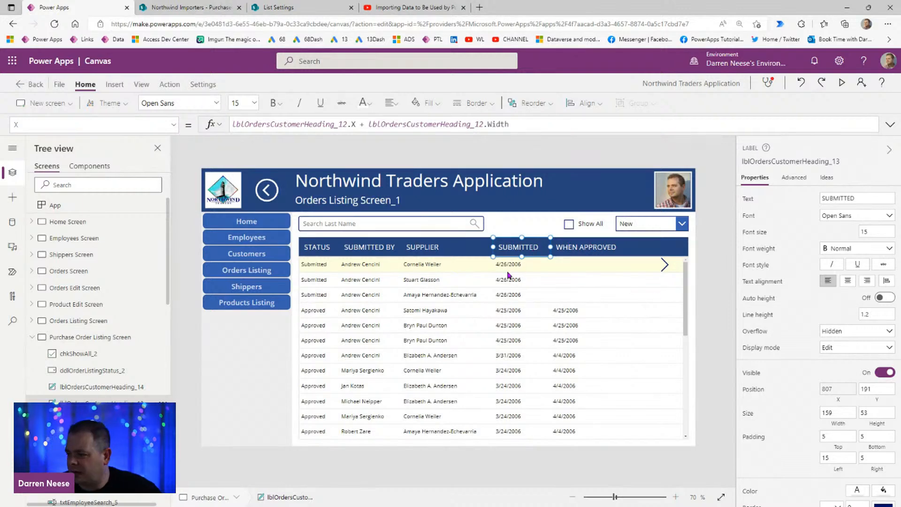
drag(614, 496, 665, 497)
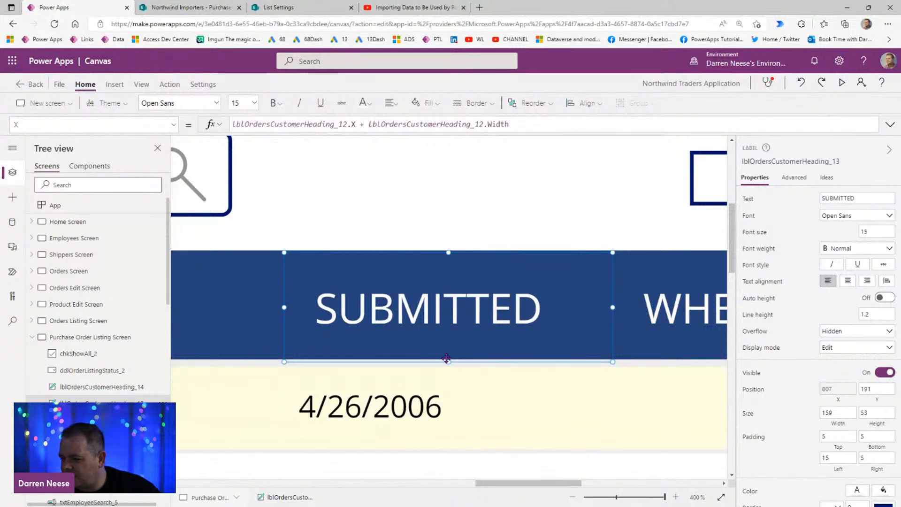
click(618, 497)
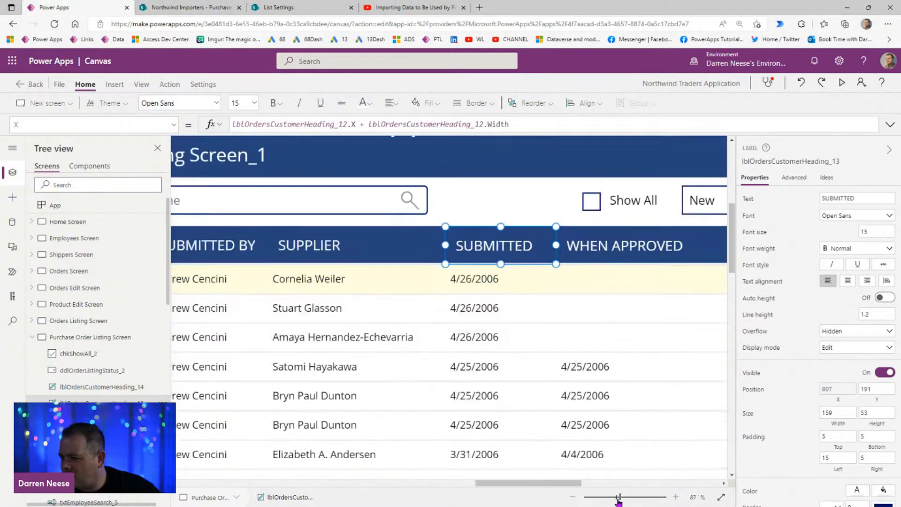
click(707, 242)
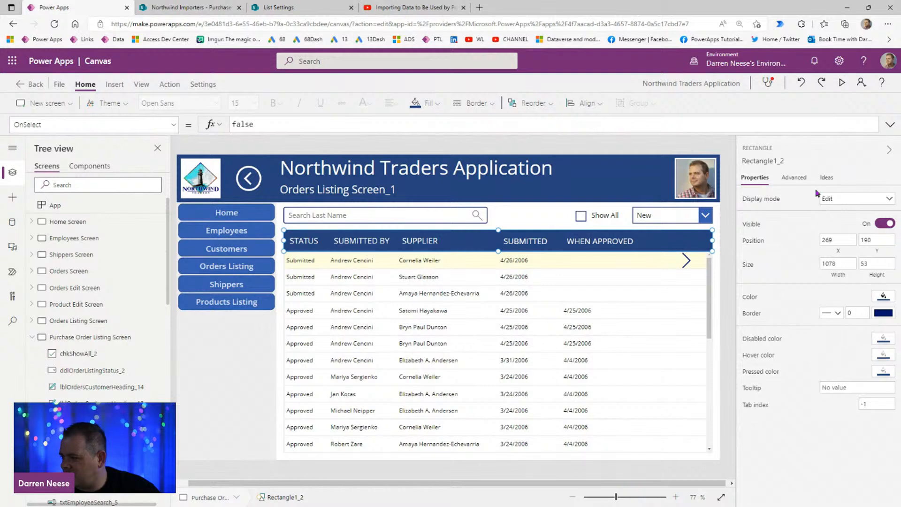
click(763, 160)
key(ctrl+c)
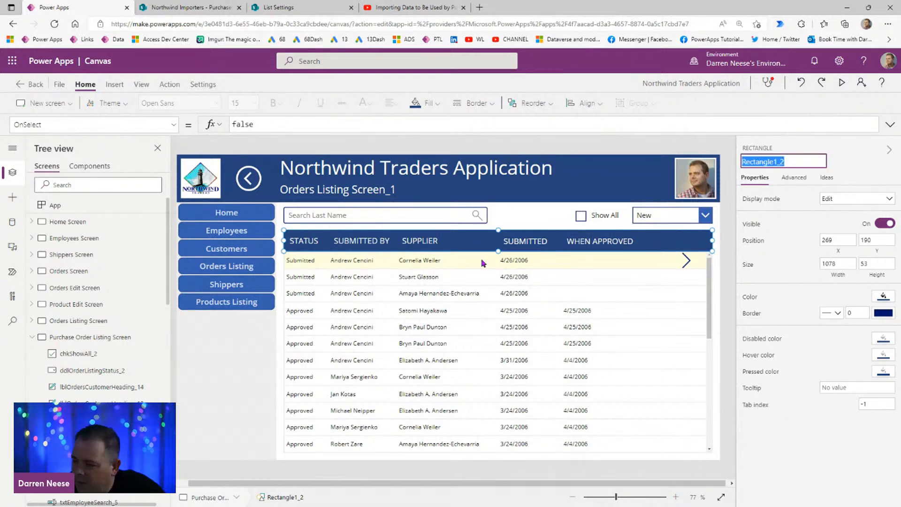
click(306, 242)
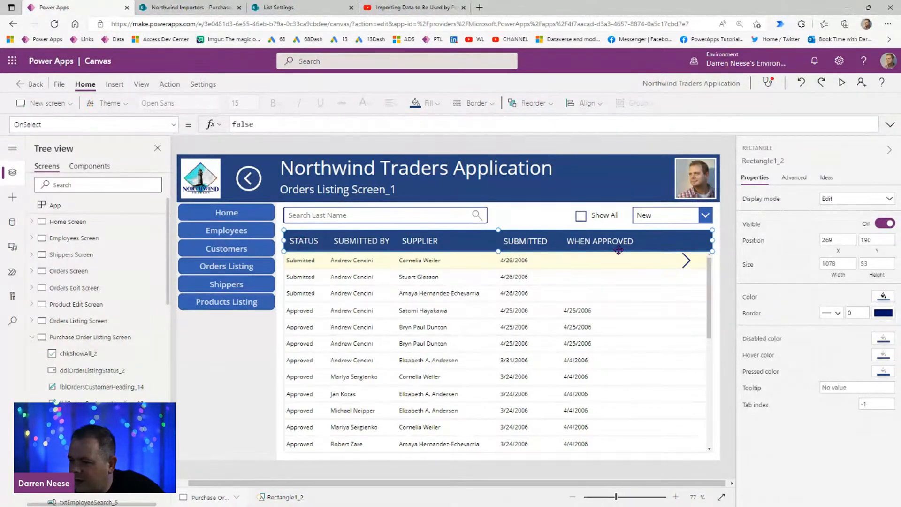
Step: Set the Y position of all five column headings together to Rectangle1_2.Y
click(727, 290)
click(291, 242)
shift+click(353, 242)
shift+click(420, 242)
shift+click(526, 241)
shift+click(600, 241)
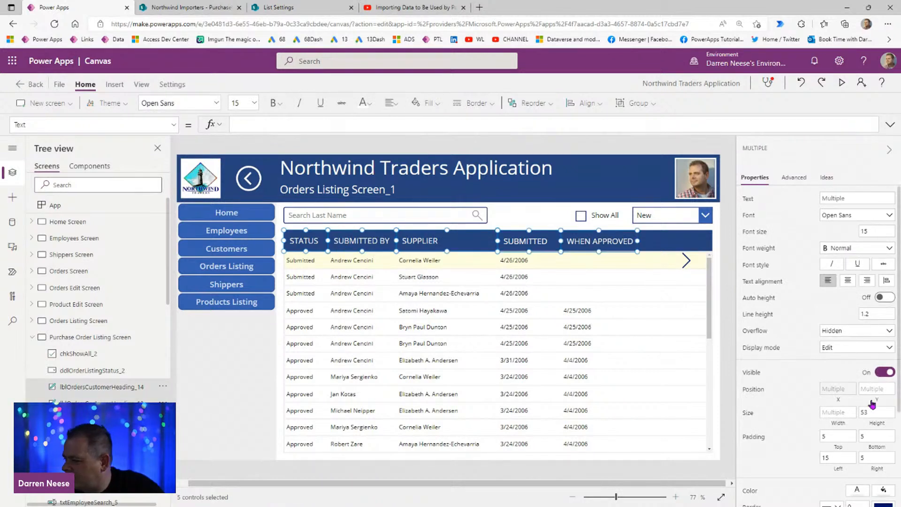
click(838, 389)
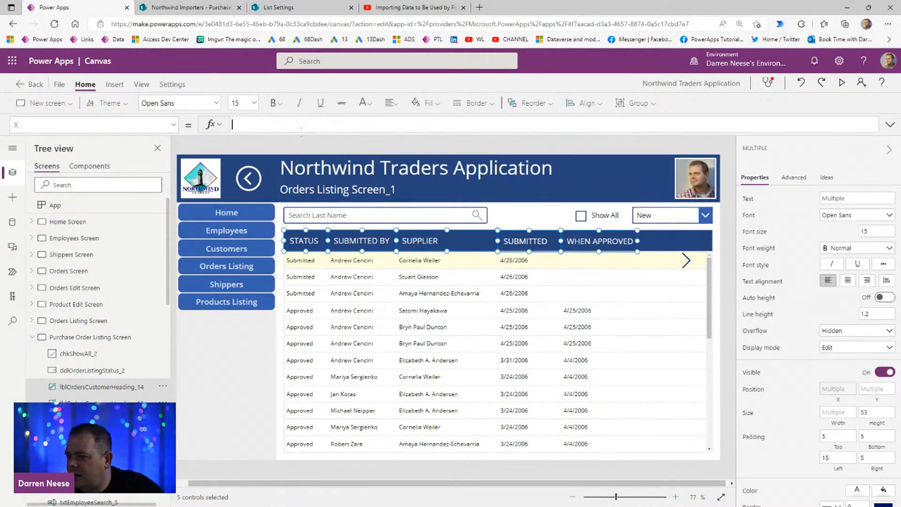
click(873, 395)
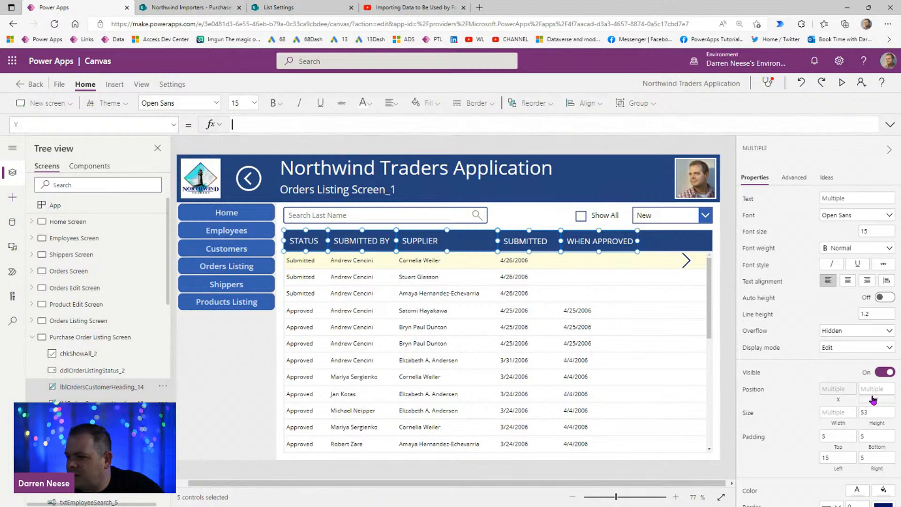
click(248, 124)
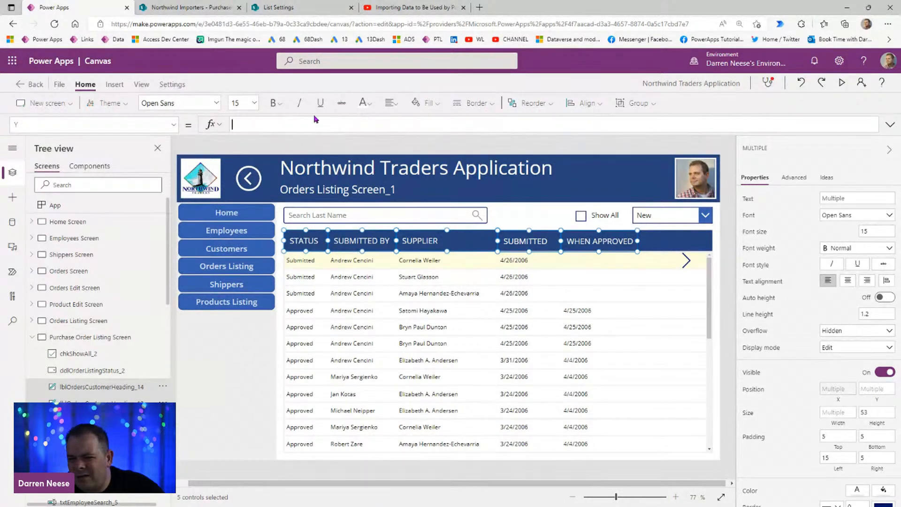
key(ctrl+v)
text(.Y)
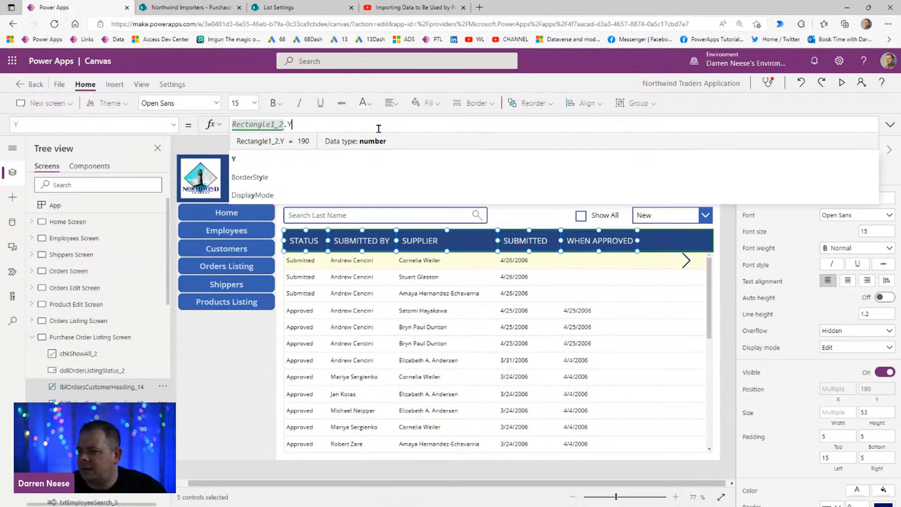
Step: Set the height of the five column headings to Rectangle1_2.Height and save the app
click(879, 424)
click(261, 130)
drag(261, 130, 212, 126)
text(Rectangle1_2)
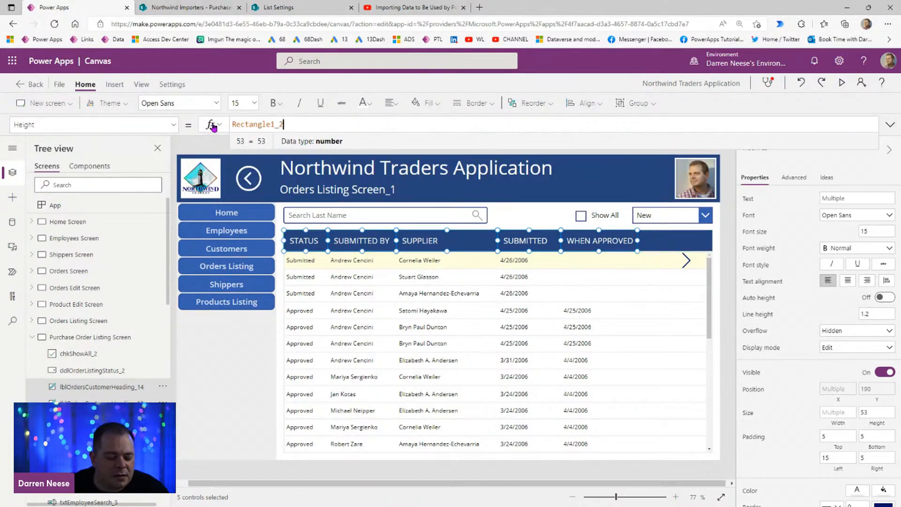
text(.Height)
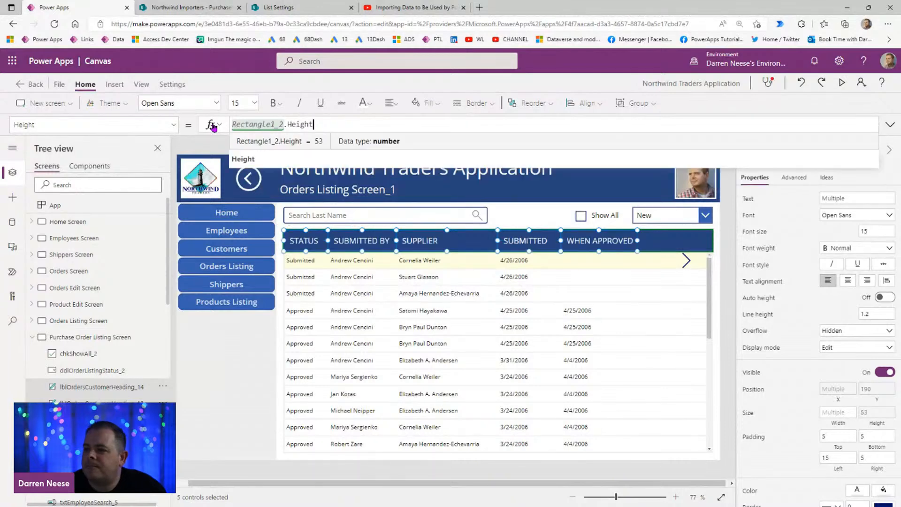
click(726, 266)
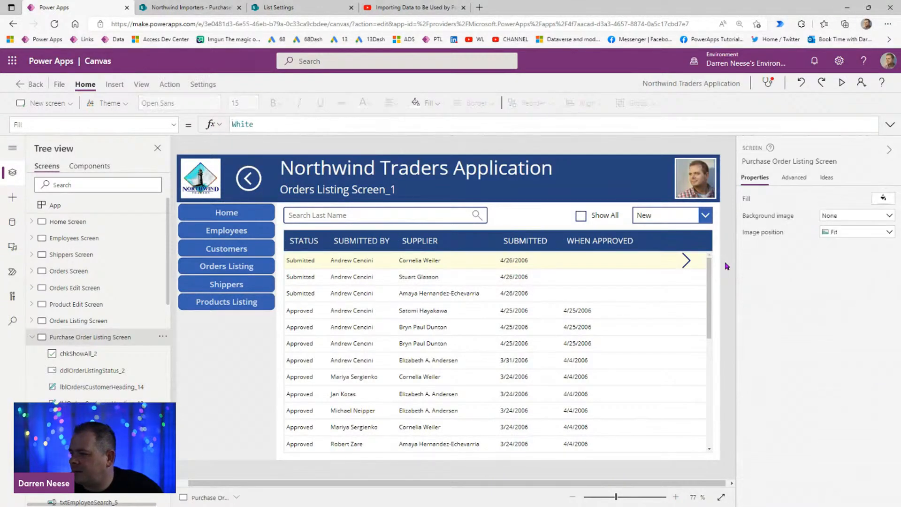
key(ctrl+s)
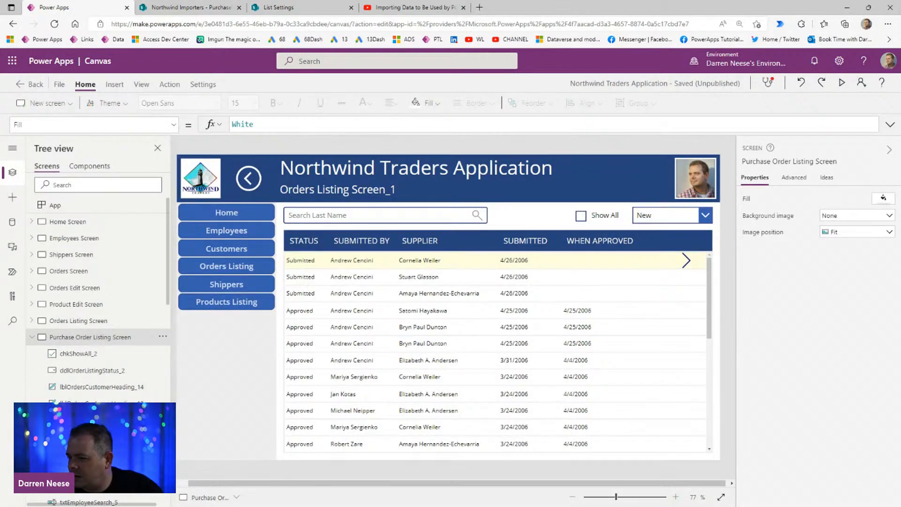
Step: Narrow the SUBMITTED BY heading to about 163 wide and center its text
drag(616, 502, 616, 504)
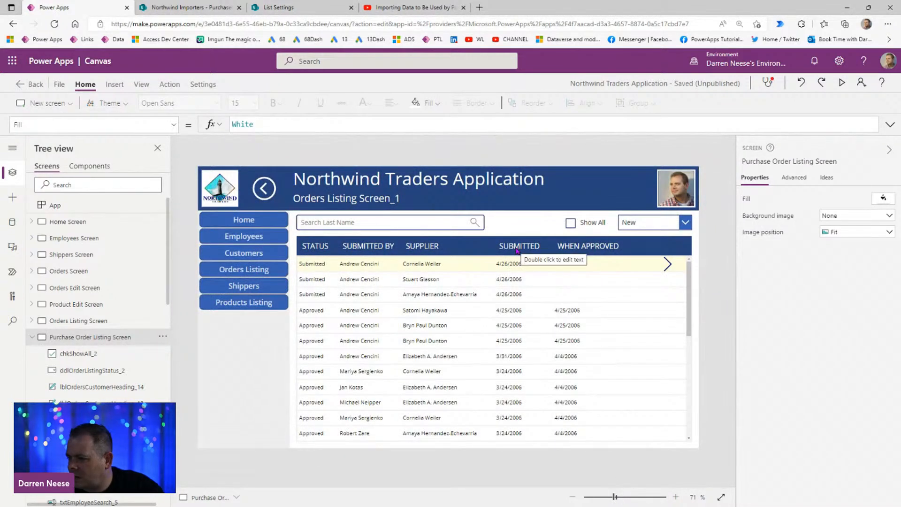
click(376, 246)
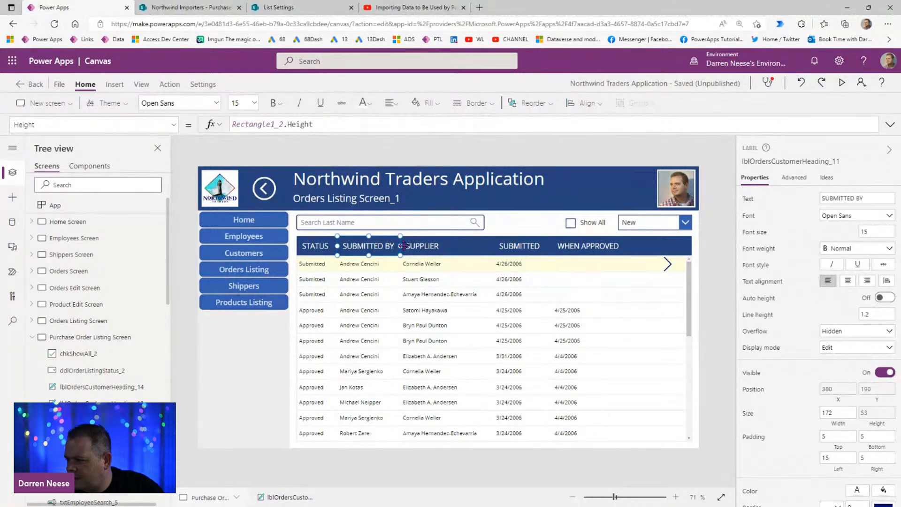
drag(400, 246, 387, 246)
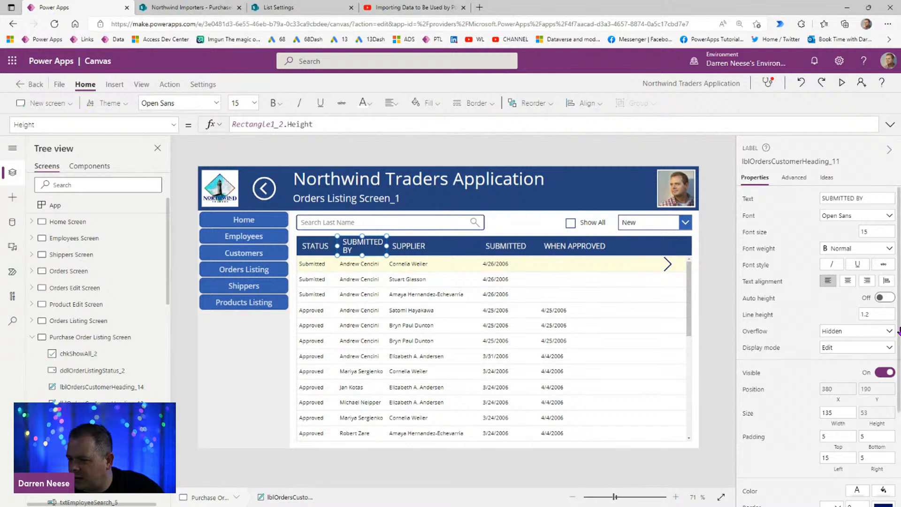
click(846, 282)
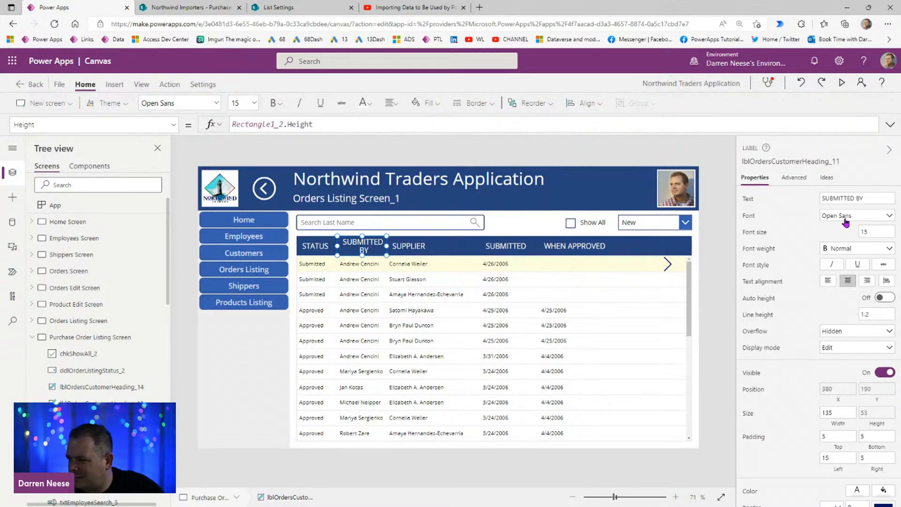
click(756, 198)
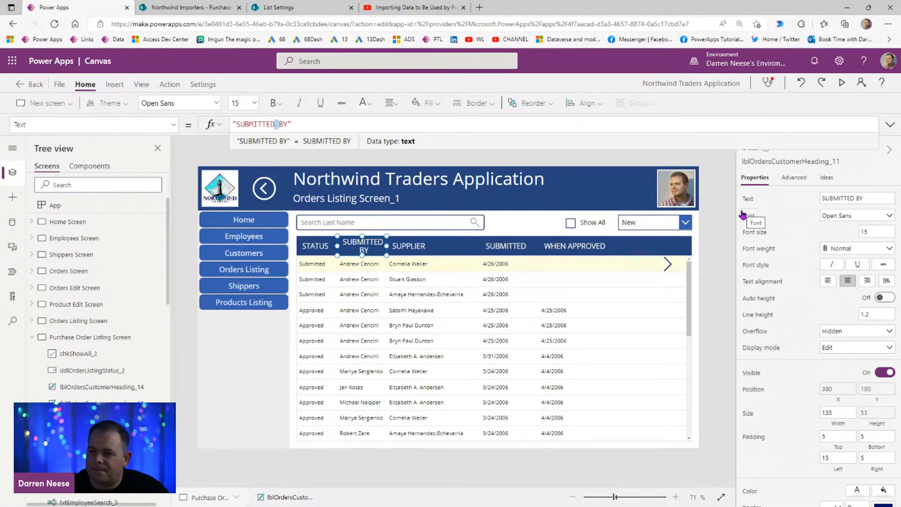
drag(386, 246, 397, 245)
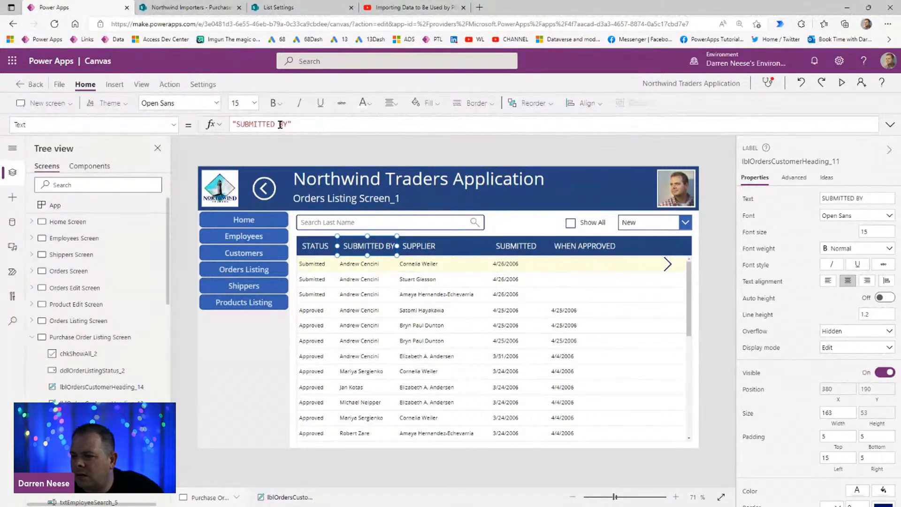
Step: Change the SUBMITTED BY heading's Text formula to "SUBMITTED" & Char(13) & "BY" and set its left padding to 5
text(" &  )
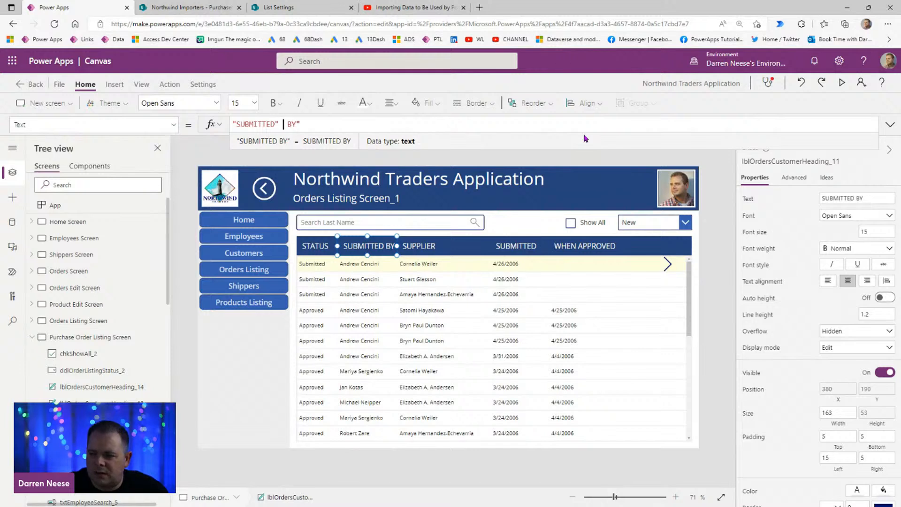
text(& ")
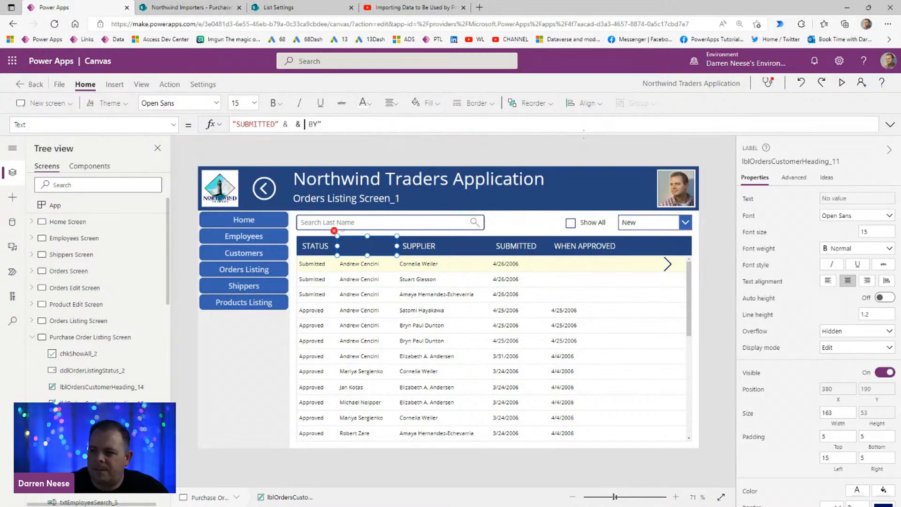
key(Delete)
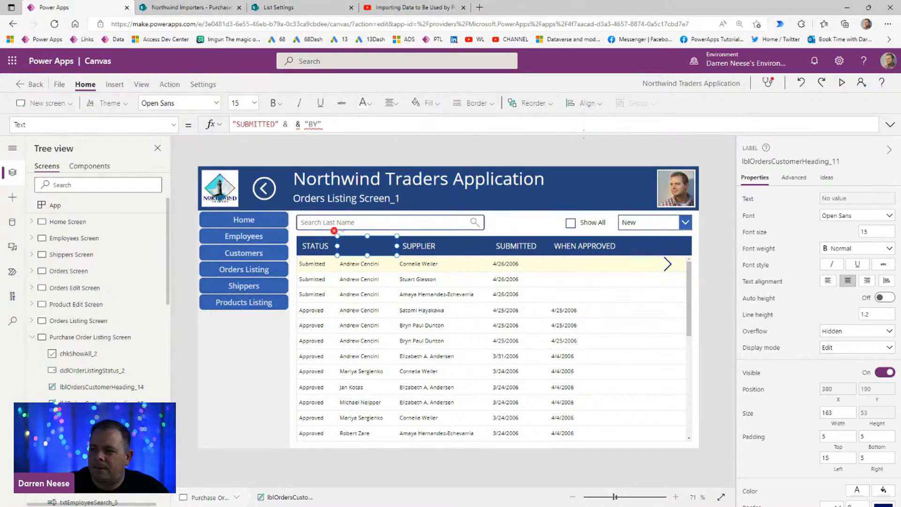
text(Char()
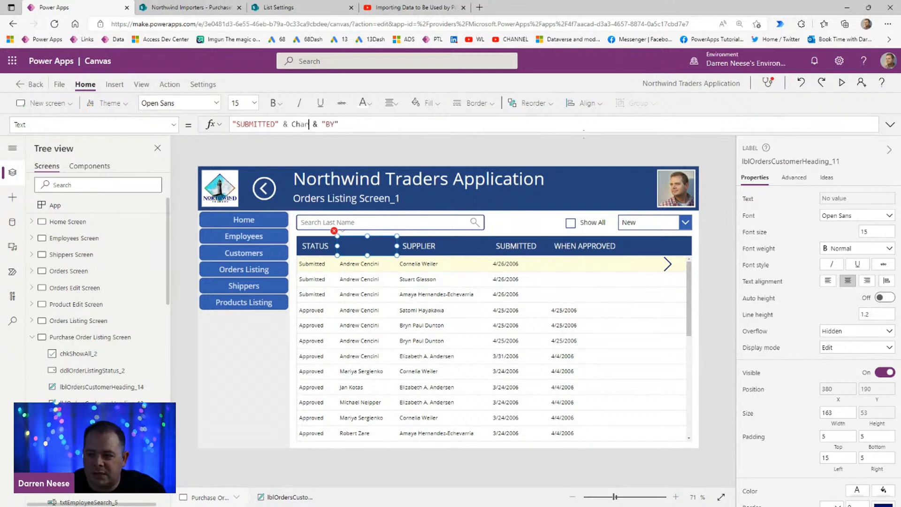
text(13)
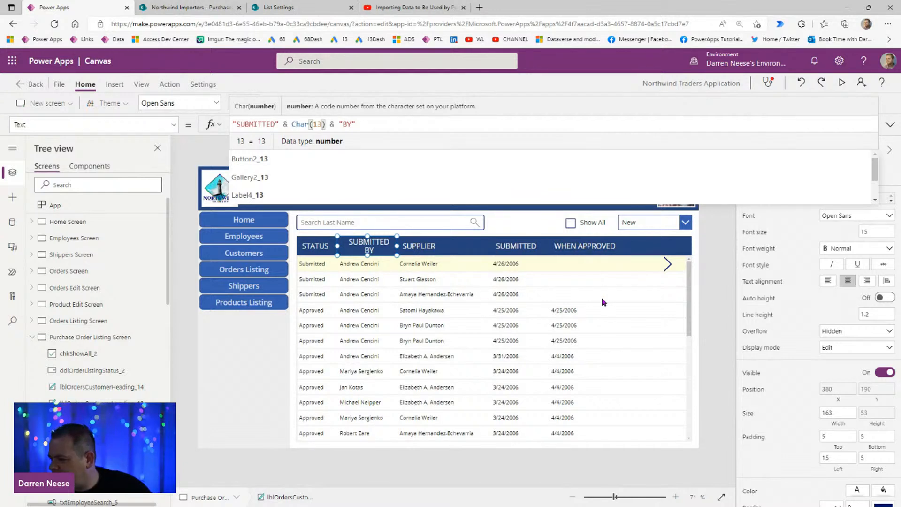
click(831, 459)
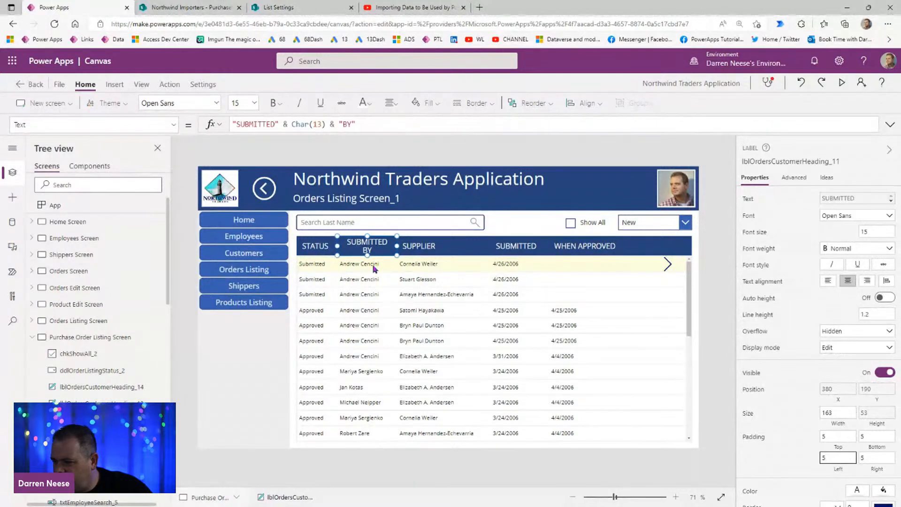
Step: Set the font size of all five column headings to 12
shift+click(318, 249)
shift+click(425, 249)
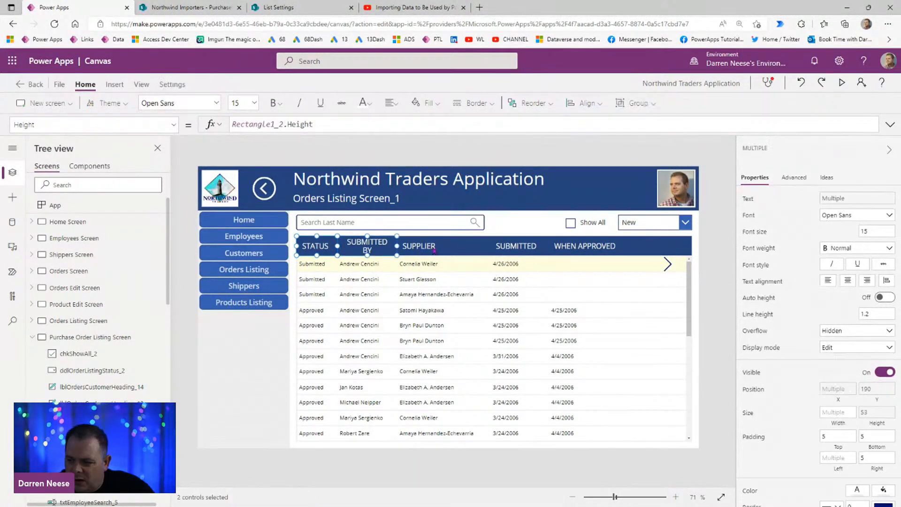
shift+click(526, 248)
shift+click(584, 246)
click(872, 230)
text(12)
key(Return)
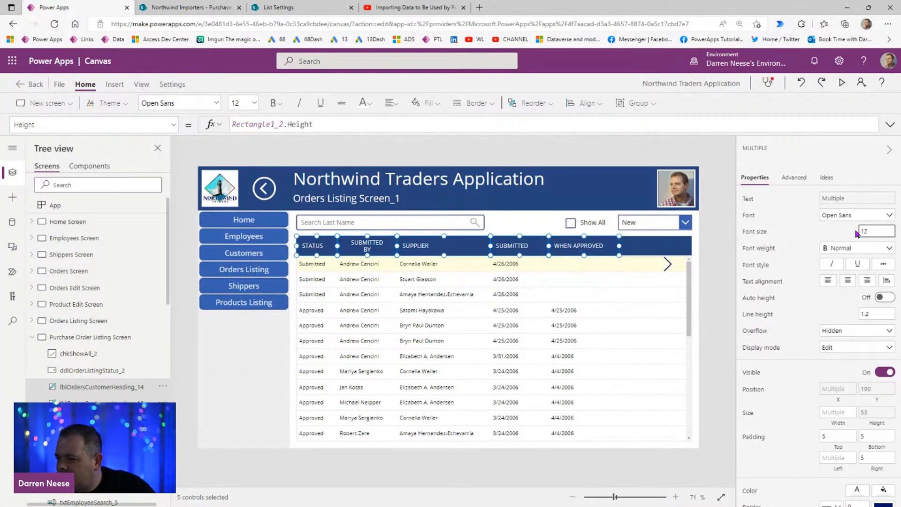
Step: Narrow the two-line SUBMITTED BY heading slightly so that the columns beside it move closer
click(714, 286)
click(368, 245)
drag(395, 246, 385, 246)
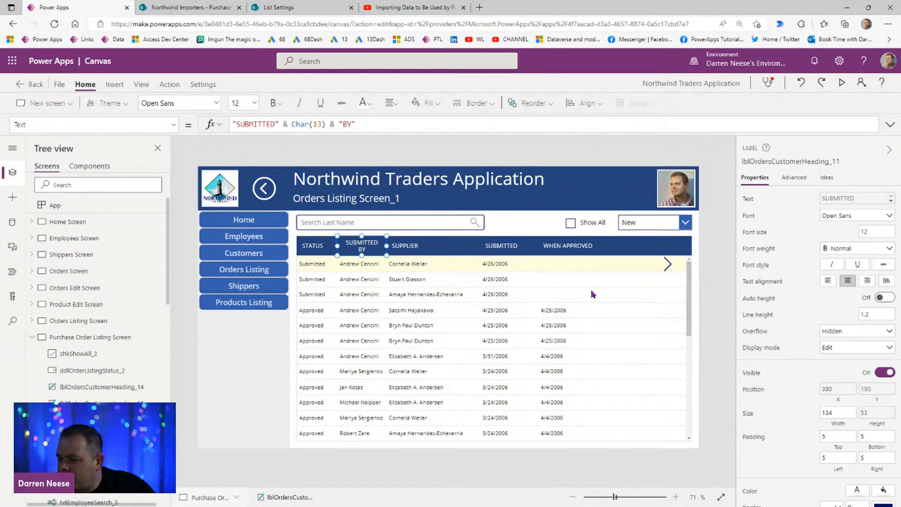
drag(386, 246, 398, 247)
Step: Set the left padding of the SUBMITTED and WHEN APPROVED headings to 5
click(514, 254)
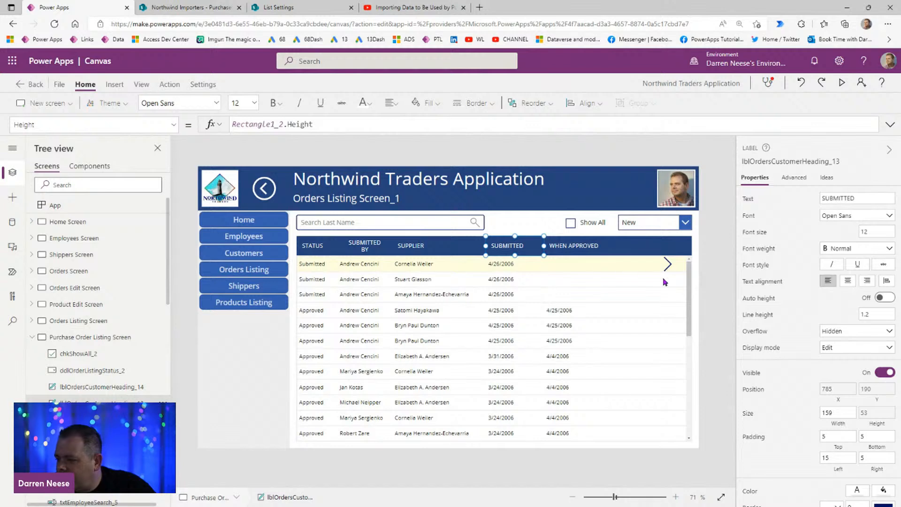
shift+click(580, 246)
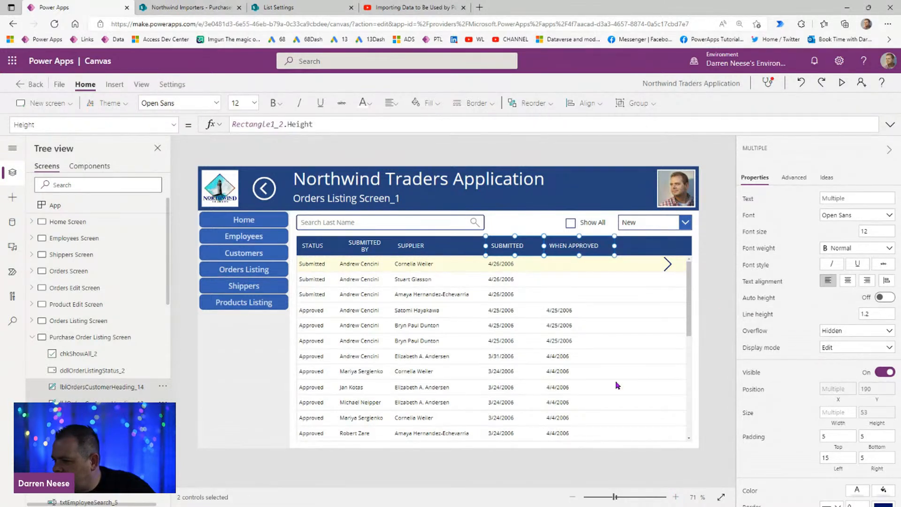
click(839, 457)
text(5)
click(683, 303)
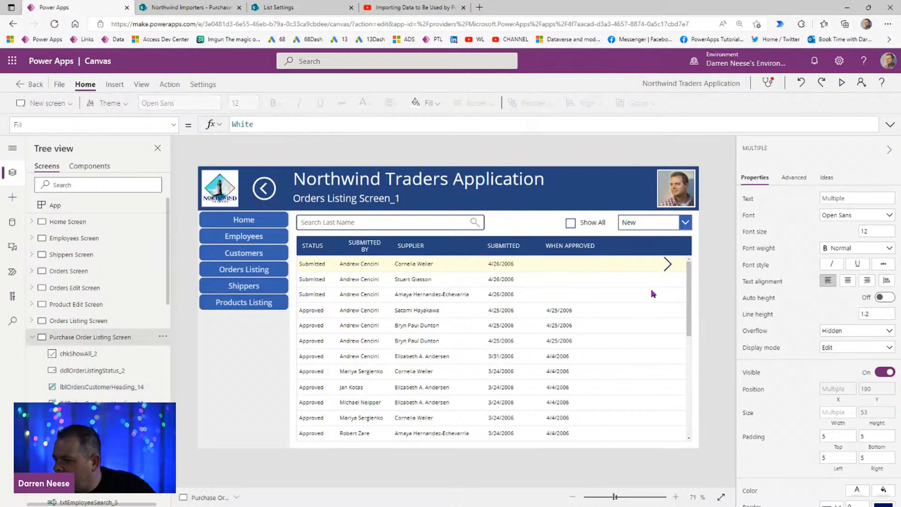
Step: Narrow the SUBMITTED heading to fit its text and the WHEN APPROVED heading to about 149 wide
click(538, 246)
drag(543, 245, 524, 246)
click(558, 249)
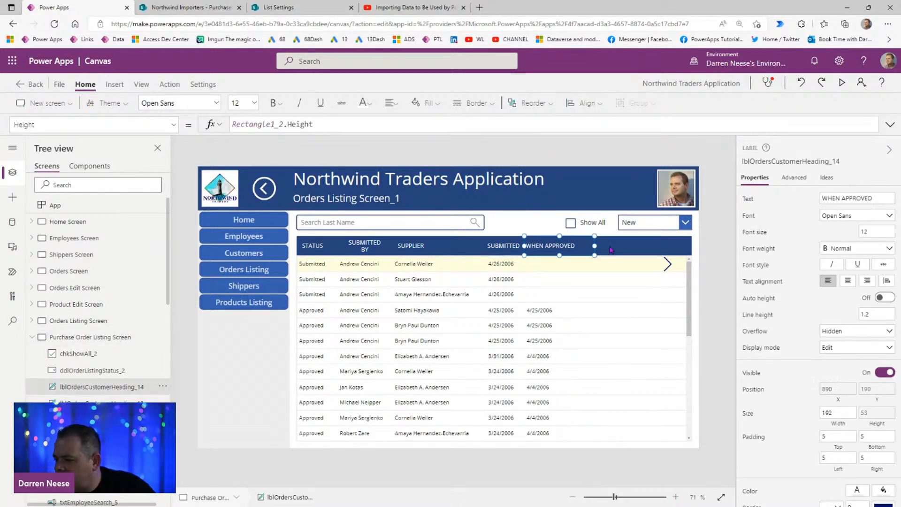
drag(597, 246, 578, 246)
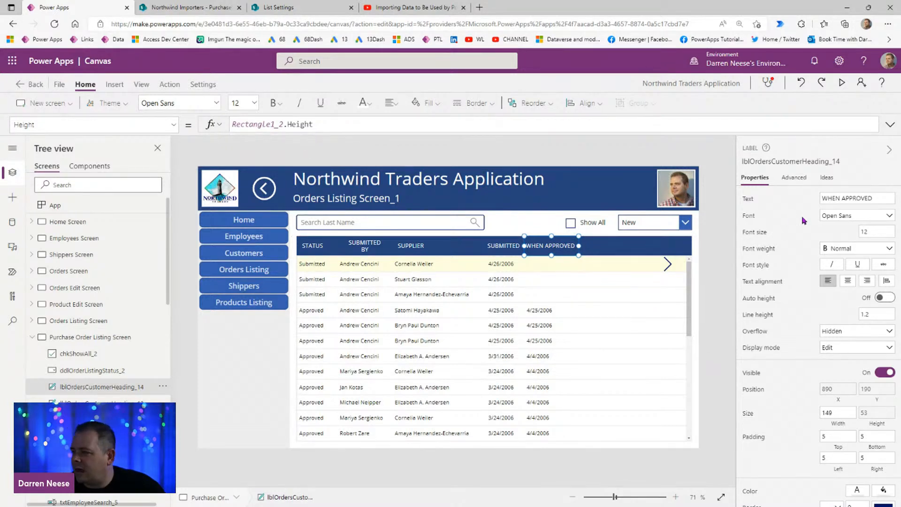
Step: Split the WHEN APPROVED heading over two lines with the formula "WHEN" & Char(13) & "APPROVED" and centre its text
click(749, 199)
click(252, 123)
text(" & )
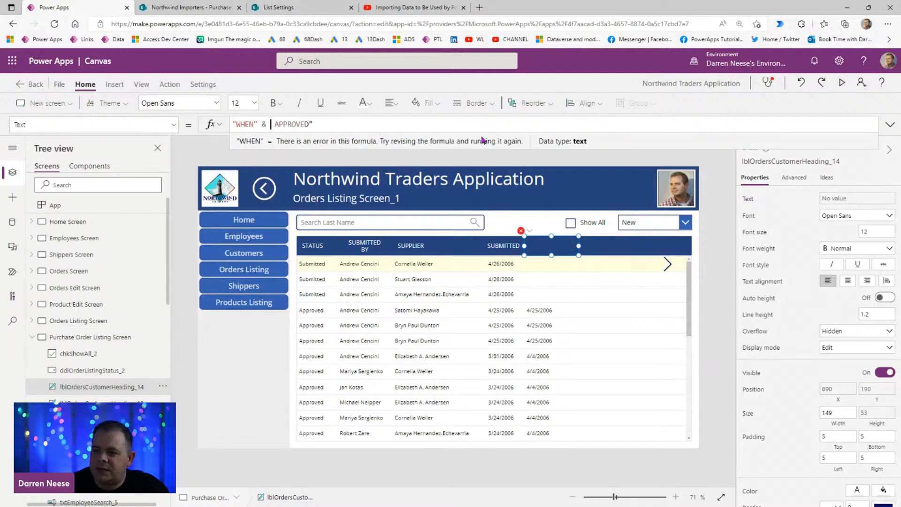
text(Char(13) & ")
key(Delete)
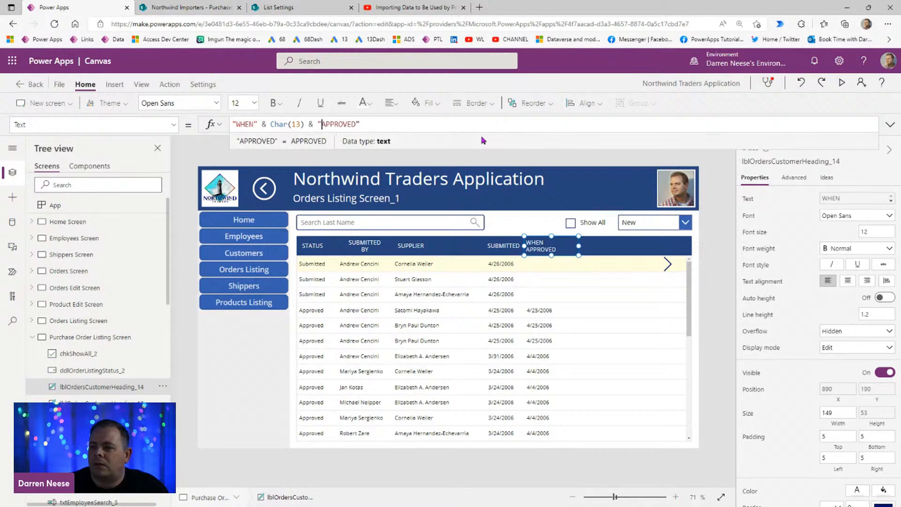
click(848, 281)
click(499, 252)
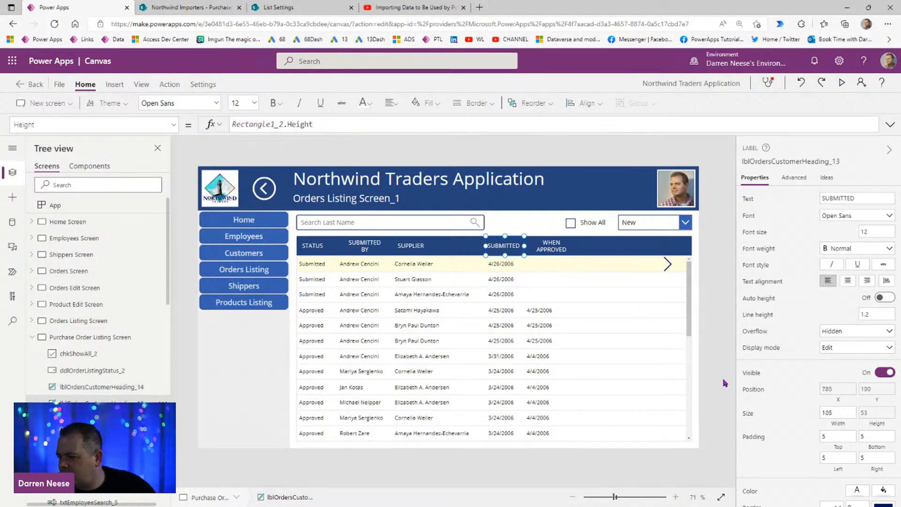
click(709, 355)
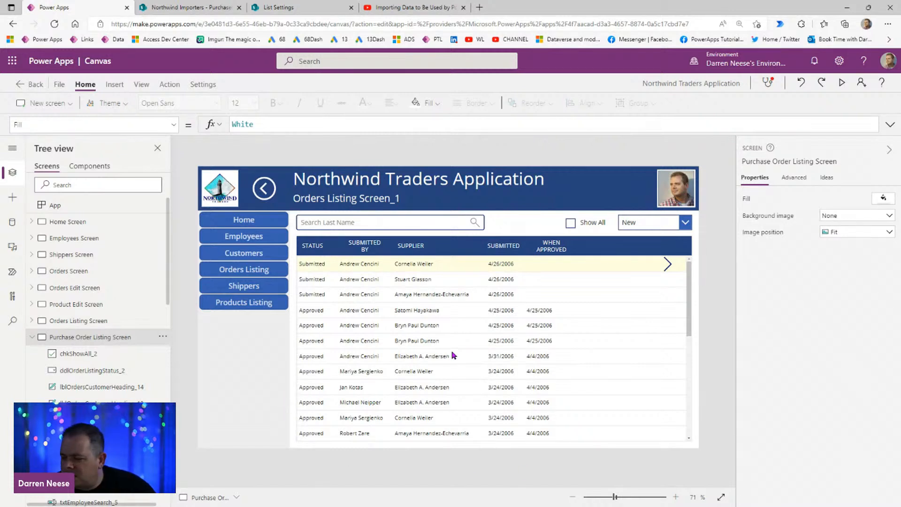
Step: Refresh the Purchase Order Listing Screen's title by switching to the Orders Listing Screen and back, and copy the screen's name
click(91, 322)
click(93, 342)
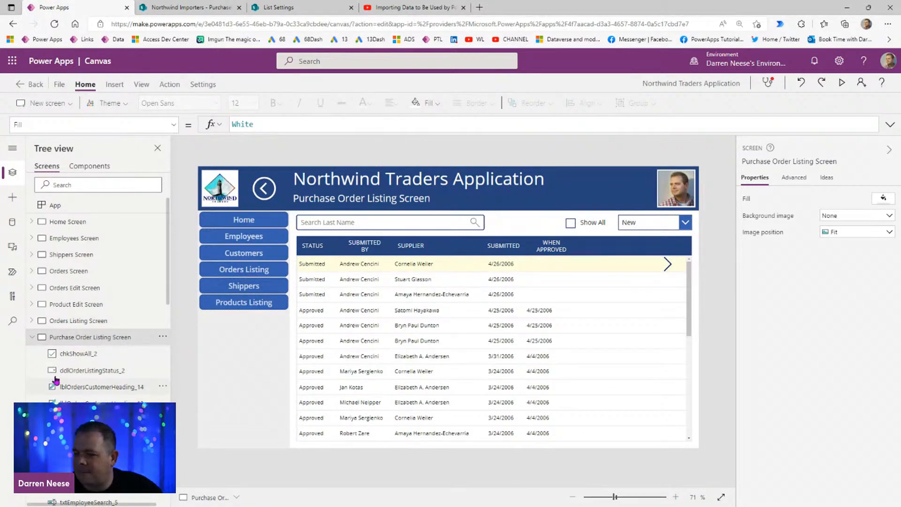
click(786, 161)
key(ctrl+c)
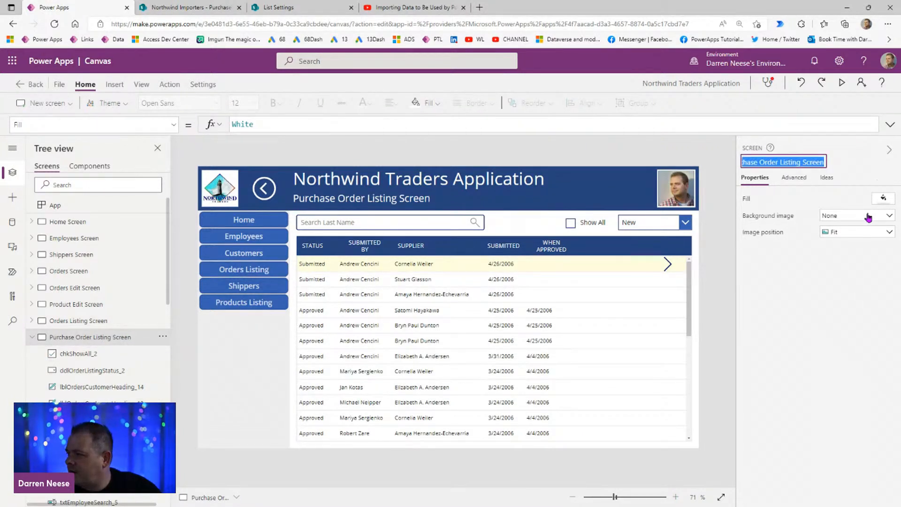
Step: In the App object's OnStart formula, paste the copied screen name as the comment //Purchase Order Listing Screen below the last gblMenu record
click(84, 207)
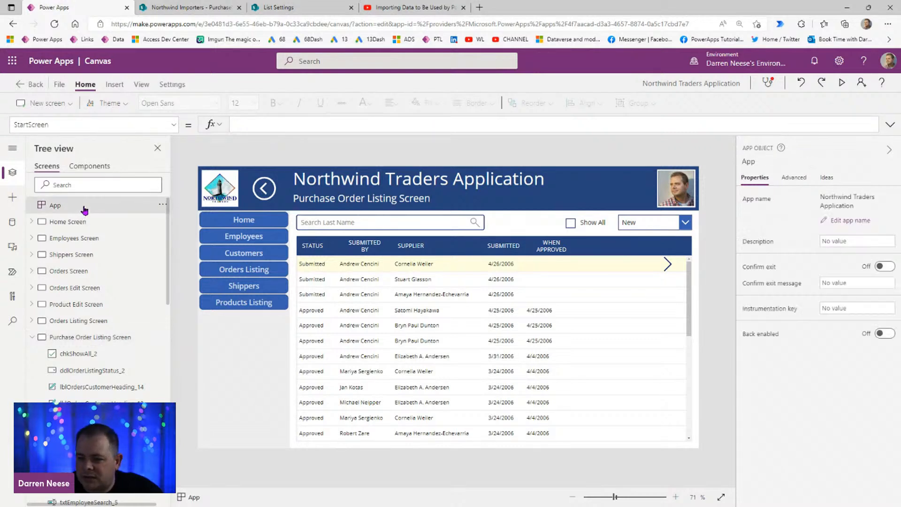
click(121, 126)
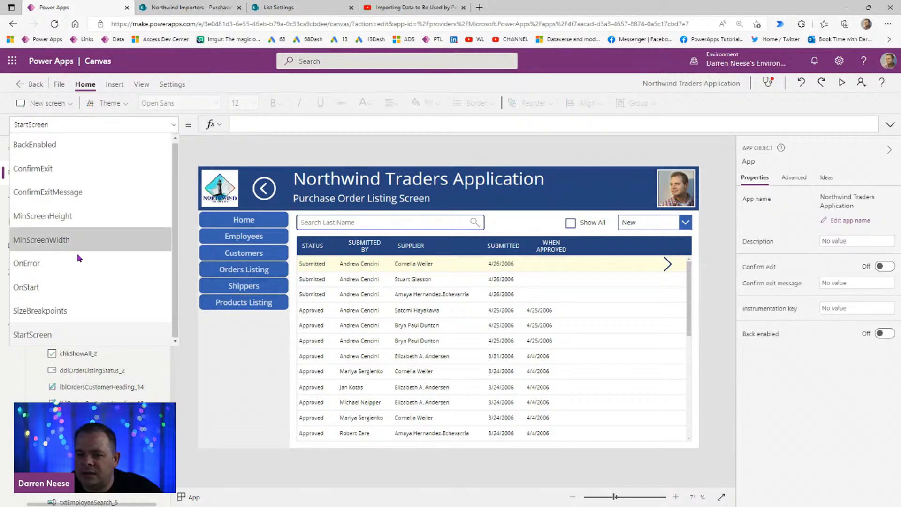
click(77, 286)
click(891, 124)
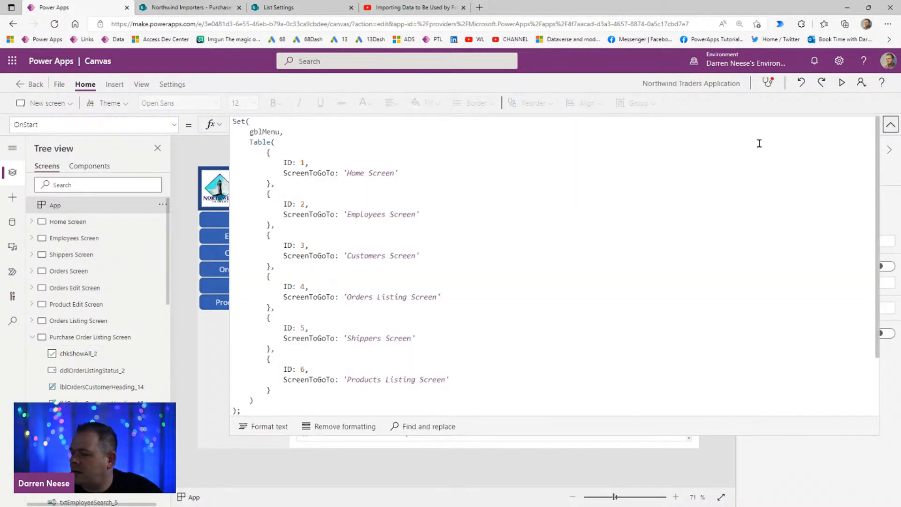
scroll(515, 356, down, 2)
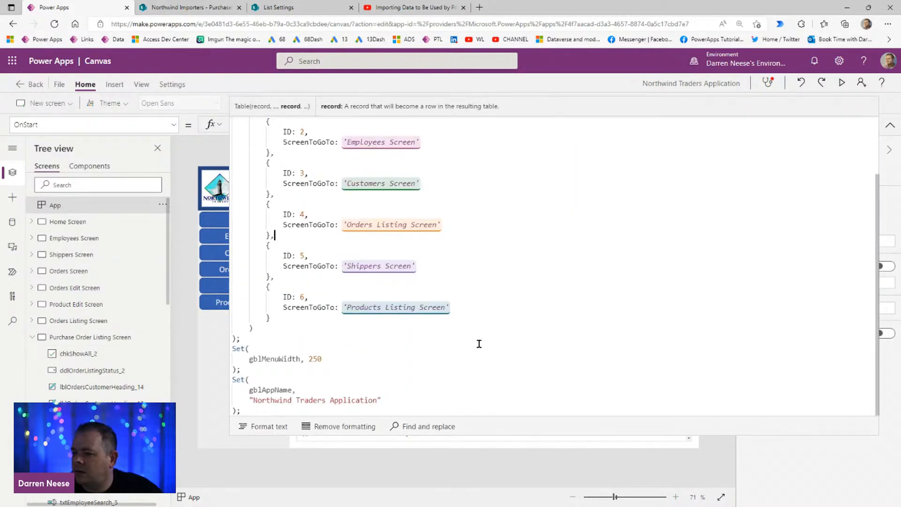
click(285, 314)
key(Return)
key(Return)
key(Return)
key(ctrl+v)
key(Home)
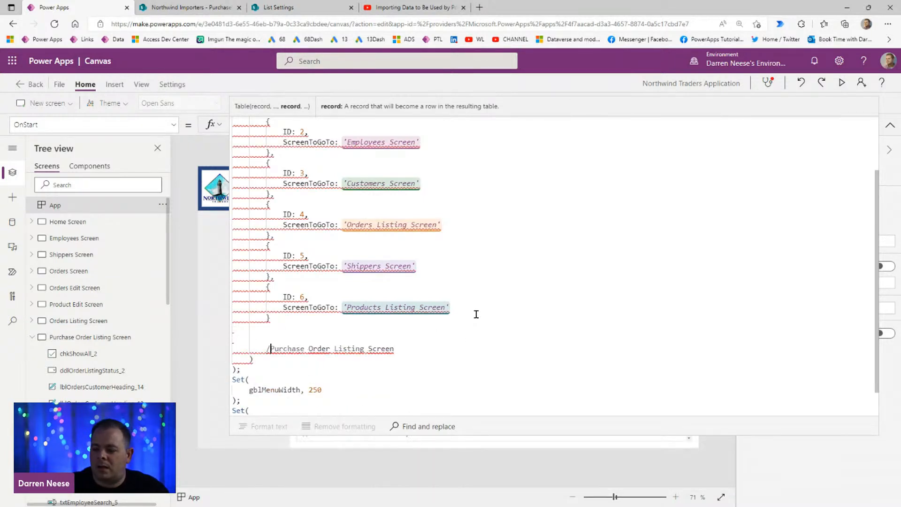
text(//)
Step: Duplicate the Products Listing Screen record in the gblMenu table and set the copy's ID to 7
drag(301, 316, 276, 278)
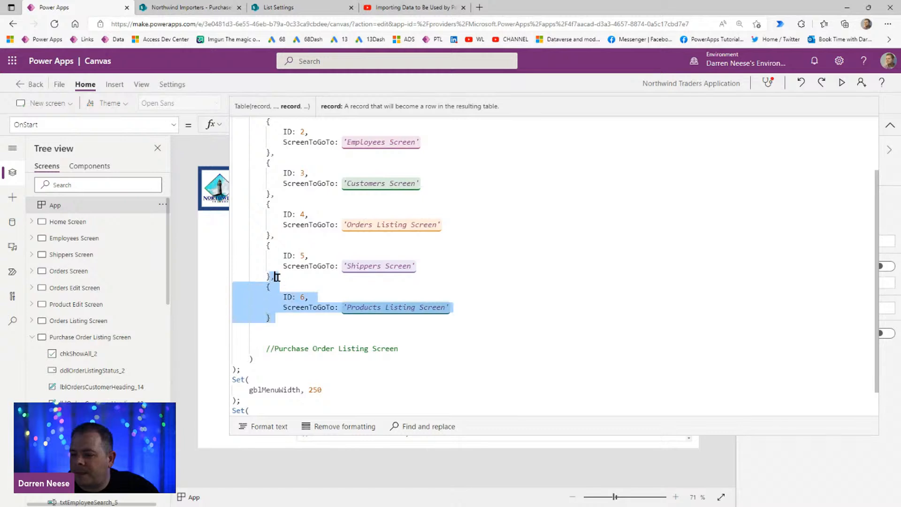
key(ctrl+c)
key(Right)
key(ctrl+v)
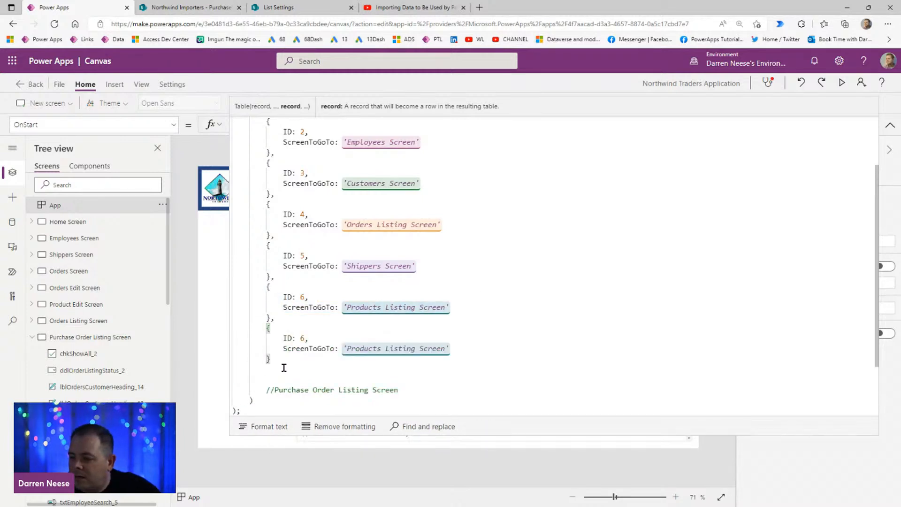
double_click(301, 338)
text(7)
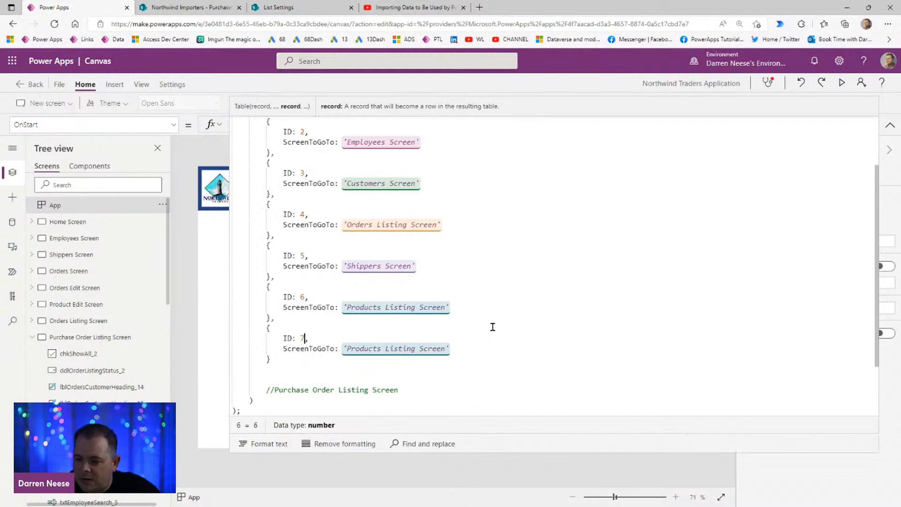
Step: Set record 7's ScreenToGoTo to 'Purchase Order Listing Screen' using the name cut from the comment, and delete the leftover comment line
drag(401, 390, 276, 390)
key(BackSpace)
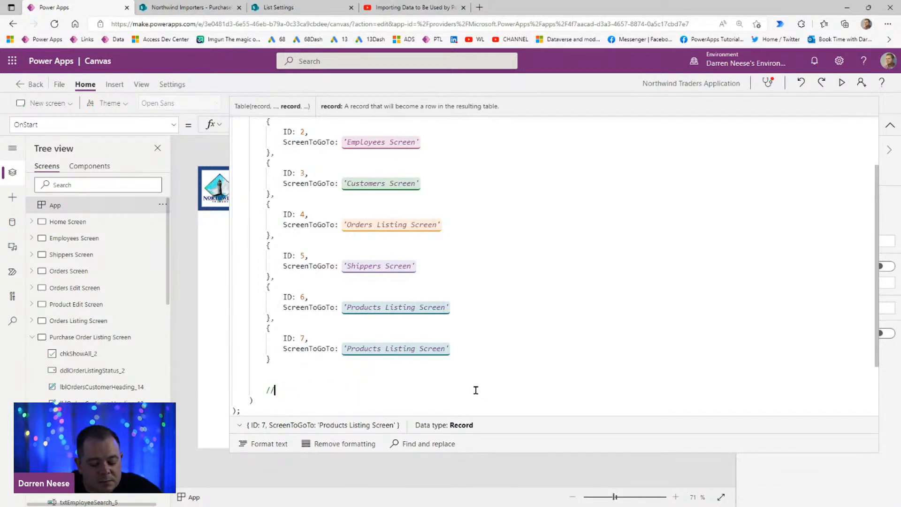
click(346, 348)
key(ctrl+shift+Right)
key(ctrl+shift+Right)
key(ctrl+shift+Right)
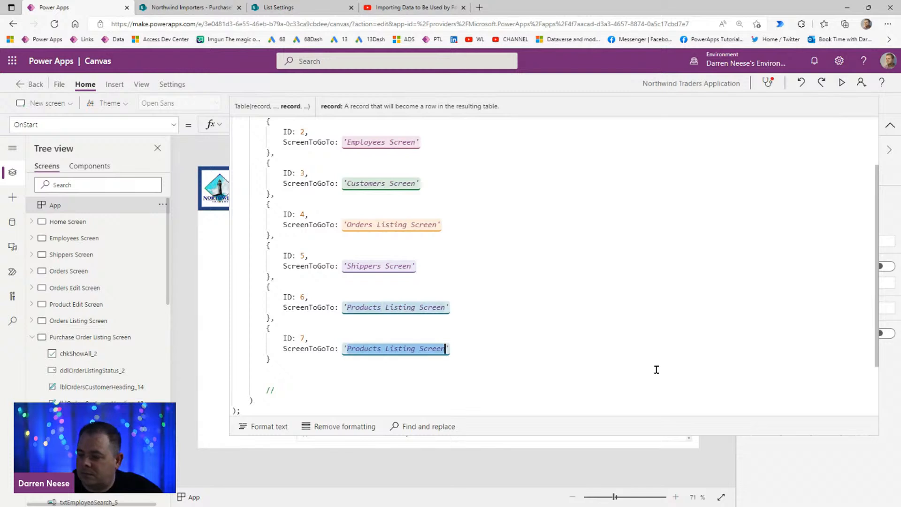
key(ctrl+v)
drag(310, 386, 325, 363)
key(BackSpace)
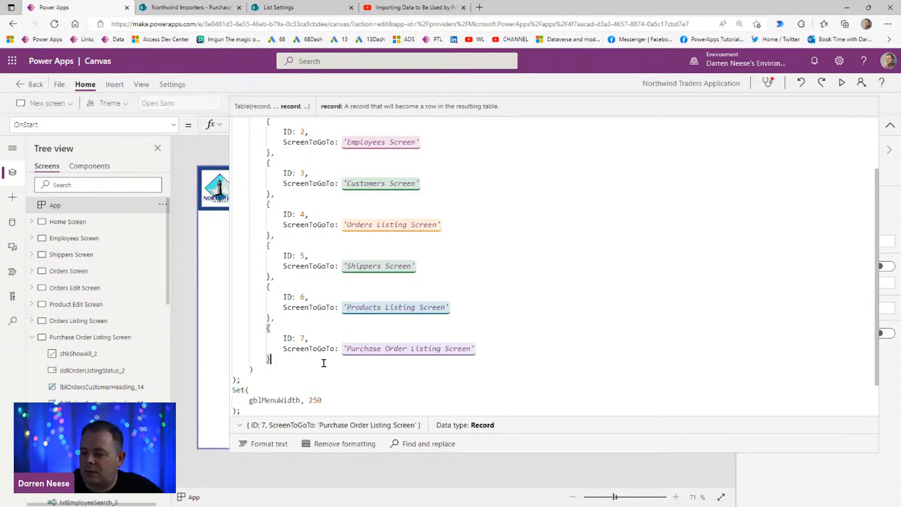
key(Down)
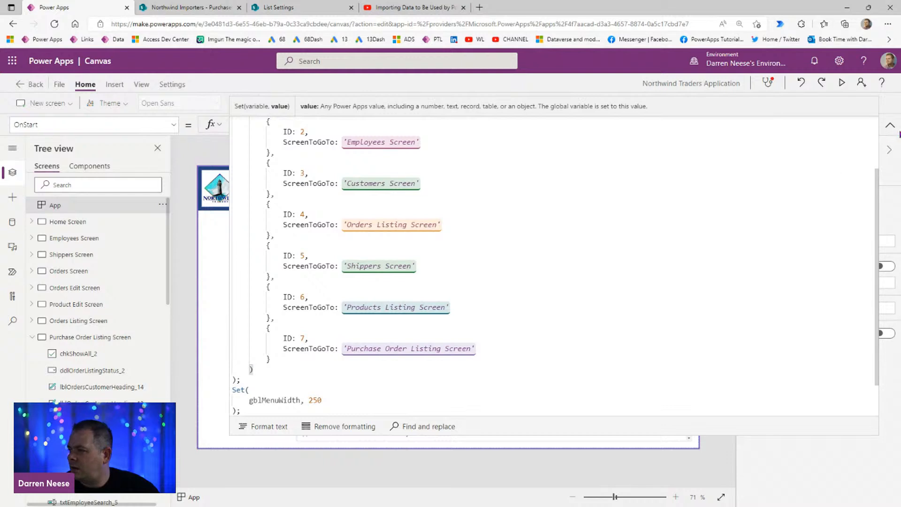
Step: Collapse the formula editor and run the App object's OnStart to rebuild the navigation menu
click(891, 125)
click(162, 206)
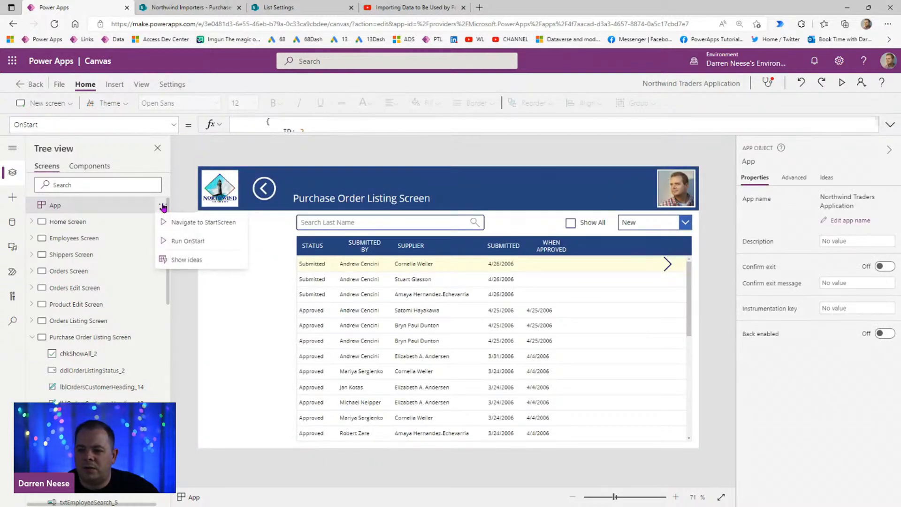
click(203, 243)
Step: Preview the app and try the Products Listing and Purchase Order Listing menu buttons
click(841, 83)
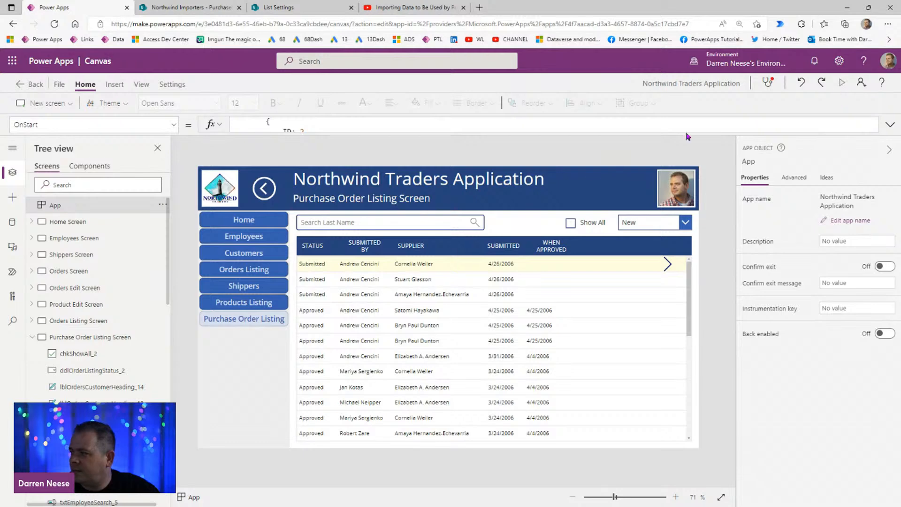
click(155, 282)
click(146, 314)
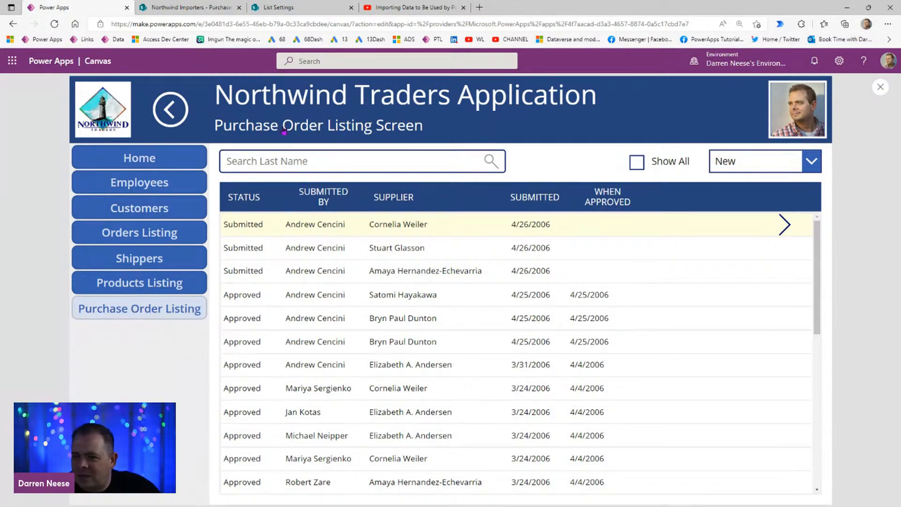
key(Escape)
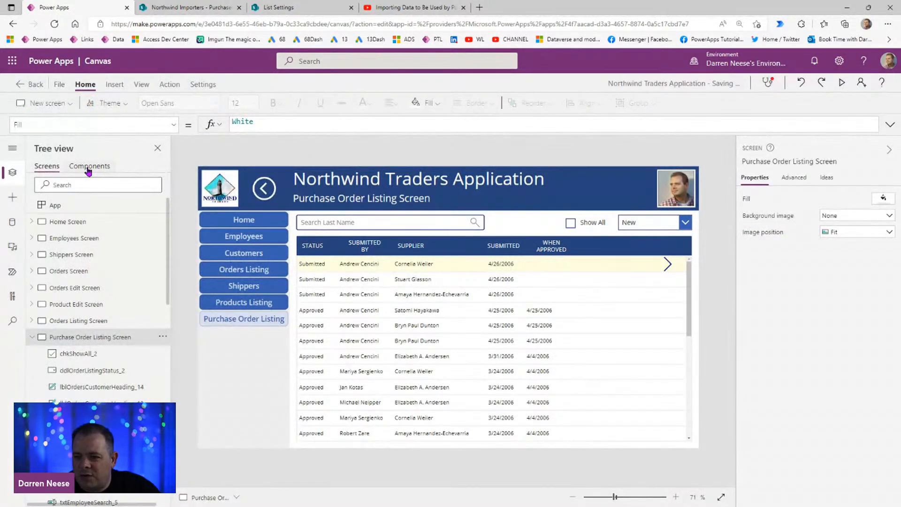
Step: Set the font size of Button1 in the compMenu component's gallery to 13 and return to the app's screens
click(89, 167)
click(463, 149)
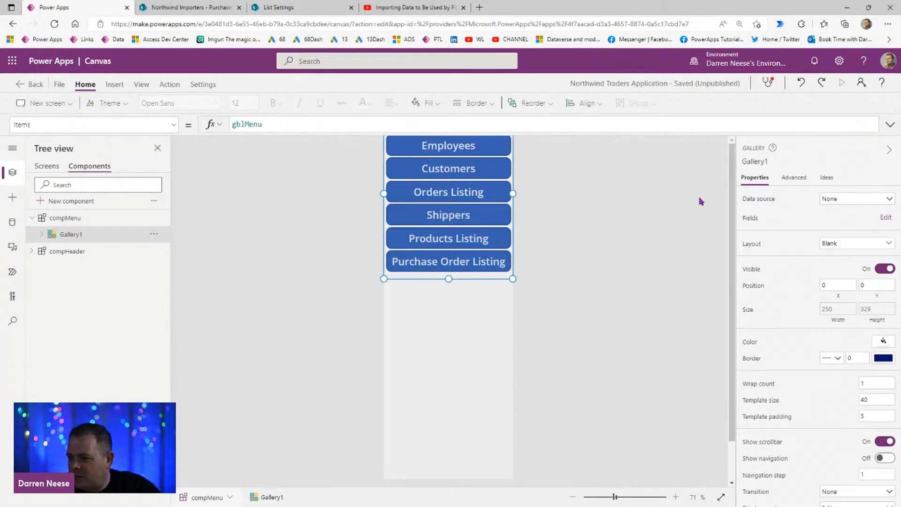
click(629, 316)
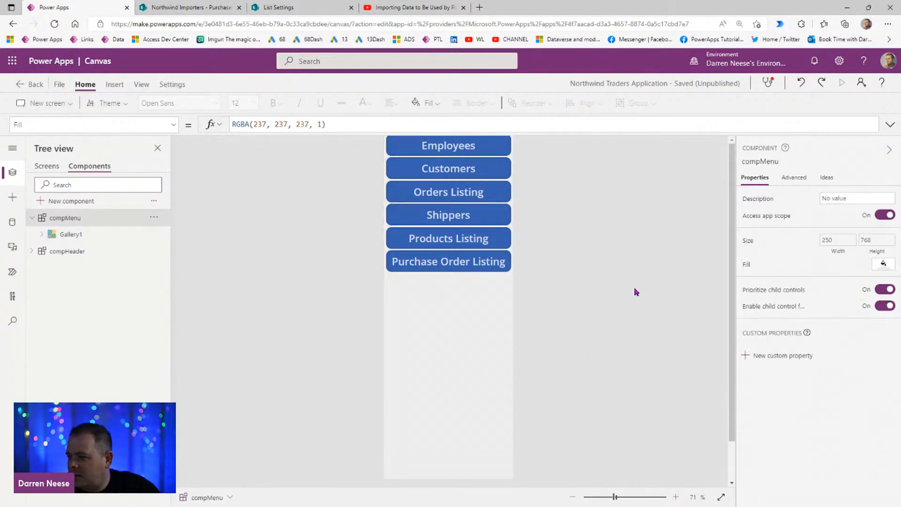
click(448, 149)
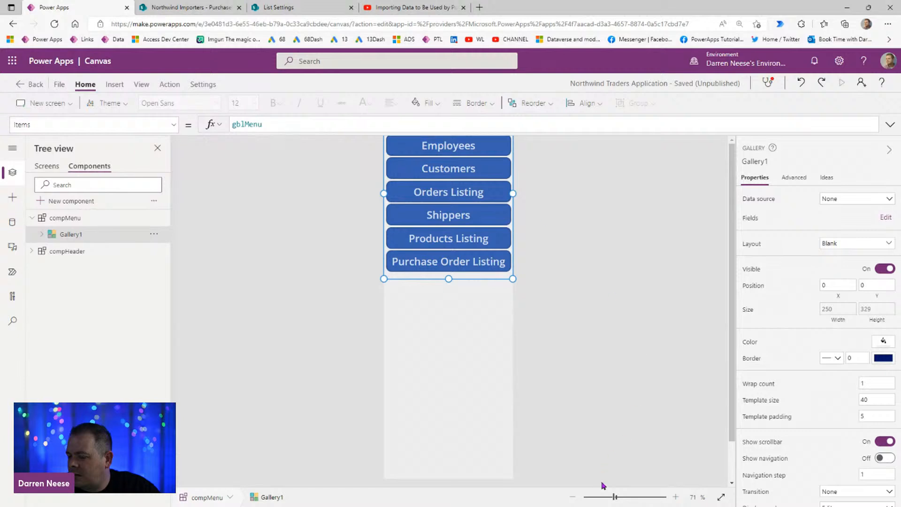
drag(615, 502, 617, 502)
click(41, 234)
click(80, 251)
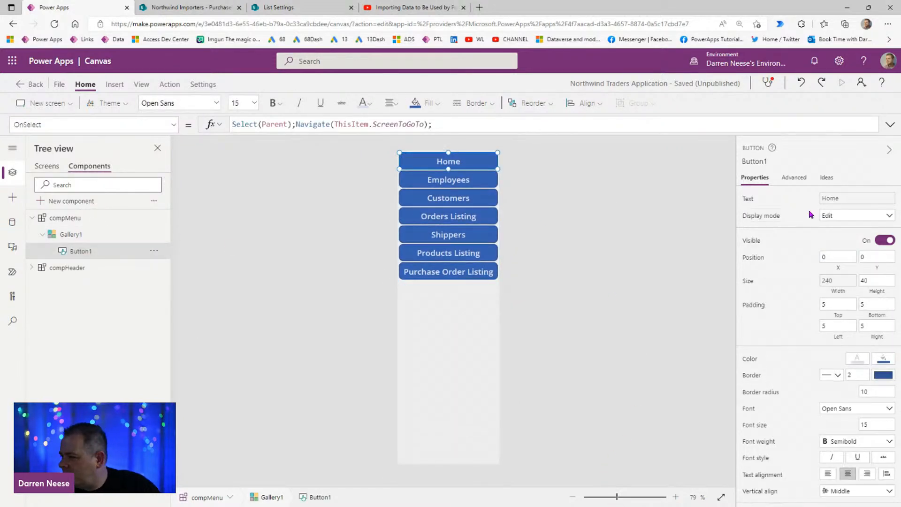
click(885, 424)
text(13)
click(42, 167)
drag(618, 502, 616, 497)
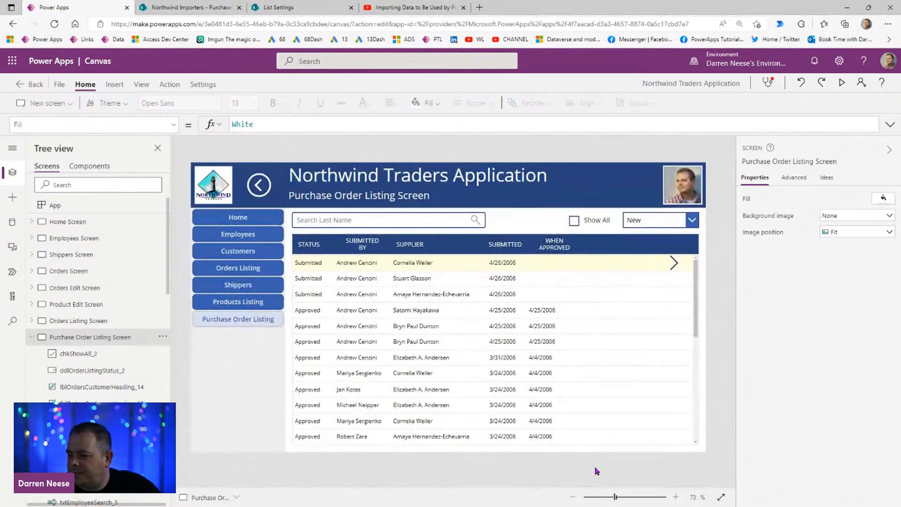
Step: Collapse the Purchase Order Listing Screen's controls and duplicate the Orders Edit Screen
click(31, 337)
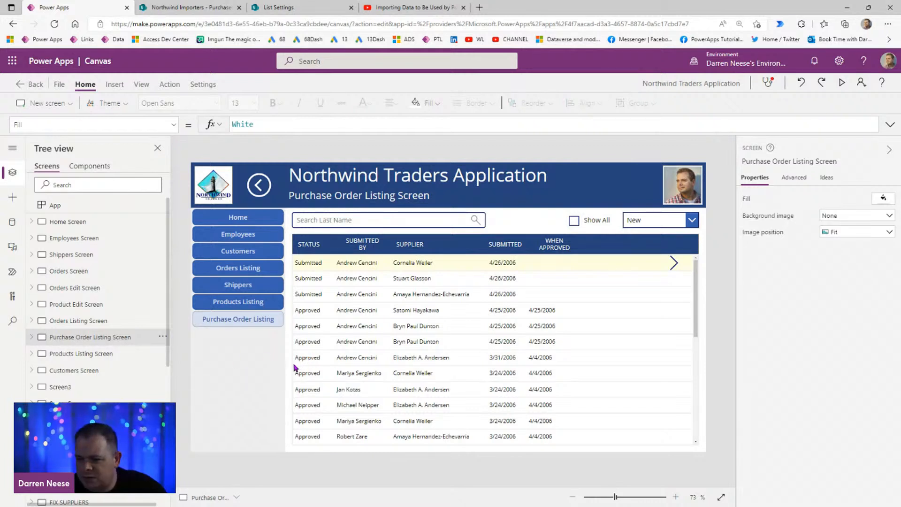
click(117, 322)
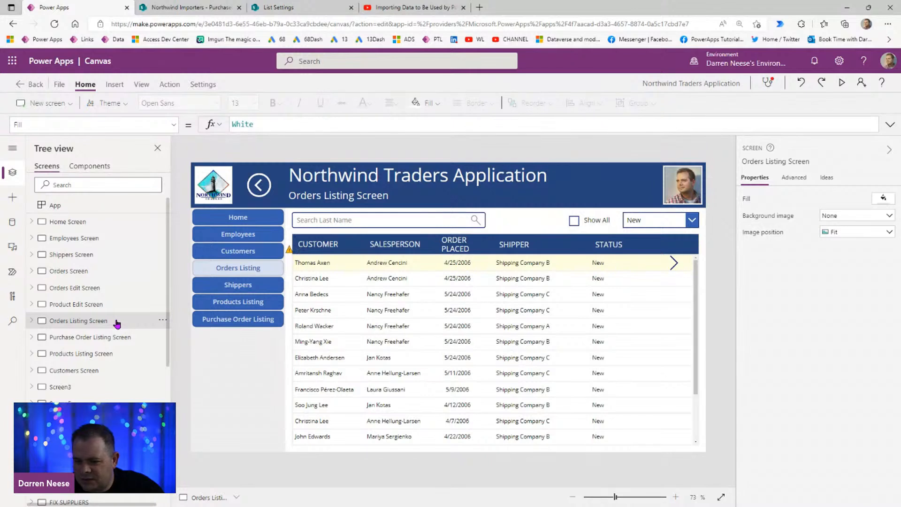
alt+click(674, 266)
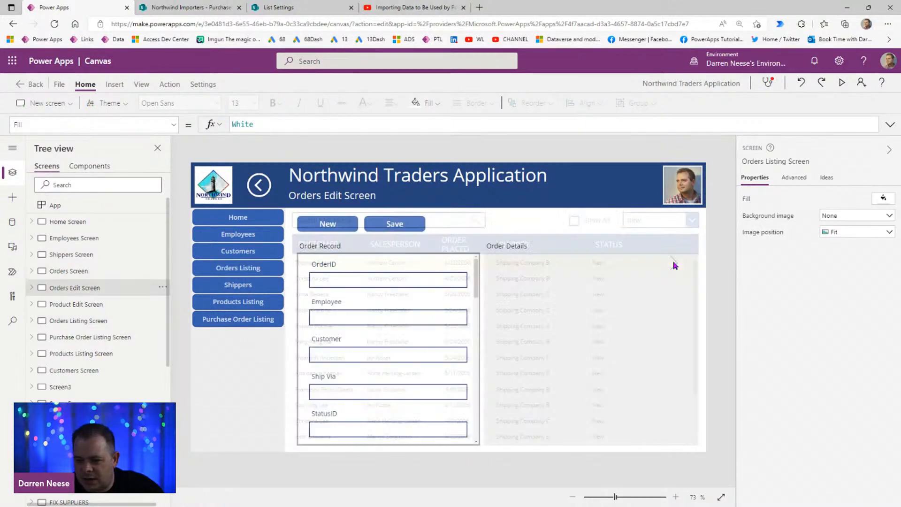
click(161, 289)
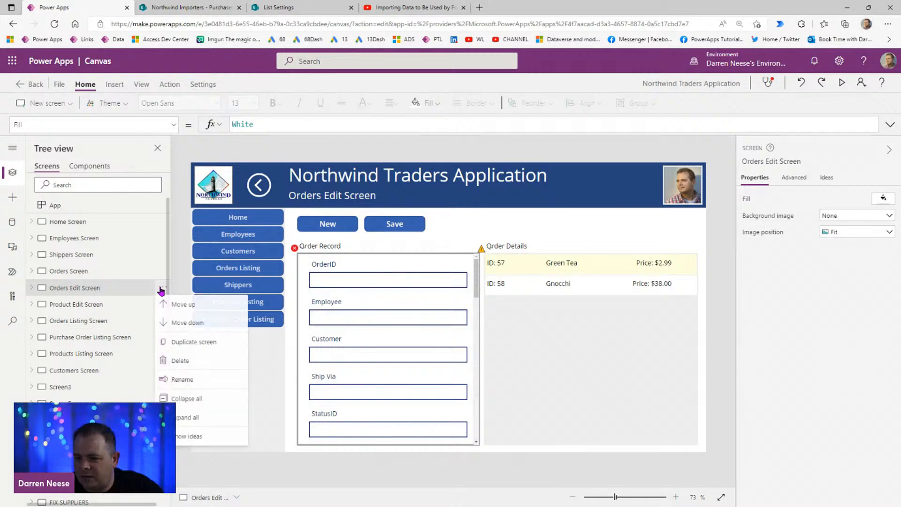
click(204, 349)
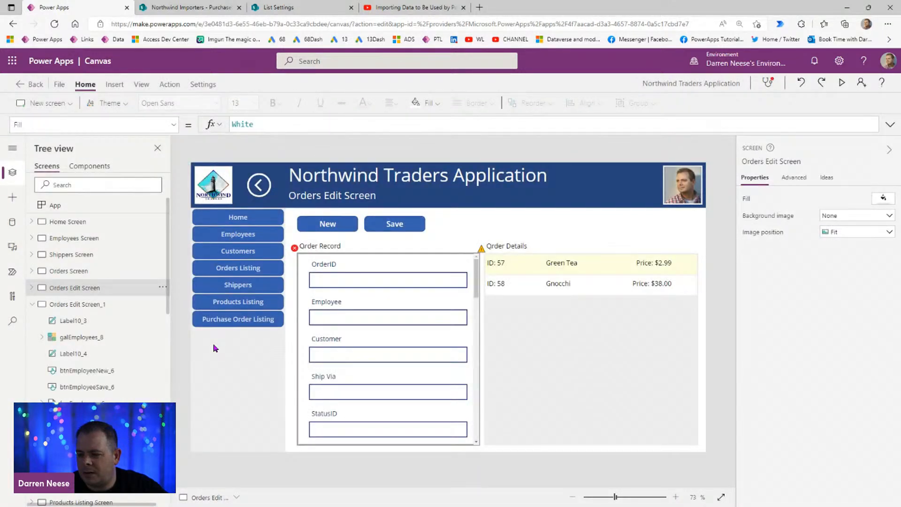
Step: Collapse Orders Edit Screen_1 and move it down the screen order to directly below the Purchase Order Listing Screen
click(32, 306)
click(161, 308)
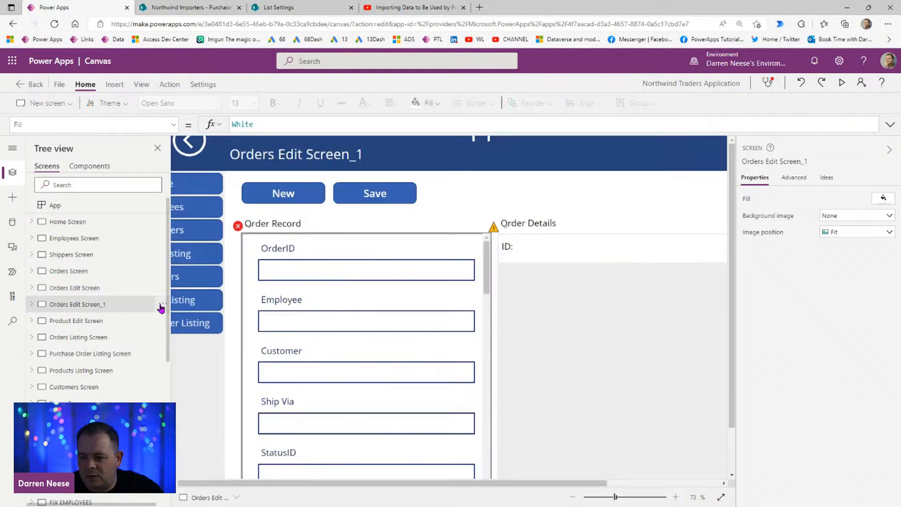
click(161, 306)
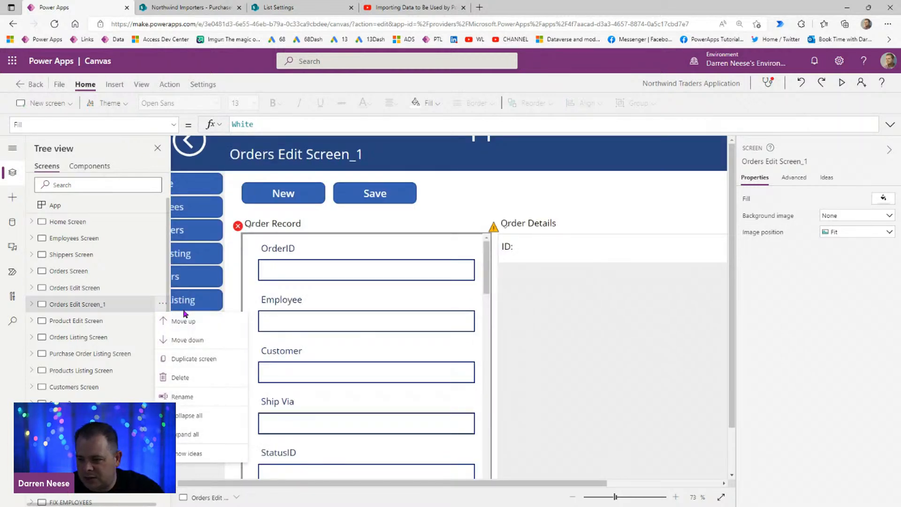
click(184, 343)
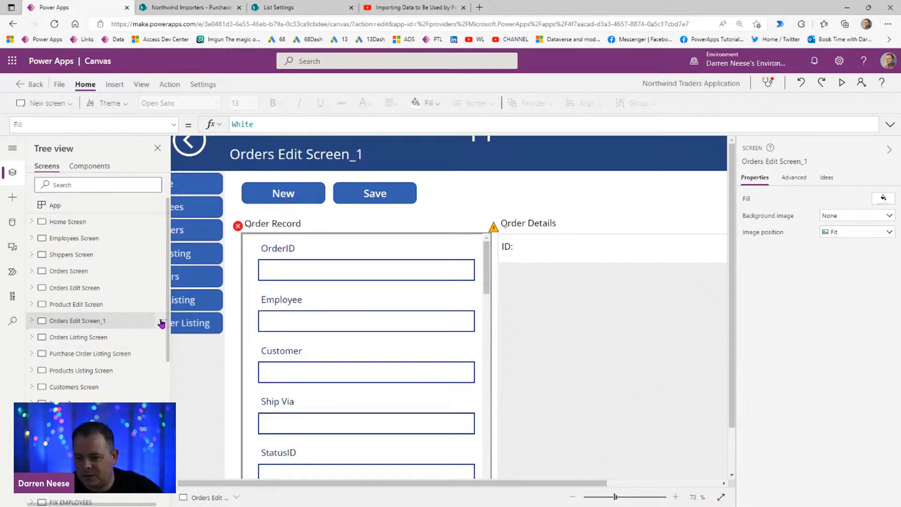
click(162, 321)
click(187, 357)
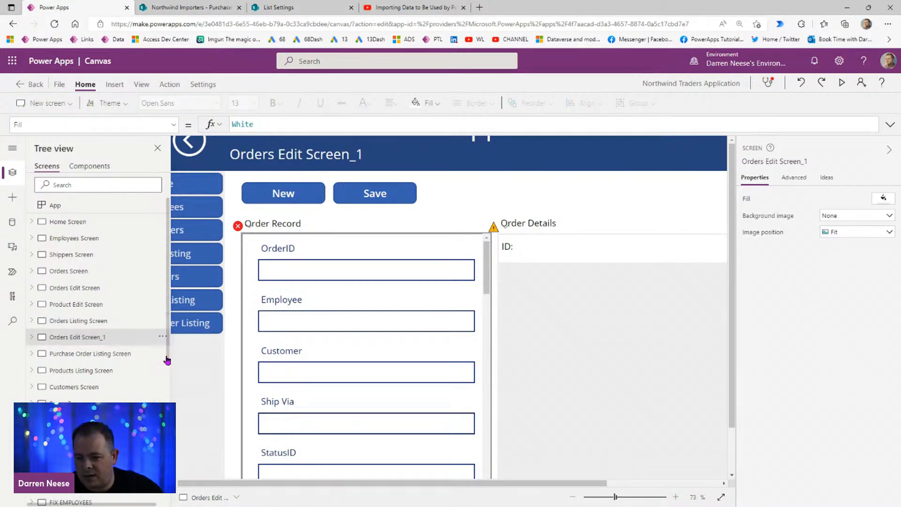
click(162, 337)
click(189, 372)
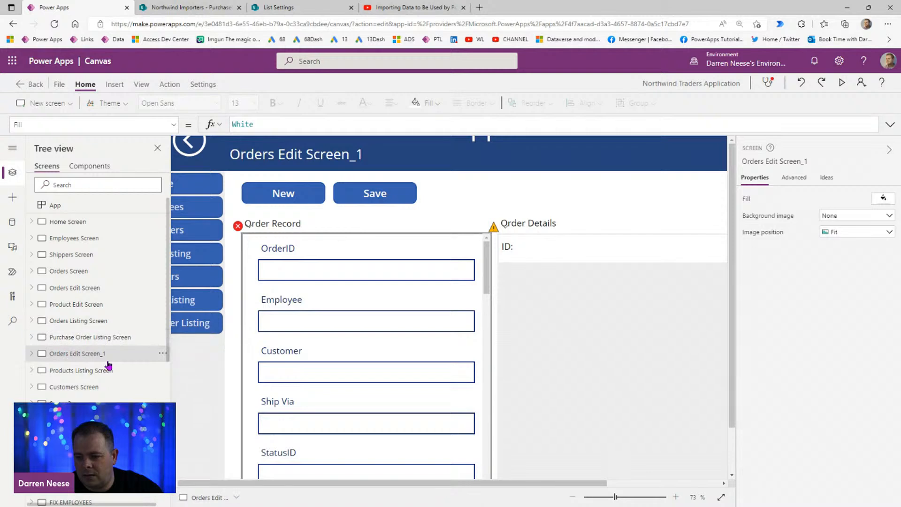
Step: Rename the duplicated screen Orders Edit Screen_1 as Purchase Order Edit Screen
click(773, 161)
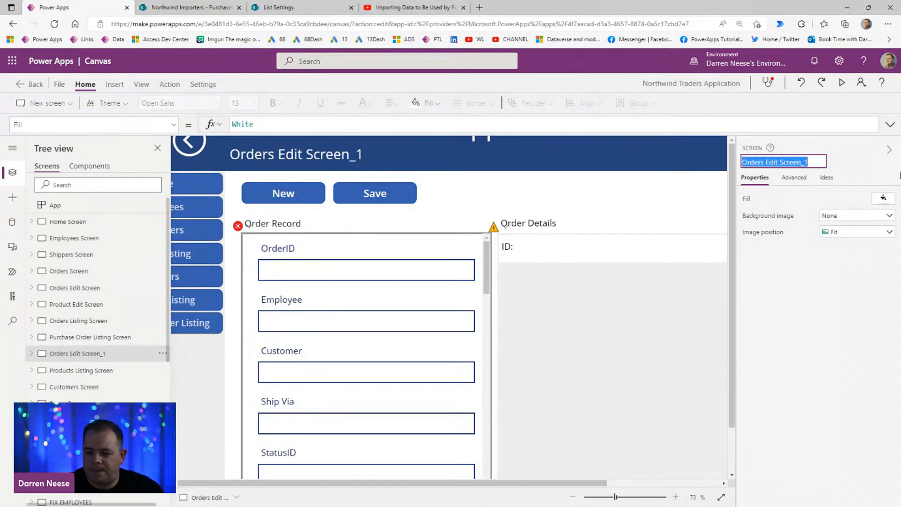
text(Purchase)
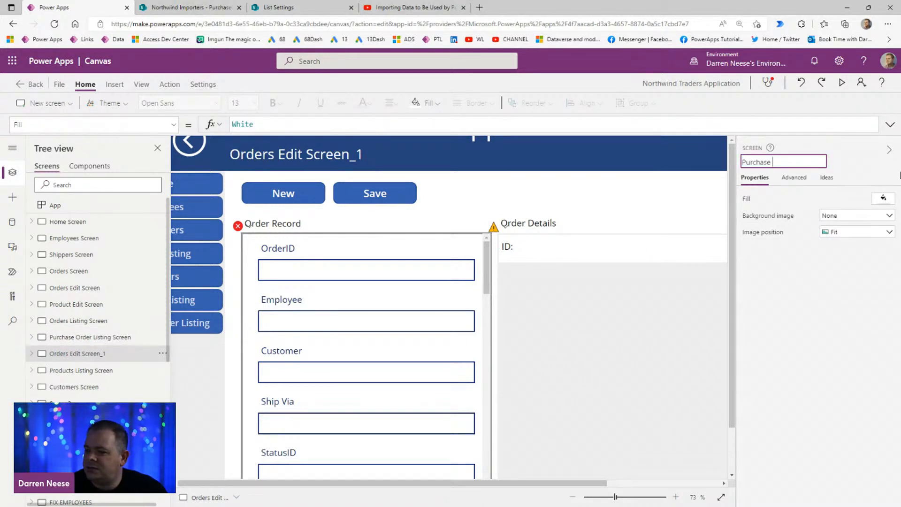
text( Order Edit Screen)
key(Return)
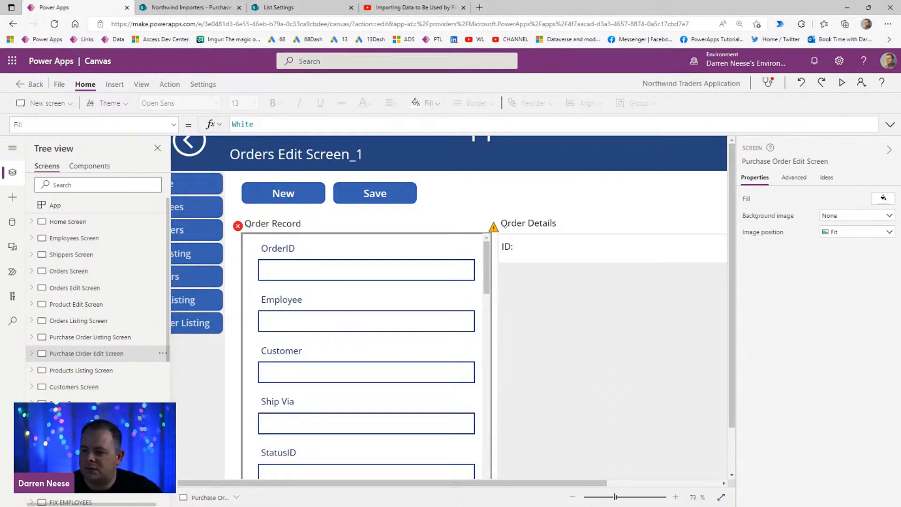
Step: Set the Order Record form's data source to PurchaseOrders and replace its data cards with ones from that list
drag(612, 497, 618, 500)
click(283, 244)
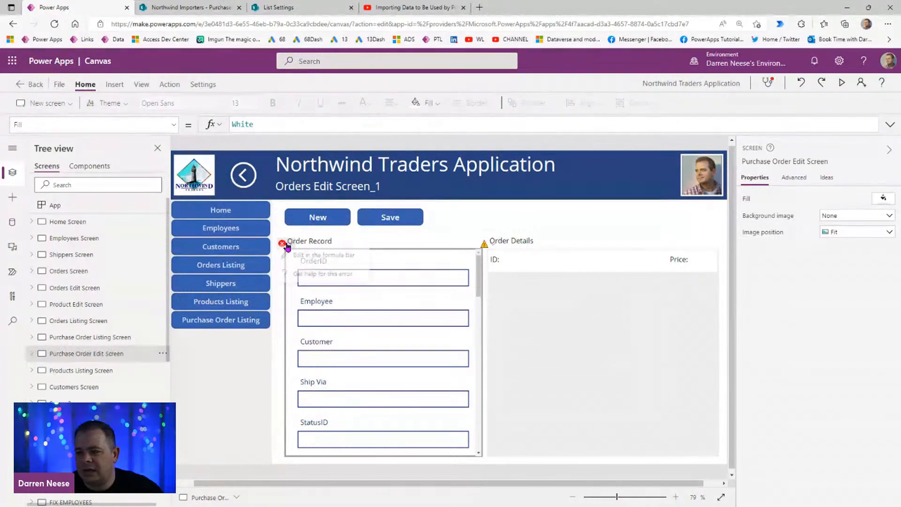
click(297, 260)
click(874, 201)
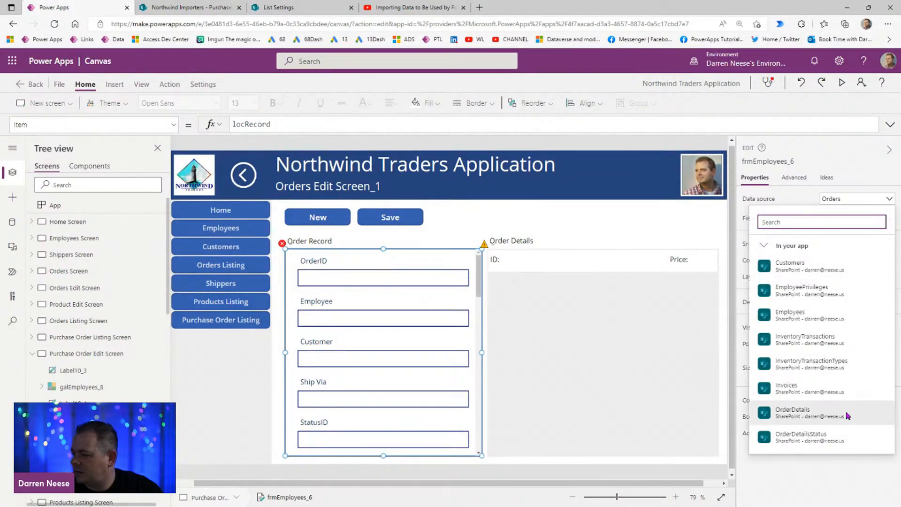
scroll(826, 408, down, 3)
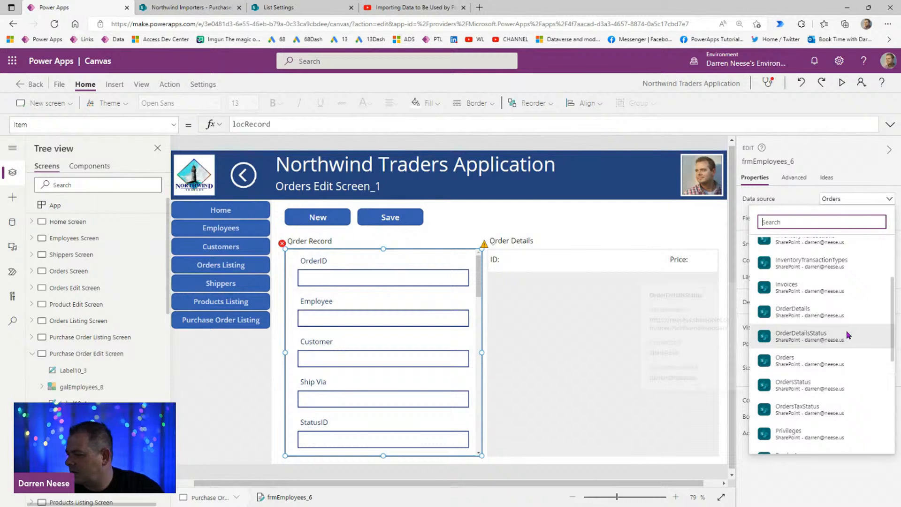
mouse_move(838, 407)
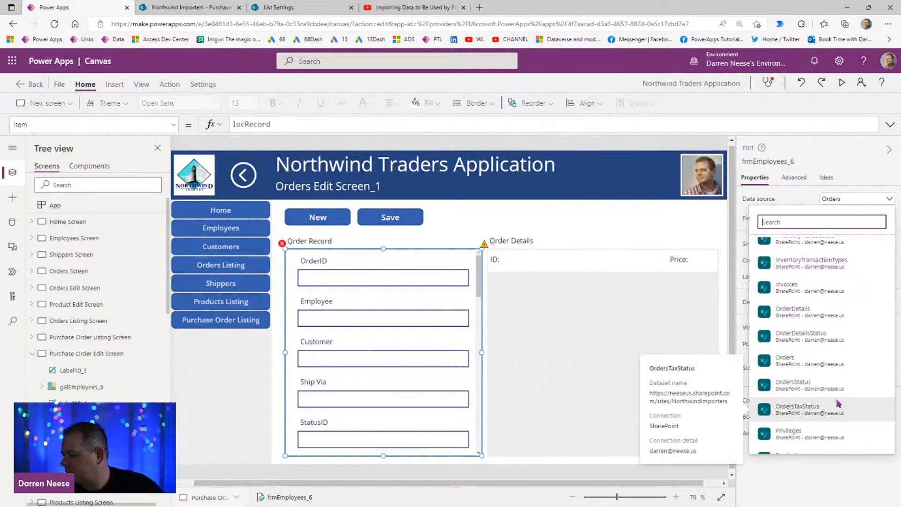
scroll(839, 404, down, 2)
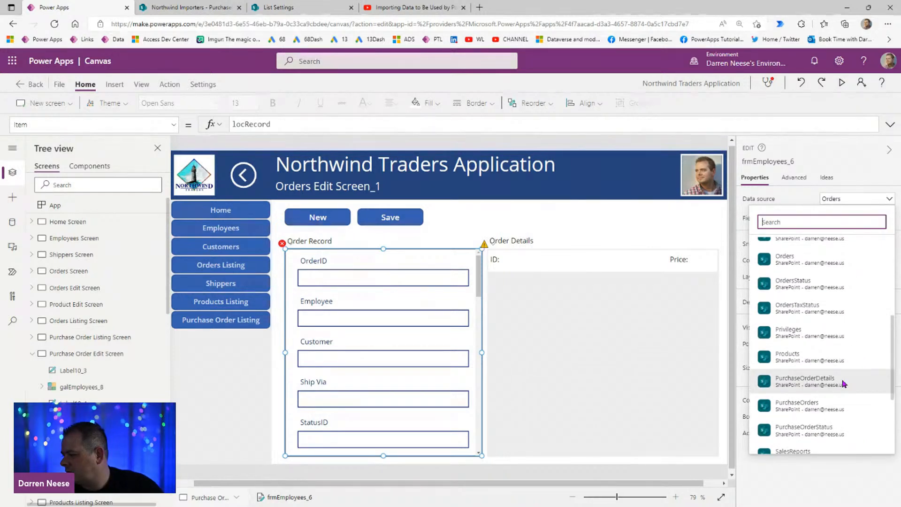
click(844, 410)
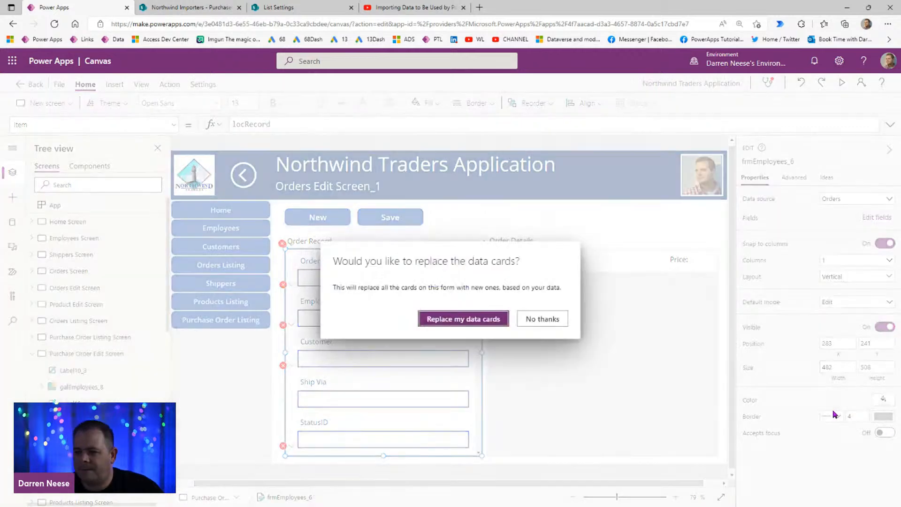
click(479, 318)
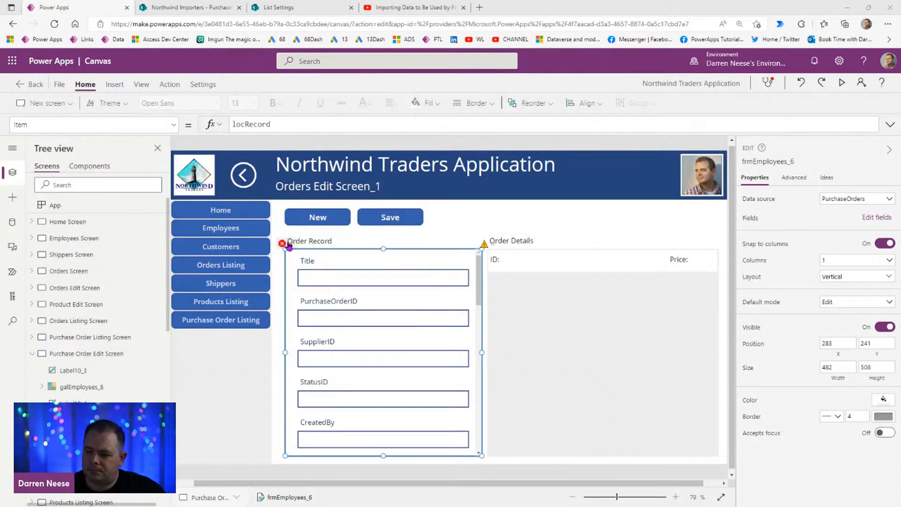
Step: Examine the form's Item formula and the OnSelect formula of the arrow icon in the Purchase Order Listing Screen's gallery
click(316, 259)
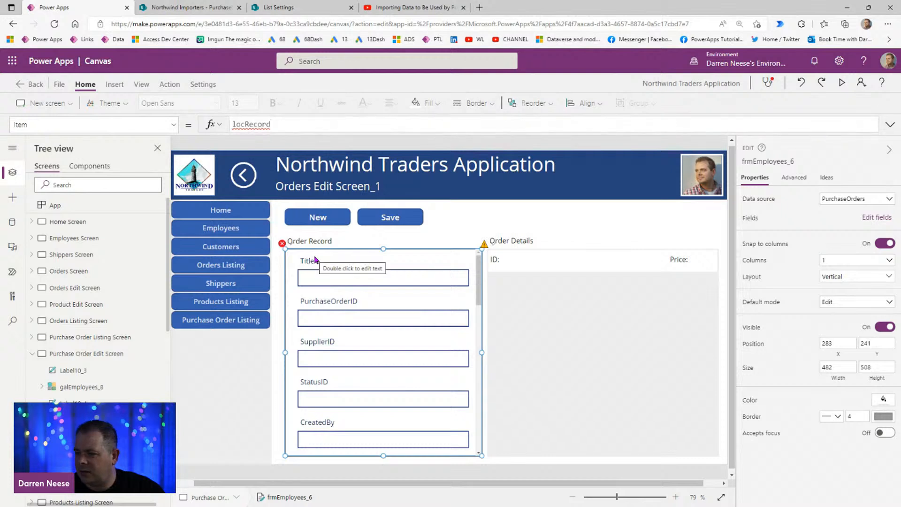
double_click(258, 123)
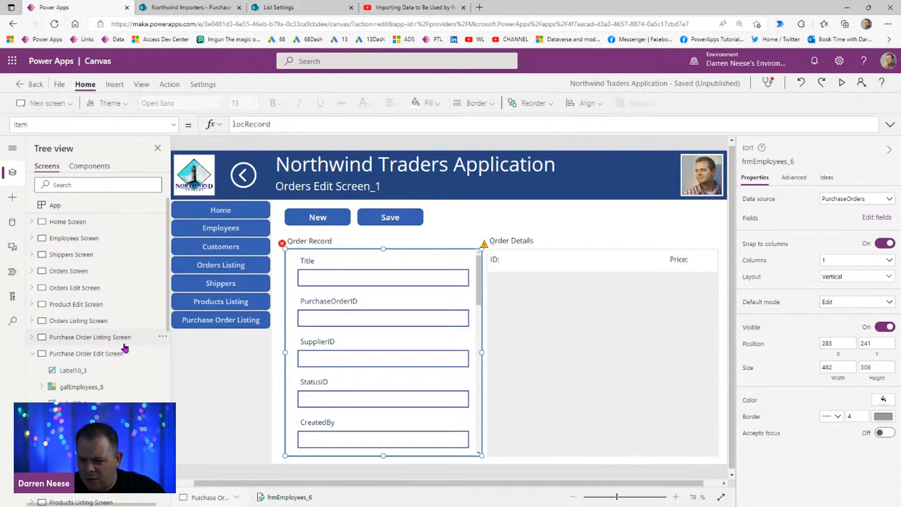
click(124, 346)
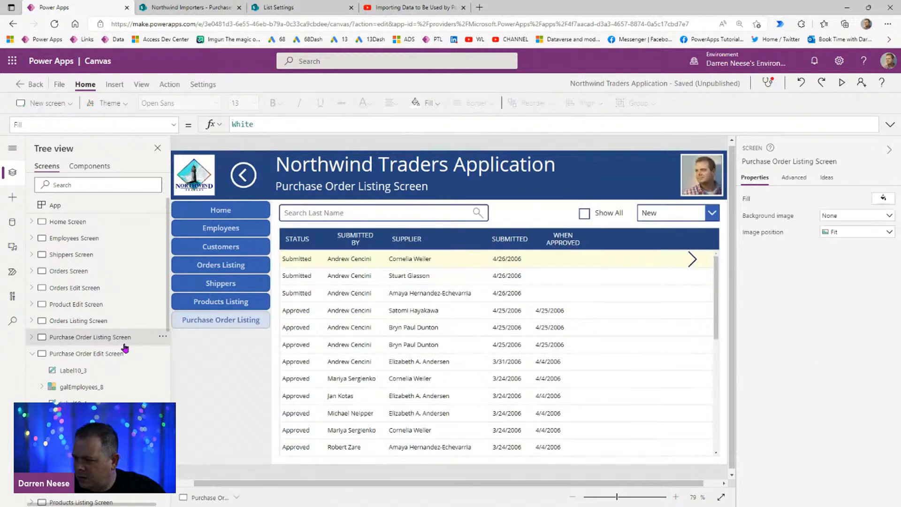
click(693, 261)
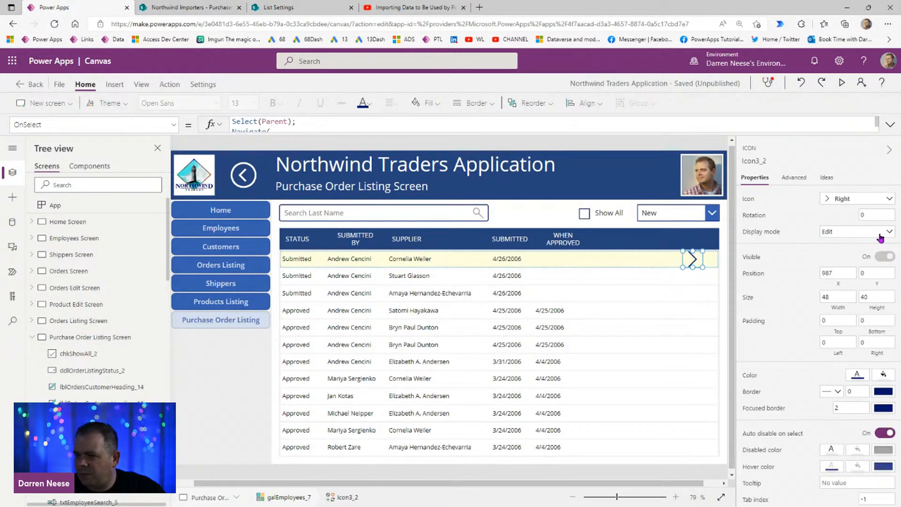
click(891, 123)
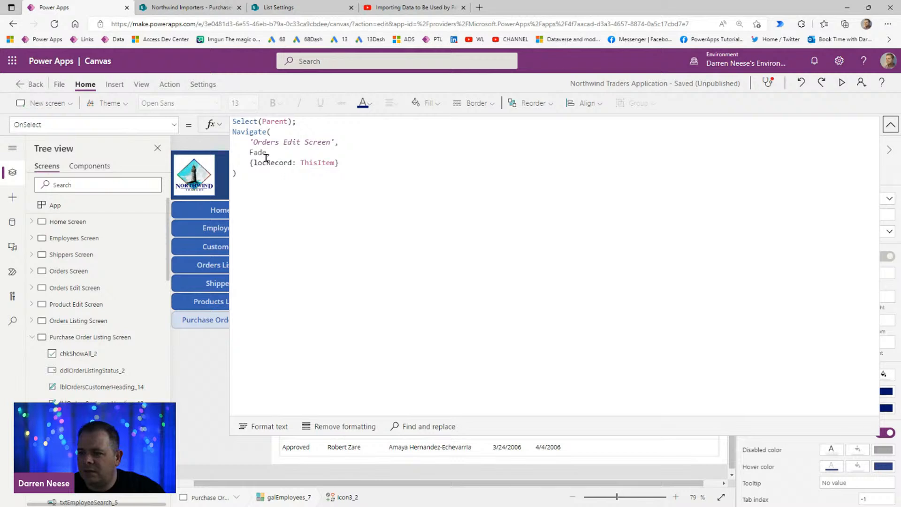
click(255, 163)
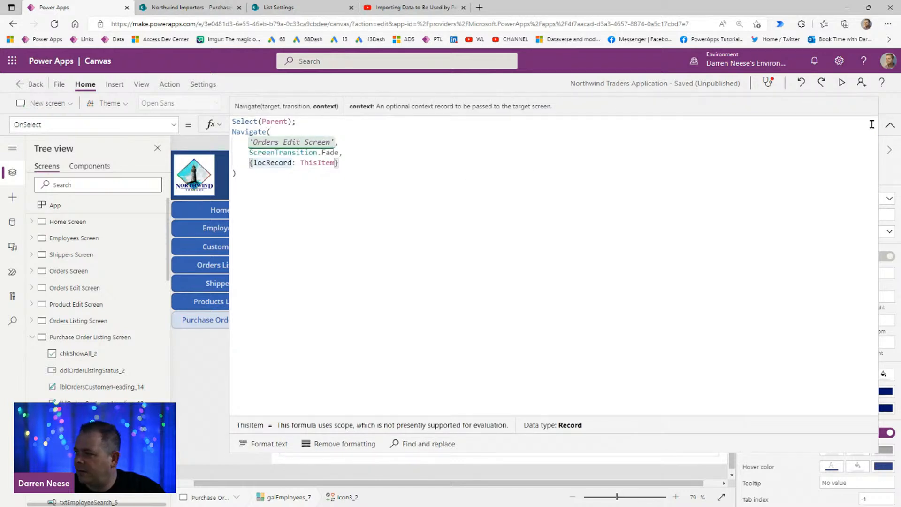
click(889, 124)
Step: Preview the Purchase Order Listing Screen, open the record in the fourth row, and leave the preview
click(842, 83)
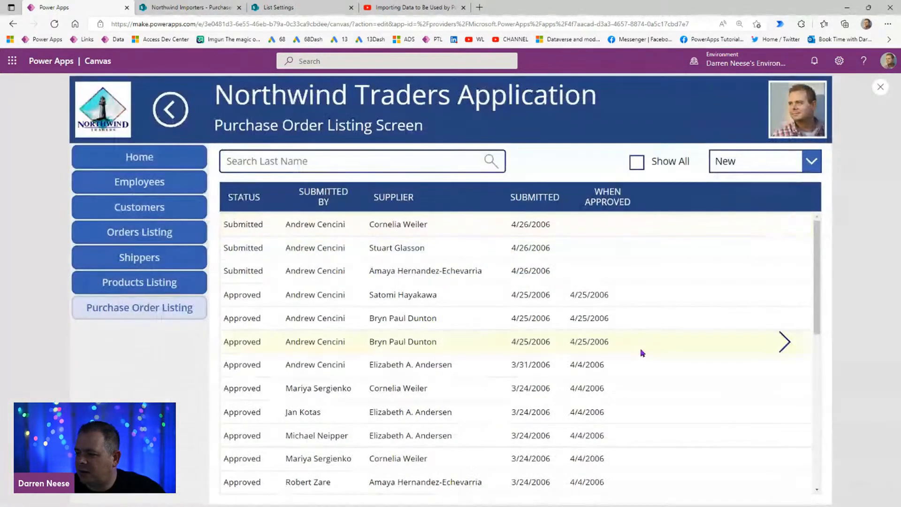
click(631, 304)
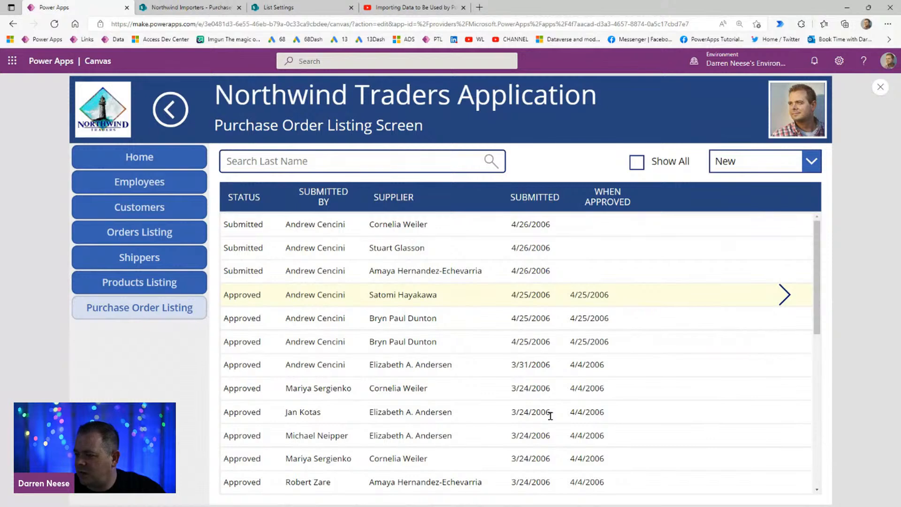
click(785, 295)
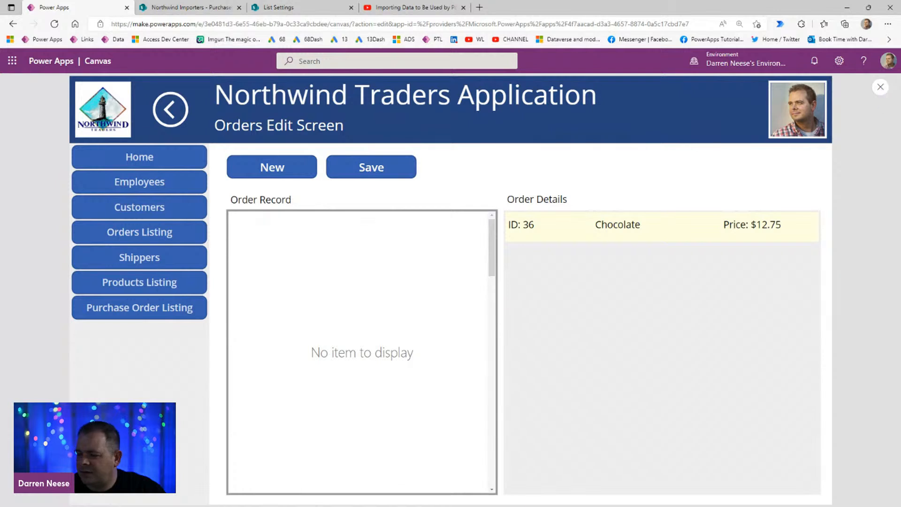
click(880, 87)
Step: Examine the Item formula of the Orders Edit Screen's form, and collapse that screen and the Purchase Order Listing Screen
click(282, 243)
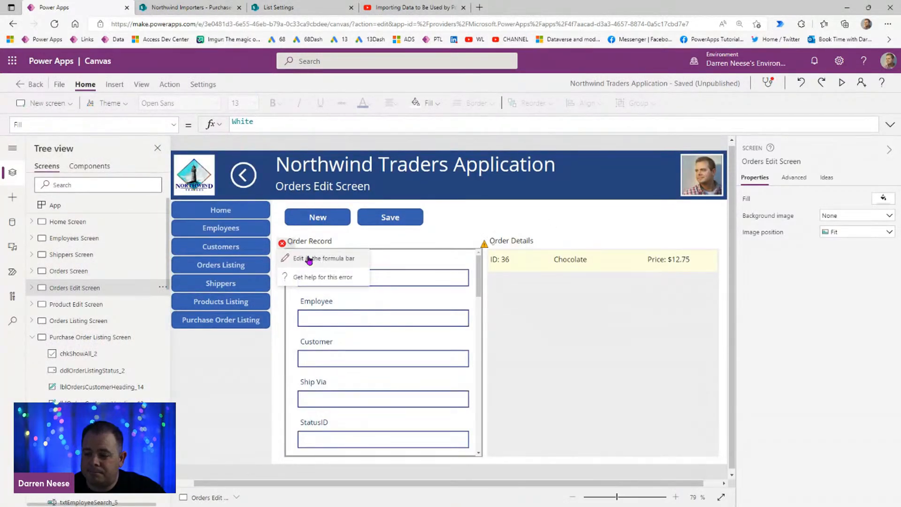
click(309, 258)
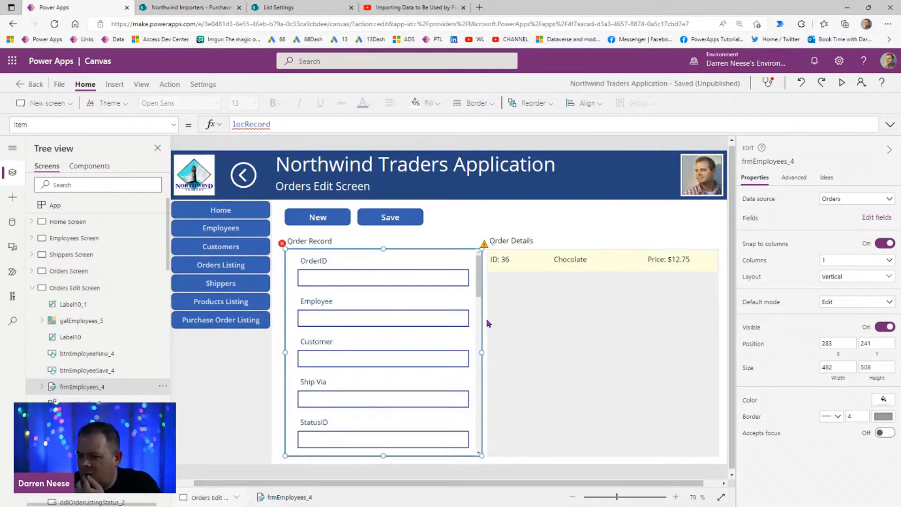
click(31, 288)
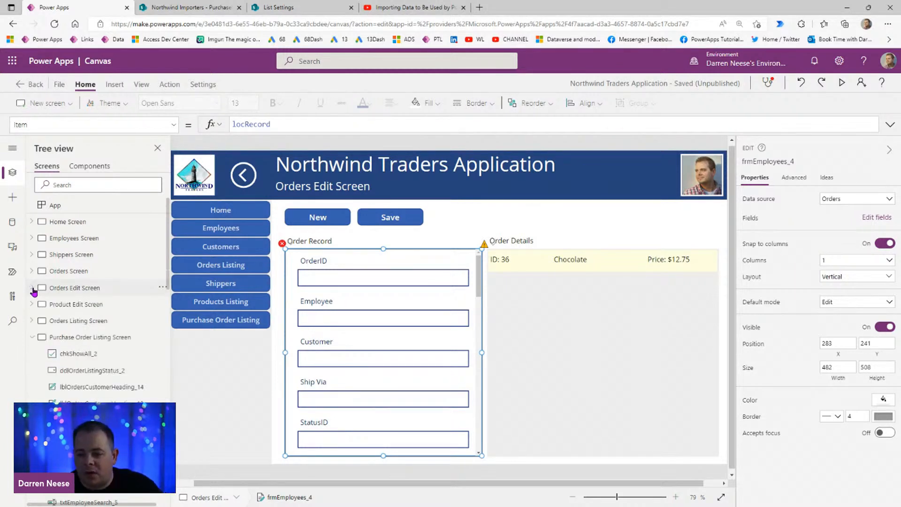
click(32, 337)
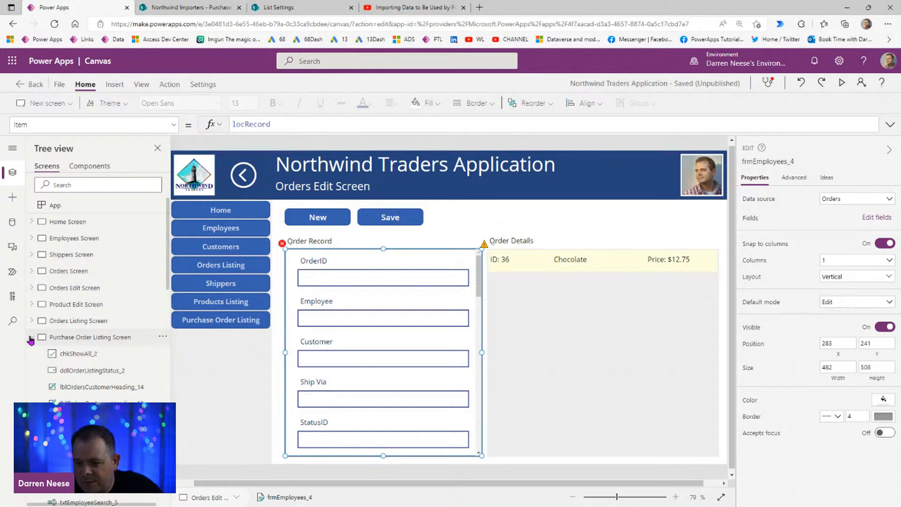
Step: Copy the name Purchase Order Edit Screen and paste it as the Navigate target in the listing arrow icon's OnSelect formula
click(136, 355)
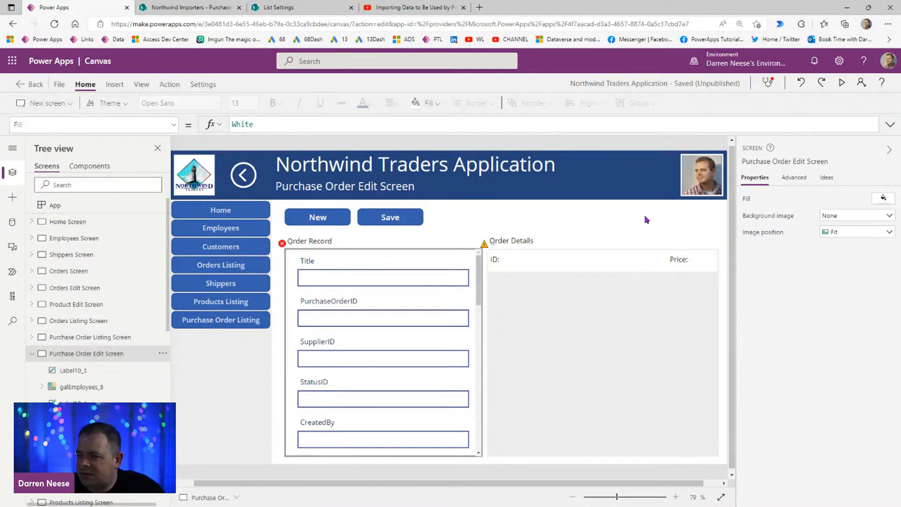
click(811, 160)
key(ctrl+c)
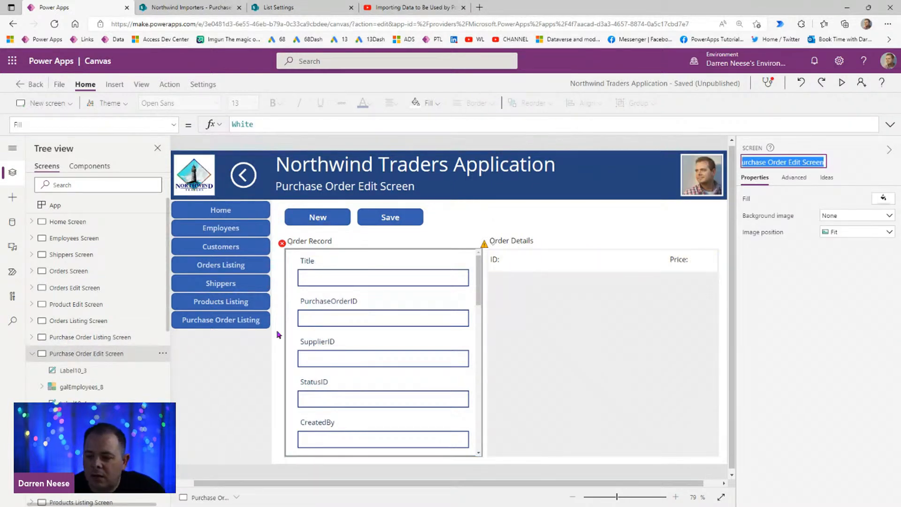
click(121, 344)
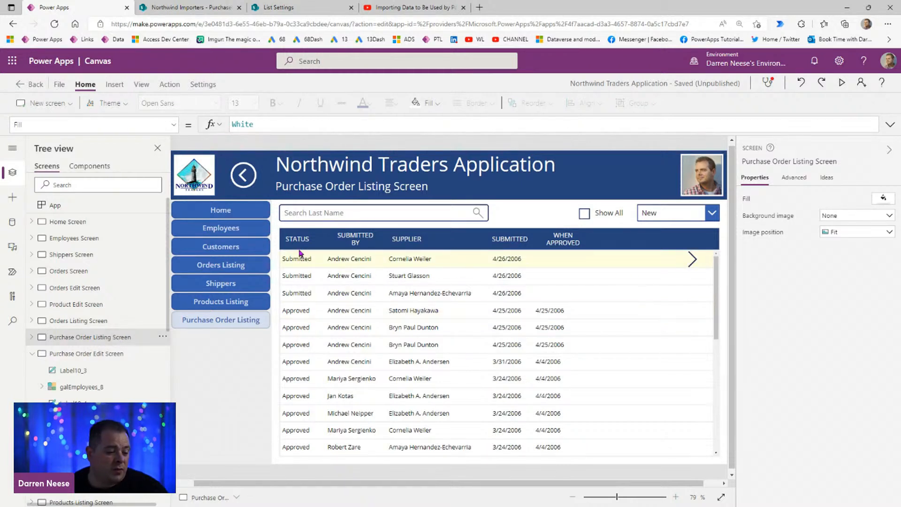
click(688, 260)
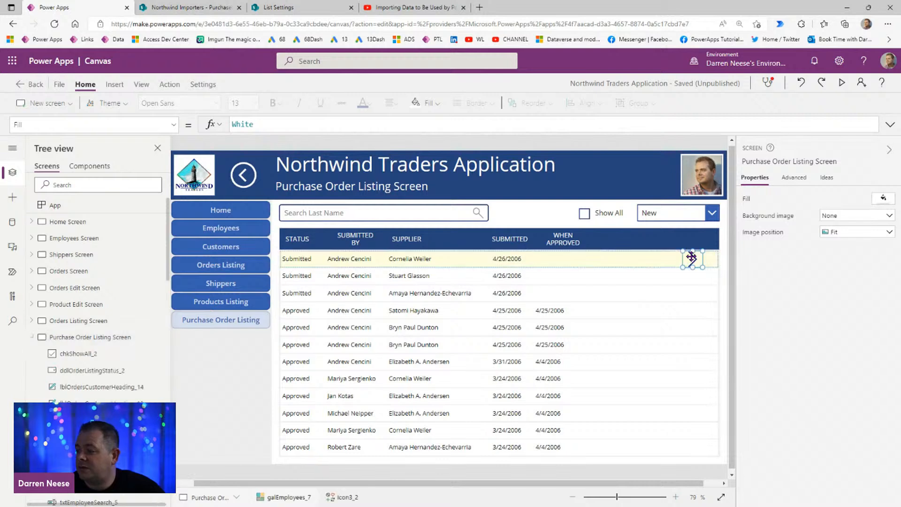
click(890, 125)
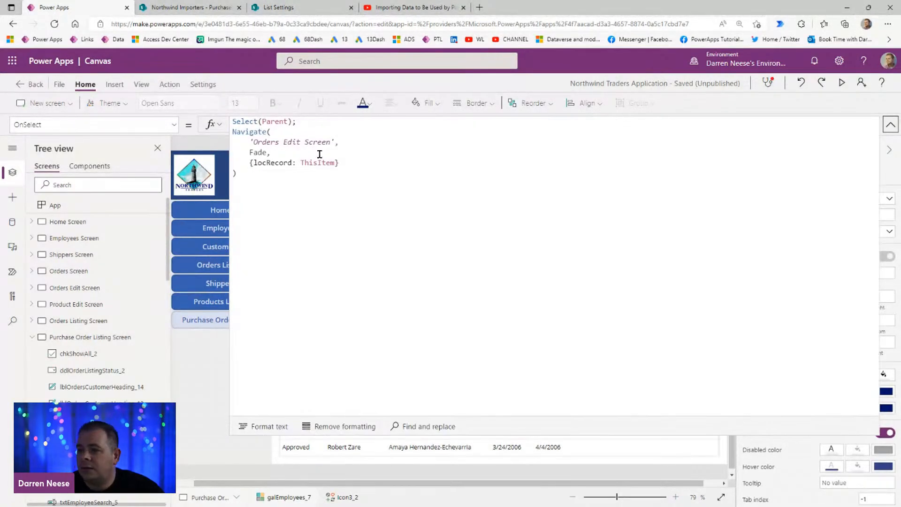
drag(254, 142, 330, 142)
key(ctrl+v)
Step: Preview the app again and open the fourth row's purchase order to test the changed navigation
click(842, 83)
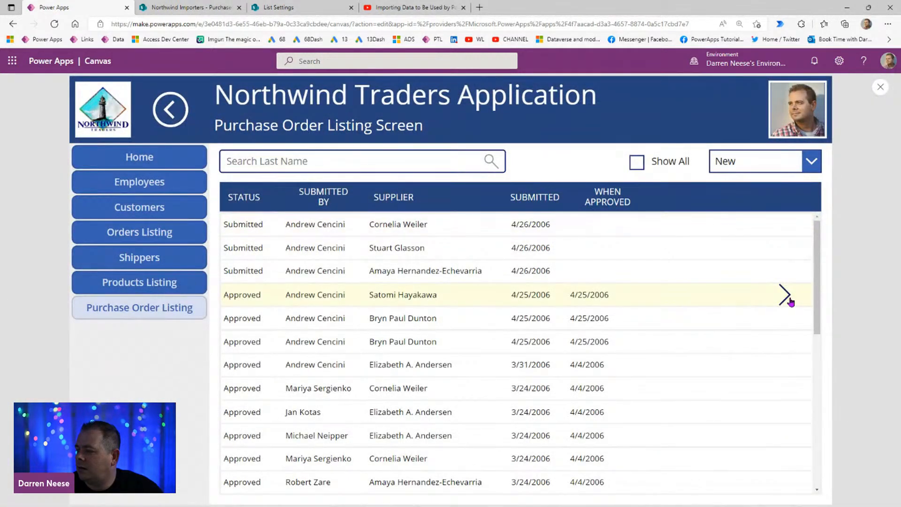
click(790, 300)
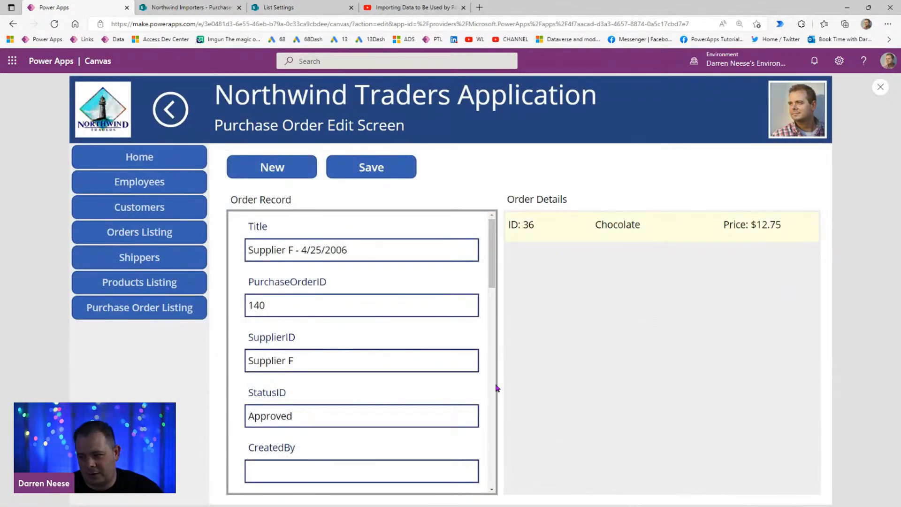
Step: Leave the preview, change the Order Record heading to Purchase Order Record, and widen that label to about 361
click(880, 88)
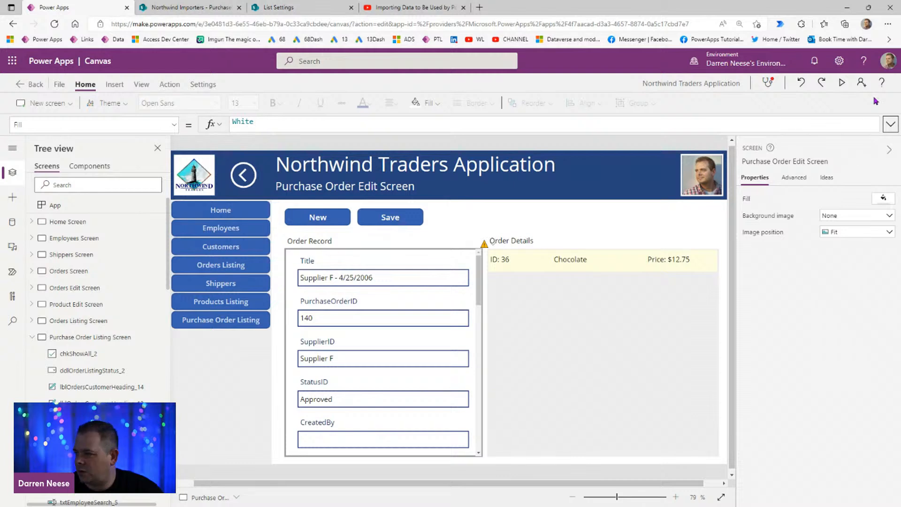
click(317, 243)
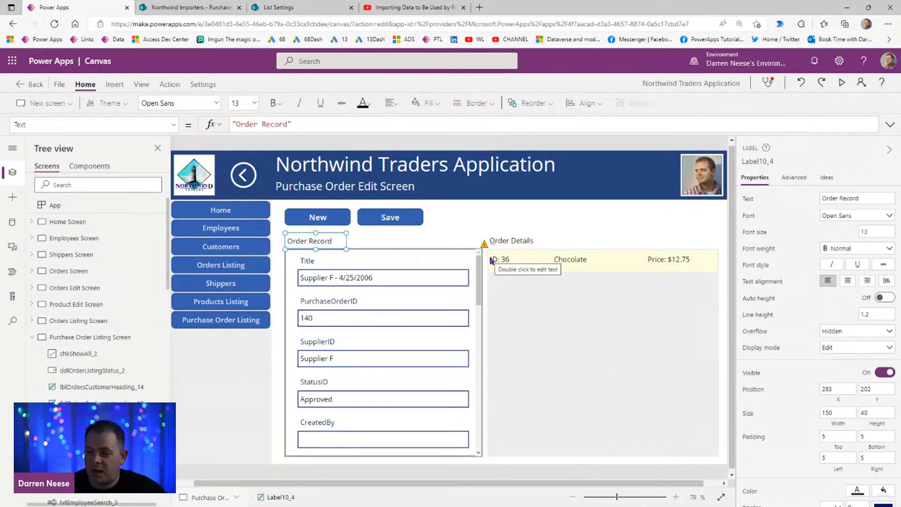
double_click(833, 199)
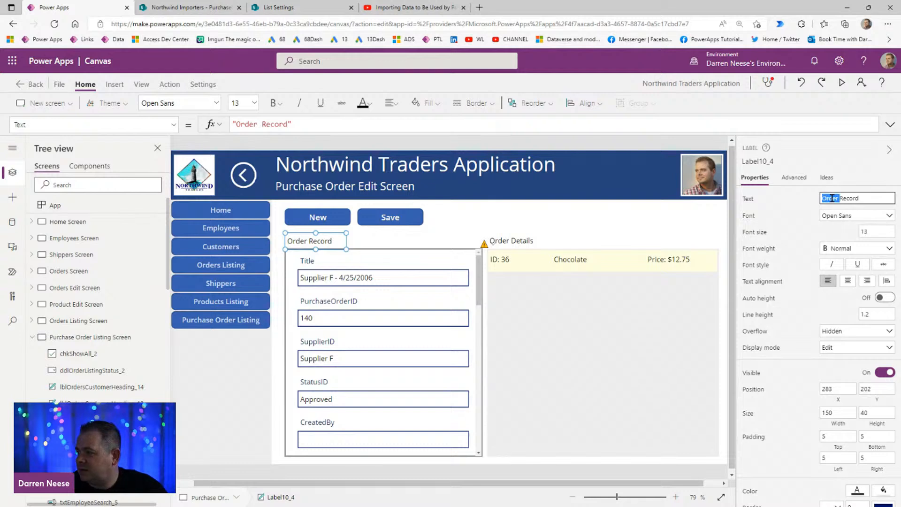
text(Purchase O)
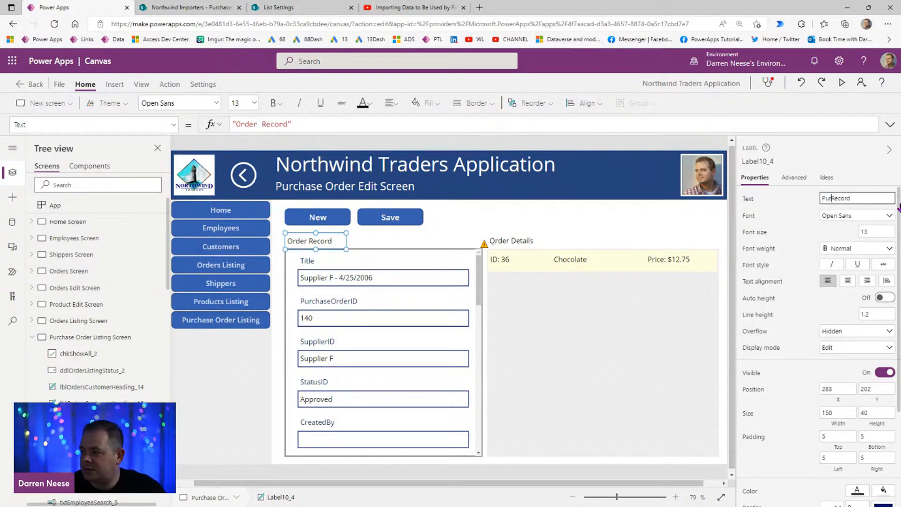
text(rder)
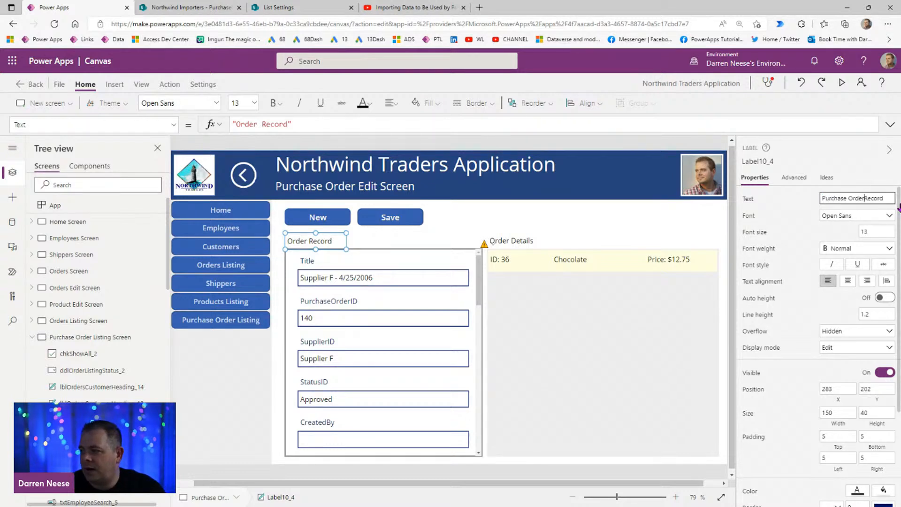
drag(351, 249, 433, 249)
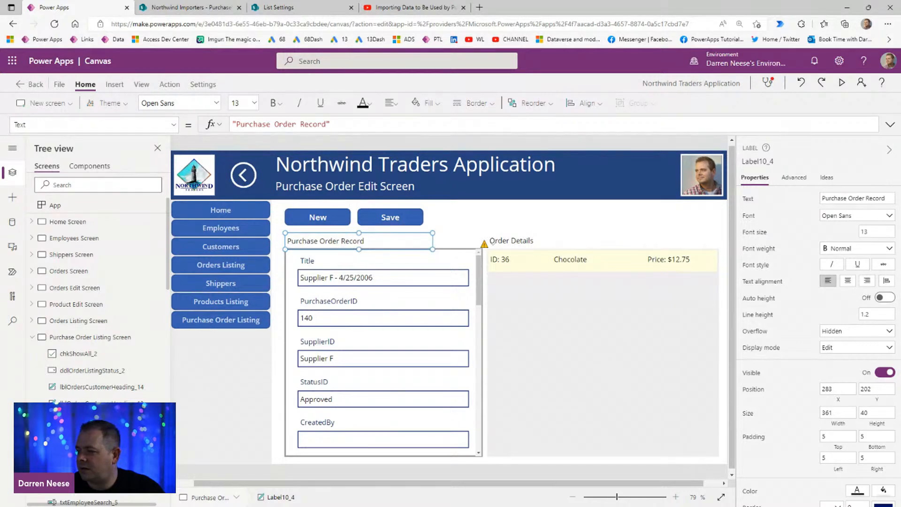
Step: Replace the OrderDetails source with PurchaseOrderDetails in the Items formula of the order details gallery
drag(616, 501, 614, 497)
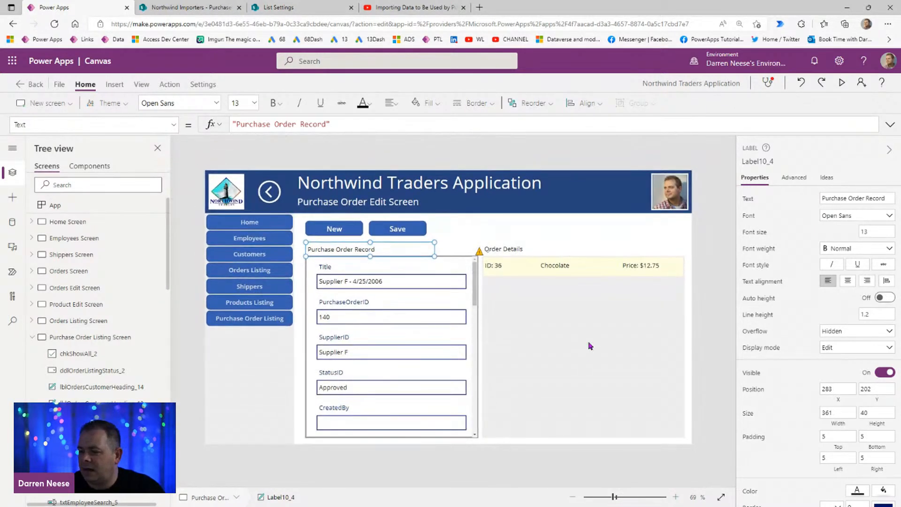
click(589, 345)
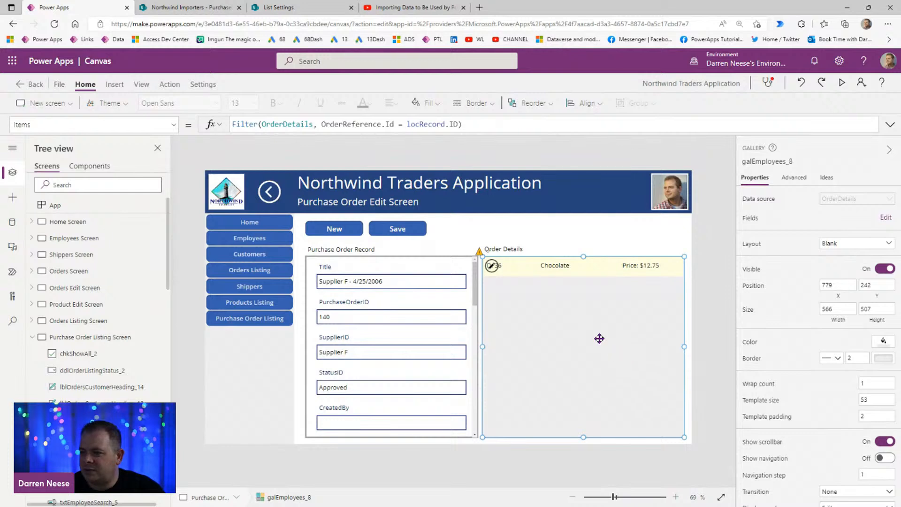
double_click(293, 123)
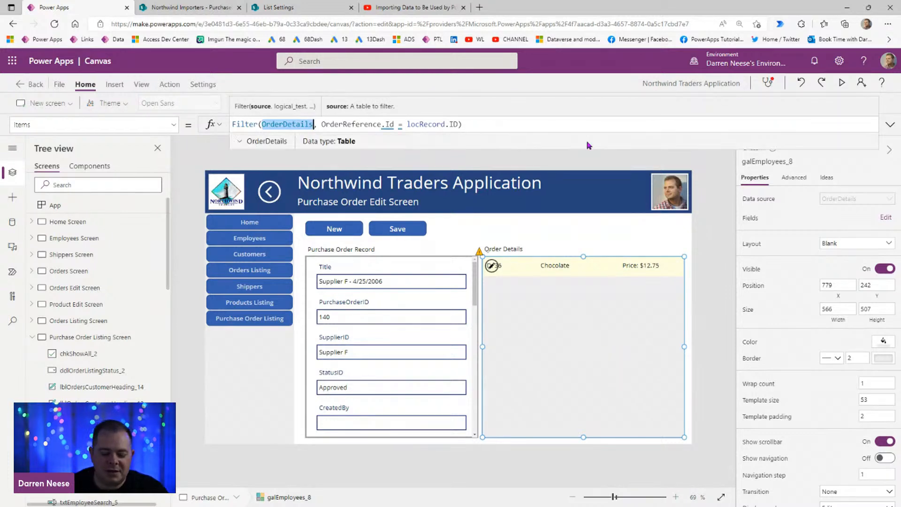
text(Purcha)
text(seOr)
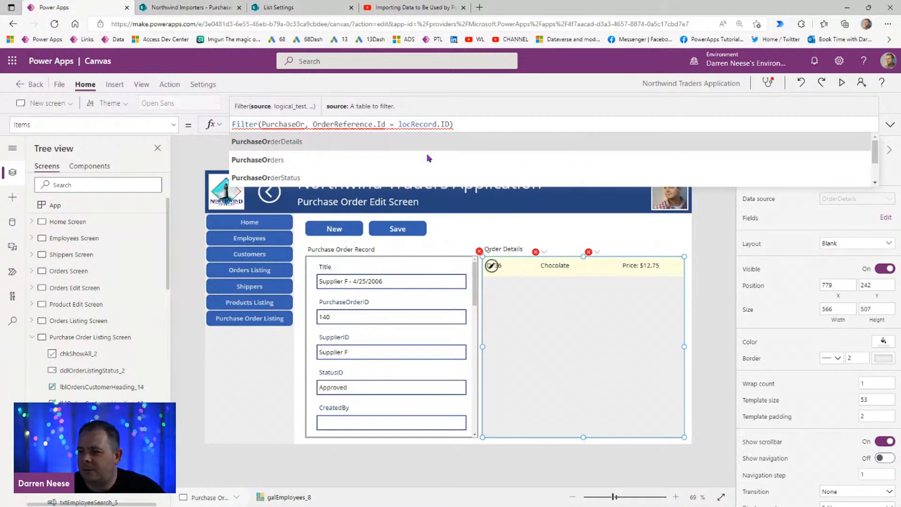
click(350, 141)
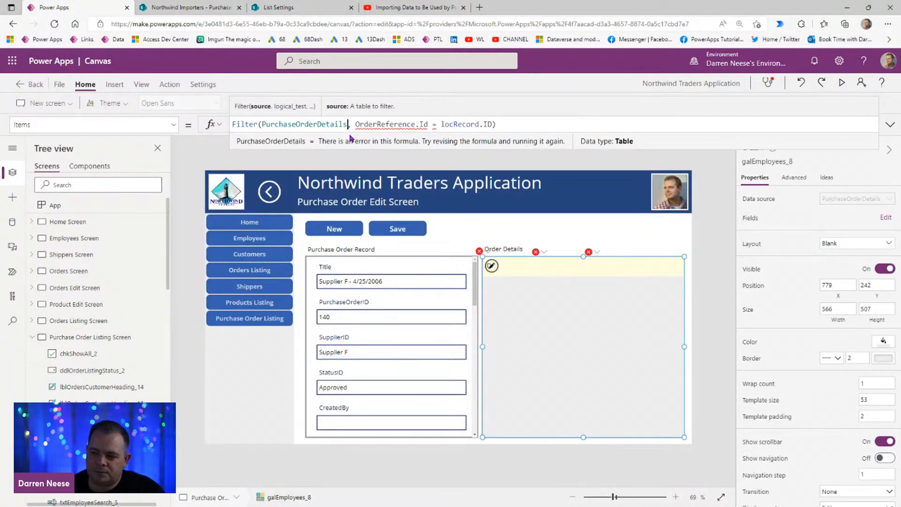
Step: Change the gallery's filter condition to compare PurchaseOrderReference.Id with locRecord.ID
double_click(389, 124)
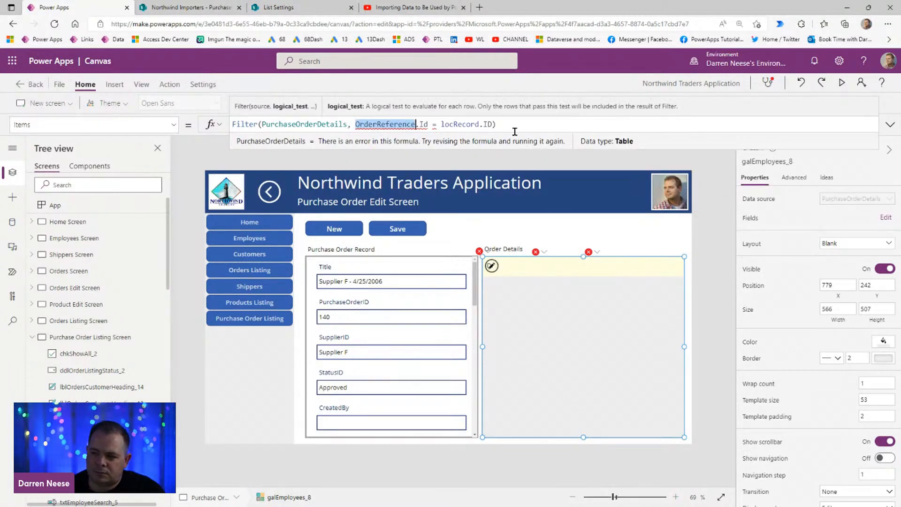
click(419, 124)
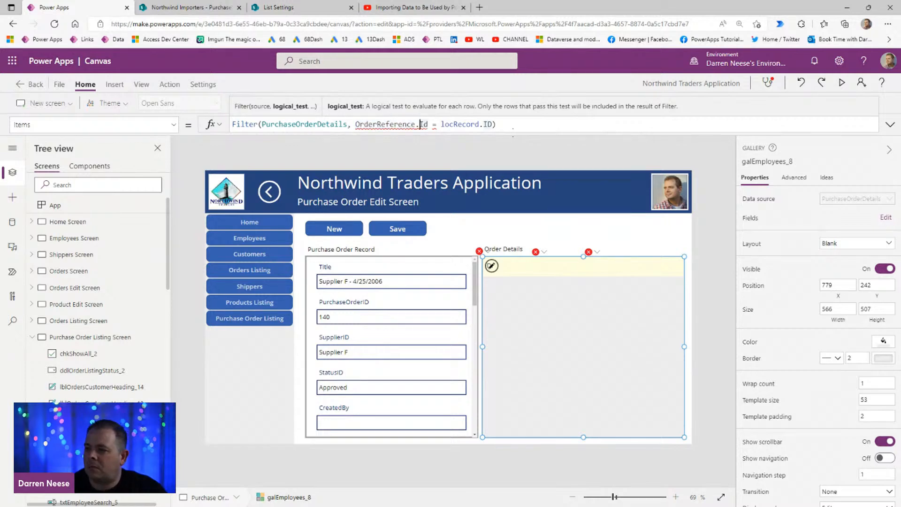
drag(428, 124, 355, 124)
text(PurchaseO)
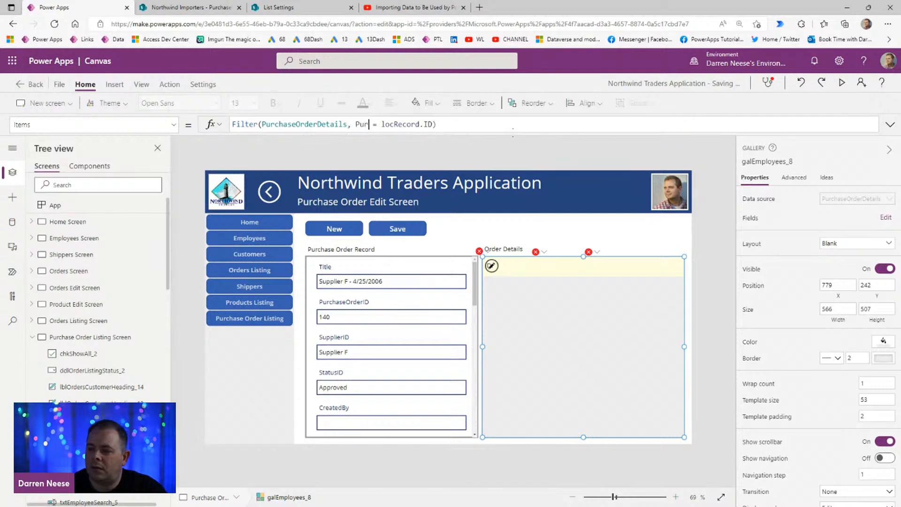
text(rder)
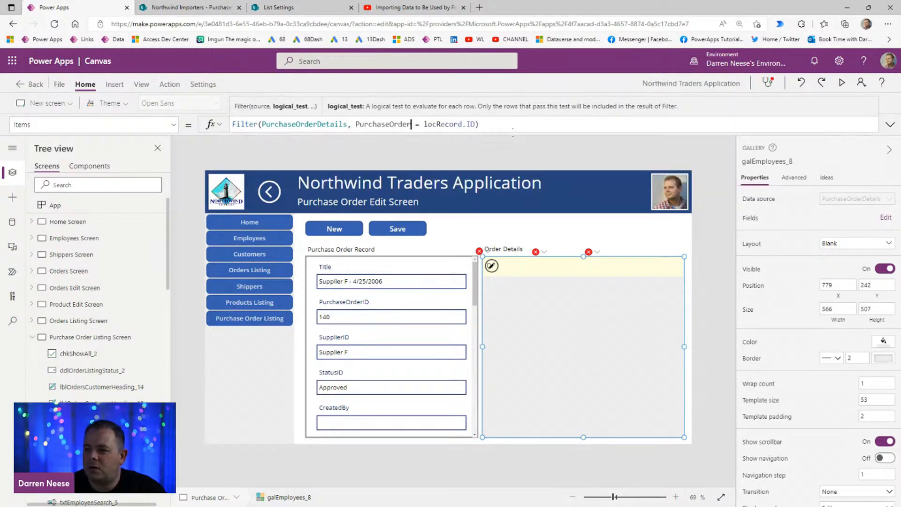
scroll(367, 164, down, 3)
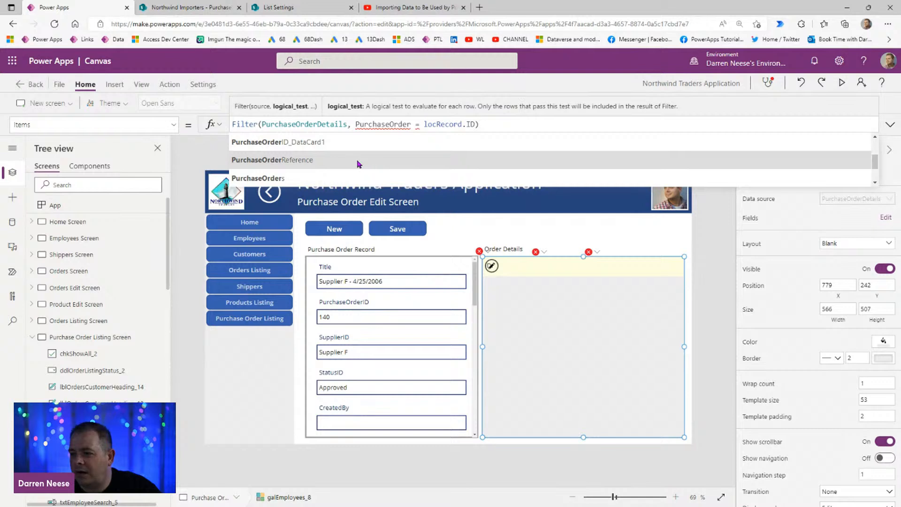
click(359, 163)
text(.Id)
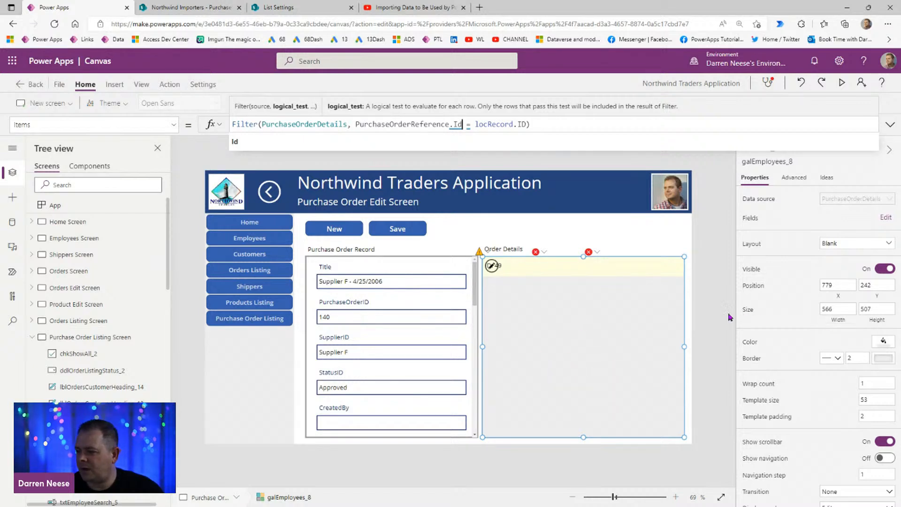
click(712, 312)
Step: Inspect the gallery's ID label formula, switch to SharePoint, and open the PurchaseOrderDetails list from the Northwind Importers site contents
click(500, 270)
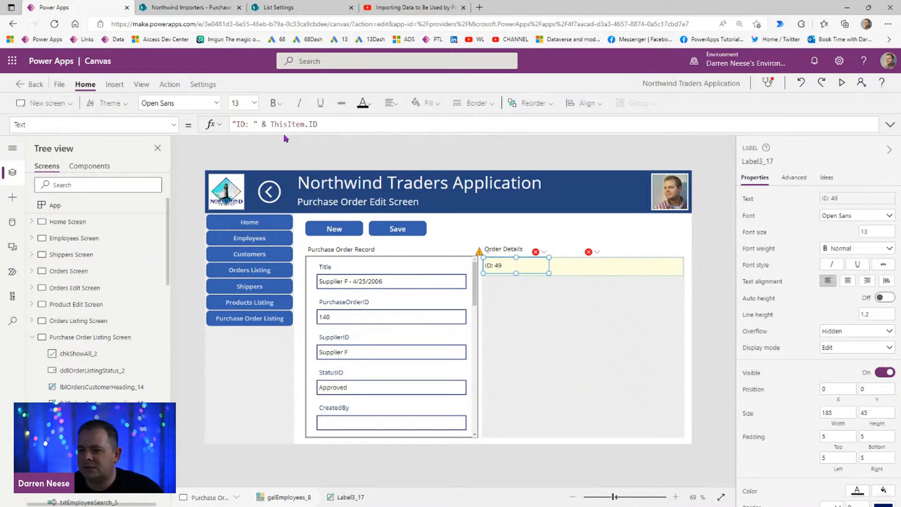
click(205, 8)
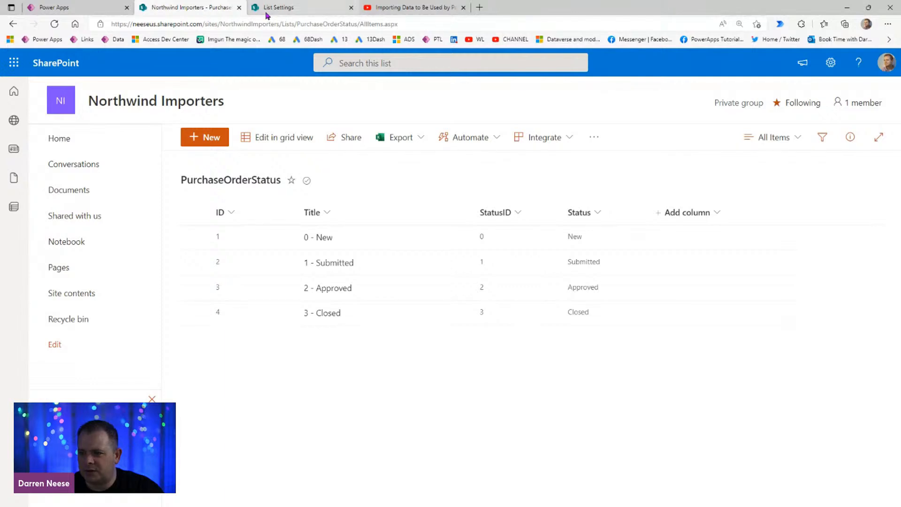
click(240, 7)
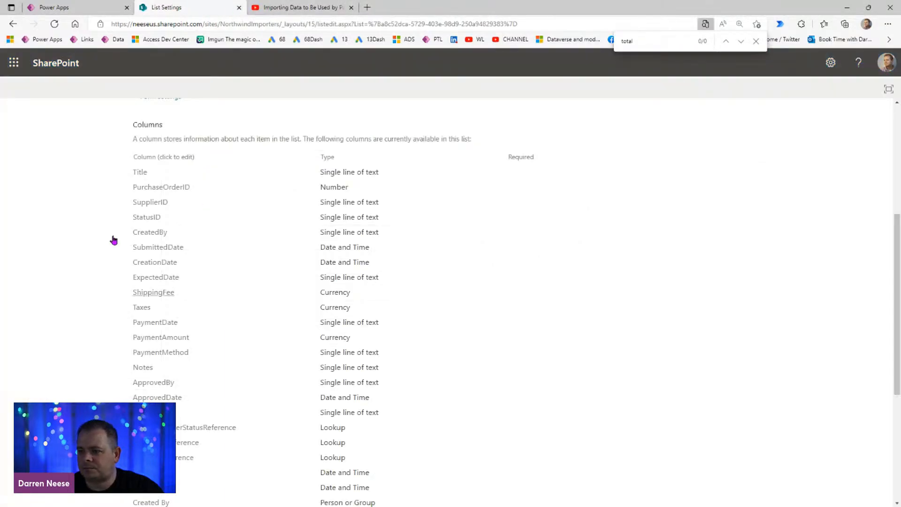
scroll(283, 178, up, 5)
click(34, 253)
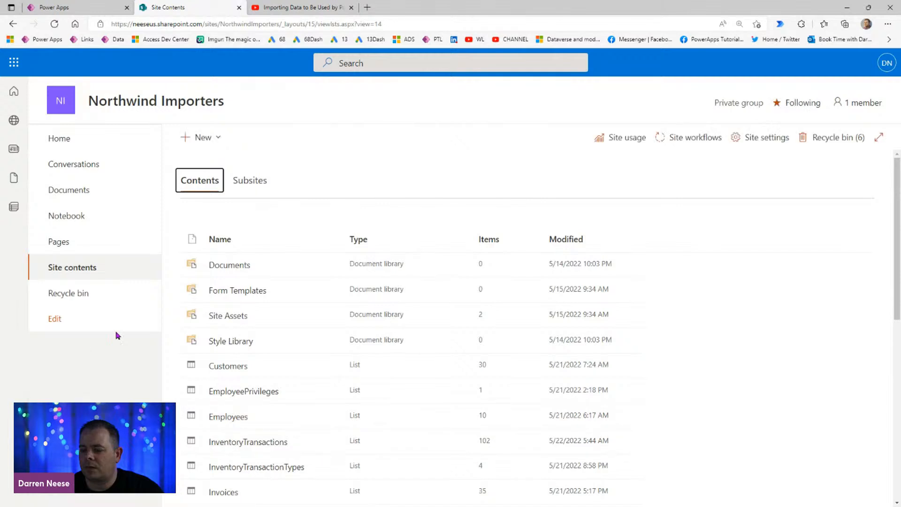
scroll(326, 318, down, 2)
scroll(325, 317, down, 6)
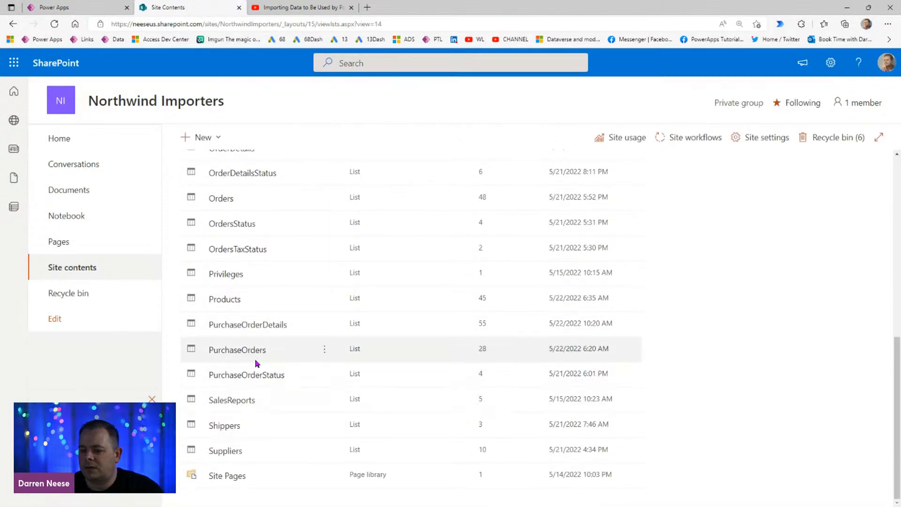
click(260, 329)
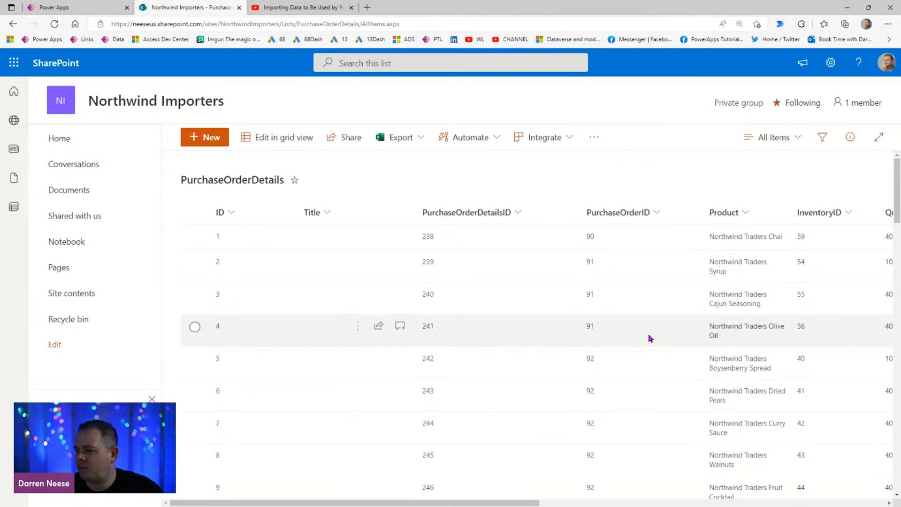
Step: Examine all columns of the PurchaseOrderDetails list, and close the list and the YouTube page to return to Power Apps
key(ctrl+minus)
key(ctrl+minus)
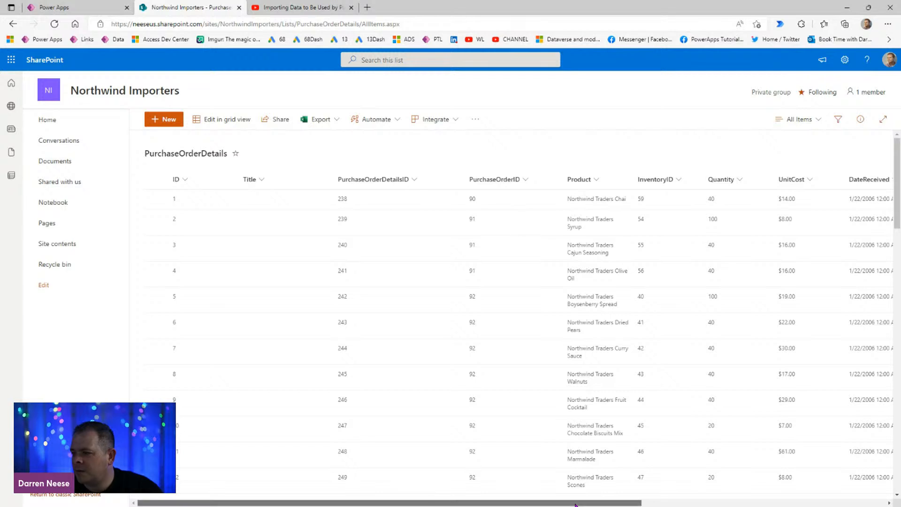
drag(577, 505, 899, 476)
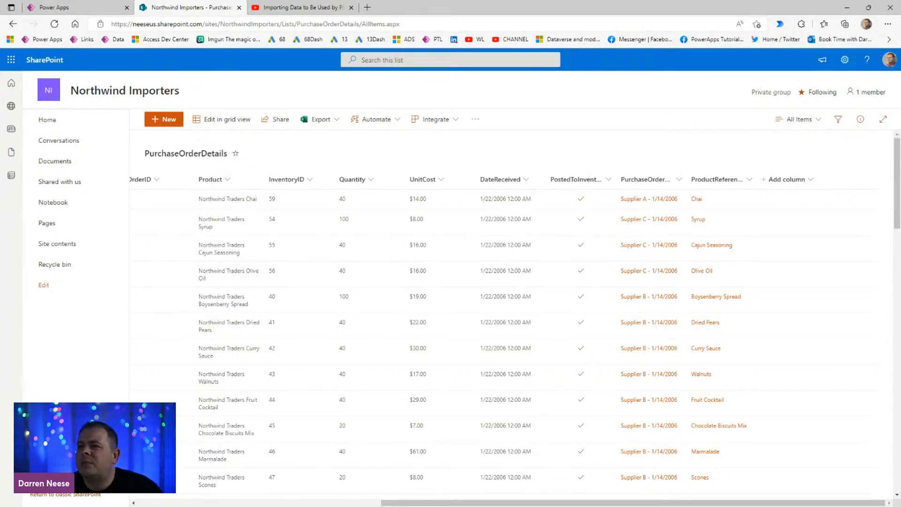
key(ctrl+w)
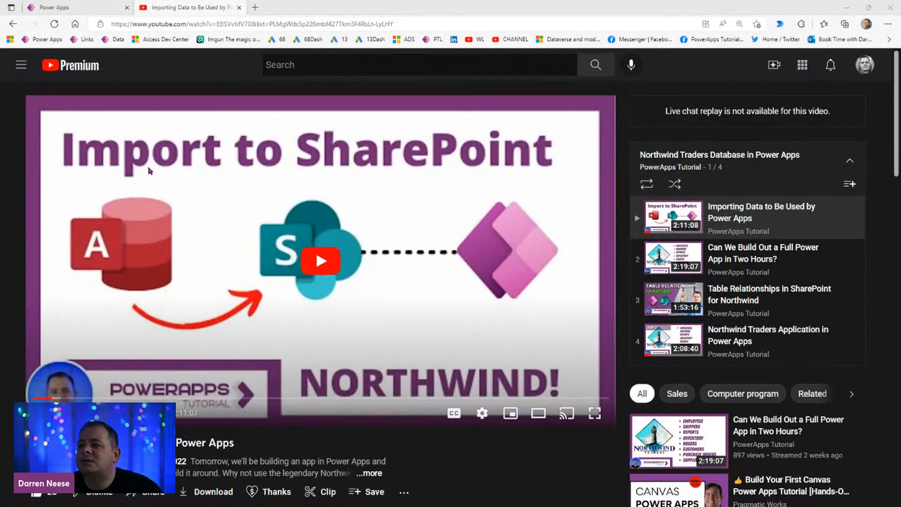
click(239, 7)
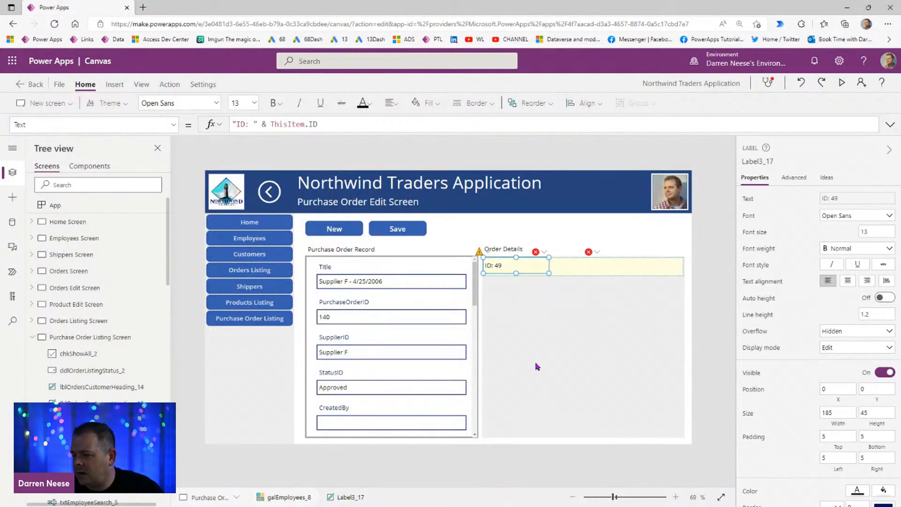
Step: Change the Order Details heading to Purchase Order Details, widen it to the gallery's 566 width, and move it up to Y 143
click(513, 252)
click(852, 200)
text(Purchase)
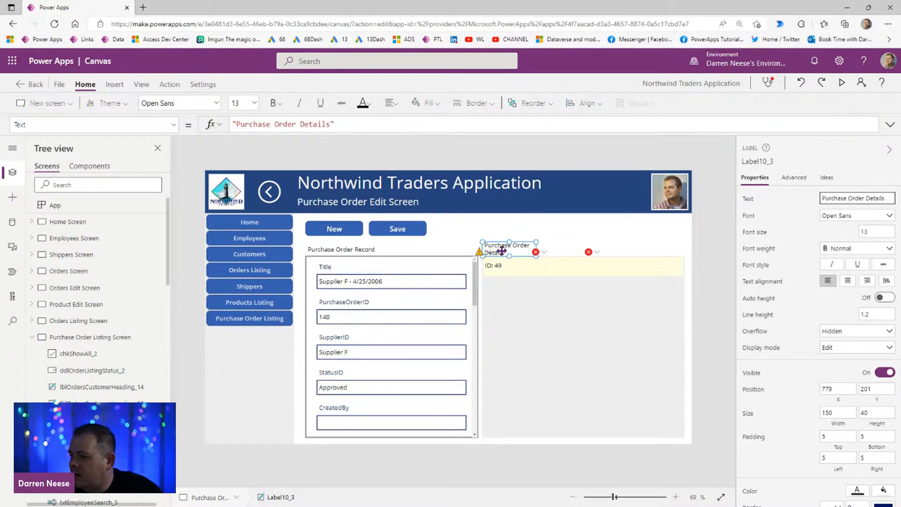
drag(511, 246, 685, 238)
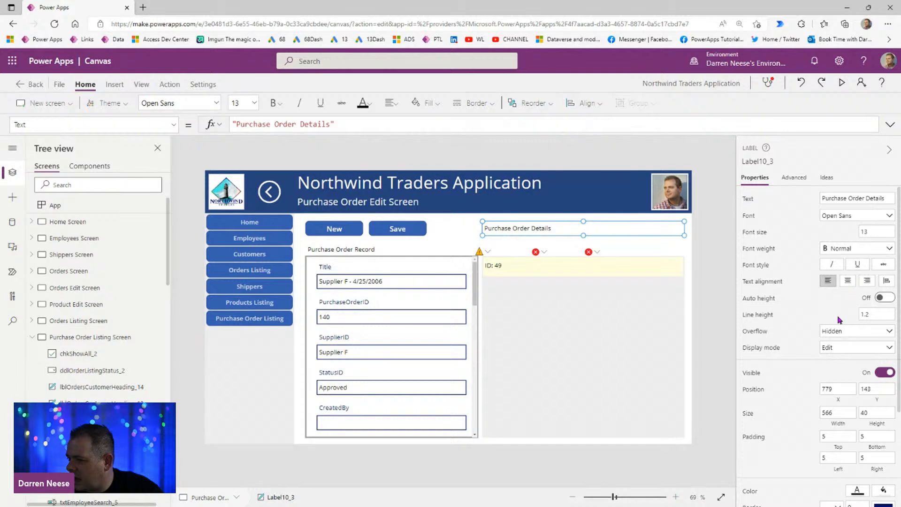
Step: Format the Purchase Order Details heading with a dark grey fill and white, centered text
click(879, 492)
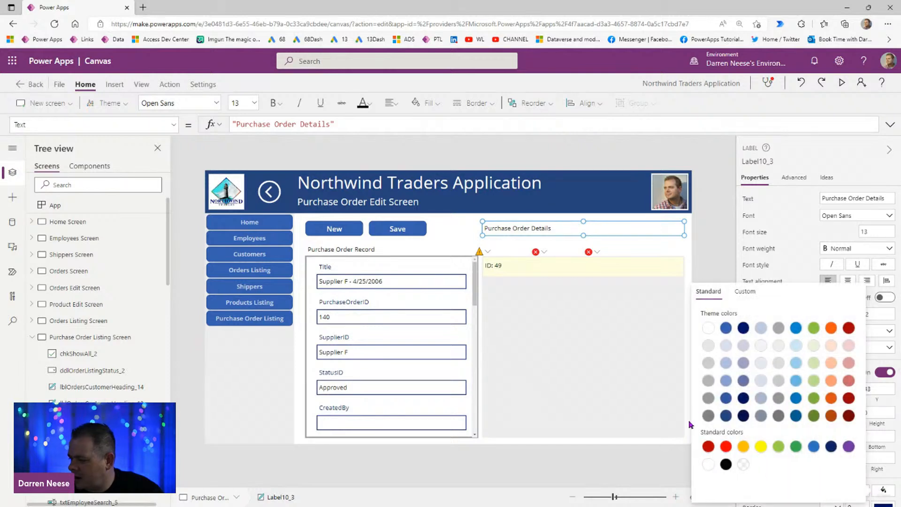
click(709, 416)
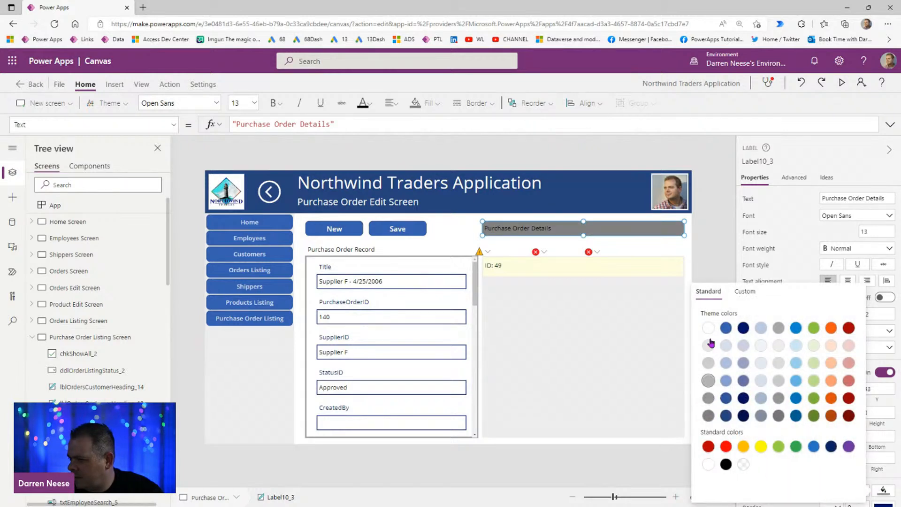
click(704, 252)
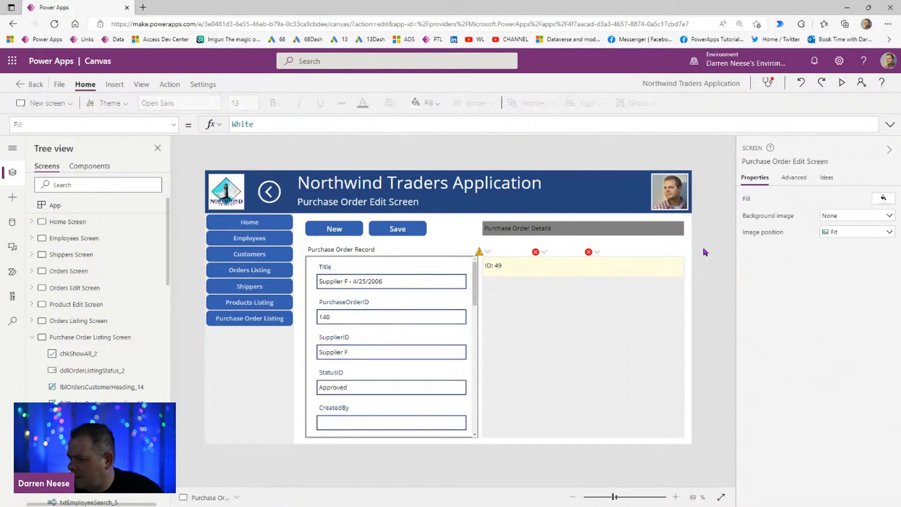
click(673, 234)
click(857, 493)
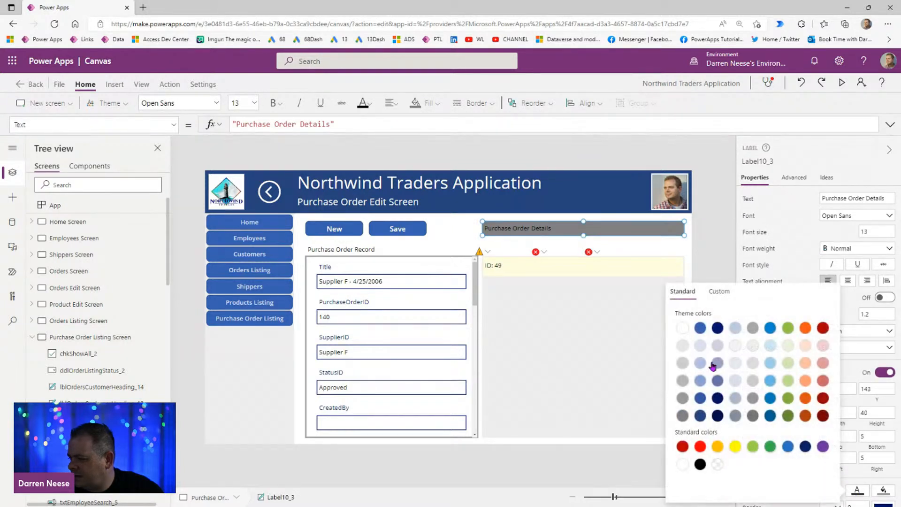
click(685, 329)
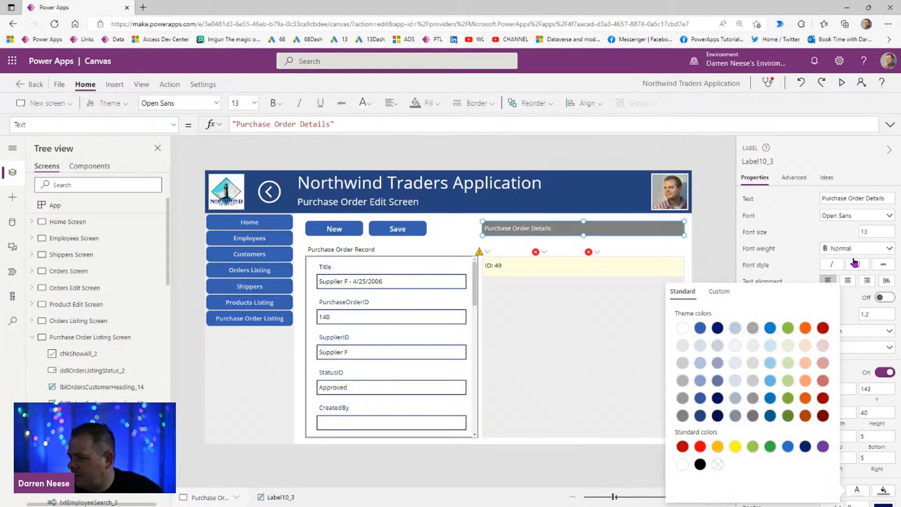
click(849, 281)
click(713, 226)
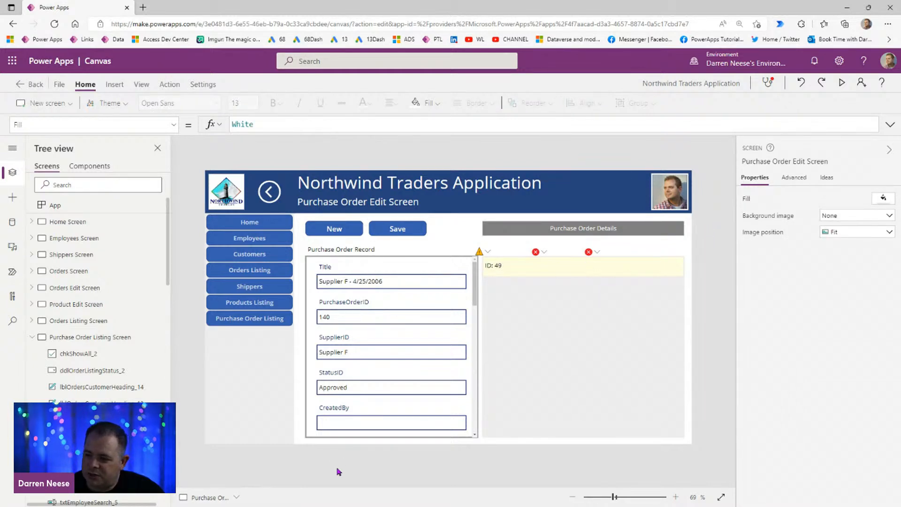
Step: Change the text formula of the ID label in the Purchase Order Details gallery to ThisItem.ProductReference.Value
drag(477, 292, 473, 417)
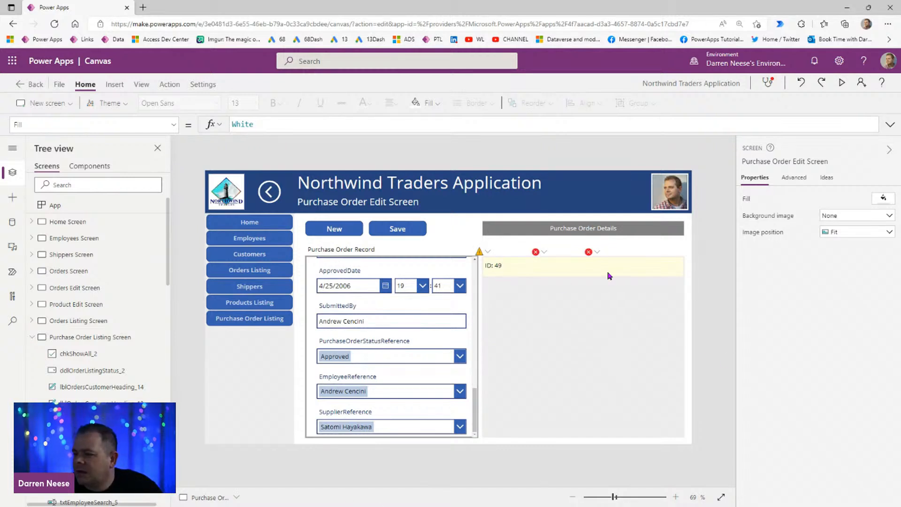
click(496, 269)
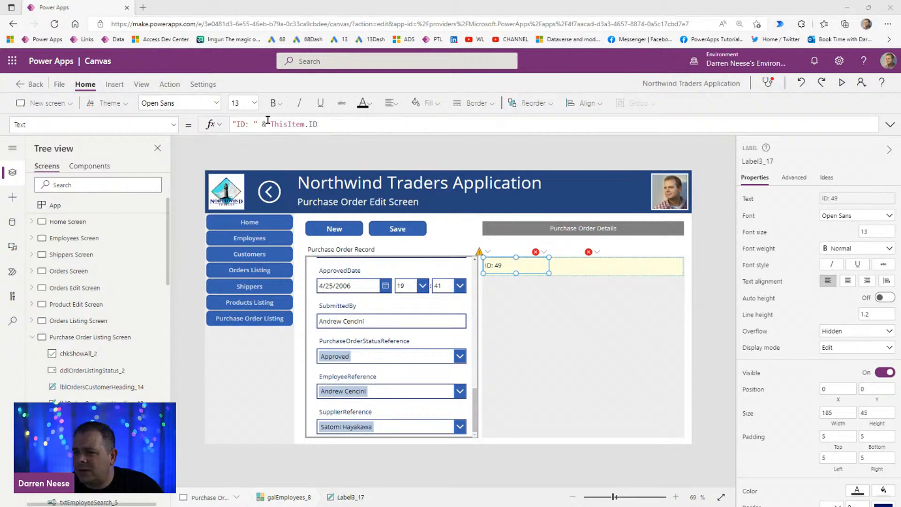
drag(334, 124, 205, 123)
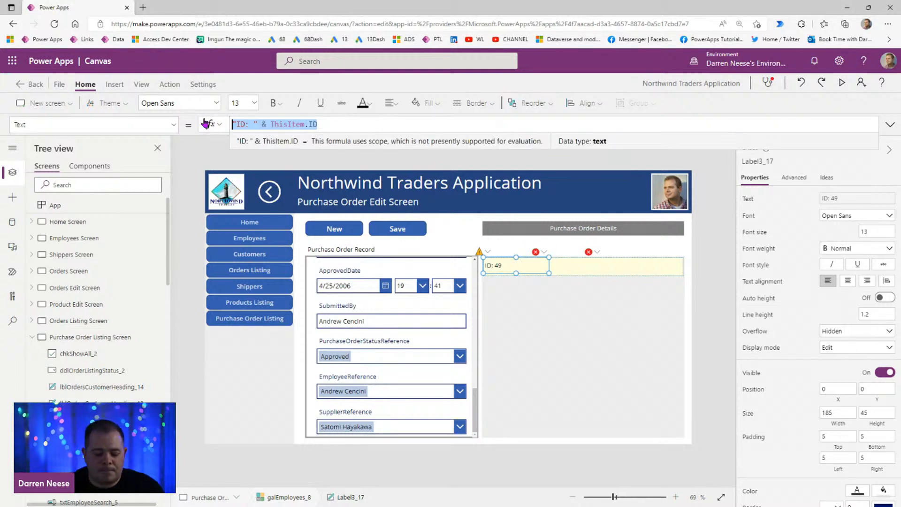
text(ThisItem.Prof)
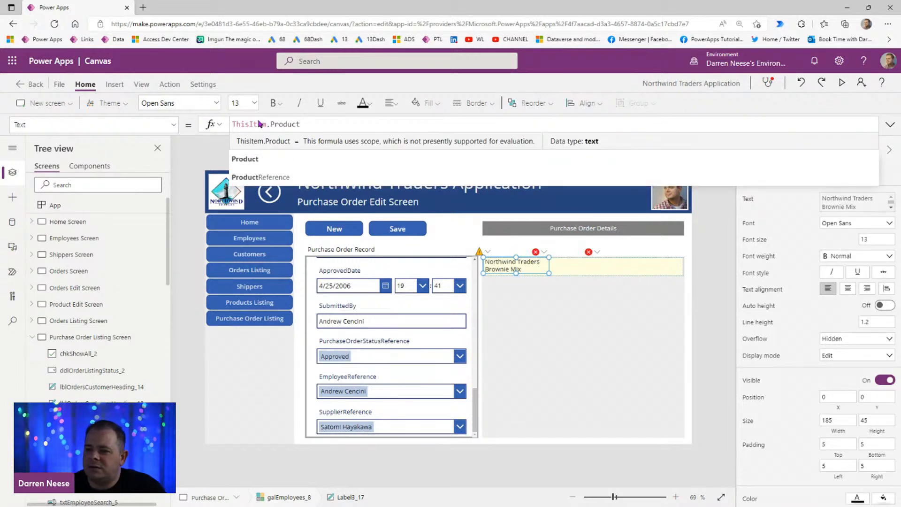
click(291, 178)
text(.)
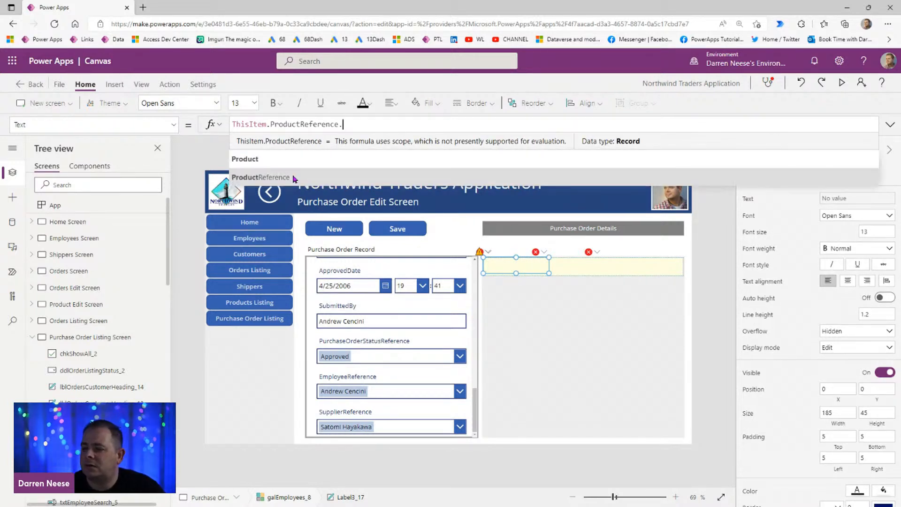
text(Value)
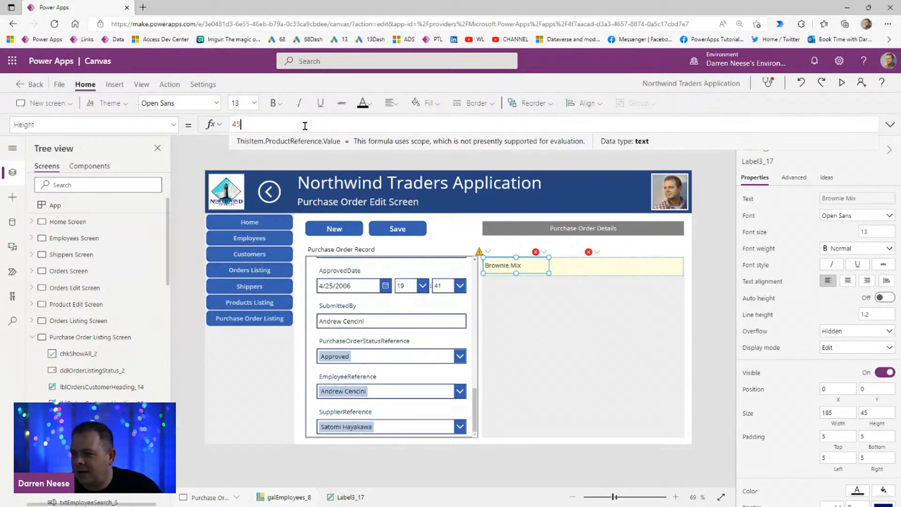
Step: Set the height of the gallery's product label to Parent.TemplateHeight
drag(309, 126, 181, 125)
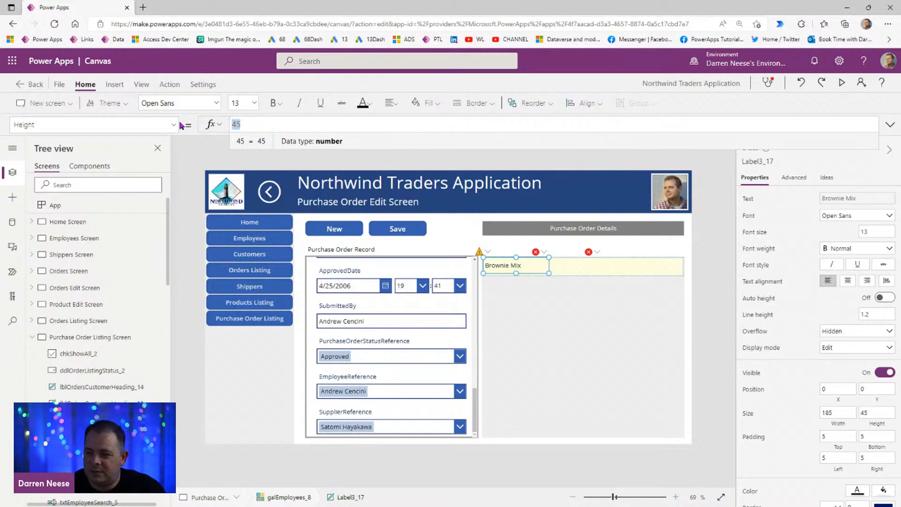
text(Parent.Te)
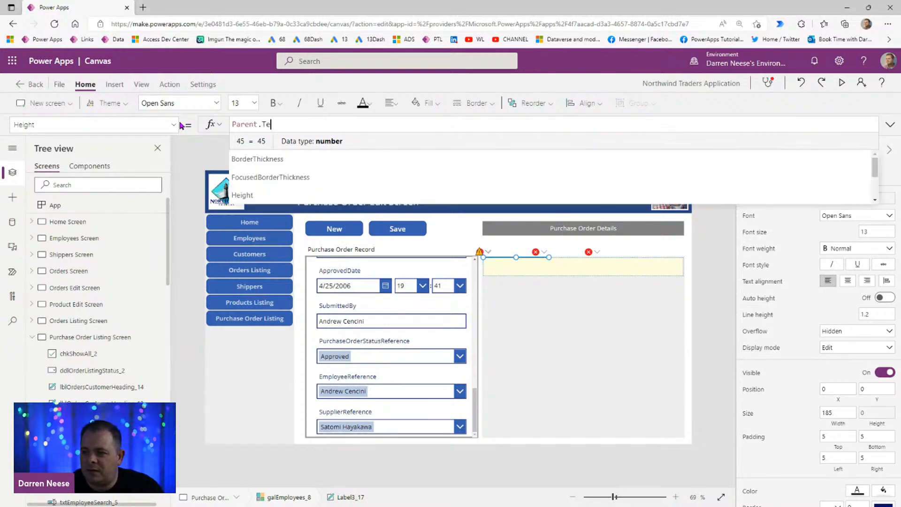
text(mplateHeight)
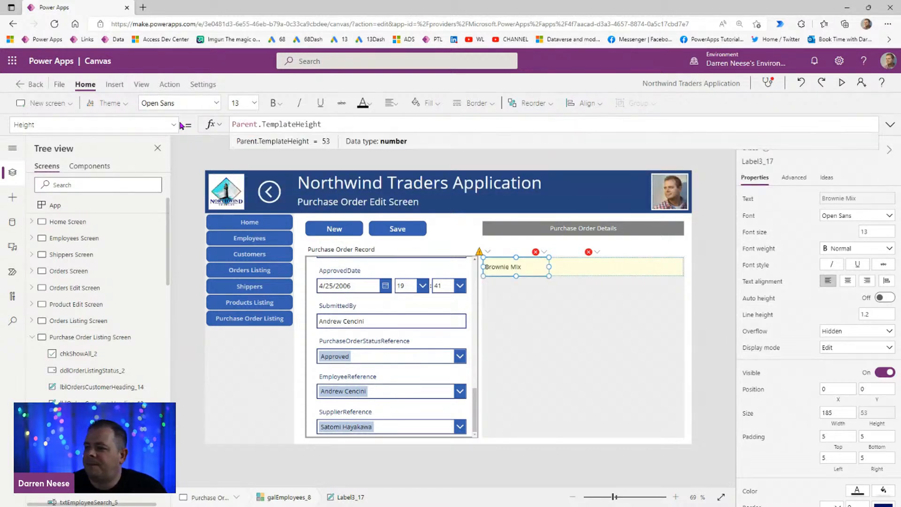
Step: Change the text formula of the gallery's second label to ThisItem.Quantity
click(572, 268)
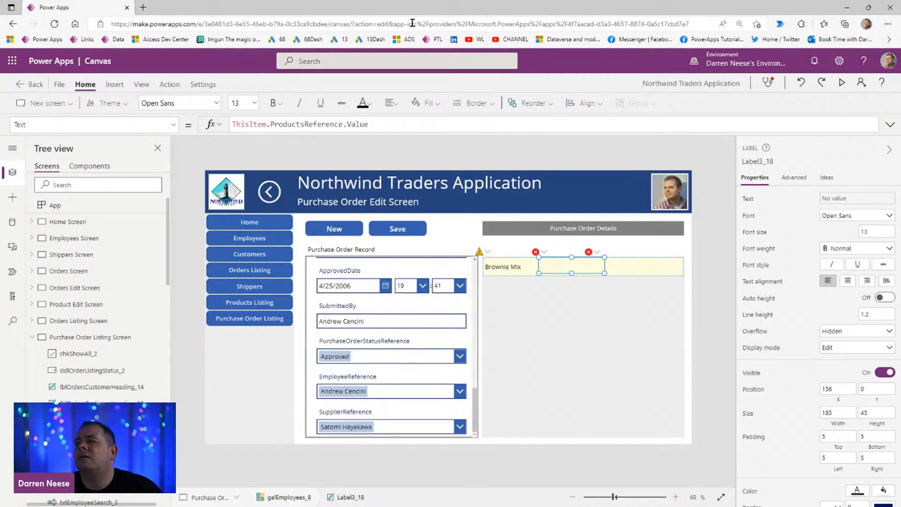
drag(396, 124, 269, 125)
text(Quan)
key(Tab)
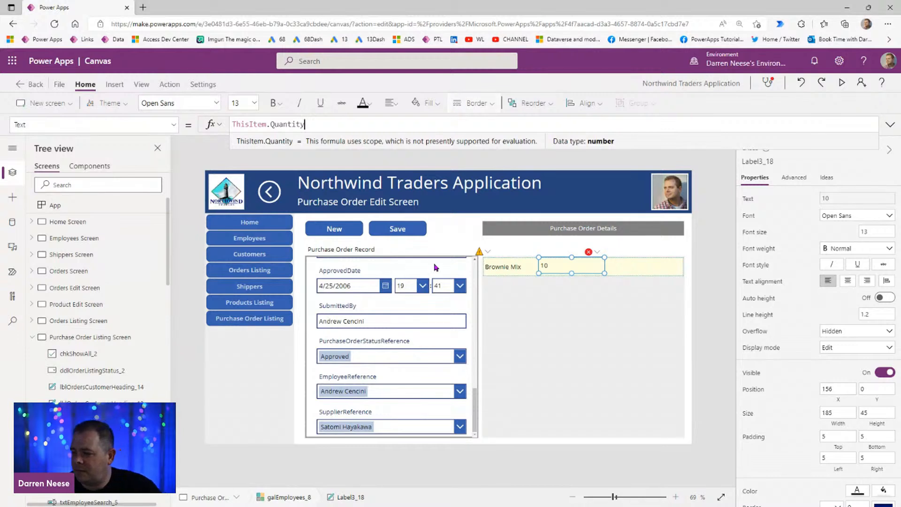
Step: Insert a rectangle, move it out of the gallery to the space above it, and clear its OnSelect formula
click(495, 267)
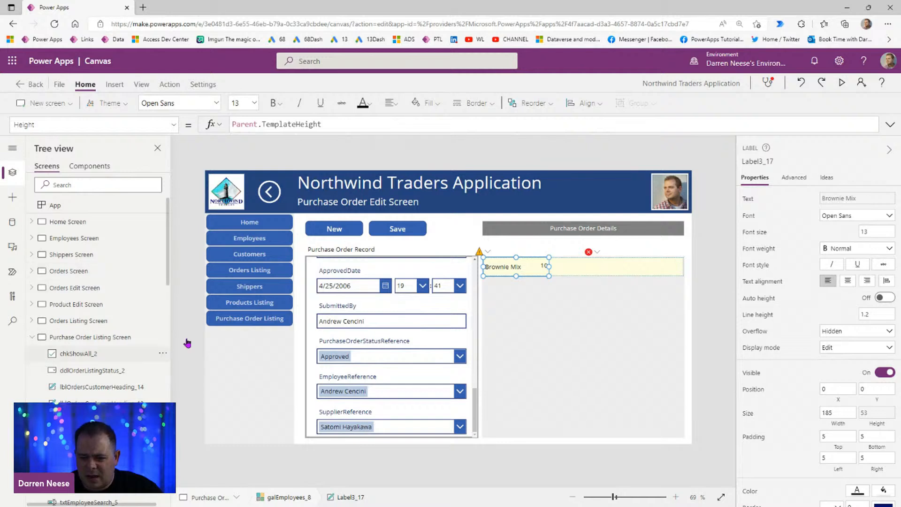
click(12, 197)
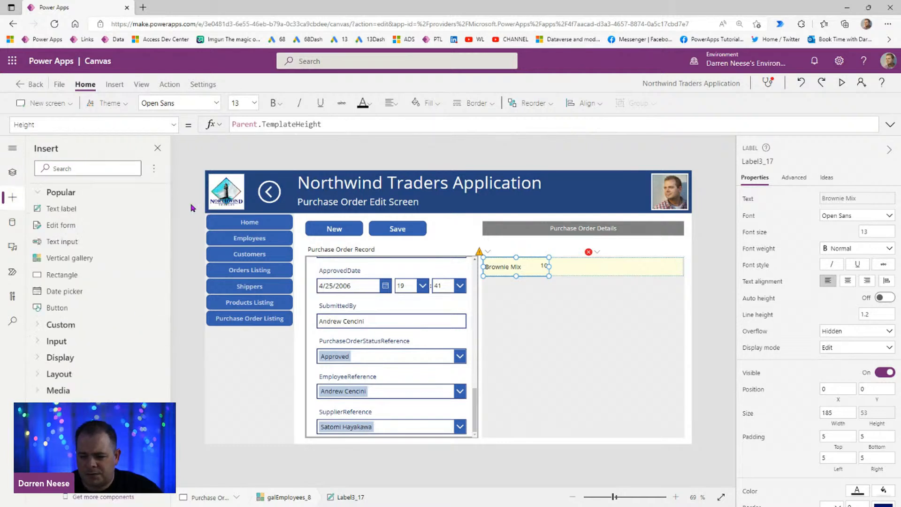
click(65, 281)
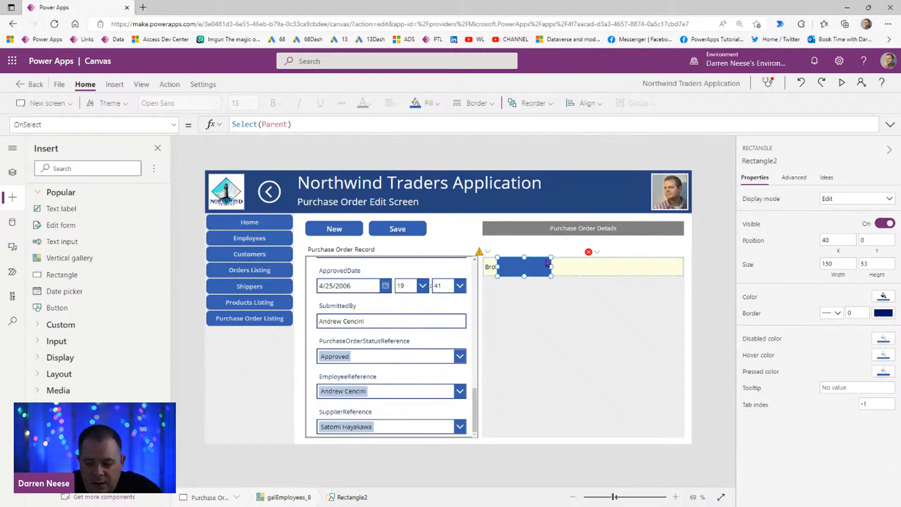
key(ctrl+x)
key(ctrl+v)
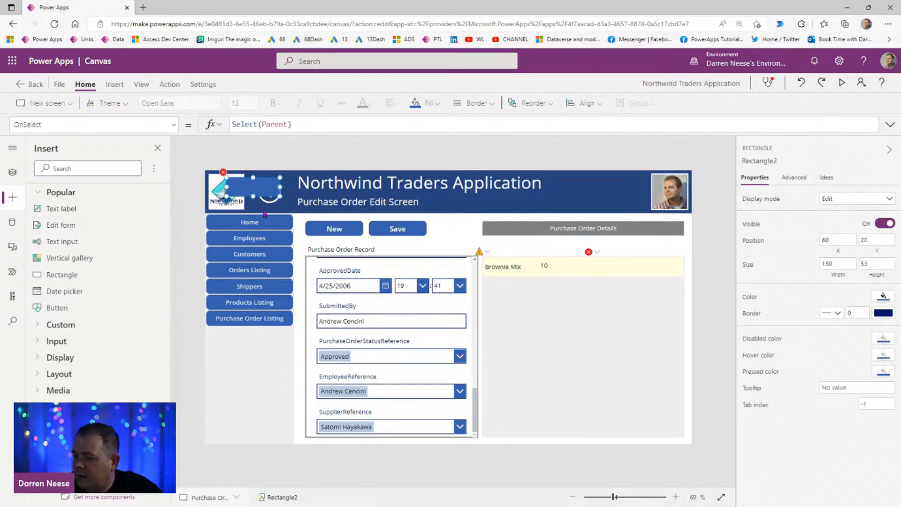
drag(253, 187, 508, 244)
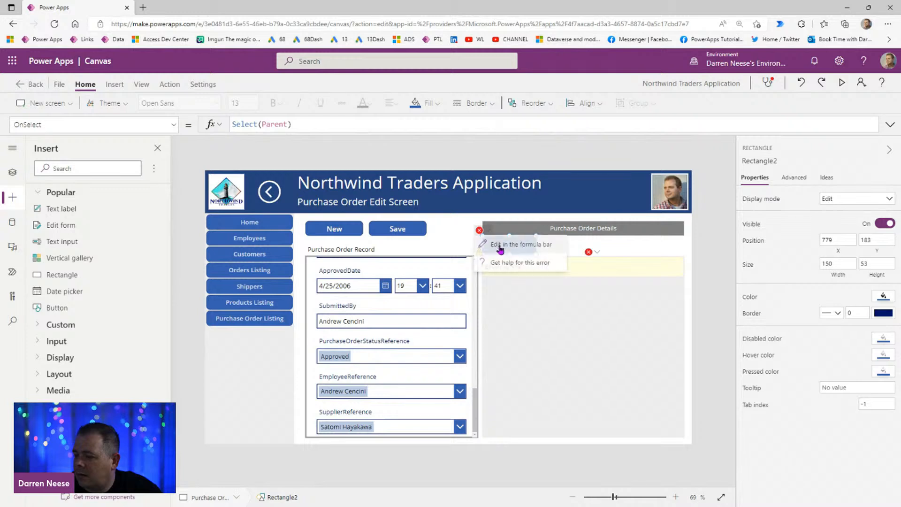
drag(314, 123, 213, 125)
key(BackSpace)
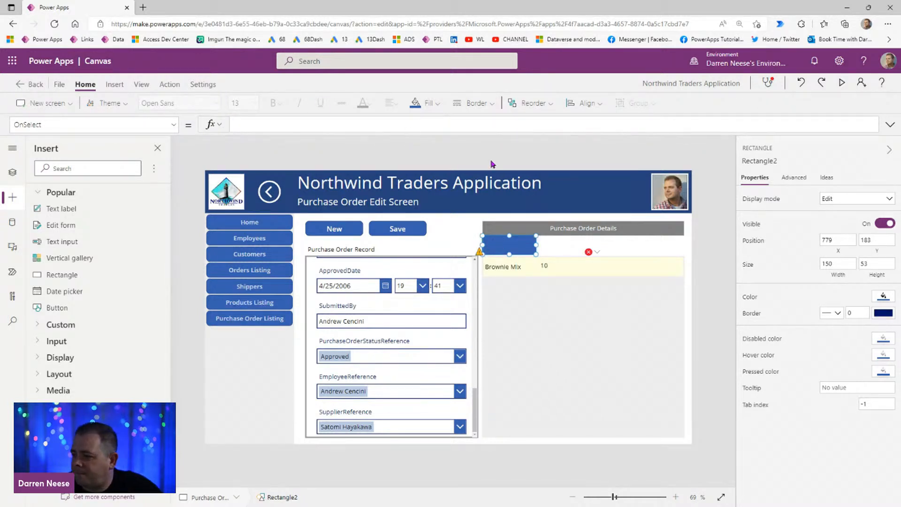
Step: Lower the gallery's upper edge to Y 291 and fit the rectangle above it at Y 242 with width 566
click(586, 277)
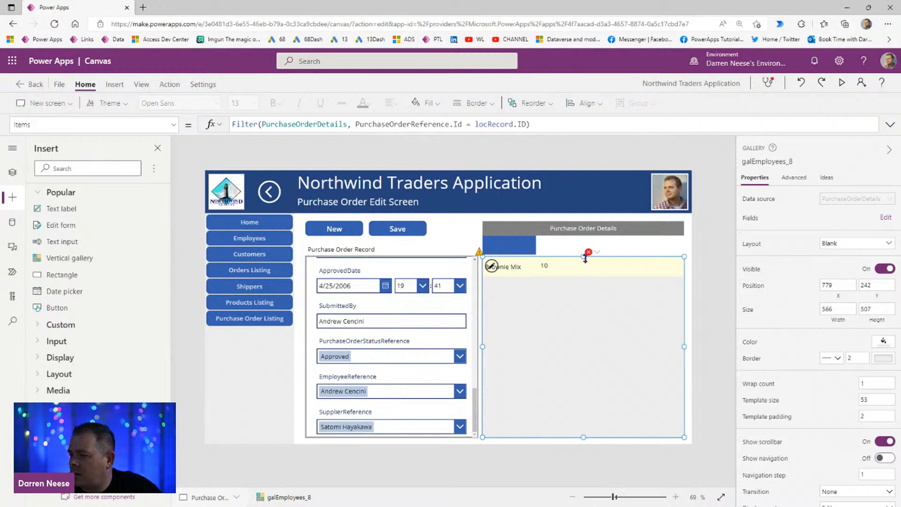
drag(583, 258, 584, 275)
drag(509, 245, 686, 283)
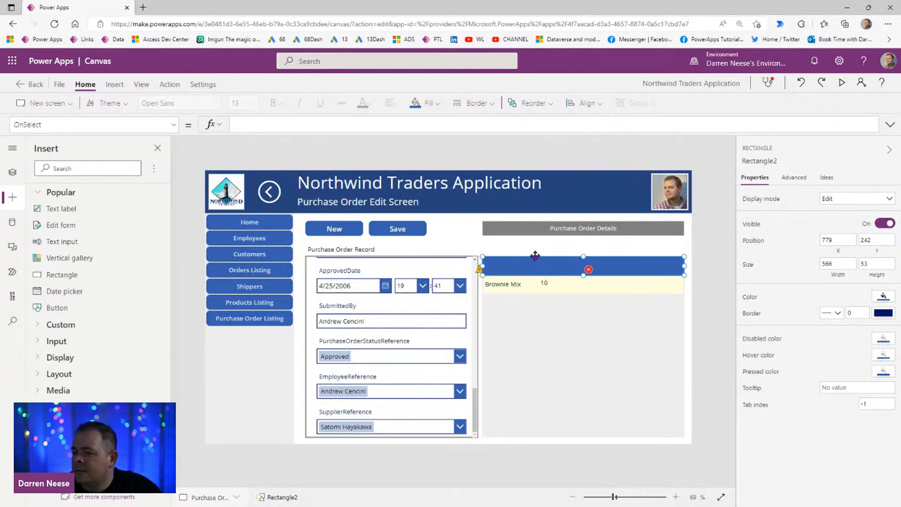
click(706, 283)
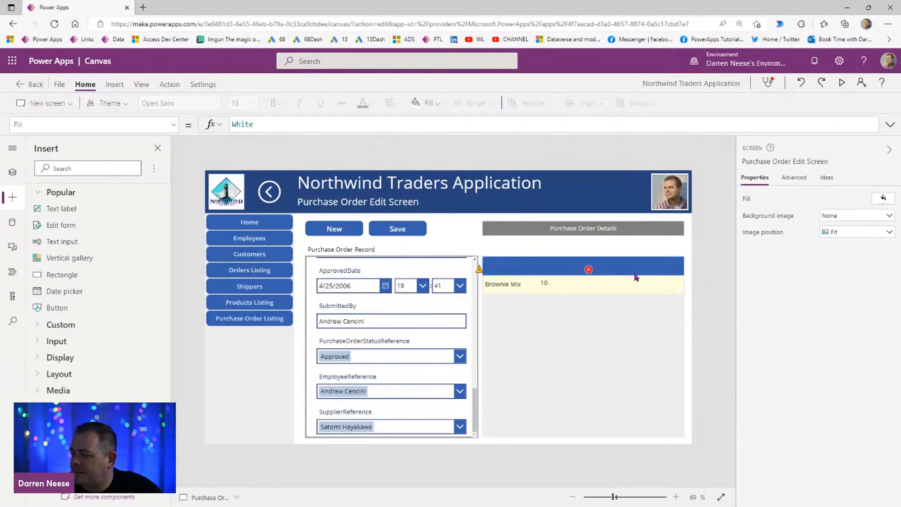
Step: Move the blue rectangle up to Y 238 so it sits flush against the gallery's upper edge
click(528, 267)
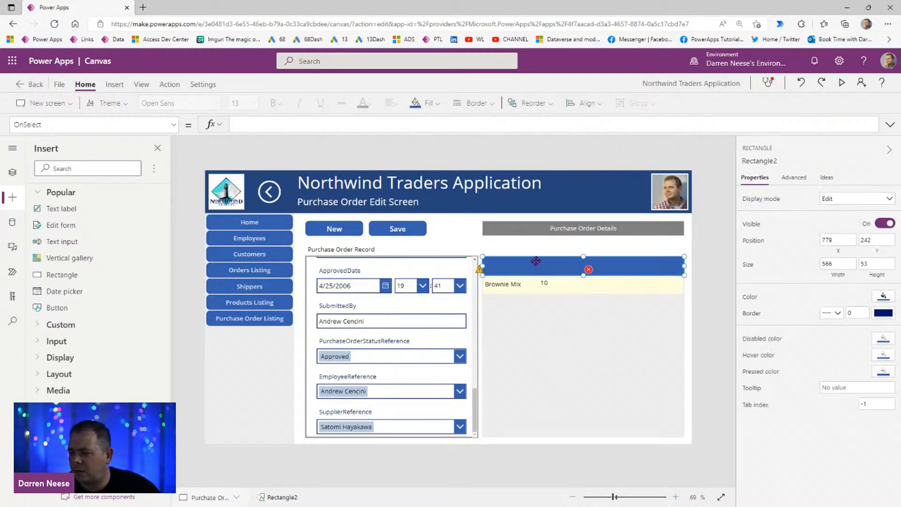
drag(614, 498, 637, 497)
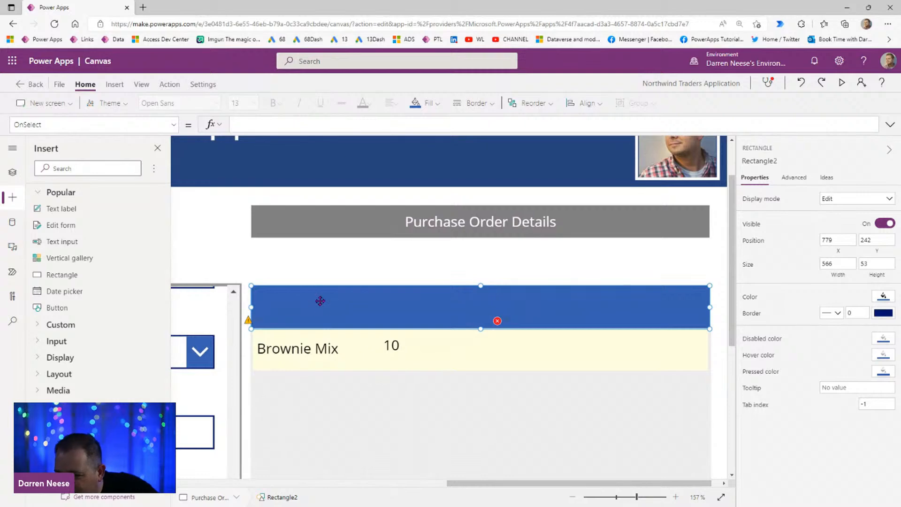
drag(322, 305, 324, 302)
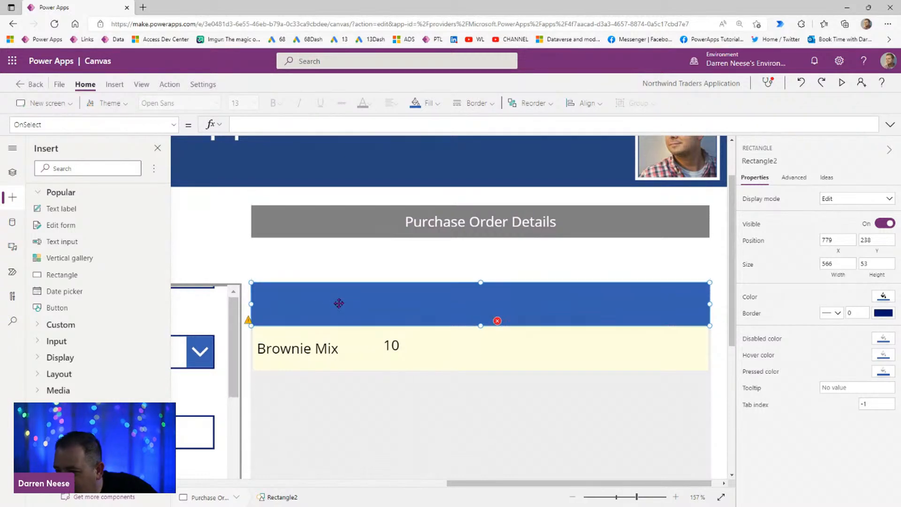
drag(635, 503, 617, 497)
click(559, 378)
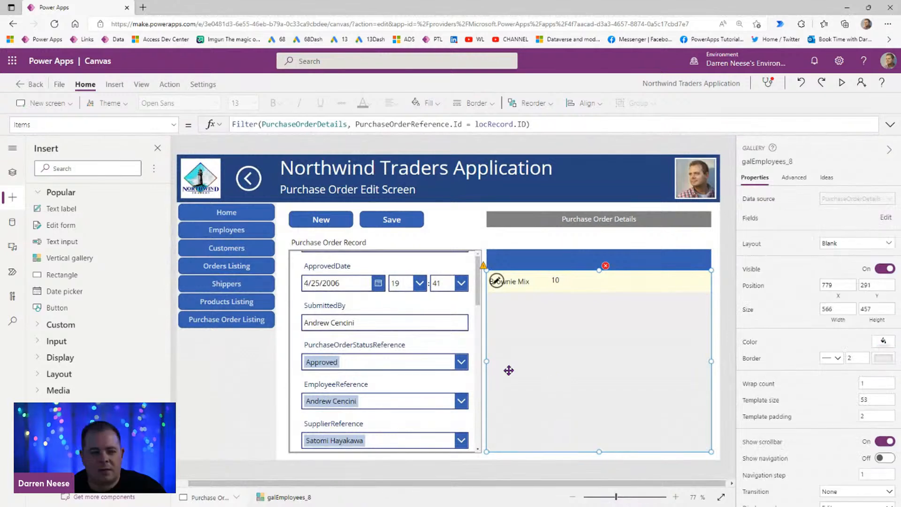
mouse_move(601, 273)
mouse_down()
mouse_move(599, 262)
mouse_move(600, 269)
mouse_up()
Step: Insert a text label over the start of the blue header rectangle at X 779 and make its text white
click(114, 84)
click(102, 103)
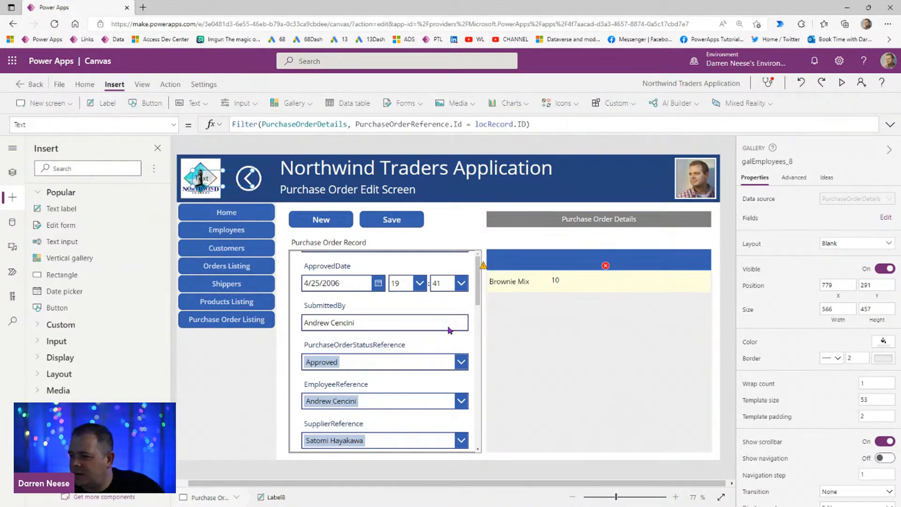
drag(228, 181, 525, 262)
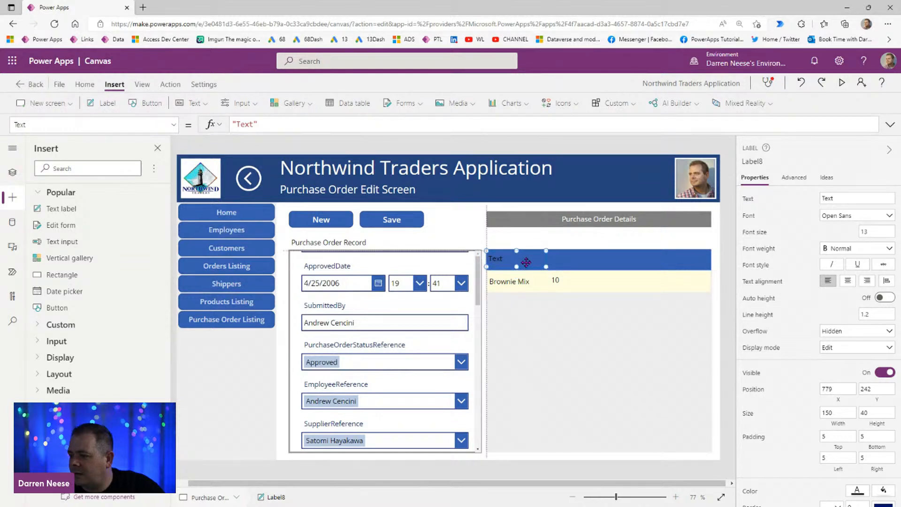
scroll(874, 434, down, 2)
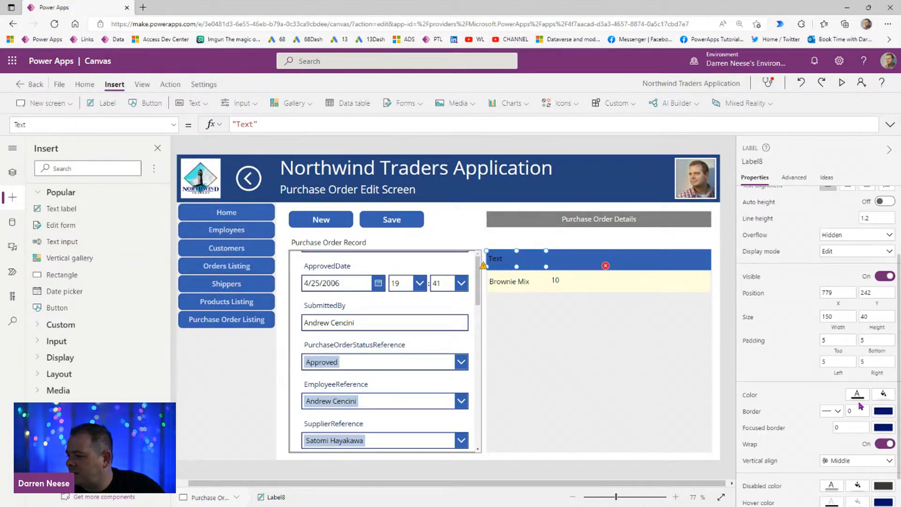
click(859, 395)
click(683, 328)
scroll(835, 234, up, 3)
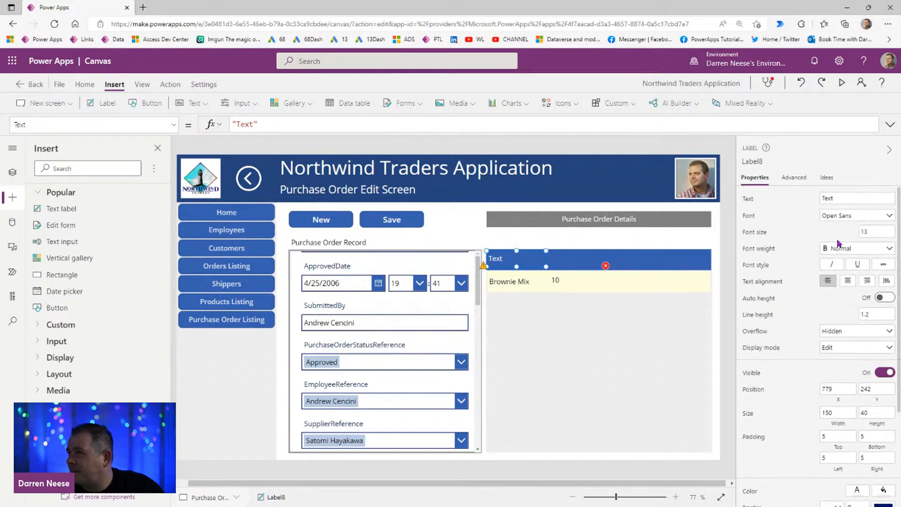
Step: Set the header label's text to PRODUCT and fit it to the rectangle at Y 238 with height 53
drag(845, 197, 821, 196)
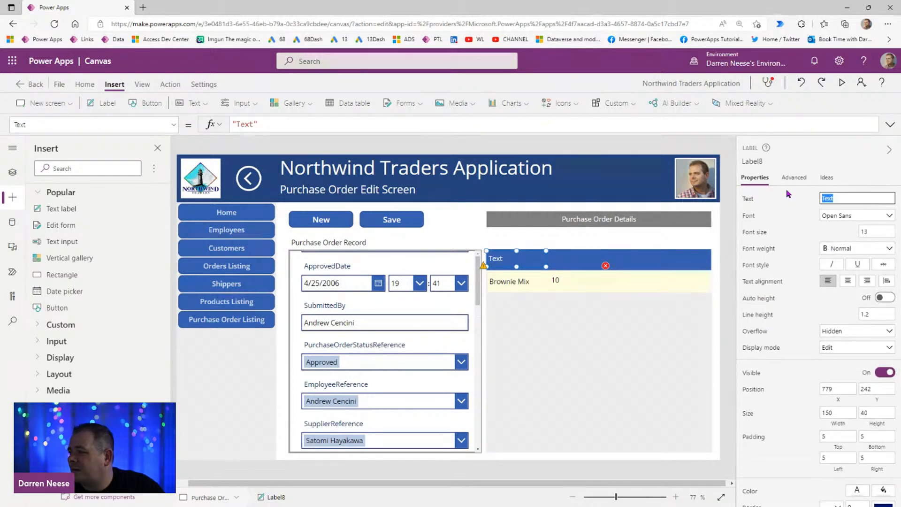
text(PRODUCT)
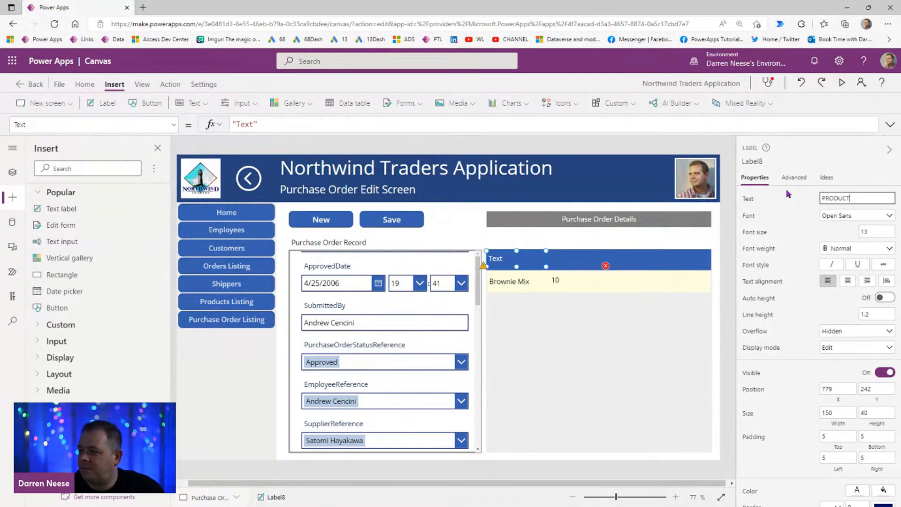
drag(532, 257, 517, 270)
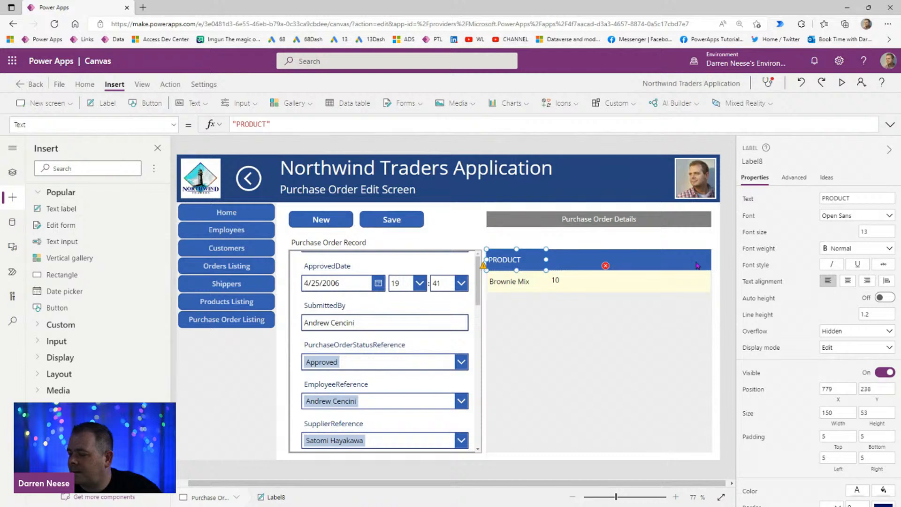
Step: Set the left padding to 15 for both the PRODUCT header label and the gallery's product label
click(724, 273)
click(513, 266)
click(844, 458)
text(15)
click(727, 330)
click(520, 288)
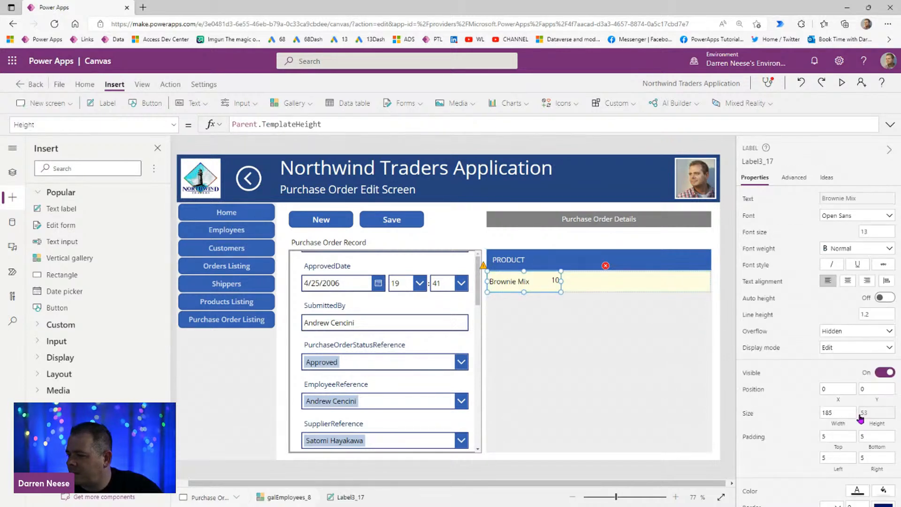
click(842, 458)
text(15)
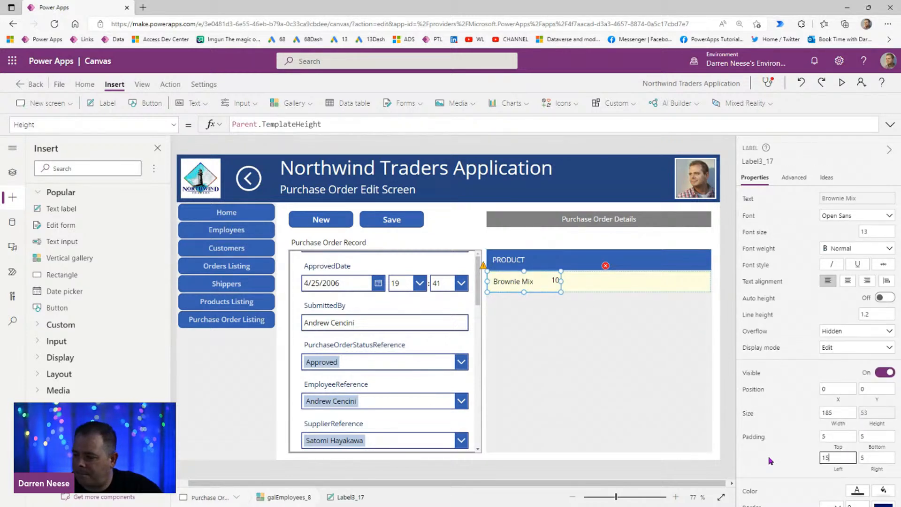
Step: Duplicate the PRODUCT header label and place the copy directly beside the original at X 929, Y 238
click(521, 261)
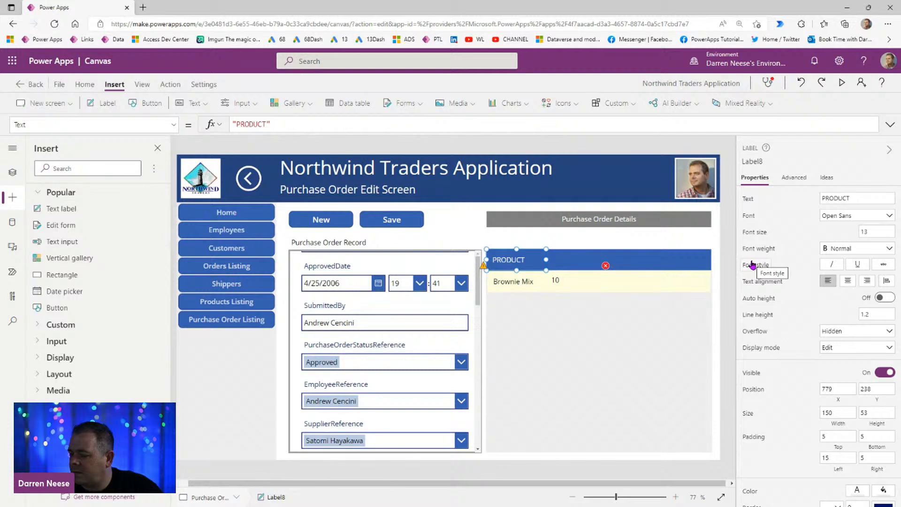
key(ctrl+c)
key(ctrl+v)
drag(529, 258, 588, 257)
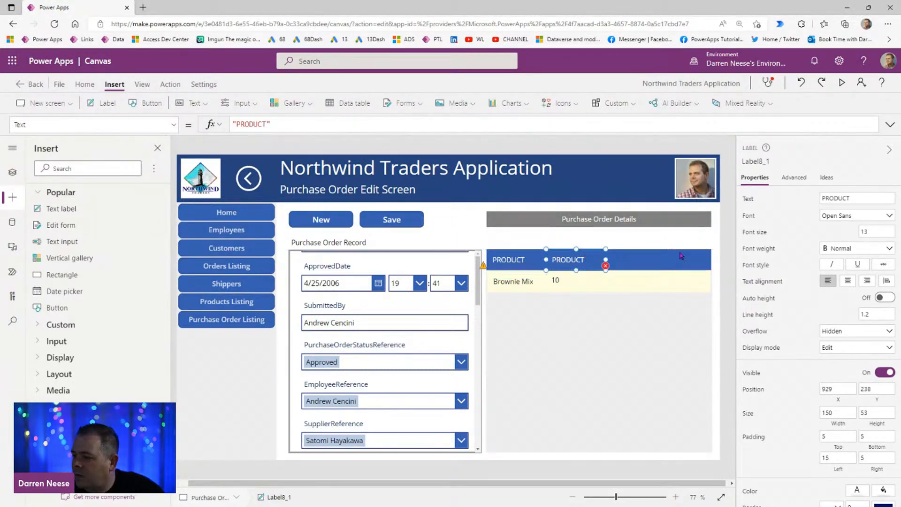
Step: Set the duplicated header label's text to QTY and narrow it to a width of 62
double_click(863, 199)
text(QU)
key(BackSpace)
text(TY)
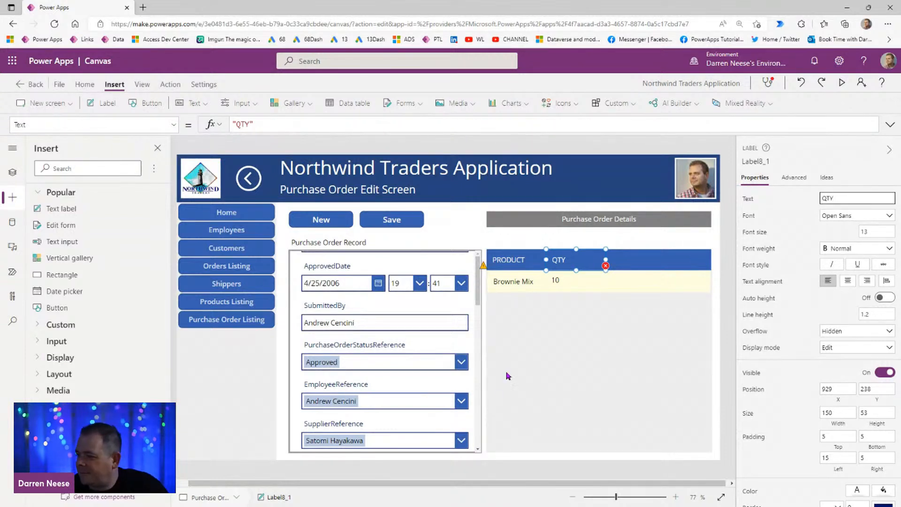
drag(605, 260, 577, 261)
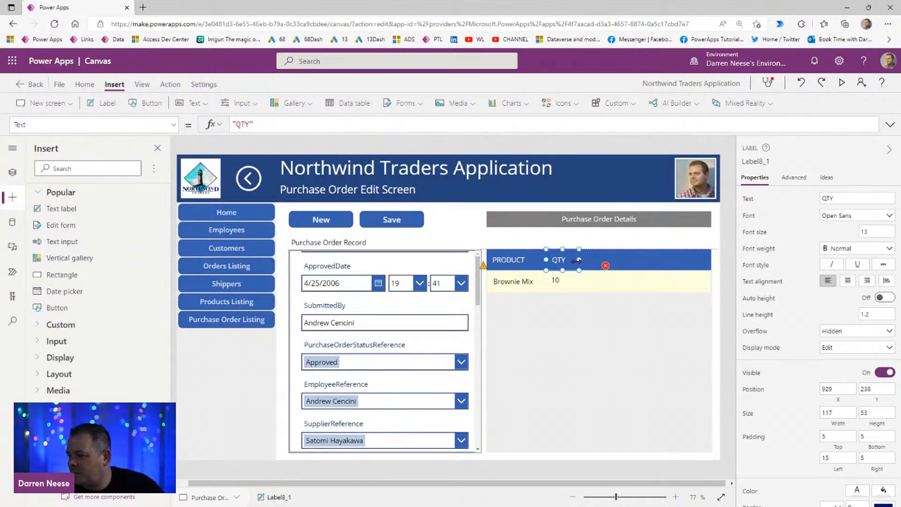
Step: Narrow the gallery's quantity label to a width of 59 and set its height to Parent.TemplateHeight
click(563, 285)
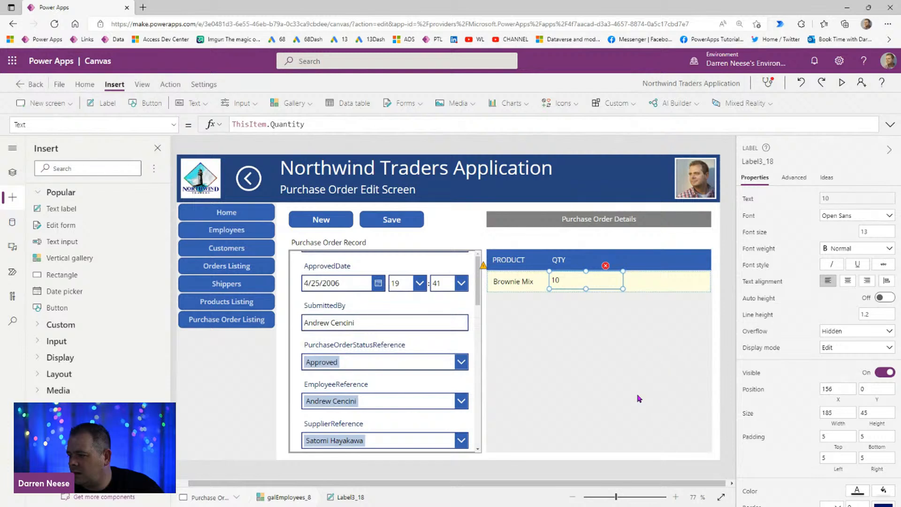
click(525, 286)
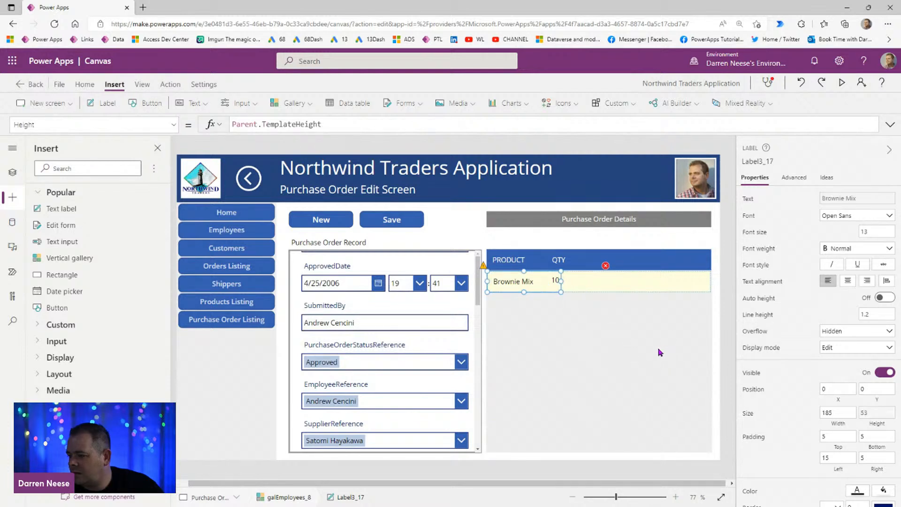
click(581, 282)
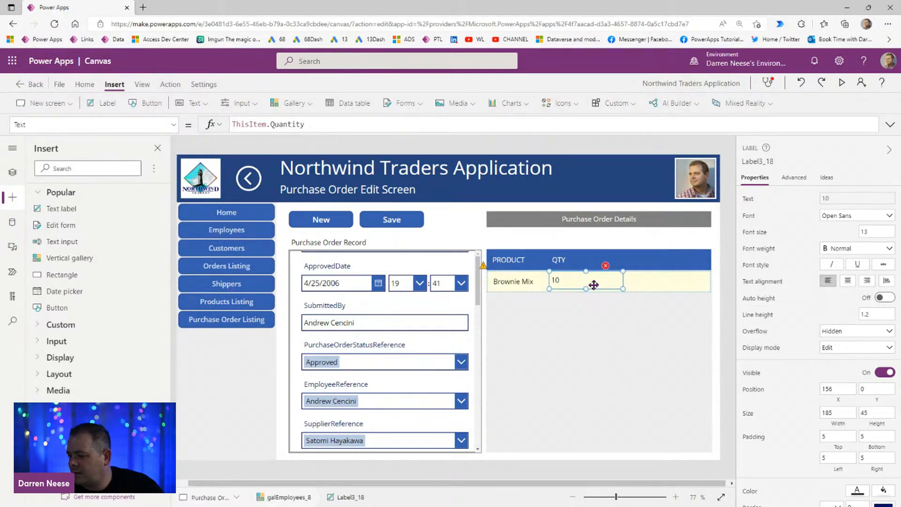
mouse_move(587, 289)
mouse_down()
mouse_move(589, 306)
mouse_move(594, 295)
mouse_move(573, 292)
mouse_up()
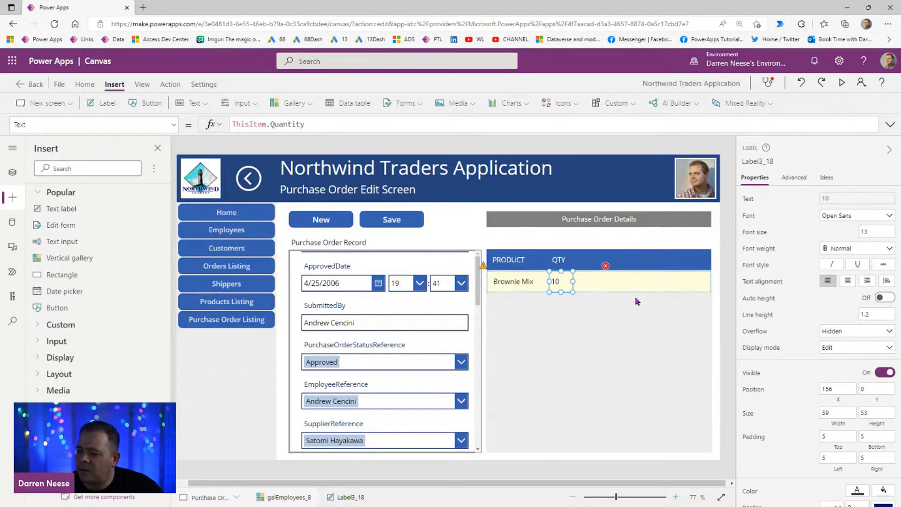
click(878, 424)
drag(266, 124, 194, 124)
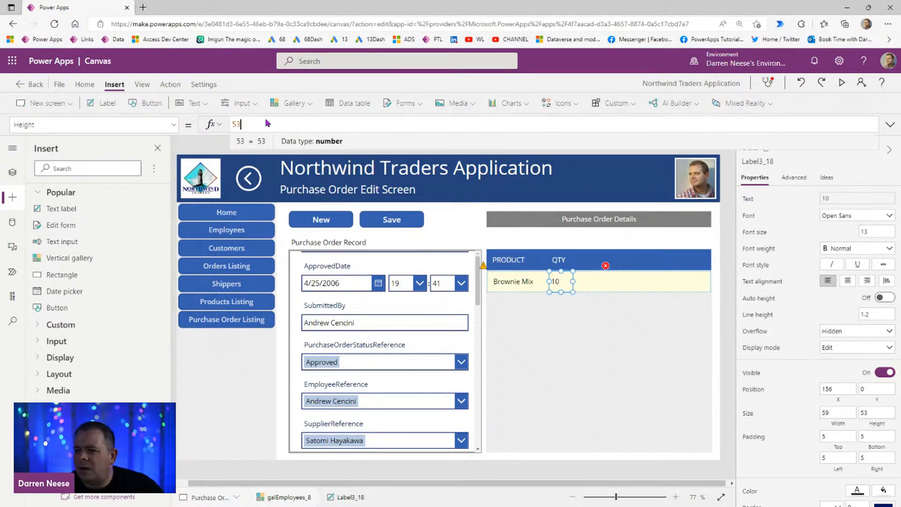
text(Parent.Templat)
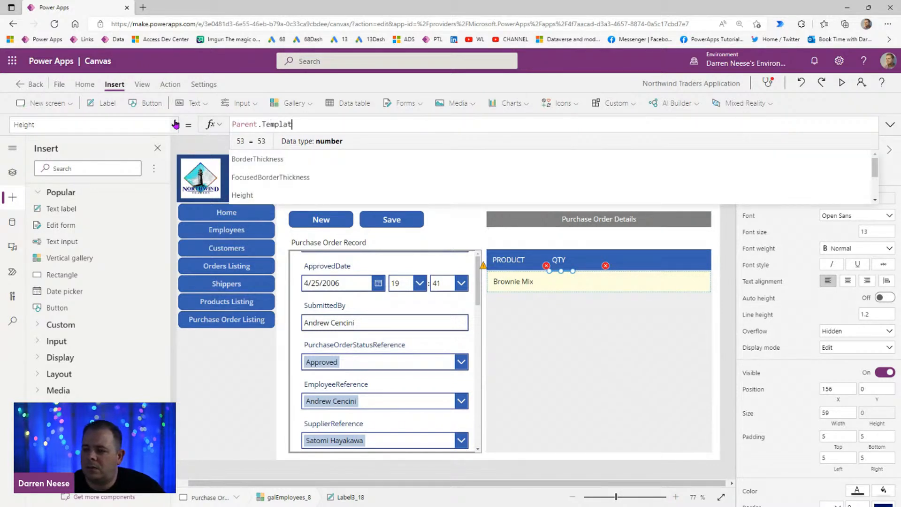
text(eHeight)
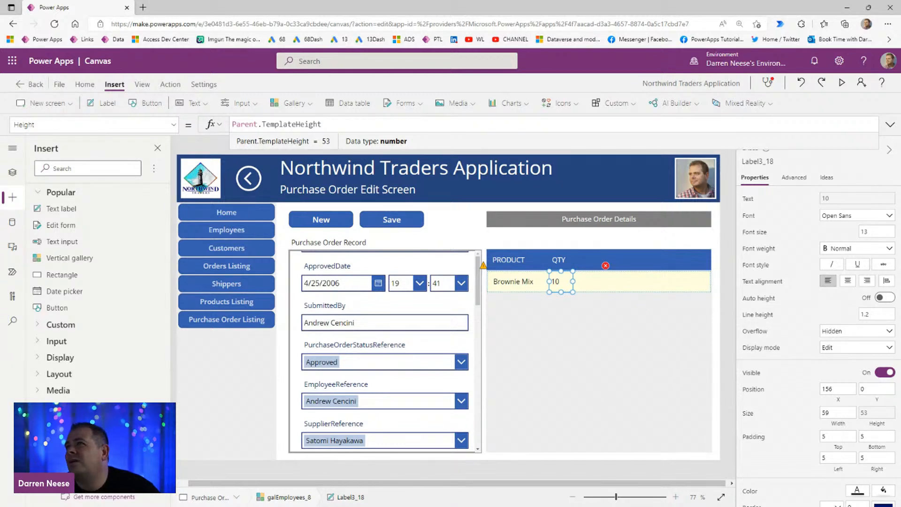
Step: Duplicate the QTY header label and place the copy beside it at X 1015, Y 238
click(566, 260)
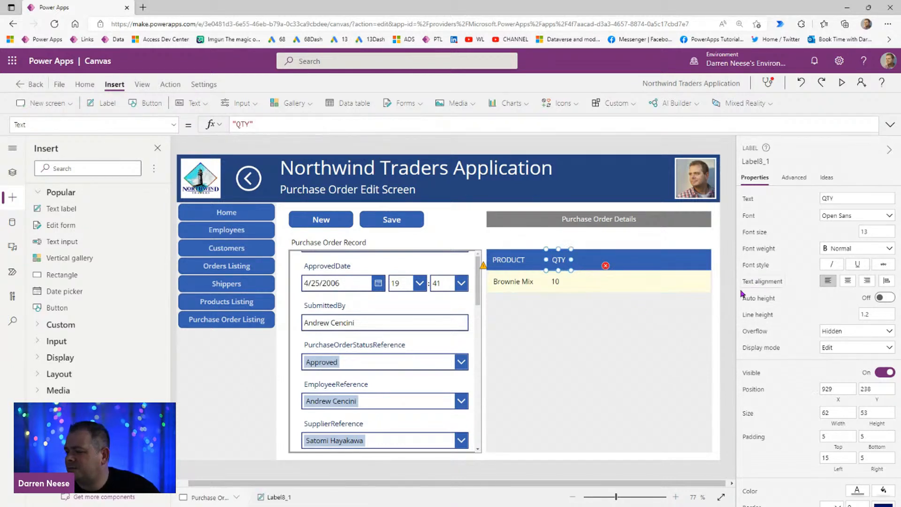
key(ctrl+c)
key(ctrl+v)
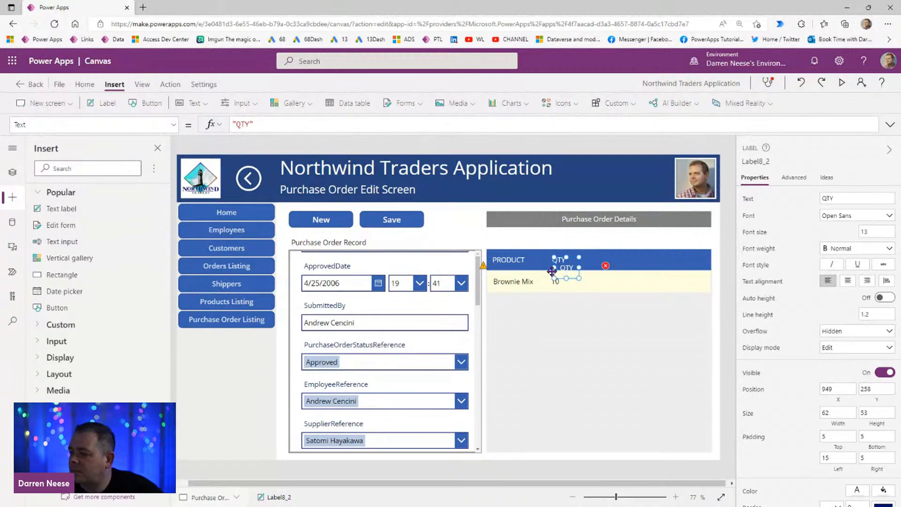
drag(560, 261, 587, 259)
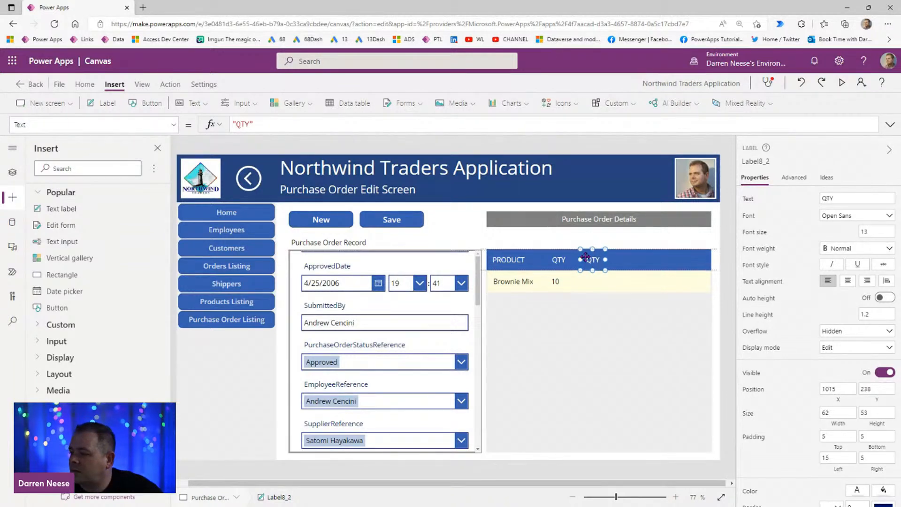
Step: Duplicate the gallery's quantity label, place the copy at X 246, Y 0, and set its text to ThisItem.UnitCost
click(561, 284)
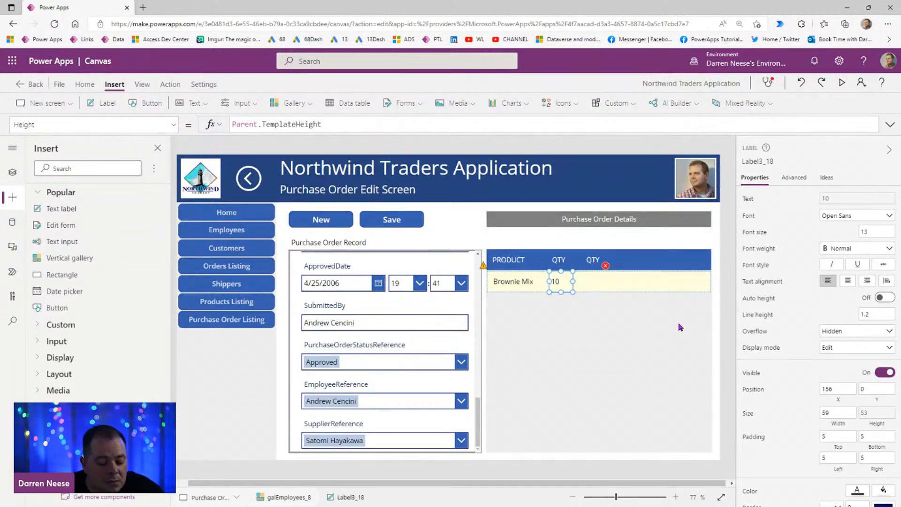
key(ctrl+c)
key(ctrl+v)
drag(517, 282, 597, 282)
double_click(287, 123)
text(Unity)
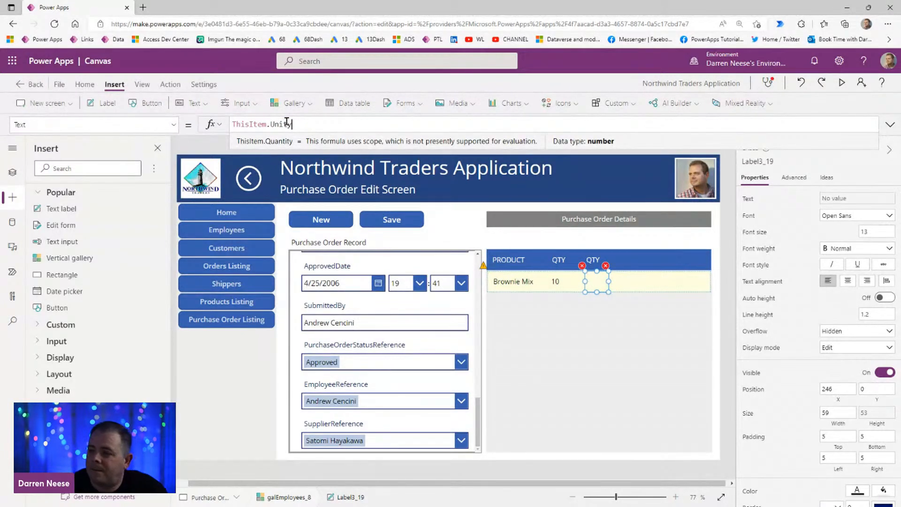
key(BackSpace)
text(Cost)
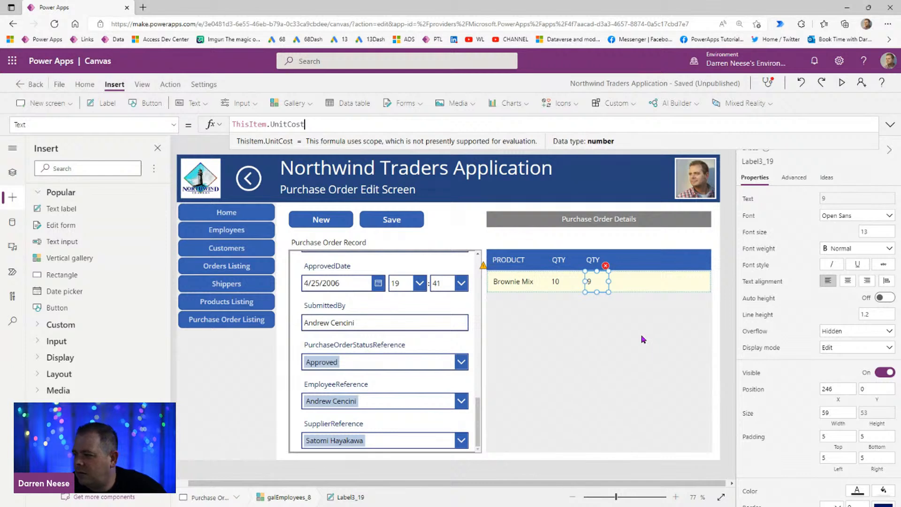
Step: Format the unit cost label as currency with the formula Text(ThisItem.UnitCost, "$0.00")
click(361, 126)
key(Home)
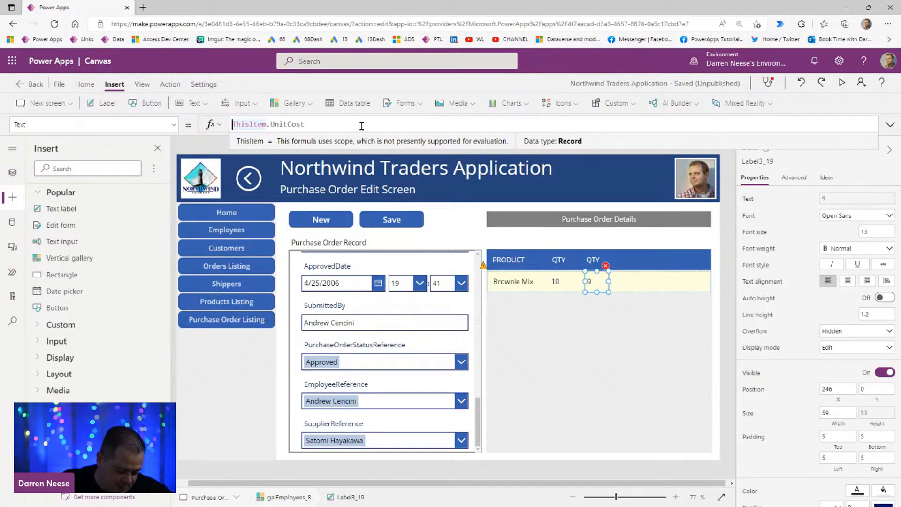
click(348, 122)
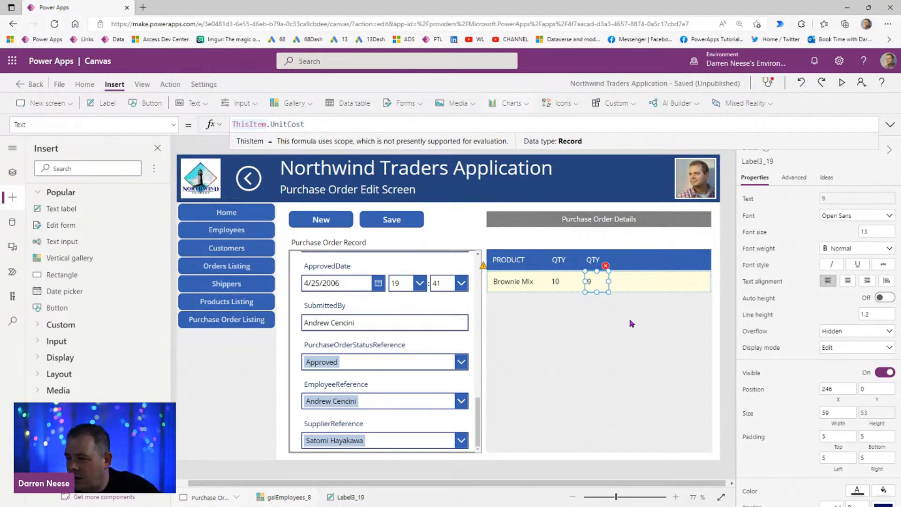
drag(608, 280, 609, 280)
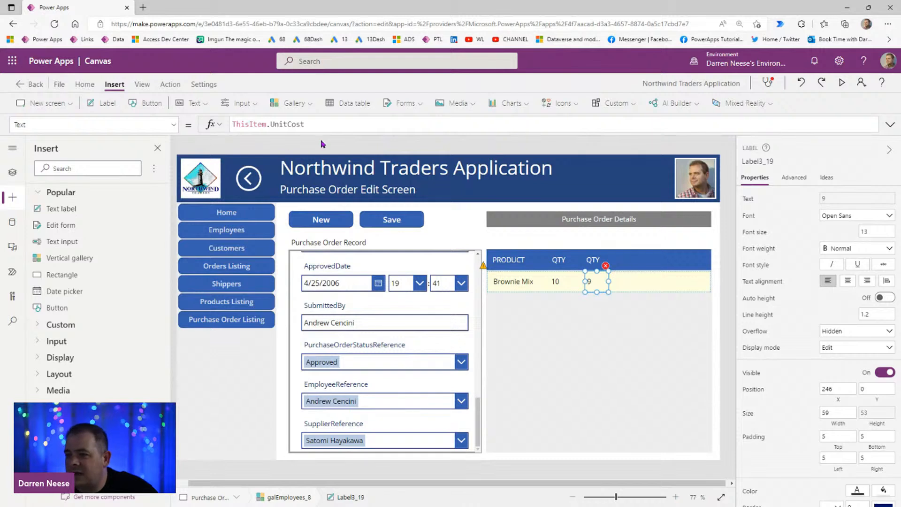
key(Home)
text(Text)
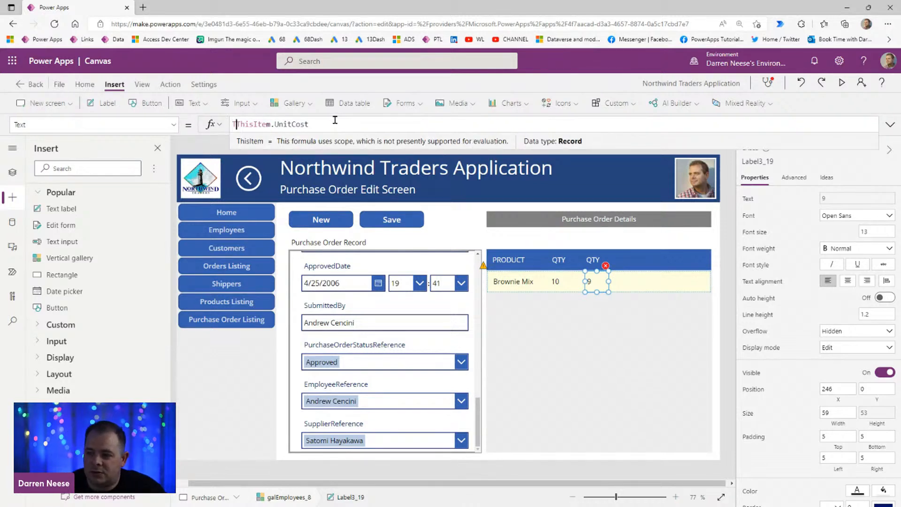
text(()
key(End)
text(, ""))
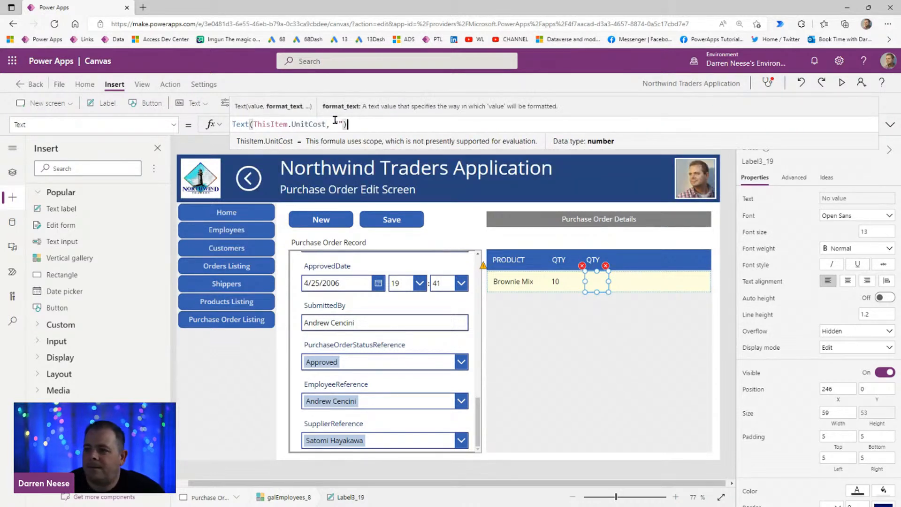
click(335, 121)
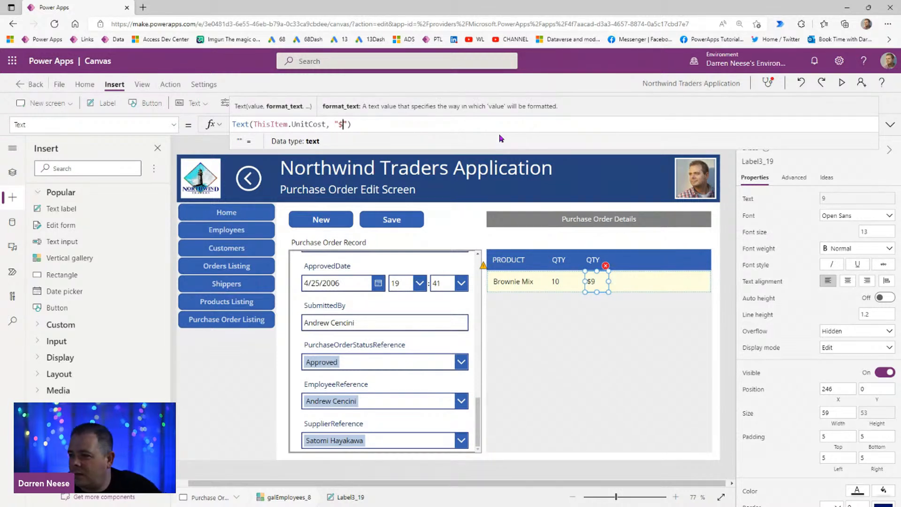
text($0.00)
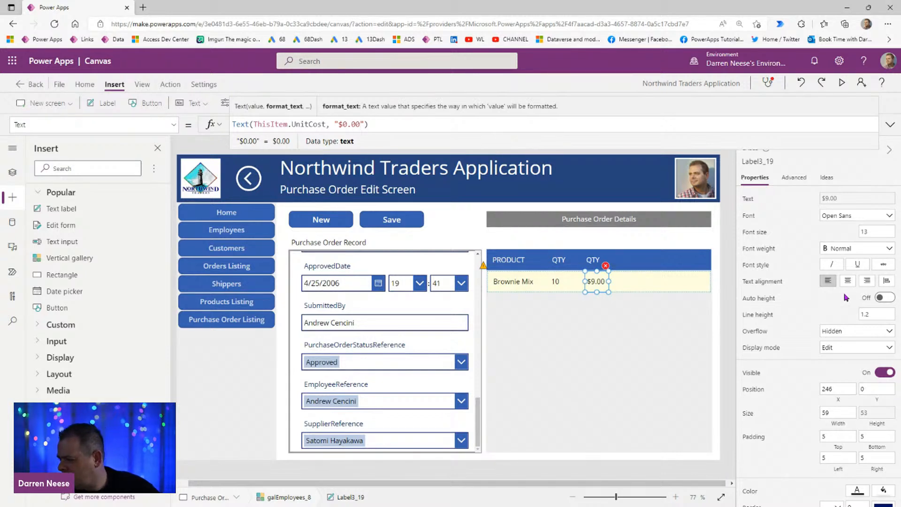
Step: Right-align the text of the gallery's unit cost and quantity labels
click(866, 282)
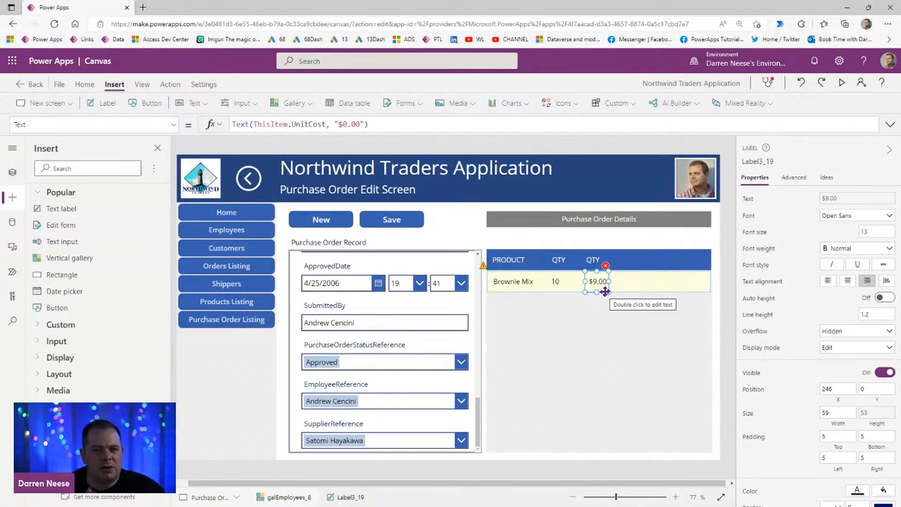
click(565, 290)
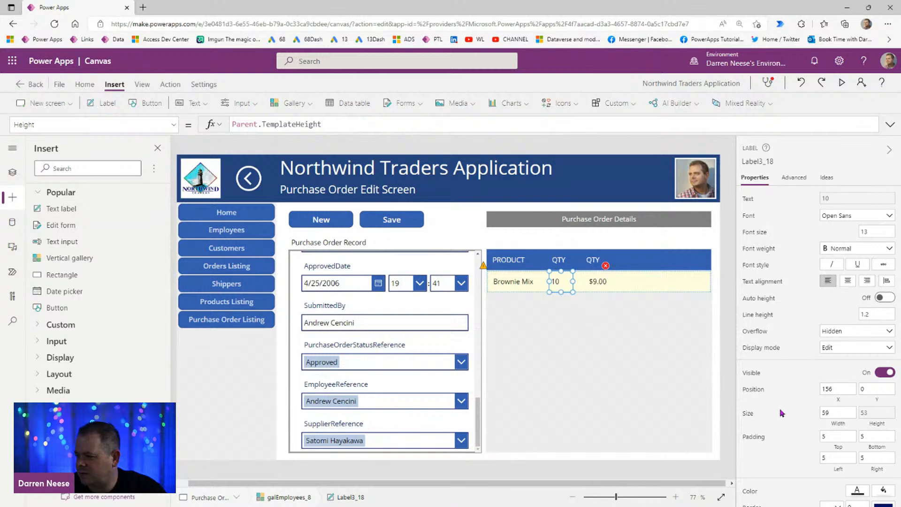
click(867, 281)
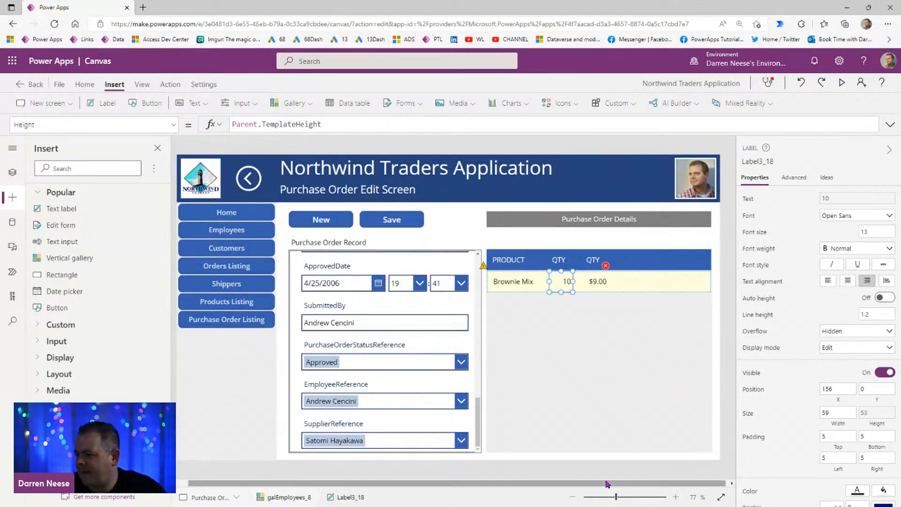
Step: Delete the leftover price label that references ThisItem.UnitPrice from the purchase order details gallery
drag(616, 501, 615, 500)
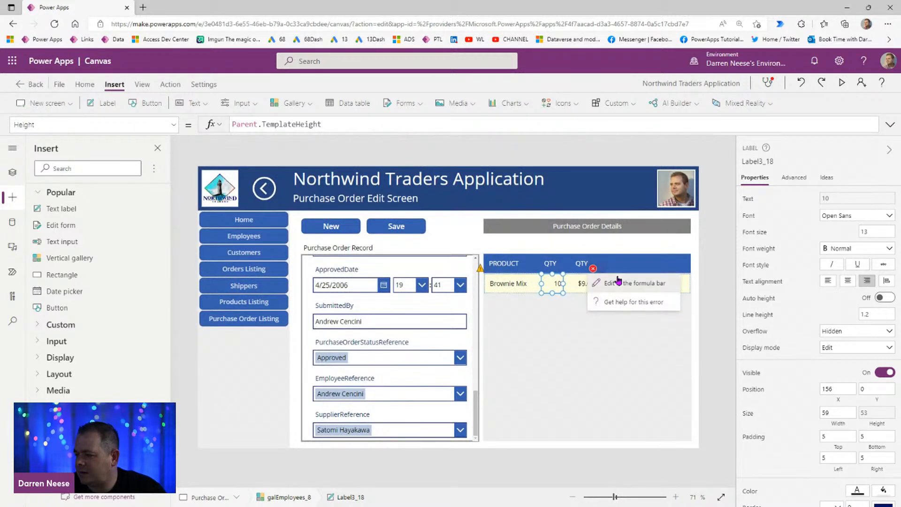
click(649, 287)
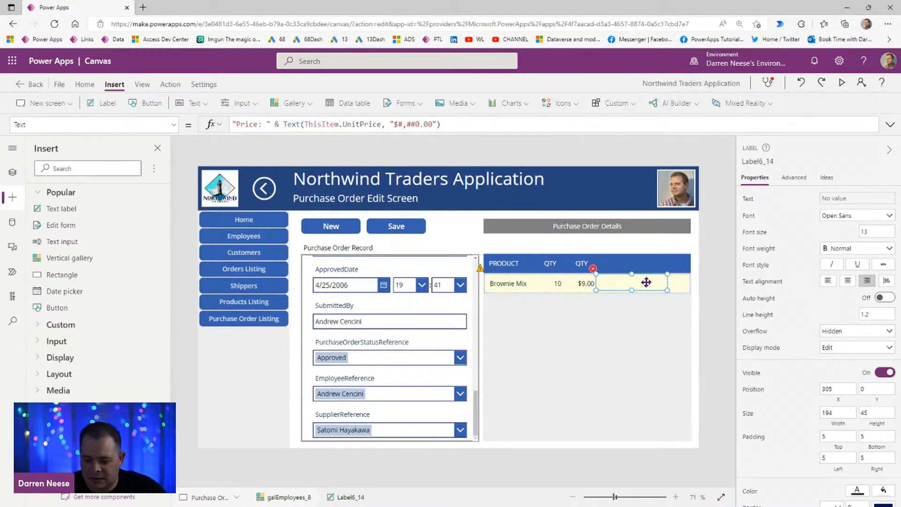
click(650, 291)
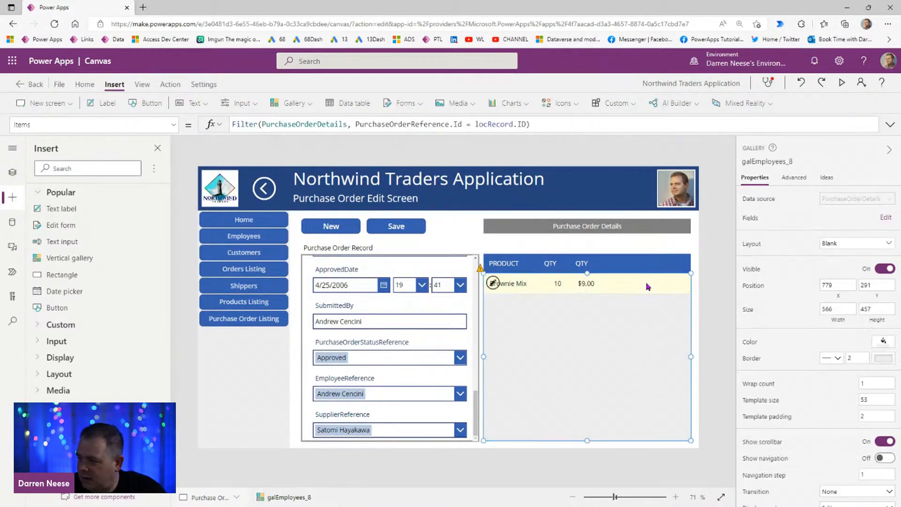
Step: Nudge the gallery's quantity and unit cost labels left under their headers, with the unit cost label at X 238
click(556, 284)
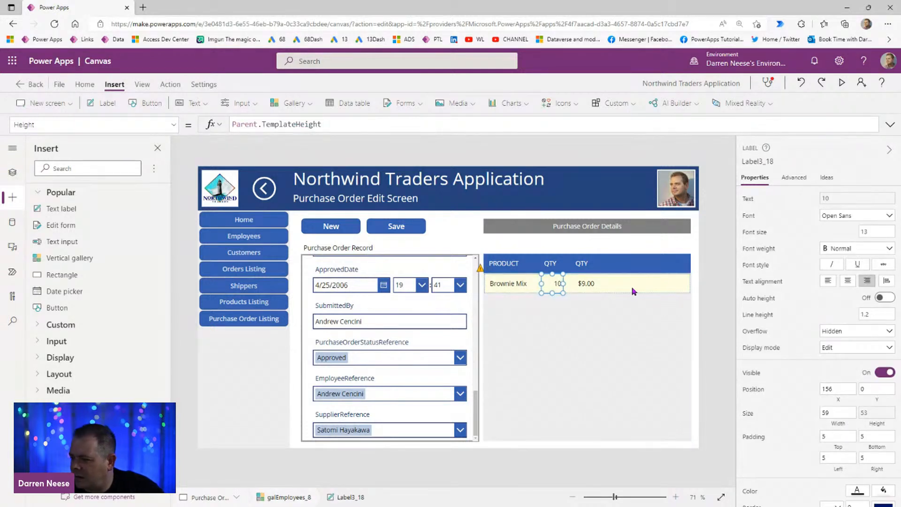
key(Left)
key(Left)
key(Left)
key(Left)
key(Left)
key(Left)
key(Left)
key(Left)
key(Left)
key(Left)
key(Left)
key(Left)
key(Left)
key(Left)
key(Left)
key(Left)
key(Tab)
key(Left)
key(Left)
key(Left)
key(Left)
key(Left)
key(Left)
key(Left)
key(Left)
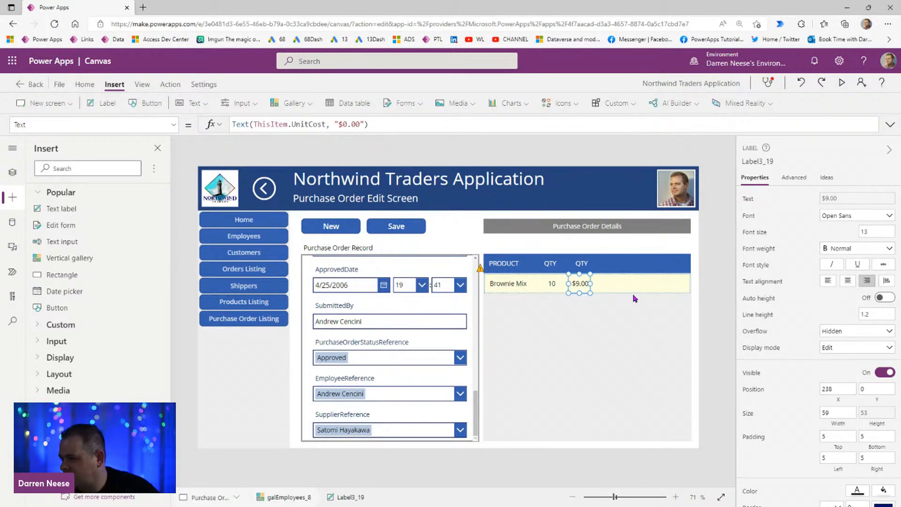
click(716, 286)
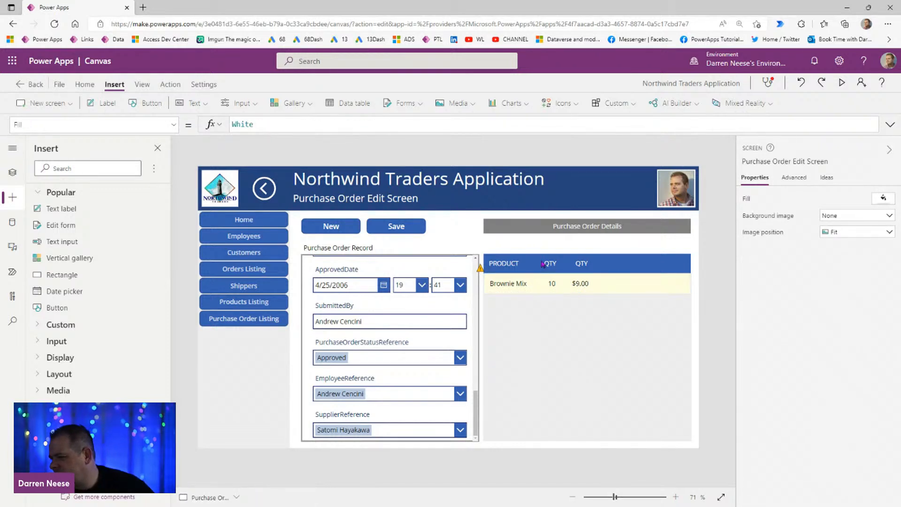
Step: Set the second QTY header label's text to UNIT COST and widen it to 81
click(512, 266)
click(550, 264)
click(581, 266)
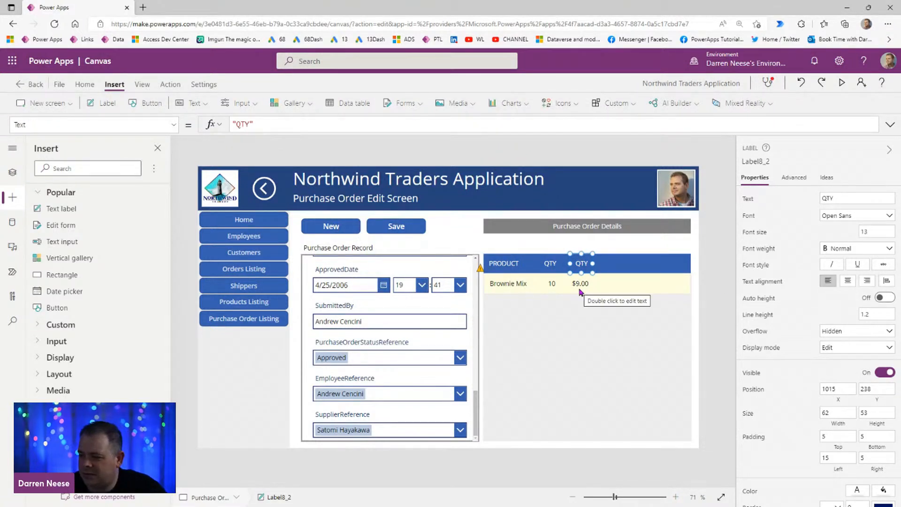
click(840, 198)
text(Unit cost)
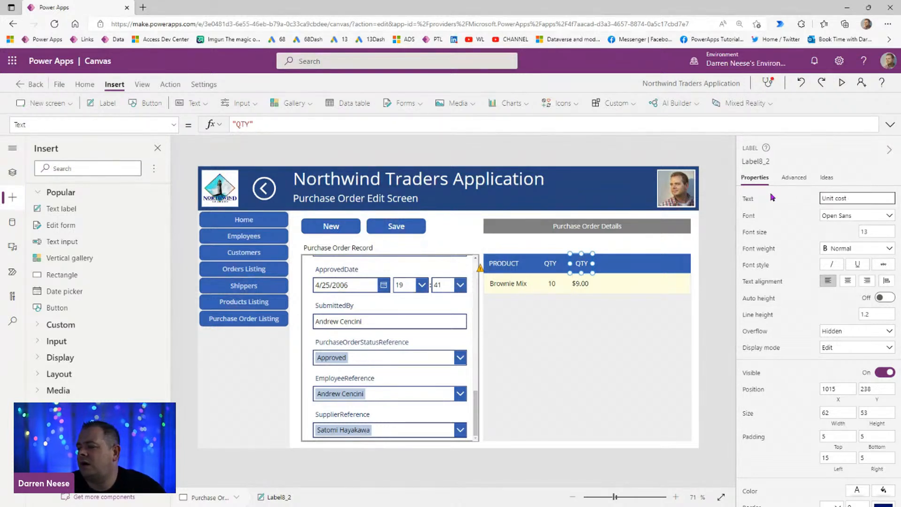
key(ctrl+a)
text(UN)
text(OST)
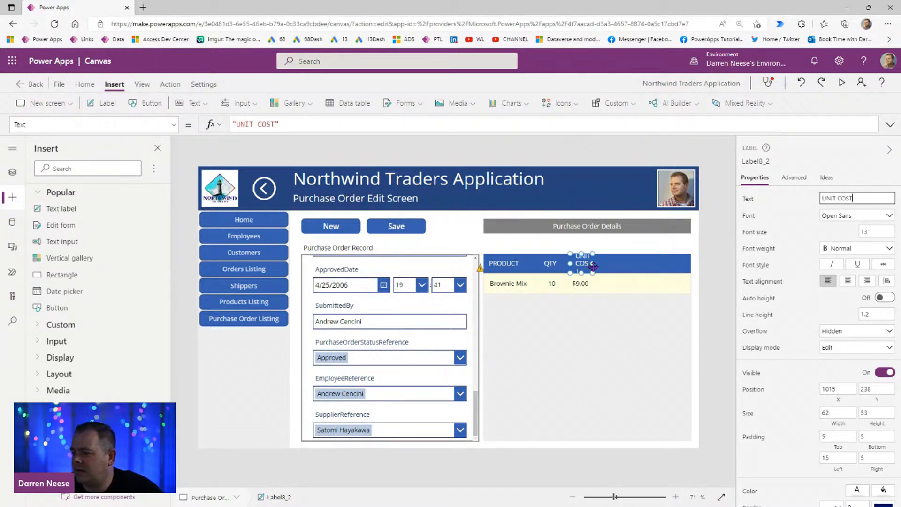
drag(593, 265, 600, 264)
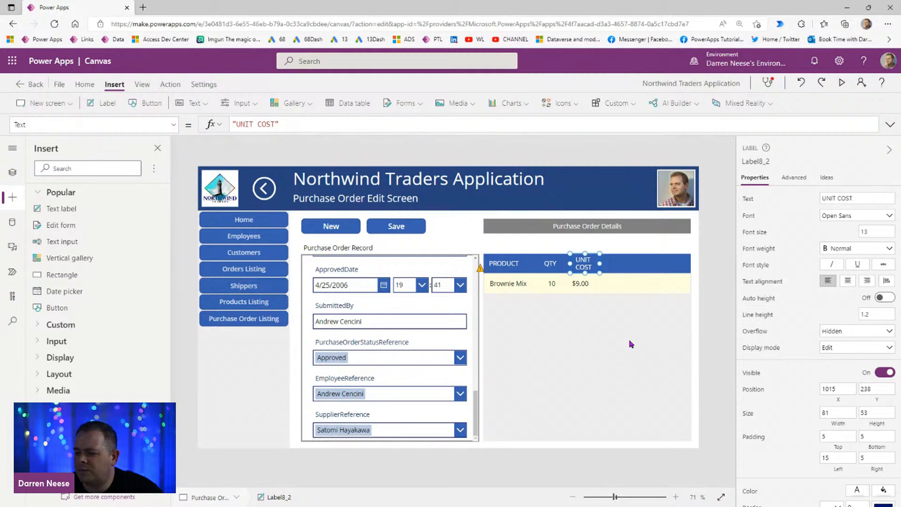
Step: Split the UNIT COST header label onto two lines with the formula "UNIT" & Char(13) & "COST"
click(260, 125)
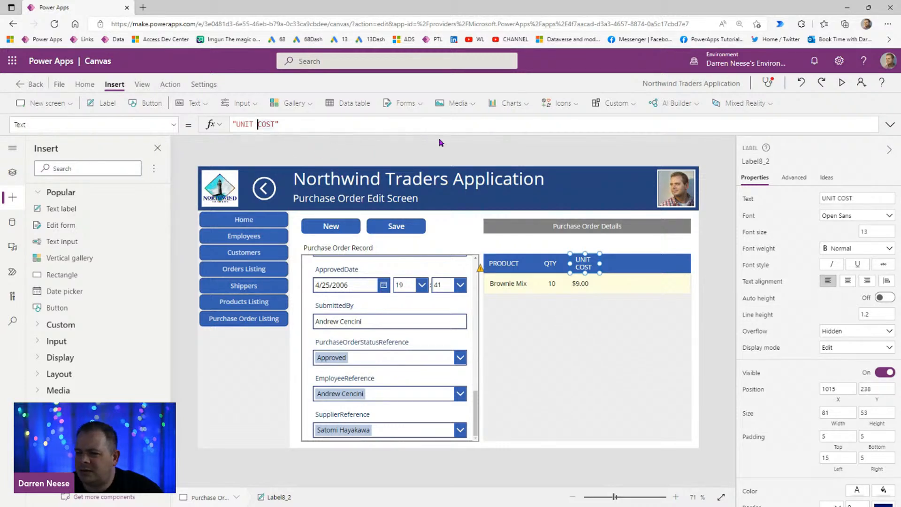
key(BackSpace)
text(" & &)
text(")
text(& )
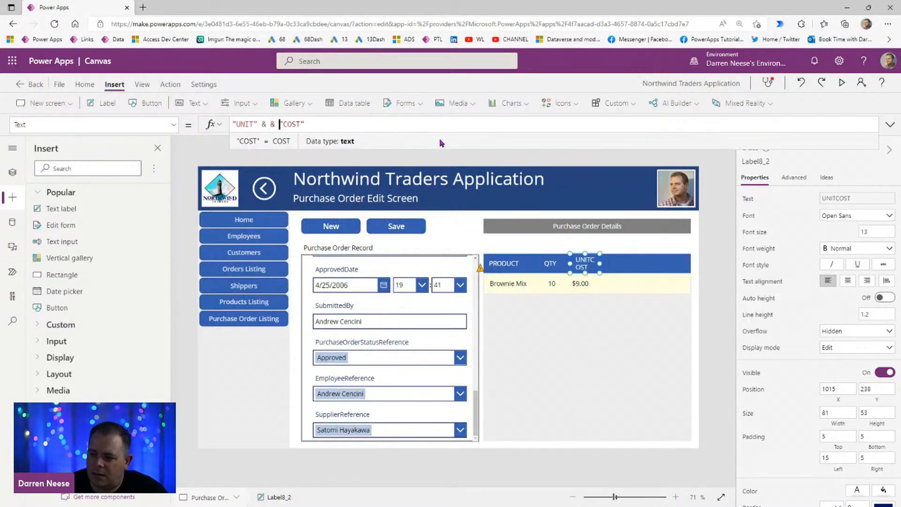
text( Char(13)
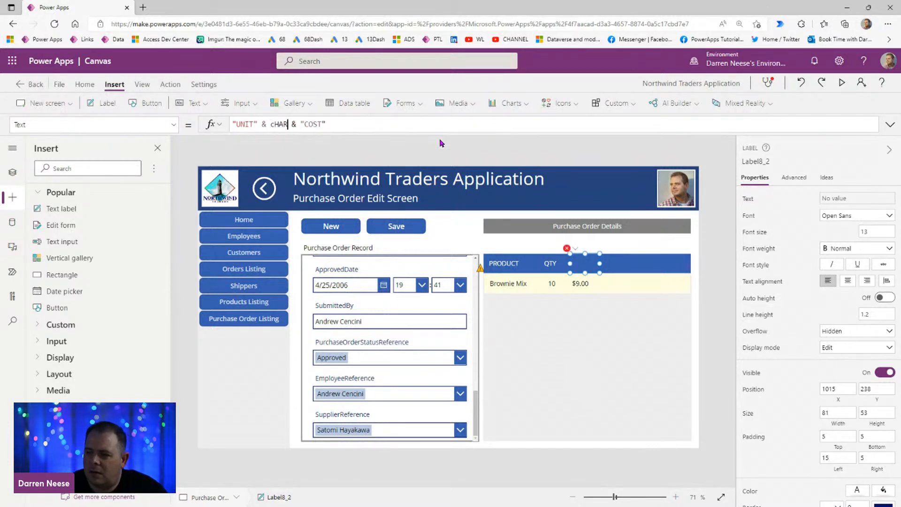
text())
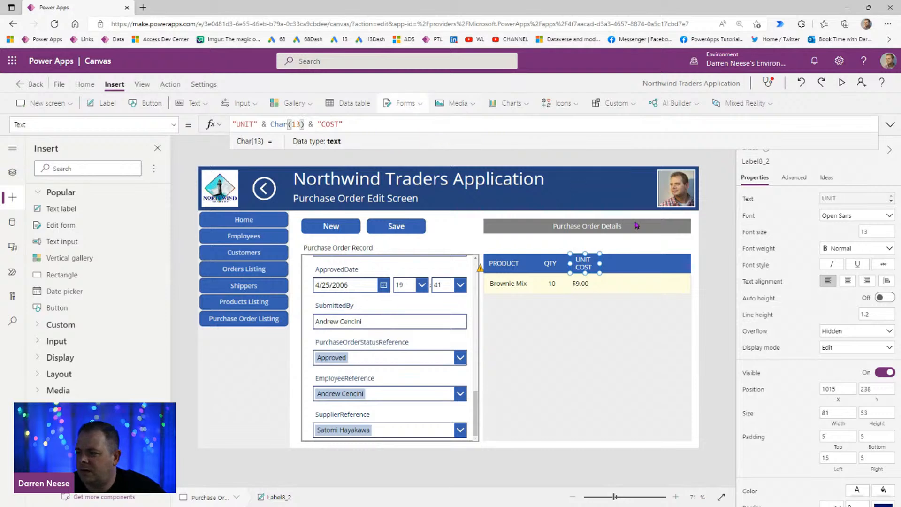
Step: Center the UNIT COST header label's text, narrow the label to 66, and set its left padding to 5
click(848, 280)
drag(600, 264, 597, 264)
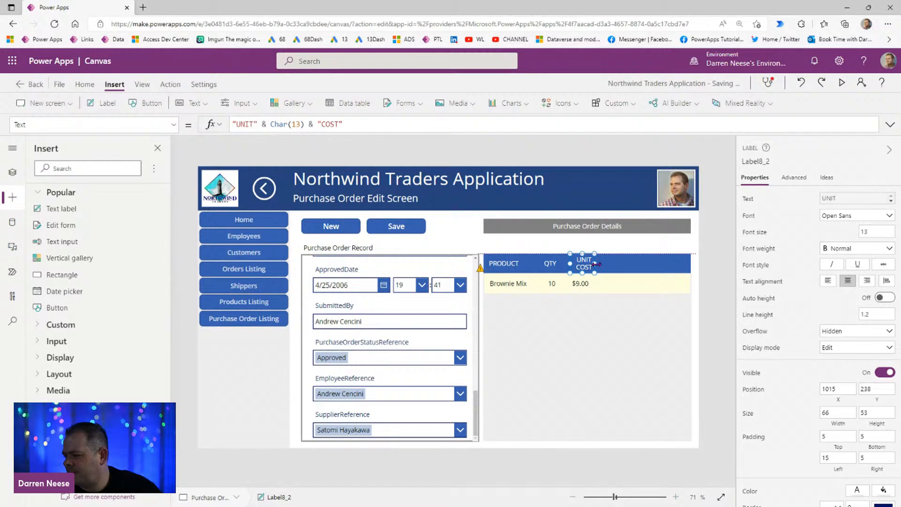
double_click(836, 458)
text(5)
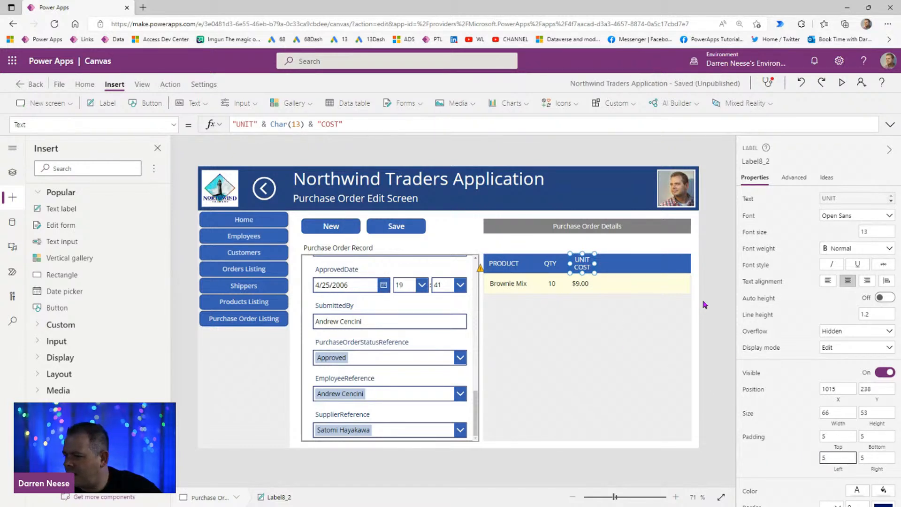
Step: Set the QTY header label's left padding to 5 and center its text
click(551, 269)
drag(833, 454, 779, 459)
text(5)
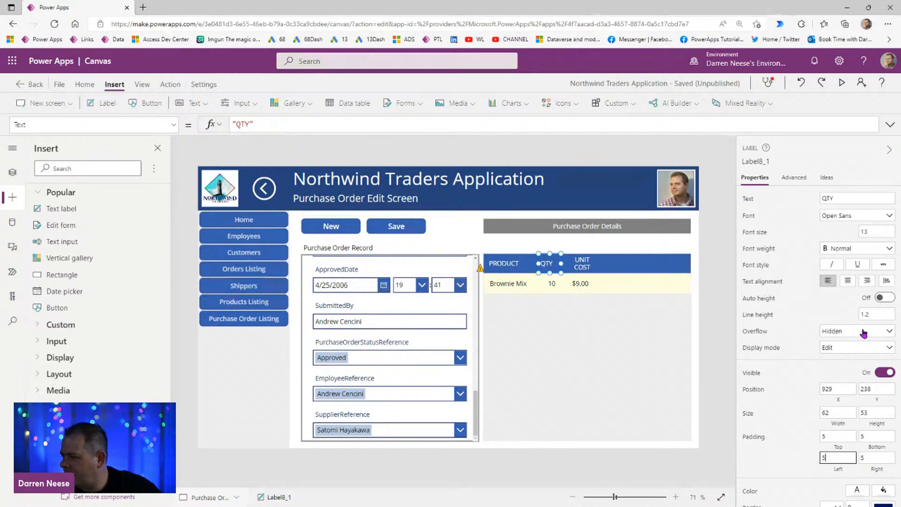
click(848, 282)
click(718, 324)
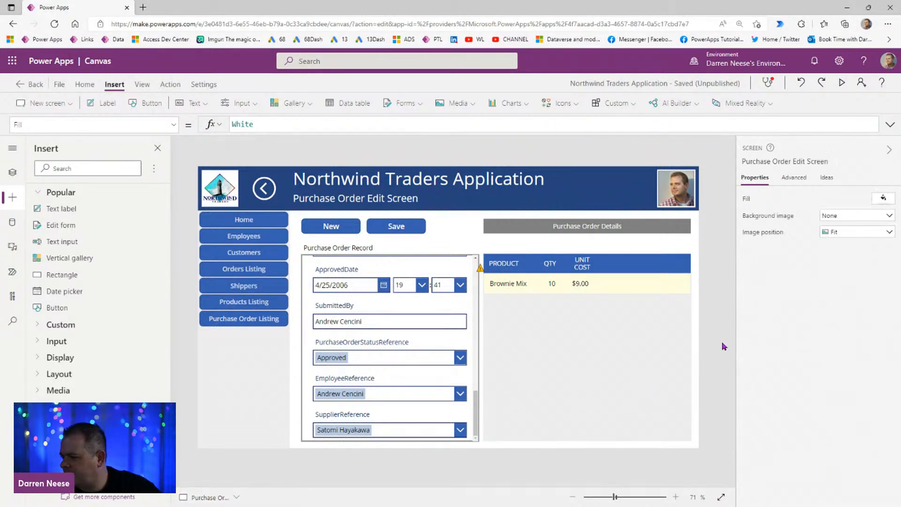
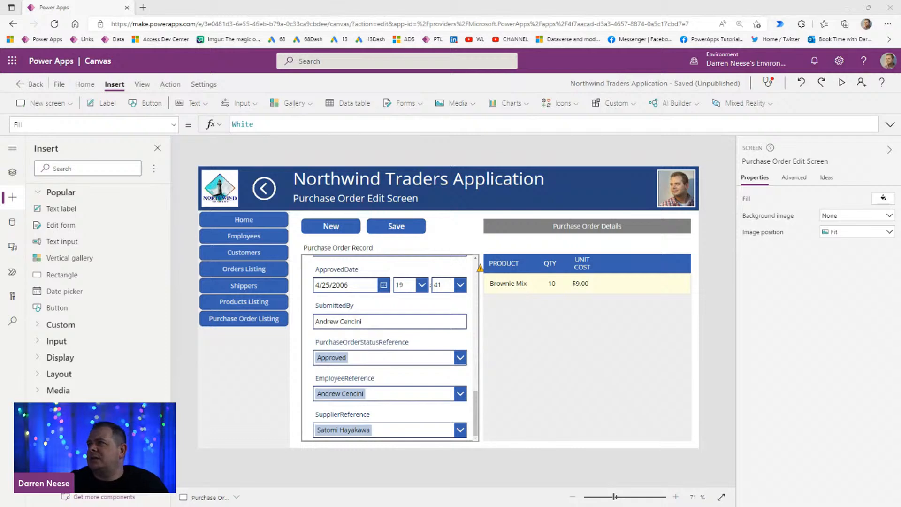
Step: Paste a copy of the unit cost label into the gallery row and place it past the UNIT COST column at about X 344
click(589, 288)
key(ctrl+v)
drag(511, 284, 630, 286)
Step: Set the copied label's text to ThisItem.PostedToInventory and move the label to the far end of the gallery row, at about X 503
click(396, 126)
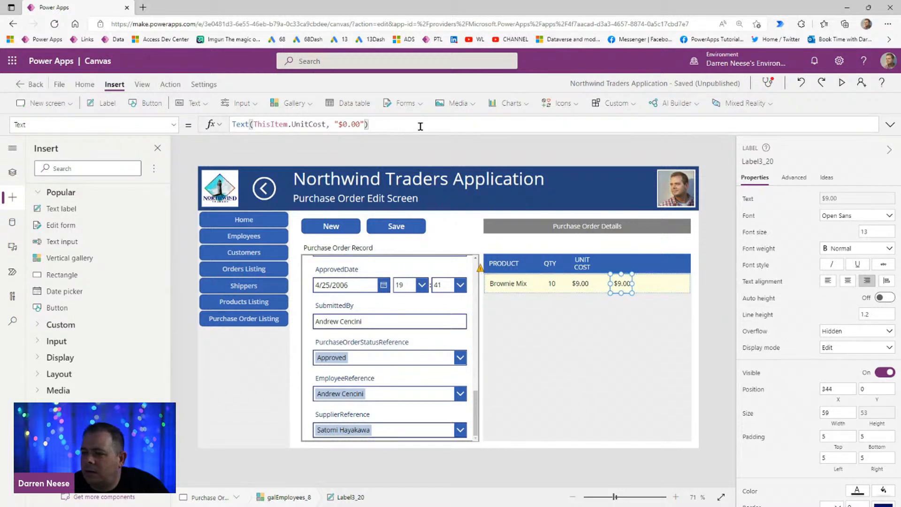
key(shift+Left)
key(shift+Left)
key(shift+Left)
key(shift+Left)
key(shift+Left)
key(shift+Left)
key(shift+Left)
key(shift+Left)
key(shift+Left)
key(shift+Left)
key(BackSpace)
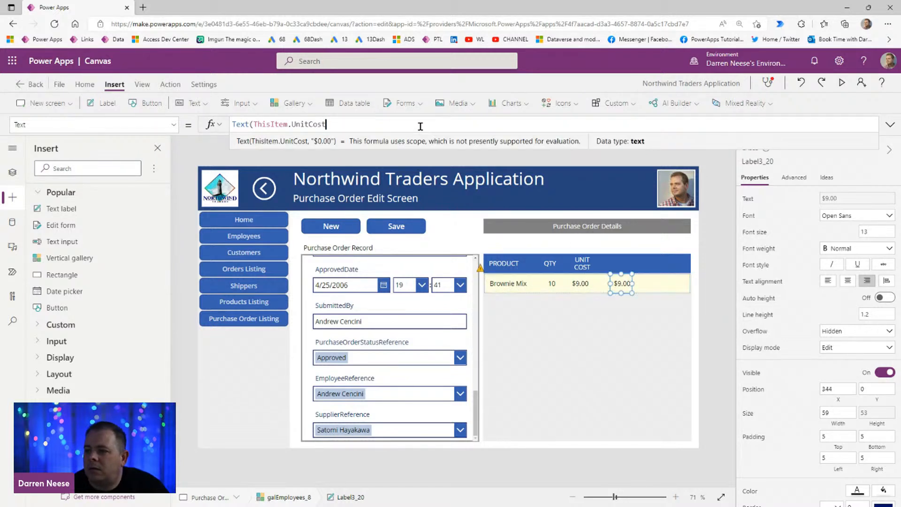
key(Home)
key(ctrl+shift+Right)
key(shift+Right)
key(BackSpace)
key(End)
key(ctrl+shift+Left)
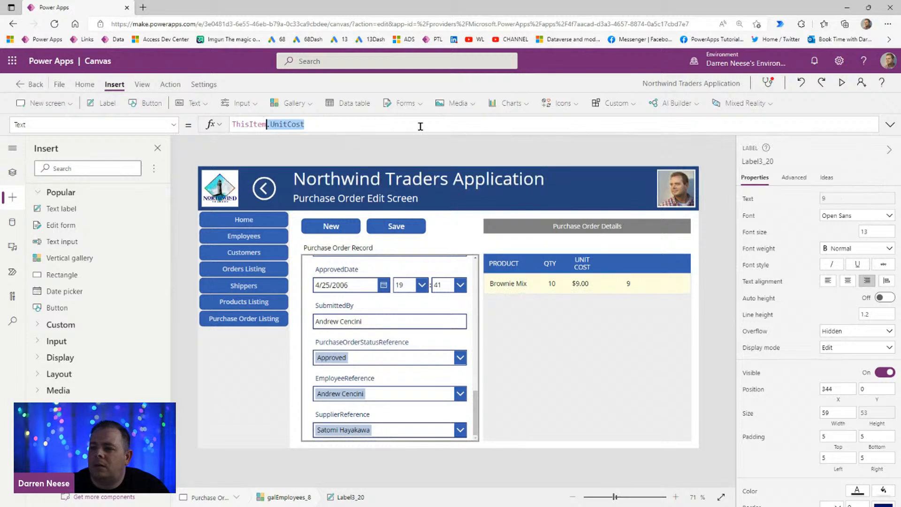
key(shift+Left)
text(.POLSTE)
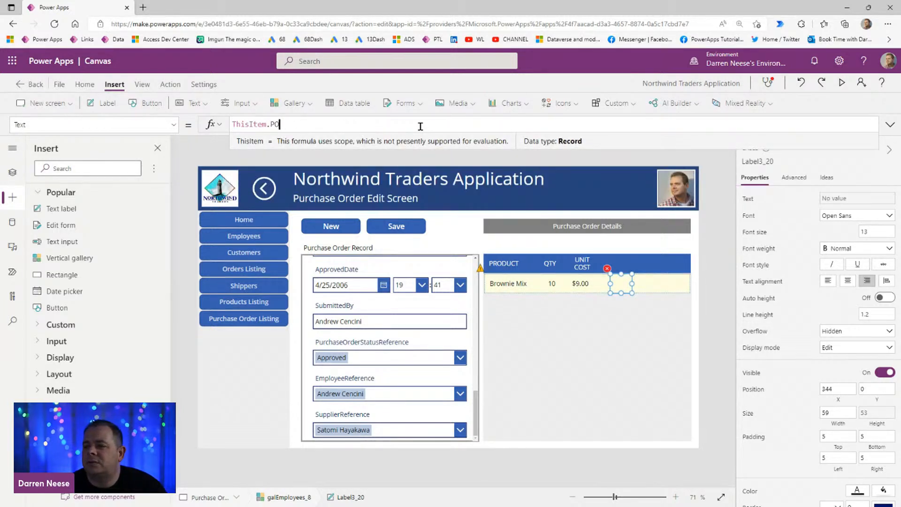
key(Tab)
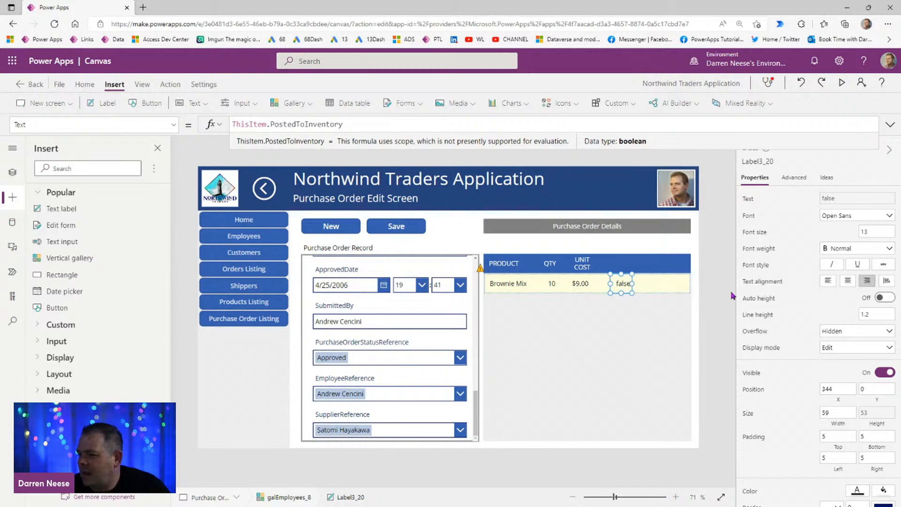
drag(624, 284, 680, 283)
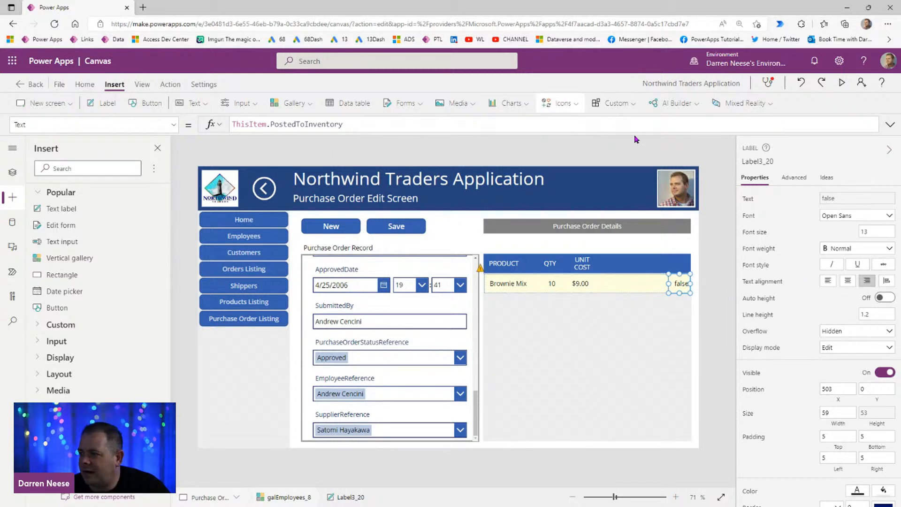
Step: Insert a Check icon into the gallery row and place it just after the unit cost value, at about X 319
click(558, 103)
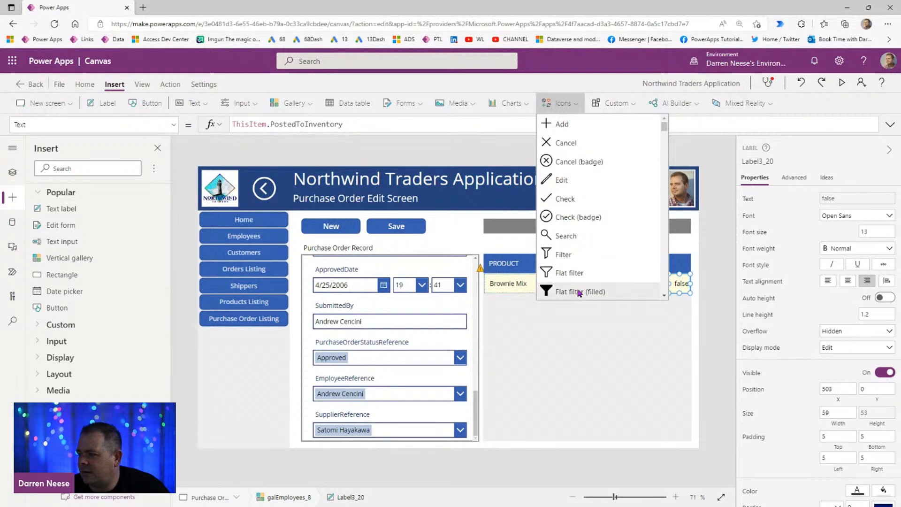
click(629, 202)
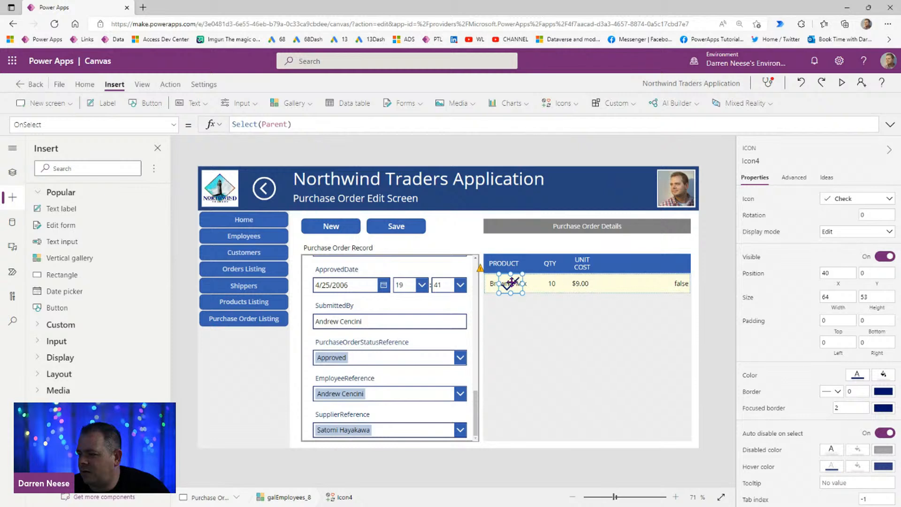
drag(587, 288, 613, 284)
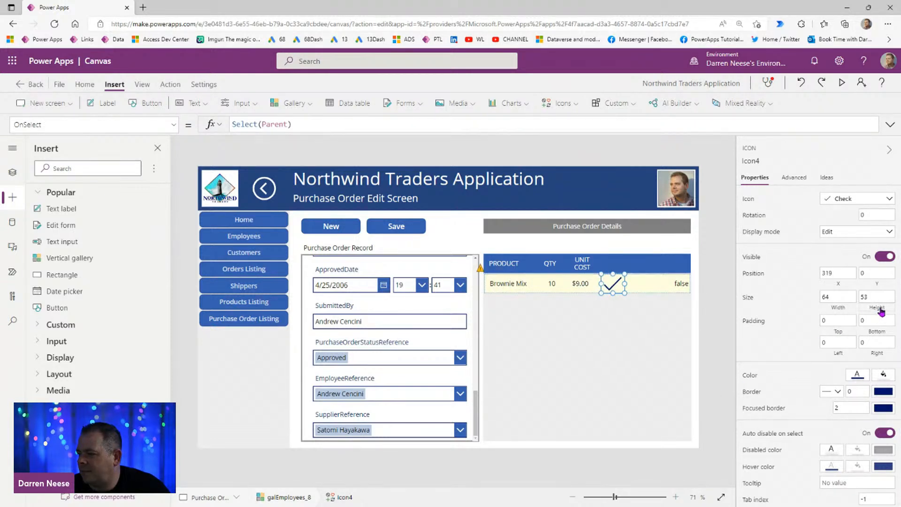
Step: Set the check icon's height to Parent.TemplateHeight and its width to Self.Height
click(880, 309)
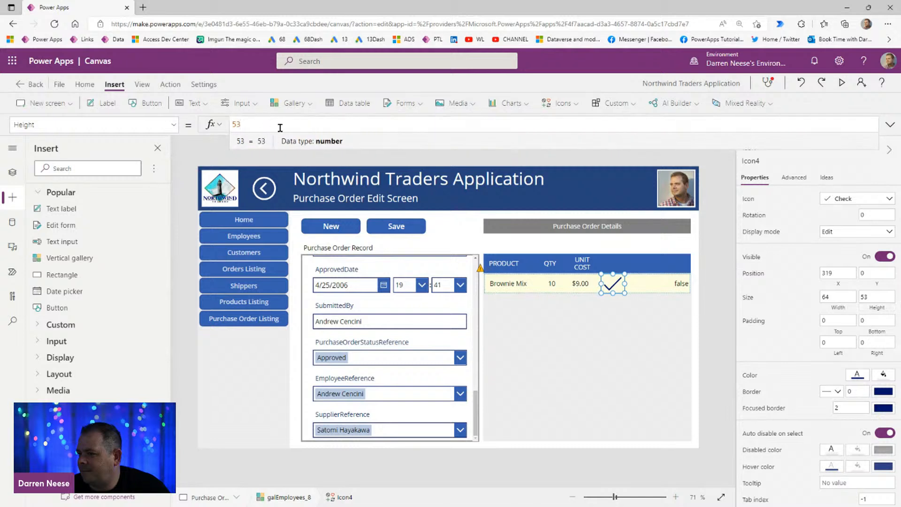
text(Parent.TemplateHeight)
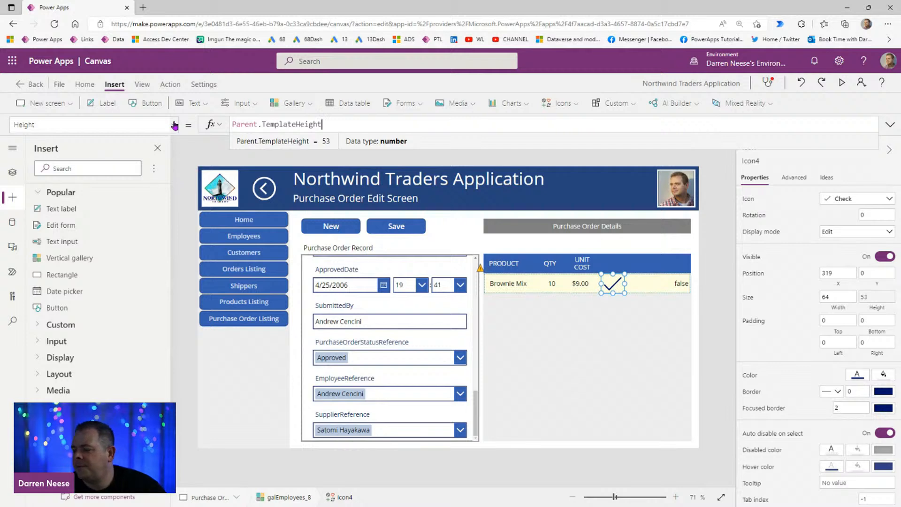
click(838, 301)
double_click(234, 123)
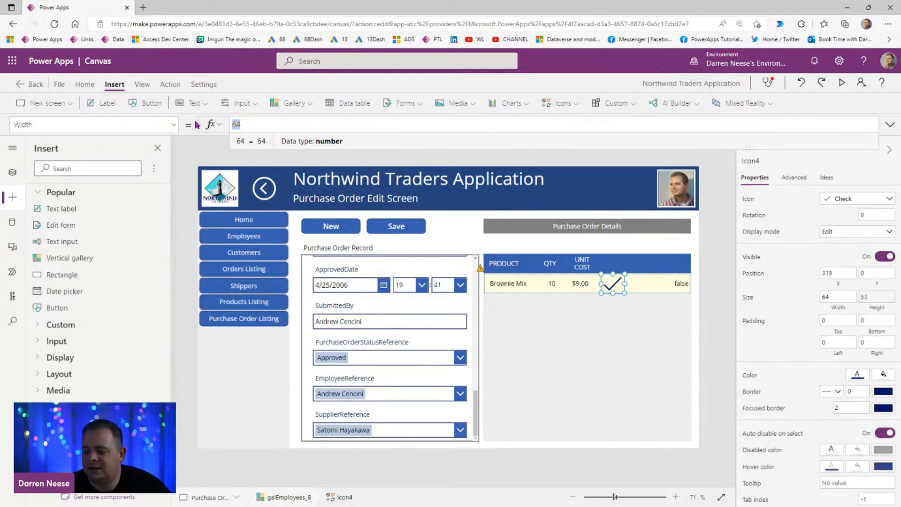
text(Self.H)
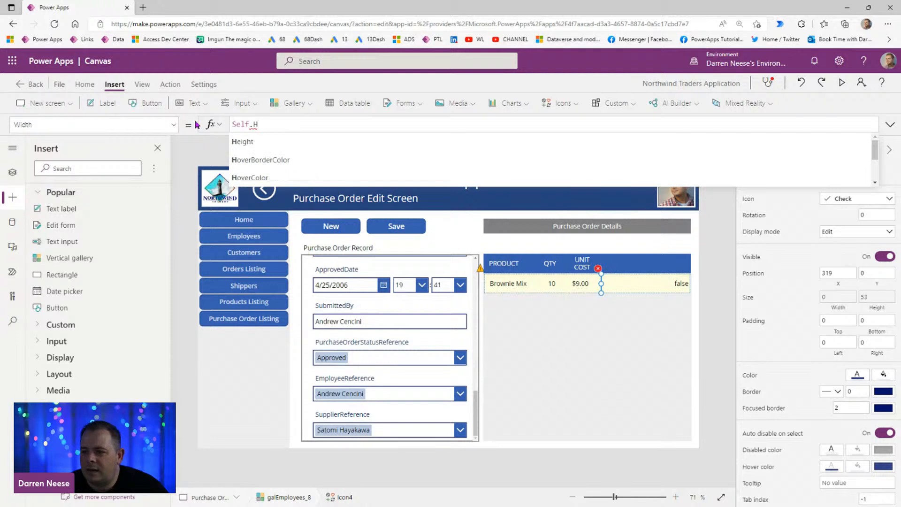
text(eight)
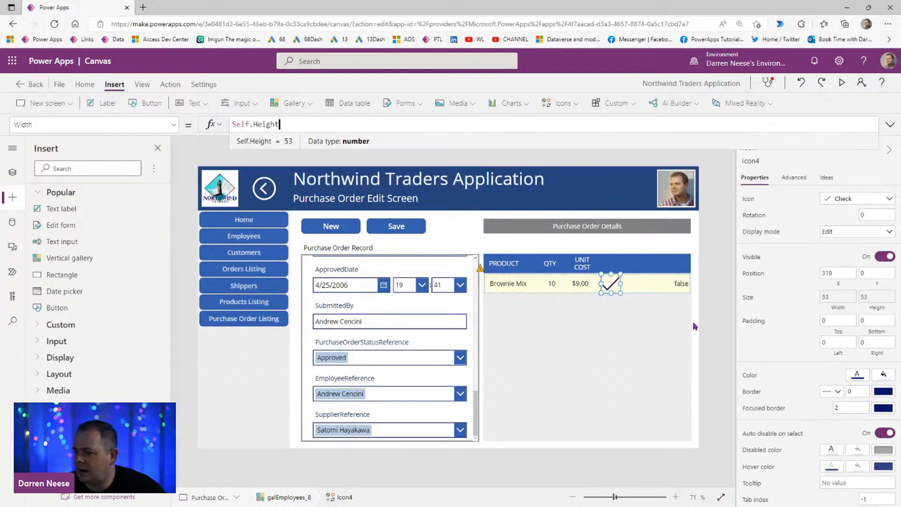
Step: Color the check icon with the darker standard green
click(857, 378)
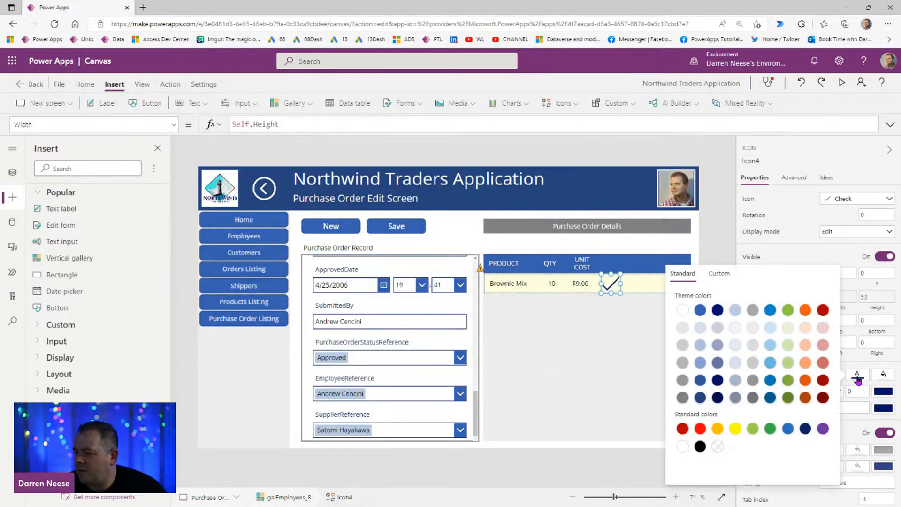
click(770, 427)
click(615, 289)
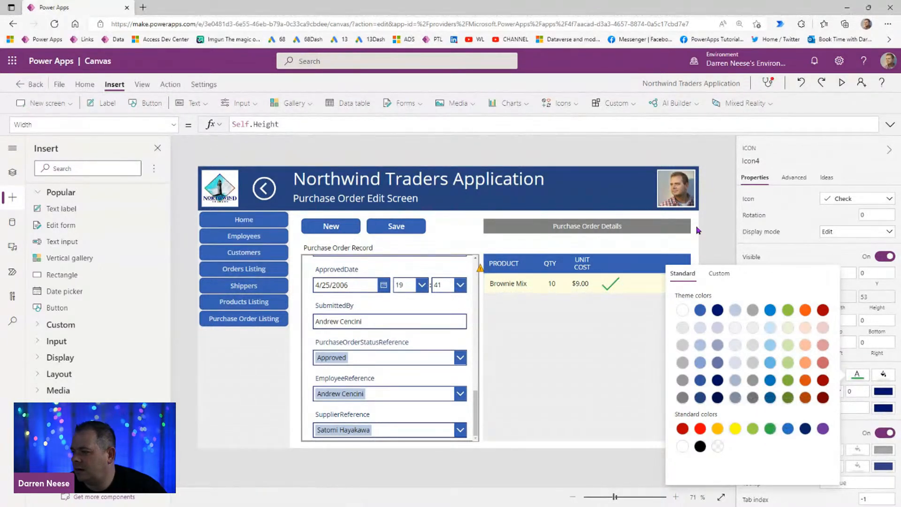
Step: Set the check icon's top, bottom, left and right padding to 10
click(615, 289)
click(834, 320)
key(BackSpace)
text(10)
key(Tab)
key(Tab)
key(Tab)
text(10)
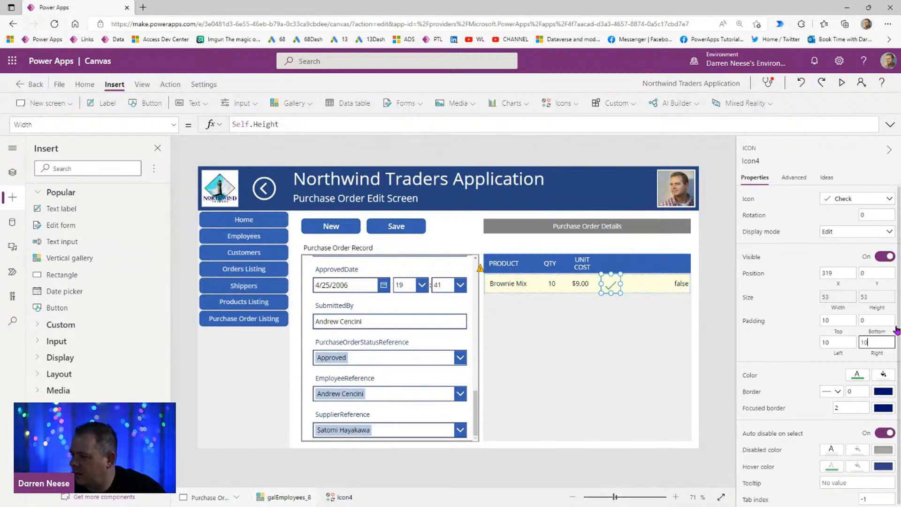
drag(885, 323, 842, 330)
text(10)
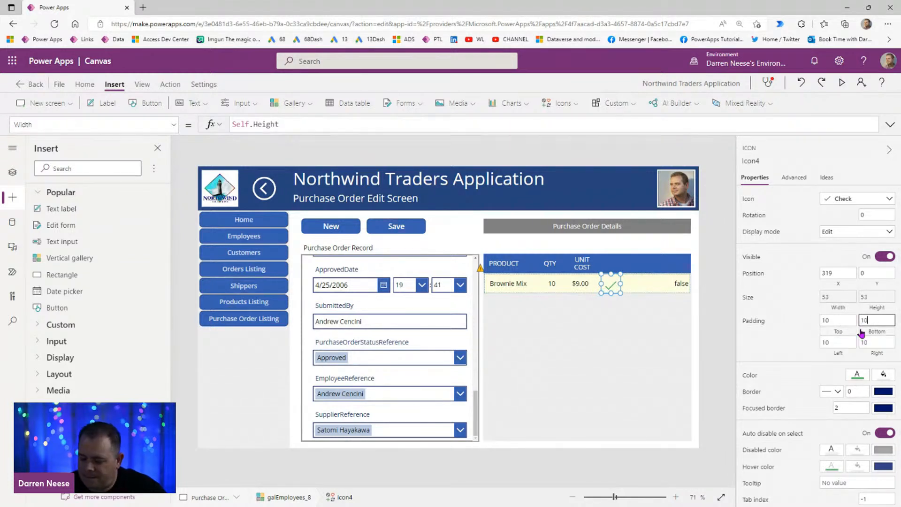
click(726, 343)
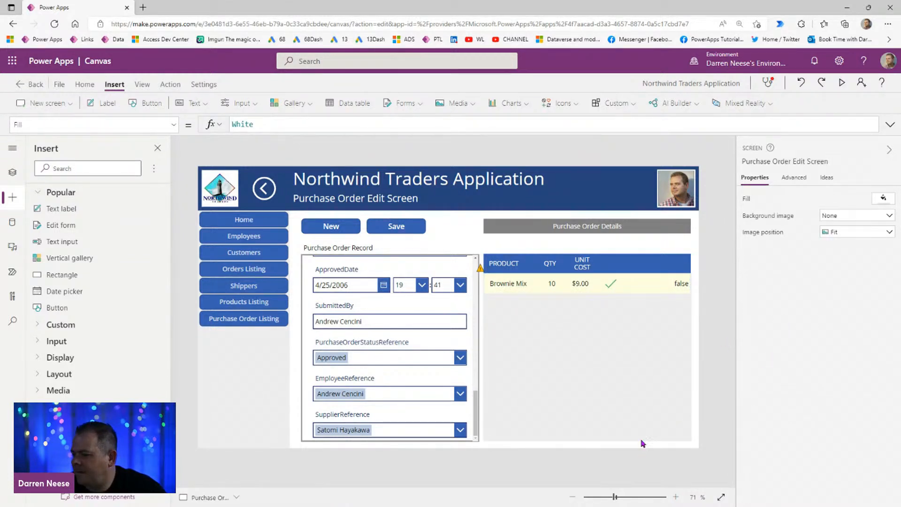
Step: Duplicate the UNIT COST header label, place the copy in the header bar at about X 1096, and widen it to about 122
click(586, 271)
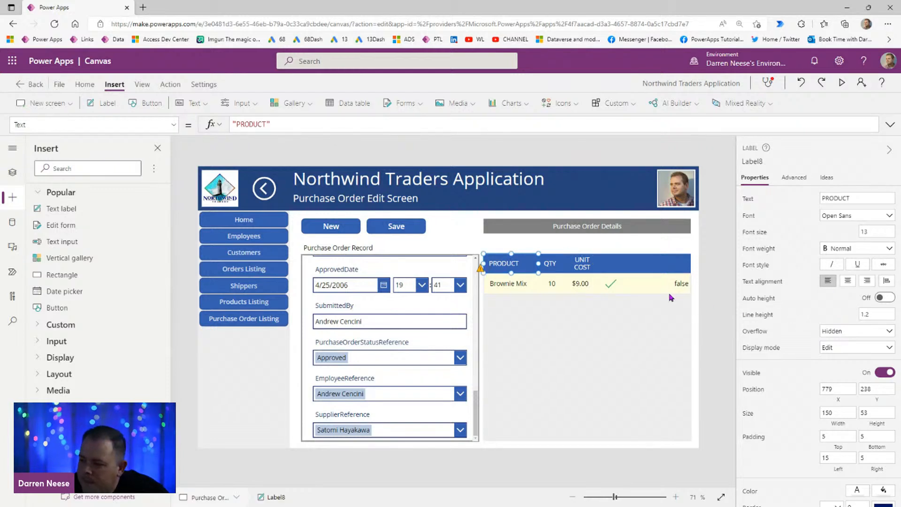
click(580, 266)
key(ctrl+c)
key(ctrl+v)
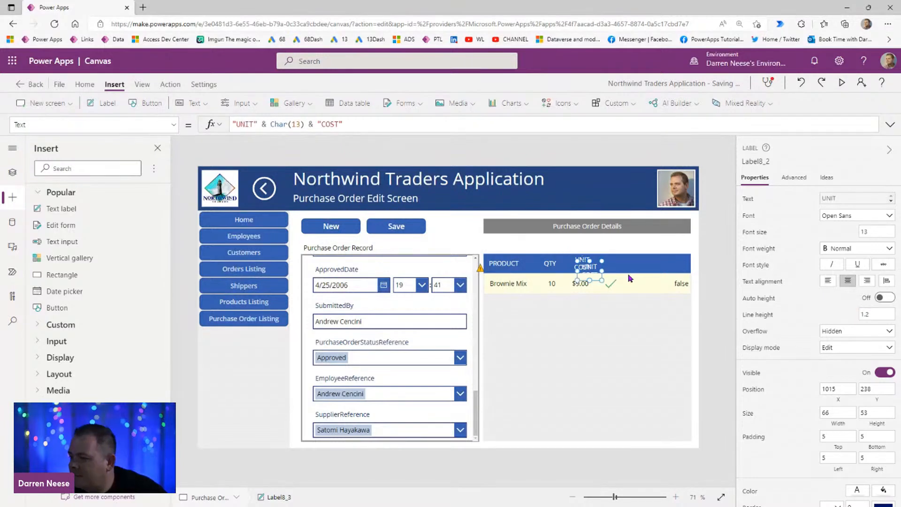
drag(602, 268, 622, 263)
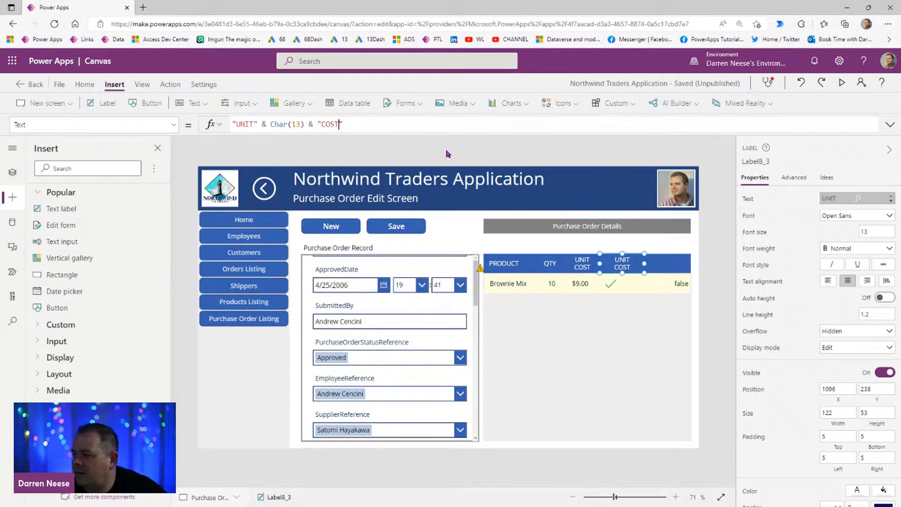
Step: Replace the copied header label's formula with the text "POSTED"
click(364, 126)
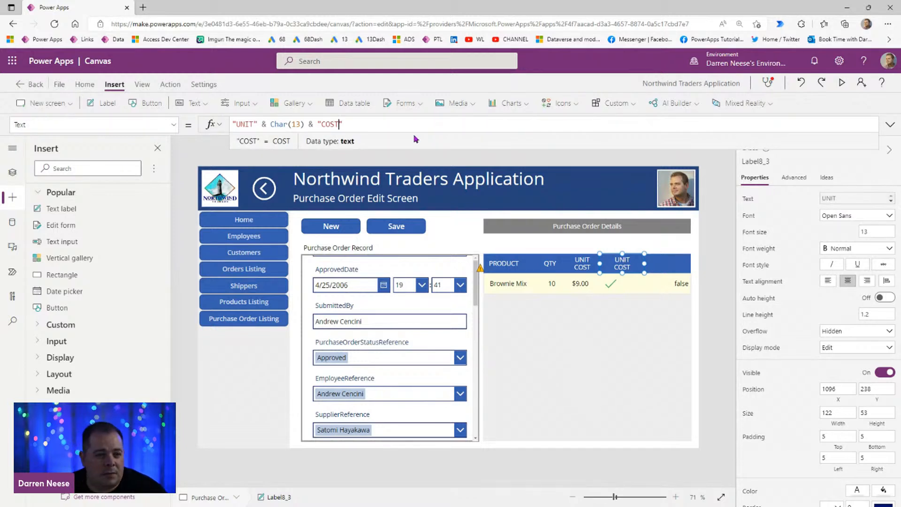
key(ctrl+a)
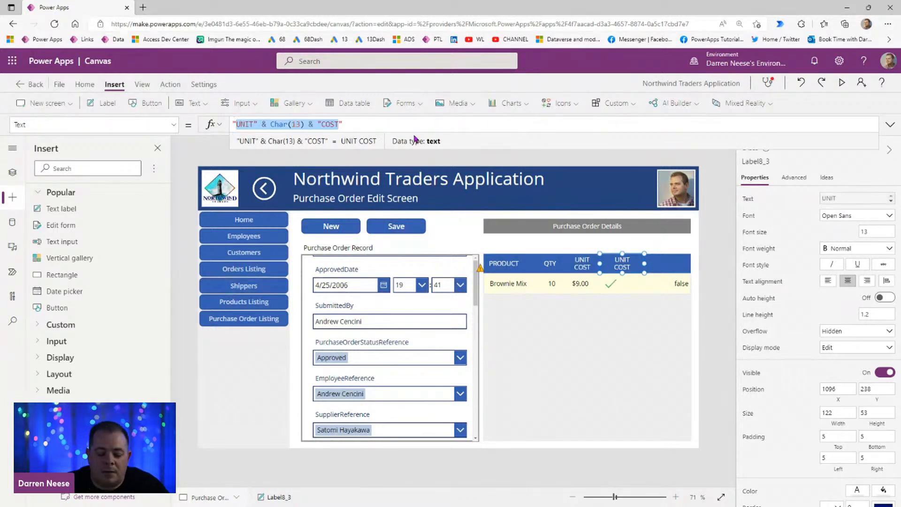
text("POSTED)
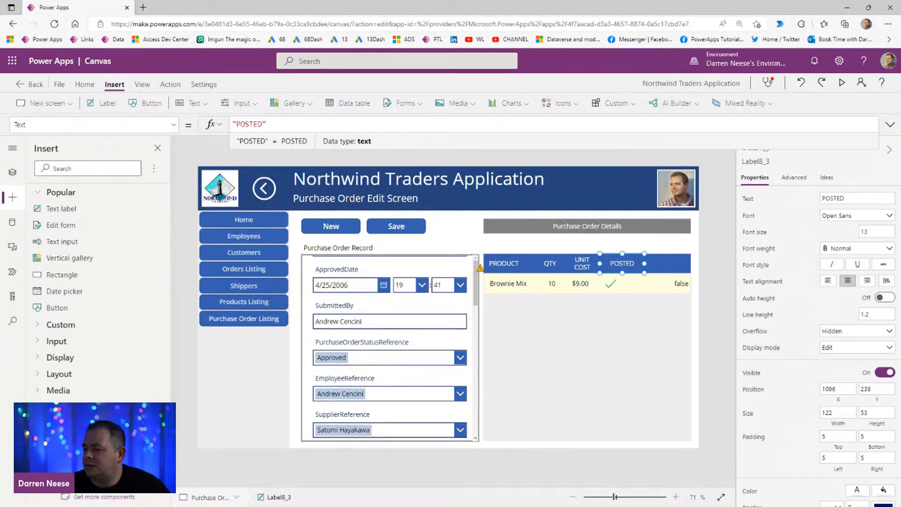
Step: Narrow the POSTED header label and align the check icon beneath it at about X 324
drag(644, 263, 628, 264)
click(610, 284)
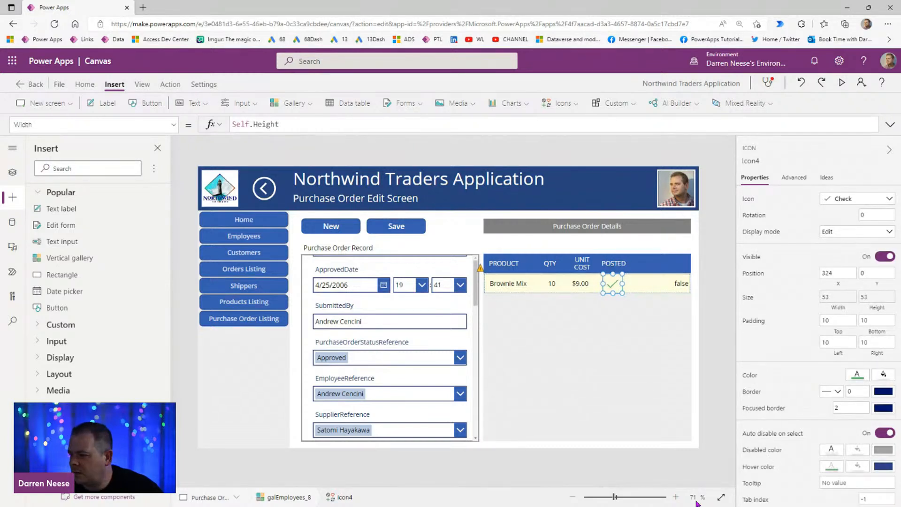
click(598, 469)
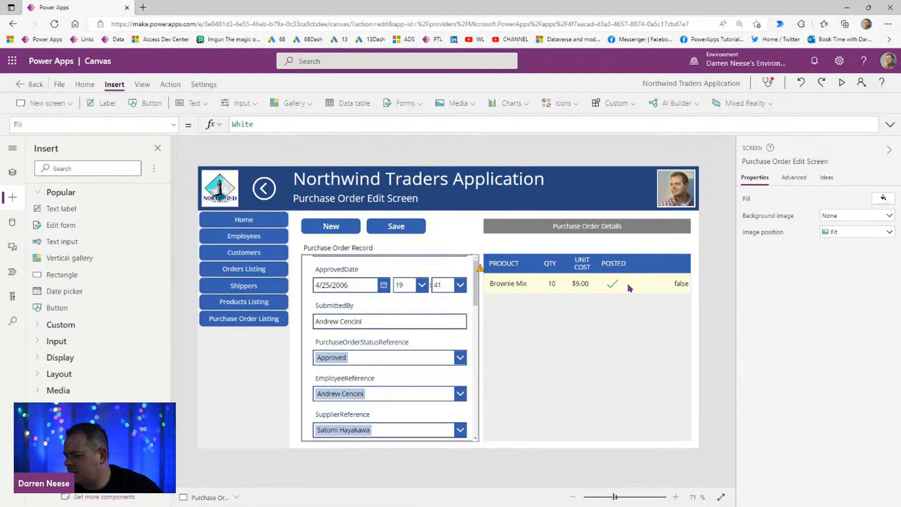
Step: Set the check icon's Visible formula to ThisItem.PostedToInventory = ""
click(613, 283)
click(174, 124)
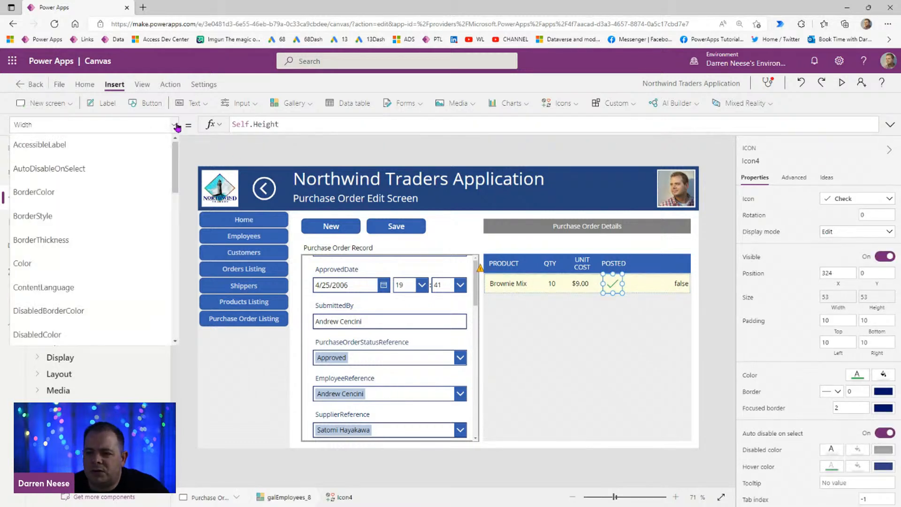
scroll(97, 263, down, 10)
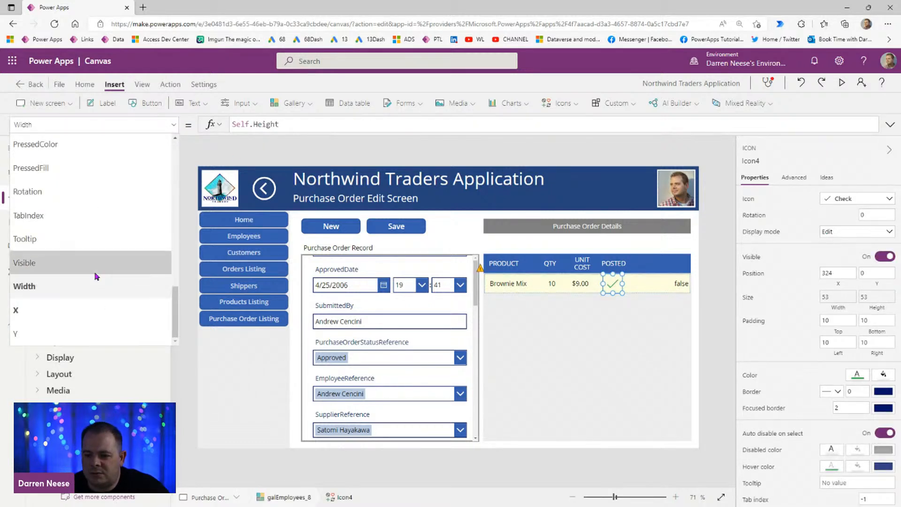
click(95, 273)
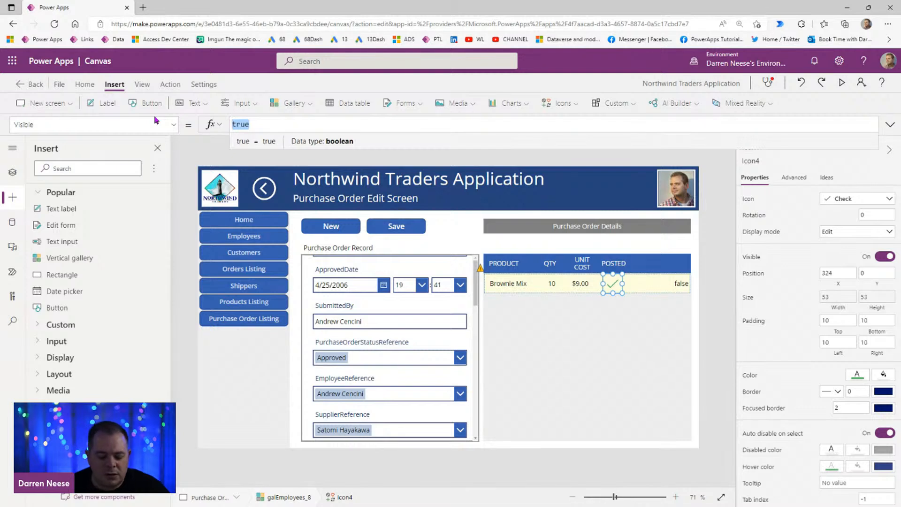
text(ThisItem.)
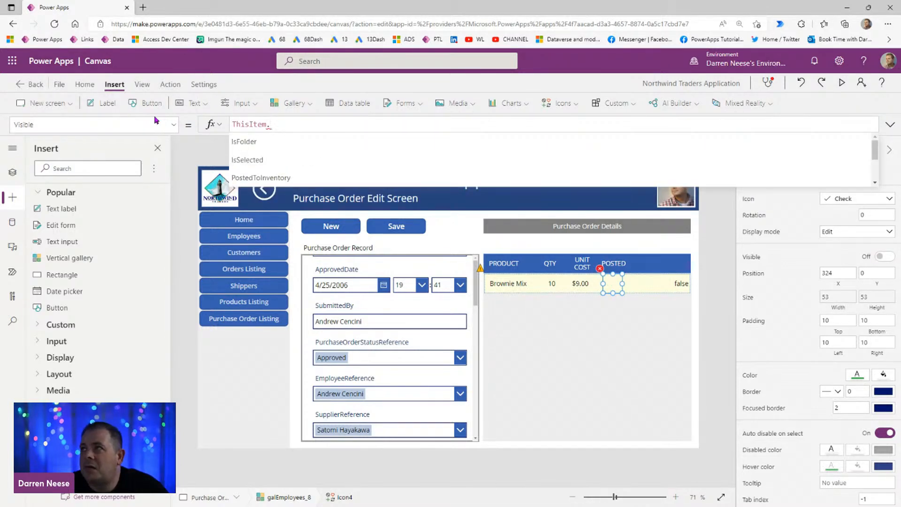
text(post)
key(Tab)
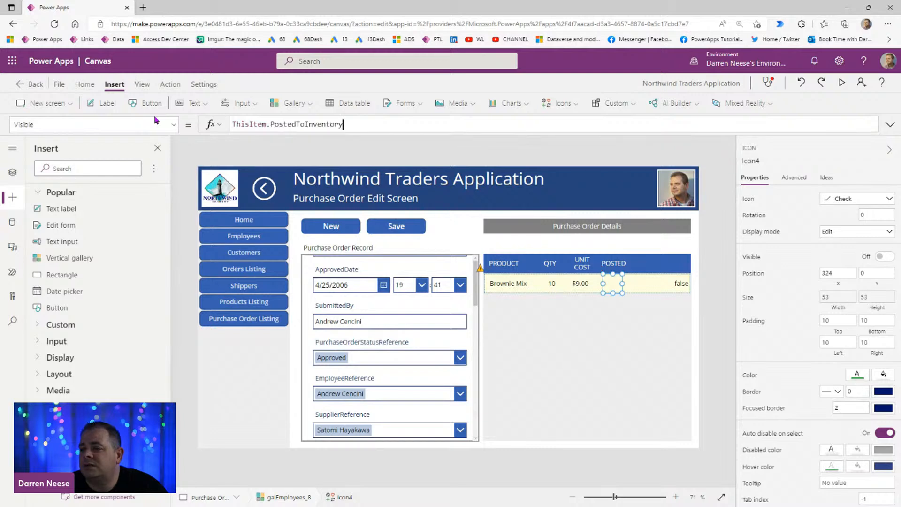
text(= "")
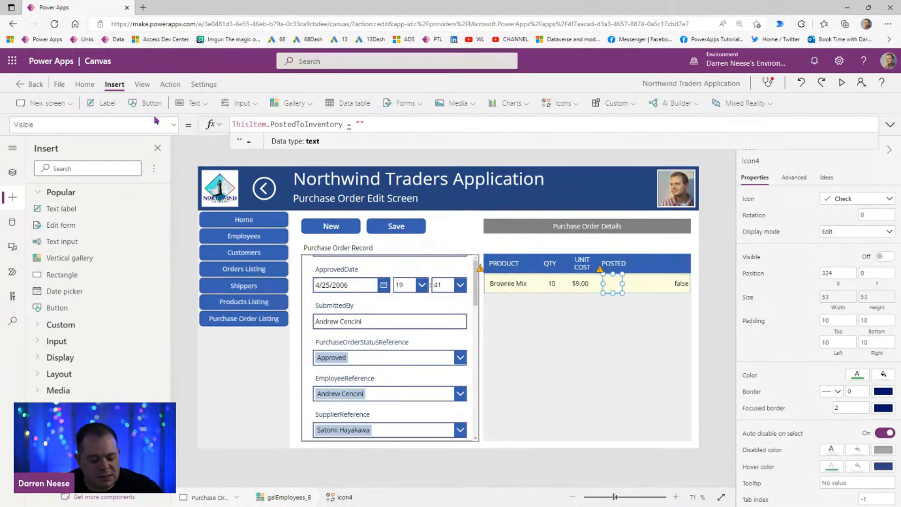
Step: Switch to the SharePoint PurchaseOrderDetails list and check the PostedToInventory column's data type in the list settings
drag(900, 57, 431, 82)
double_click(431, 82)
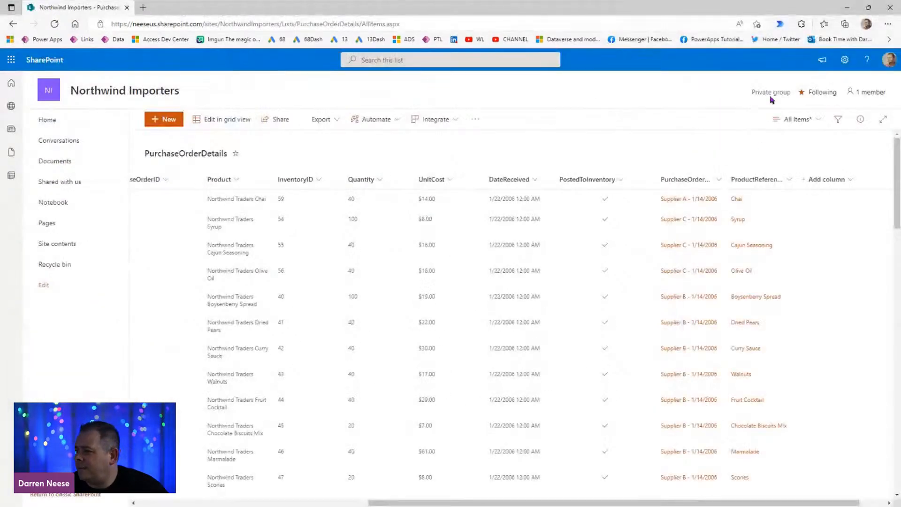
click(845, 59)
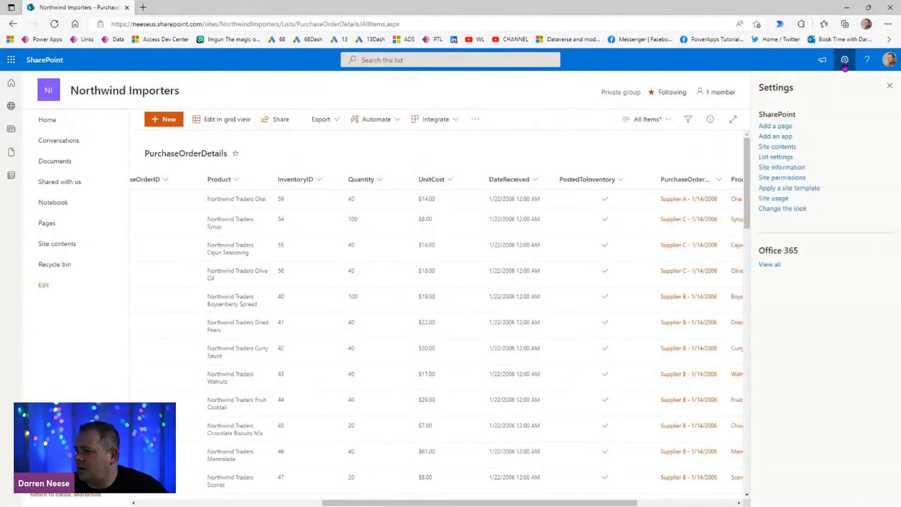
click(781, 158)
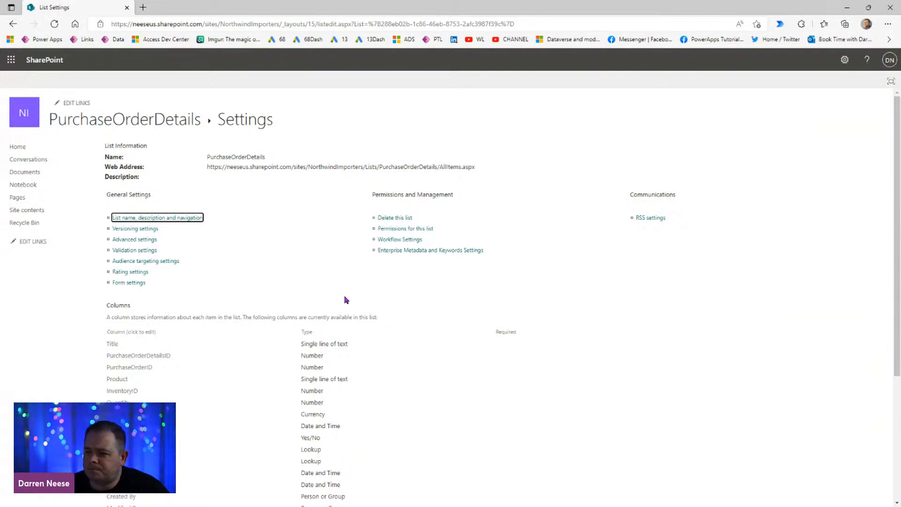
scroll(325, 429, down, 3)
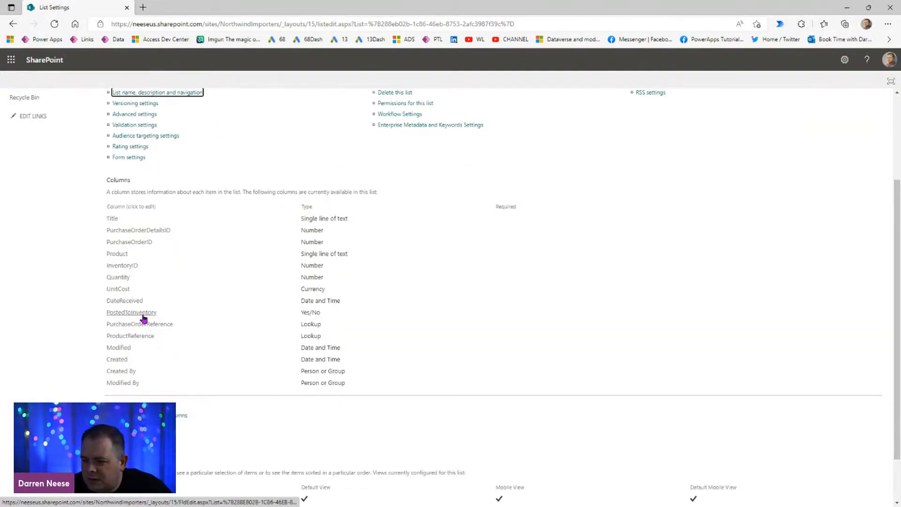
drag(320, 311, 299, 312)
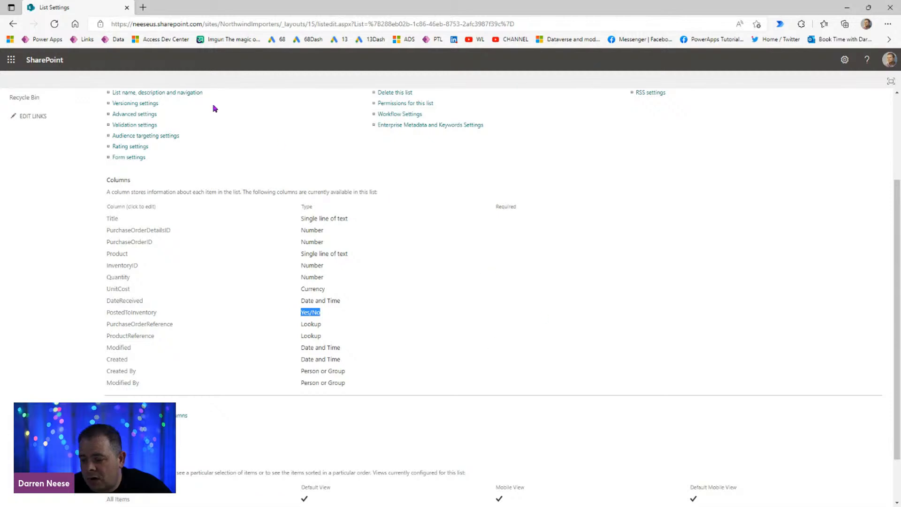
drag(366, 12, 403, 0)
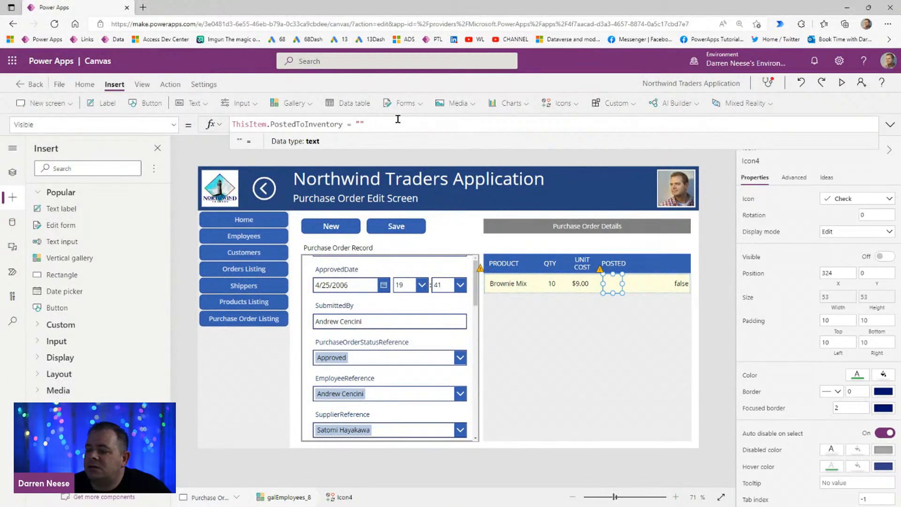
Step: Back in Power Apps, reduce the check icon's Visible formula to ThisItem.PostedToInventory
key(ctrl+shift+Left)
key(ctrl+shift+Left)
key(ctrl+shift+Left)
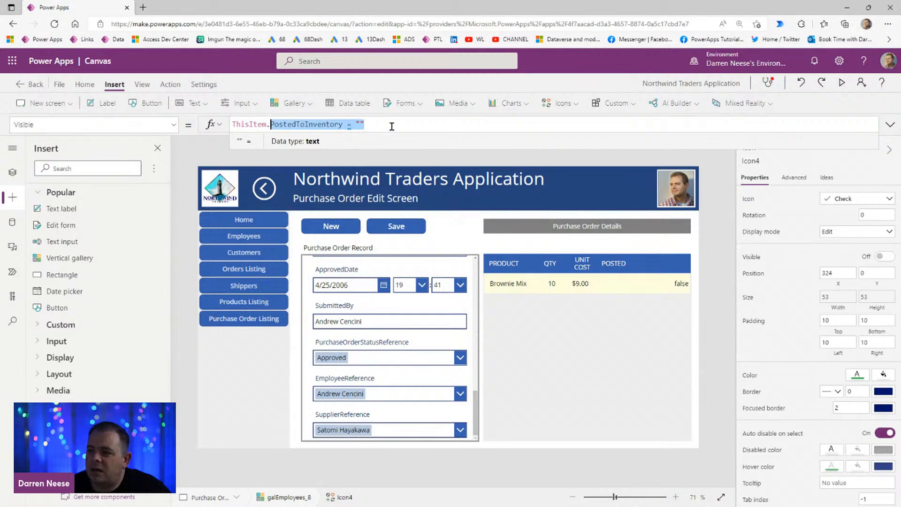
key(ctrl+shift+Right)
key(BackSpace)
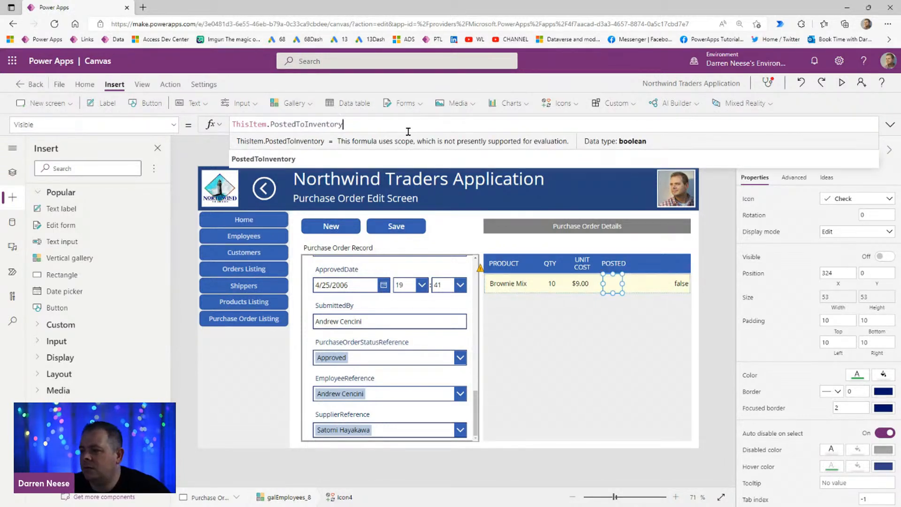
click(680, 284)
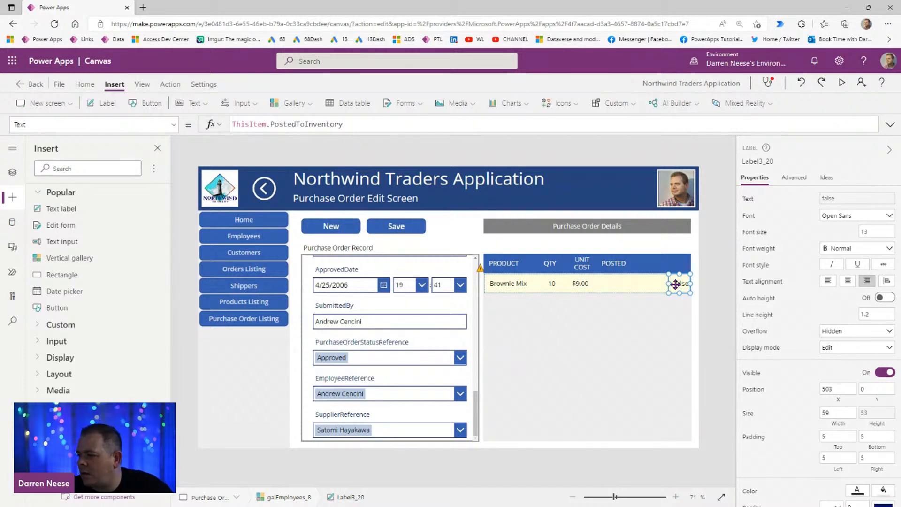
Step: Set the purchase order details gallery's template padding to 1
click(615, 288)
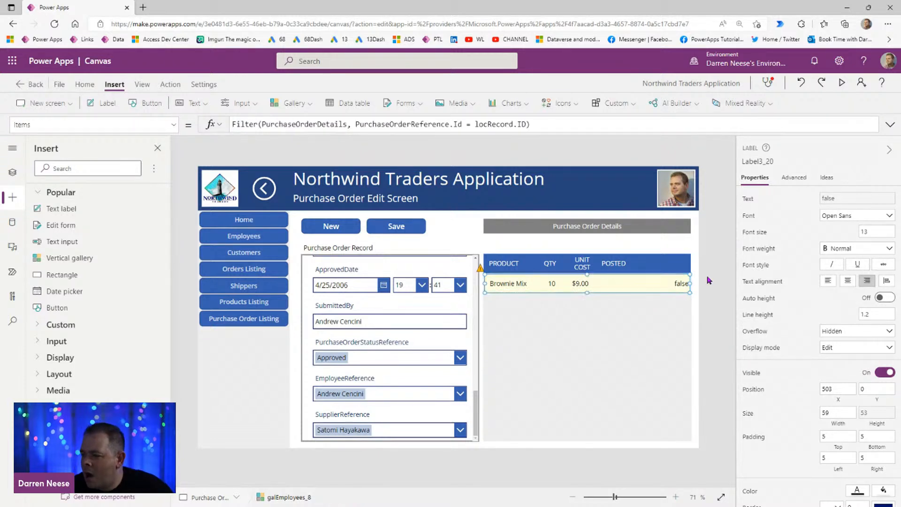
click(582, 357)
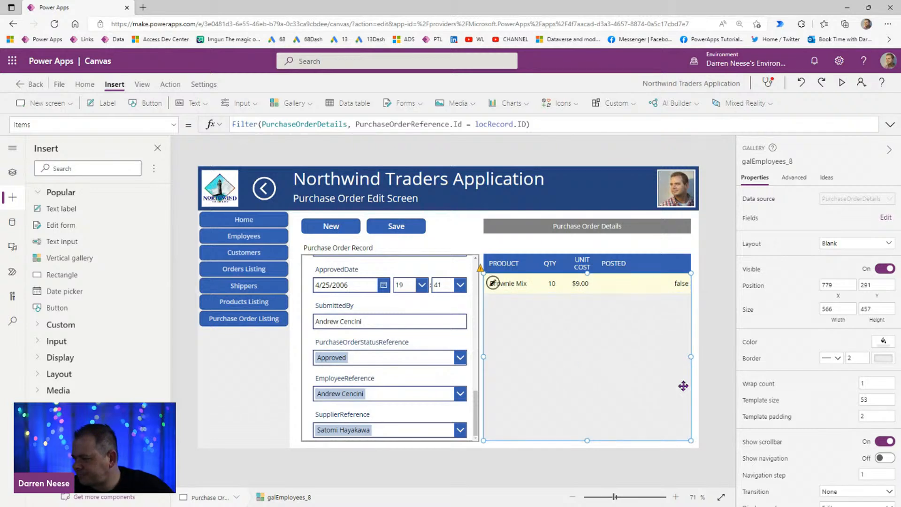
click(867, 413)
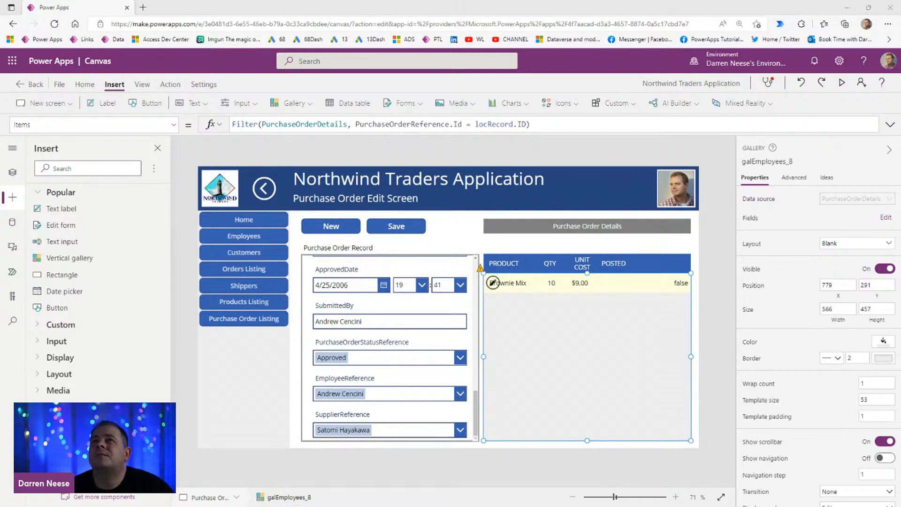
Step: Review the columns of the SharePoint PurchaseOrderDetails list, widening PurchaseOrderReference and ProductReference so their names can be read
drag(548, 1, 377, 59)
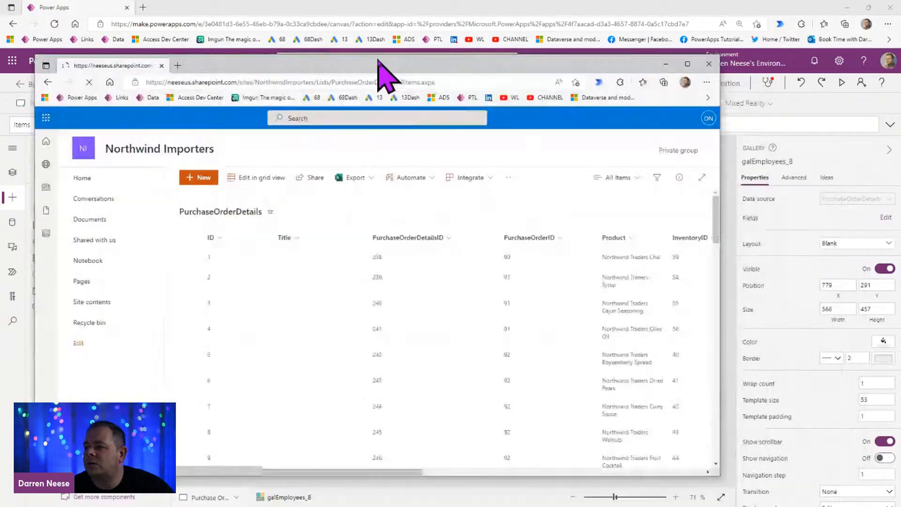
double_click(387, 60)
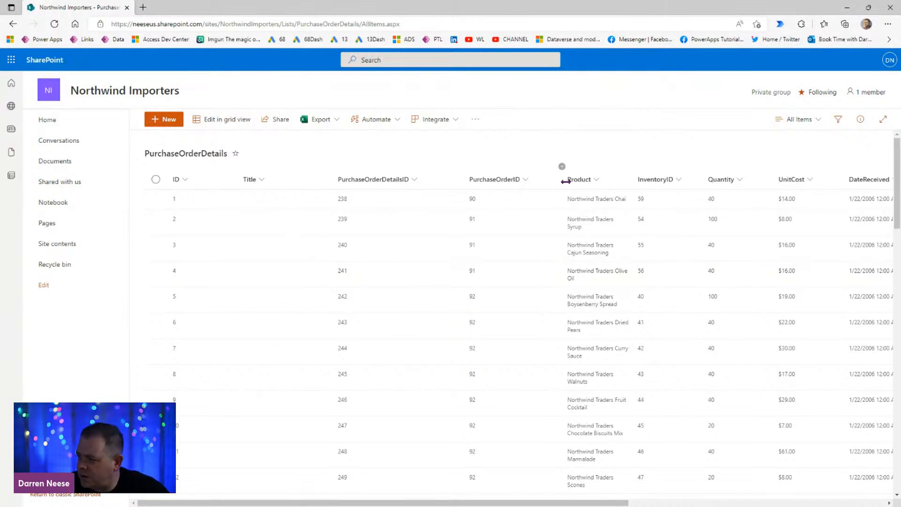
scroll(448, 495, right, 5)
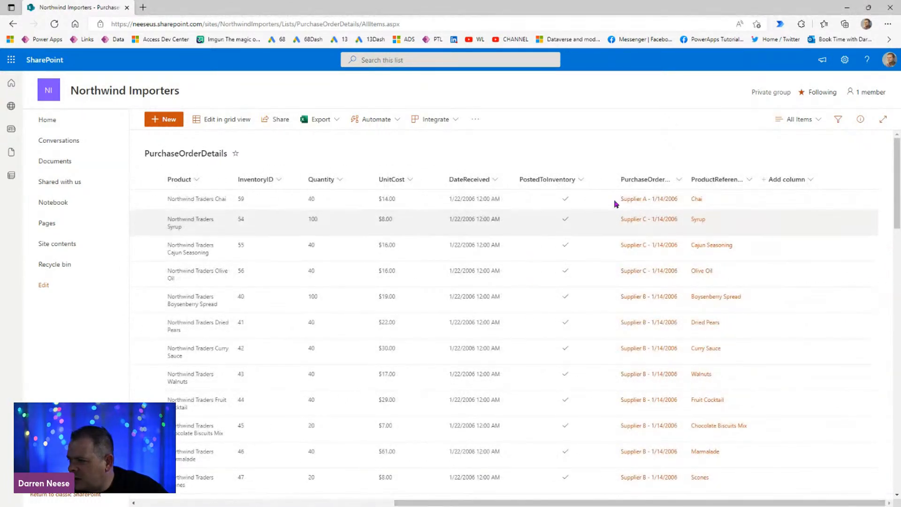
drag(686, 178, 726, 180)
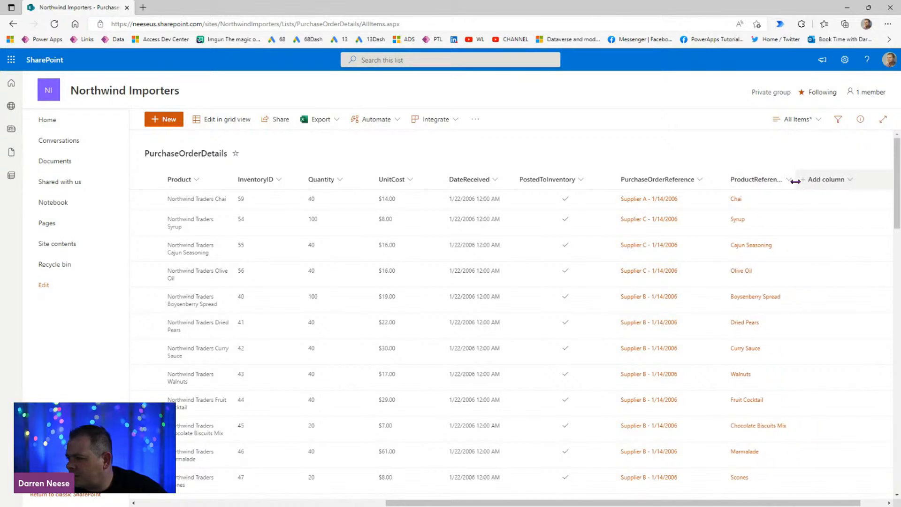
drag(797, 179, 849, 180)
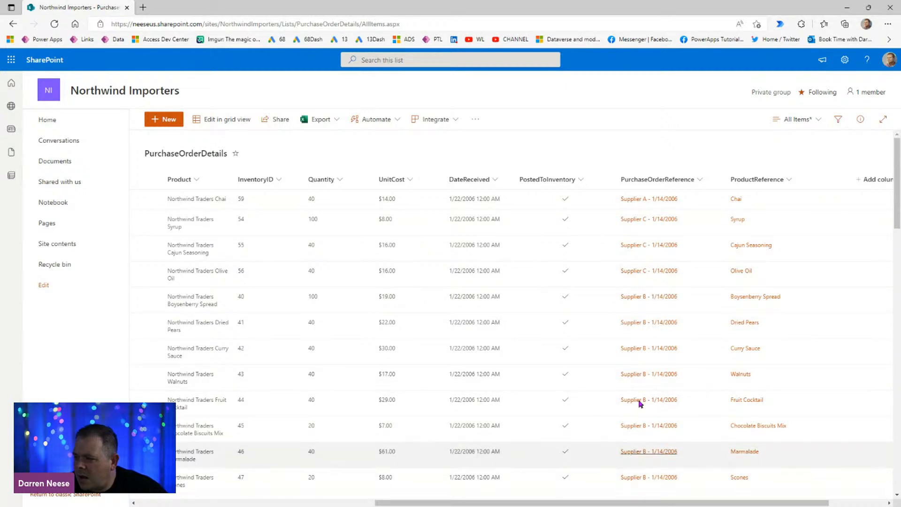
drag(649, 499, 577, 499)
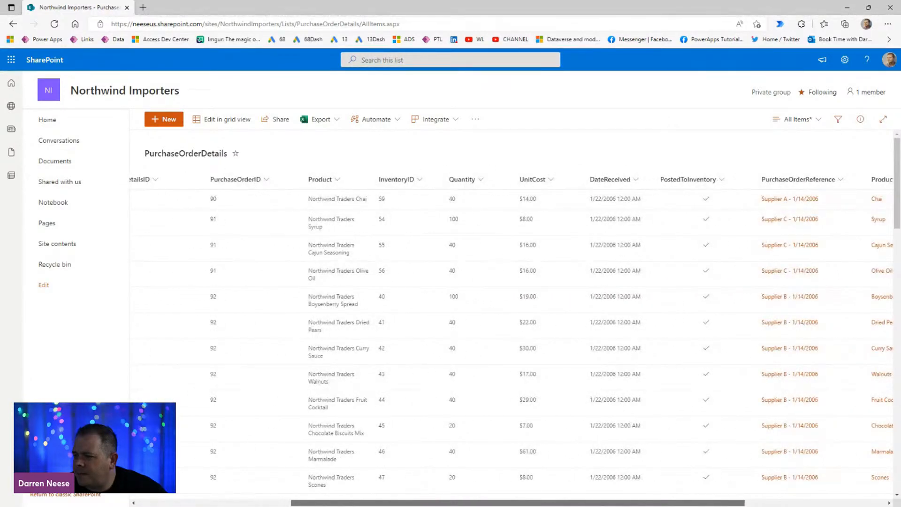
drag(666, 9, 623, 371)
Step: In Power Apps, duplicate the POSTED header label and place the copy in the header bar at about X 1208
click(621, 275)
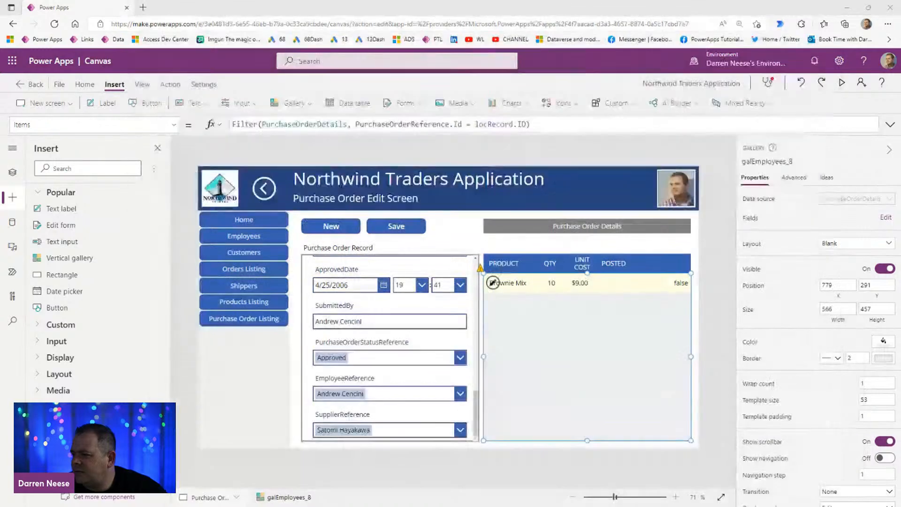
click(618, 265)
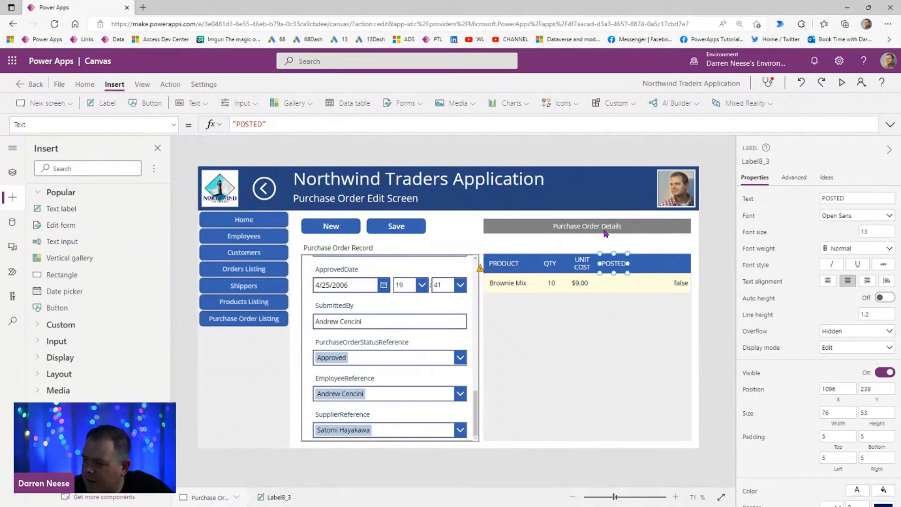
key(ctrl+c)
key(ctrl+v)
drag(628, 272, 659, 265)
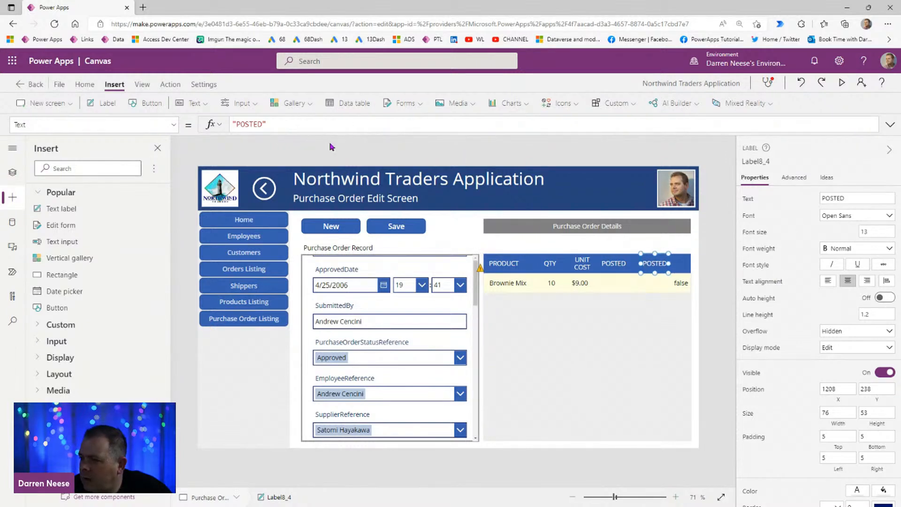
Step: Turn the copied header into a wider label reading "RECEIVED" and move the row's false label beneath it to about X 446
click(253, 124)
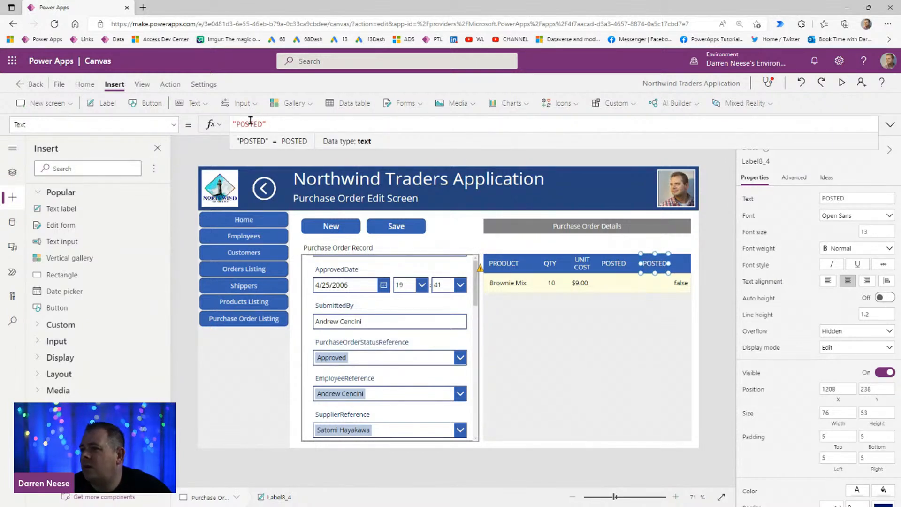
double_click(254, 125)
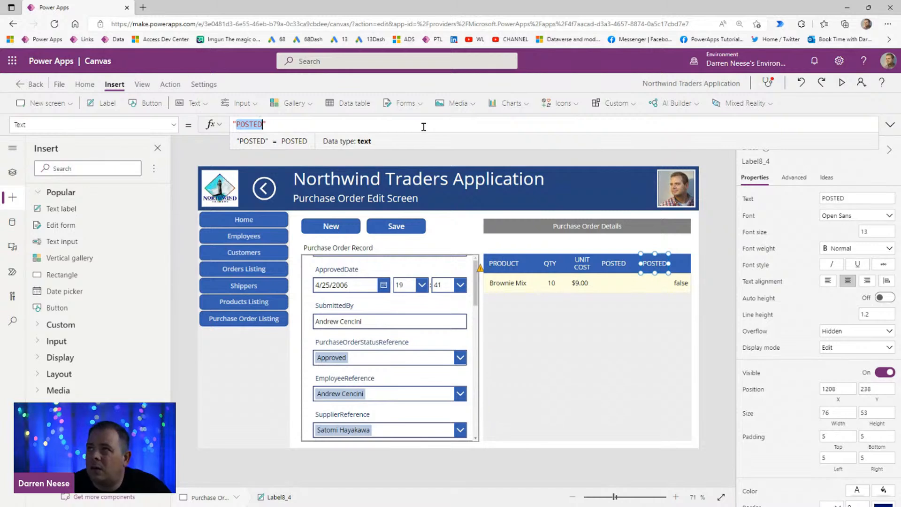
text(RECEIVED)
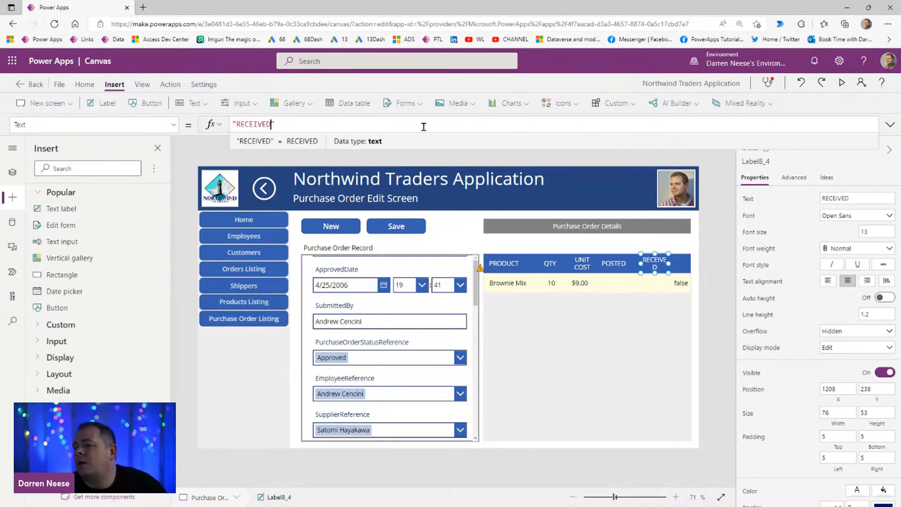
drag(668, 264, 660, 282)
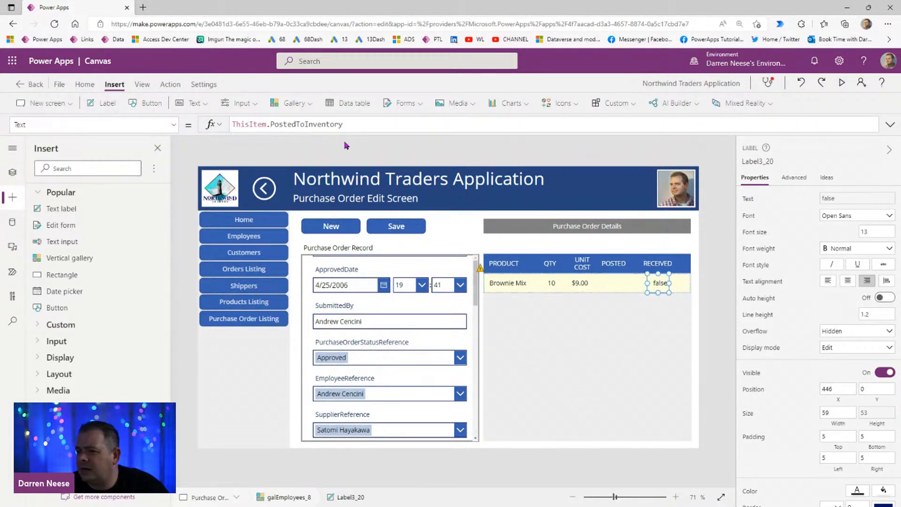
Step: Change the false label's formula to ThisItem.DateReceived and widen the label to about 106 at about X 434
double_click(323, 124)
text(Dat)
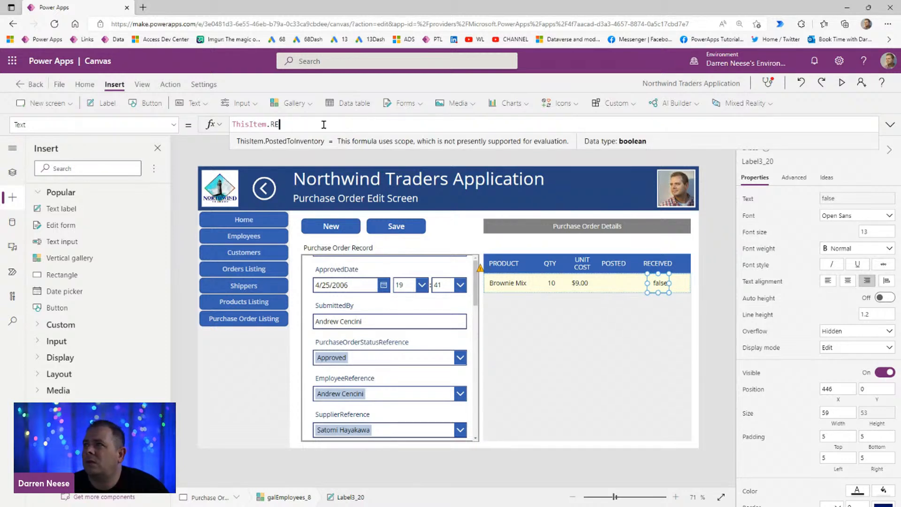
key(Tab)
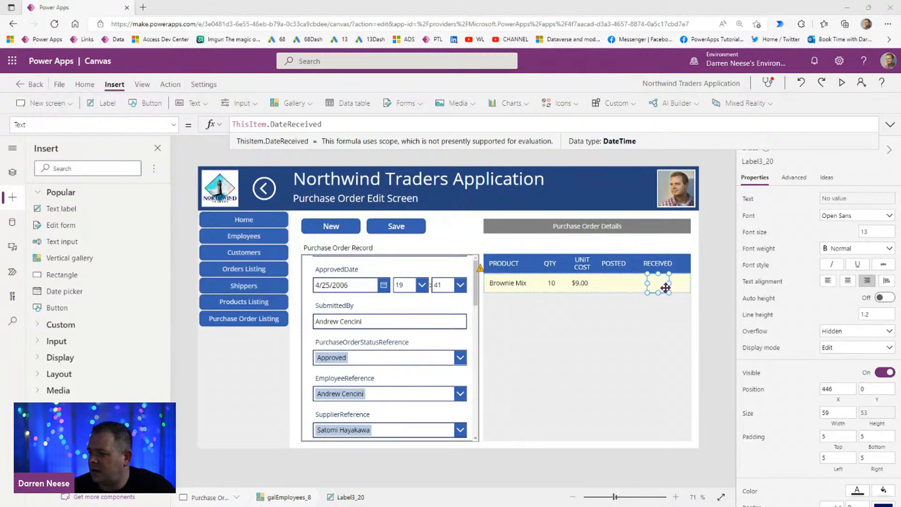
drag(669, 283, 642, 283)
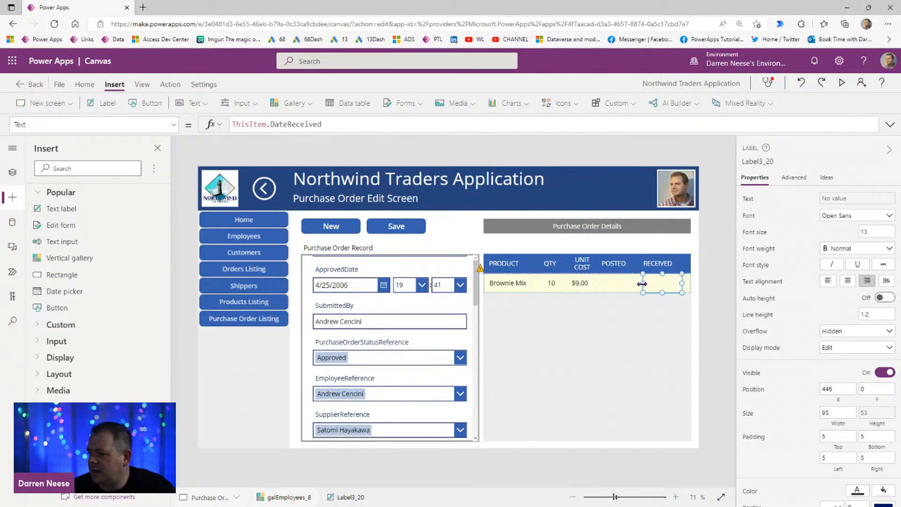
Step: Wrap the received date label's formula in DateValue so it reads DateValue(ThisItem.DateReceived)
click(352, 123)
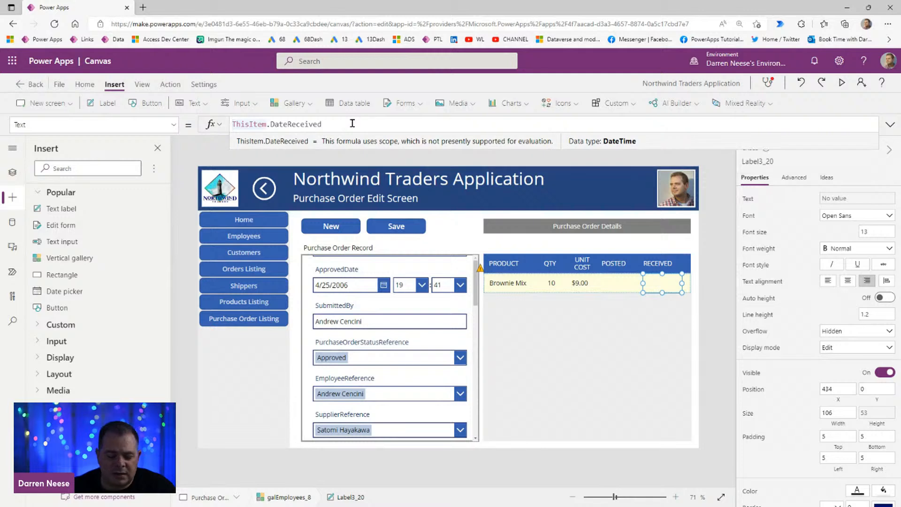
key(Home)
text(DateValue)
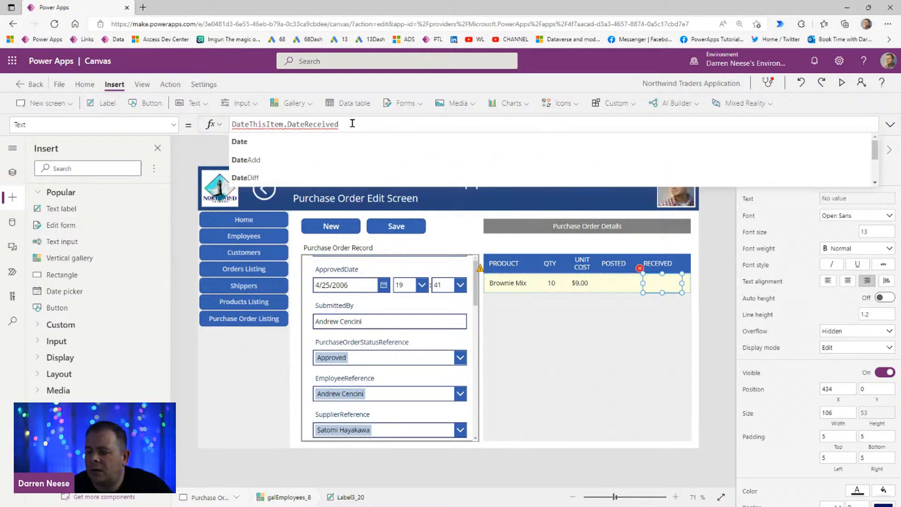
text(()
key(End)
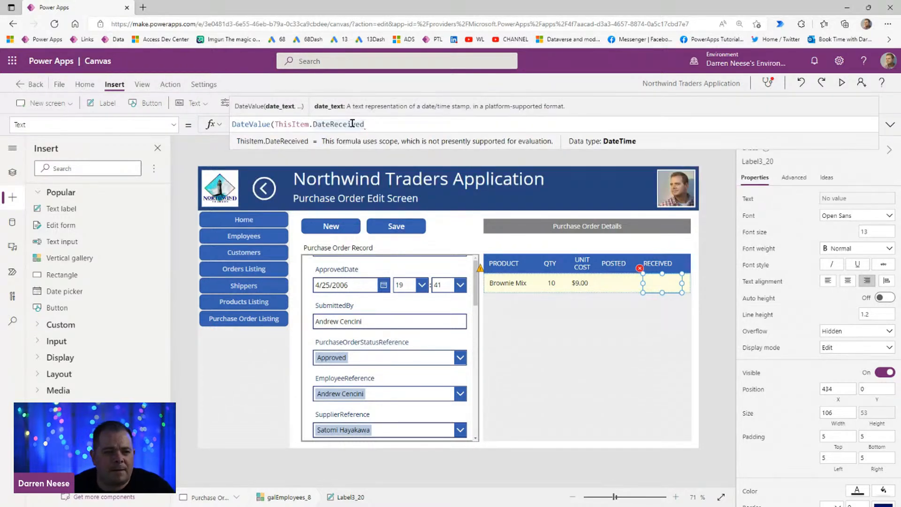
text())
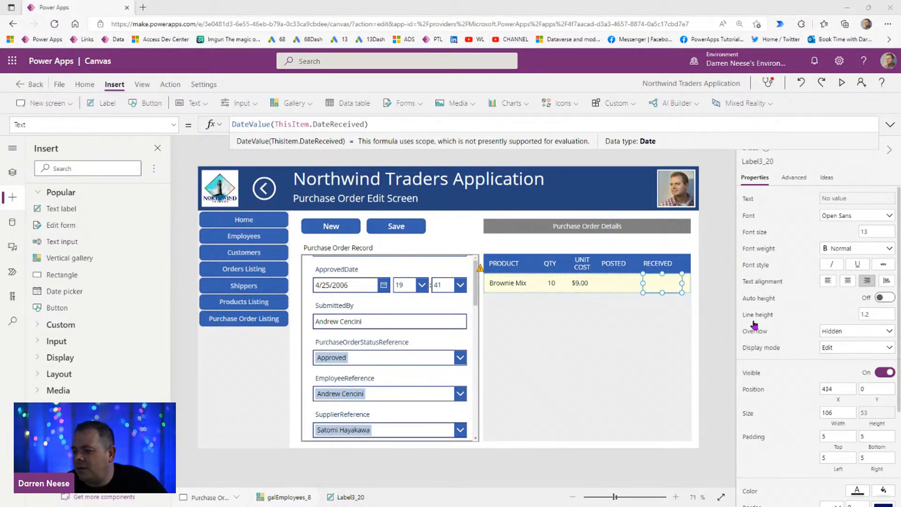
Step: Preview the Purchase Order Edit Screen, look over the record form, and start a new blank record
click(842, 84)
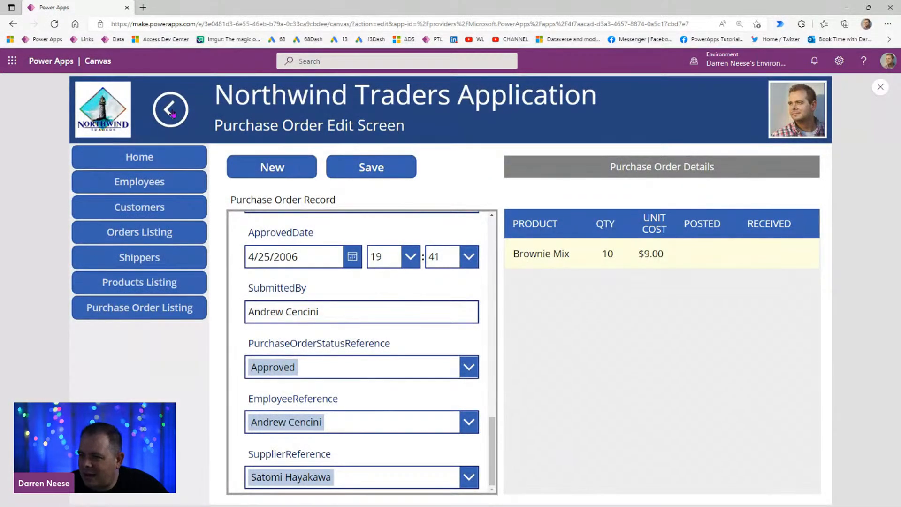
scroll(352, 337, up, 2)
scroll(351, 337, up, 10)
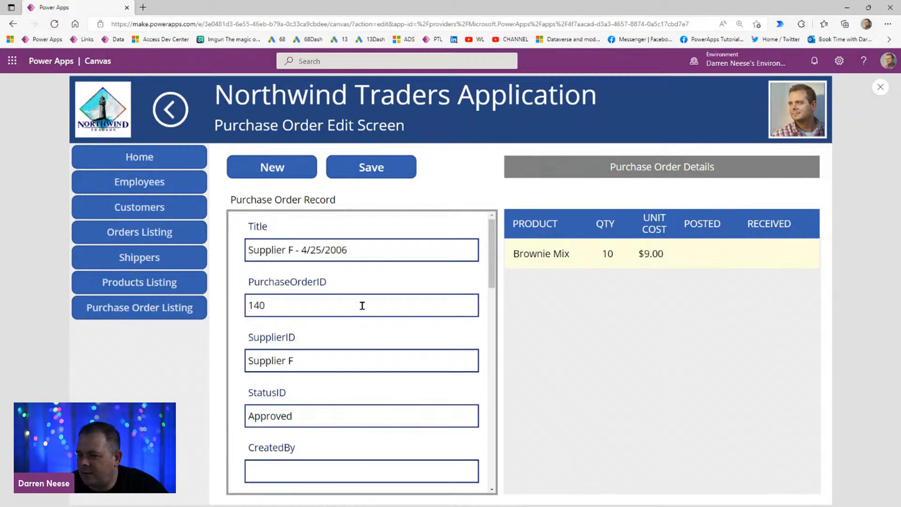
click(275, 167)
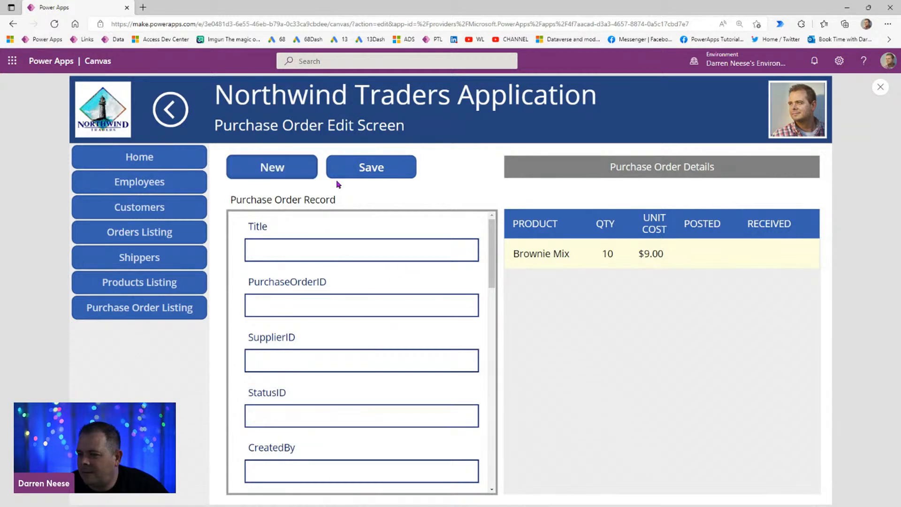
Step: Return to the purchase order list in the preview, check the details of an approved 4/25/2006 order, and leave the preview
click(167, 113)
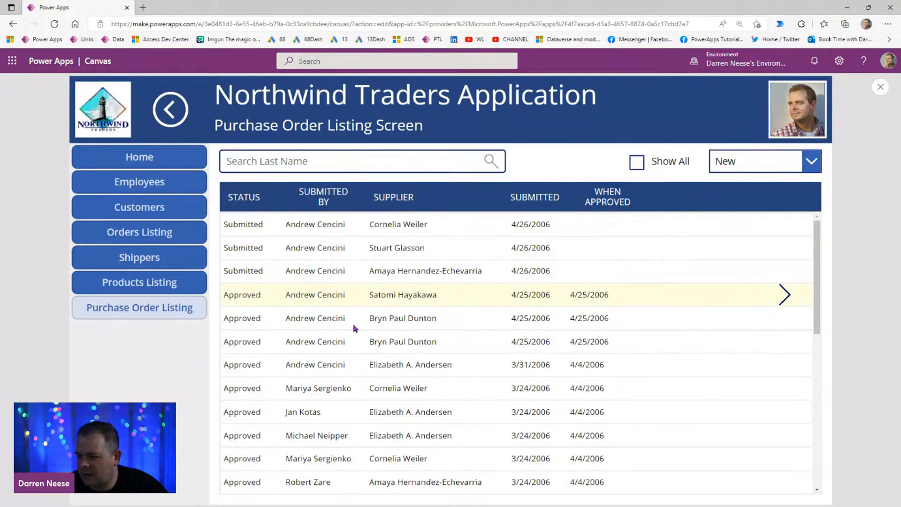
click(784, 318)
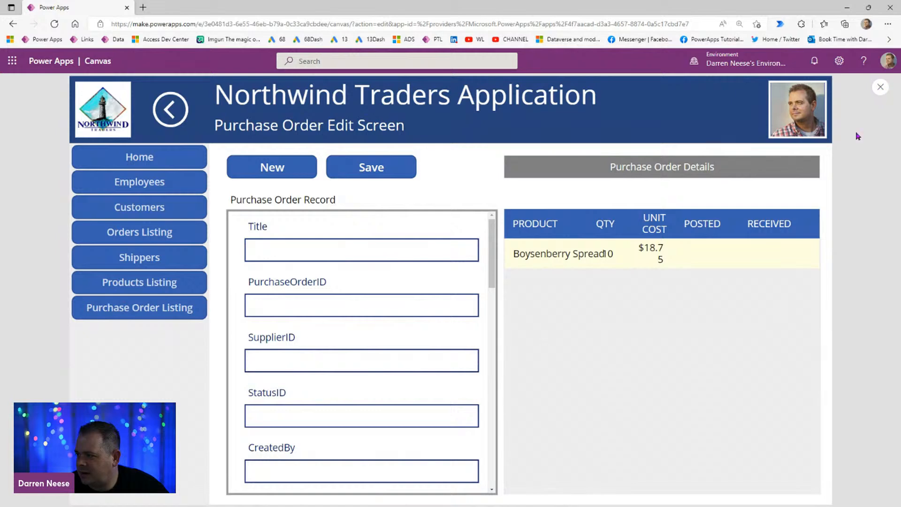
click(880, 87)
Step: Widen the row's unit cost label to about 81 and shift the POSTED header to about X 1112
click(586, 287)
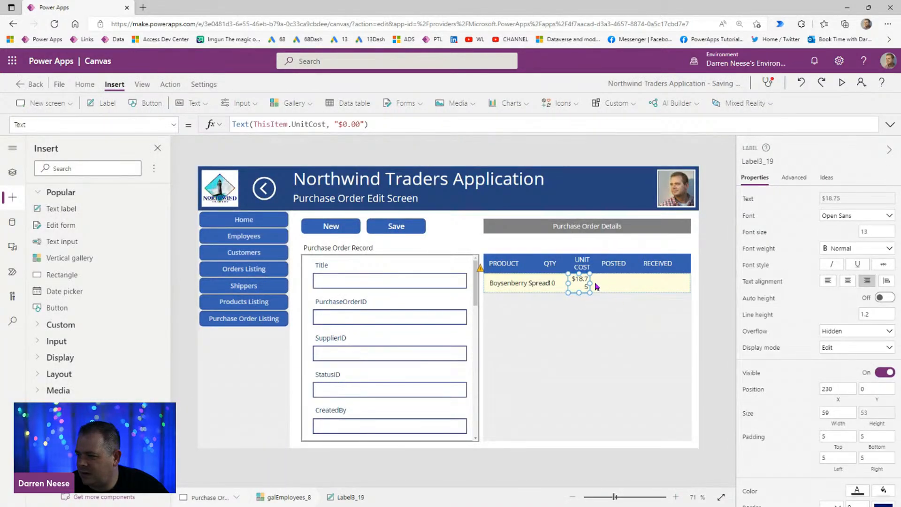
drag(589, 280, 598, 283)
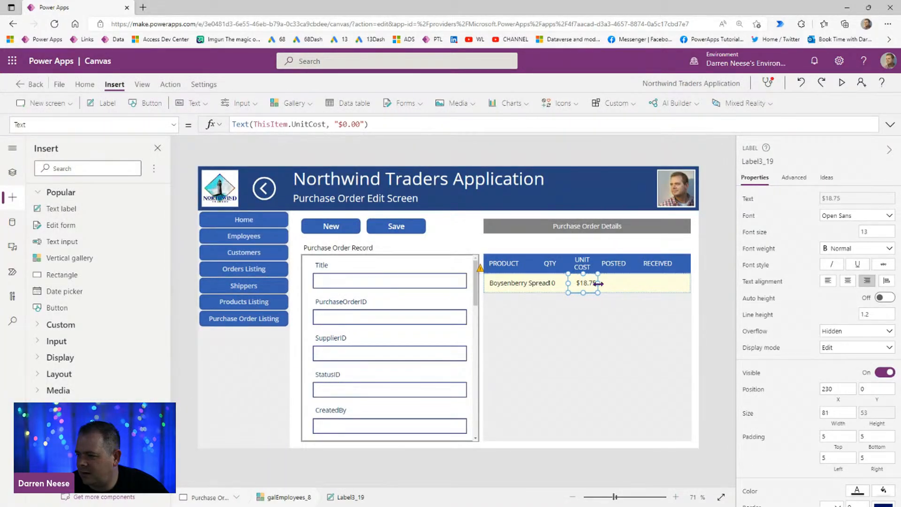
click(626, 282)
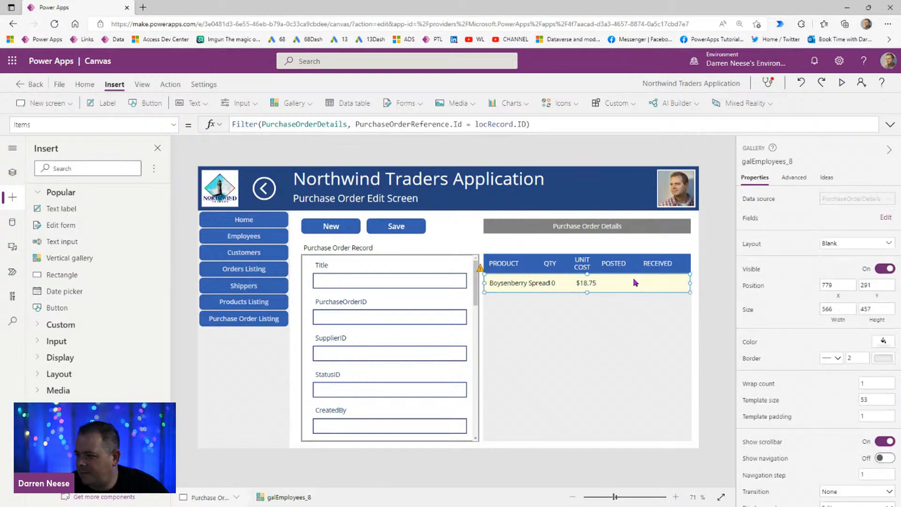
click(616, 267)
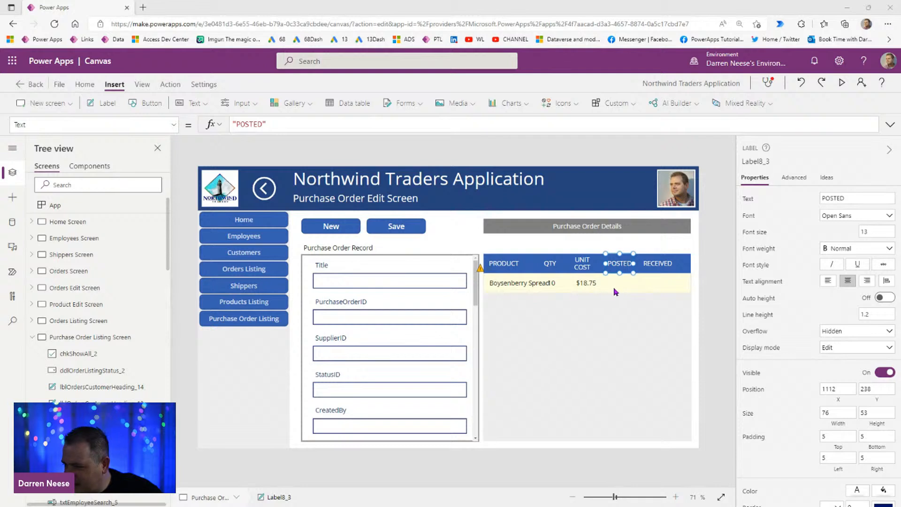
Step: Move the details gallery's check icon to about X 346 so it sits beneath the POSTED header
scroll(97, 373, down, 5)
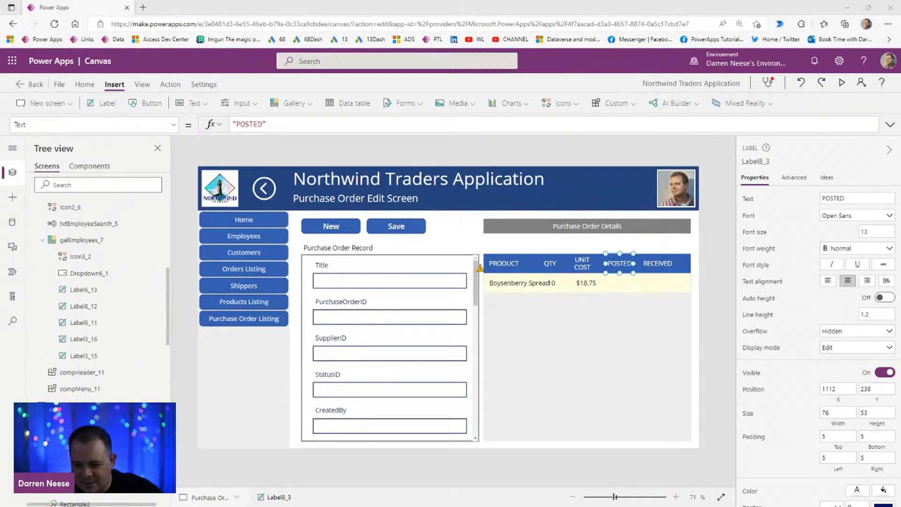
scroll(94, 325, down, 5)
click(94, 322)
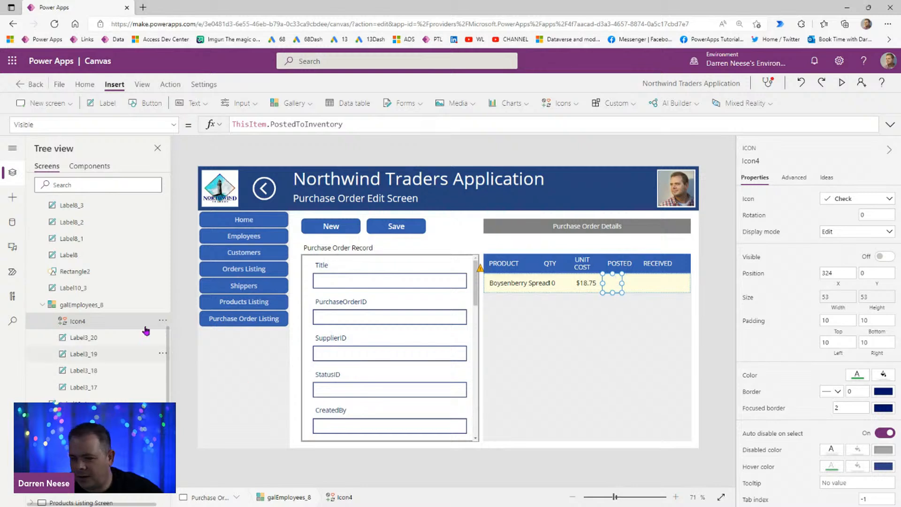
drag(613, 284, 621, 283)
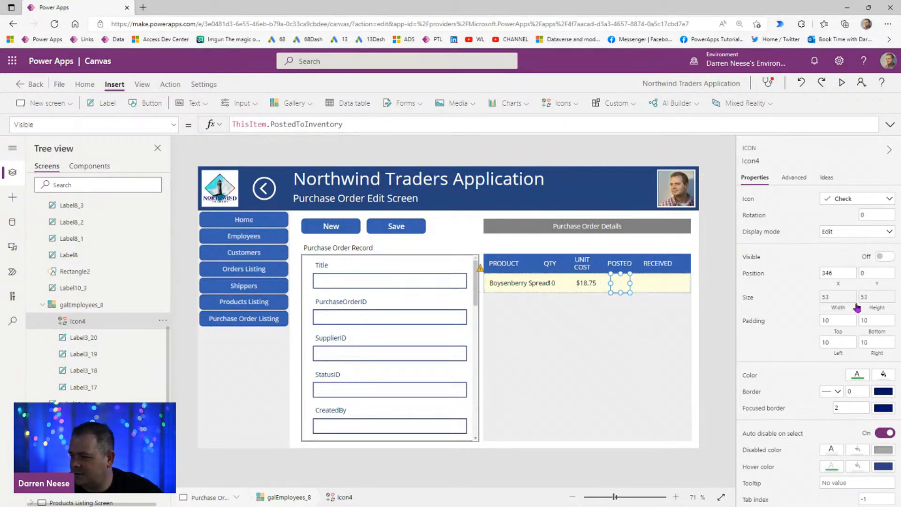
click(668, 287)
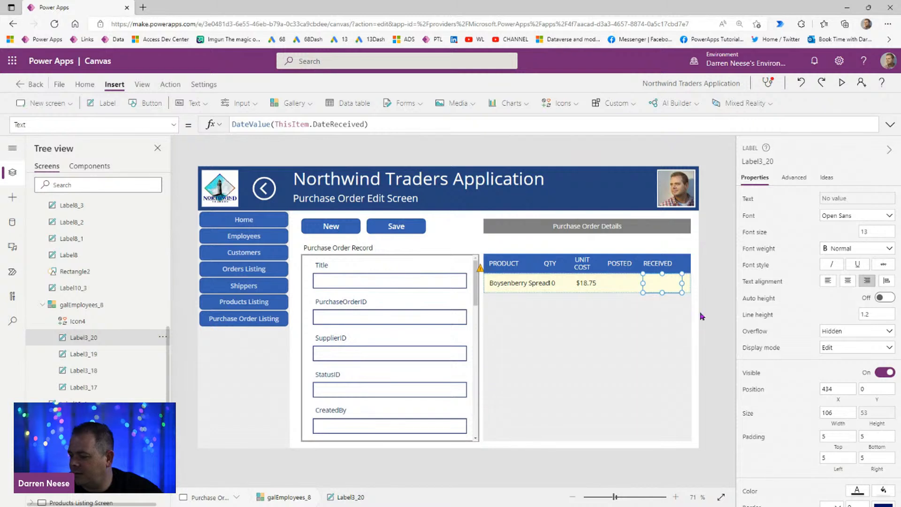
click(700, 291)
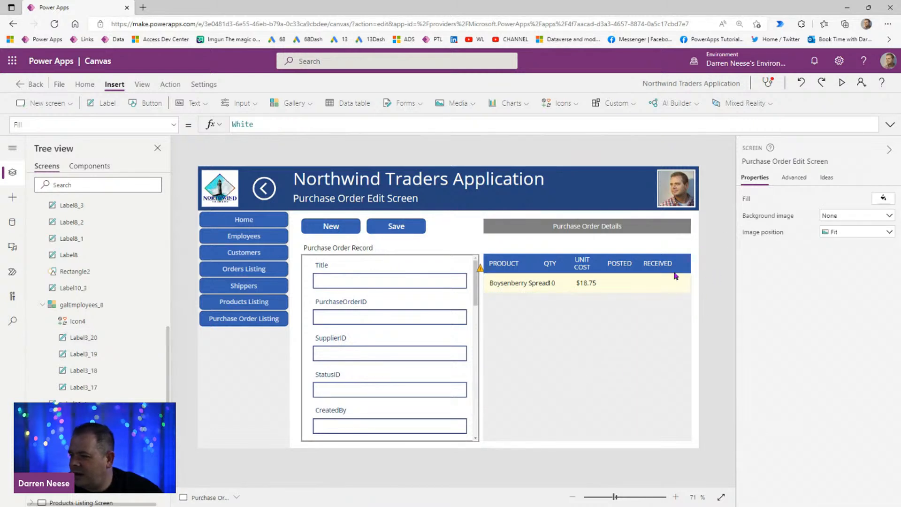
Step: Increase the height of the gray Purchase Order Details heading to about 59
click(616, 229)
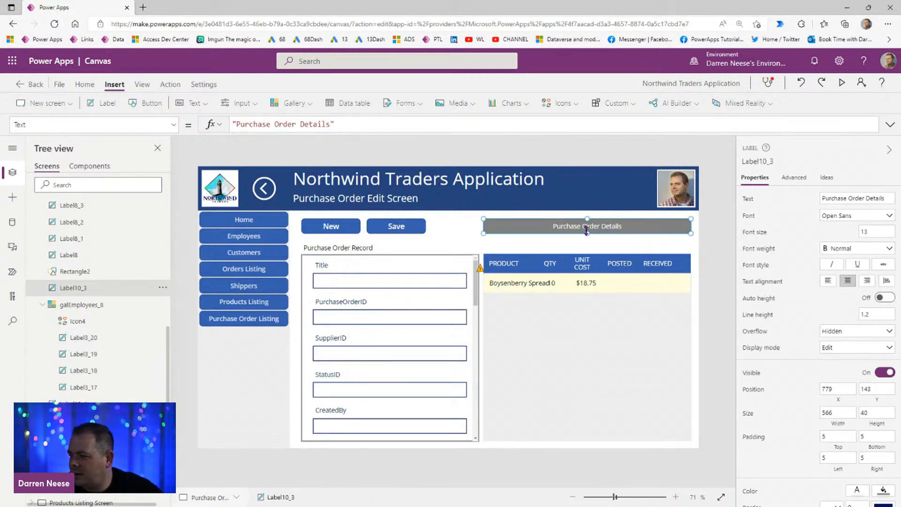
drag(588, 233, 587, 240)
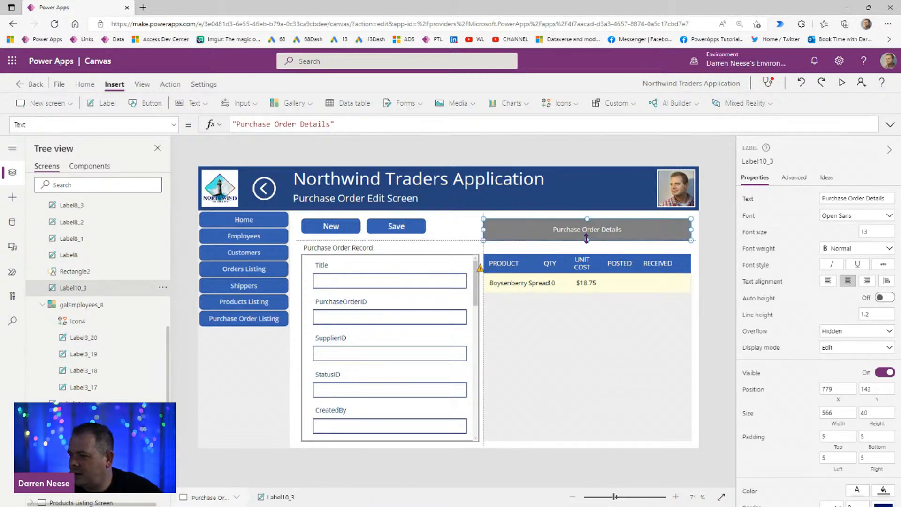
click(713, 265)
click(666, 235)
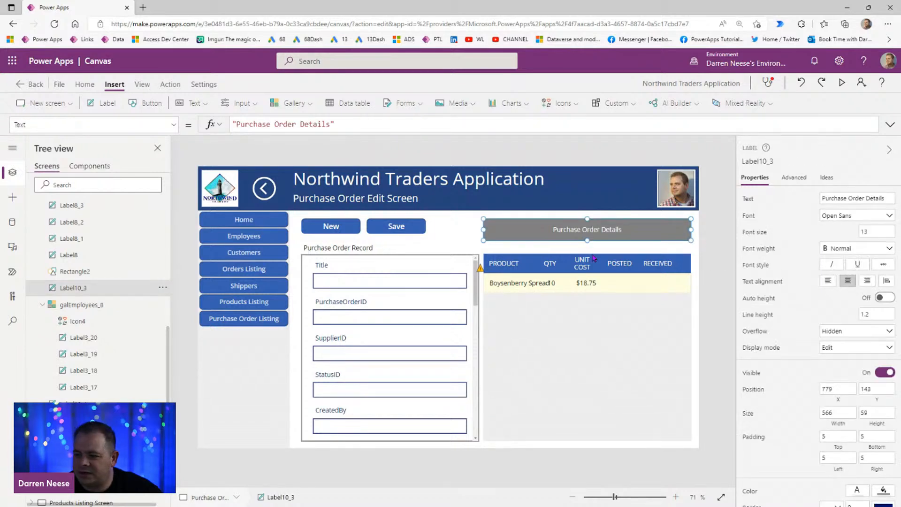
click(709, 264)
Step: Preview the edit screen, go back to the purchase order list, look through its records, and leave the preview
scroll(70, 305, up, 10)
click(844, 83)
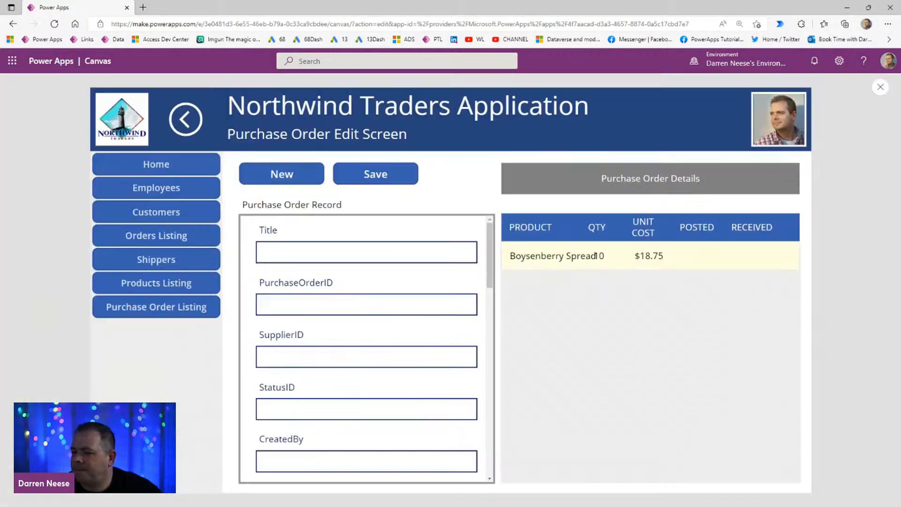
click(172, 111)
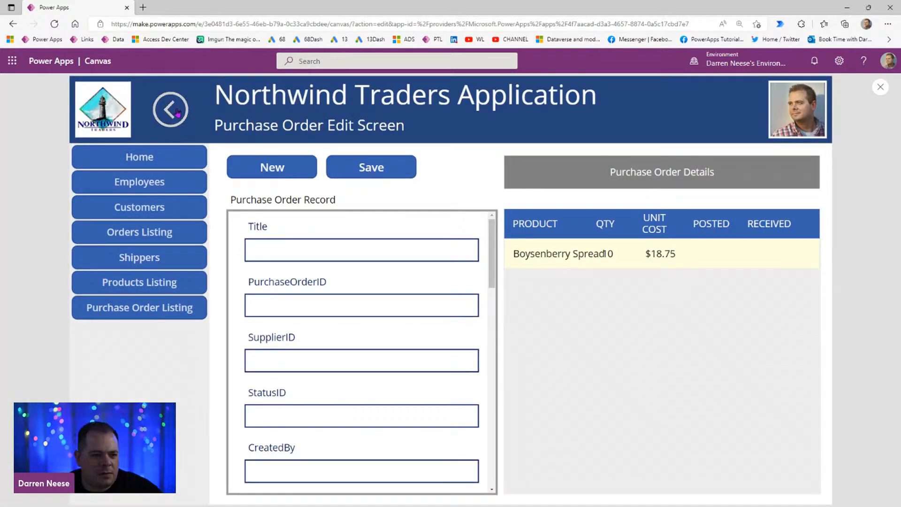
click(475, 432)
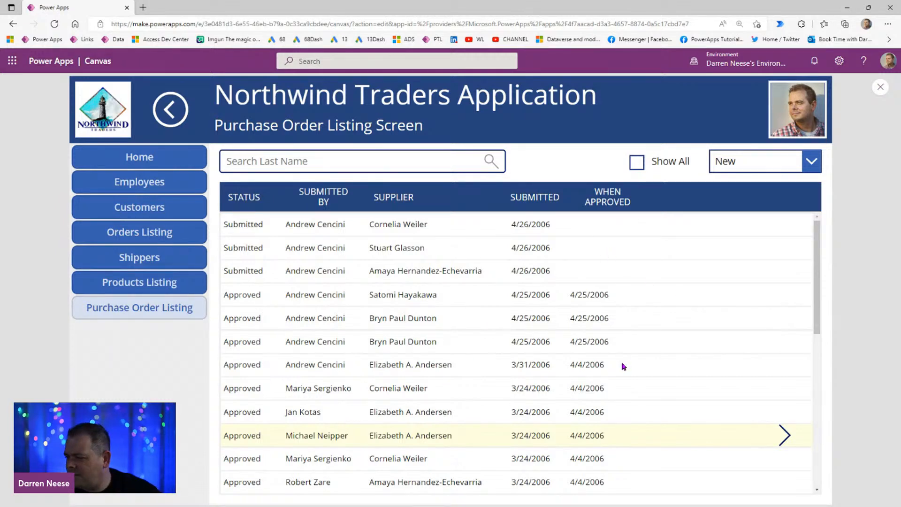
scroll(623, 366, down, 5)
scroll(623, 368, up, 5)
drag(817, 261, 802, 481)
scroll(663, 387, up, 7)
click(880, 87)
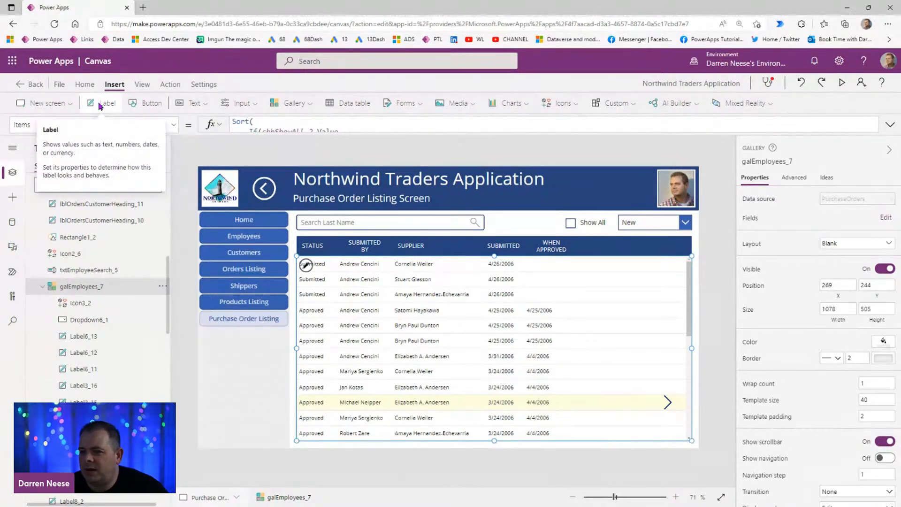
Step: Add a text label between the search box and the Show All checkbox, at about X 813, Y 133
drag(247, 187, 523, 221)
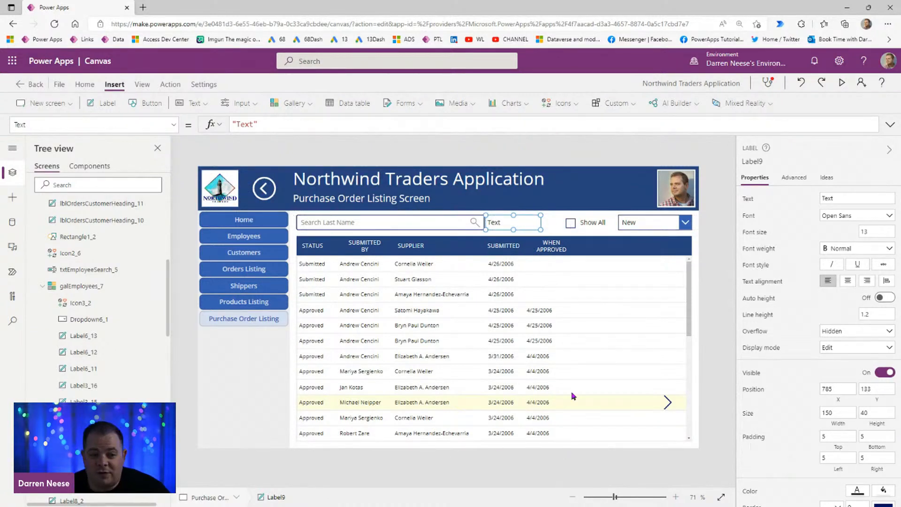
click(565, 342)
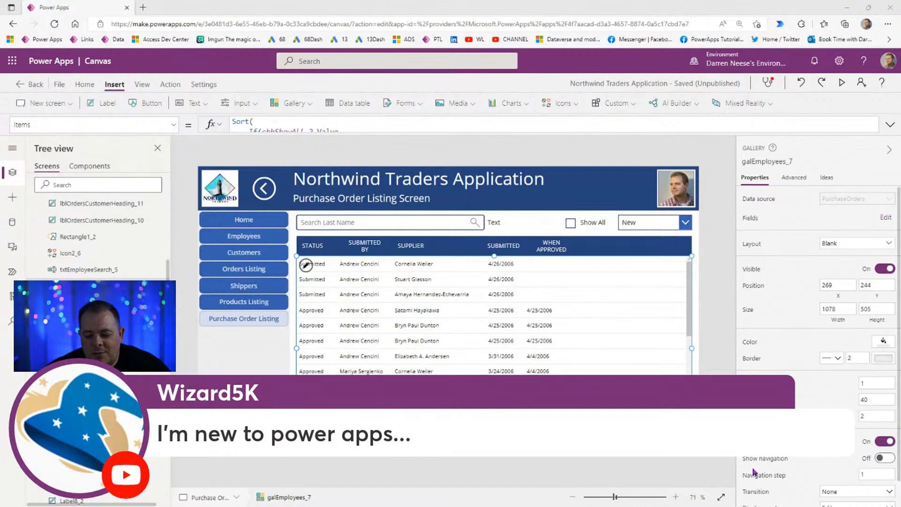
click(496, 226)
drag(507, 221, 519, 222)
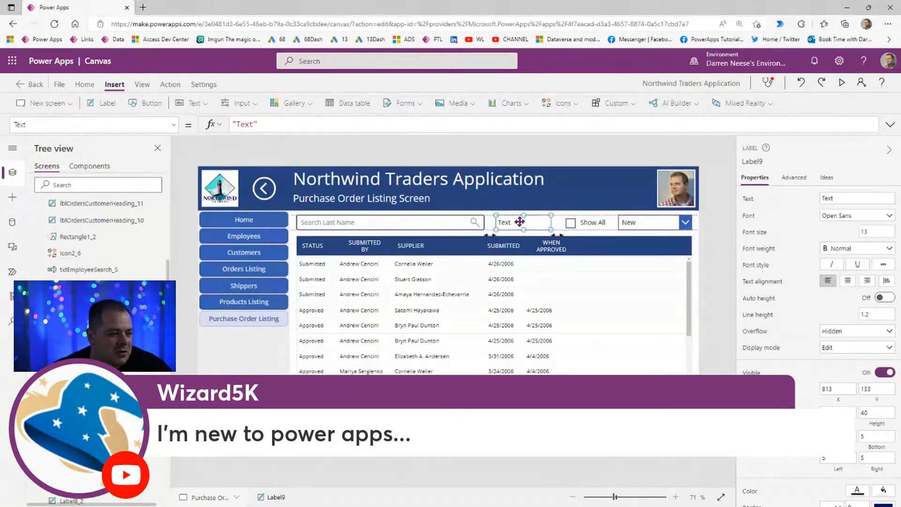
Step: Set the new label's text formula to CountRows(galEmployees_7.AllItems)
click(473, 353)
click(772, 161)
key(ctrl+c)
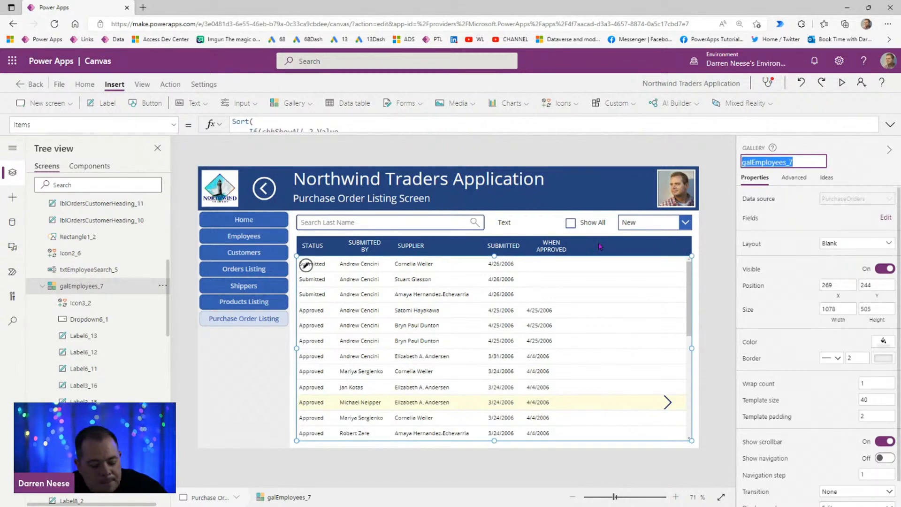
click(507, 223)
drag(282, 124, 91, 119)
key(ctrl+v)
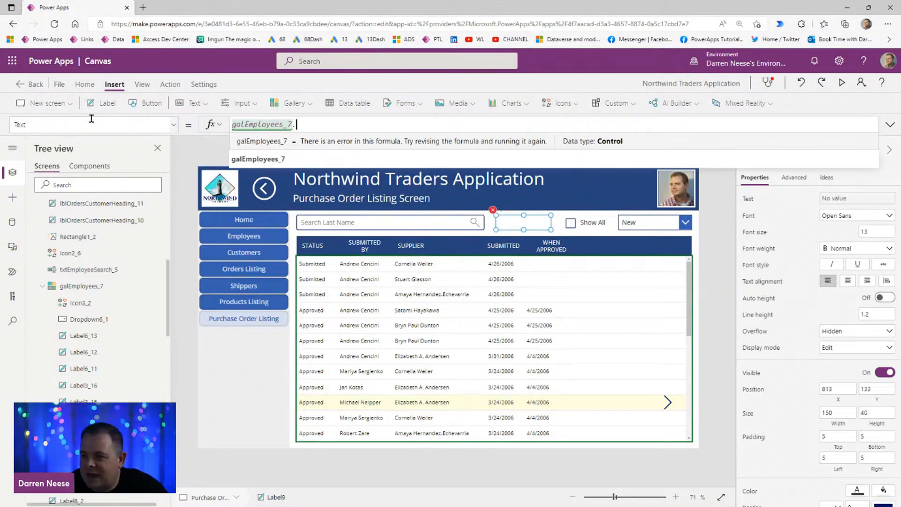
text(.All)
key(Tab)
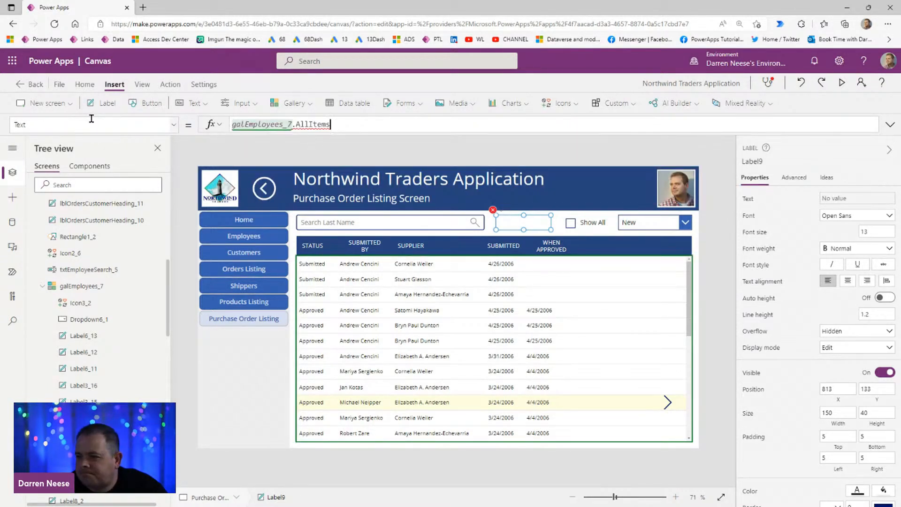
key(Home)
text(CountRow)
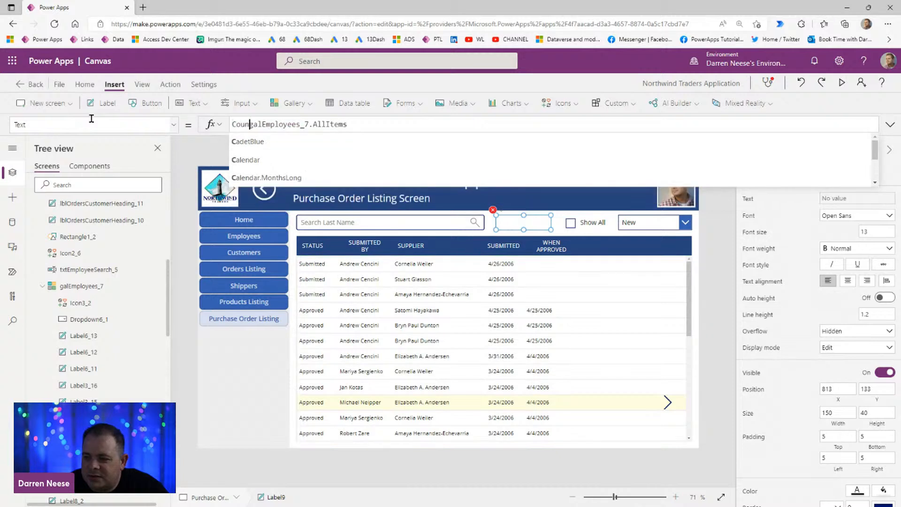
text(s()
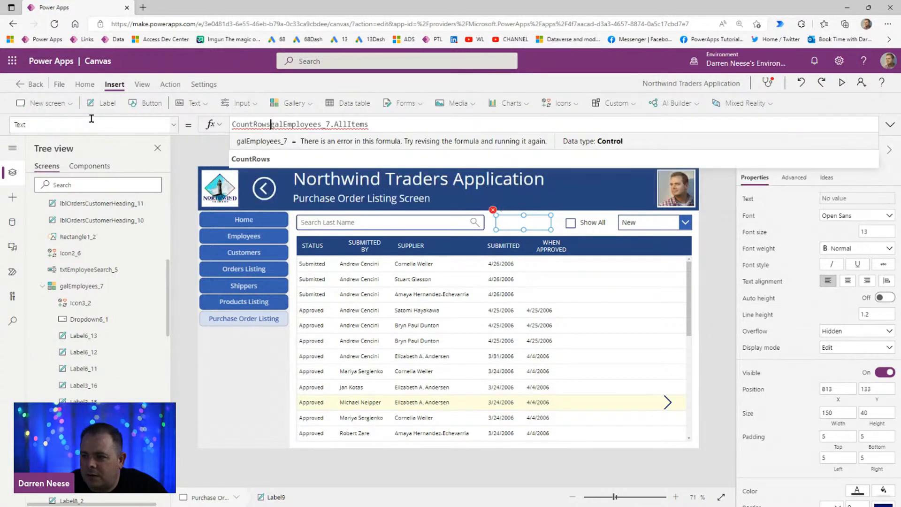
key(End)
text())
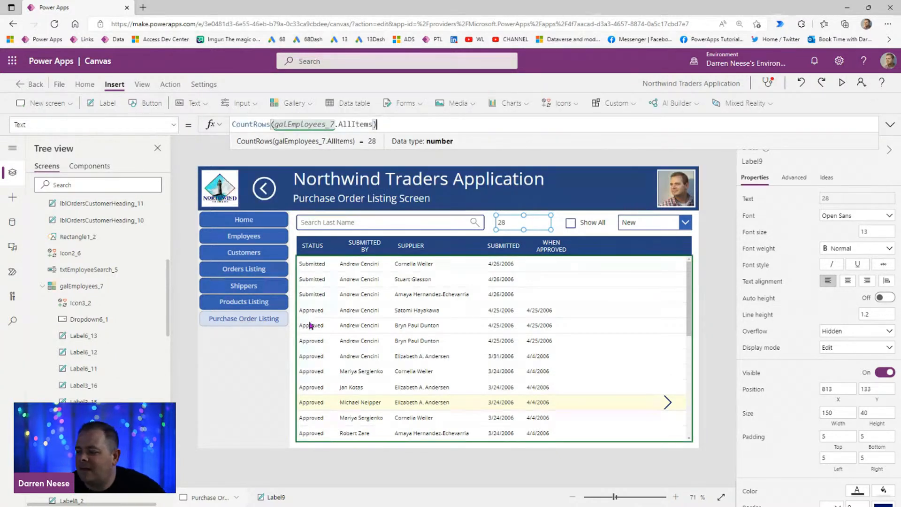
Step: Append & " Records" to the count label's formula
scroll(854, 408, down, 3)
scroll(857, 412, down, 1)
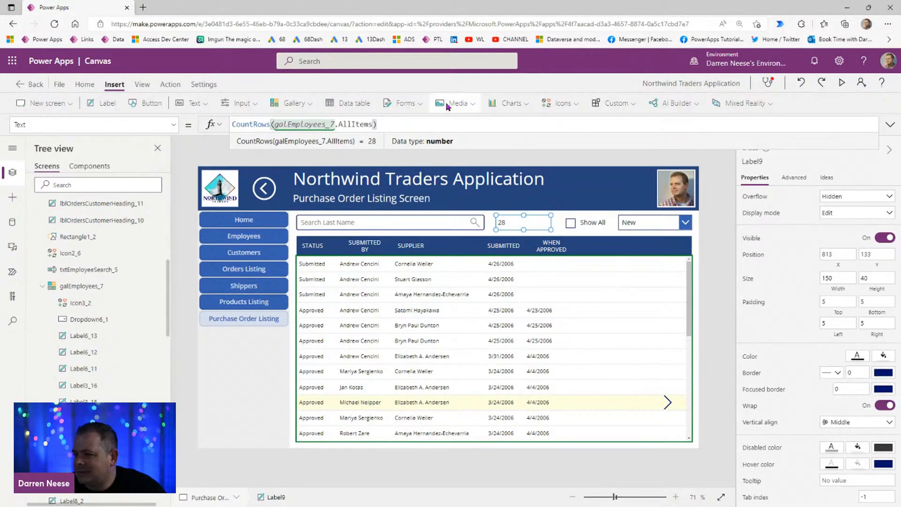
text(& )
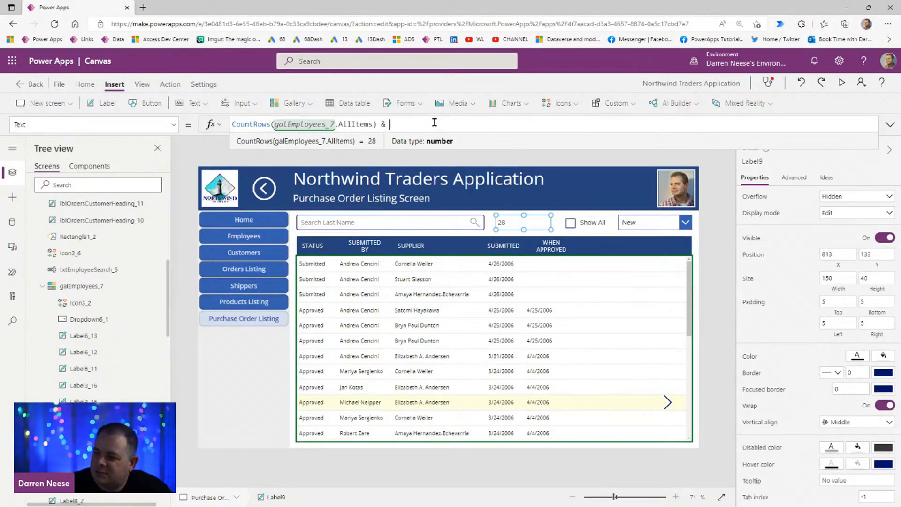
text(" "Records)
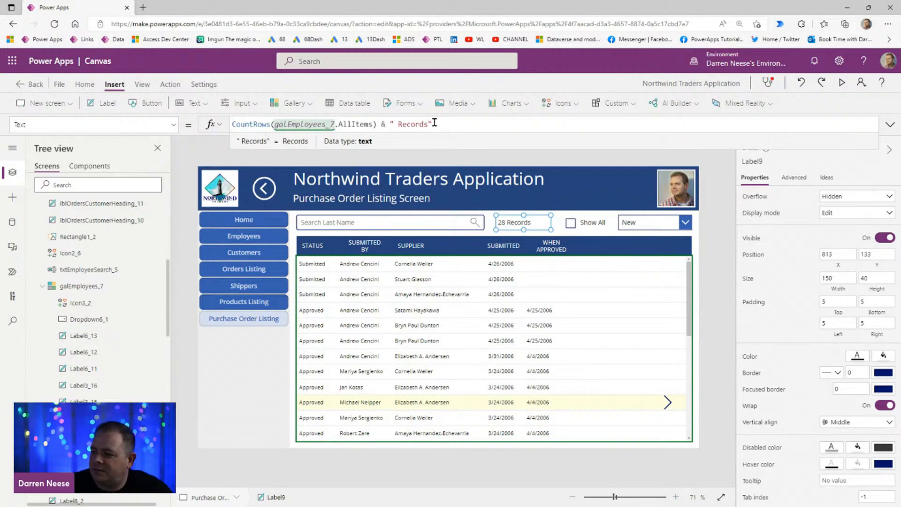
click(713, 267)
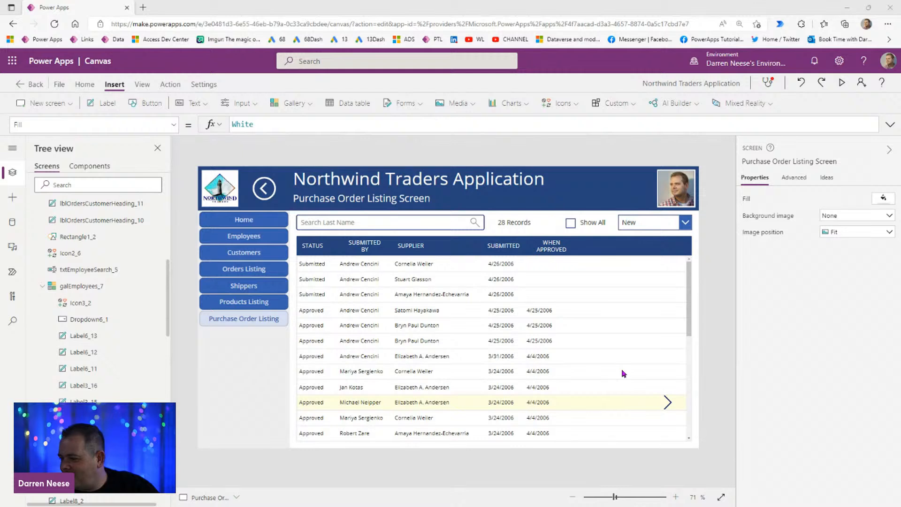
click(526, 225)
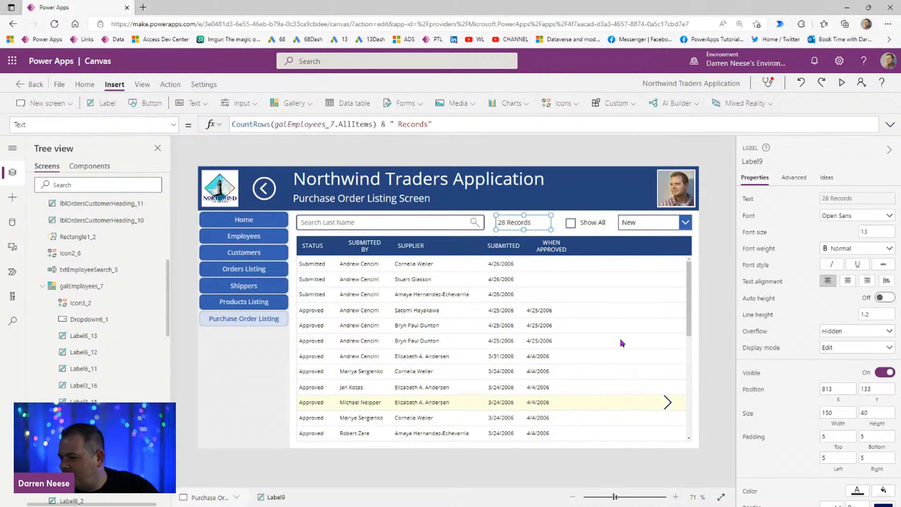
click(497, 344)
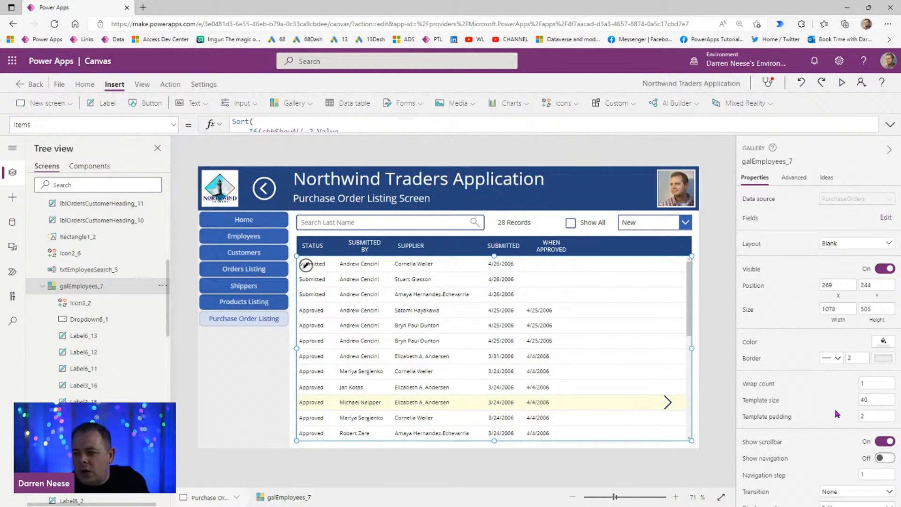
click(534, 224)
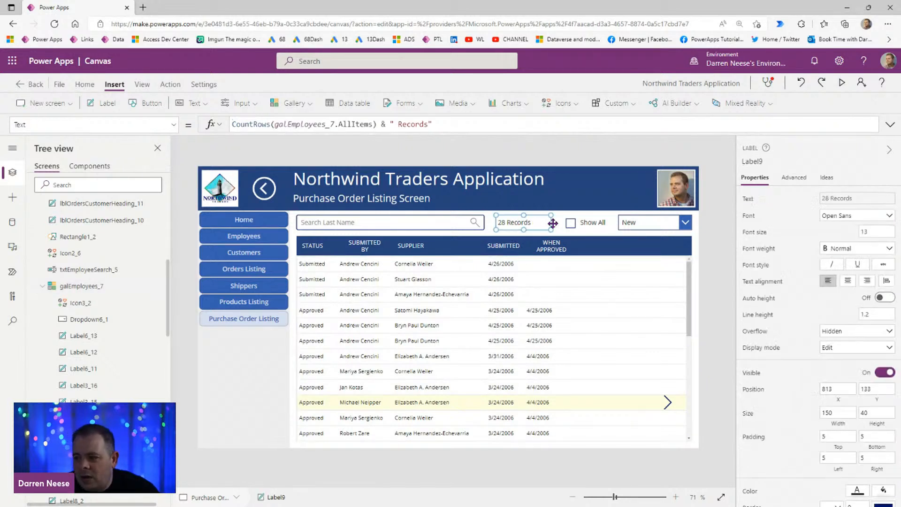
click(414, 287)
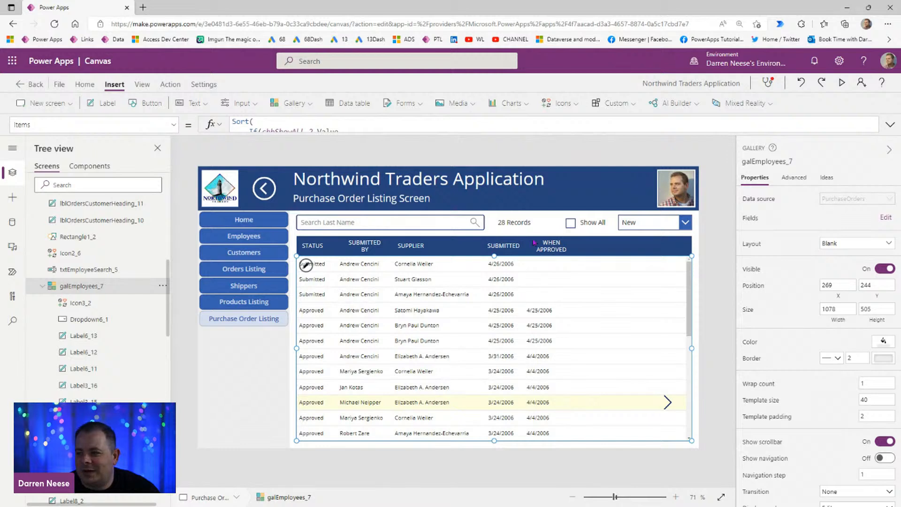
Step: Examine the purchase order gallery's Items formula to identify the data source behind the record count
click(519, 222)
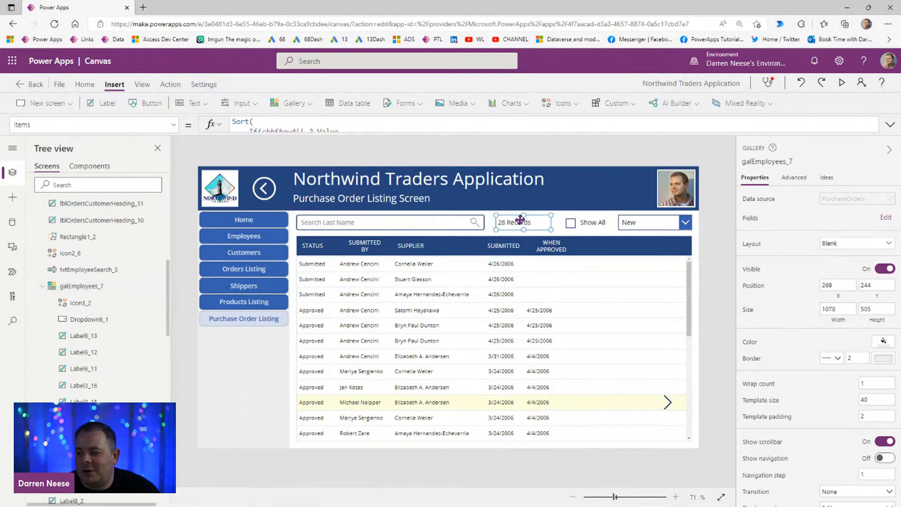
click(552, 338)
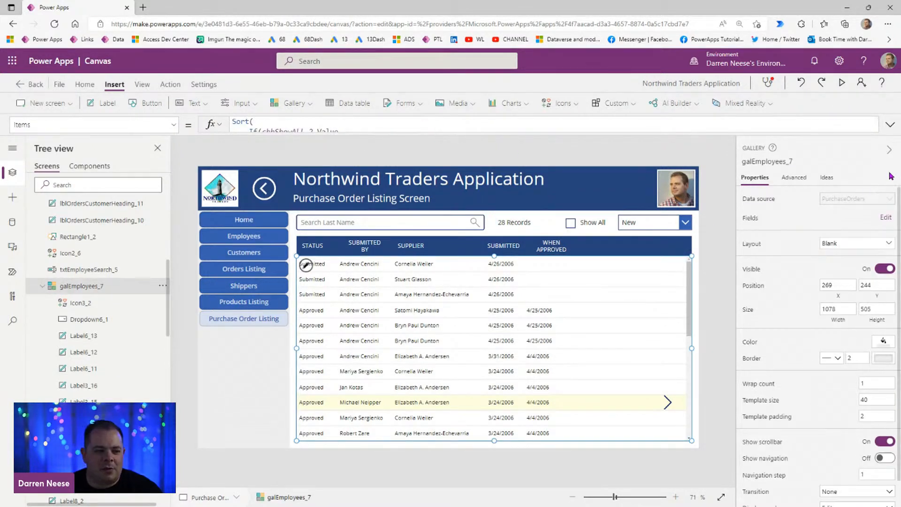
click(890, 124)
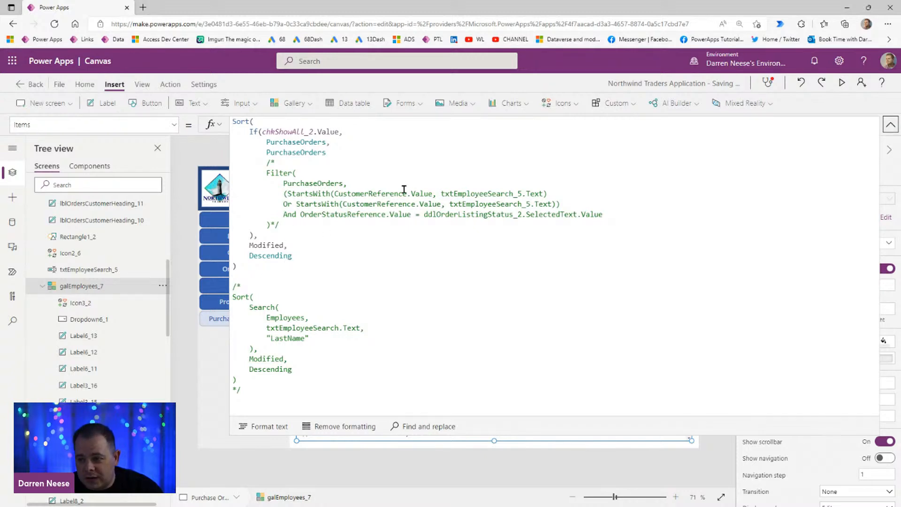
click(304, 152)
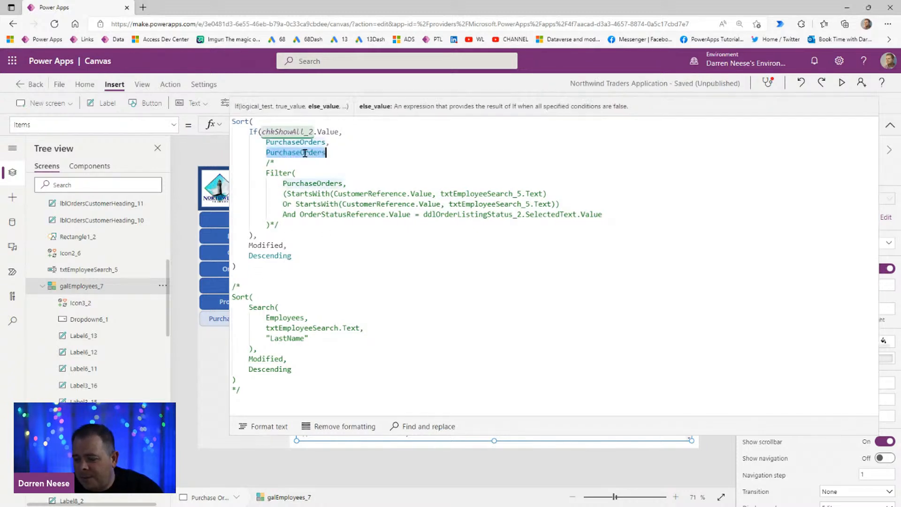
click(886, 122)
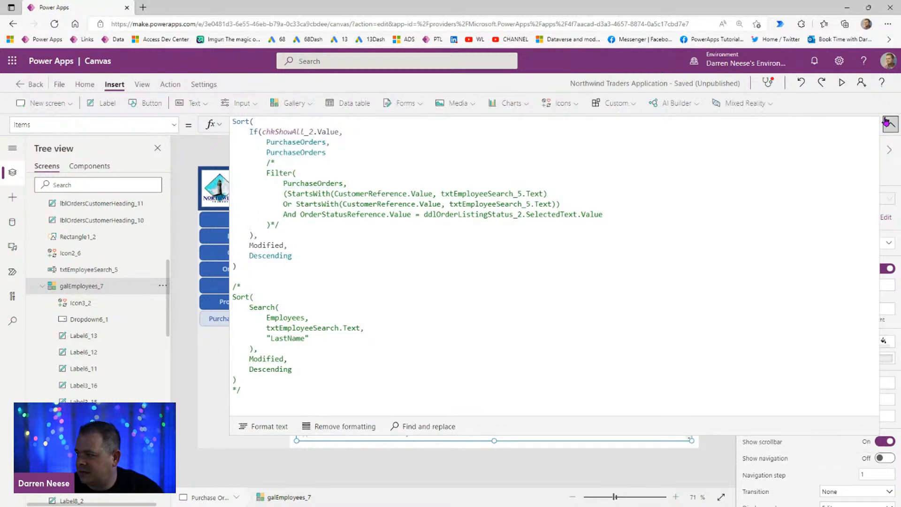
Step: Replace galEmployees_7.AllItems with PurchaseOrders inside CountRows in the record-count label's text formula
click(503, 222)
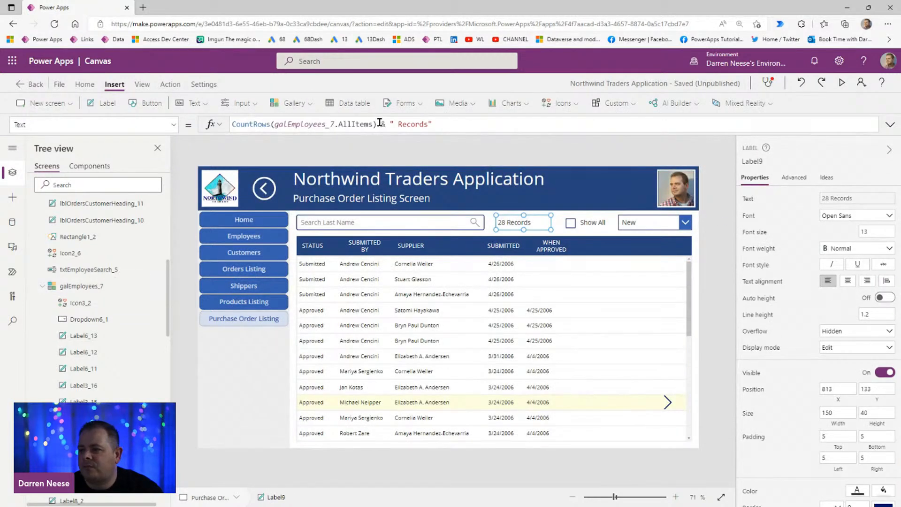
drag(275, 125, 376, 125)
text(PurchaseOrders)
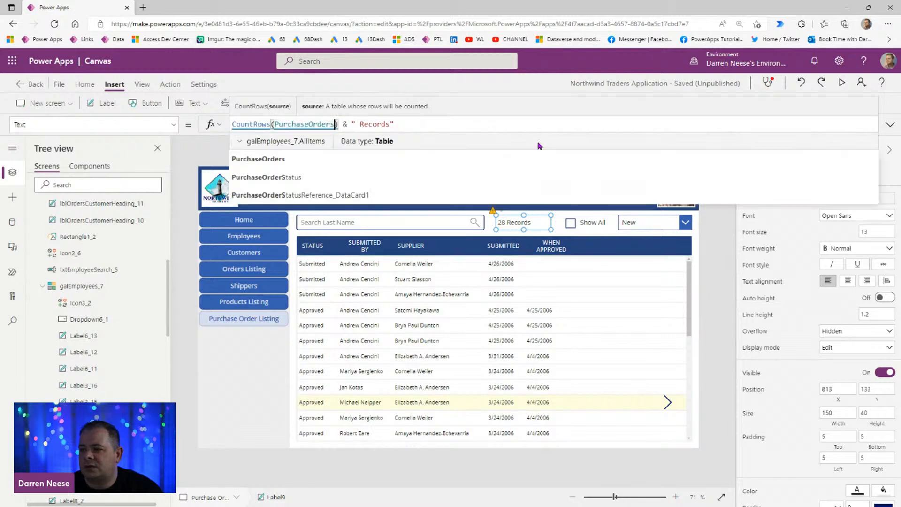
click(725, 309)
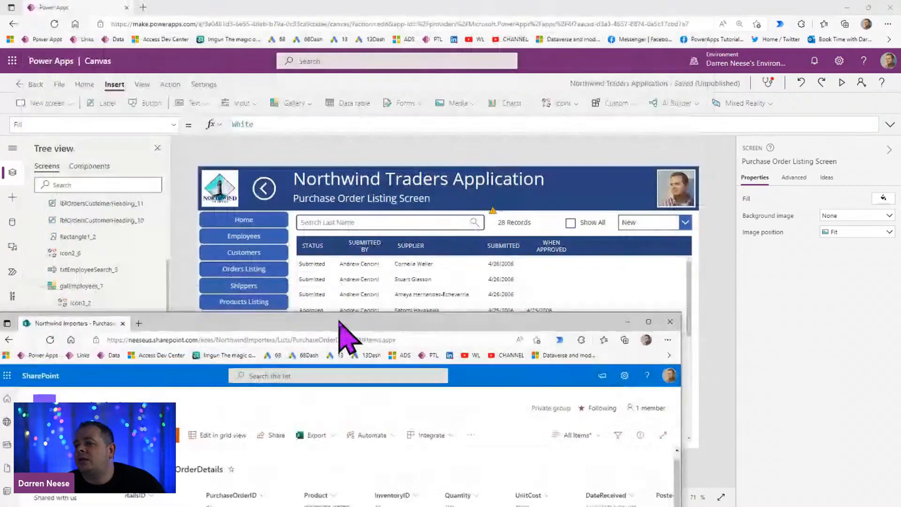
Step: Switch to the Northwind Importers SharePoint site and open the PurchaseOrders list from its site contents
drag(339, 322, 432, 82)
double_click(432, 82)
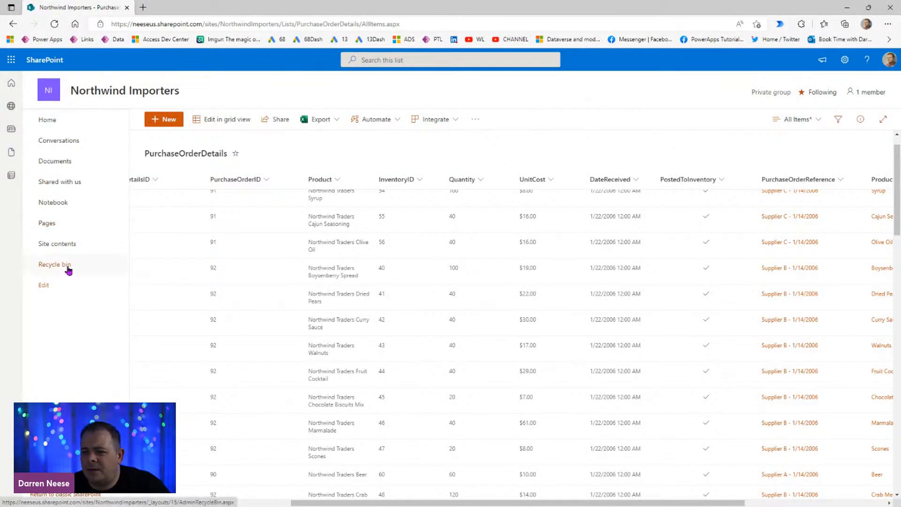
click(70, 243)
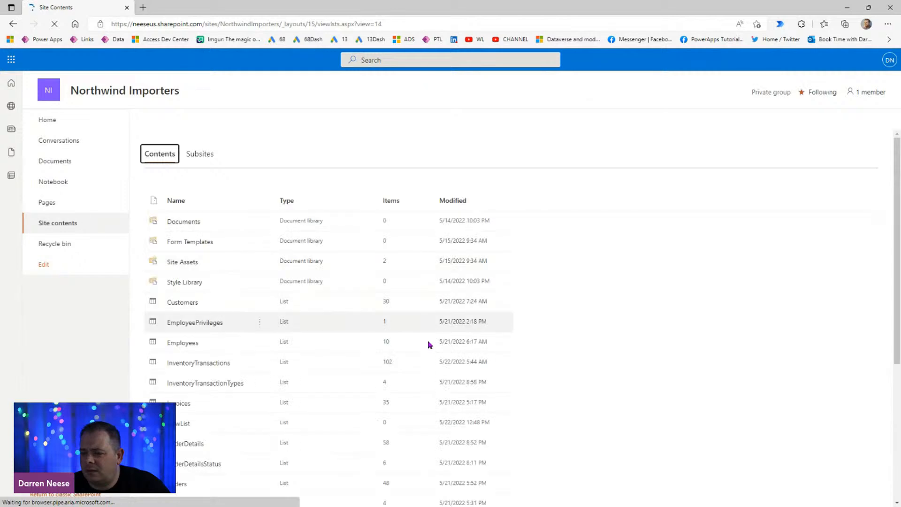
scroll(428, 345, down, 5)
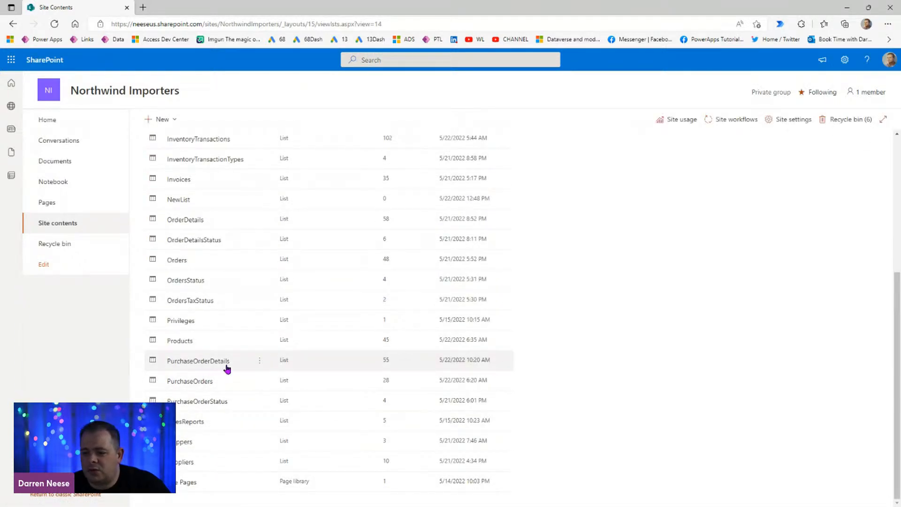
click(195, 382)
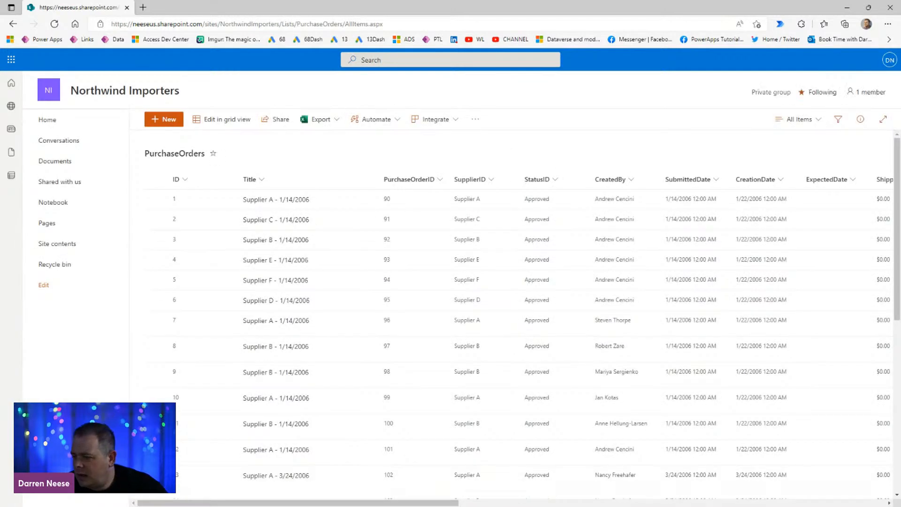
Step: Look across the PurchaseOrders list's columns and open the SharePoint settings for the list
drag(425, 503, 619, 503)
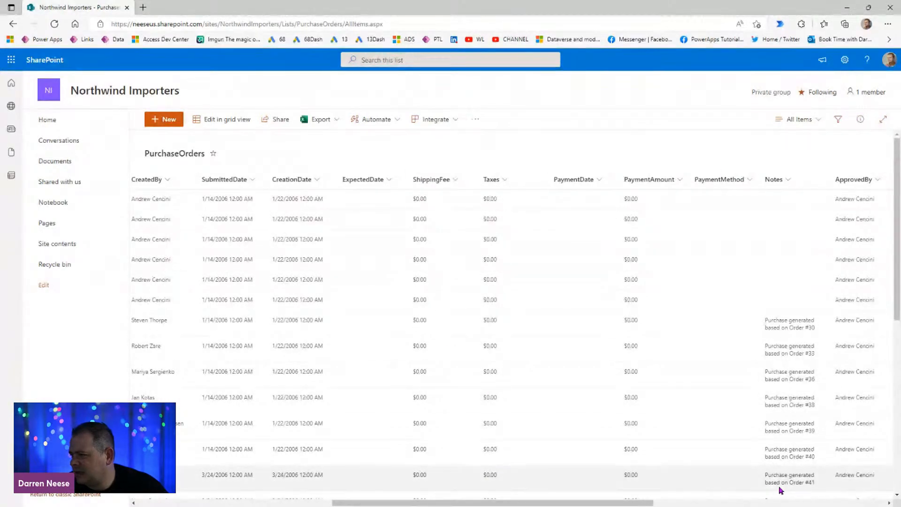
drag(639, 503, 382, 493)
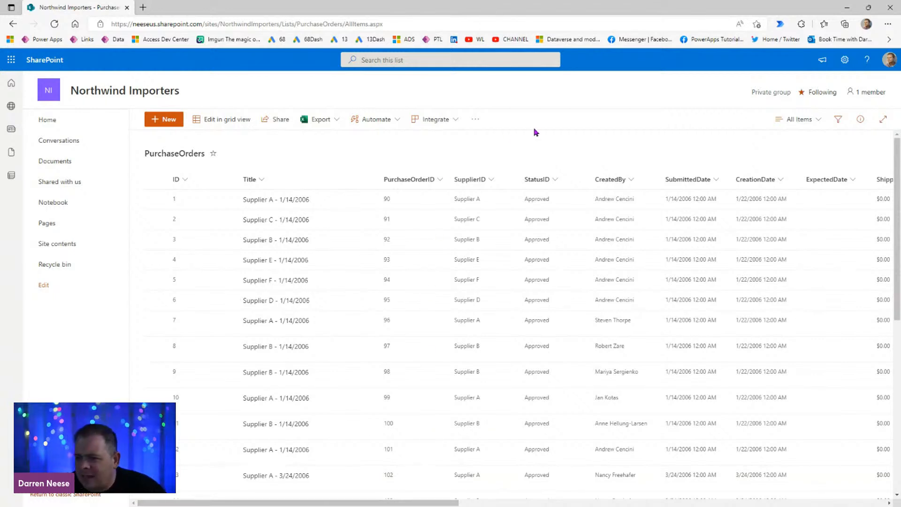
click(845, 60)
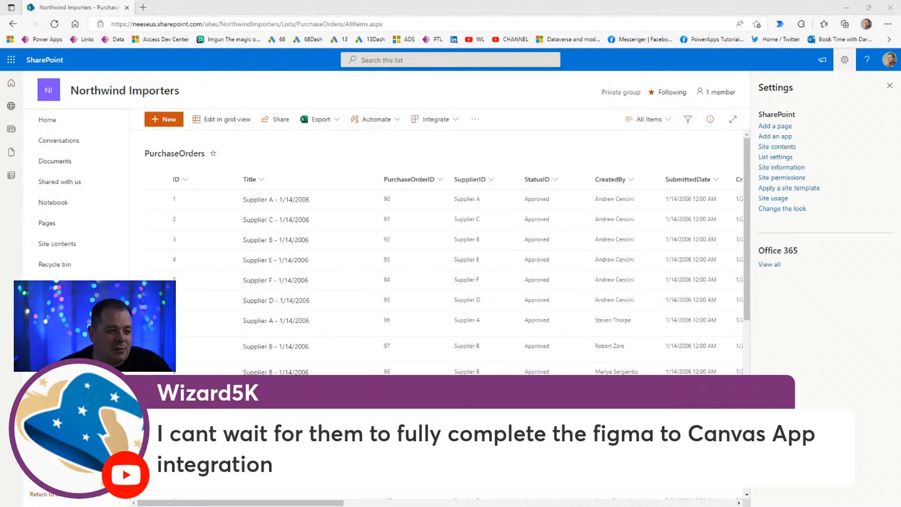
Step: Open figma.com in a new browser tab and dismiss the Community tip
click(142, 7)
text(figm)
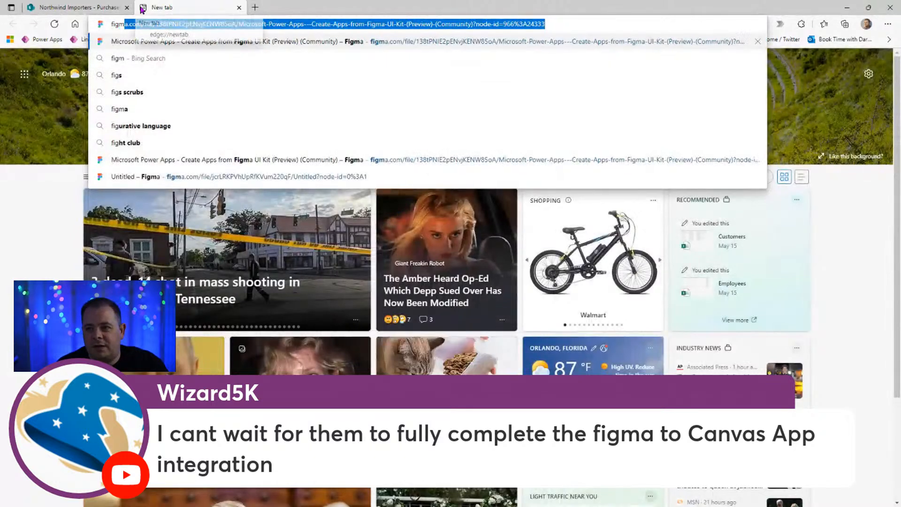
text(a.com)
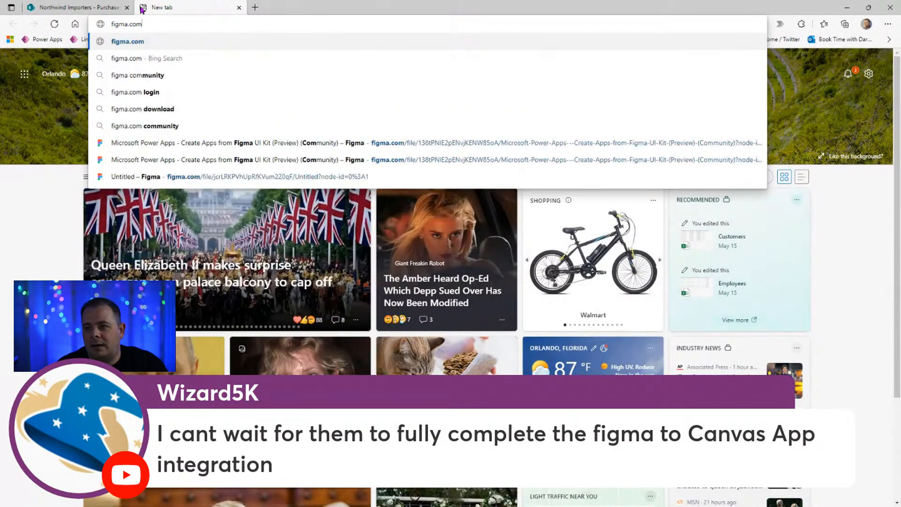
key(Return)
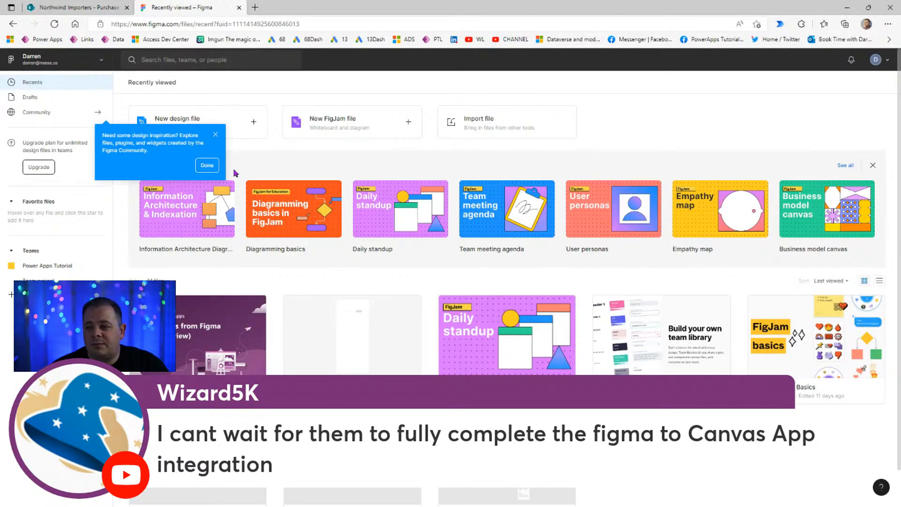
click(203, 166)
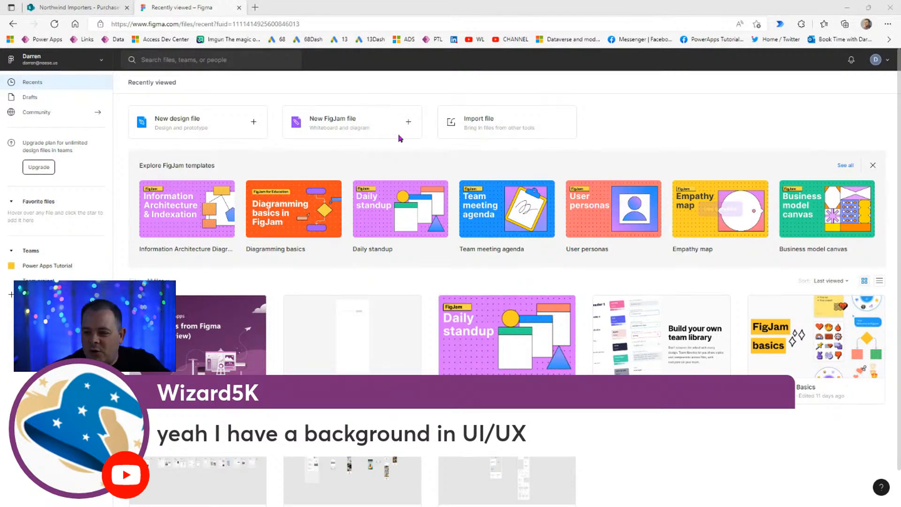
Step: Open the Power Apps home page in another browser tab and view its app creation options, including Figma (preview)
mouse_move(181, 202)
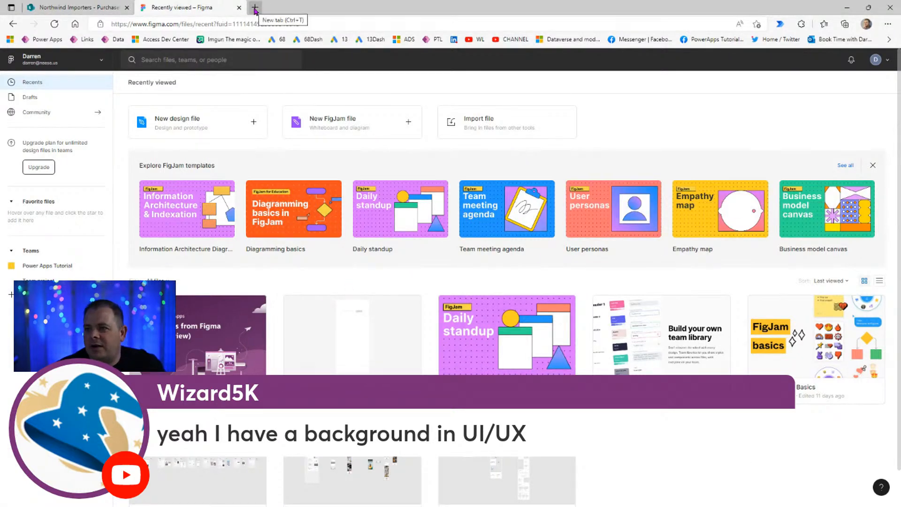
drag(270, 9, 265, 59)
click(268, 52)
click(52, 84)
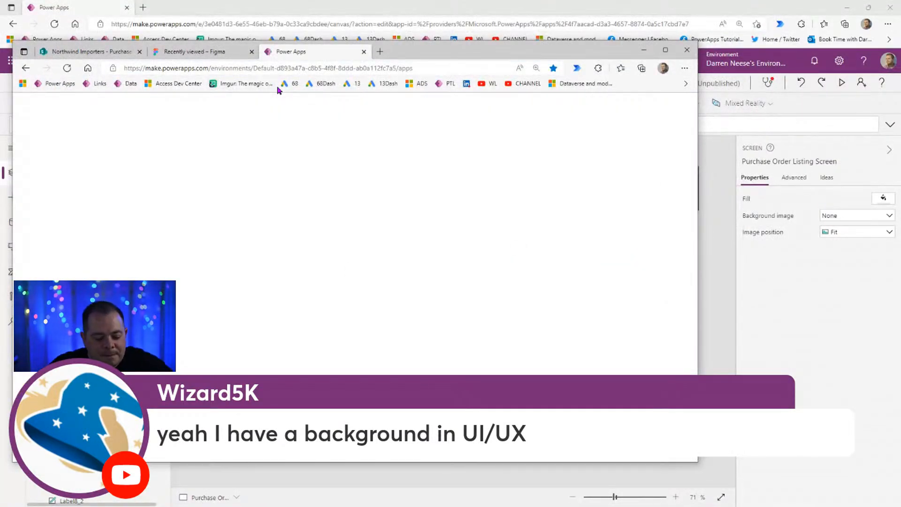
key(ctrl+shift+b)
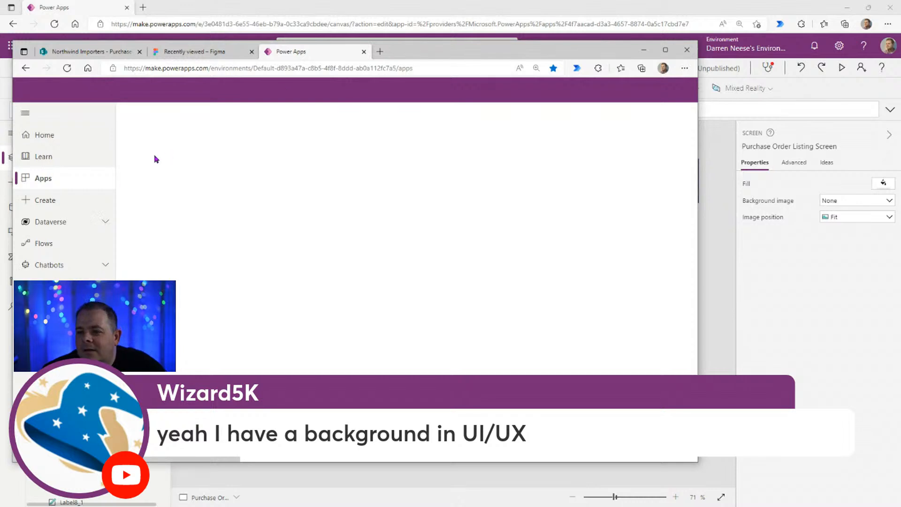
click(61, 137)
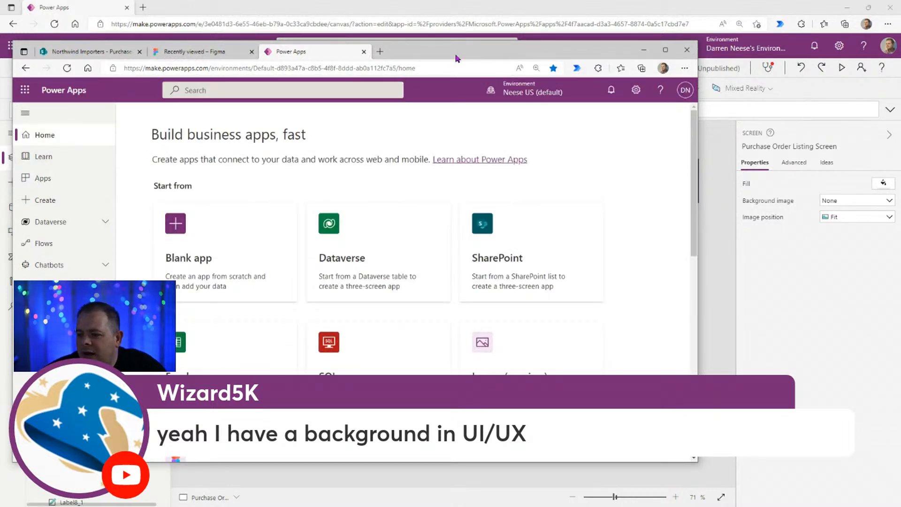
click(666, 49)
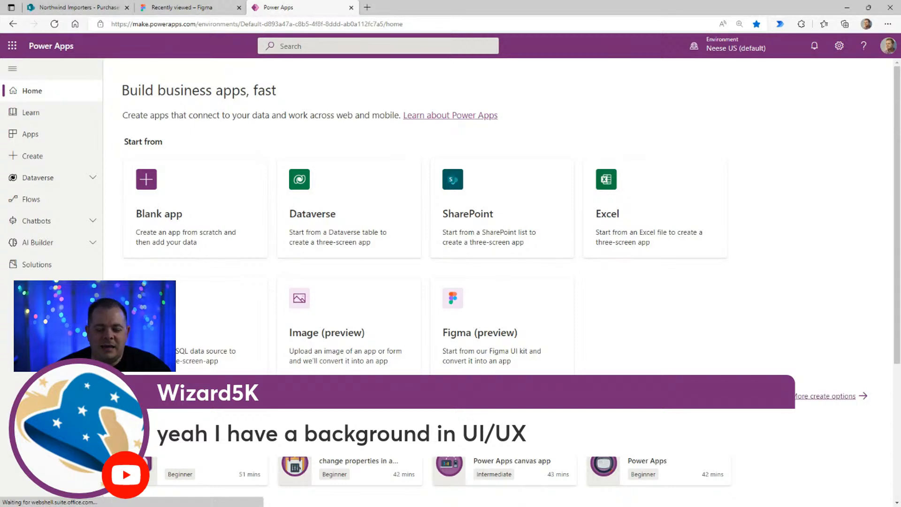
drag(549, 10, 315, 85)
drag(435, 90, 595, 121)
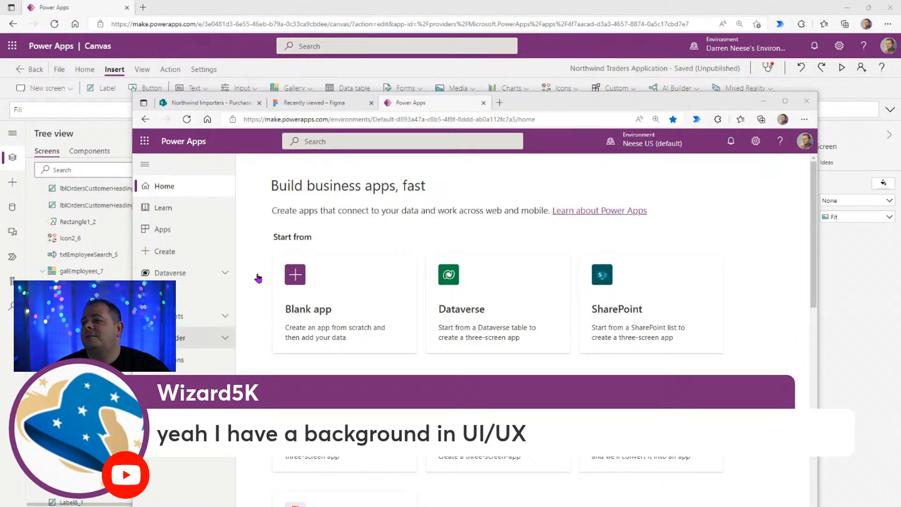
double_click(595, 99)
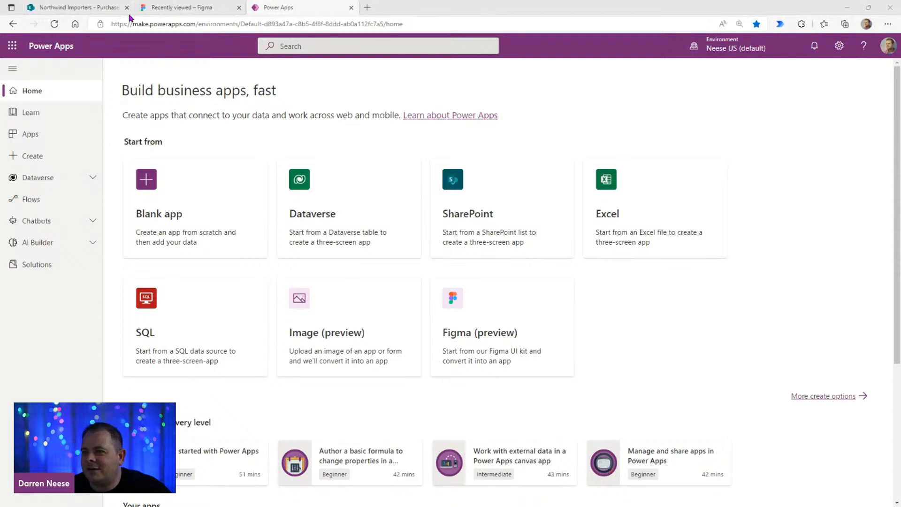
Step: Return to the SharePoint PurchaseOrders list, open its list settings, and look through the defined columns
click(71, 8)
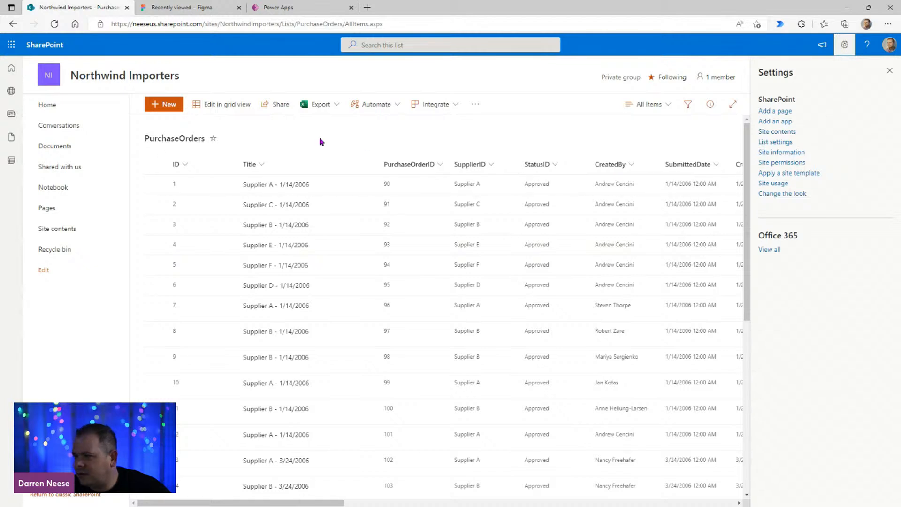
click(775, 142)
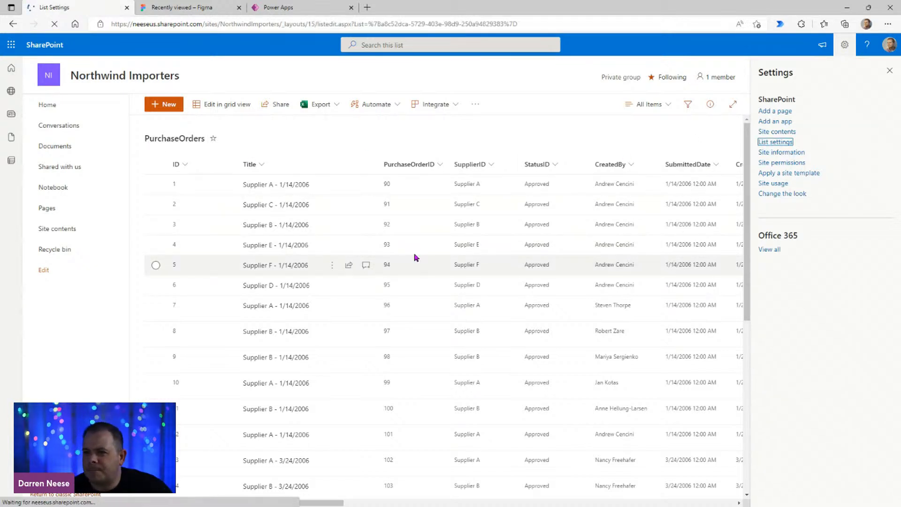
scroll(285, 338, down, 5)
scroll(285, 338, up, 1)
scroll(285, 334, up, 1)
Step: Search the list settings page for "total"
key(ctrl+f)
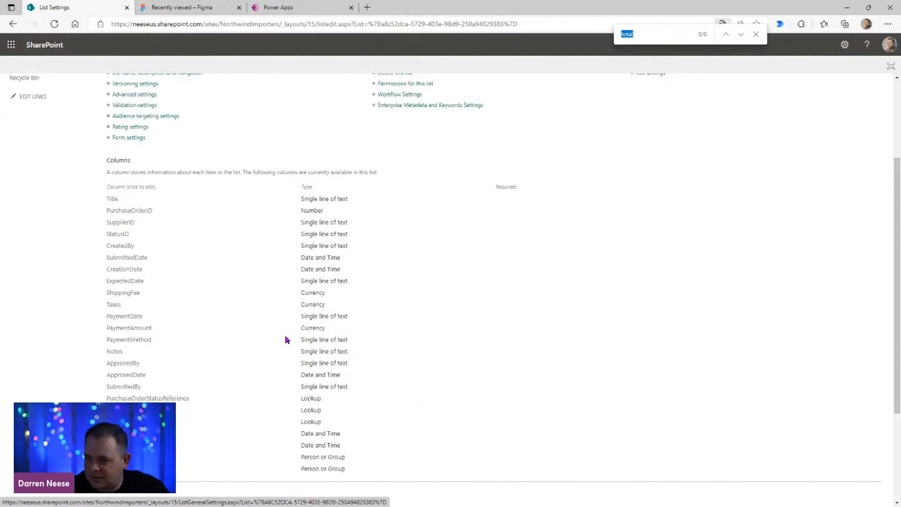
text(totl)
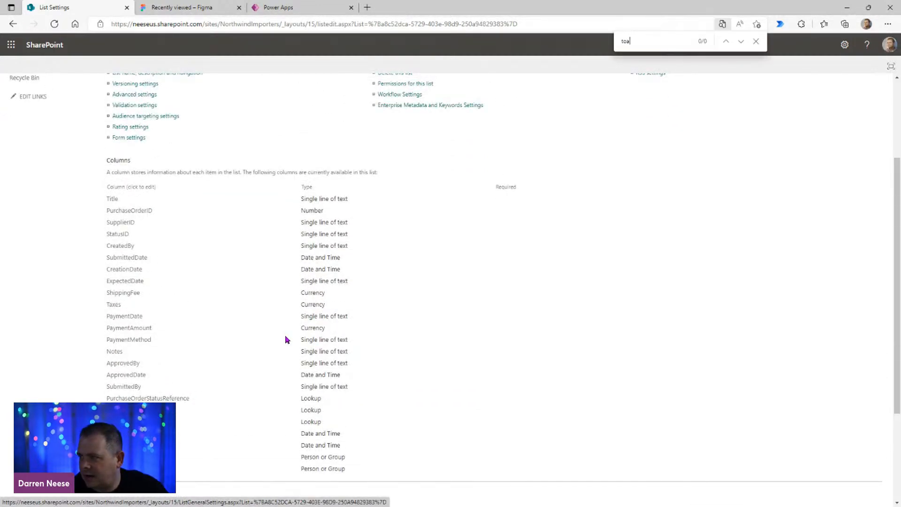
key(BackSpace)
key(BackSpace)
text(tal)
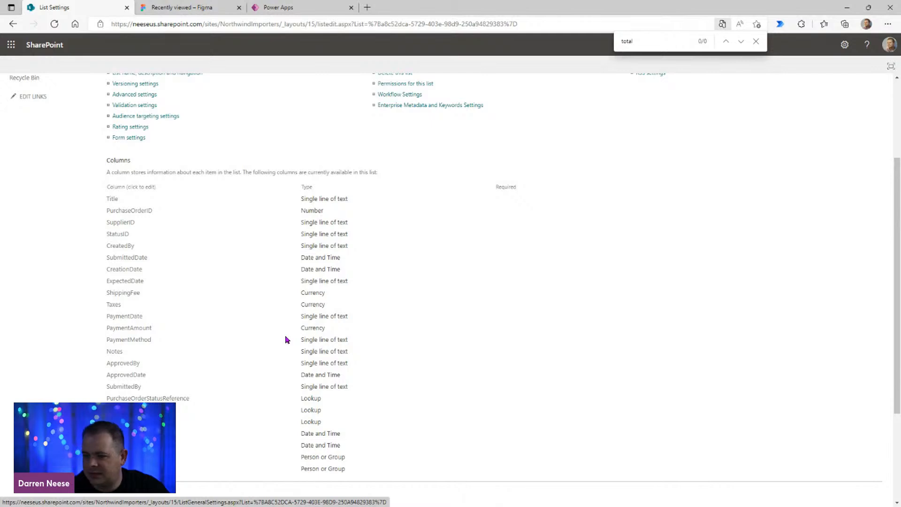
Step: Start a new column in the PurchaseOrders list and name it Total
scroll(354, 165, down, 2)
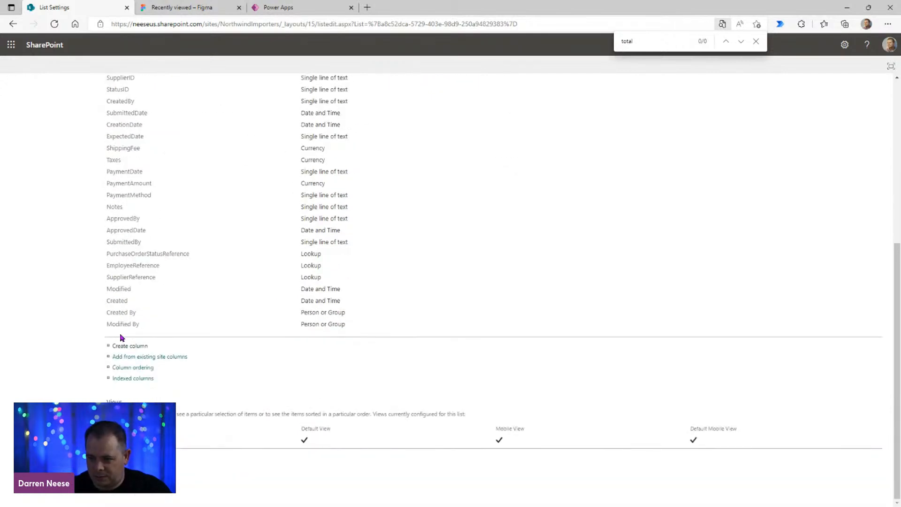
click(131, 346)
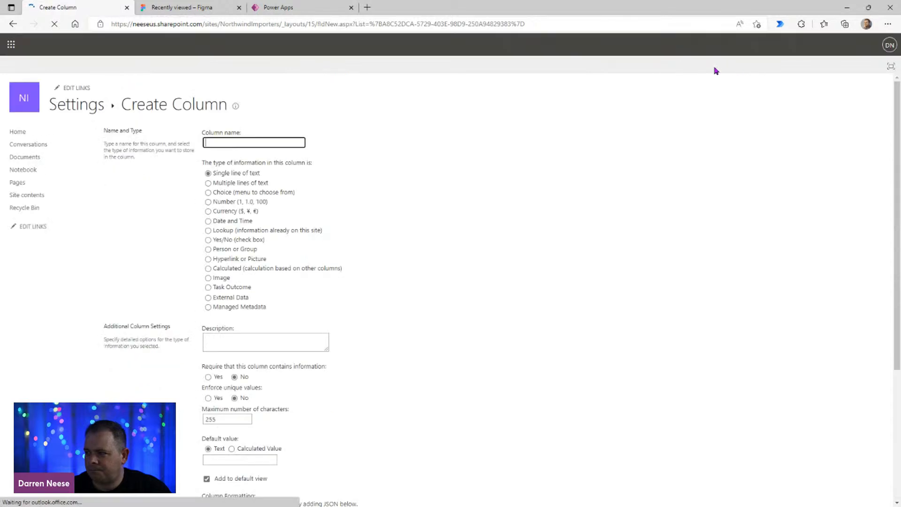
click(231, 142)
text(P)
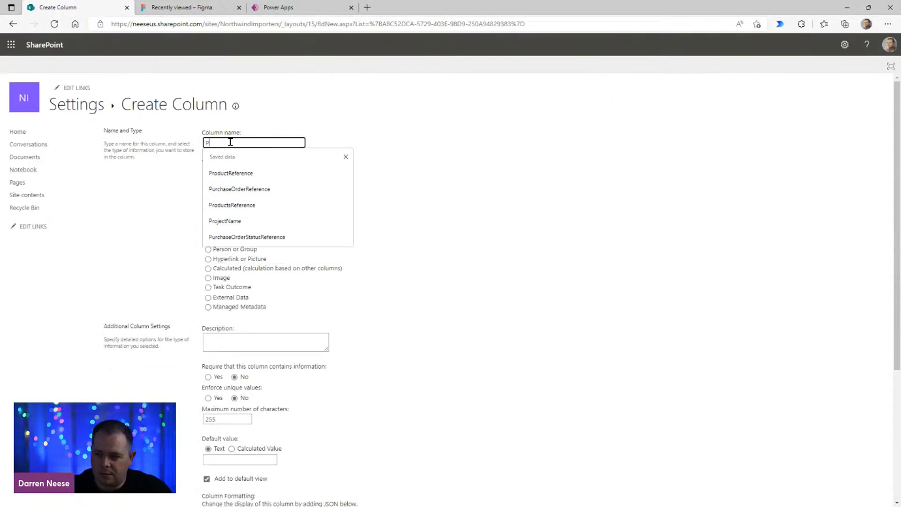
text(urchaseOrder)
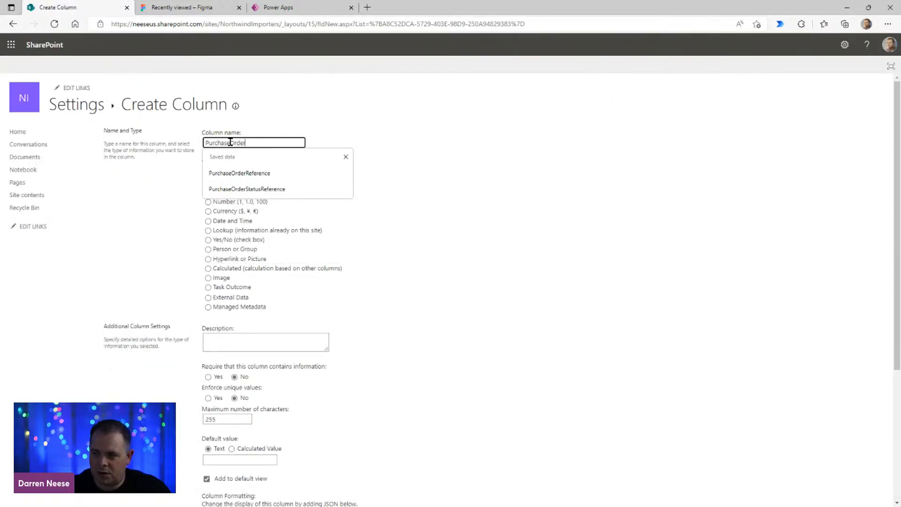
text(Total)
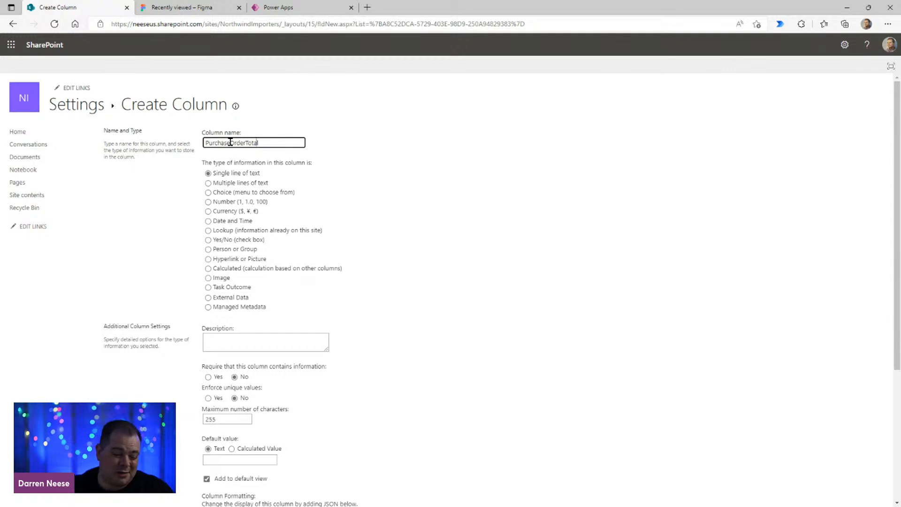
key(shift+Home)
key(BackSpace)
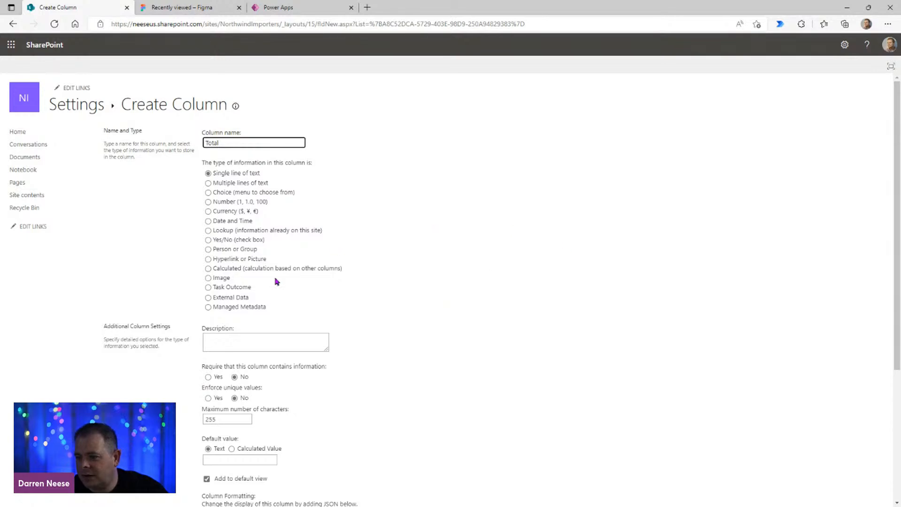
Step: Set the Total column's type to Number, review its additional settings, and create it with the defaults
click(249, 203)
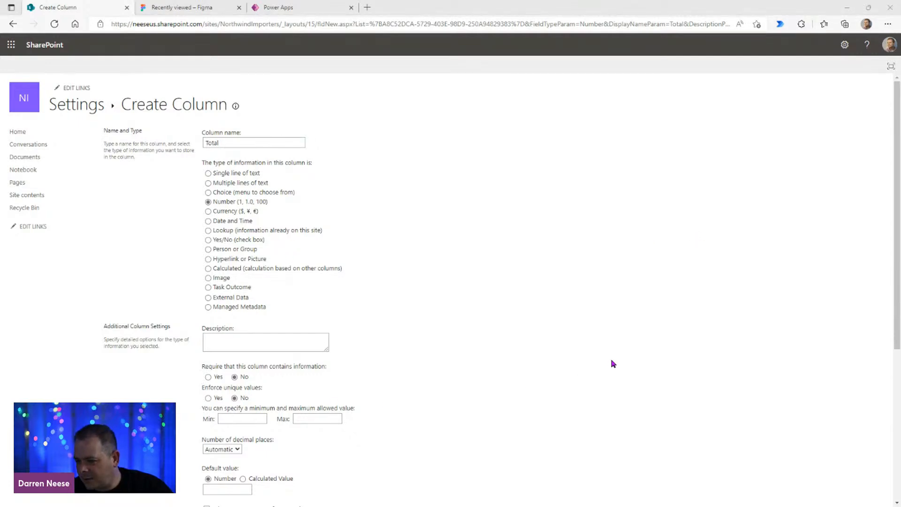
scroll(613, 364, down, 4)
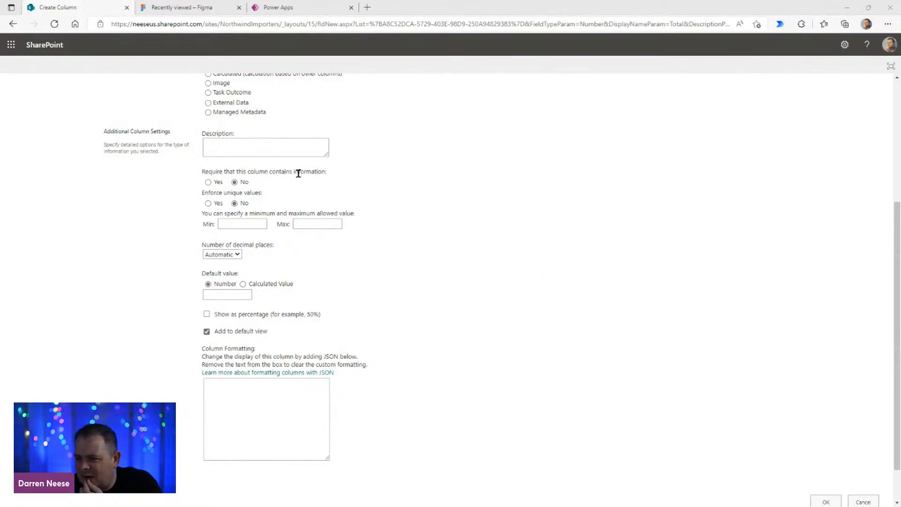
scroll(482, 278, up, 4)
scroll(483, 280, down, 5)
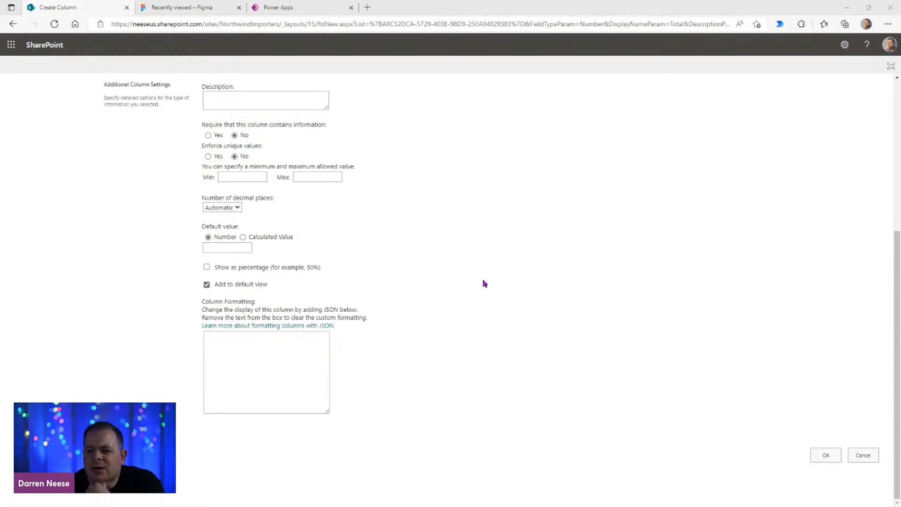
scroll(484, 283, up, 5)
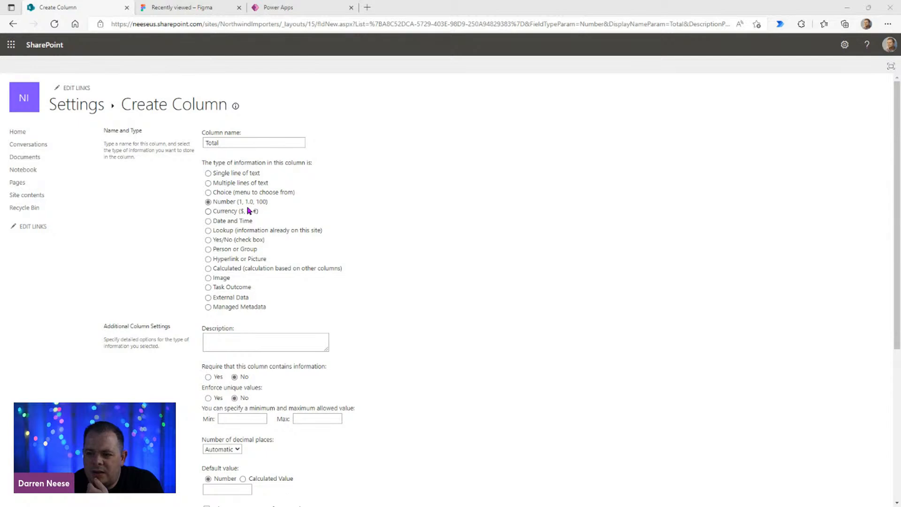
scroll(624, 360, down, 5)
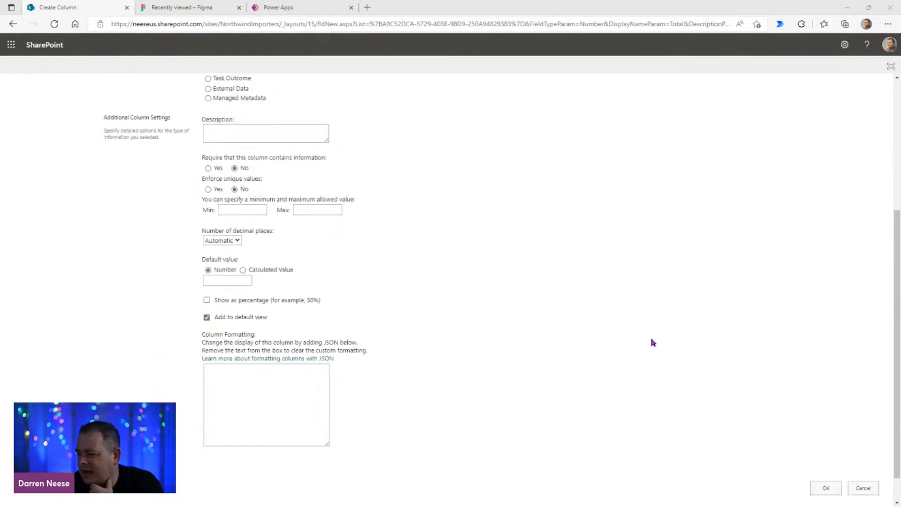
click(826, 457)
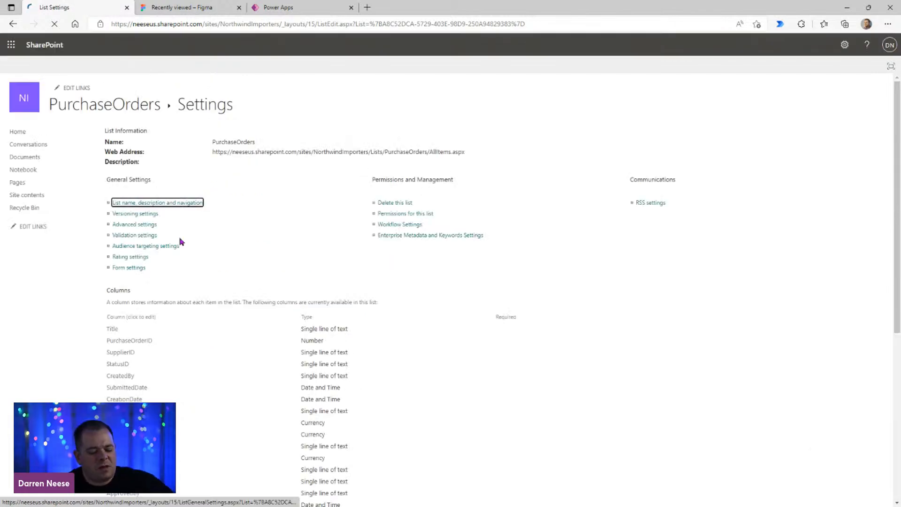
Step: Switch back to the Power Apps canvas editor and refresh the PurchaseOrders data source
drag(481, 10, 478, 70)
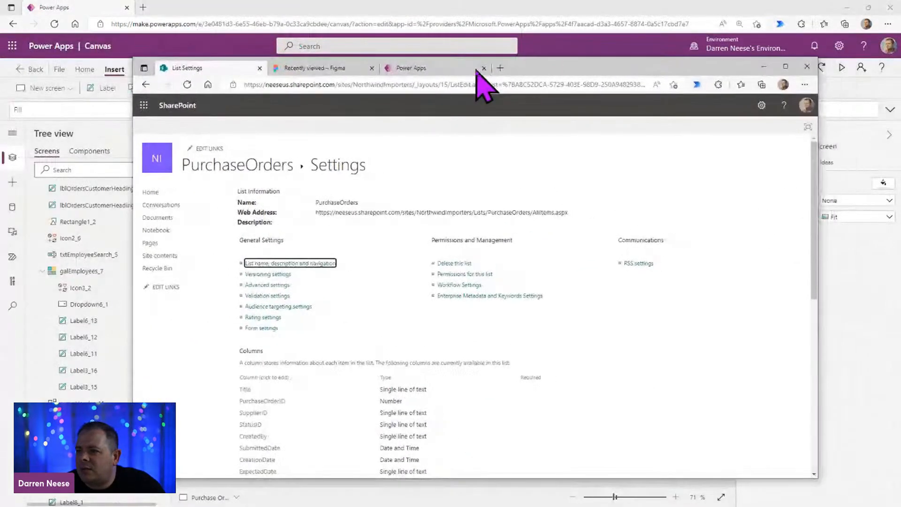
drag(584, 68, 521, 0)
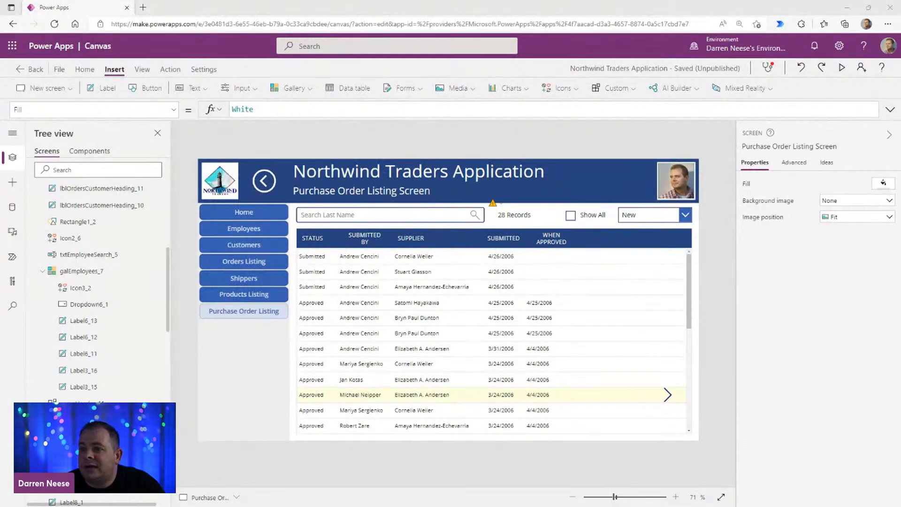
click(13, 207)
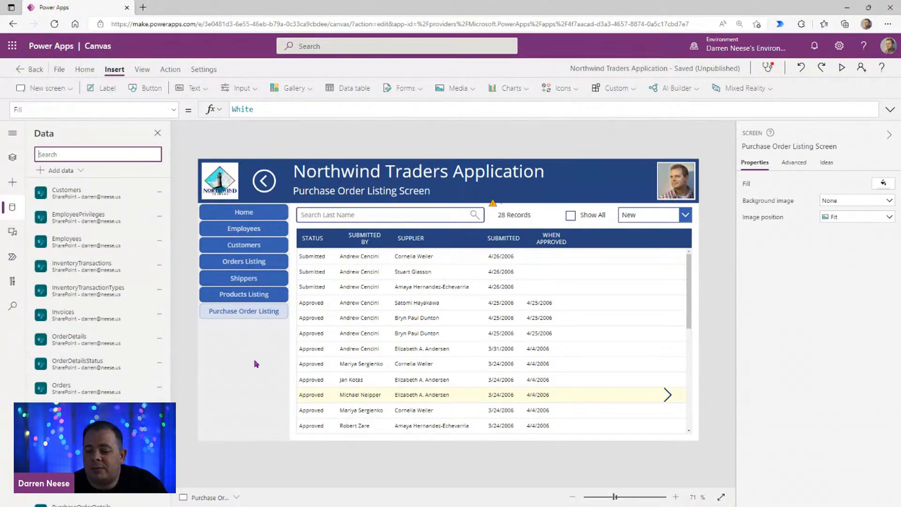
scroll(135, 357, down, 3)
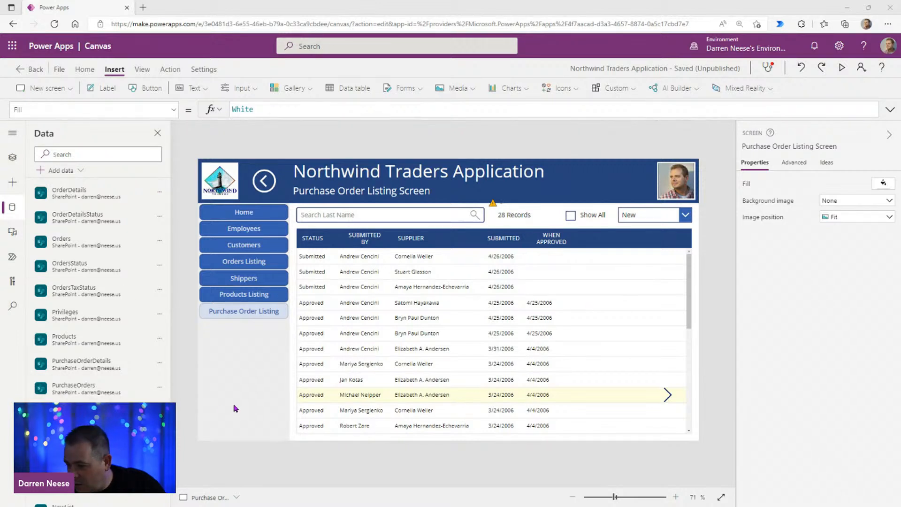
scroll(133, 375, down, 1)
mouse_move(133, 362)
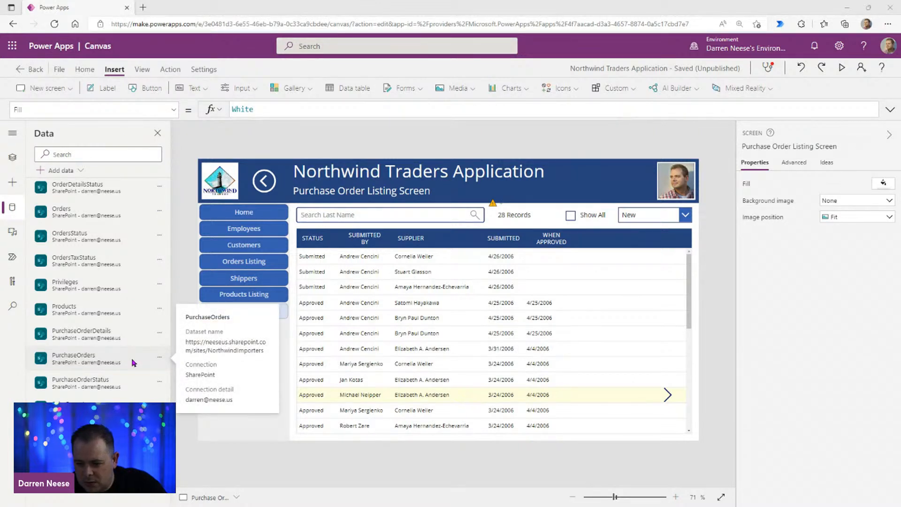
click(160, 356)
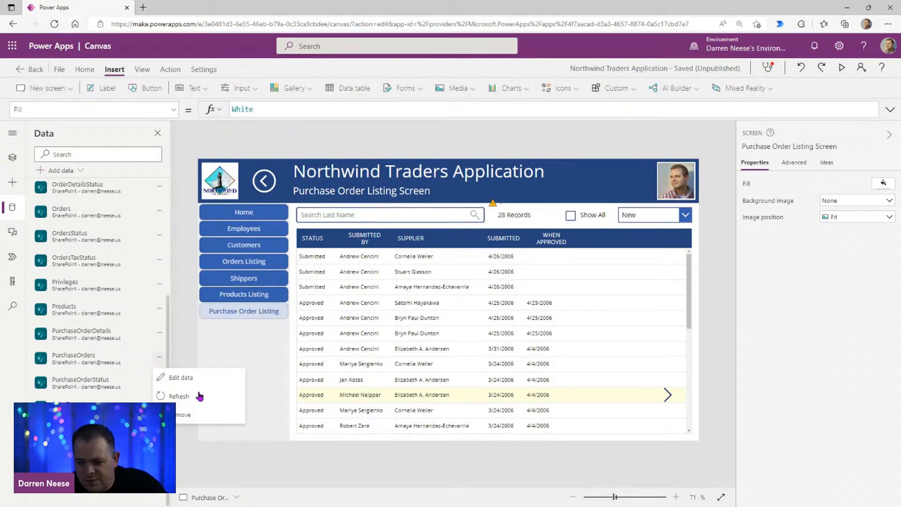
click(179, 397)
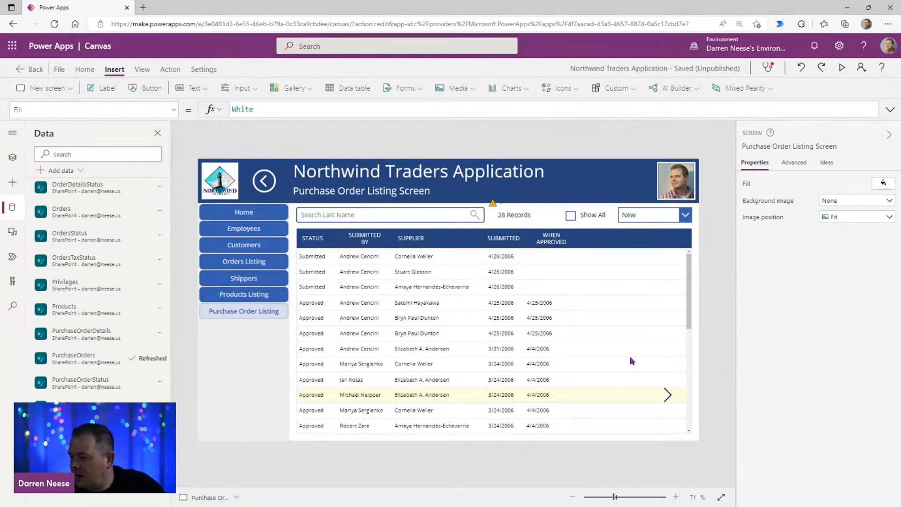
Step: Narrow the WHEN APPROVED heading label to a width of 107
click(494, 258)
click(546, 261)
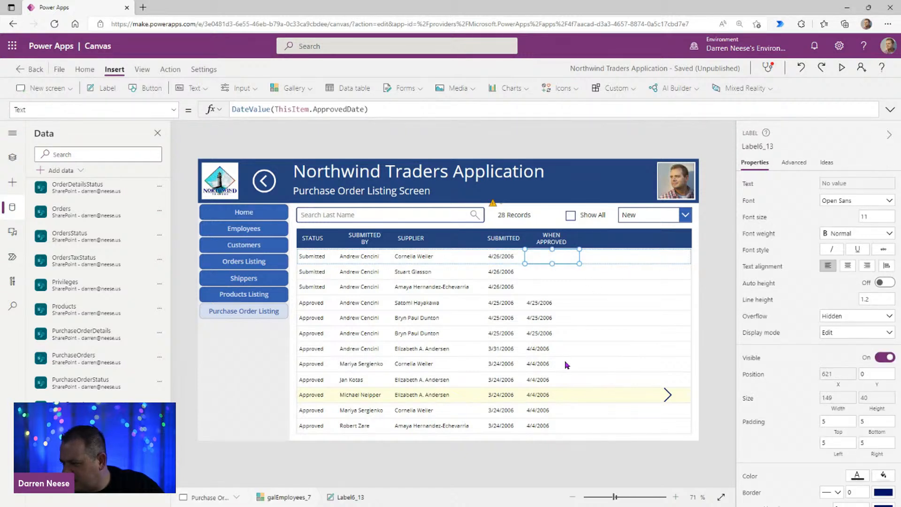
click(508, 258)
click(555, 240)
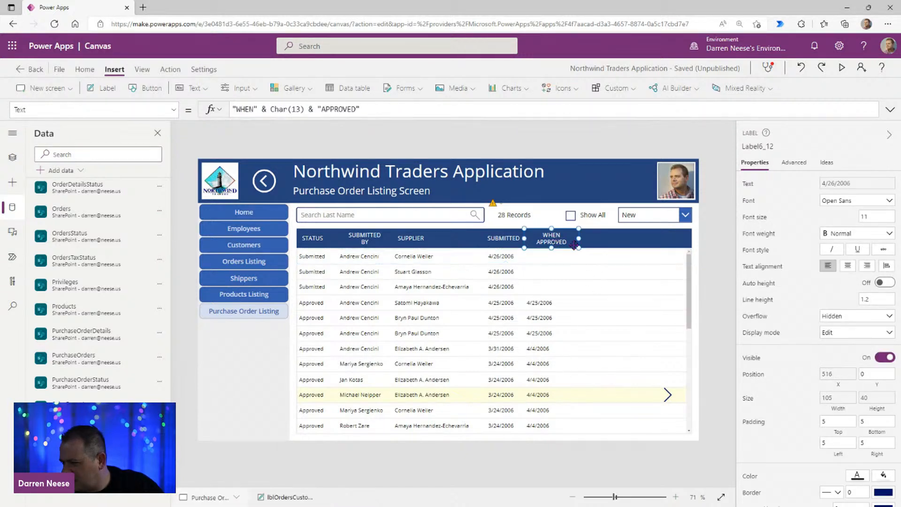
drag(578, 238, 567, 237)
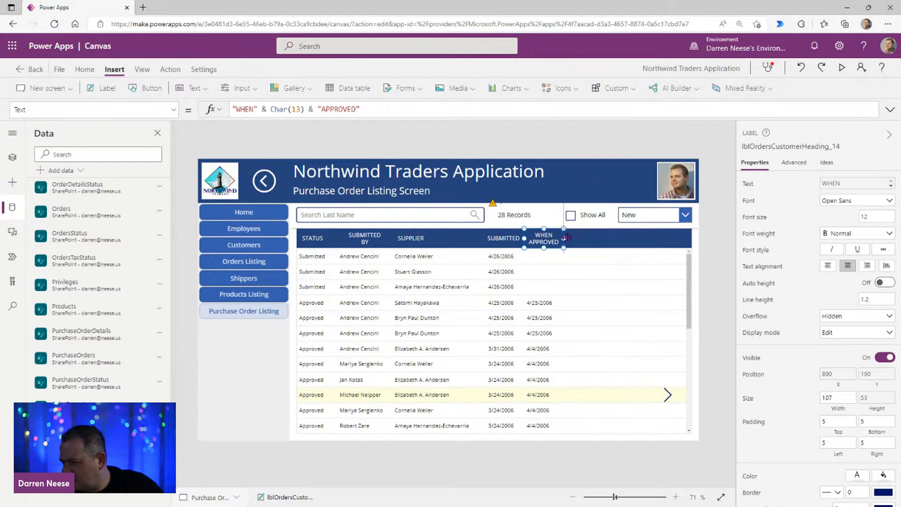
Step: Center the text of the approved date and submitted date labels in the purchase order gallery
click(552, 260)
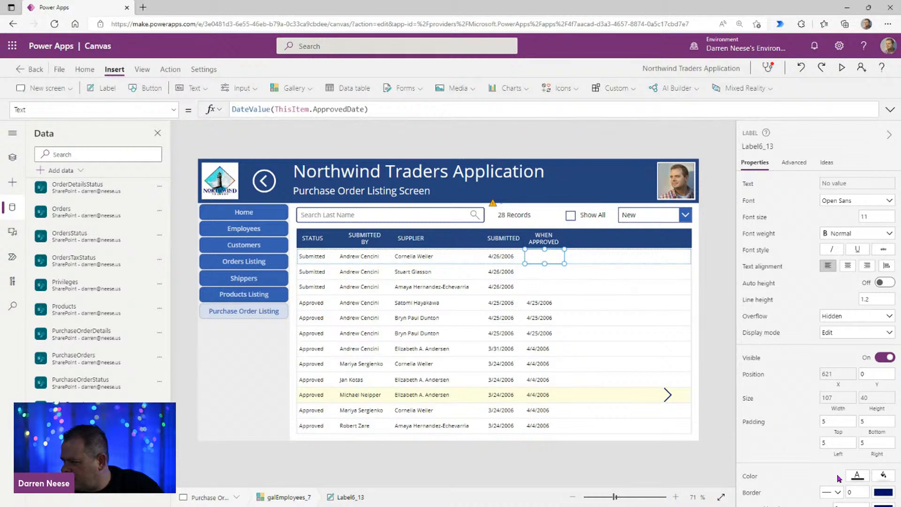
click(848, 266)
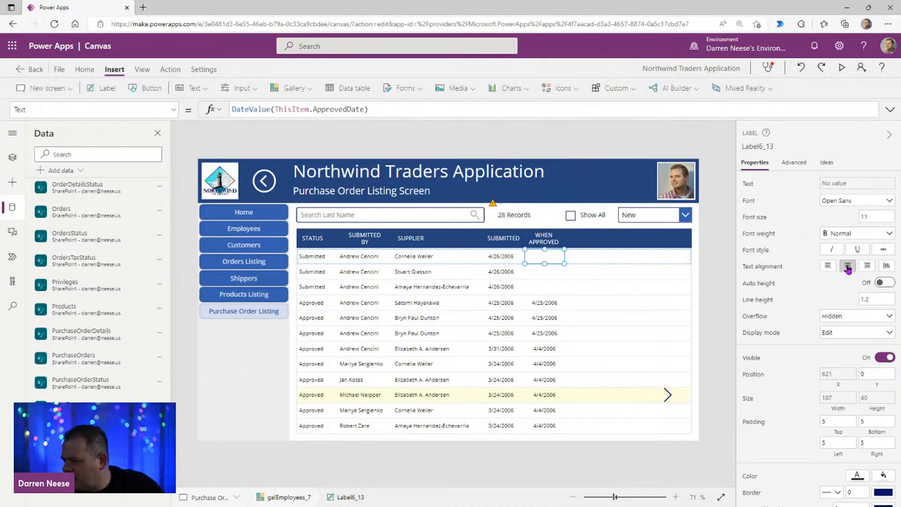
click(515, 263)
click(847, 267)
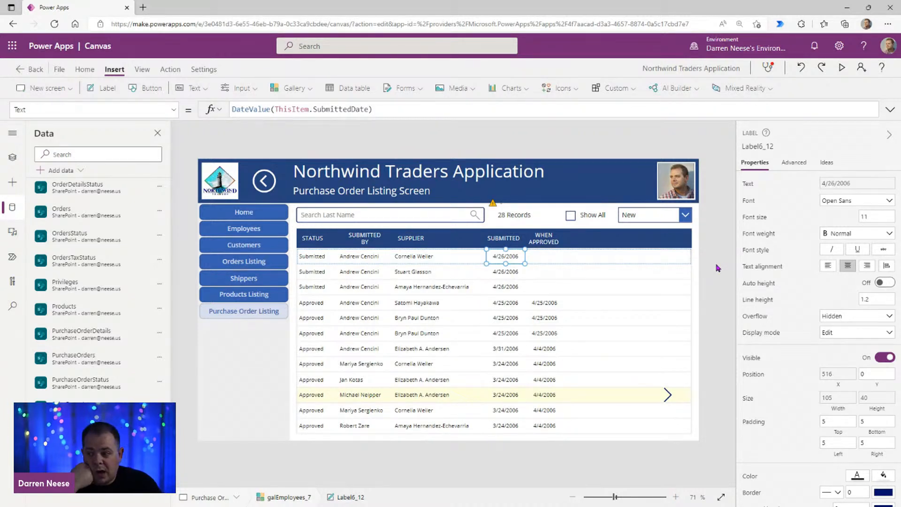
Step: Duplicate the WHEN APPROVED heading label on the Purchase Order Listing Screen
click(547, 239)
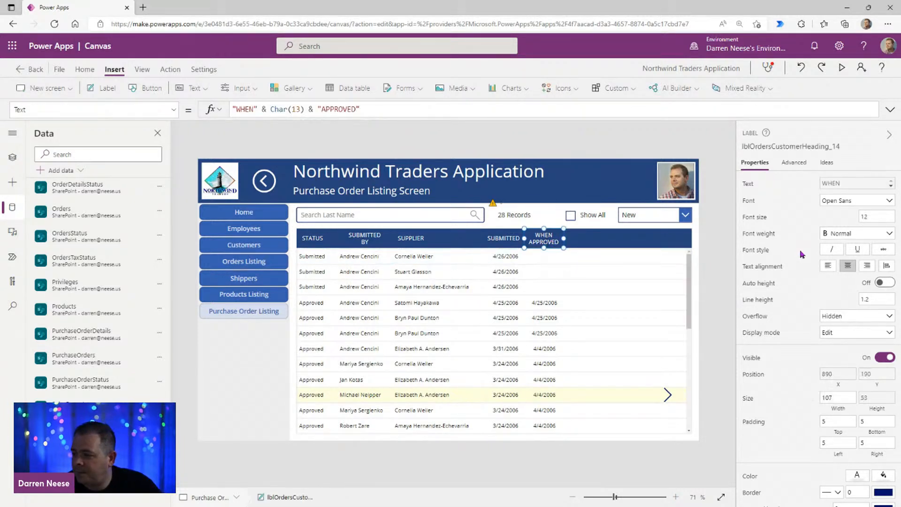
key(ctrl+c)
key(ctrl+v)
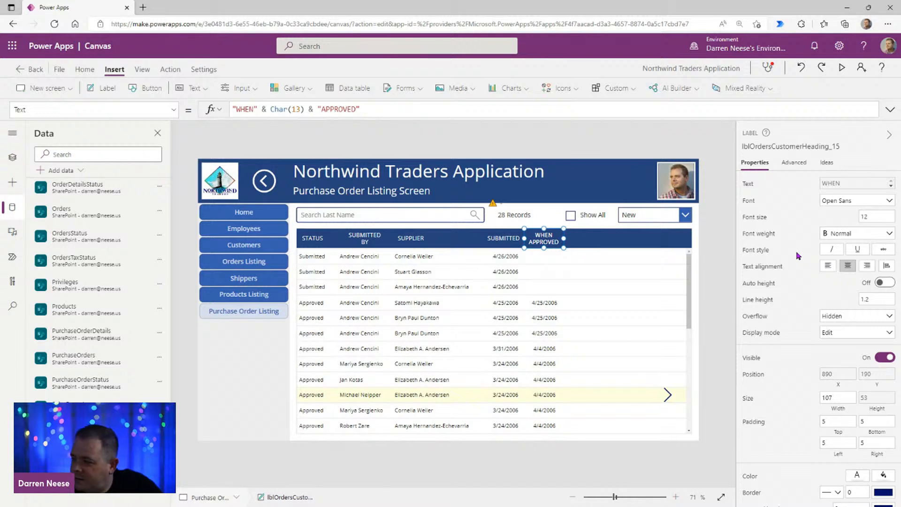
Step: Set the duplicated heading's X to lblOrdersCustomerHeading_14.X + lblOrdersCustomerHeading_14.Width
click(12, 157)
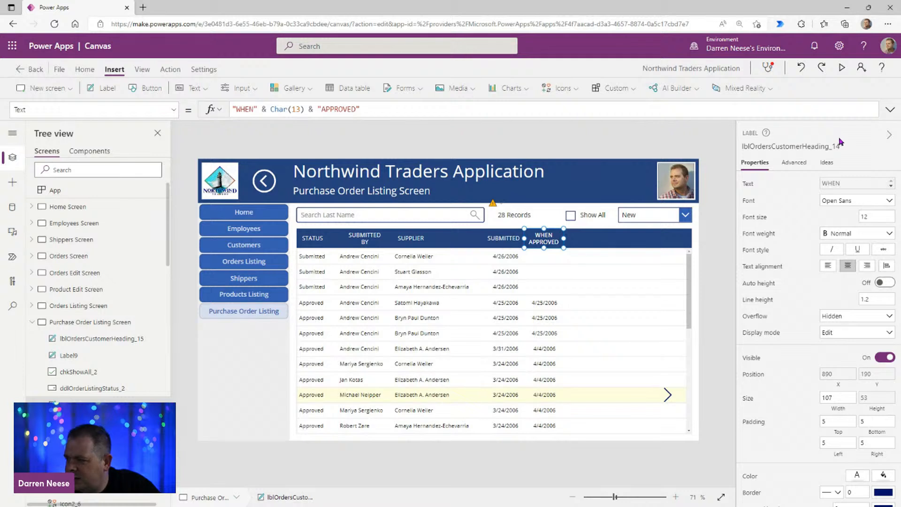
click(804, 147)
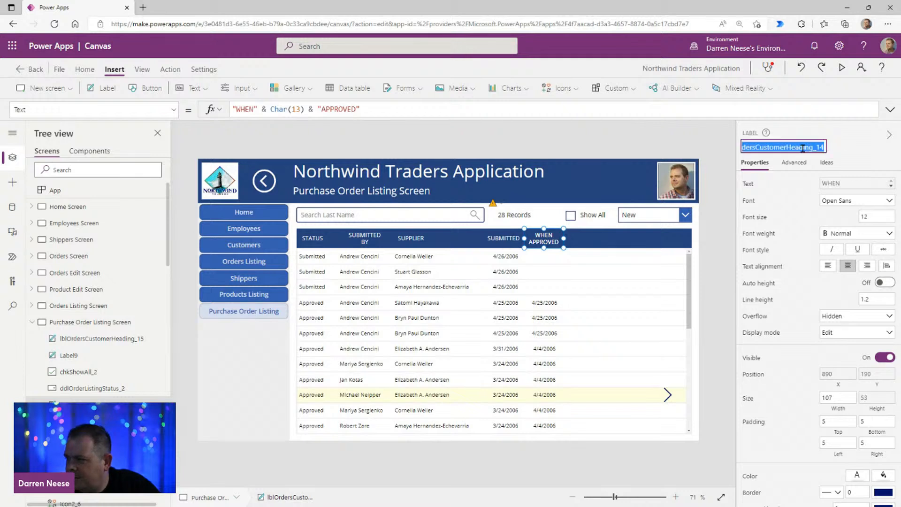
click(96, 343)
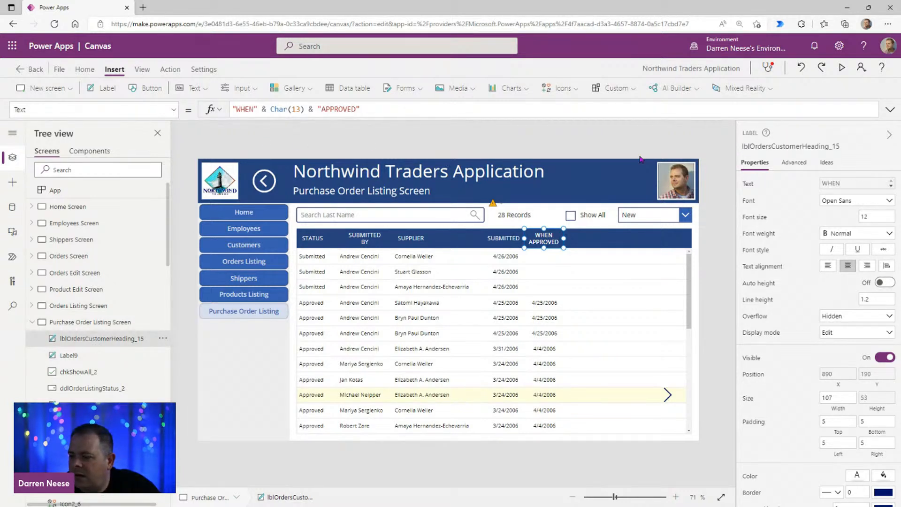
click(838, 374)
click(264, 106)
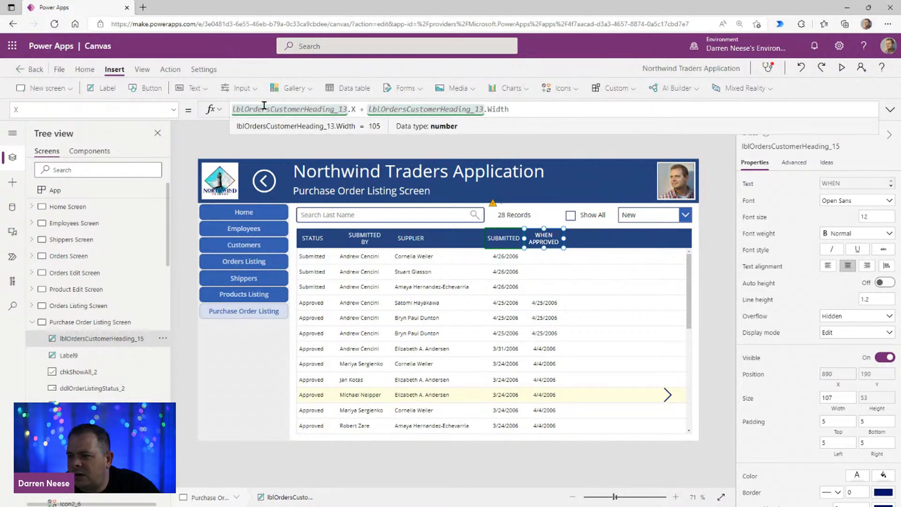
double_click(274, 110)
key(ctrl+v)
double_click(388, 110)
key(ctrl+v)
Step: Change the duplicated heading's text formula to "TOTAL"
click(838, 184)
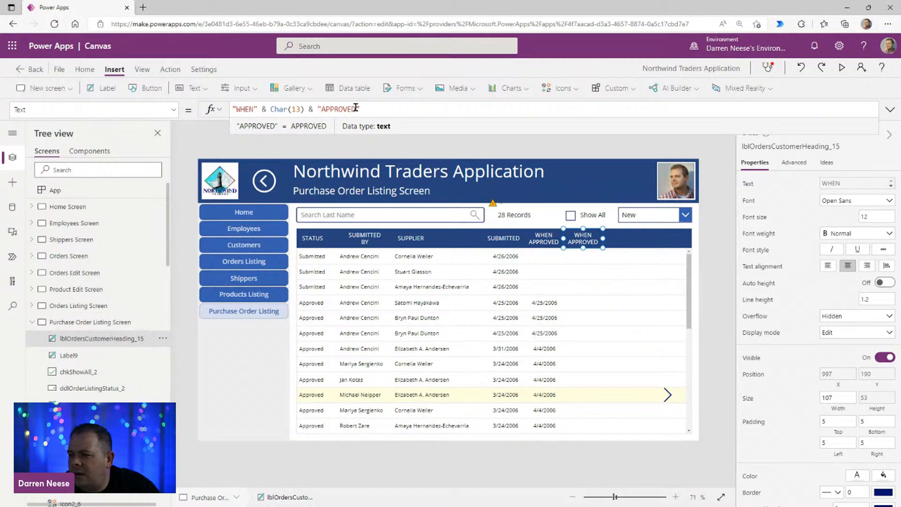
key(ctrl+shift+Left)
key(ctrl+shift+Left)
key(ctrl+shift+Left)
key(ctrl+shift+Left)
key(ctrl+shift+Left)
key(ctrl+shift+Left)
key(ctrl+shift+Left)
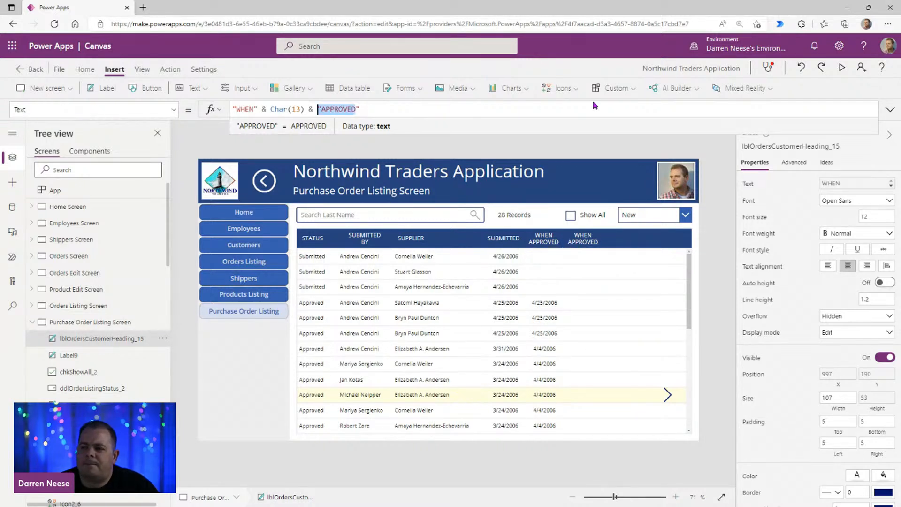
key(ctrl+shift+Left)
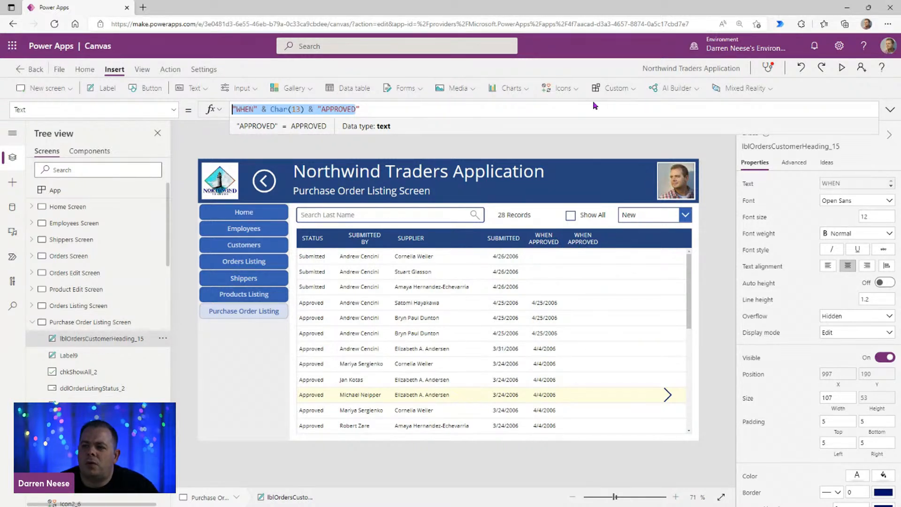
text("TOTAL)
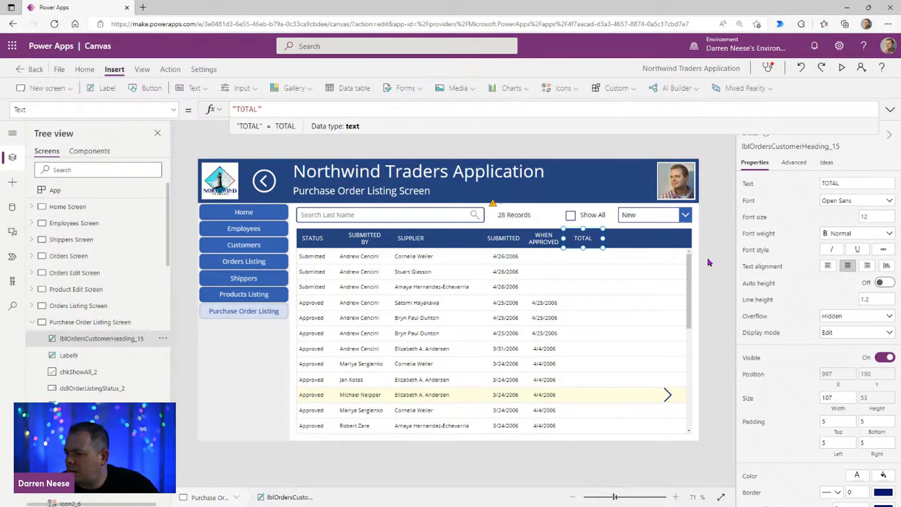
Step: Duplicate the approved date label in the gallery and set the copy's X to lblOrdersCustomerHeading_15.X - Parent.X
click(550, 261)
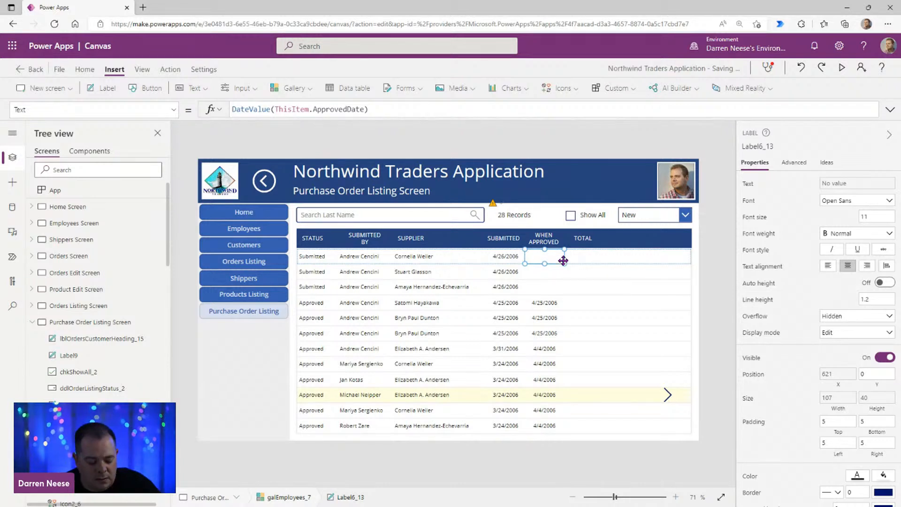
key(ctrl+v)
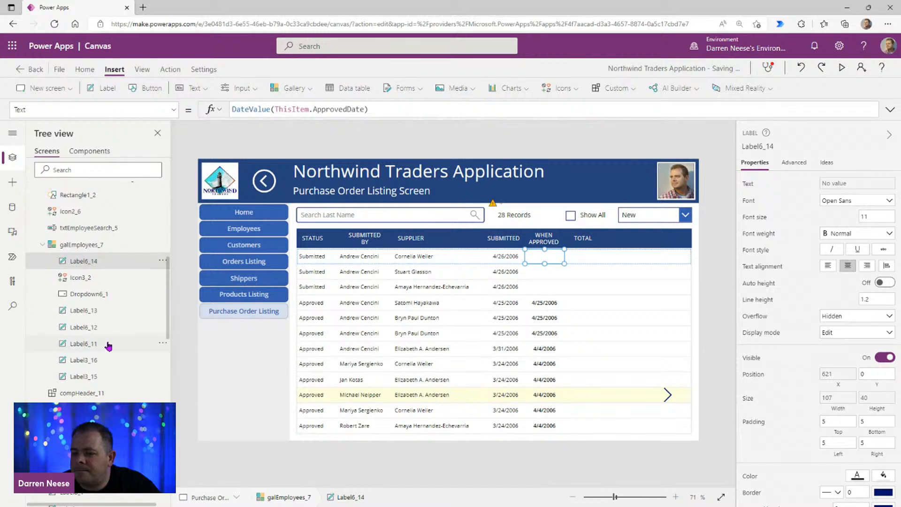
click(591, 234)
click(773, 146)
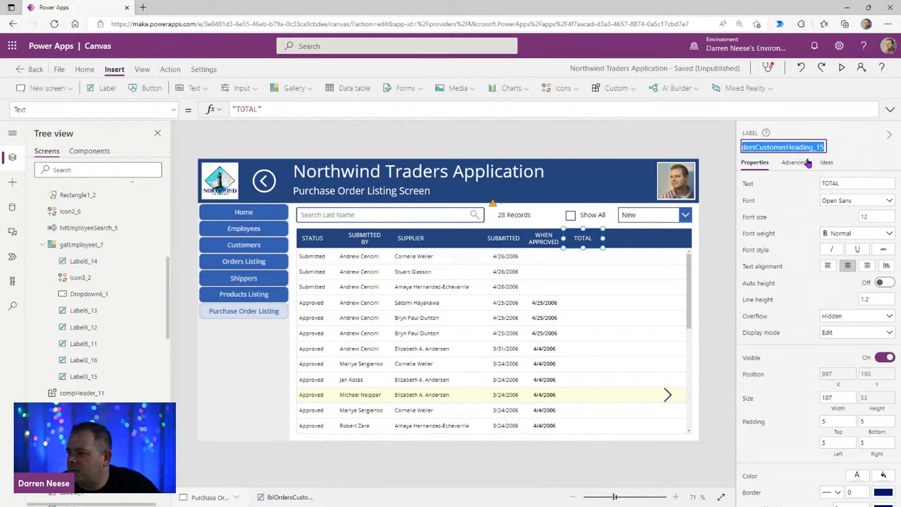
click(89, 263)
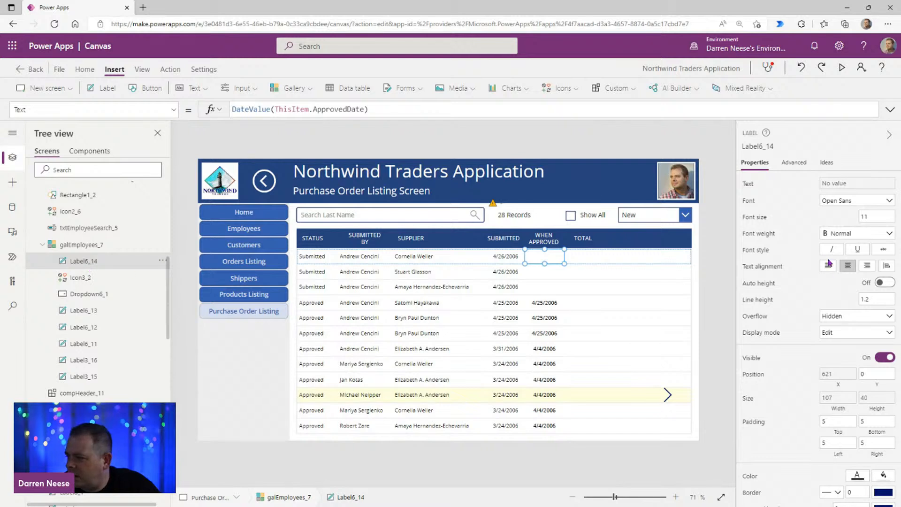
click(838, 374)
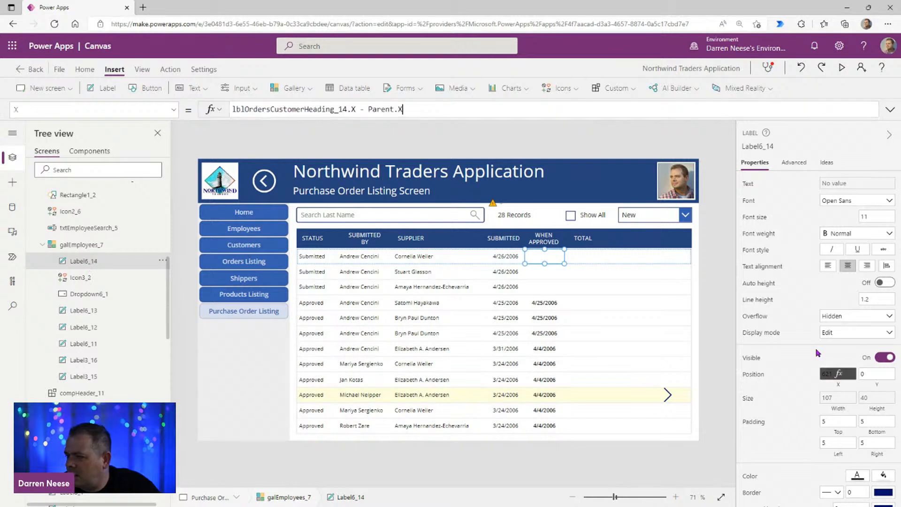
double_click(302, 108)
key(ctrl+v)
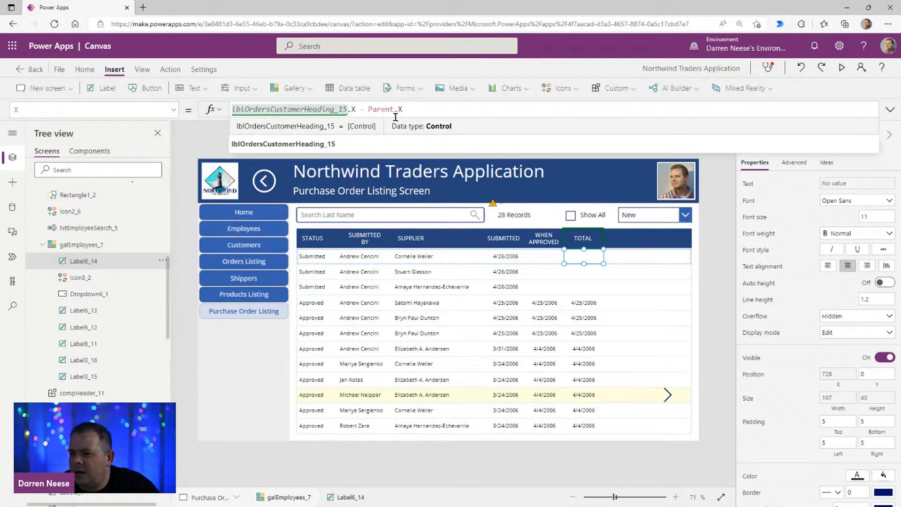
Step: Change the copied label's text formula to ThisItem.Total
click(856, 187)
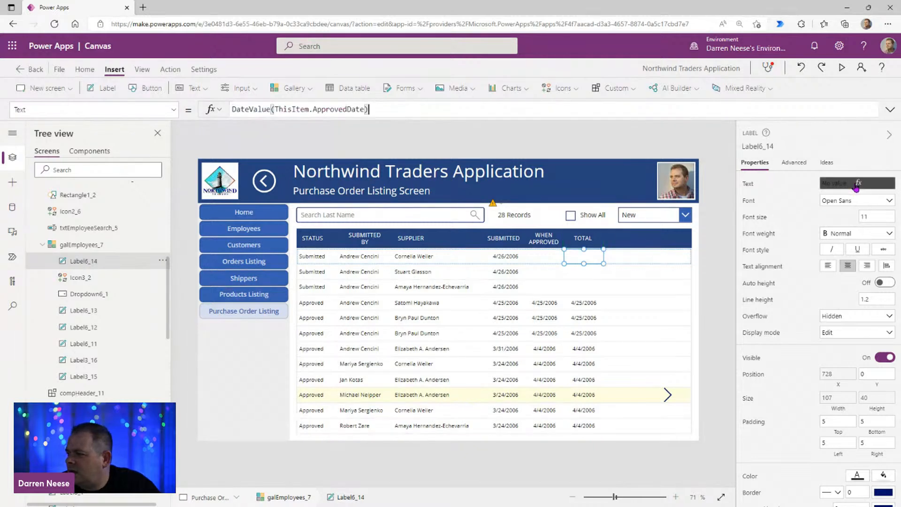
click(272, 109)
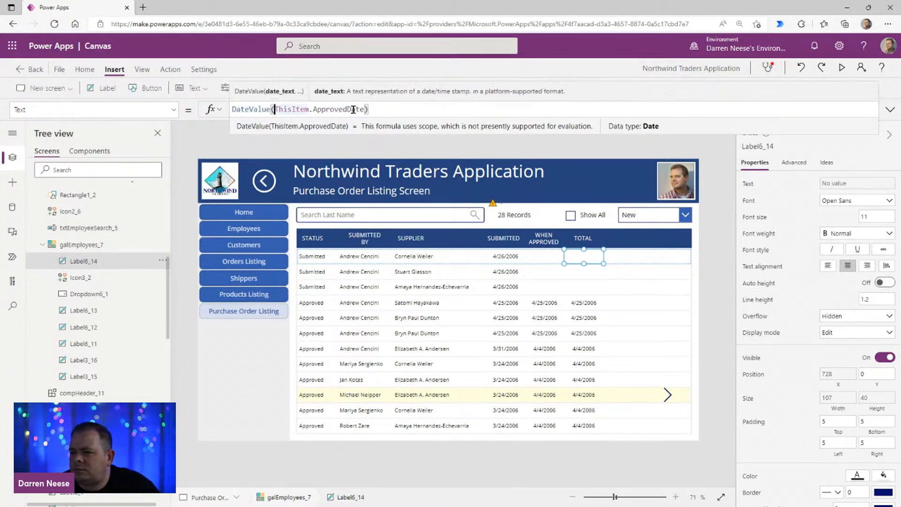
key(shift+Home)
key(BackSpace)
key(BackSpace)
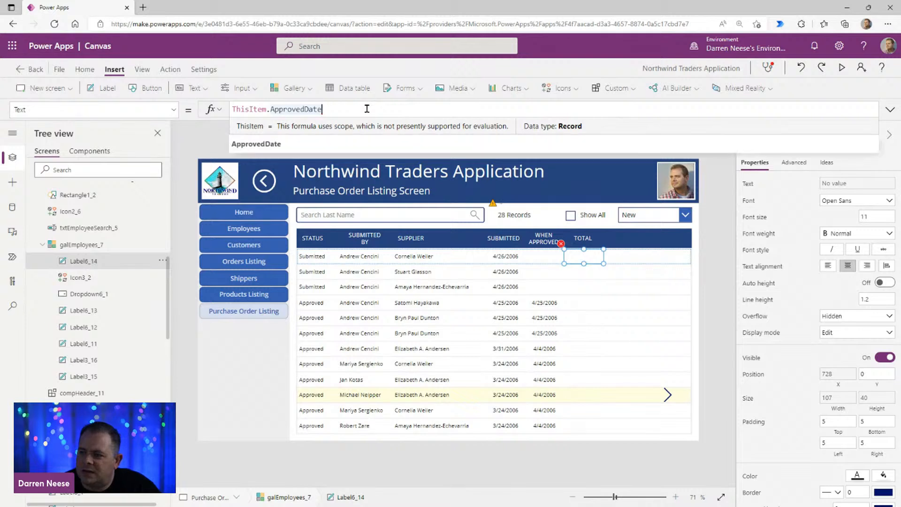
text(Total)
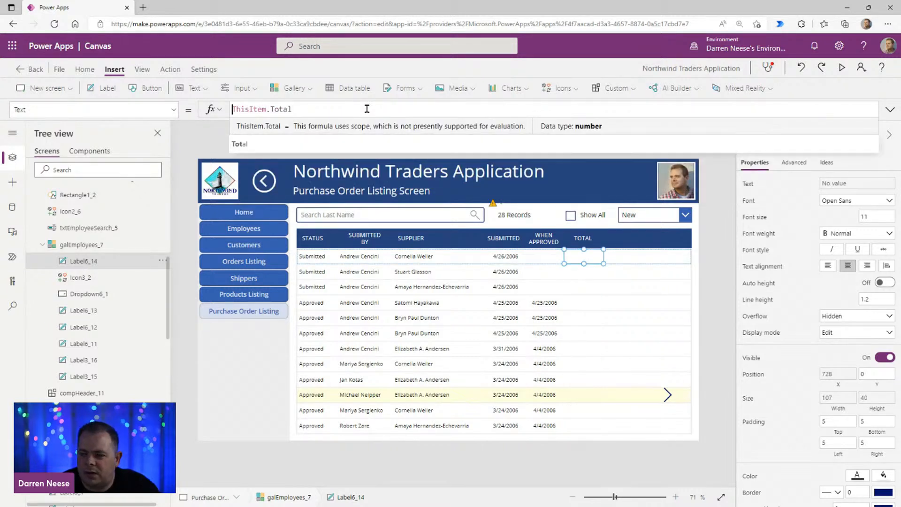
Step: Format the total label's value as currency with the formula Text(ThisItem.Total, "$ 0.00")
key(Home)
text(Text()
key(End)
text(, "$ 0.00)
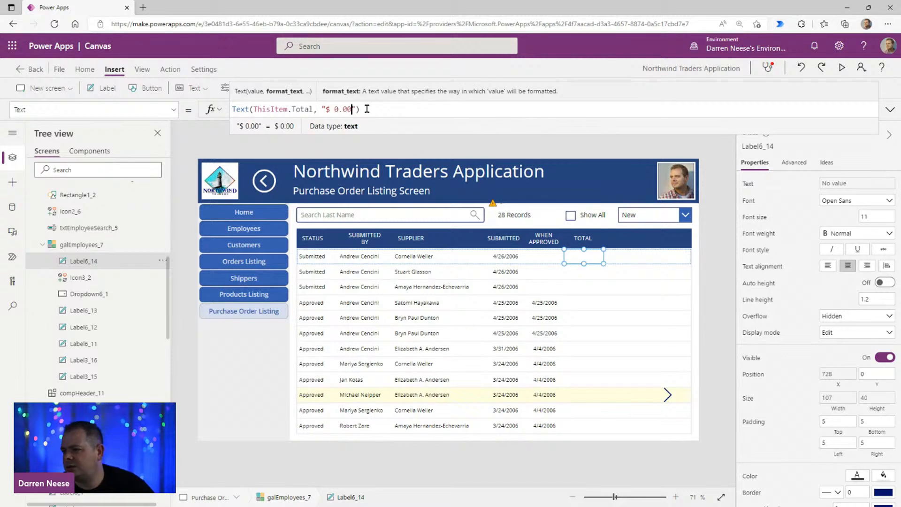
click(418, 112)
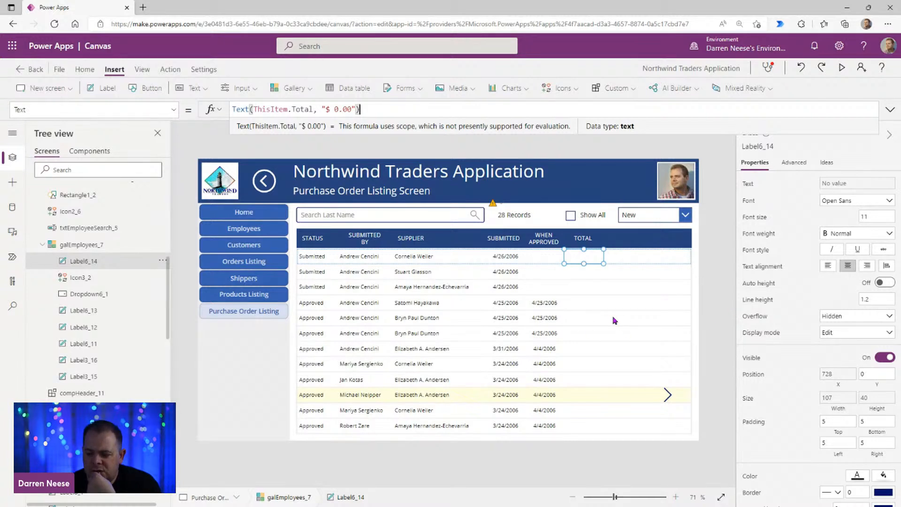
Step: Duplicate the total label in the gallery row and place the copy to the right of the TOTAL column
click(592, 257)
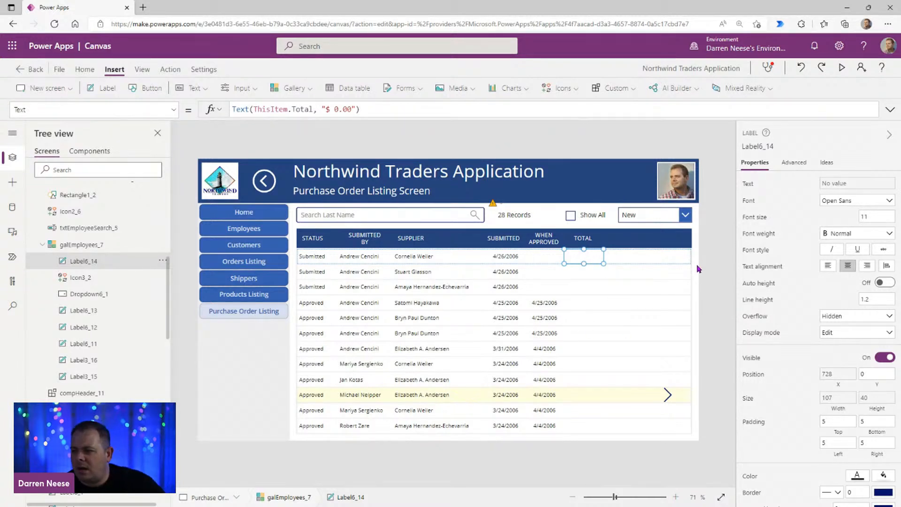
key(ctrl+v)
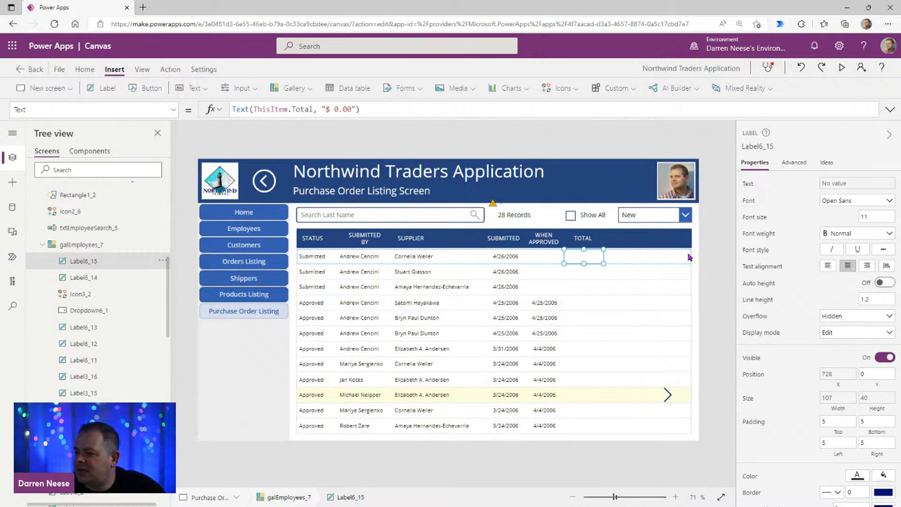
drag(587, 255, 640, 259)
Step: Replace the copied label's text formula with a Sum function that uses PurchaseOrderDetails as its source
drag(380, 111, 239, 113)
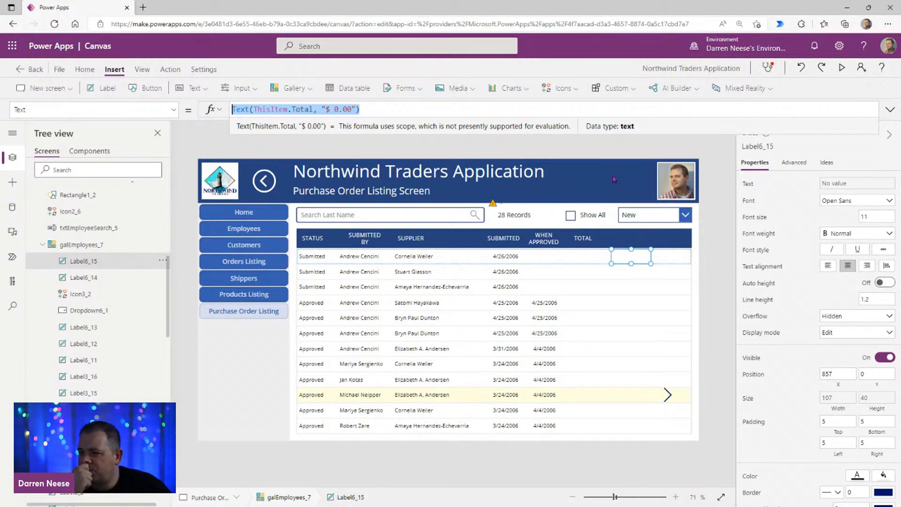
text(Sum())
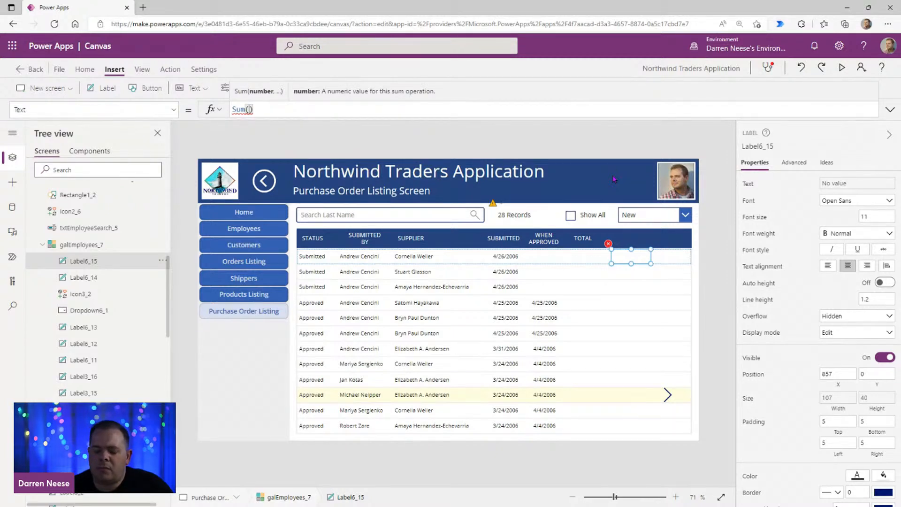
text(PurchaseOrder)
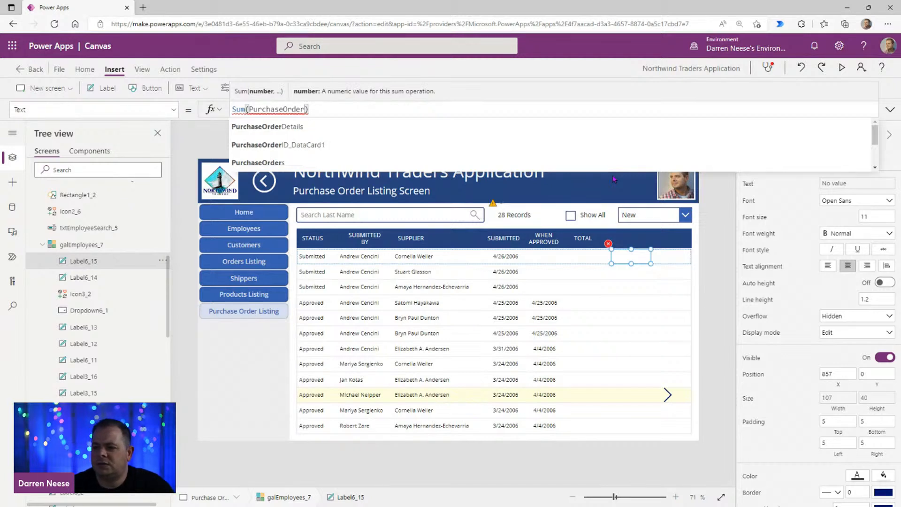
click(268, 126)
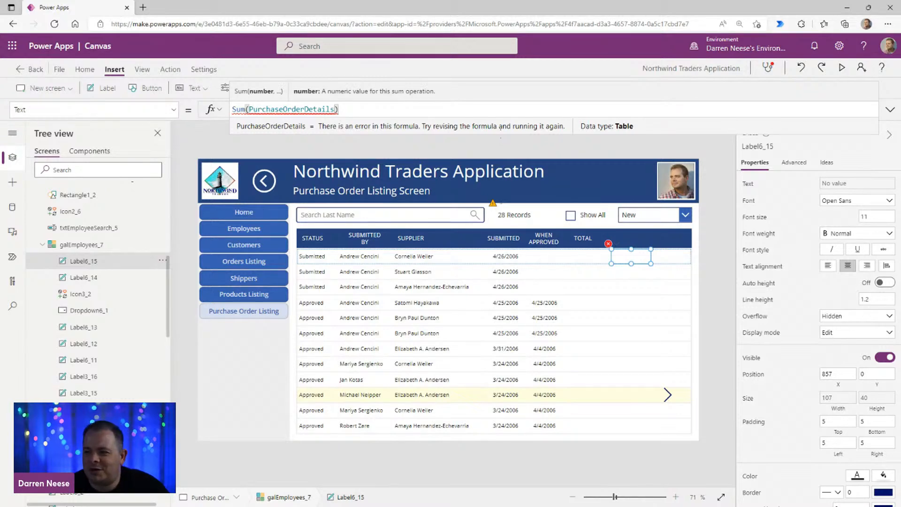
text(,)
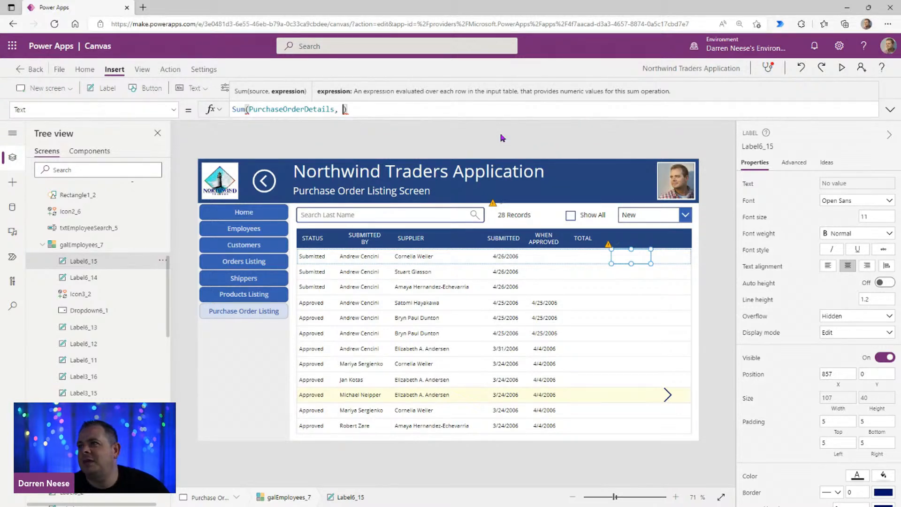
Step: Switch to the SharePoint window and open the PurchaseOrderDetails list from the site contents in a maximized window
drag(658, 0, 540, 58)
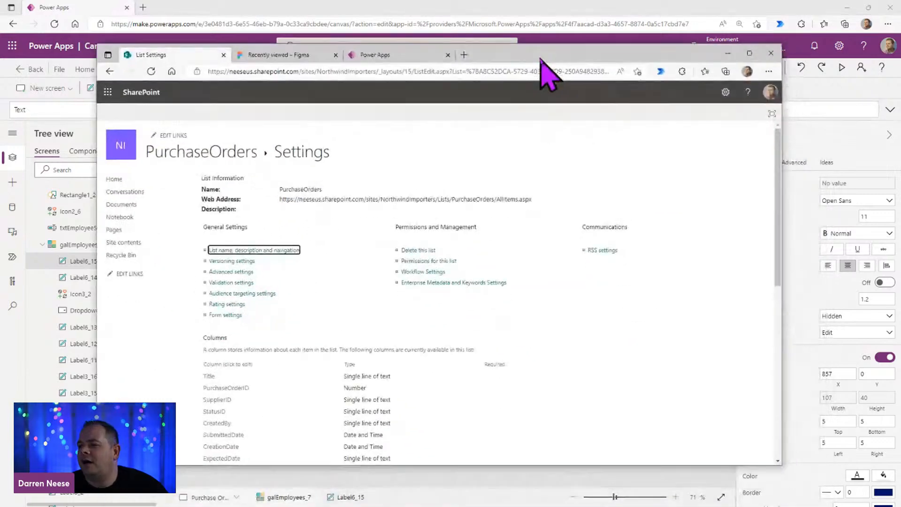
click(123, 242)
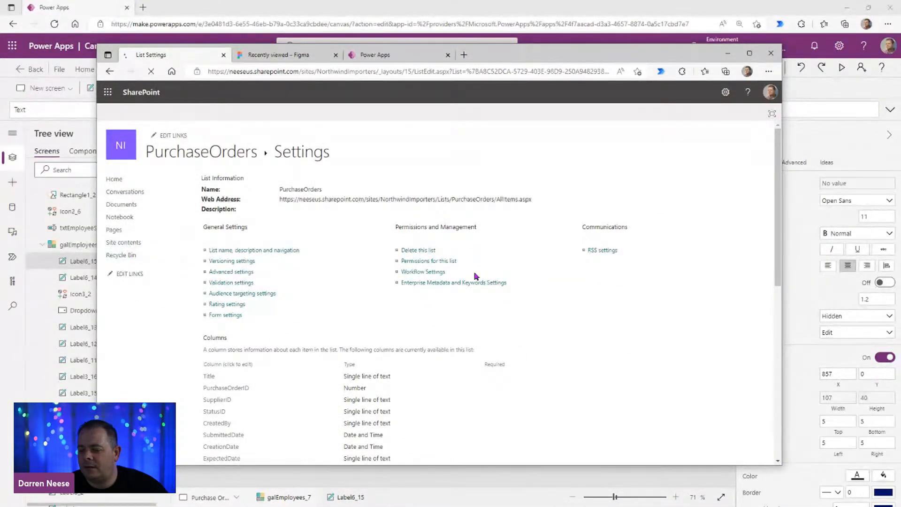
scroll(430, 368, down, 5)
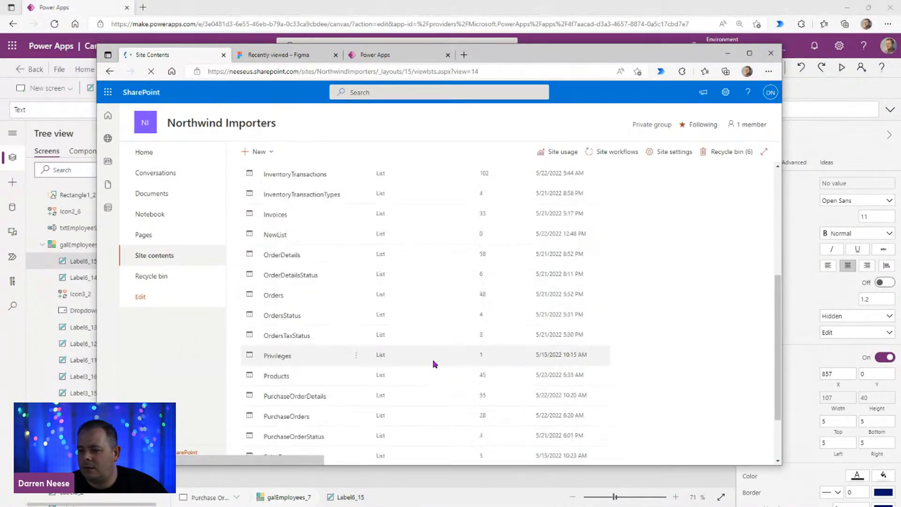
click(304, 390)
double_click(564, 51)
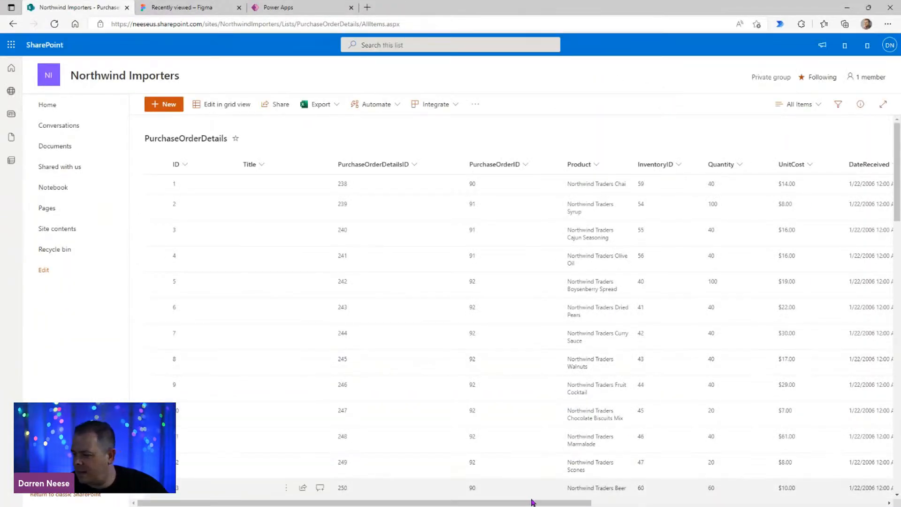
Step: Examine the PurchaseOrderDetails columns for fields that give each line's cost
drag(365, 503, 508, 503)
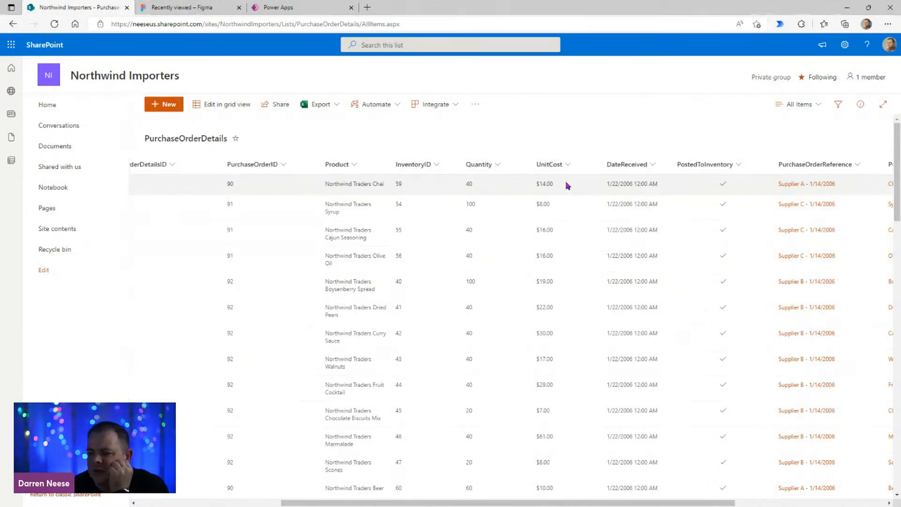
drag(732, 503, 443, 497)
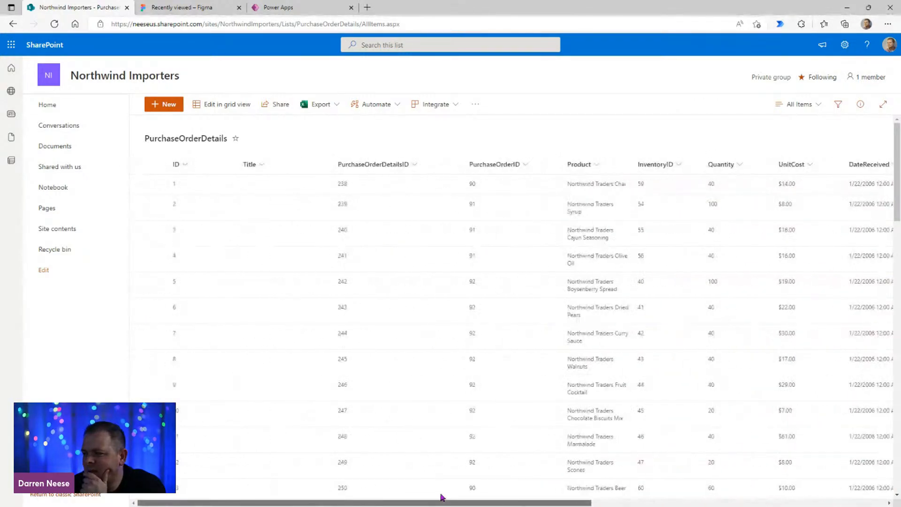
drag(503, 501, 708, 503)
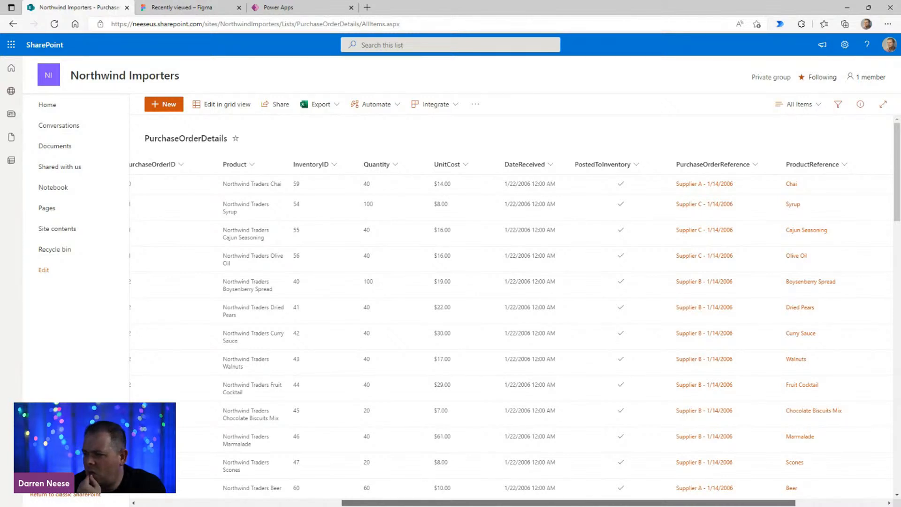
drag(707, 503, 798, 502)
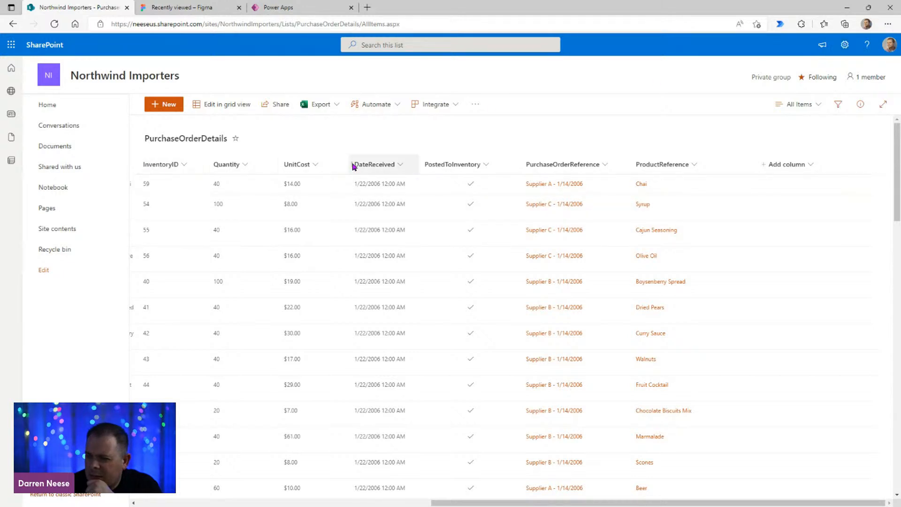
drag(711, 502, 542, 502)
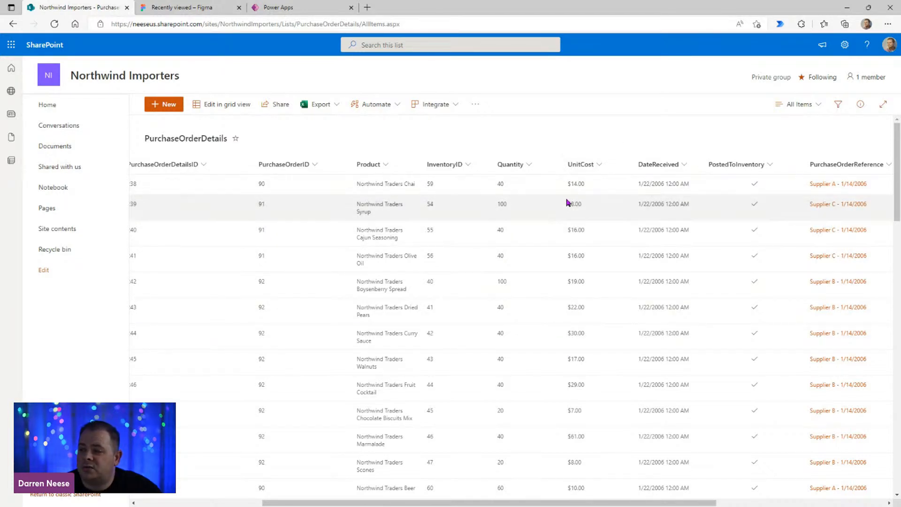
Step: From the PurchaseOrderDetails list settings, start creating a new column named Cost
click(845, 45)
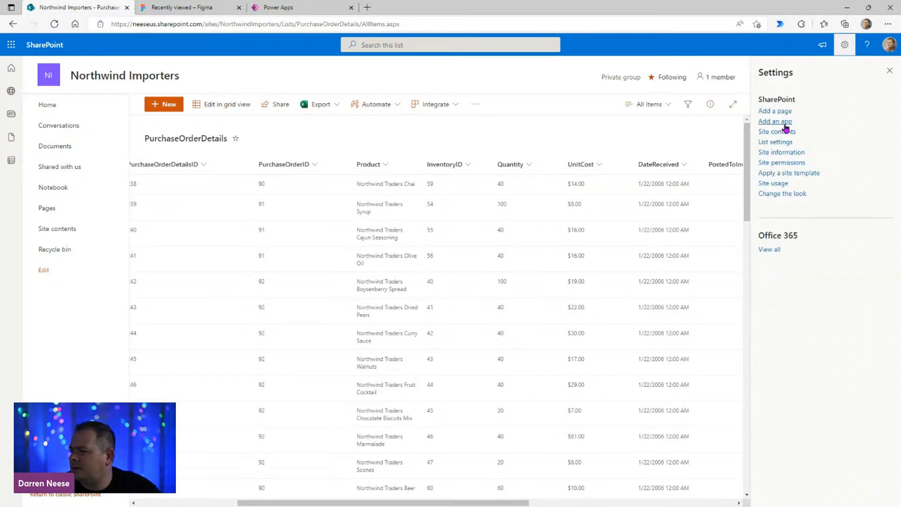
click(783, 143)
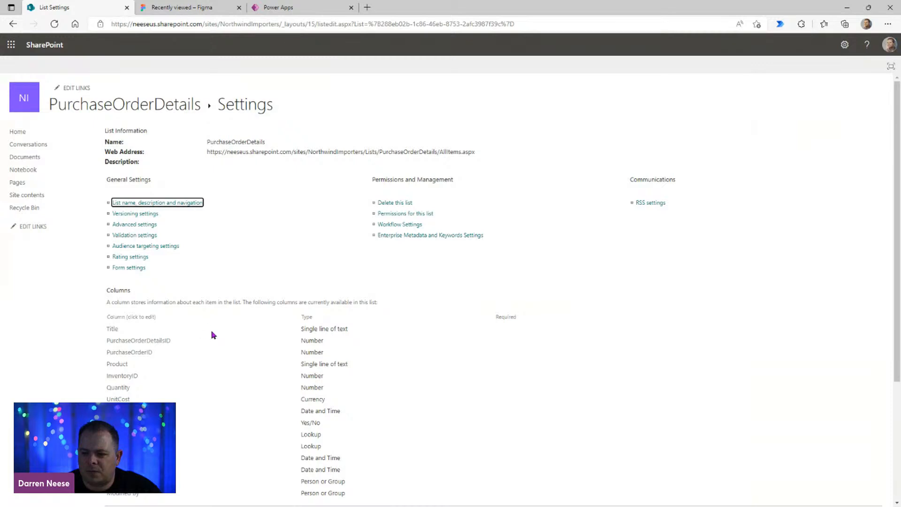
scroll(283, 362, down, 1)
scroll(284, 366, down, 2)
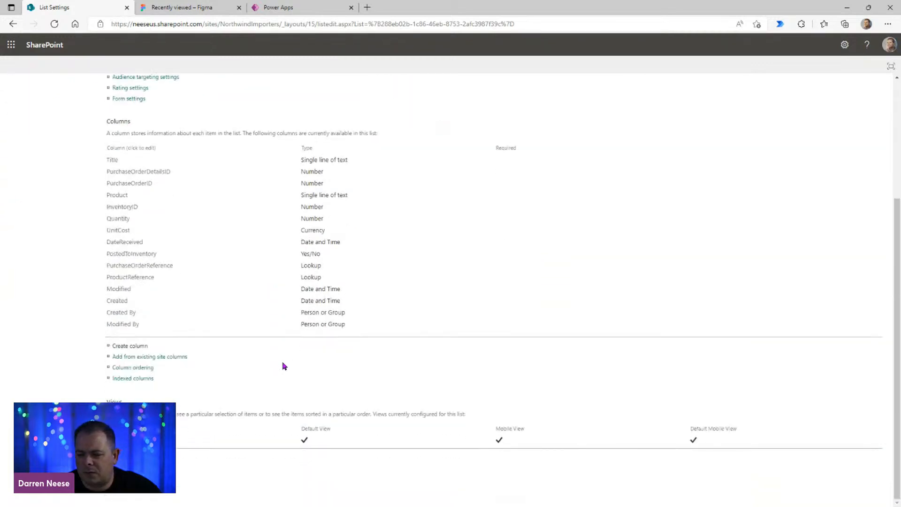
click(136, 348)
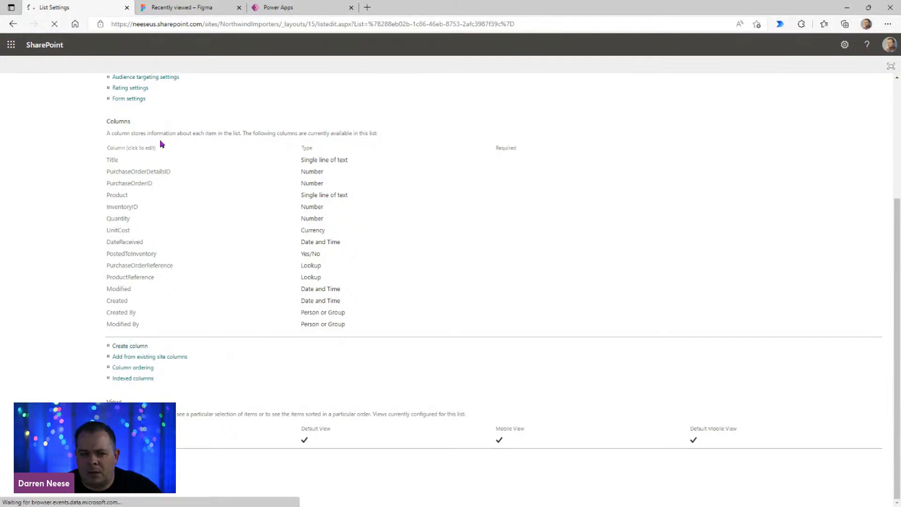
click(264, 144)
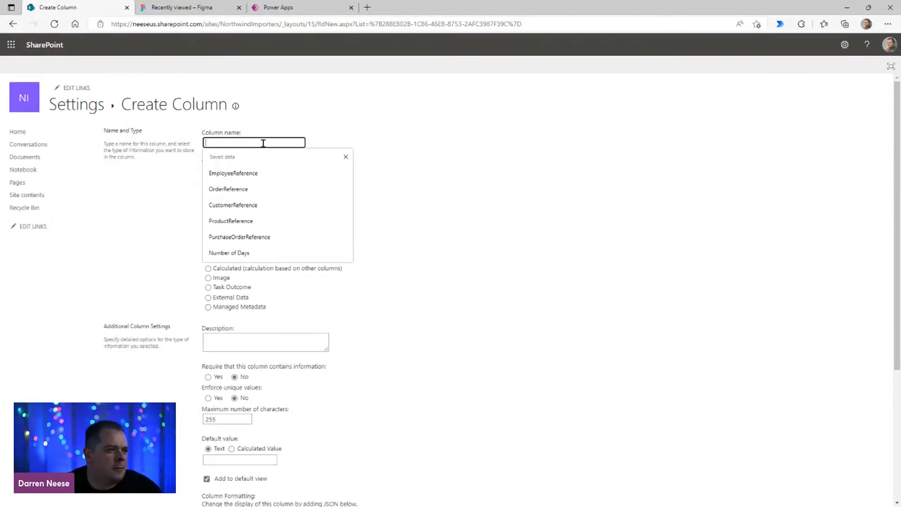
text(Cost)
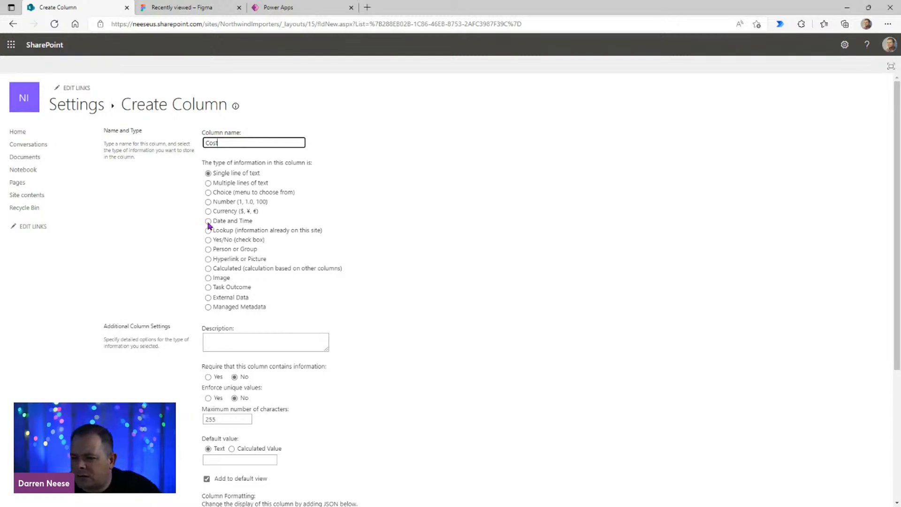
Step: Set the Cost column's information type to Calculated (calculation based on other columns)
click(237, 202)
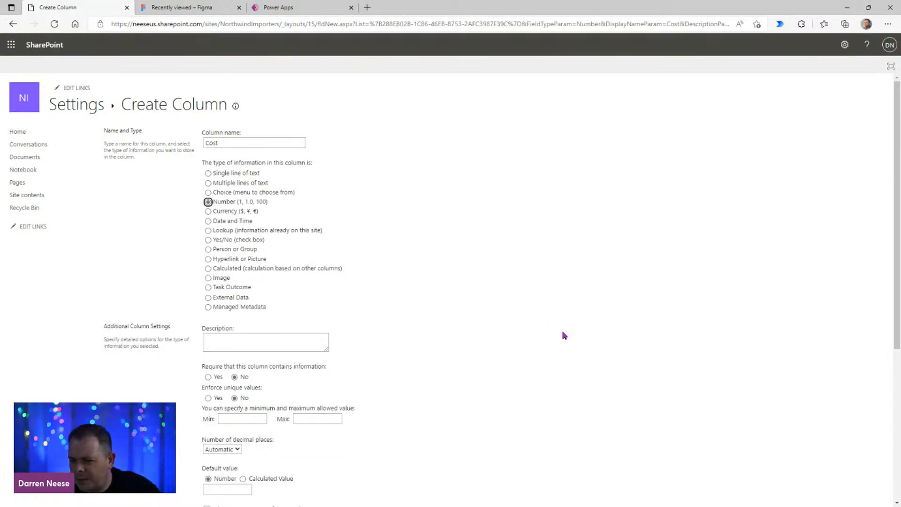
click(295, 271)
scroll(530, 335, down, 1)
scroll(531, 335, down, 2)
Step: Build the Cost column's formula as [Quantity] * [UnitCost] from the available list columns
drag(355, 209, 355, 201)
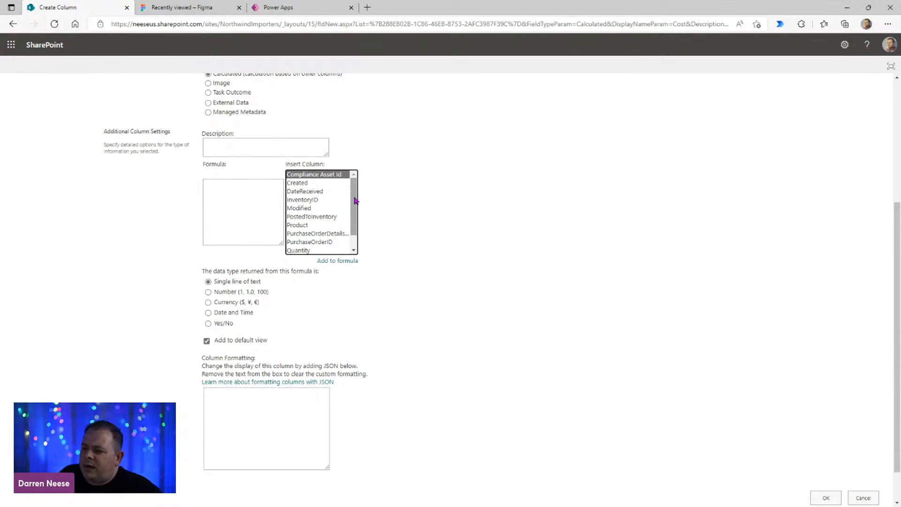
mouse_move(356, 201)
mouse_down()
mouse_move(356, 217)
mouse_move(355, 183)
mouse_up()
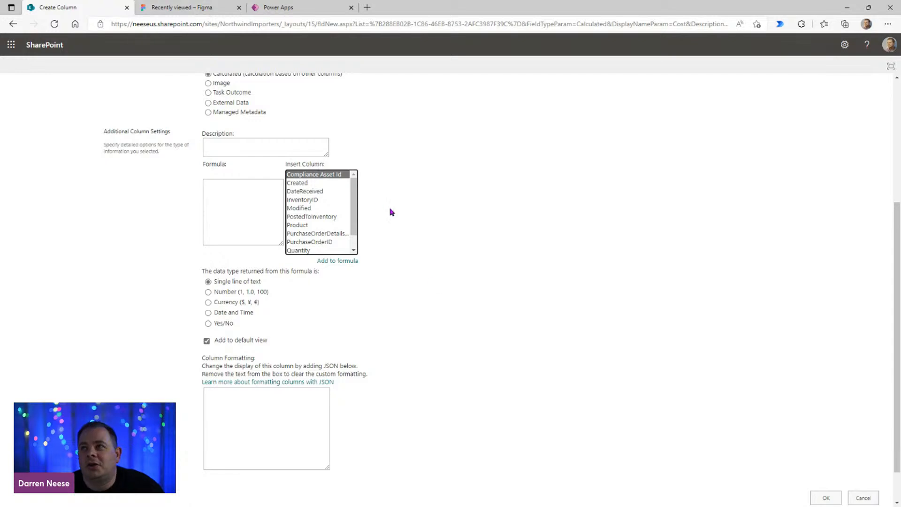
scroll(355, 202, down, 2)
scroll(354, 171, up, 2)
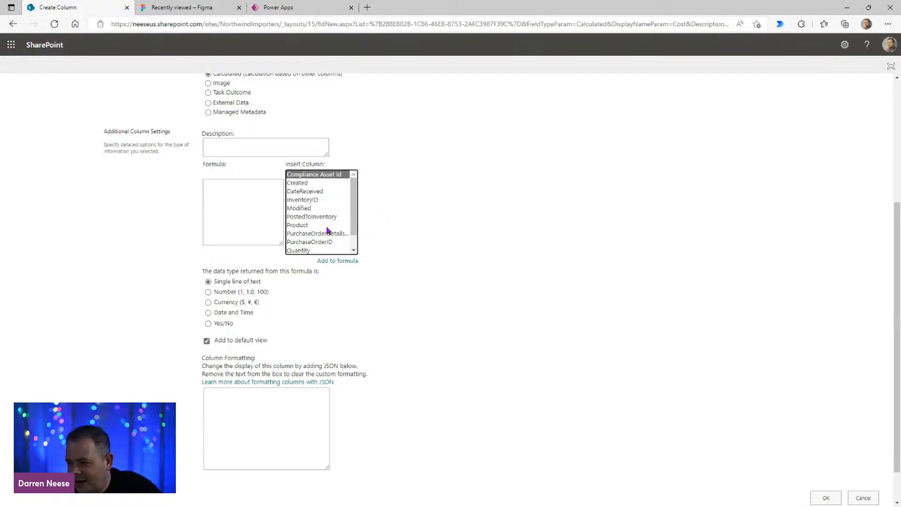
scroll(356, 230, down, 2)
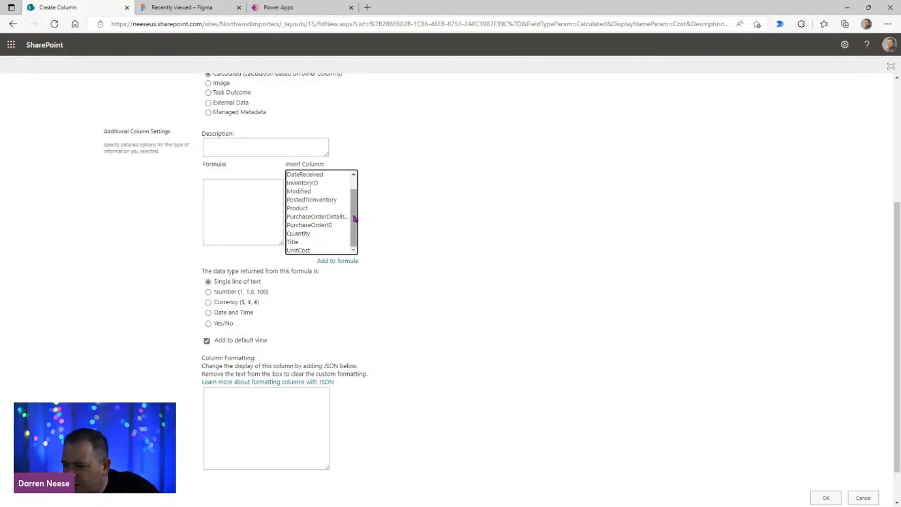
click(312, 235)
double_click(314, 235)
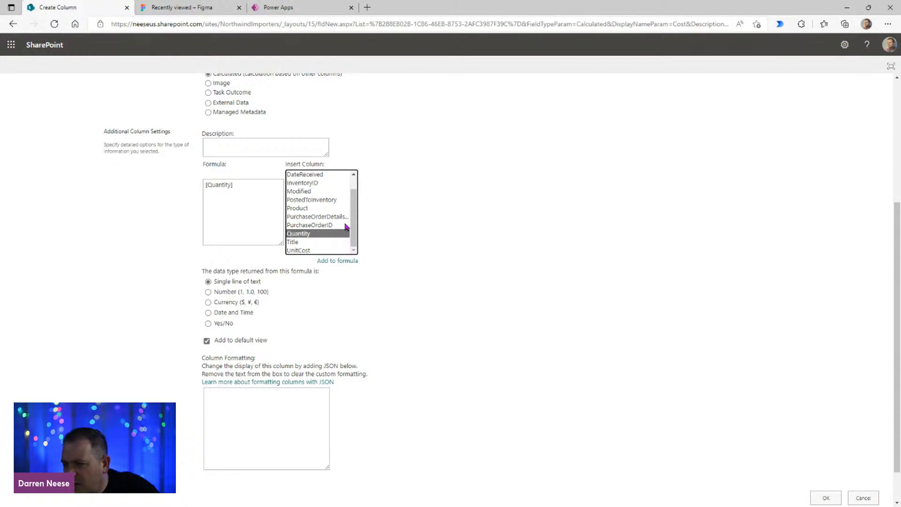
click(246, 185)
text(*)
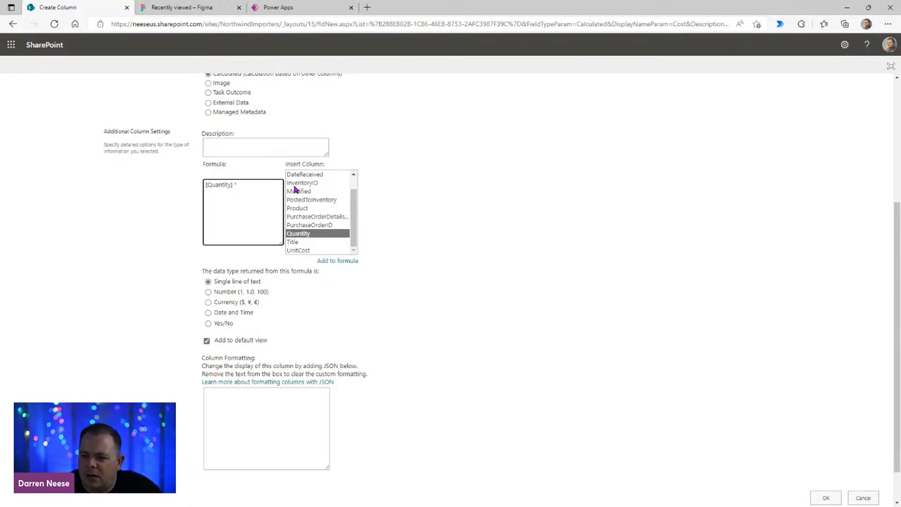
double_click(313, 251)
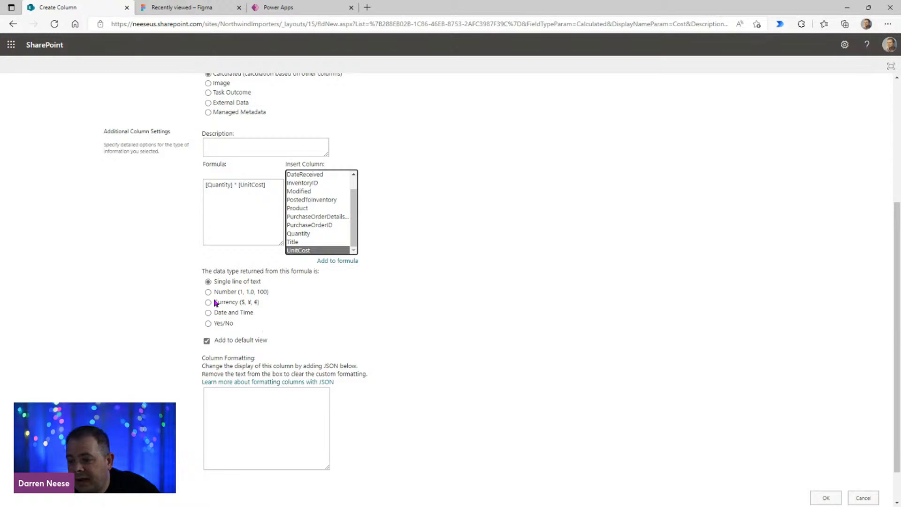
Step: Set the formula's returned data type to Currency, save the Cost column, and view it in the PurchaseOrderDetails list
click(233, 308)
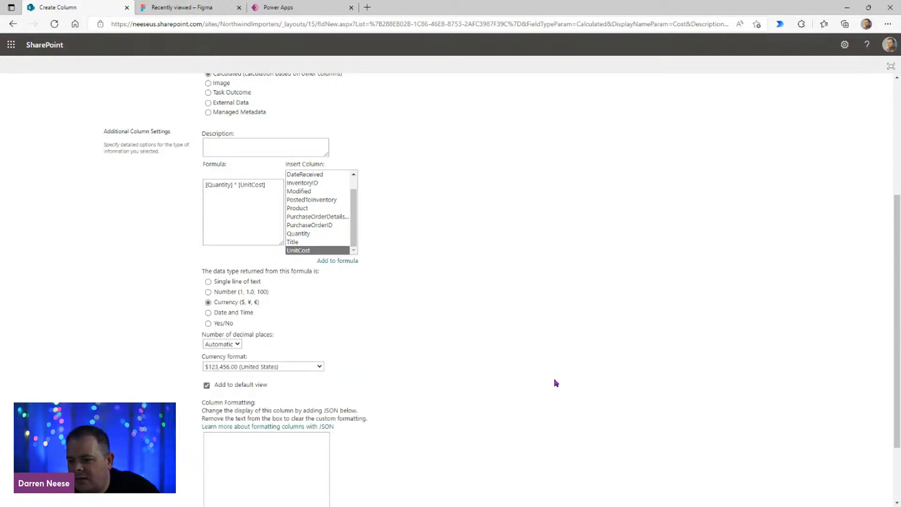
scroll(590, 375, down, 2)
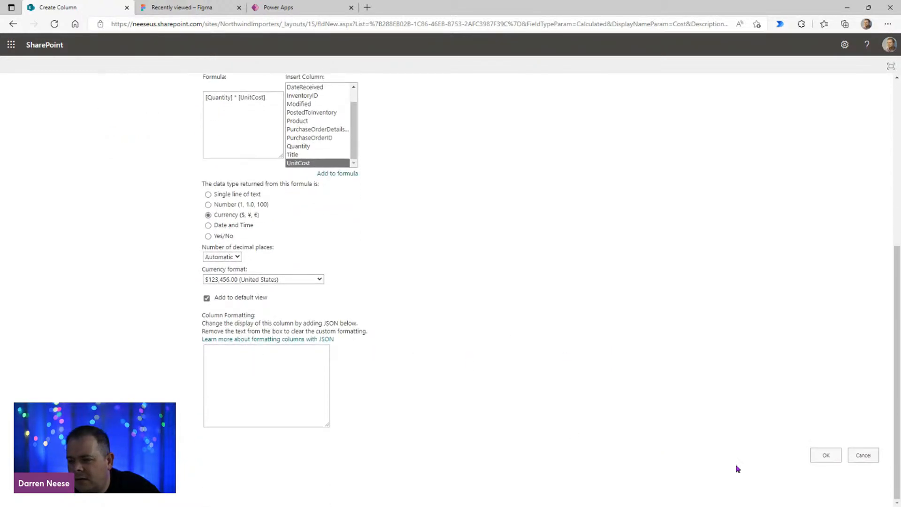
click(821, 457)
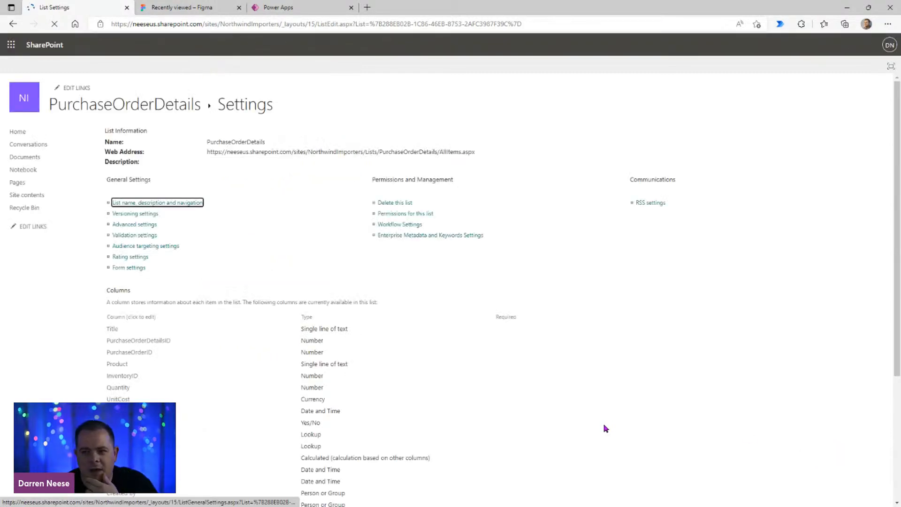
click(150, 111)
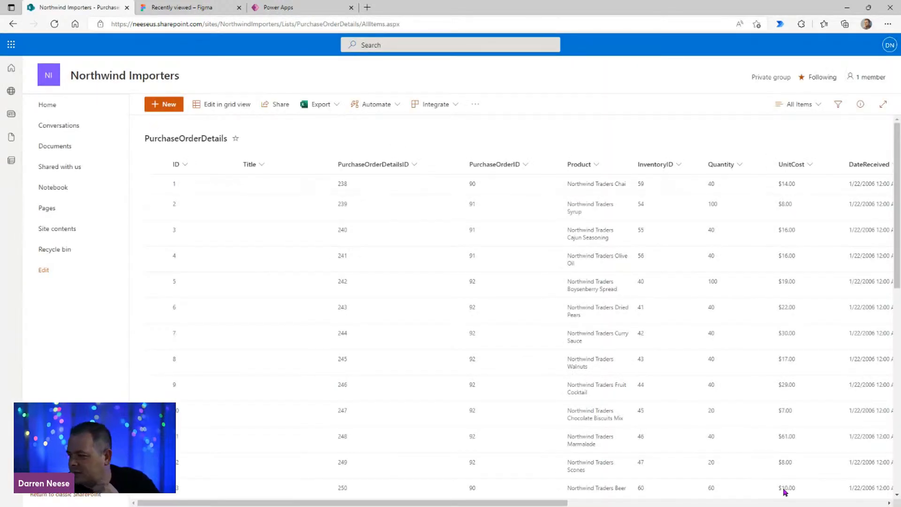
click(700, 500)
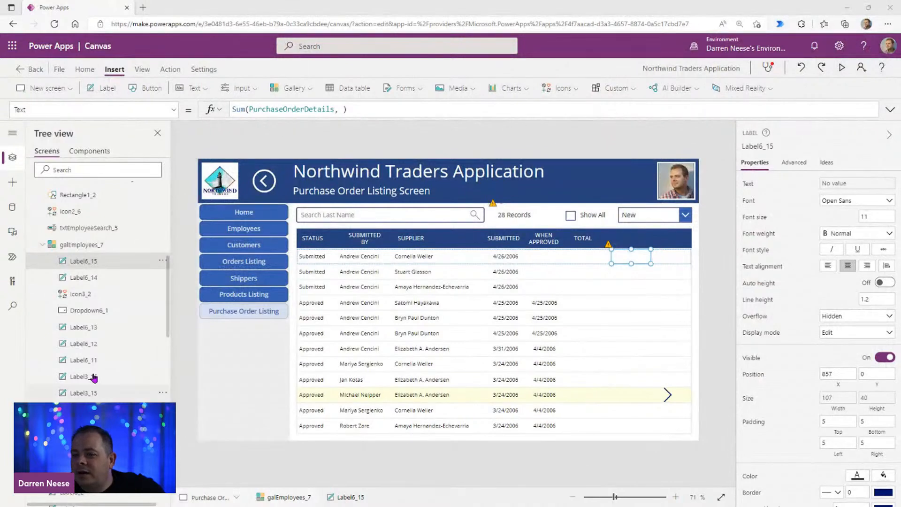
Step: Switch to the Power Apps window and refresh the PurchaseOrderDetails data source
click(12, 208)
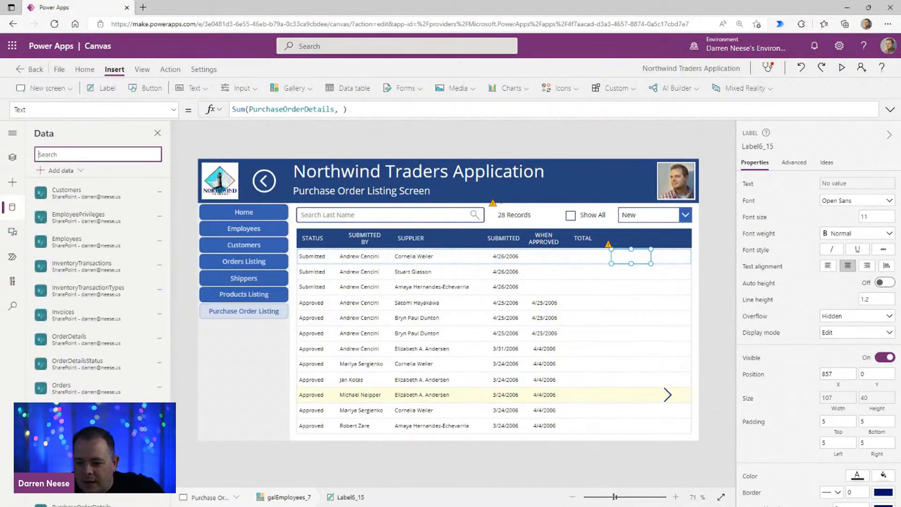
scroll(94, 281, down, 4)
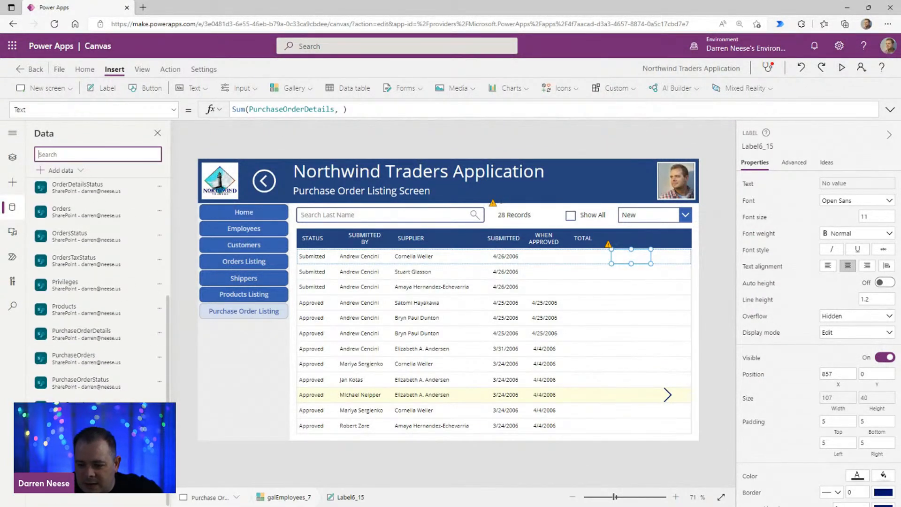
mouse_move(127, 386)
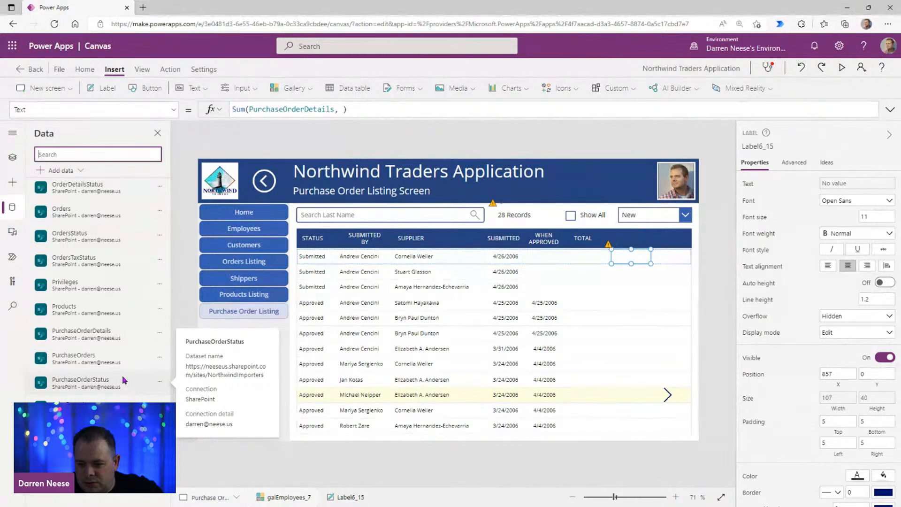
click(160, 332)
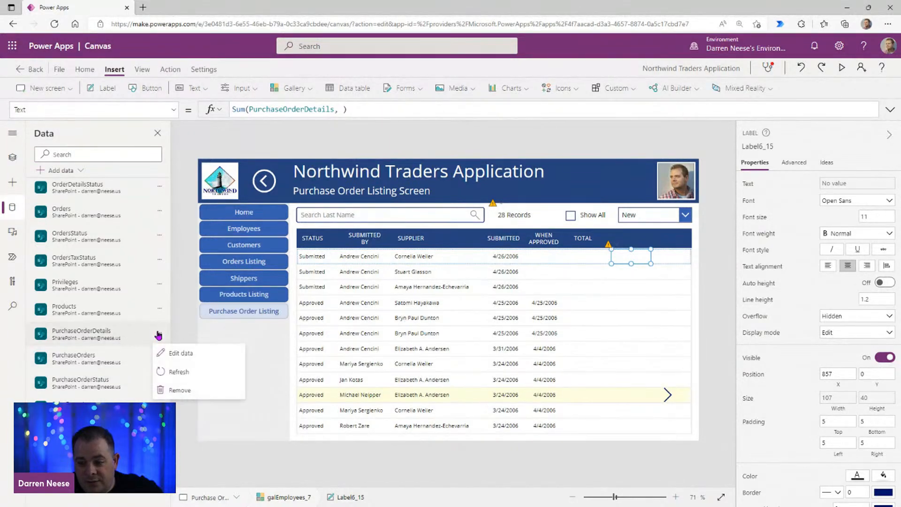
click(183, 372)
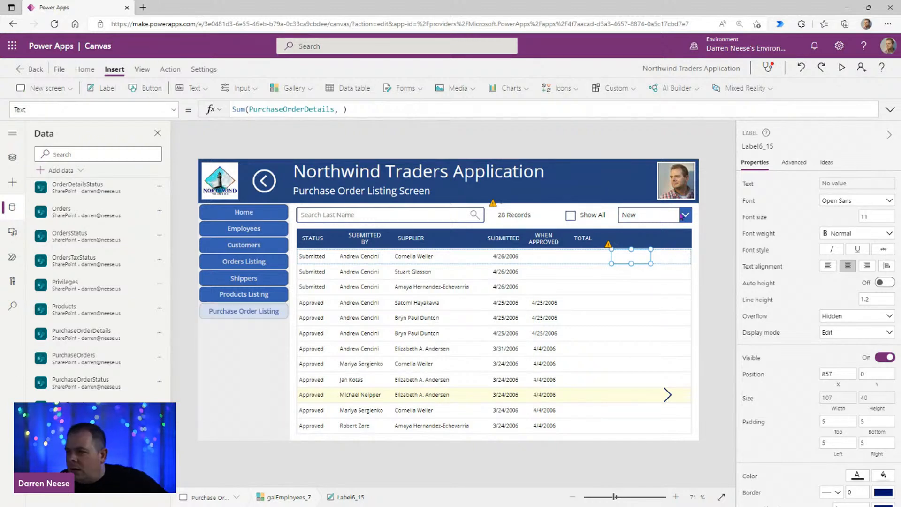
Step: Complete the selected label's Sum formula with Cost as the expression over PurchaseOrderDetails
click(344, 111)
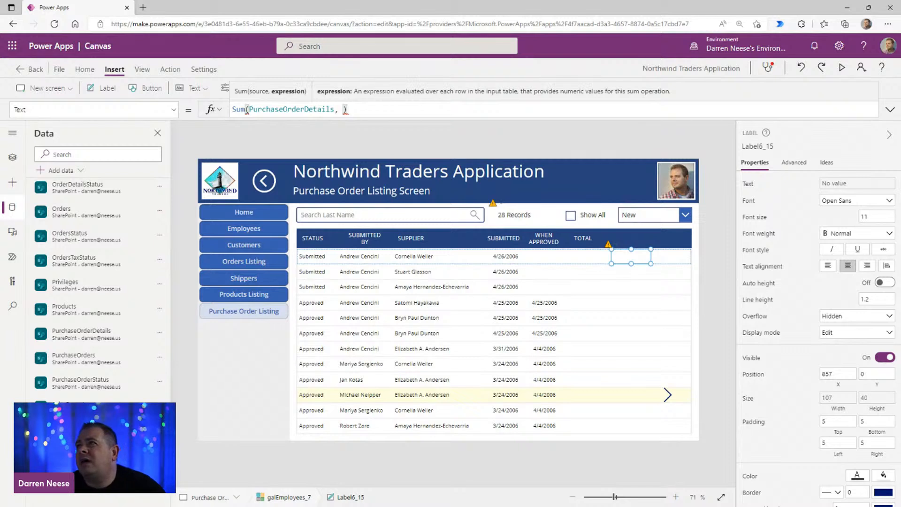
key(alt+Tab)
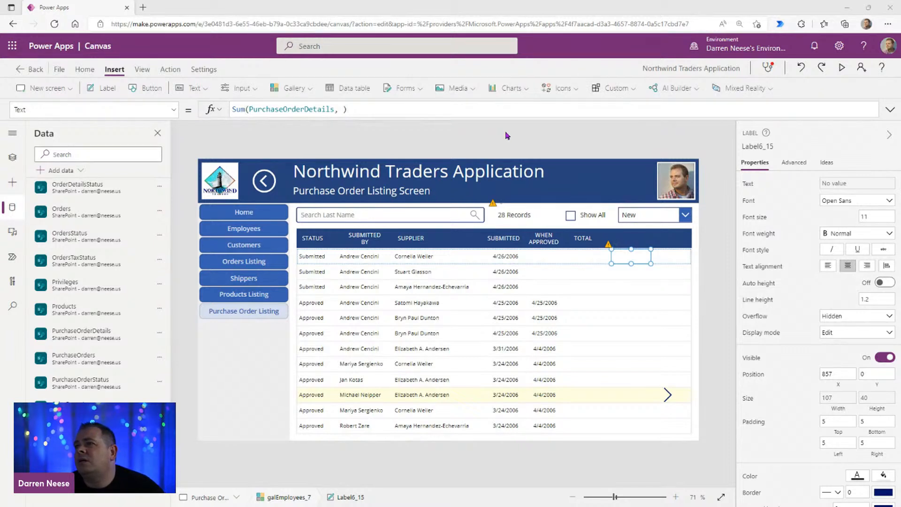
click(341, 110)
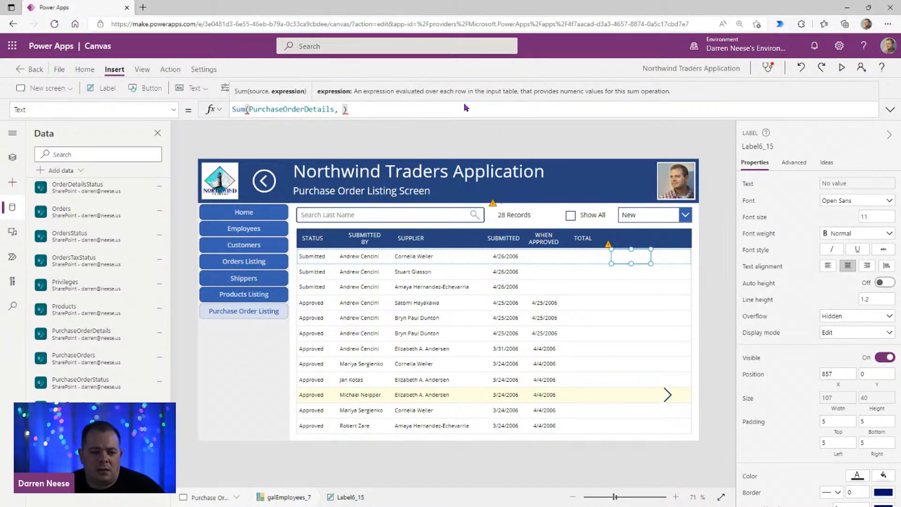
text(Cost)
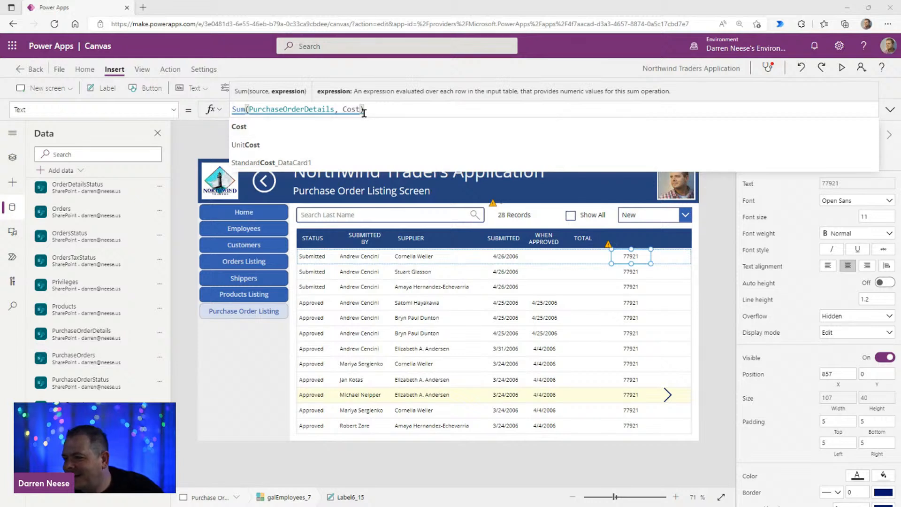
click(391, 105)
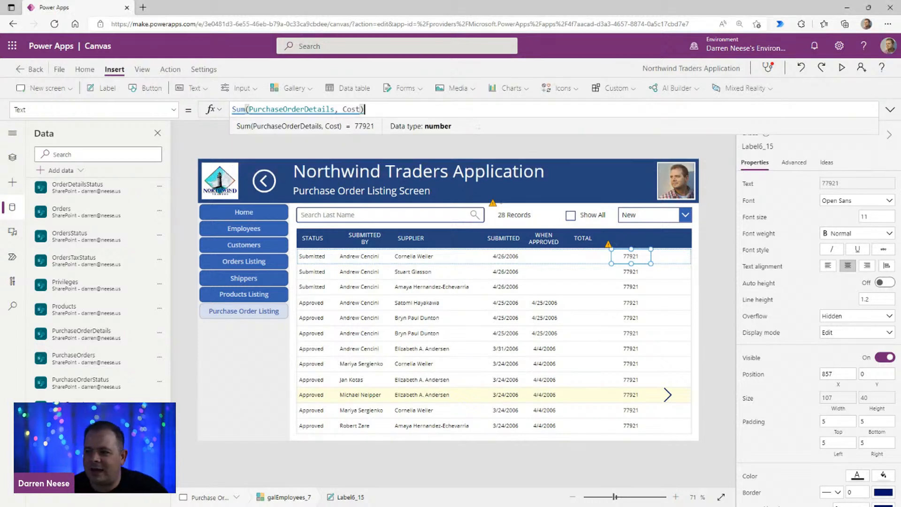
Step: Wrap the PurchaseOrderDetails source of the Sum formula in a Filter function, leaving room for a condition
key(Home)
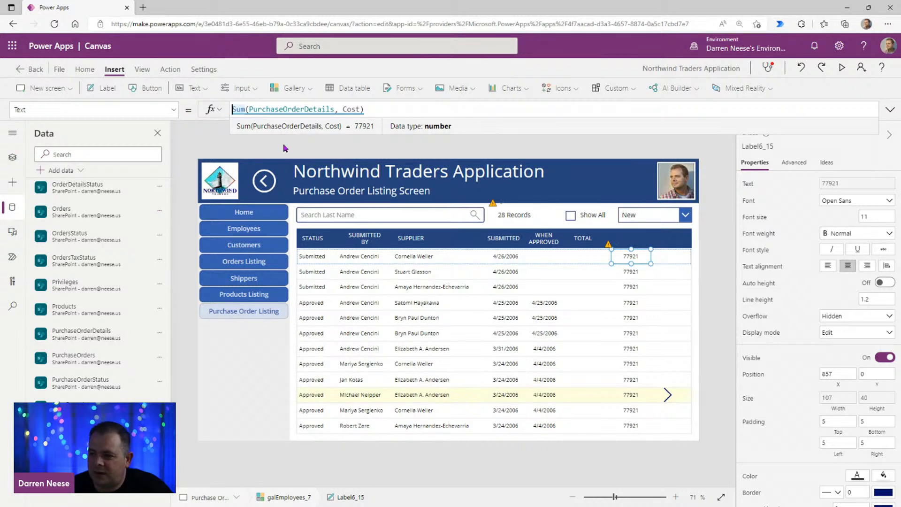
click(249, 109)
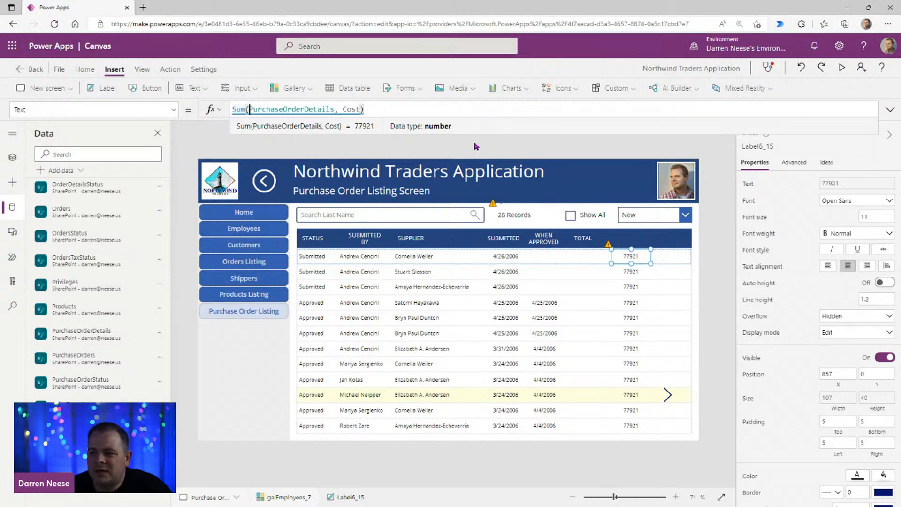
text(Filter()
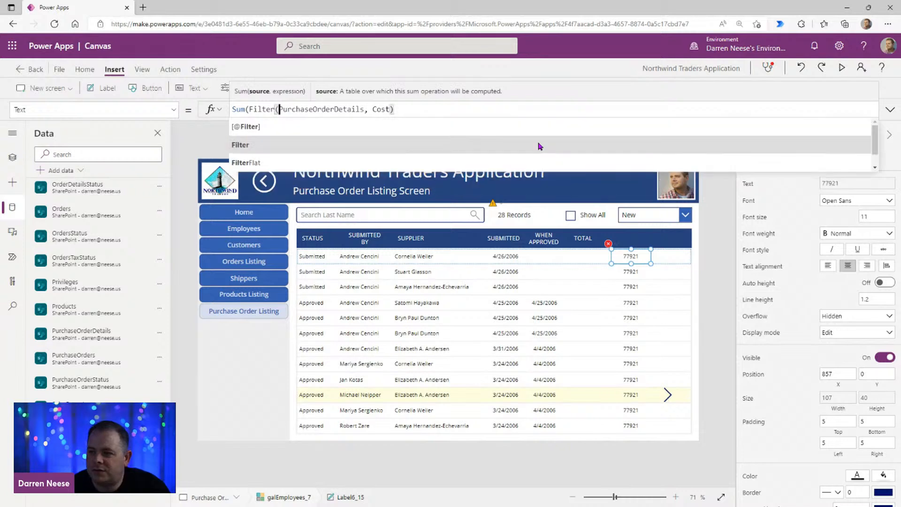
key(ctrl+Right)
text())
key(Left)
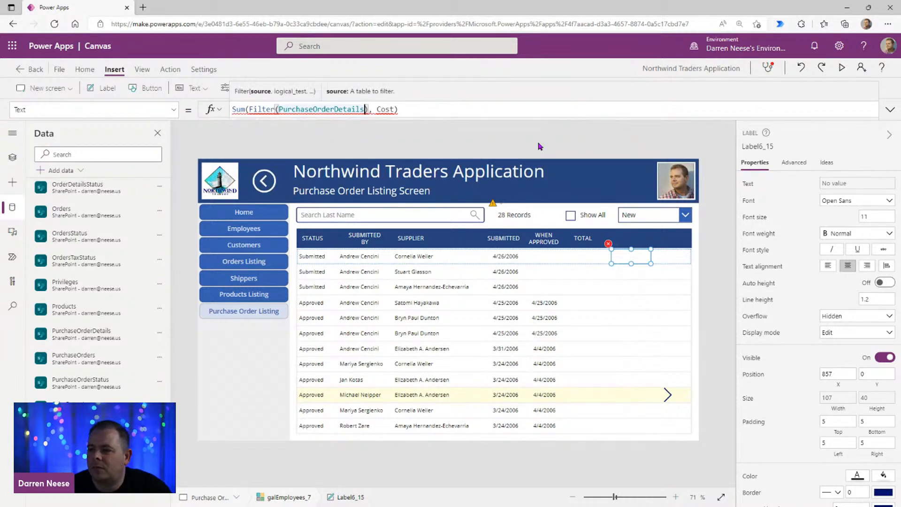
text(,)
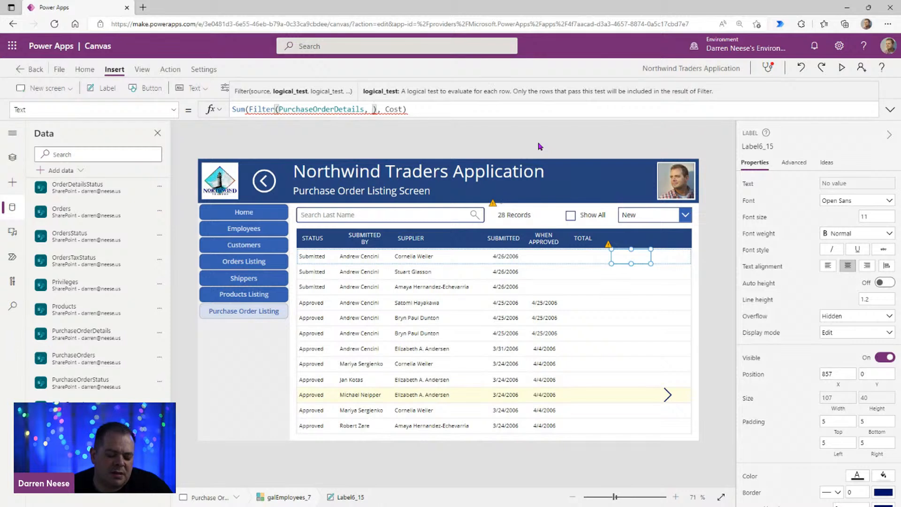
Step: Enter PurchaseOrderReference.Id = ThisItem.ID as the Filter condition inside the Sum formula
text(PurchaseOrd)
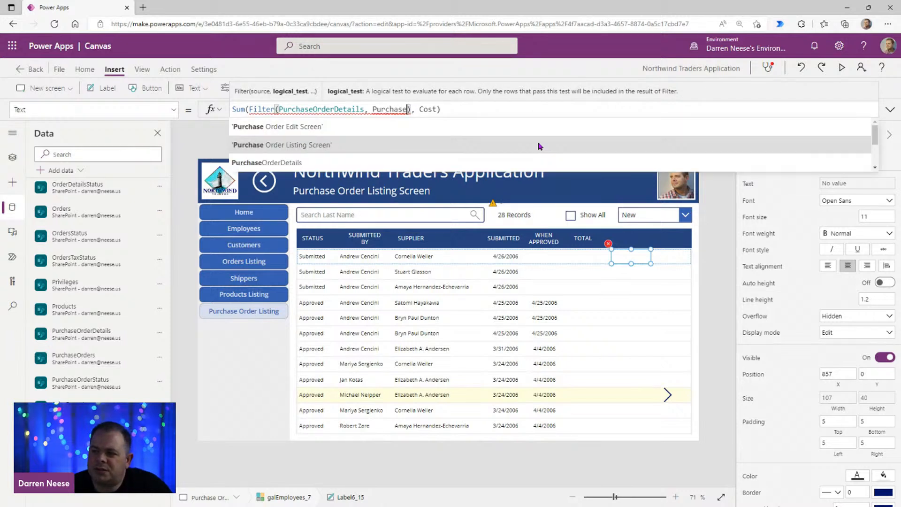
text(erReference)
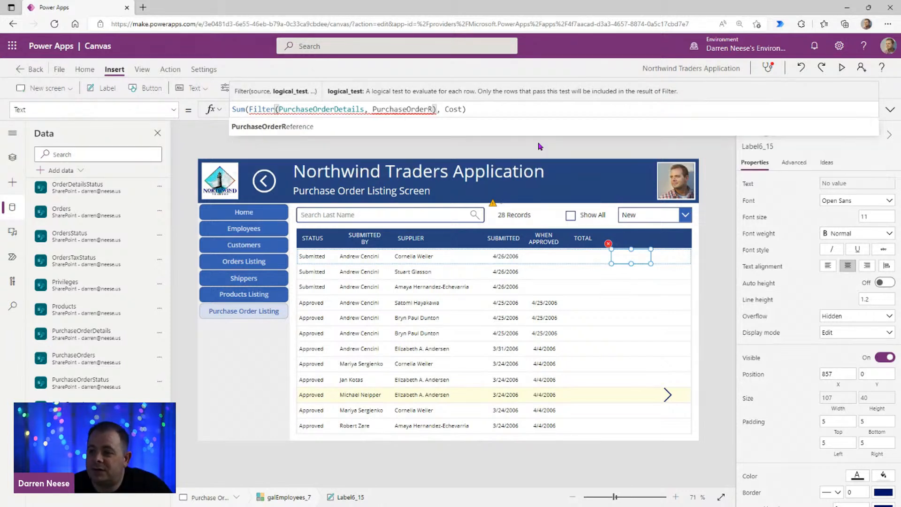
text(.)
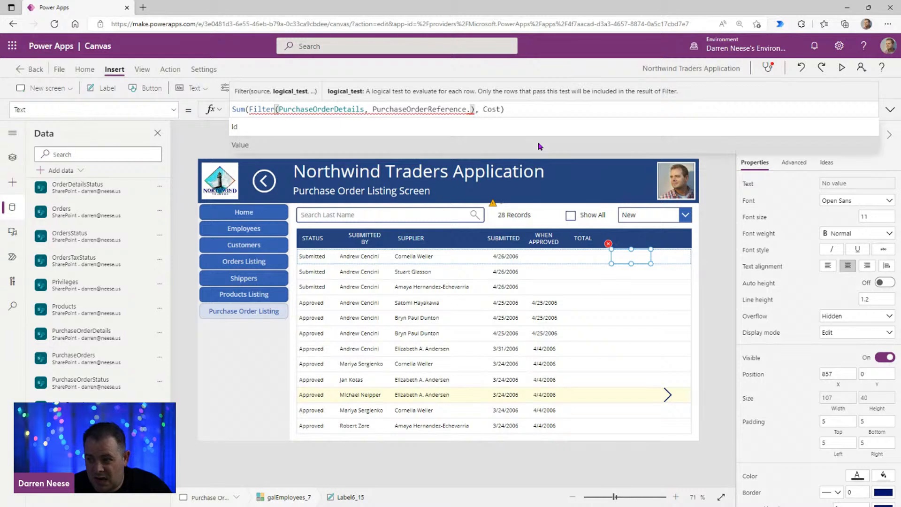
text(Id = This)
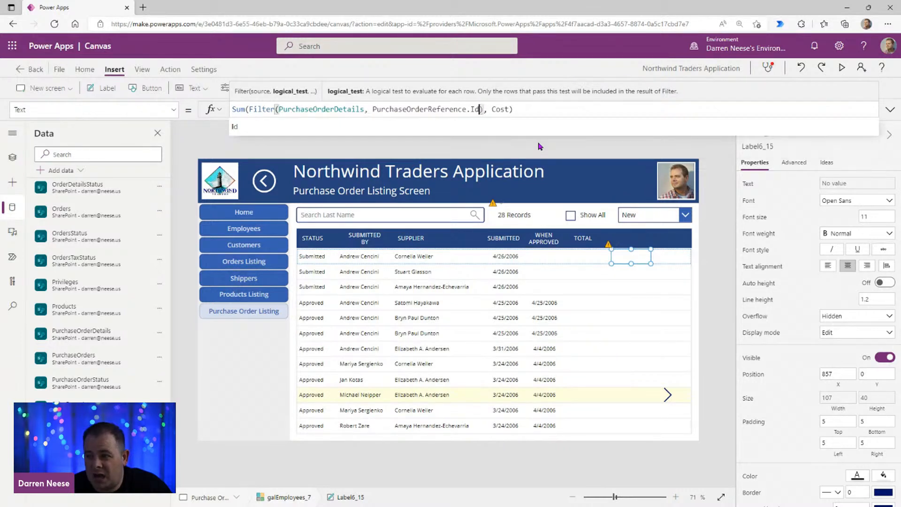
text(Item.i)
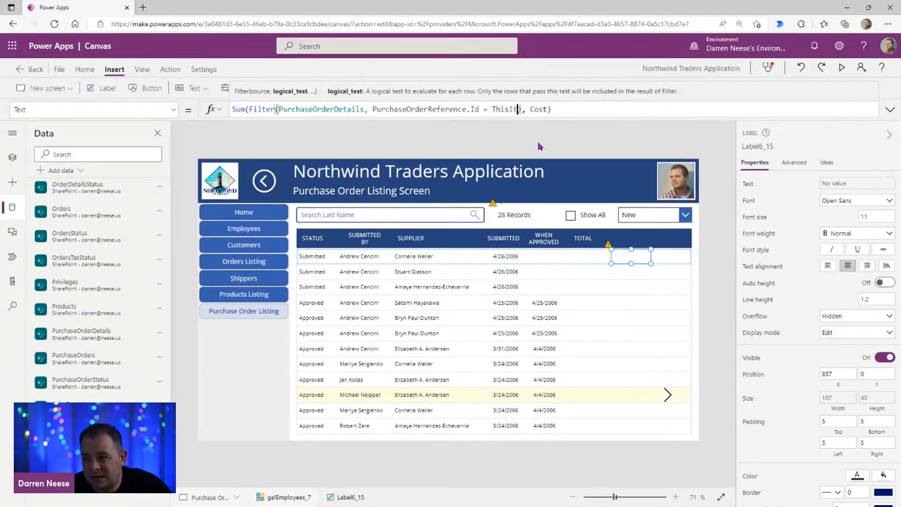
text(d)
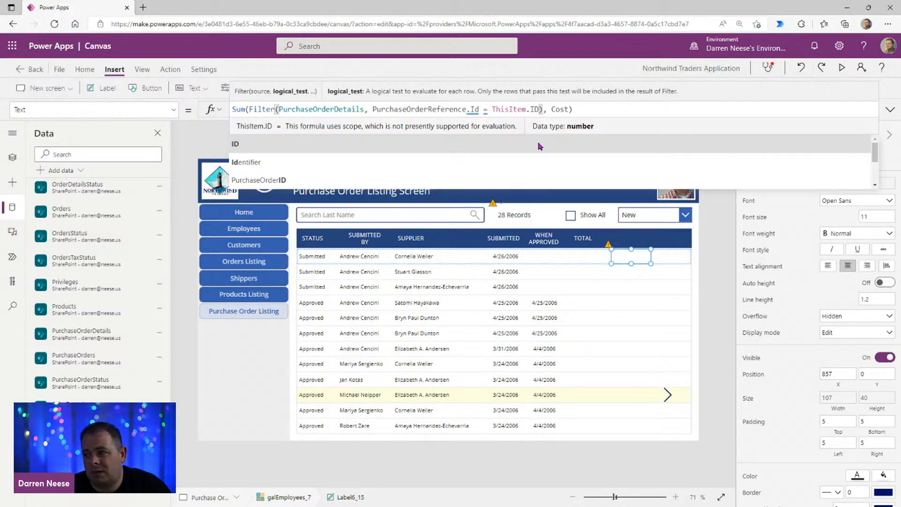
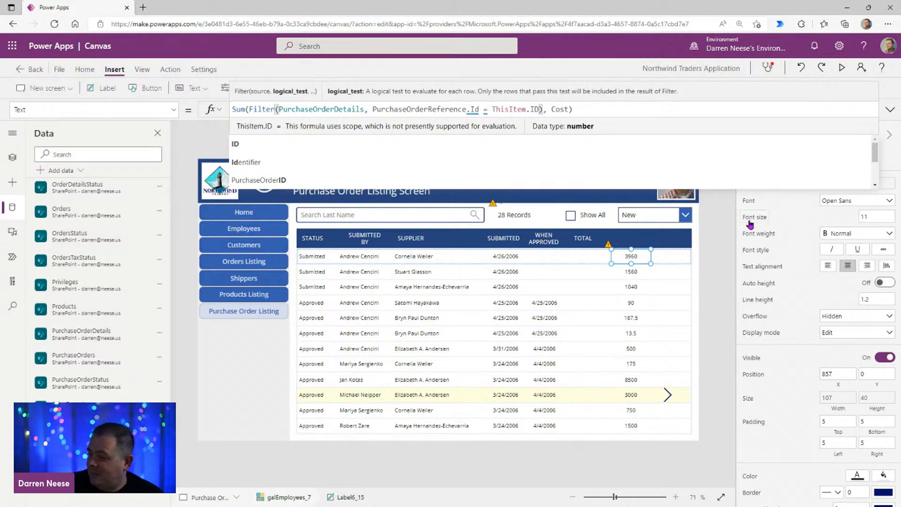
Step: Close the label's Sum formula over the filtered PurchaseOrderDetails and compare it with the formula of the label under TOTAL
text())
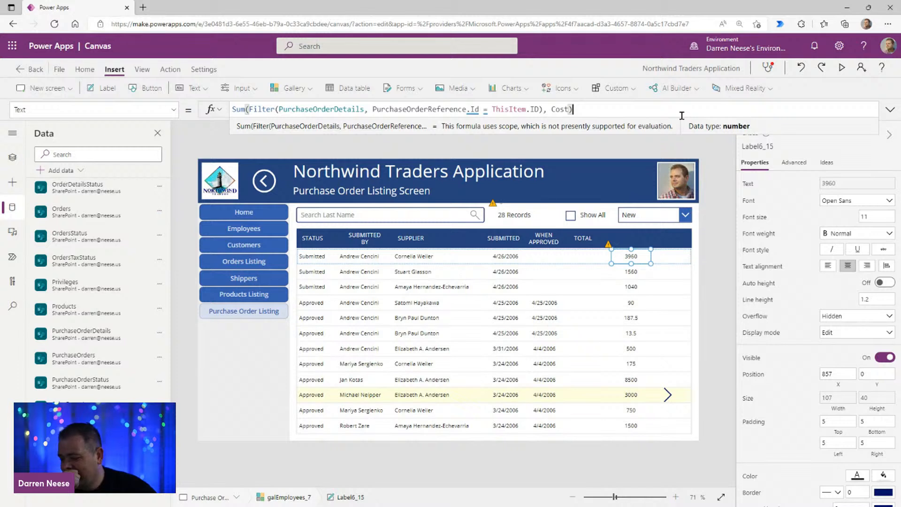
click(587, 257)
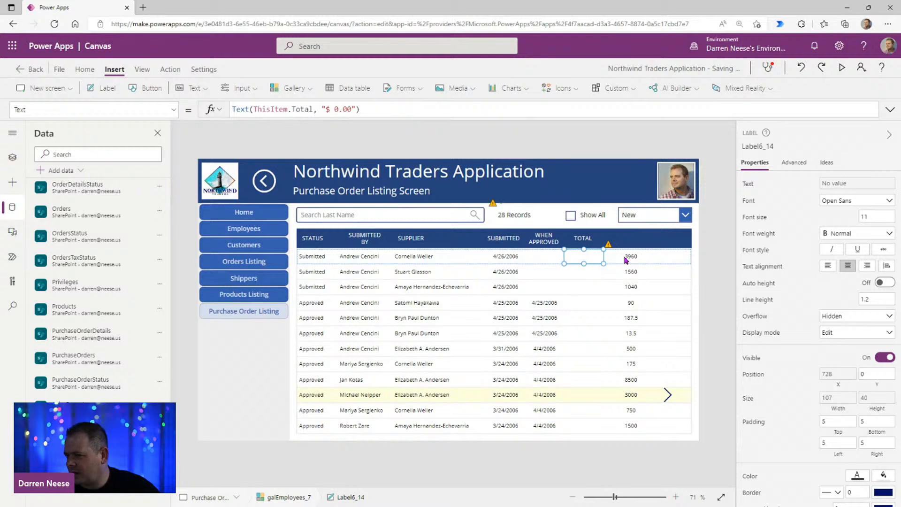
click(643, 259)
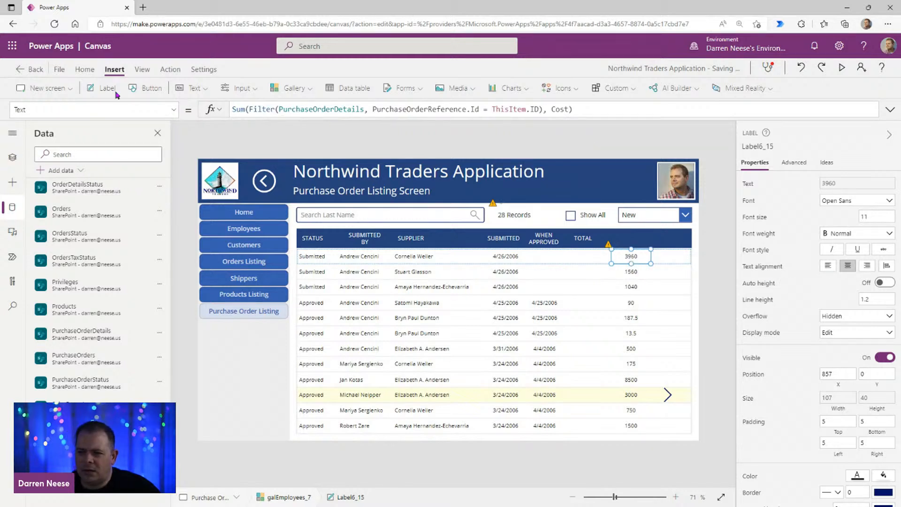
Step: Insert a button and place it in the header between the screen title and the photo, at about X 963, Y 65
click(231, 89)
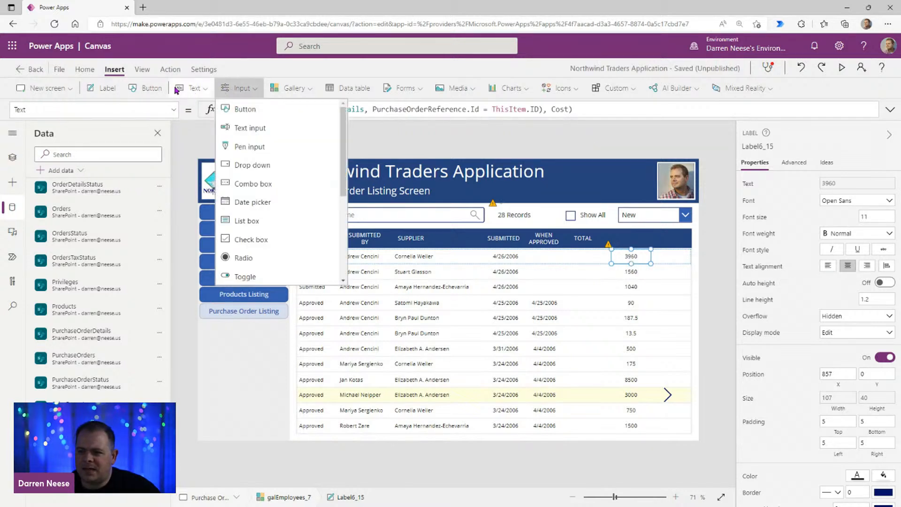
click(475, 194)
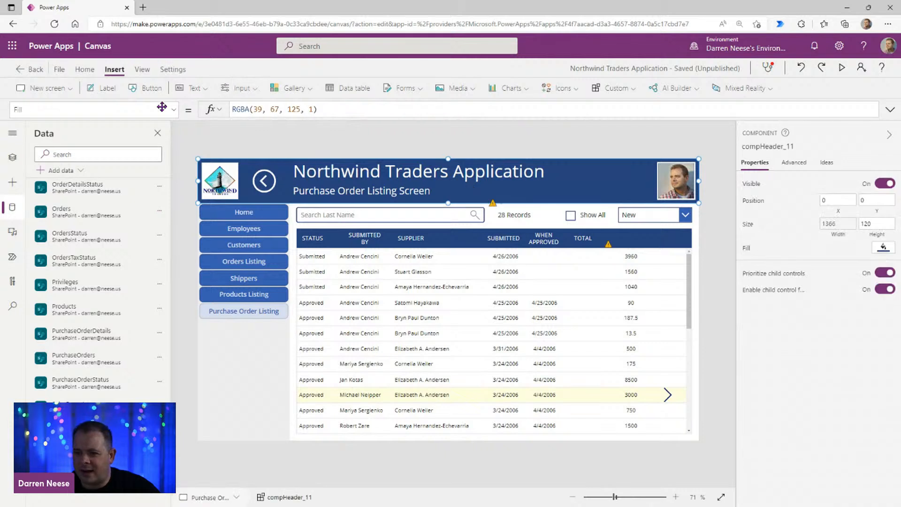
click(156, 90)
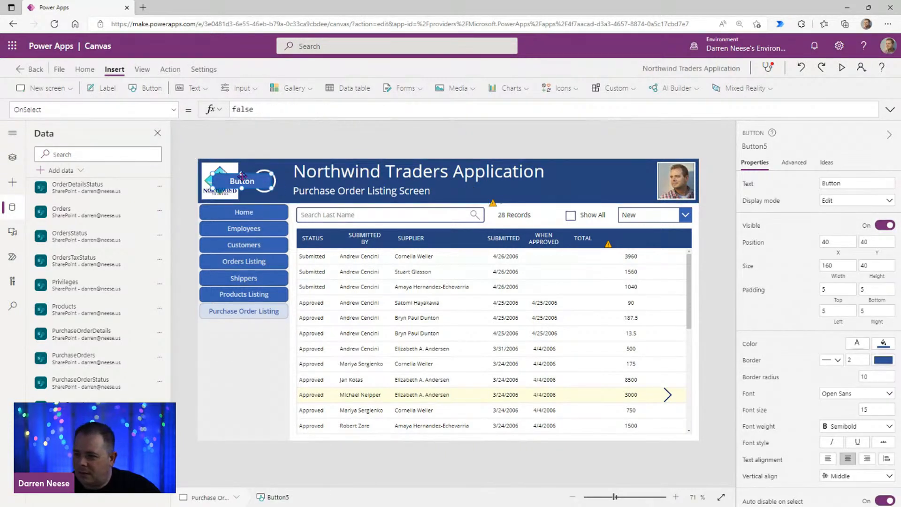
drag(244, 178, 311, 187)
drag(441, 194, 580, 191)
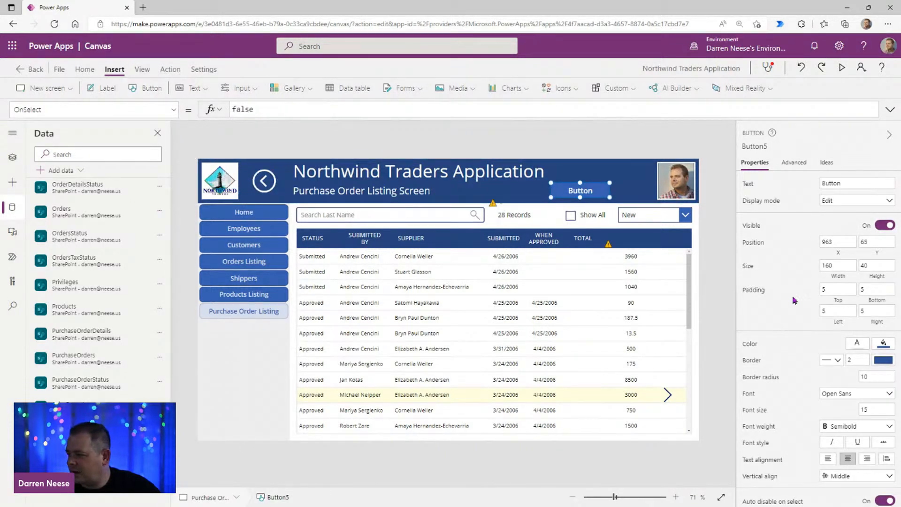
Step: Fill the new button with standard green and shift it slightly toward the photo, to about X 987
click(887, 346)
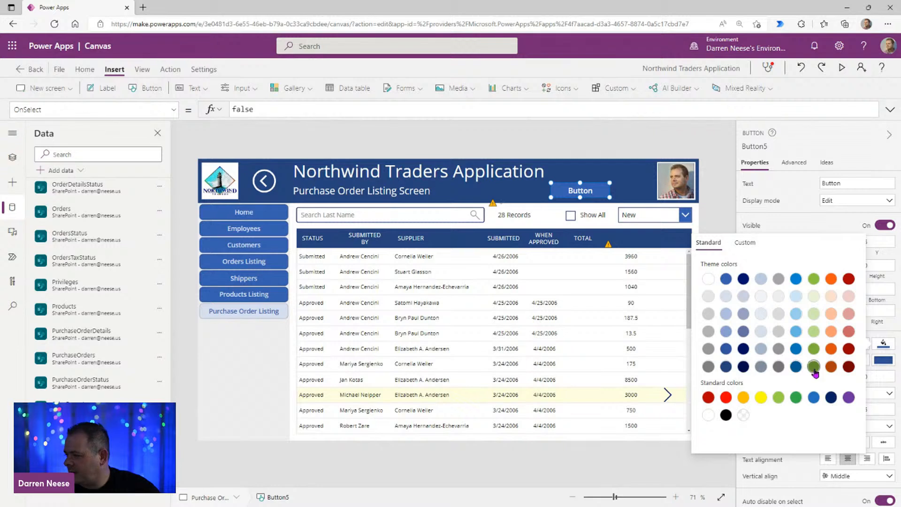
click(797, 398)
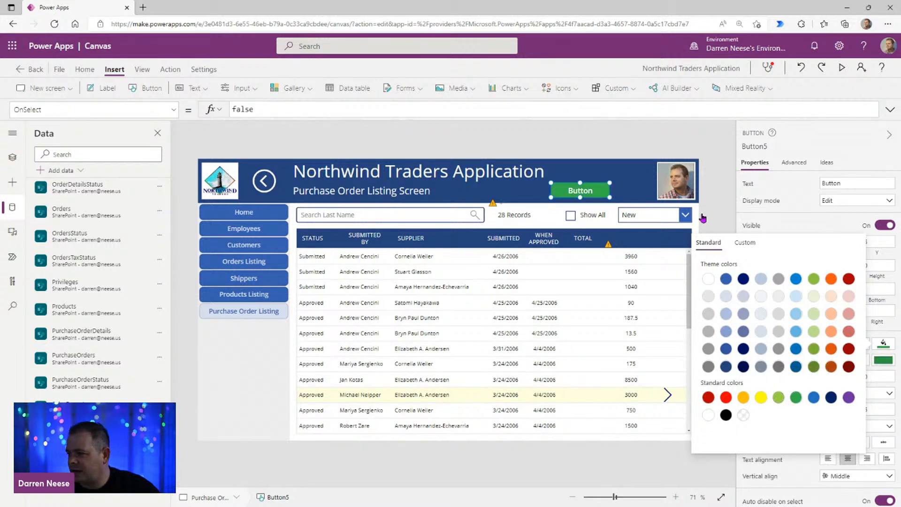
click(718, 192)
click(588, 192)
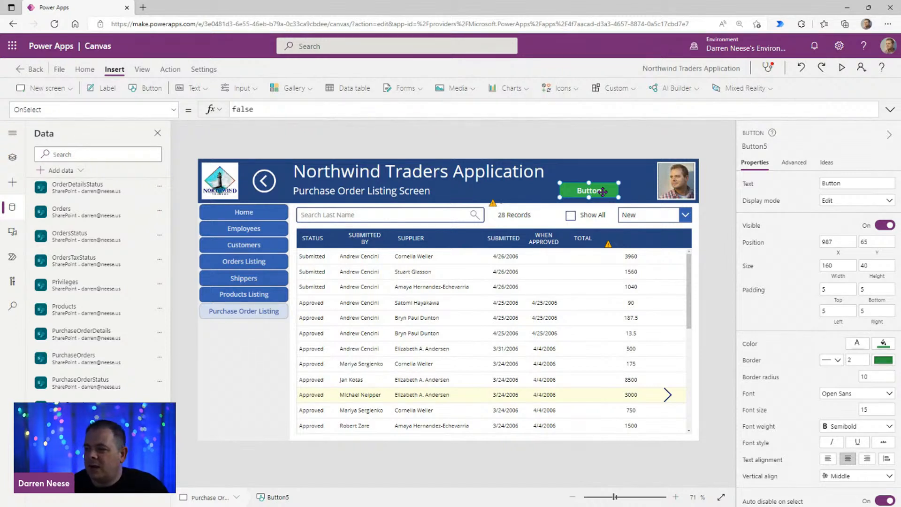
Step: Replace the button's default OnSelect formula with an empty ForAll function
drag(268, 109, 173, 111)
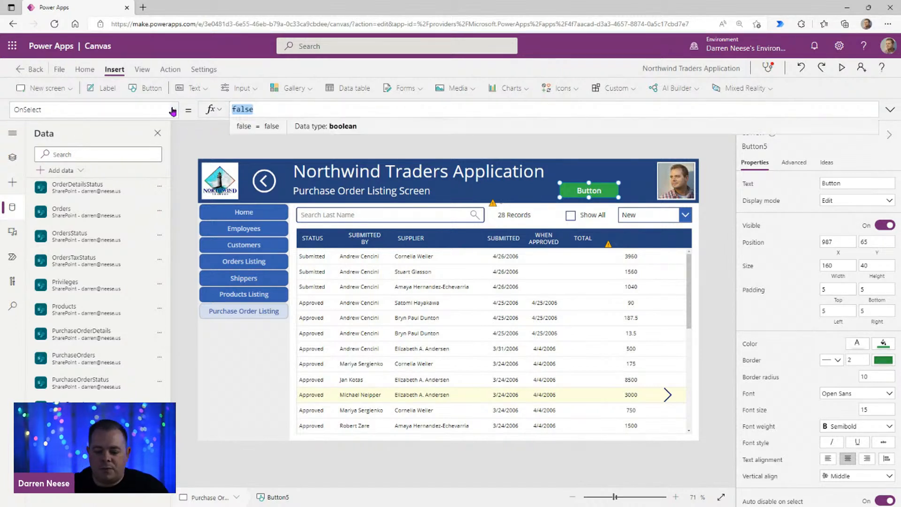
text(For)
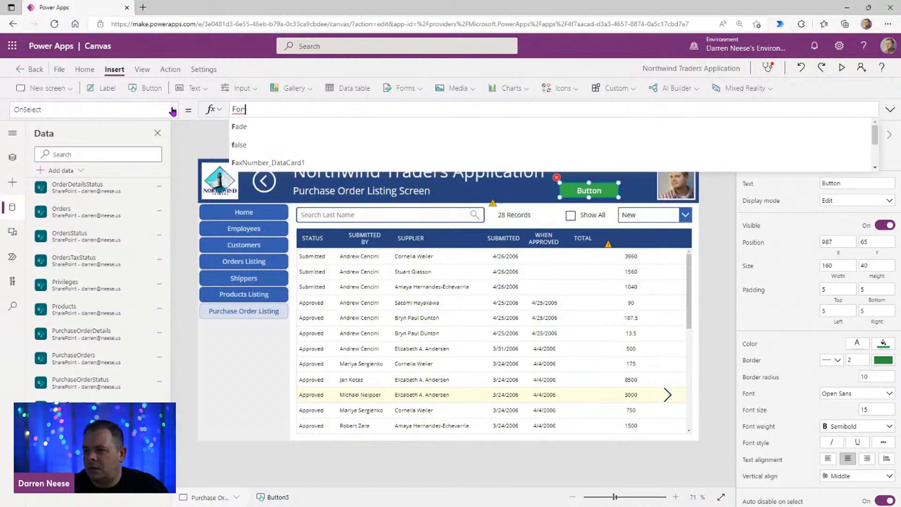
text(All()
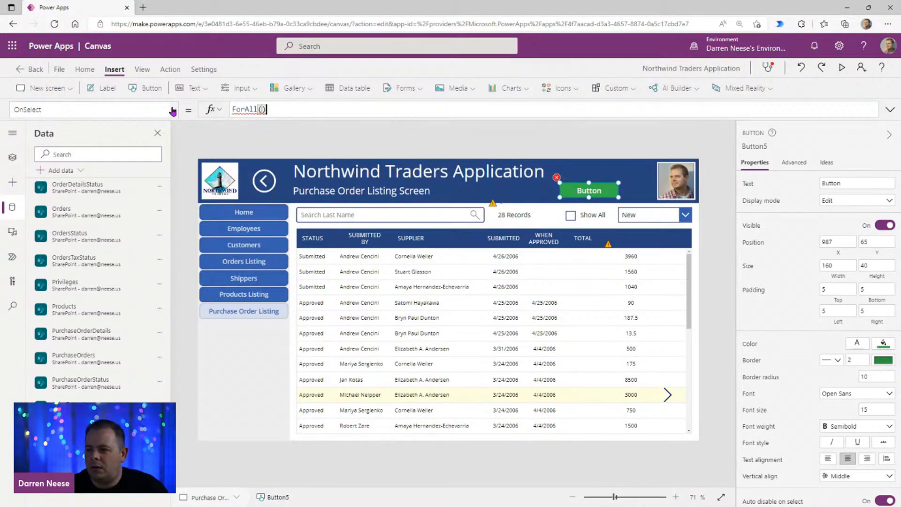
Step: Copy the gallery's name and set galEmployees_7.AllItems as the ForAll source in the button's OnSelect formula
click(509, 307)
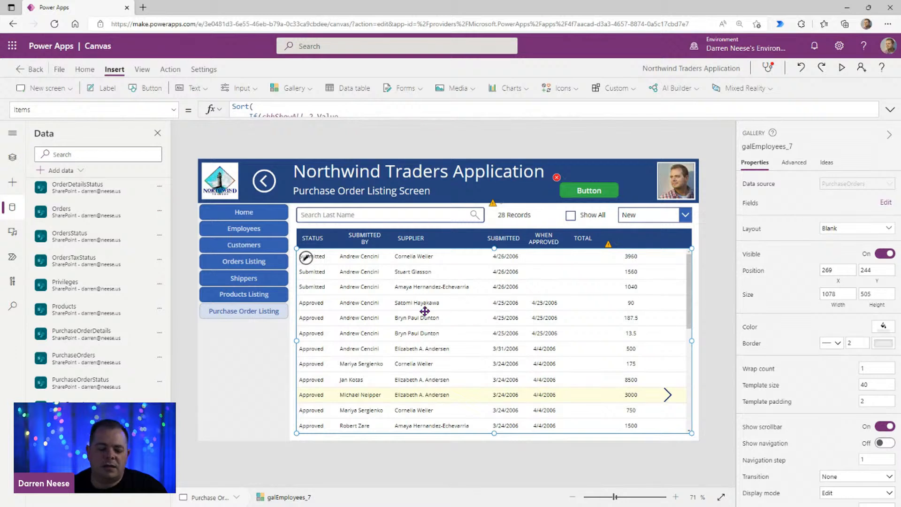
click(755, 147)
key(ctrl+c)
click(589, 190)
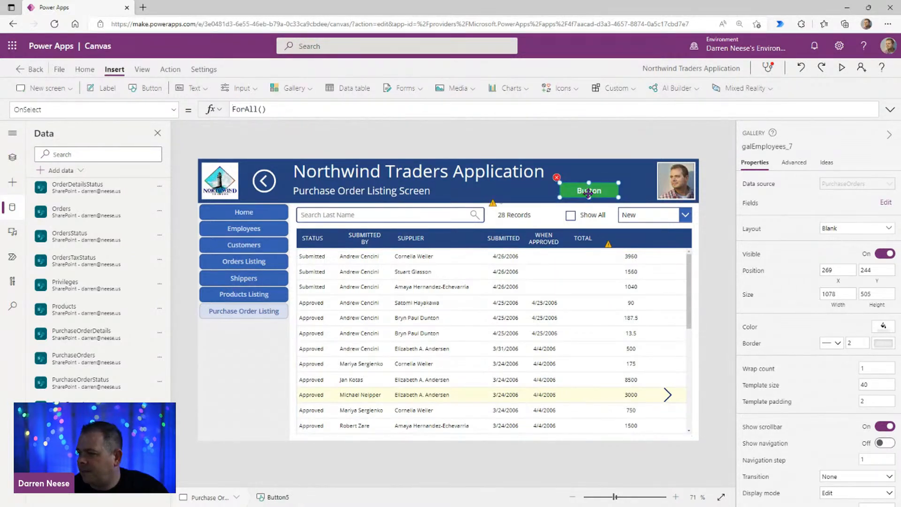
click(261, 109)
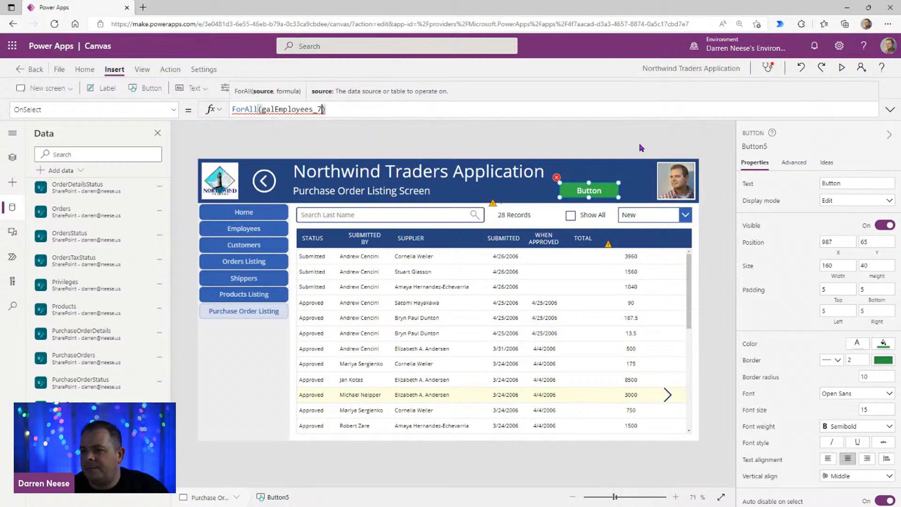
key(ctrl+v)
text(.AllItems)
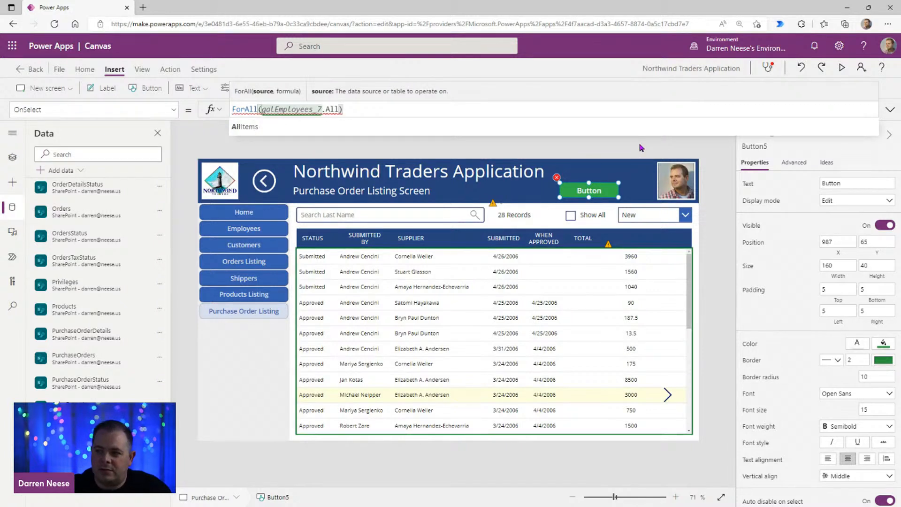
text(,)
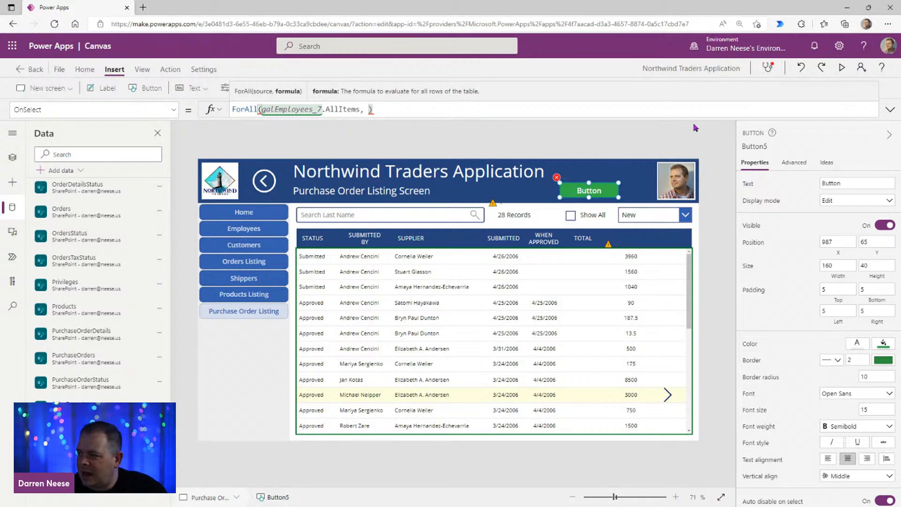
Step: Expand the formula editor and put the ForAll's closing parenthesis on its own line, leaving a blank line for the body
click(890, 109)
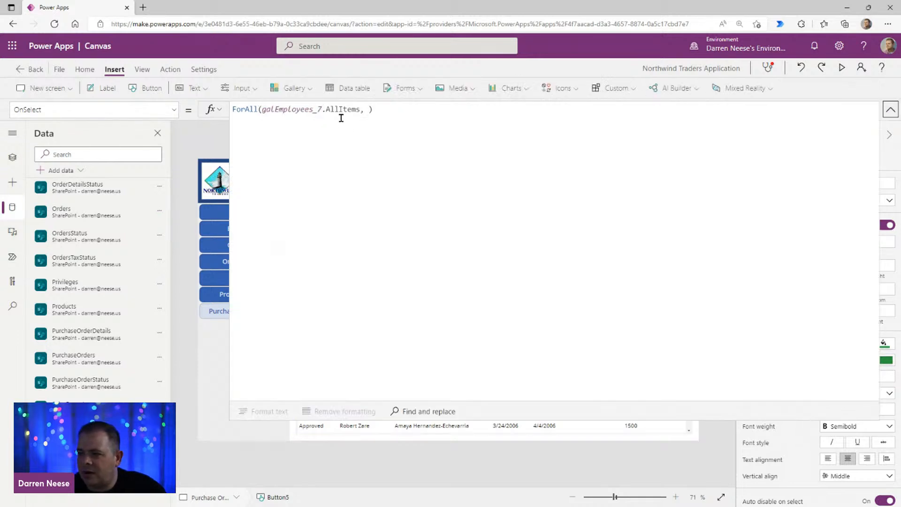
click(369, 109)
key(shift+Return)
key(shift+Return)
key(Up)
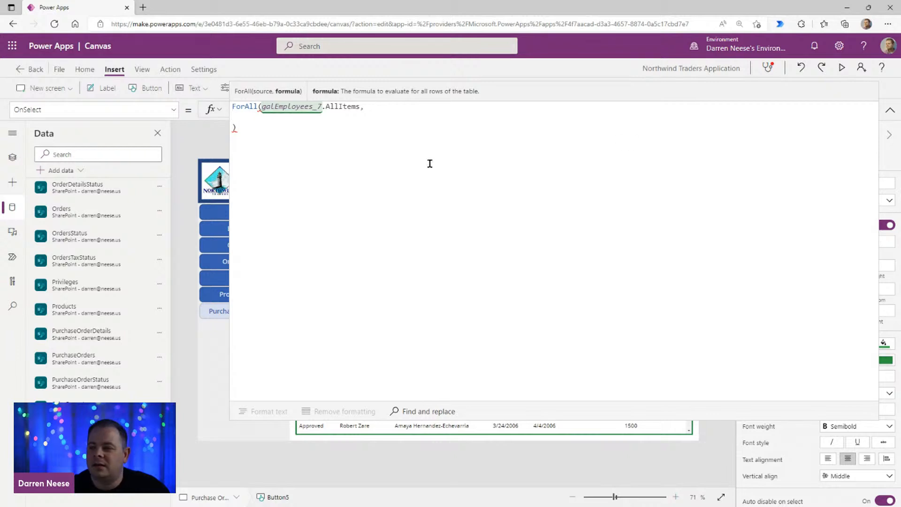
Step: Give the ForAll source the alias My by adding As My after AllItems
click(360, 107)
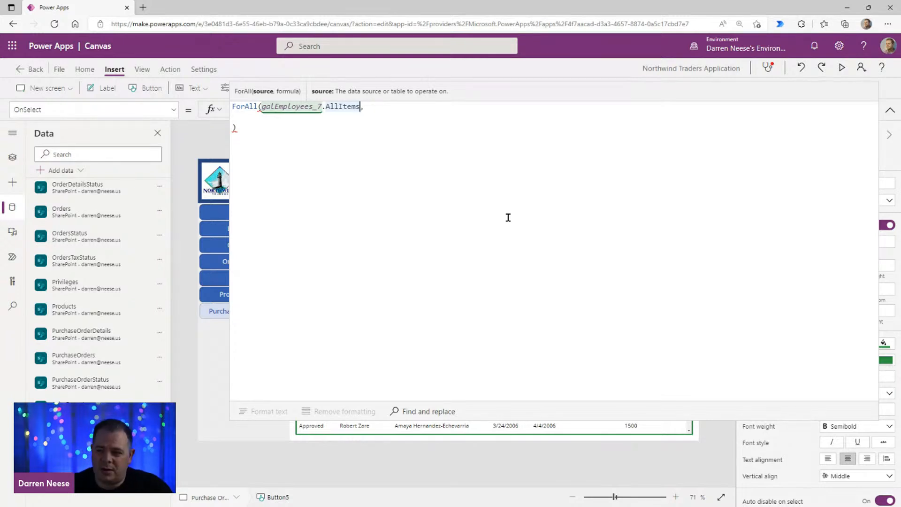
text(As )
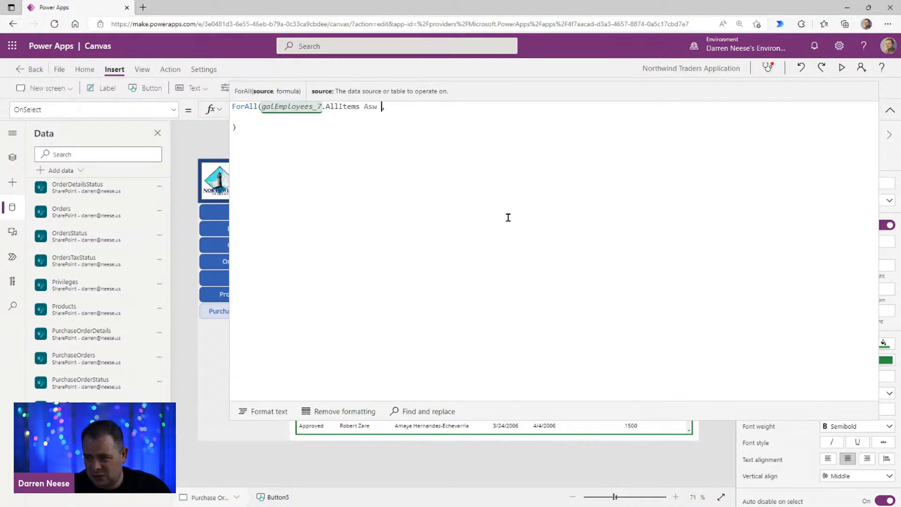
text(My)
click(362, 117)
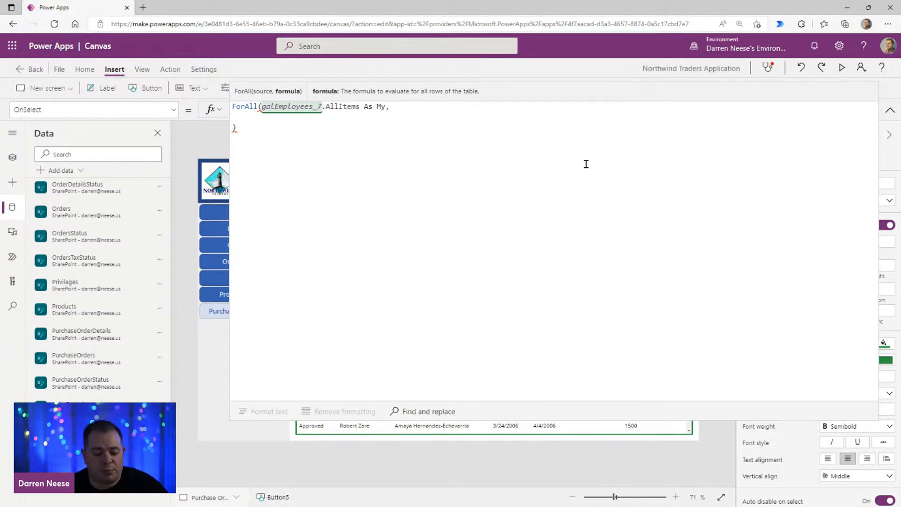
Step: Add a multi-line Patch function inside the ForAll body with PurchaseOrders as its data source
text(Patch()
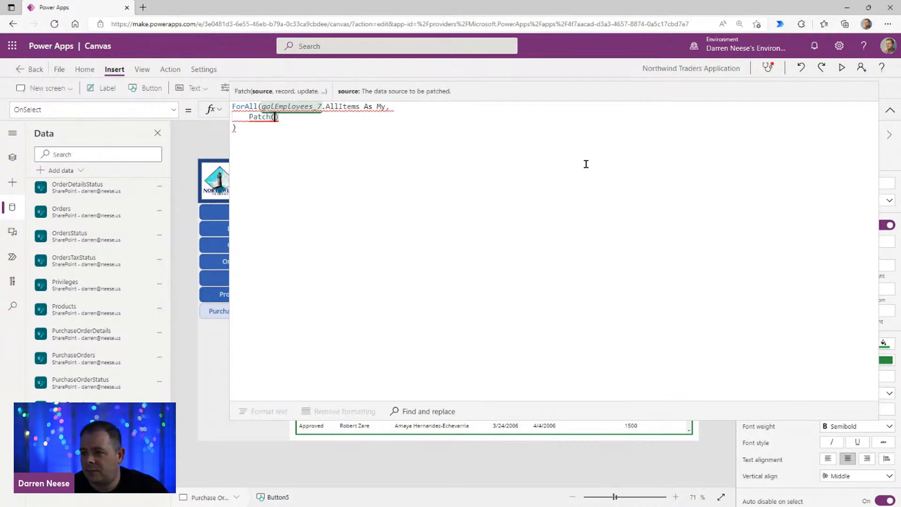
key(shift+Return)
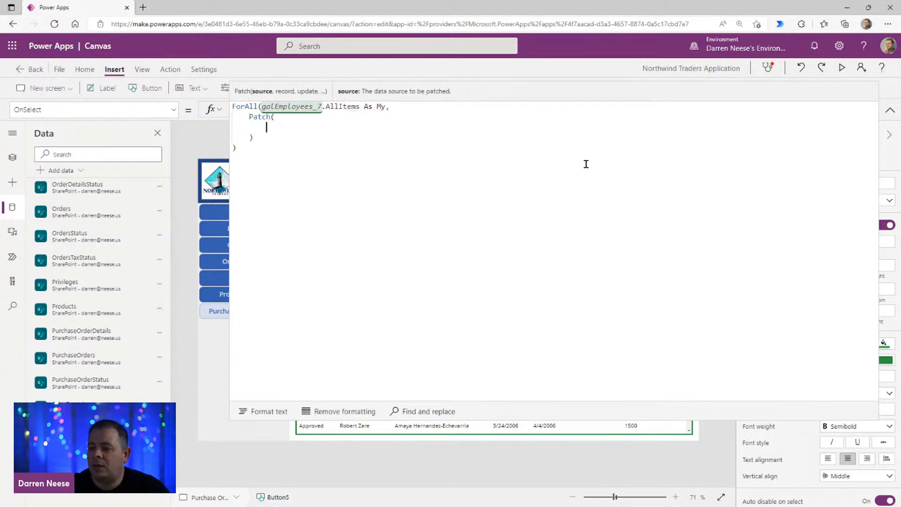
text(Purchas)
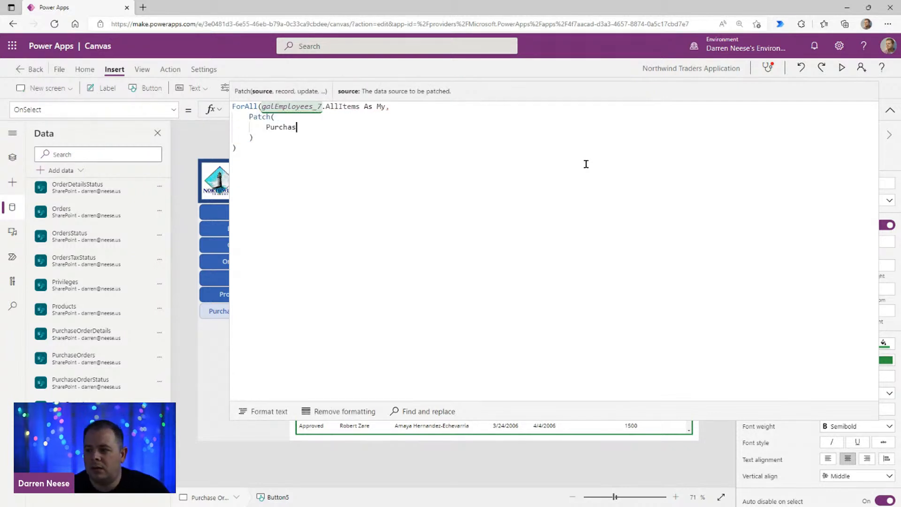
text(eOr)
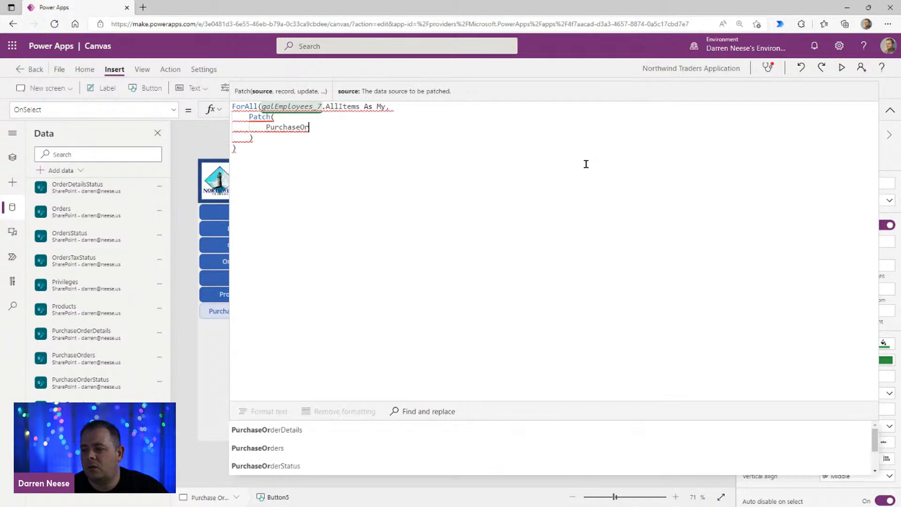
click(312, 445)
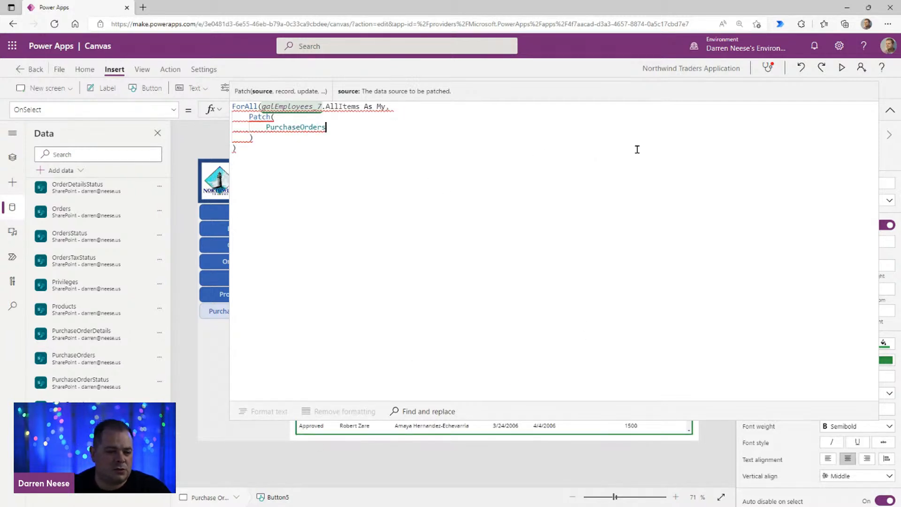
text(,)
key(Return)
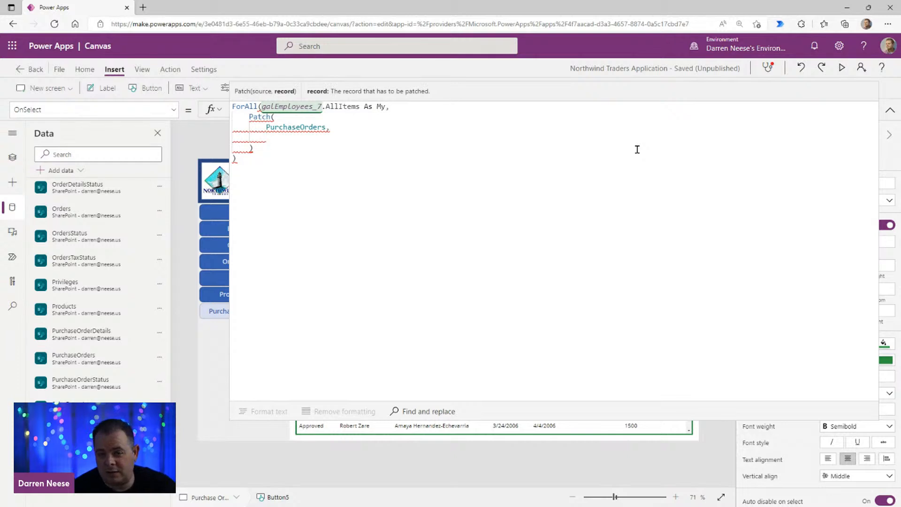
Step: Add an empty LookUp as the Patch record argument and an empty multi-line record in braces as the update argument
text(LookUp()
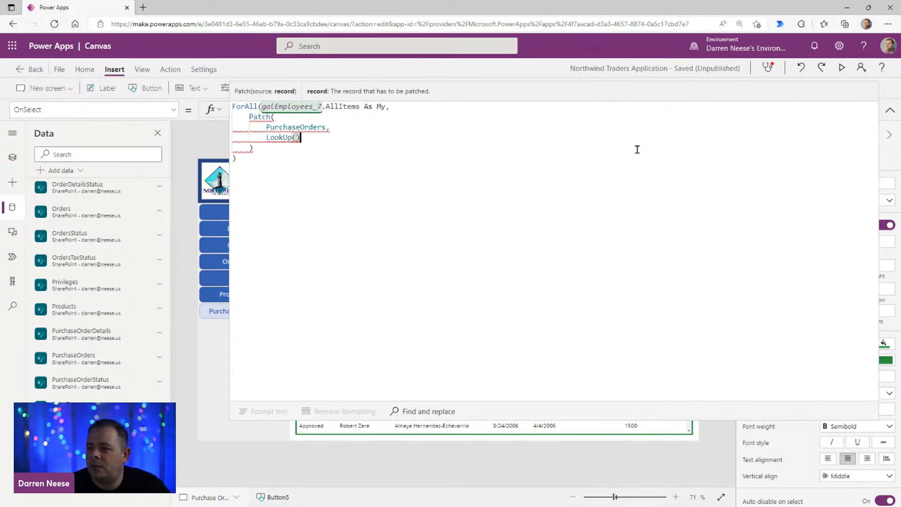
text(),)
key(Return)
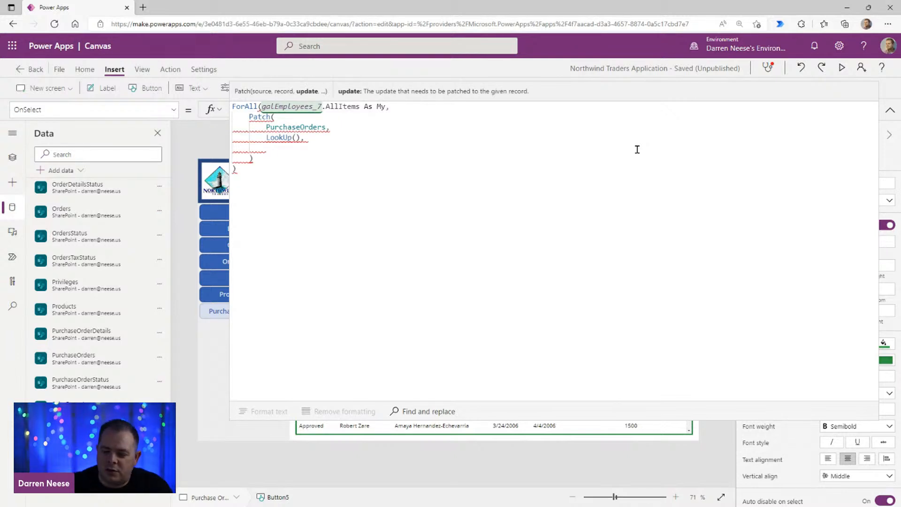
text({)
key(Return)
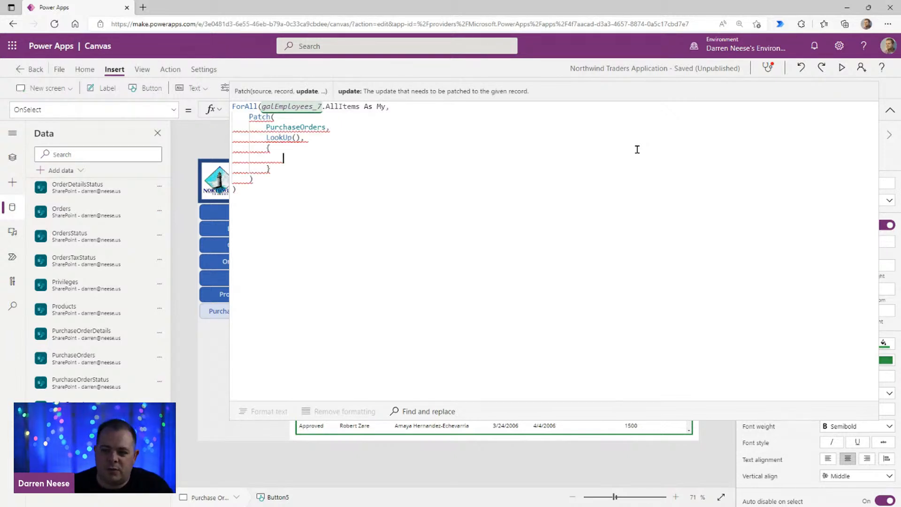
Step: Reuse PurchaseOrders as the LookUp source and lay the LookUp out with its source and closing parenthesis on separate lines
double_click(295, 127)
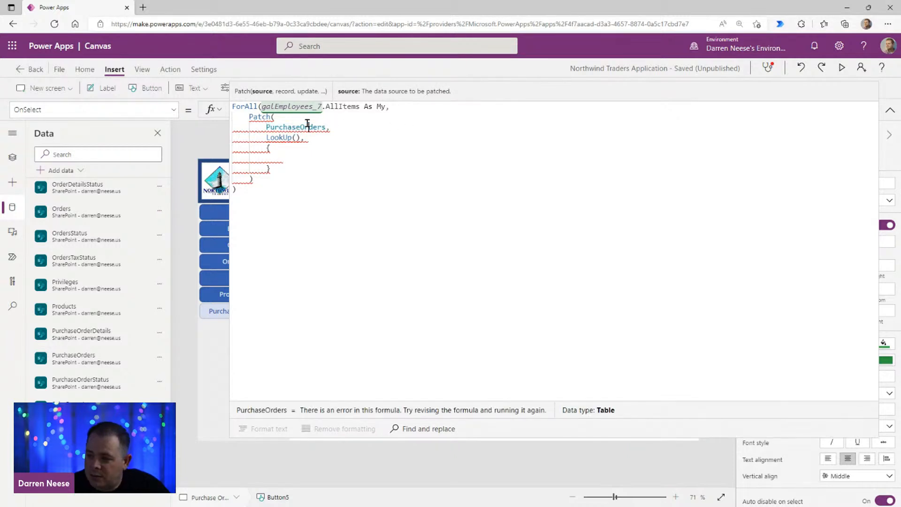
key(ctrl+c)
click(295, 137)
key(ctrl+v)
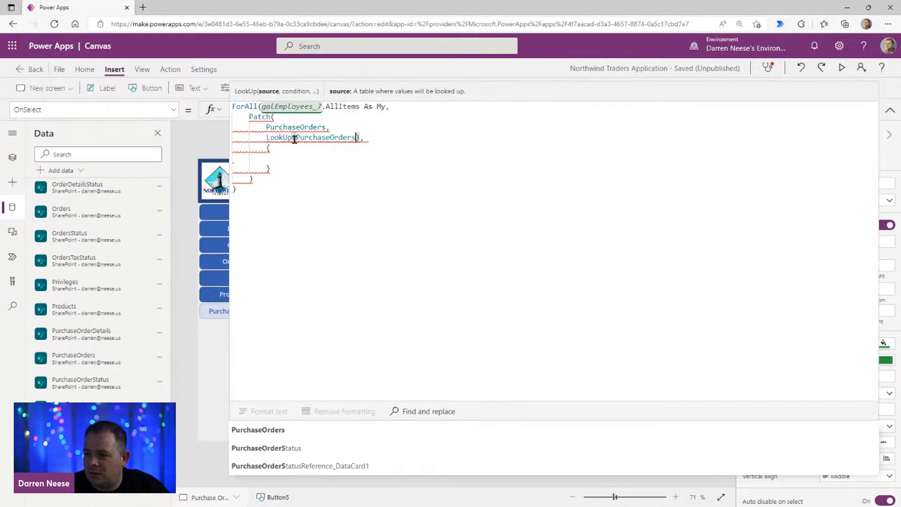
click(295, 138)
key(shift+Return)
key(Left)
key(Left)
key(shift+Return)
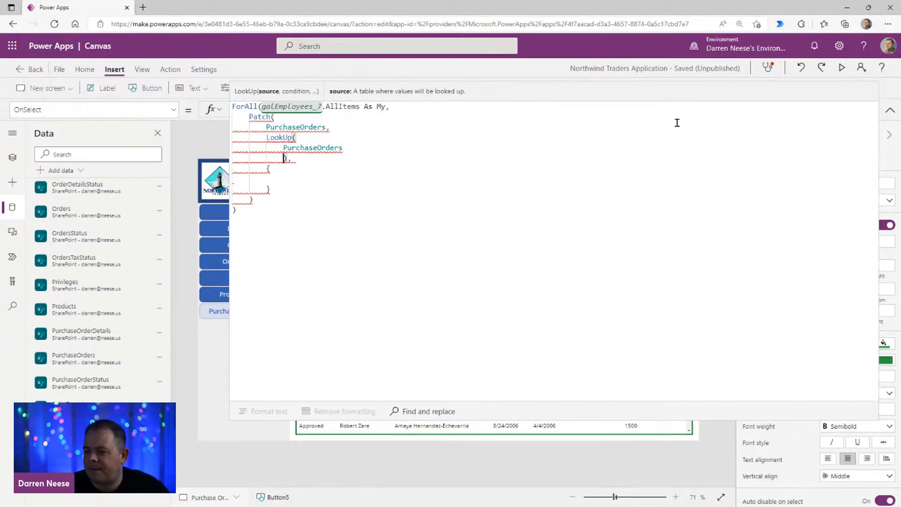
Step: Open an indented blank line for the LookUp's condition and add a comma after its PurchaseOrders source
key(shift+Return)
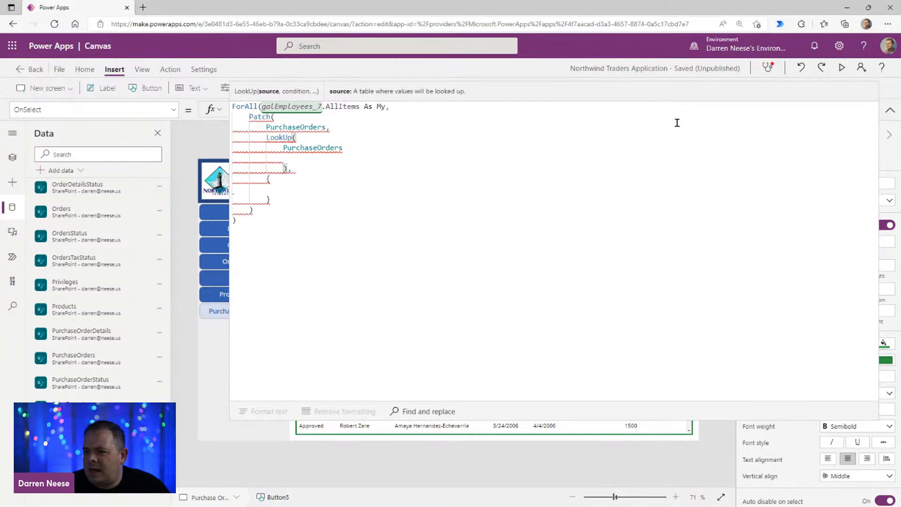
key(BackSpace)
key(Up)
key(Tab)
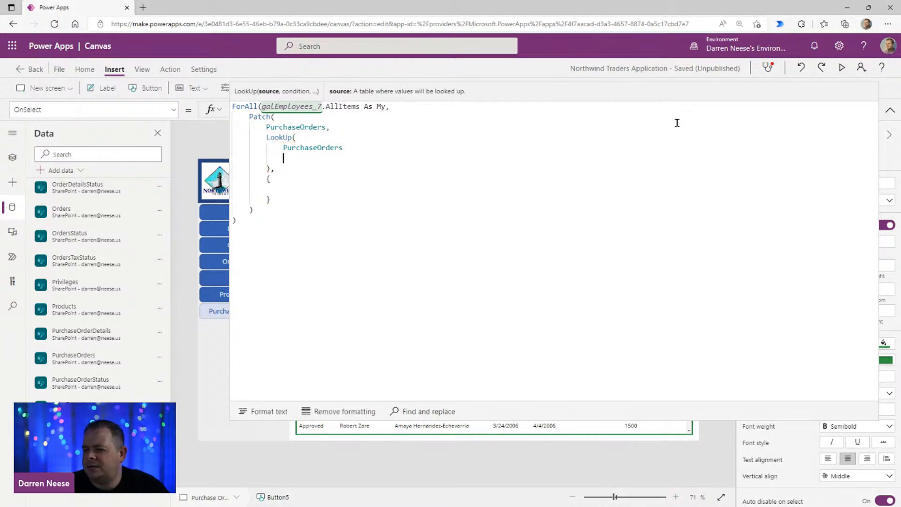
key(Up)
key(End)
text(,)
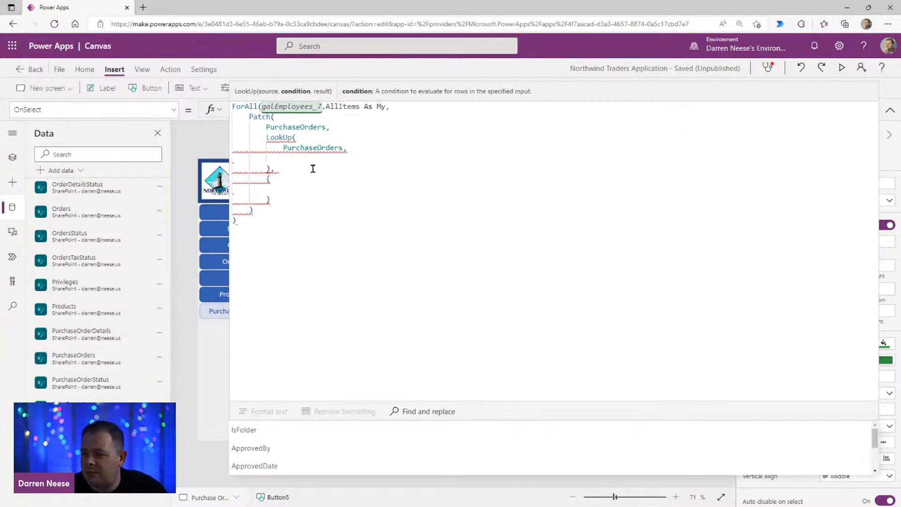
Step: Enter ID = My.ID, indented under PurchaseOrders, as the LookUp's condition
click(375, 160)
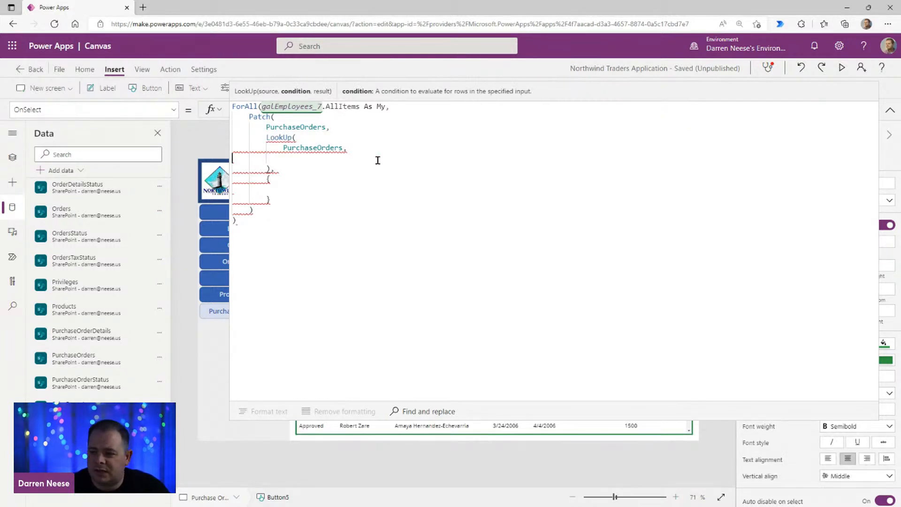
key(Tab)
key(Tab)
key(Tab)
key(Tab)
key(BackSpace)
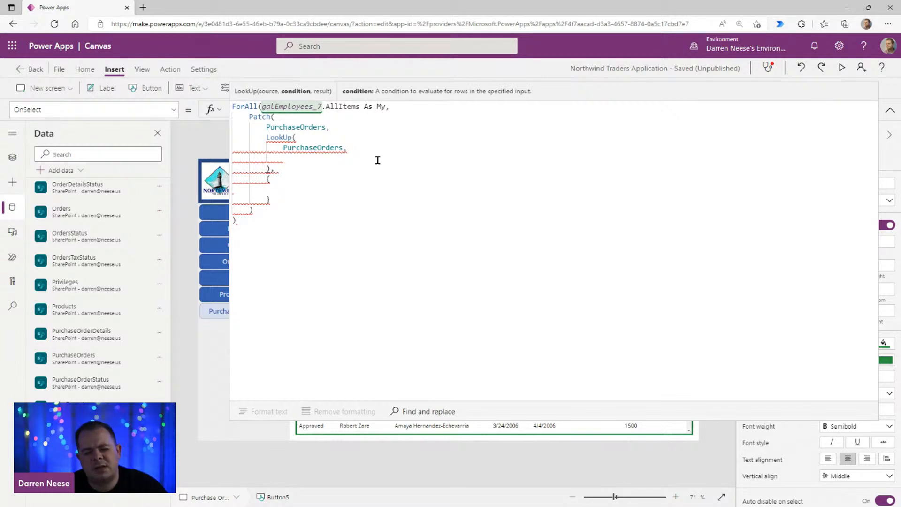
text(ID =)
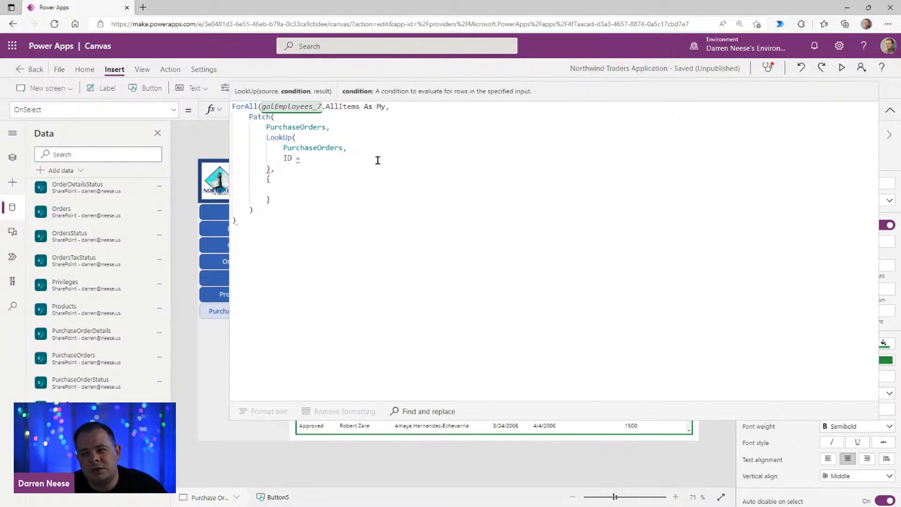
text( My.ID)
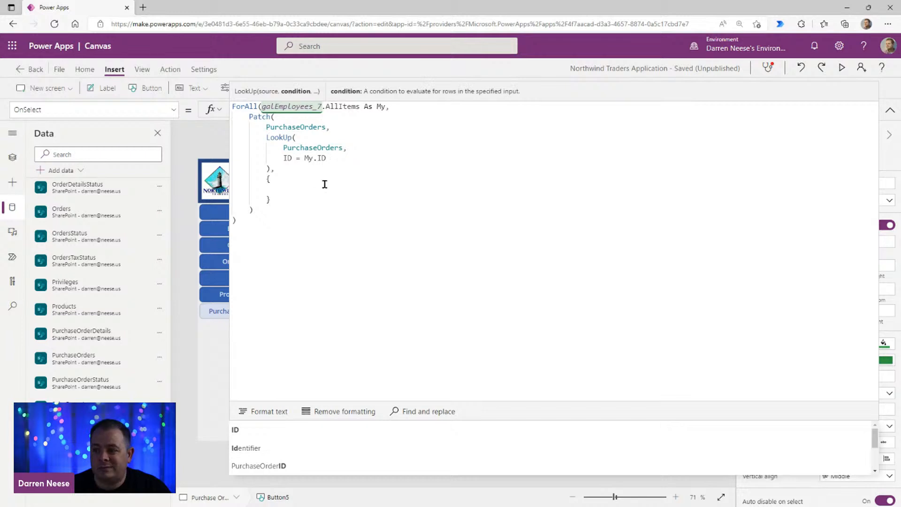
Step: Start a Total field in the Patch update record with a value taken from the My alias
click(376, 189)
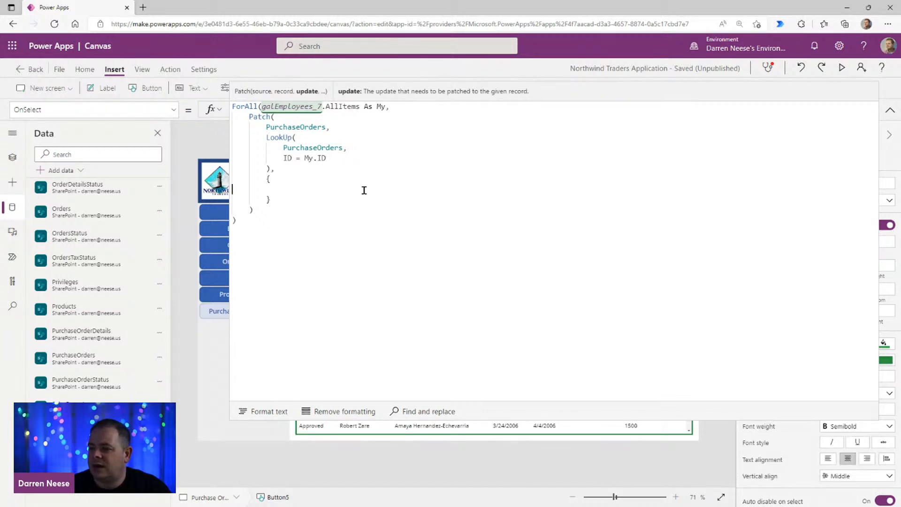
text(Total:)
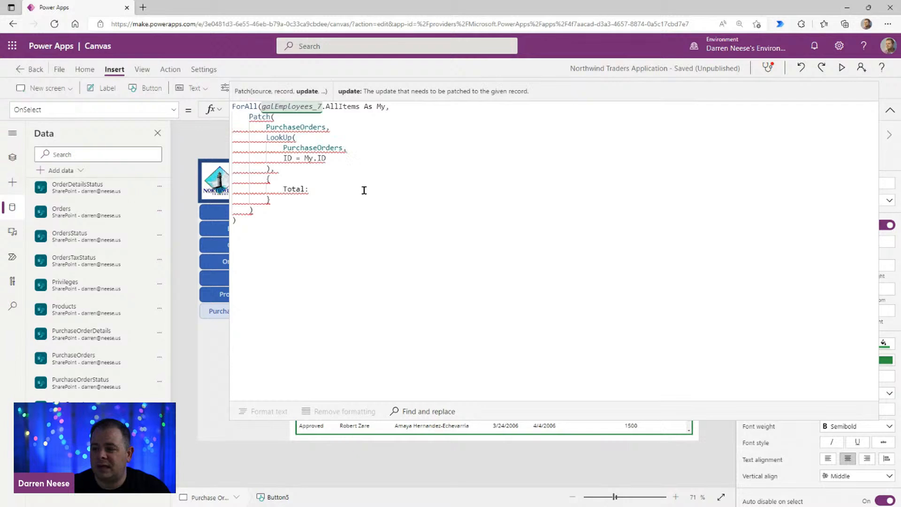
text( M)
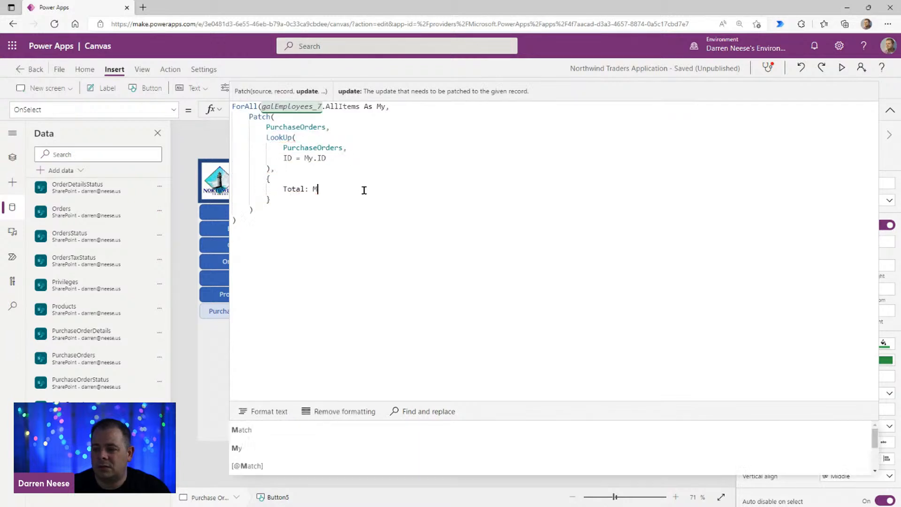
text(y.)
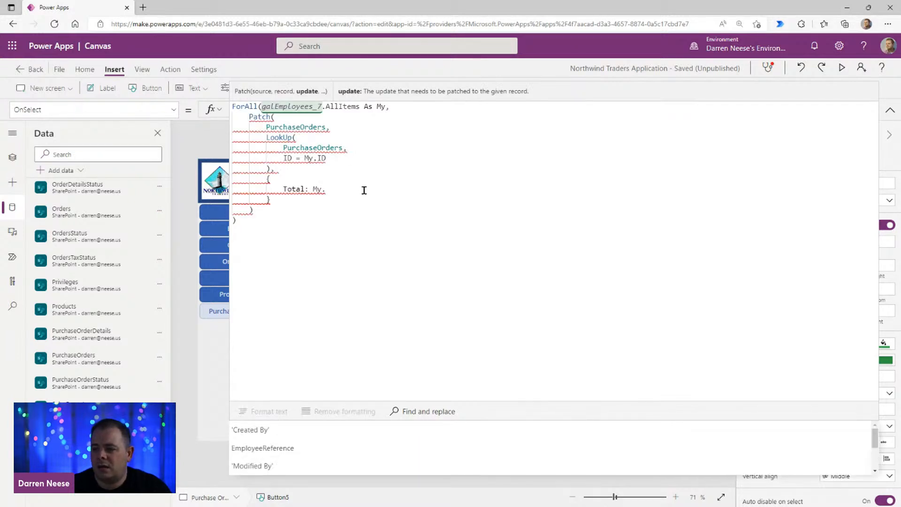
Step: Check the name of the gallery's summed cost label and complete the Total value as My.Label6_15.Text
click(888, 109)
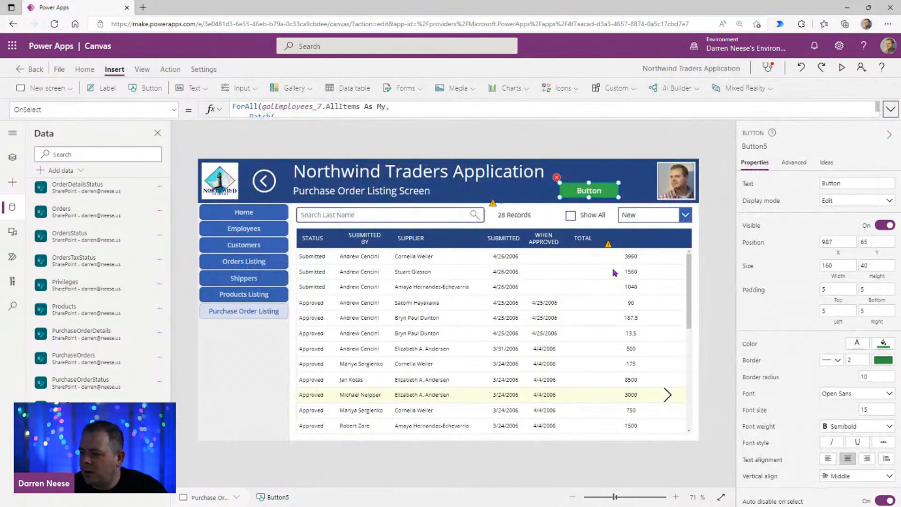
click(630, 256)
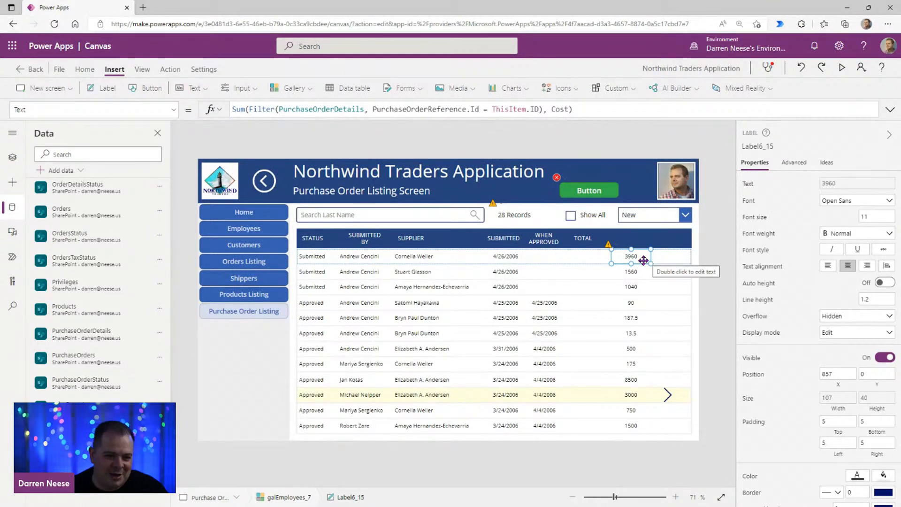
click(755, 146)
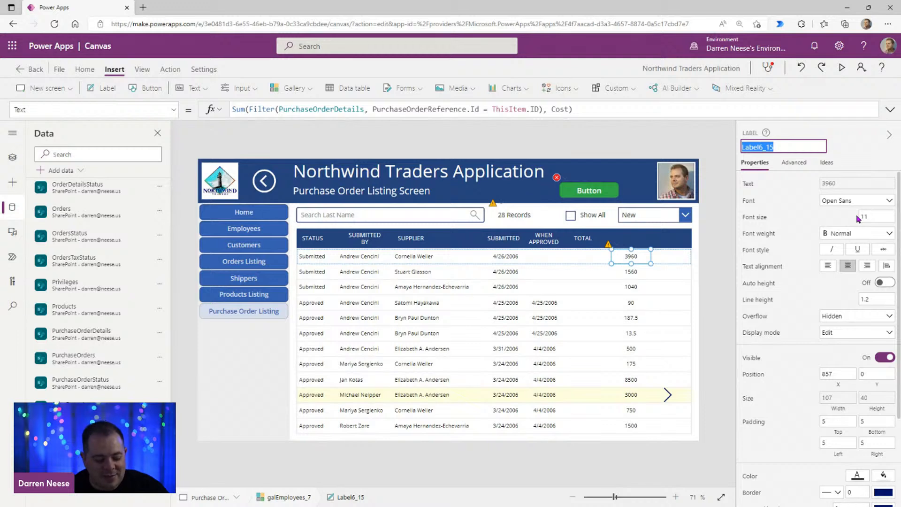
click(603, 191)
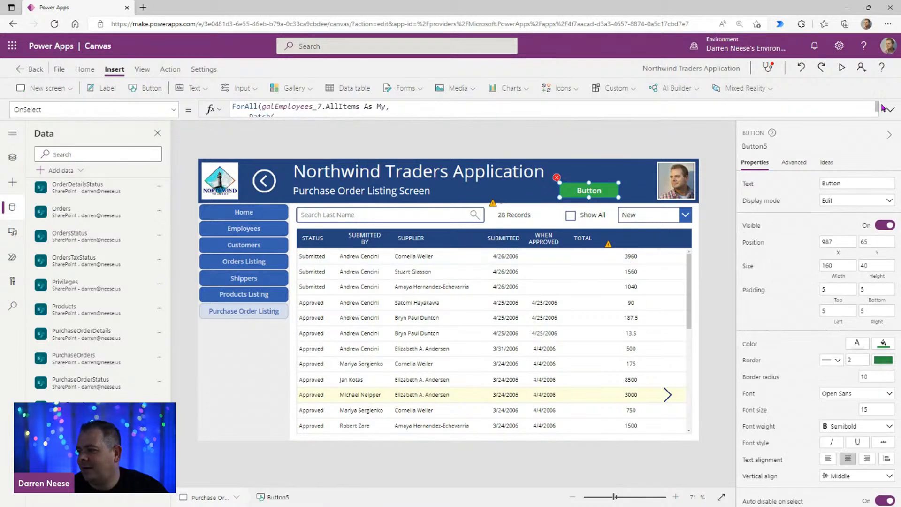
click(891, 109)
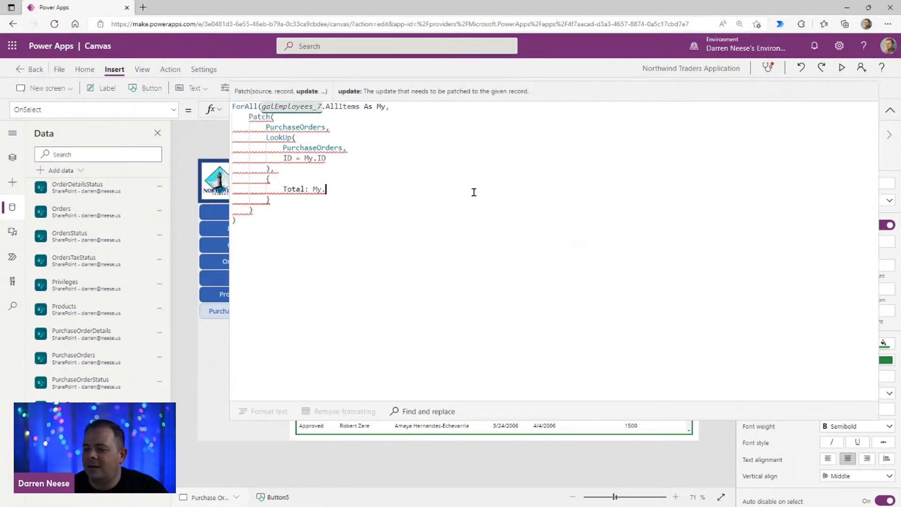
text(Label6_15)
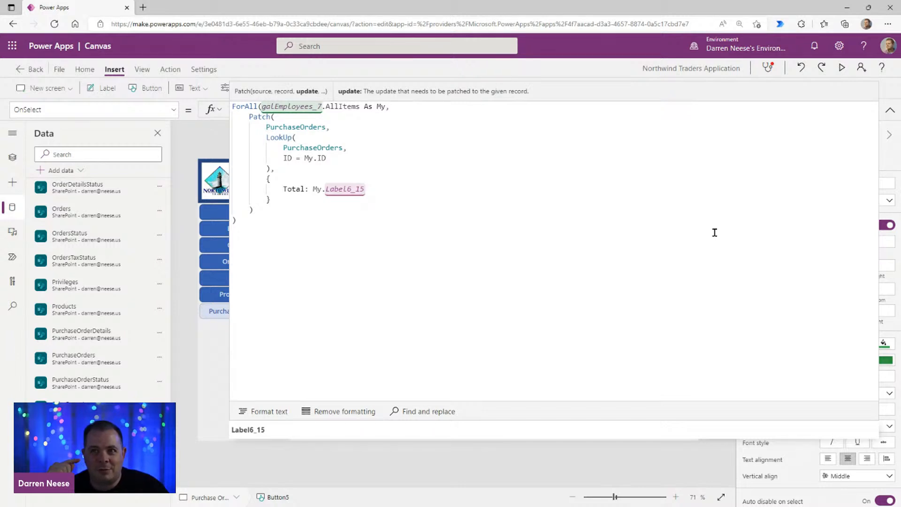
text(.Text)
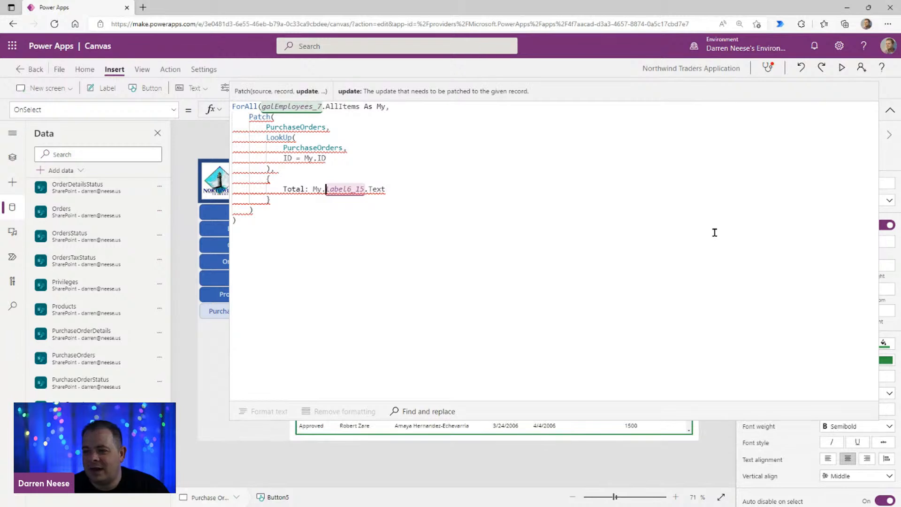
Step: Wrap My.Label6_15.Text in a Value function so the Total is patched as a number
key(Left)
key(Left)
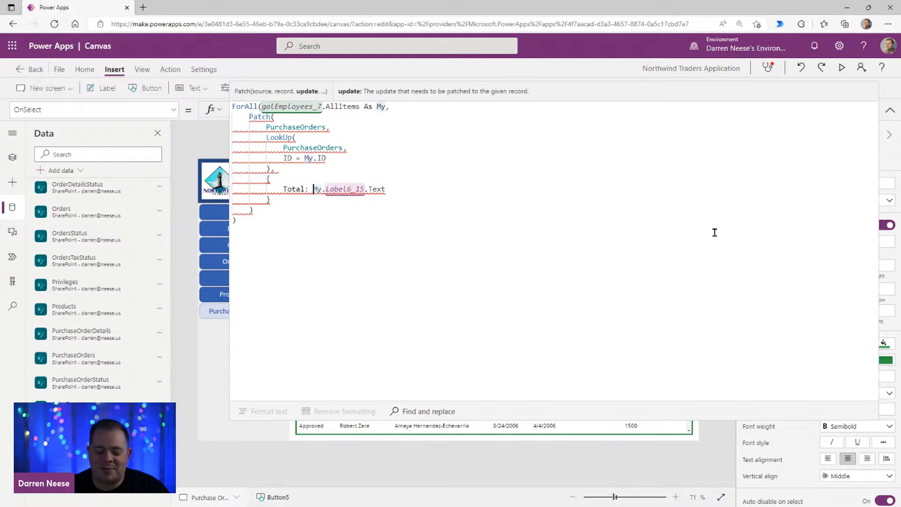
text(Value()
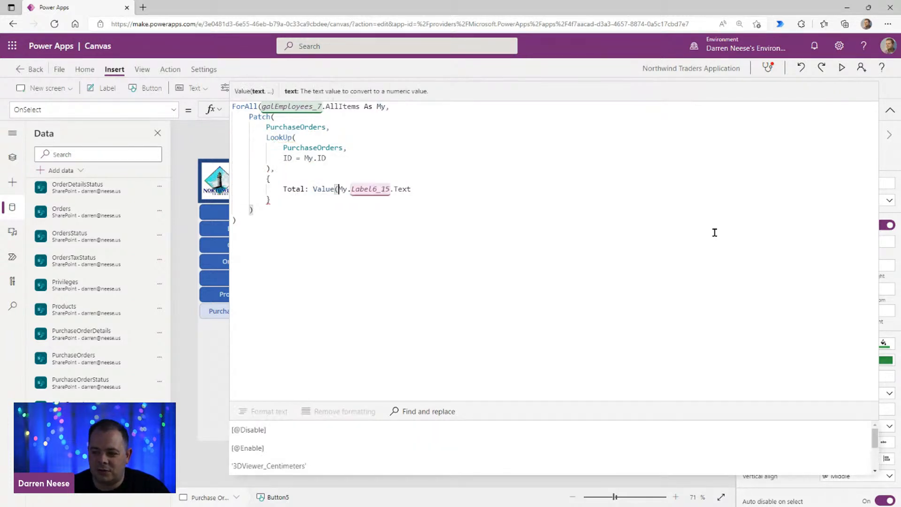
key(End)
text())
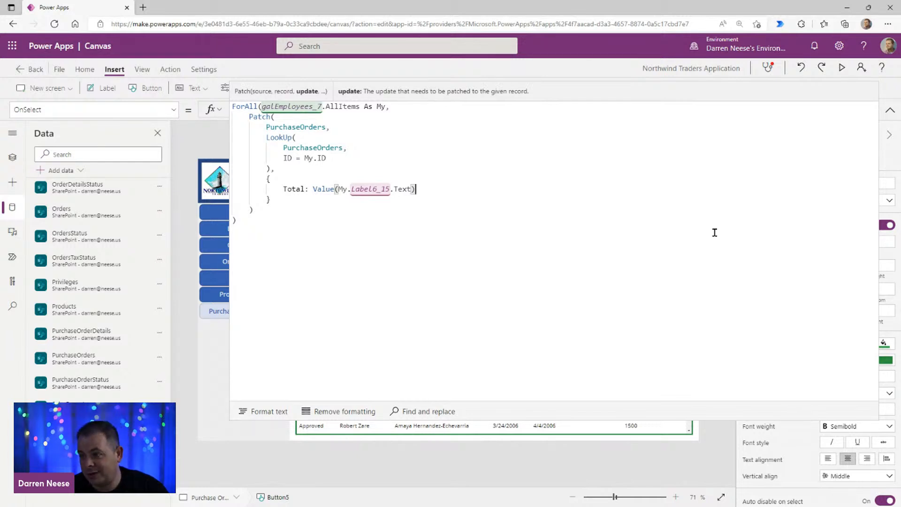
Step: Move the ForAll source galEmployees_7.AllItems As My onto its own line below the opening parenthesis
key(Up)
key(ctrl+Home)
key(ctrl+Right)
key(Right)
key(Return)
key(Down)
key(Down)
key(Down)
key(Down)
key(Down)
click(583, 323)
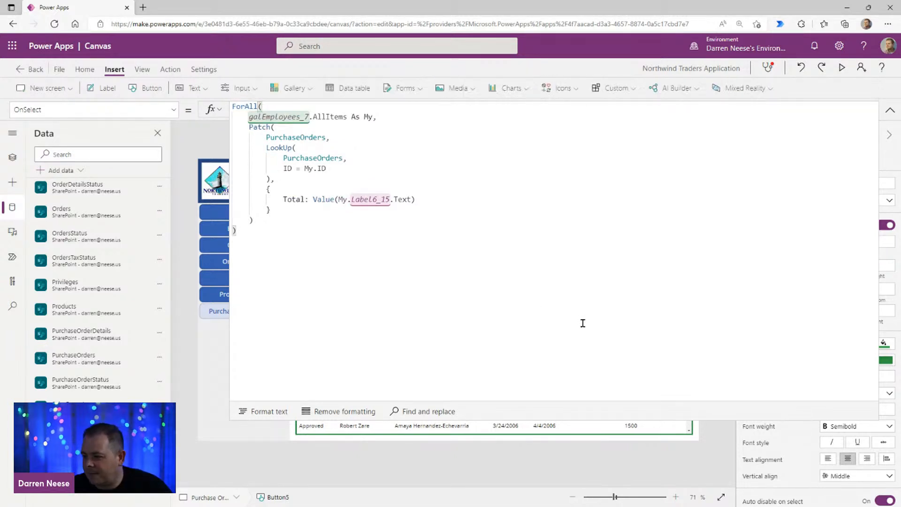
Step: Shorten the expanded formula editor, set the browser zoom to 125%, and collapse the editor
drag(594, 420, 594, 312)
key(ctrl+plus)
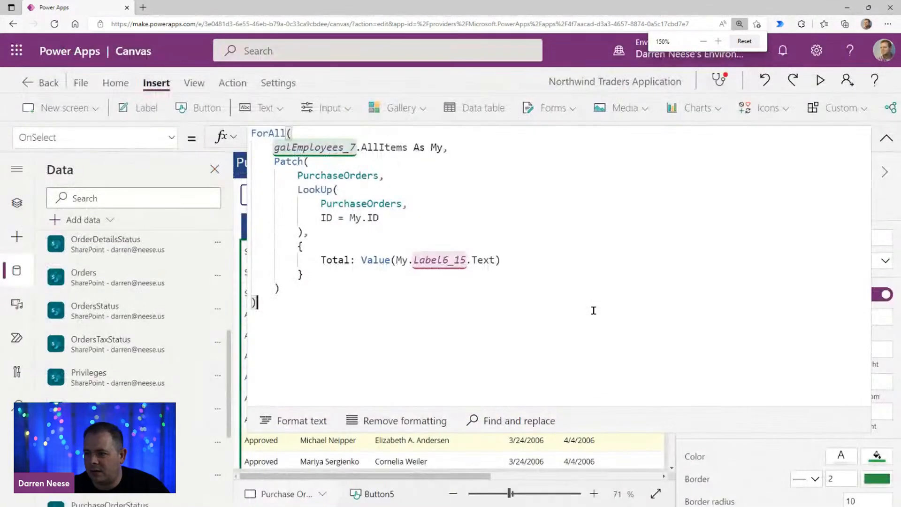
key(ctrl+plus)
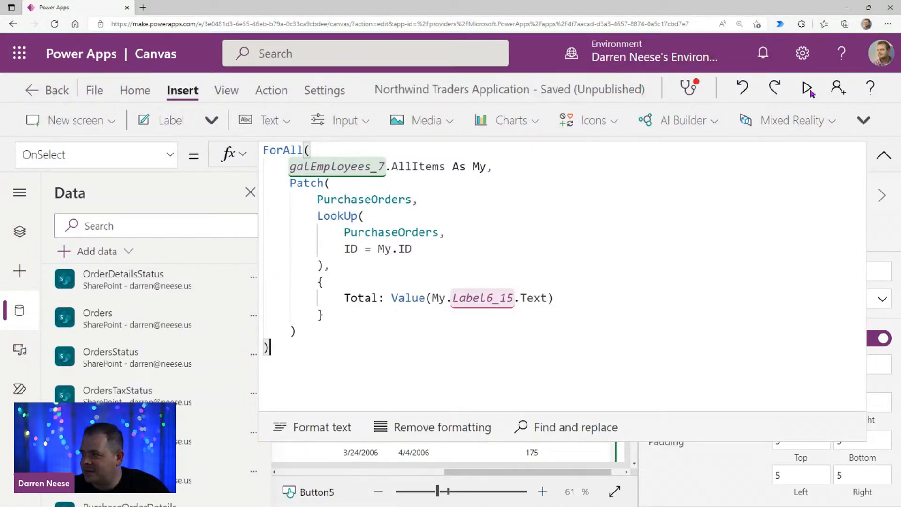
click(887, 24)
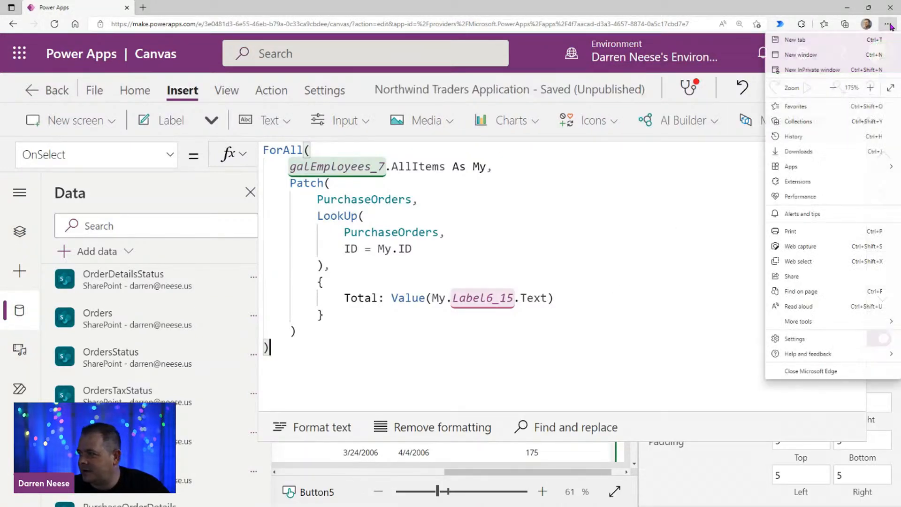
click(833, 89)
click(833, 90)
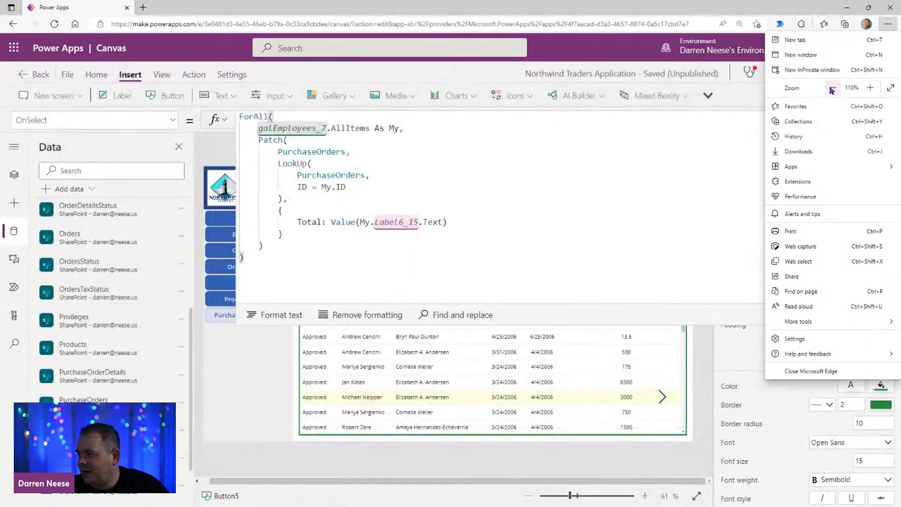
click(832, 89)
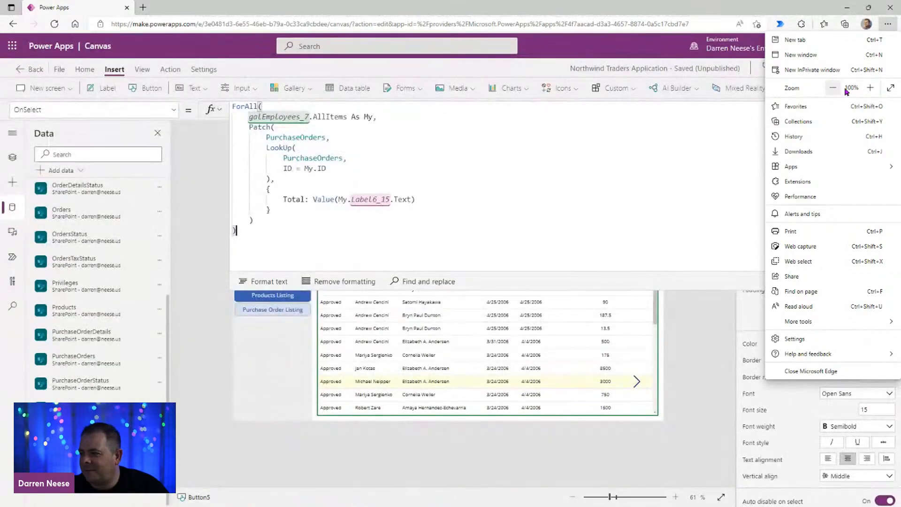
click(871, 89)
click(871, 90)
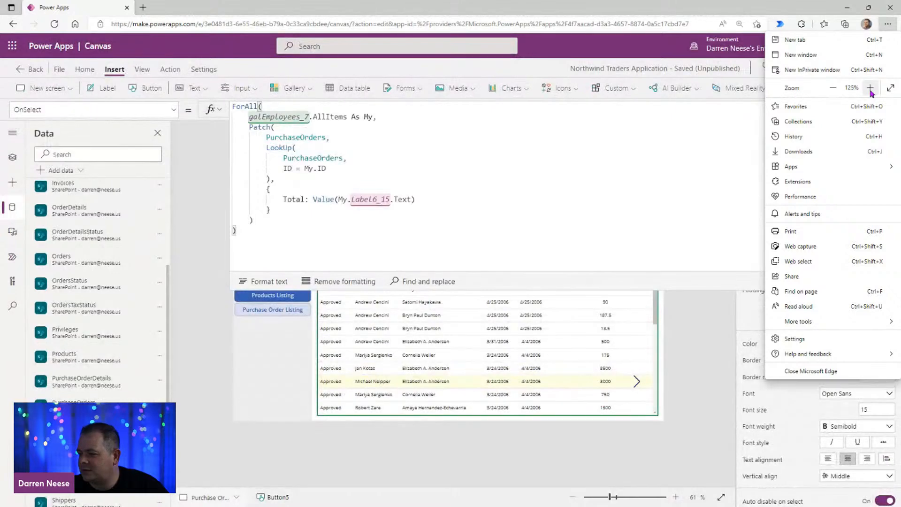
click(700, 392)
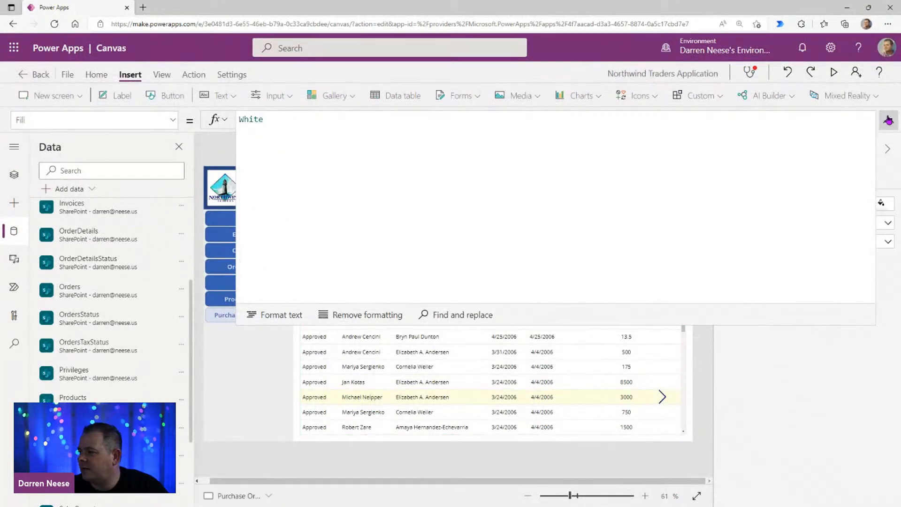
click(889, 120)
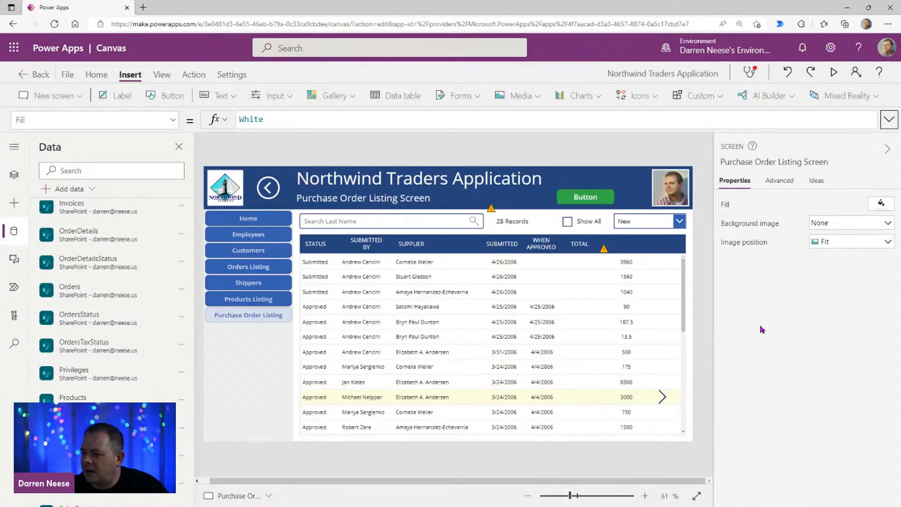
Step: Review the green button's OnSelect formula and the name of the gallery label it references
click(610, 199)
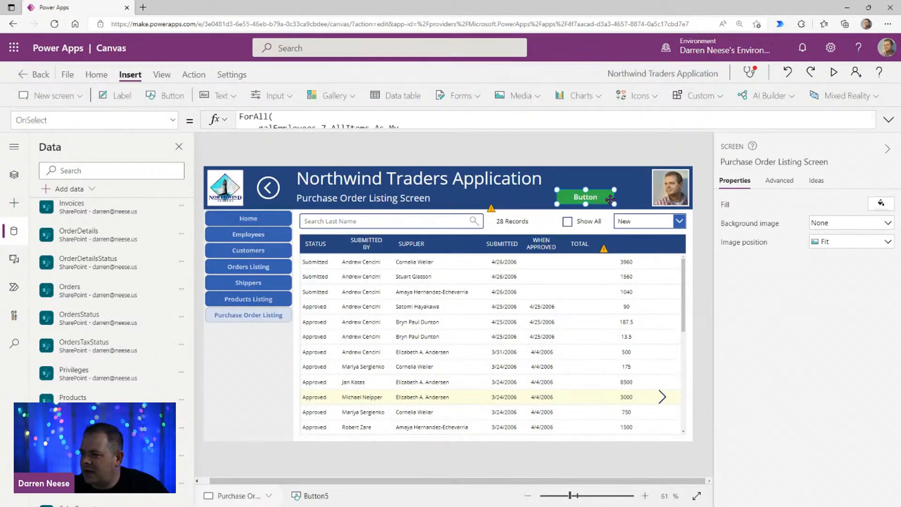
click(888, 120)
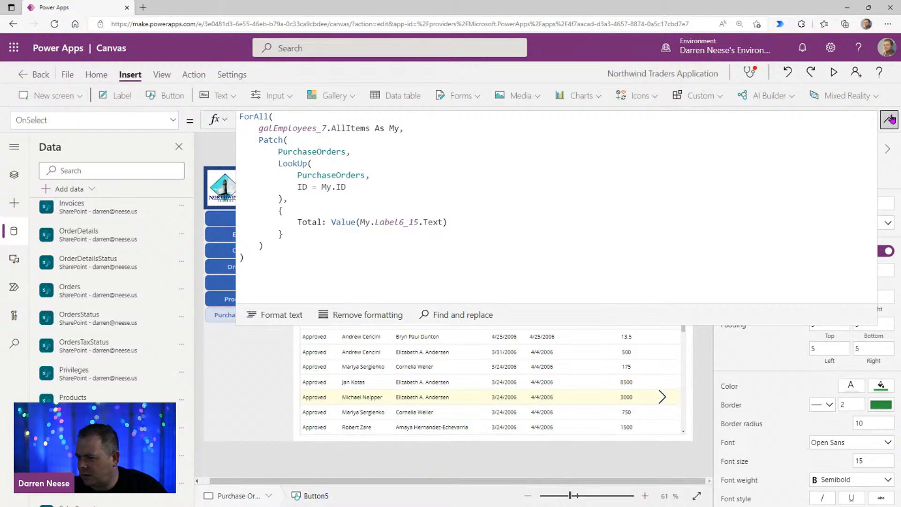
click(889, 119)
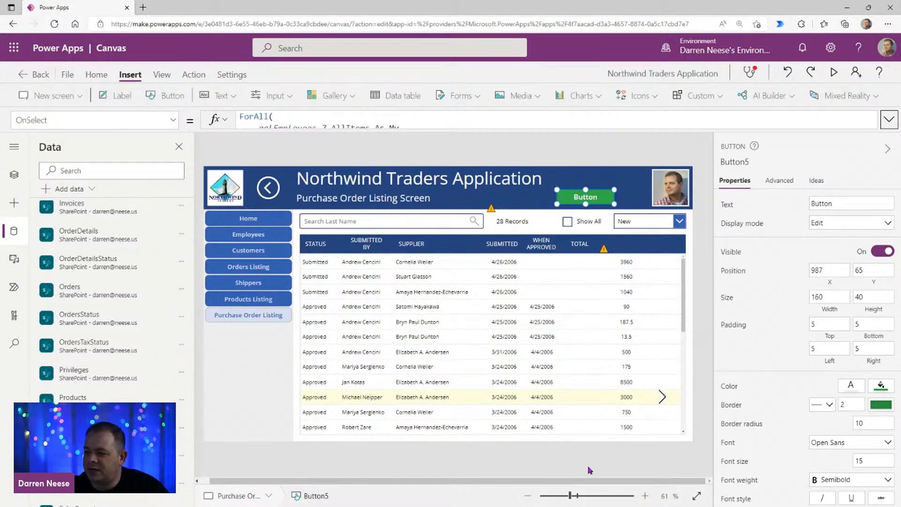
click(631, 265)
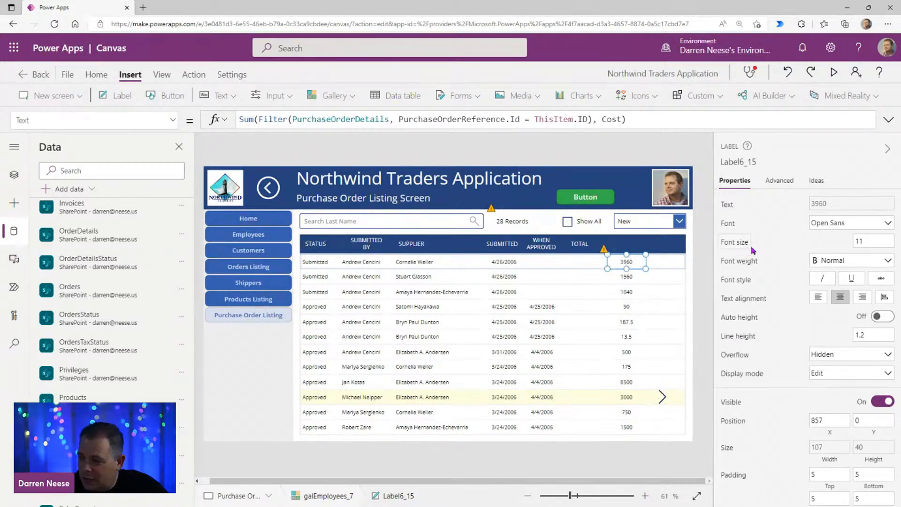
Step: Preview the app and run the green button to patch the totals, compare the TOTAL column with the summed costs, and leave the preview
click(834, 72)
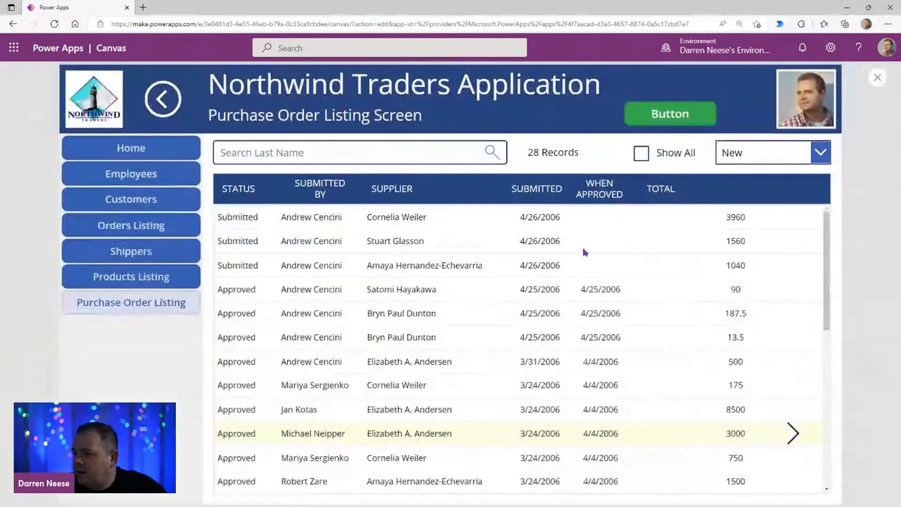
click(680, 118)
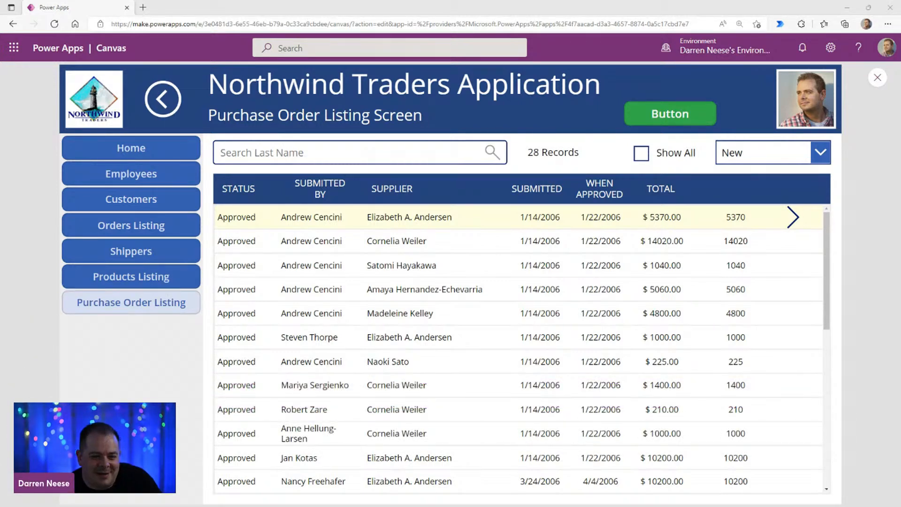
scroll(712, 408, down, 5)
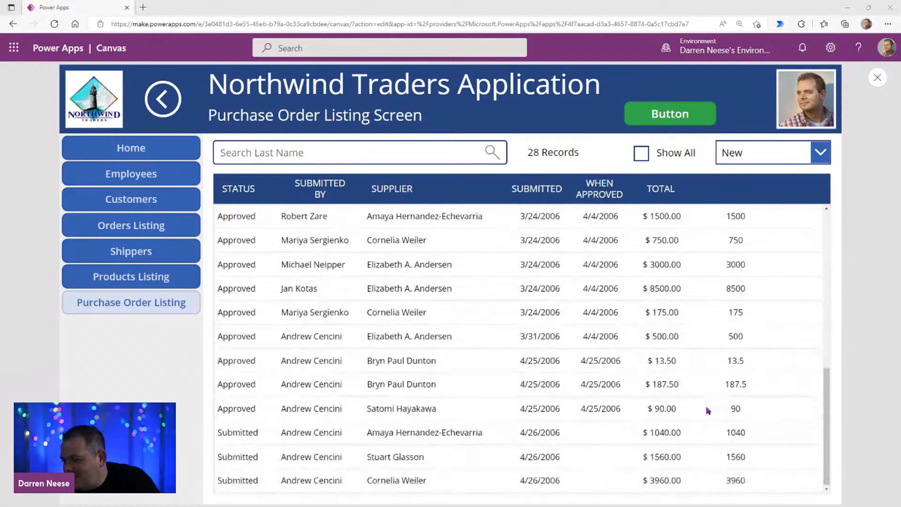
click(670, 119)
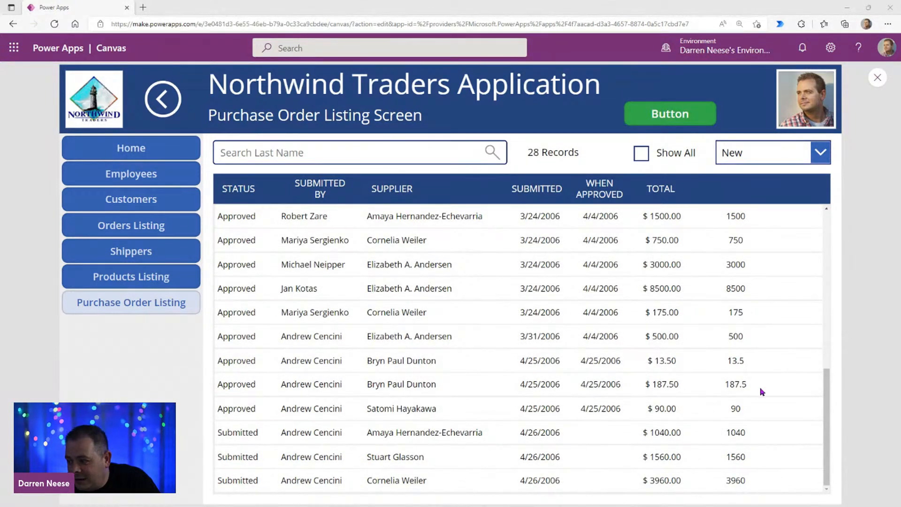
click(877, 78)
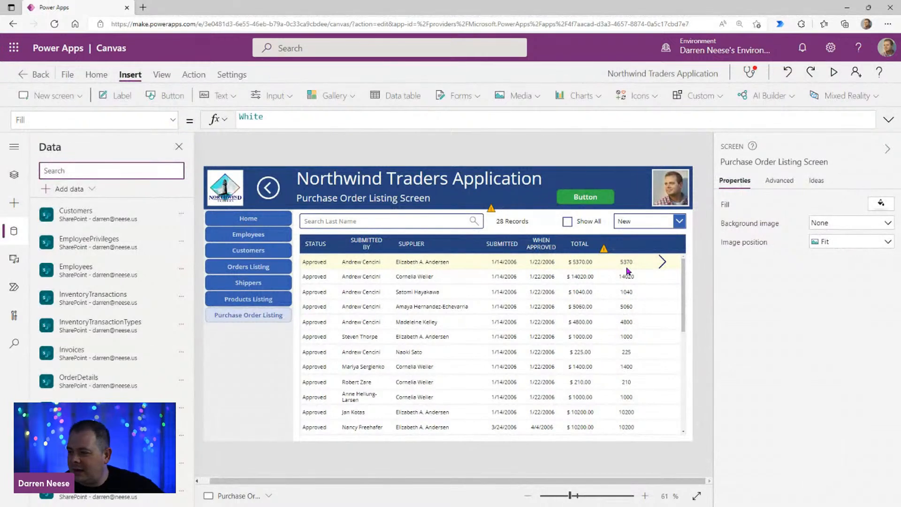
Step: Auto-format the summed Cost label's Sum and Filter formula onto separate indented lines and collapse the formula editor
click(627, 262)
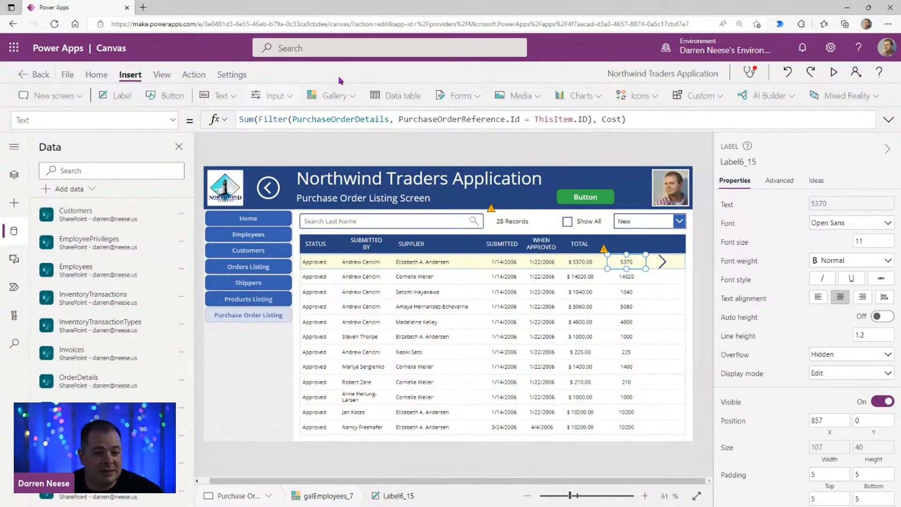
click(888, 119)
click(572, 178)
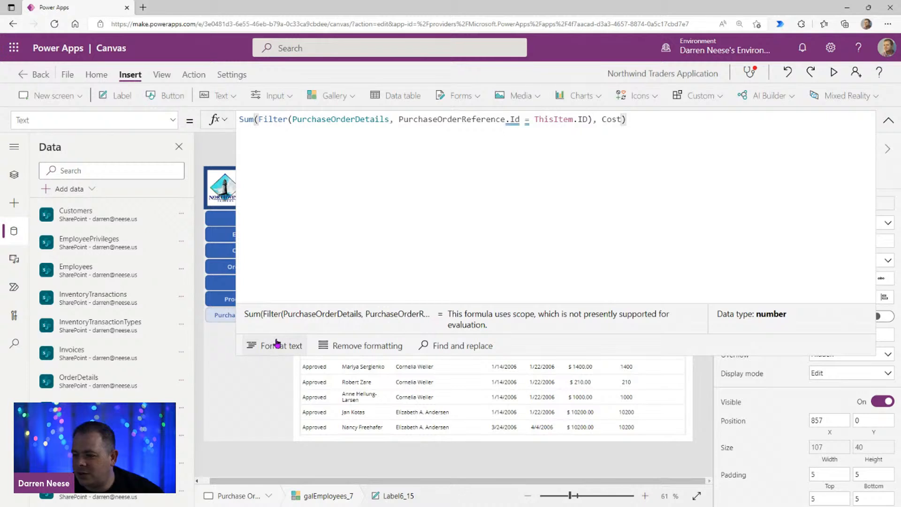
click(276, 345)
click(548, 221)
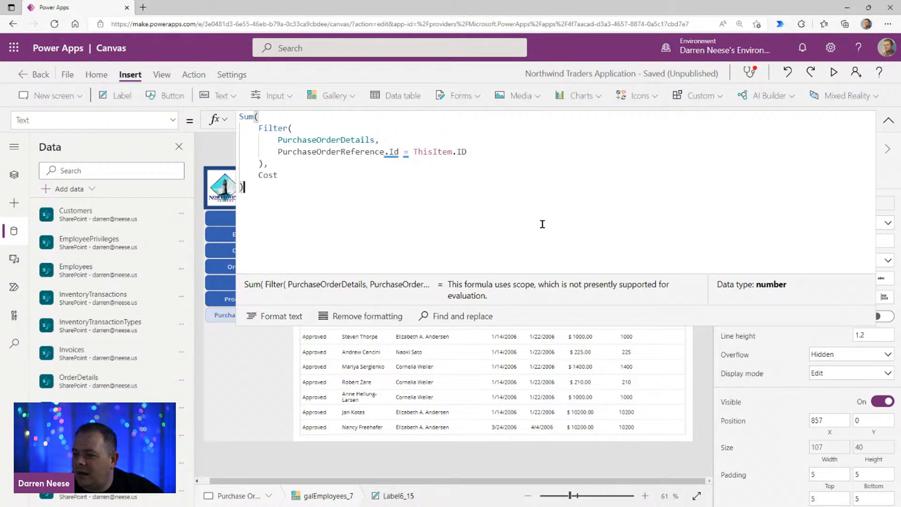
click(888, 120)
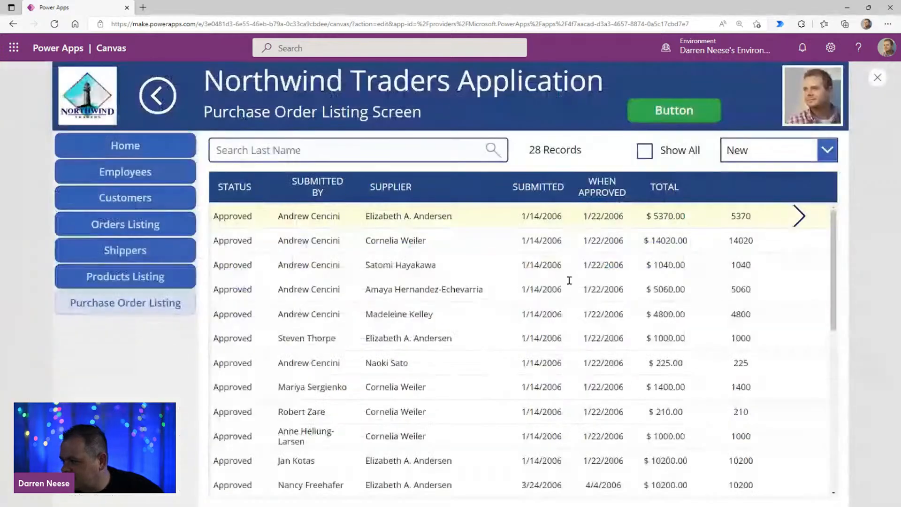
Step: Preview the screen and compare the patched totals with the summed costs down the whole gallery
click(834, 72)
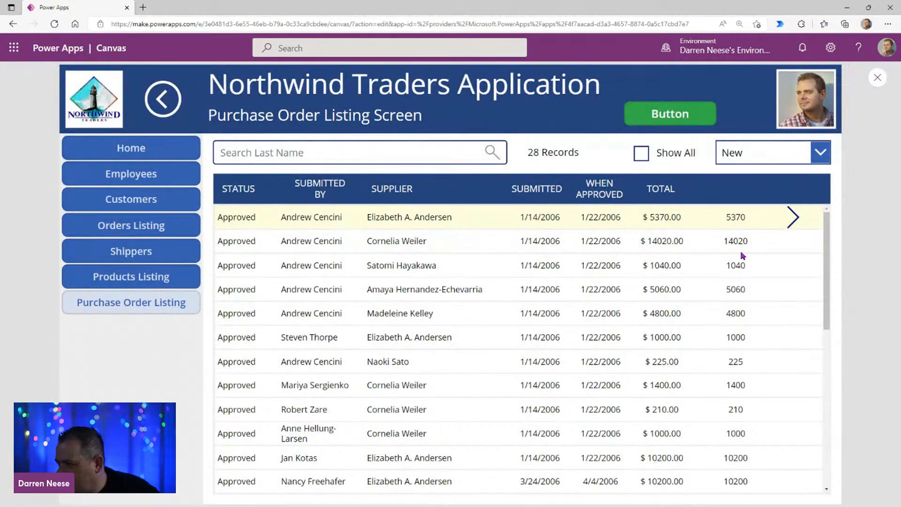
scroll(725, 394, down, 8)
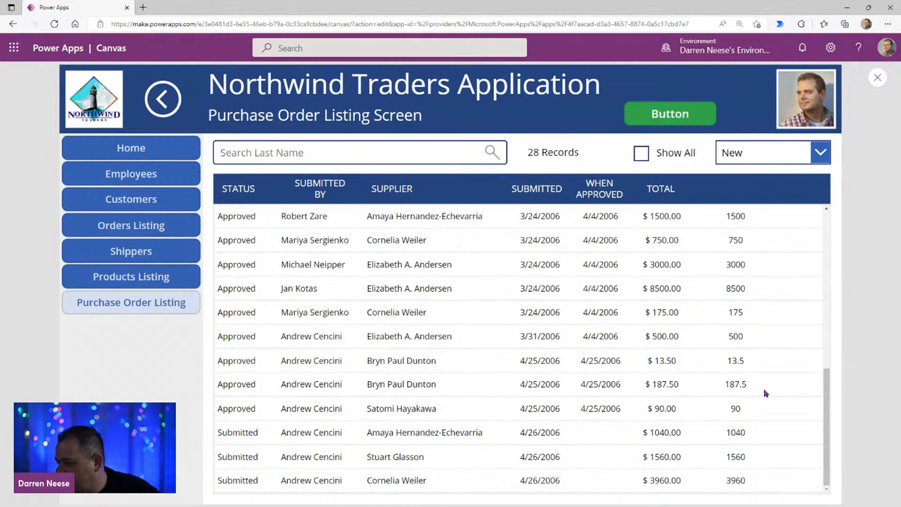
click(878, 77)
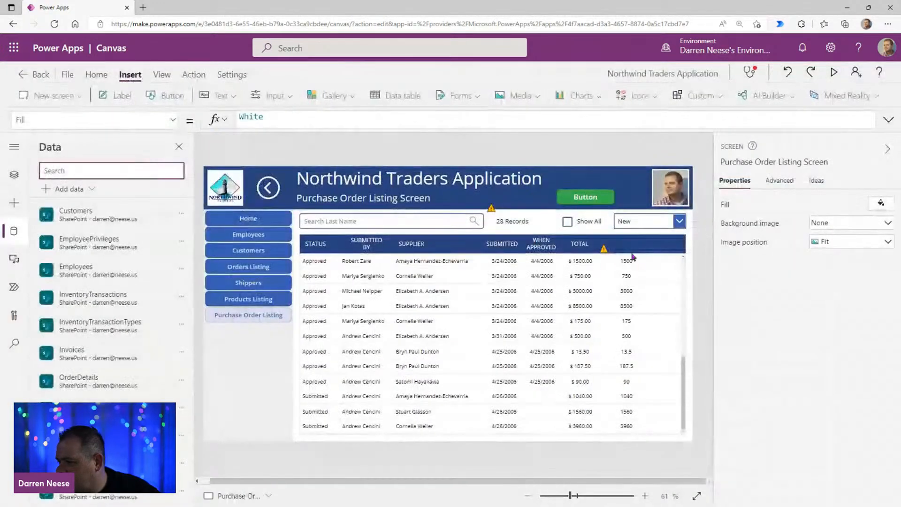
Step: Delete the helper label with the summed Cost from the gallery and the green patch button from the header
click(627, 259)
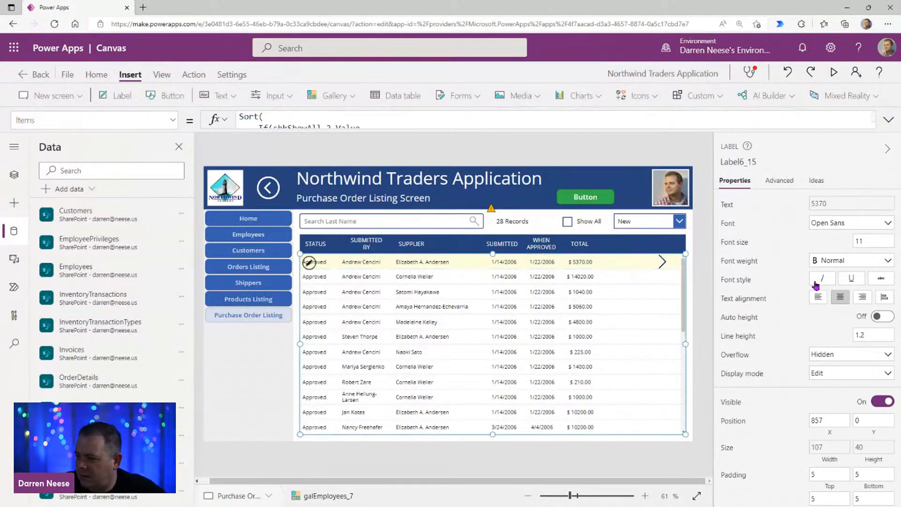
click(586, 202)
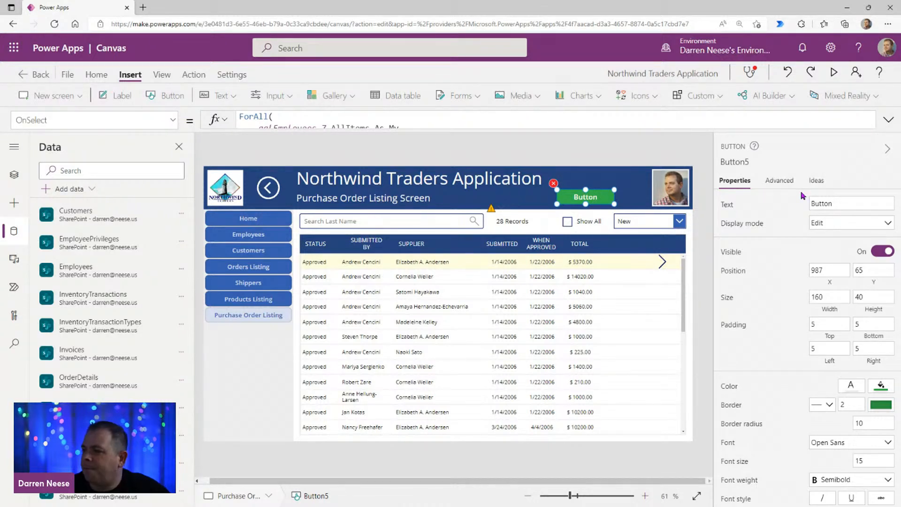
key(Delete)
Step: Change the gallery's Total label format to "$ #,##0.00" and align its text to the right
click(576, 261)
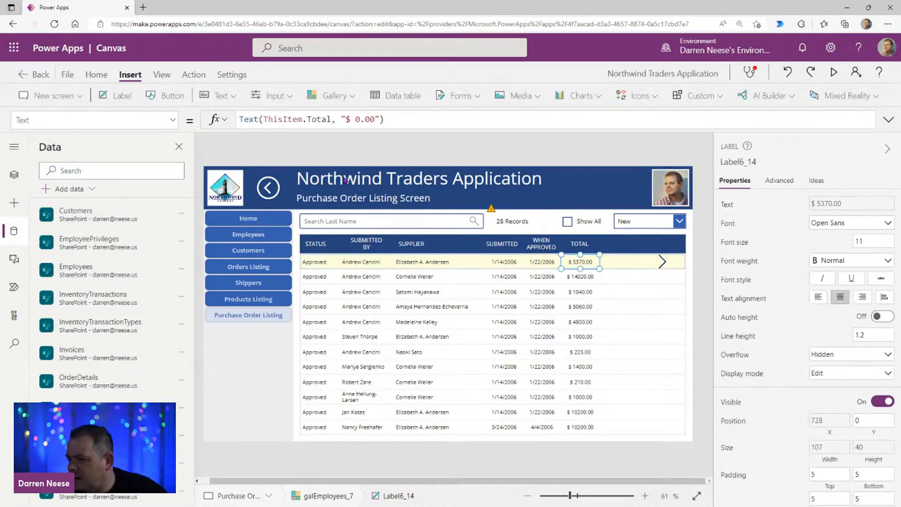
click(355, 120)
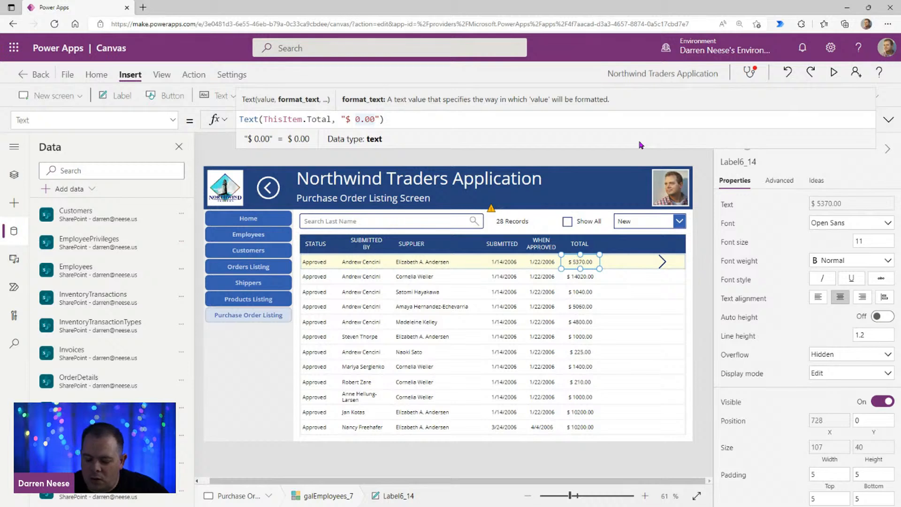
text(#,##)
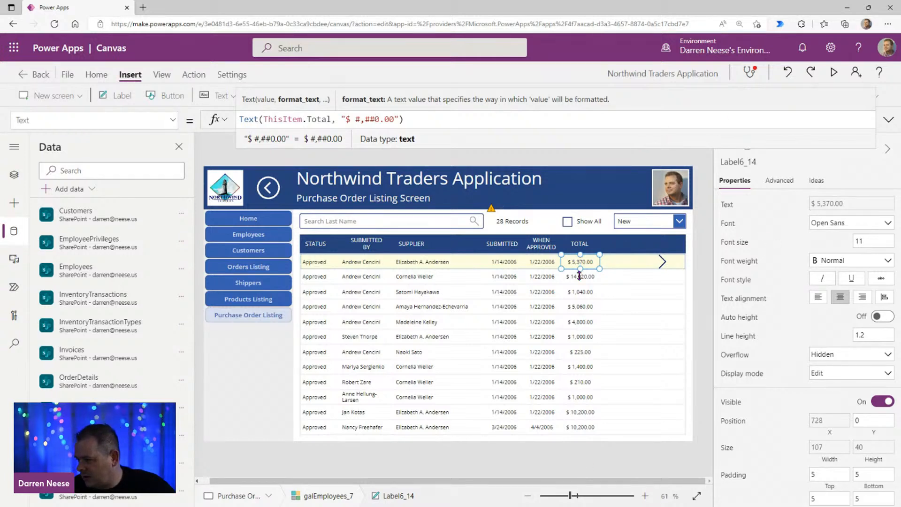
click(863, 301)
click(863, 300)
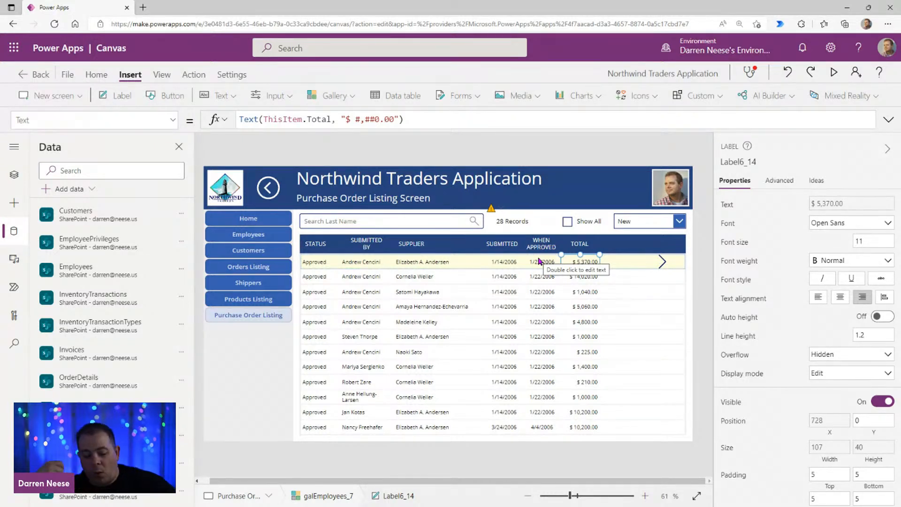
Step: Preview the screen and check the currency format and alignment of the totals from the first to the last purchase order
click(834, 72)
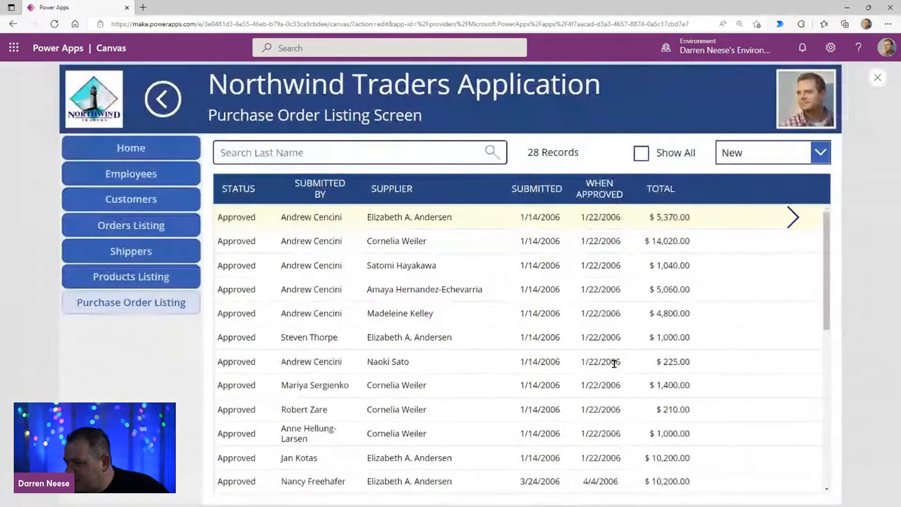
drag(678, 216, 652, 216)
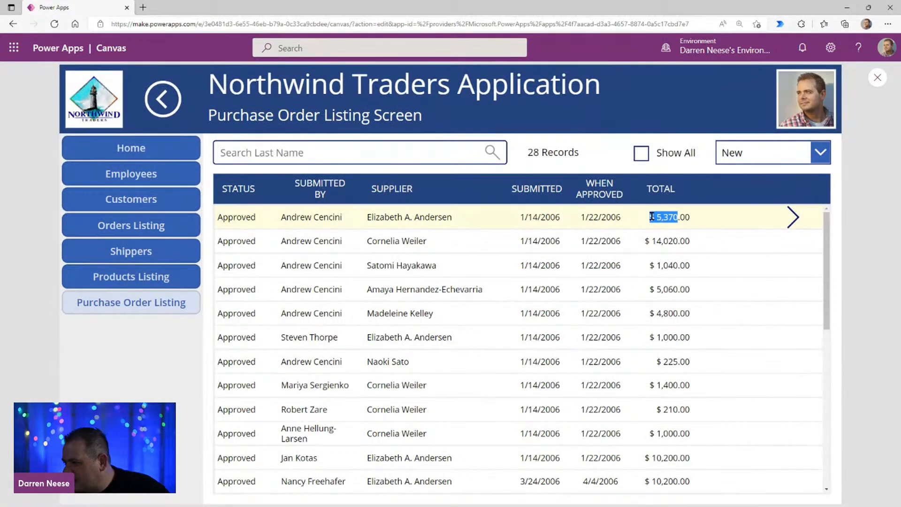
scroll(689, 439, down, 10)
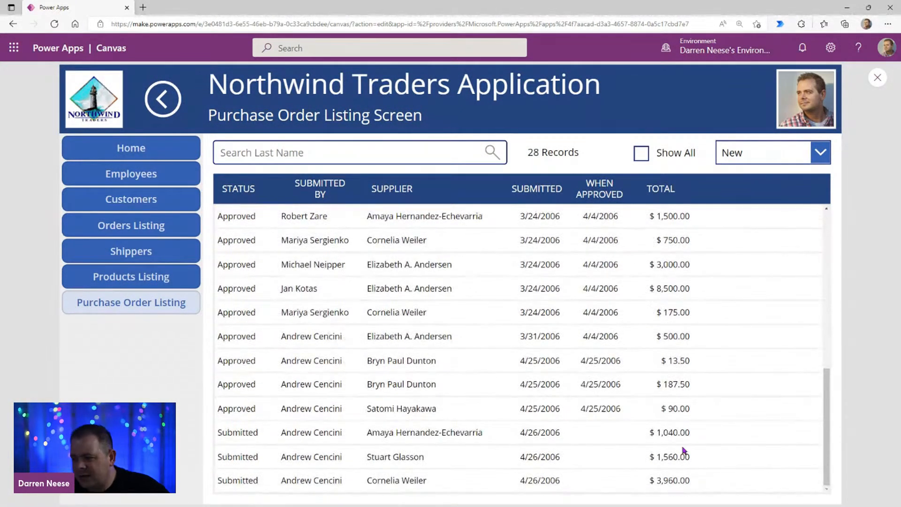
scroll(679, 465, up, 10)
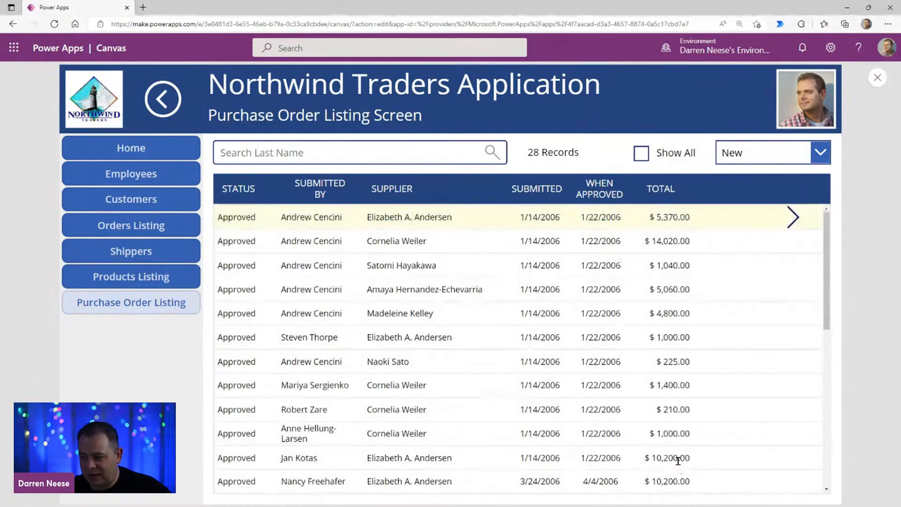
drag(676, 217, 649, 217)
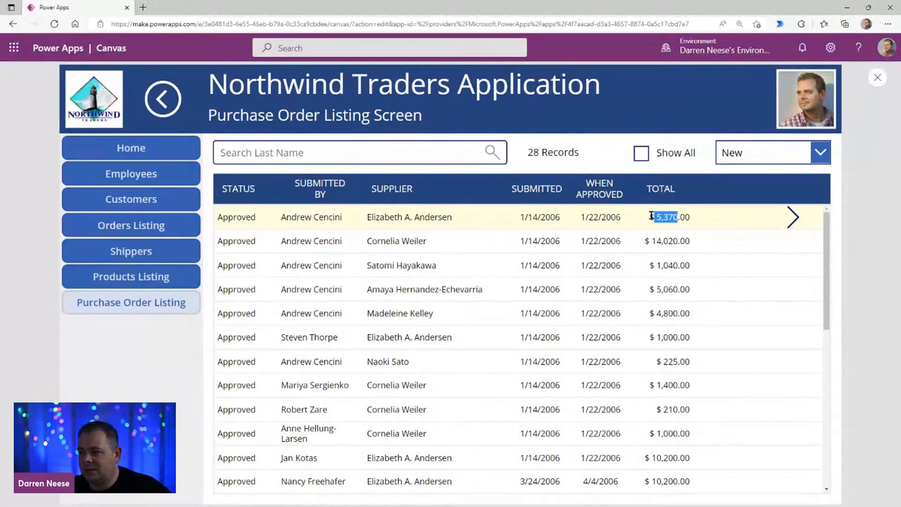
click(685, 243)
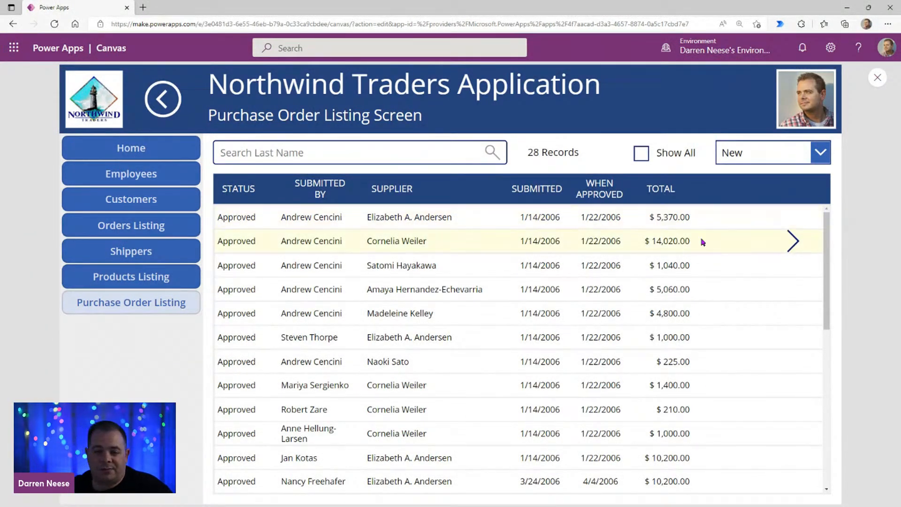
click(876, 80)
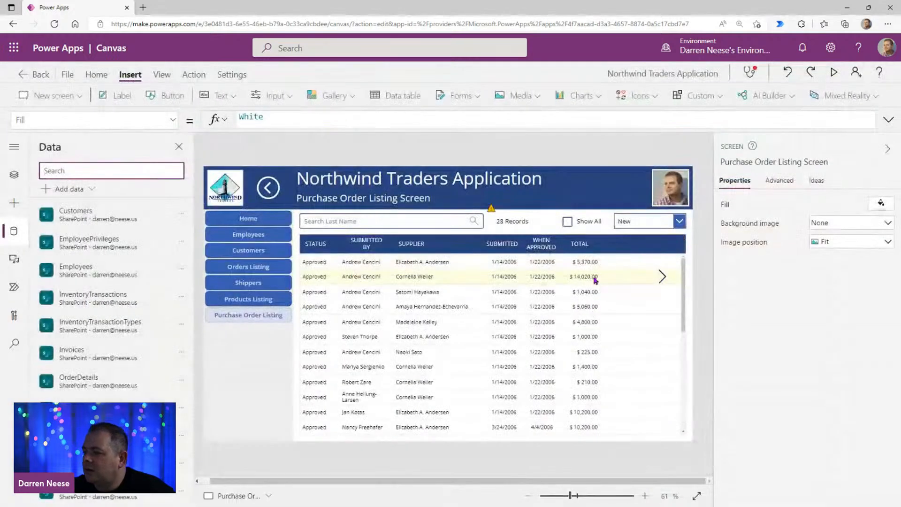
Step: Preview the screen again to compare totals above and below one thousand, and review the Total label's format formula
click(594, 279)
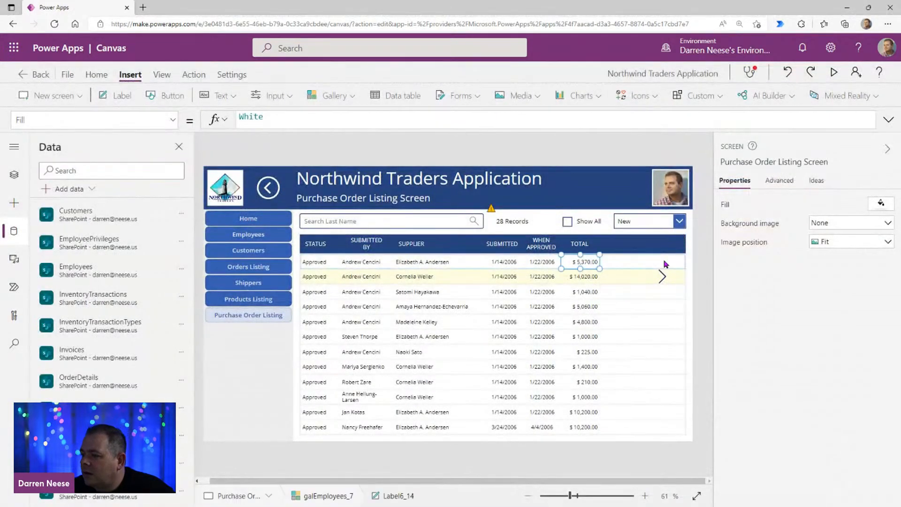
click(834, 72)
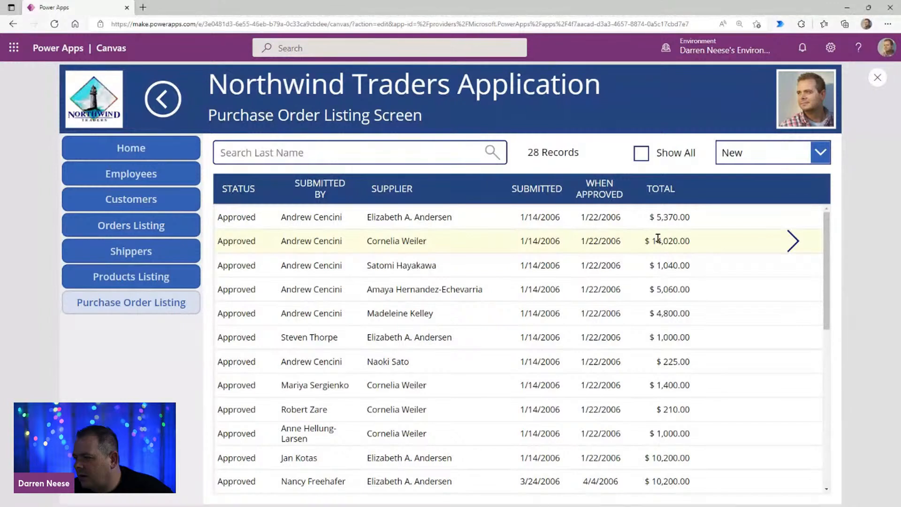
drag(651, 241, 662, 242)
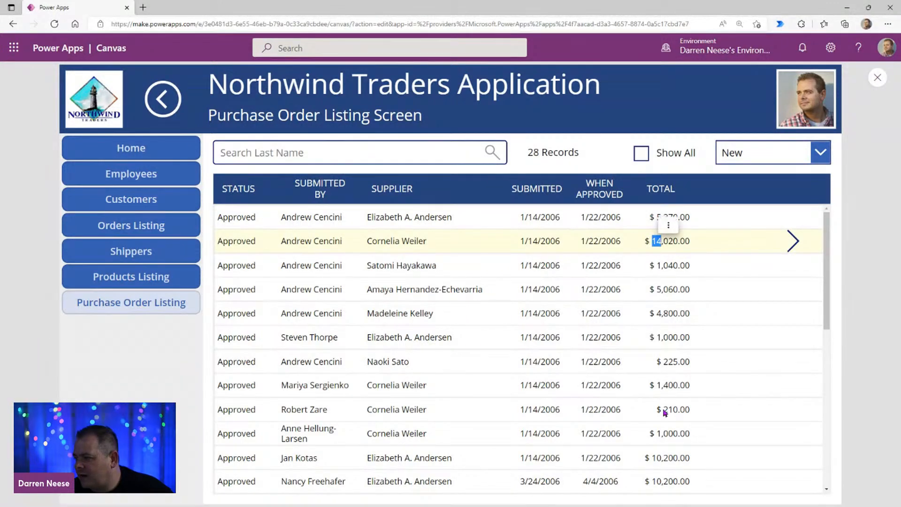
double_click(668, 361)
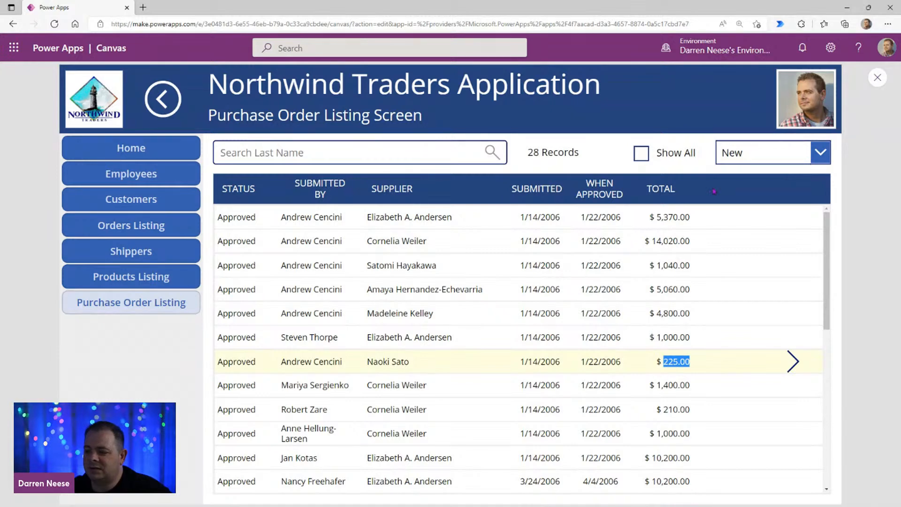
click(583, 219)
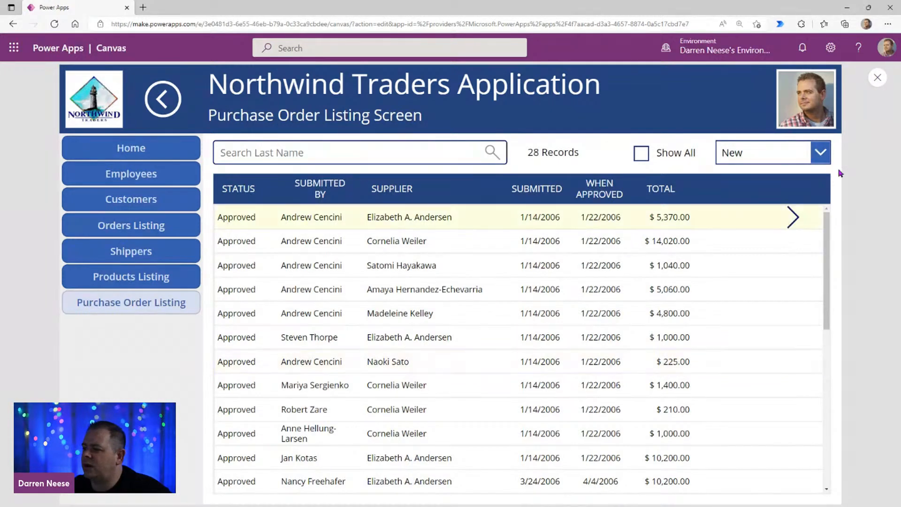
click(877, 77)
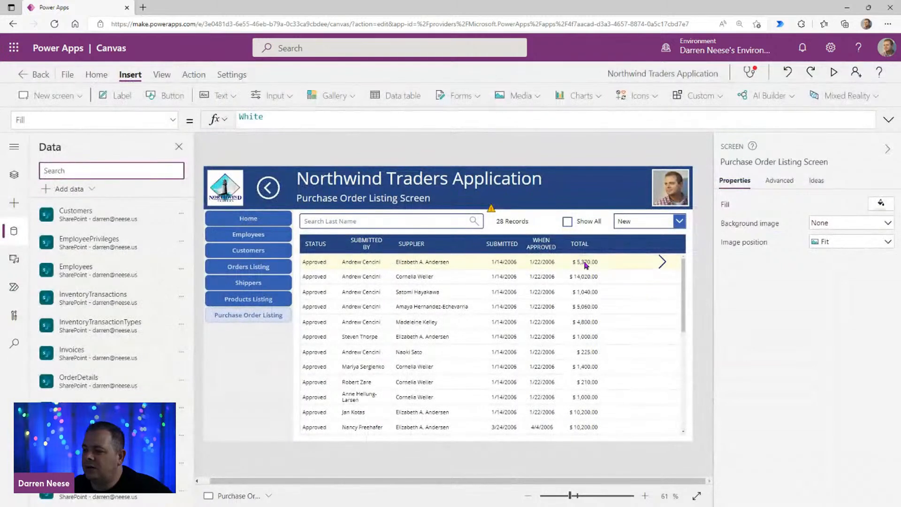
click(586, 266)
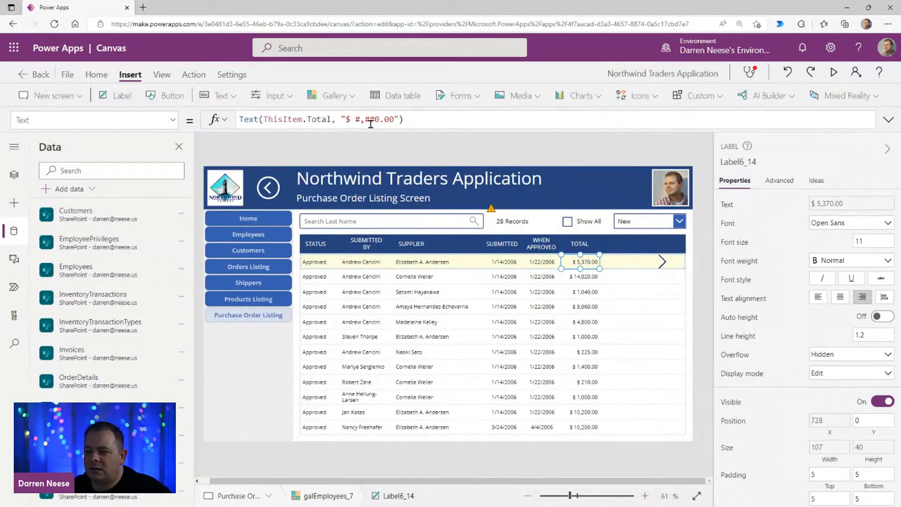
click(431, 124)
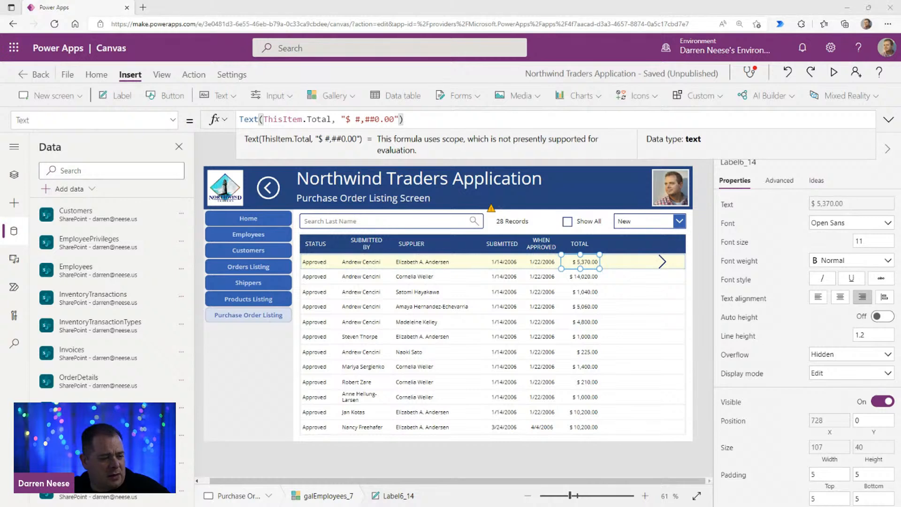
Step: Switch to the Northwind database in Access, examine its Purchase Order List, and open the Sales Reports Dialog
drag(526, 0, 539, 57)
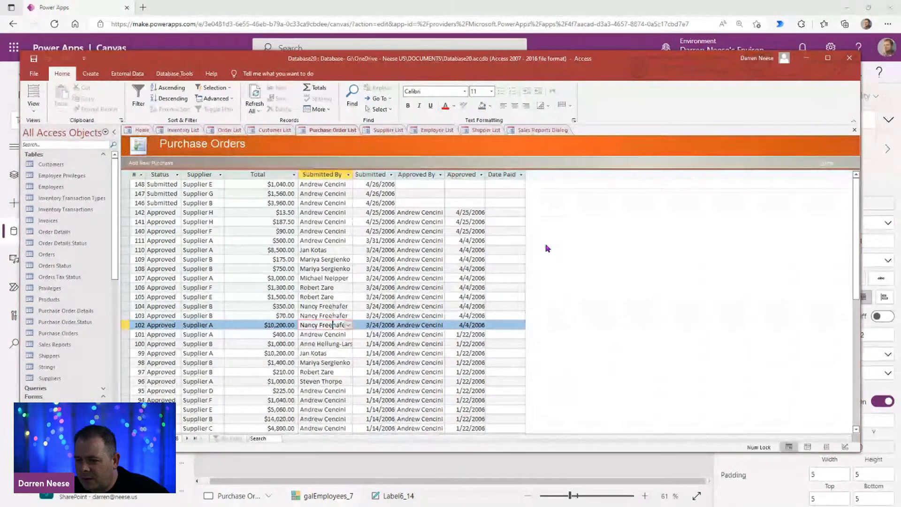
click(213, 213)
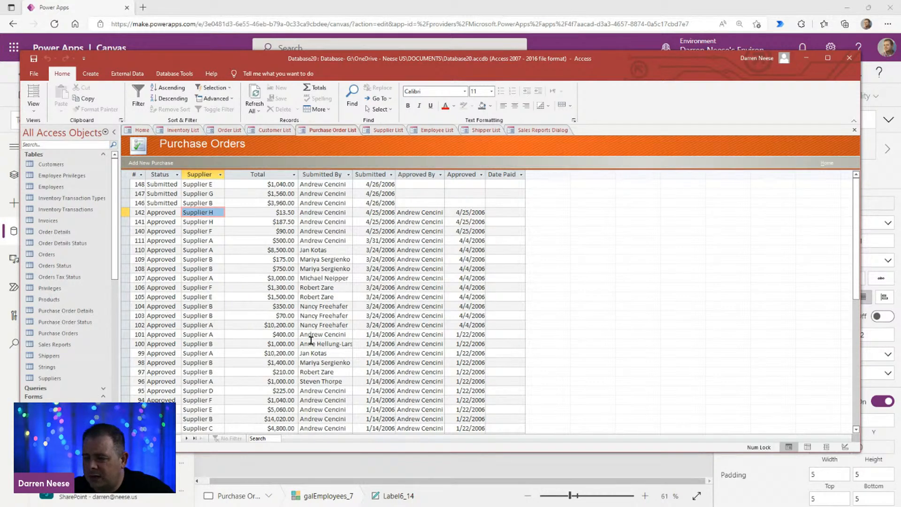
click(536, 132)
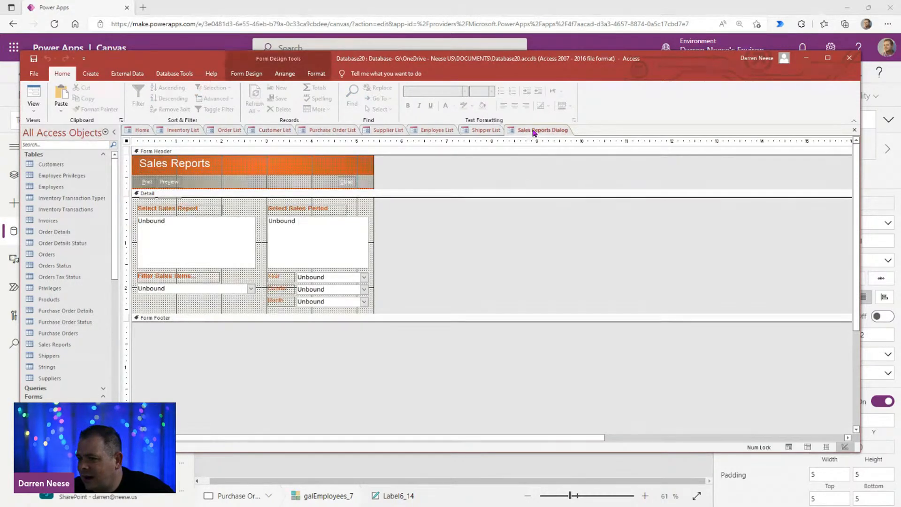
Step: Review the open list forms from the Shipper List back to the Northwind Traders Home form, and maximize the Access window
click(470, 132)
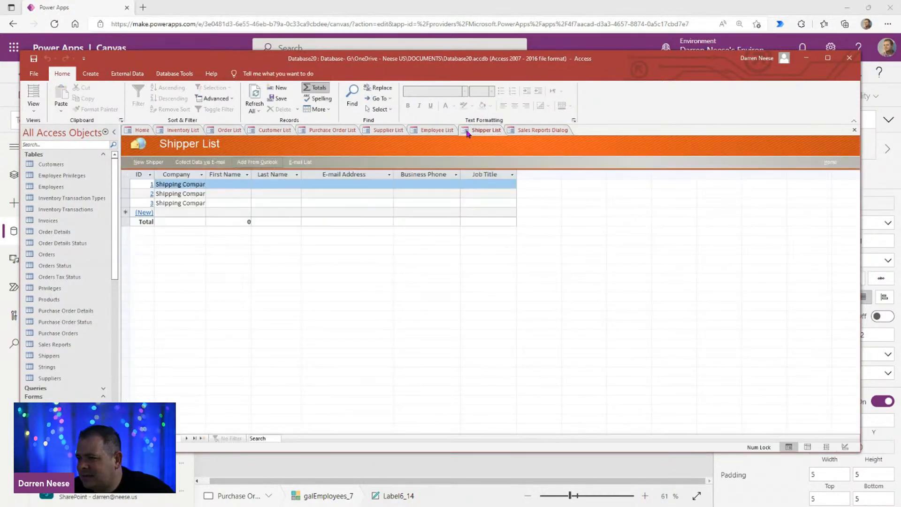
click(438, 131)
click(370, 133)
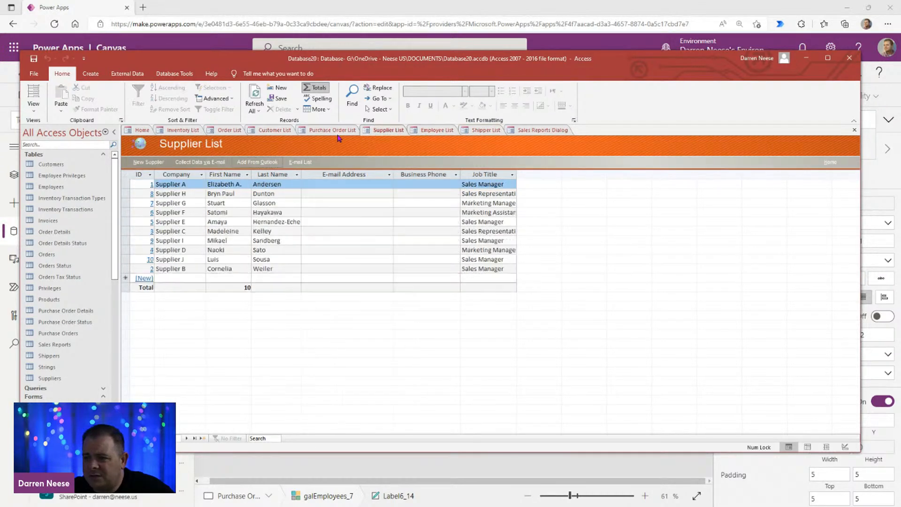
click(310, 134)
click(275, 132)
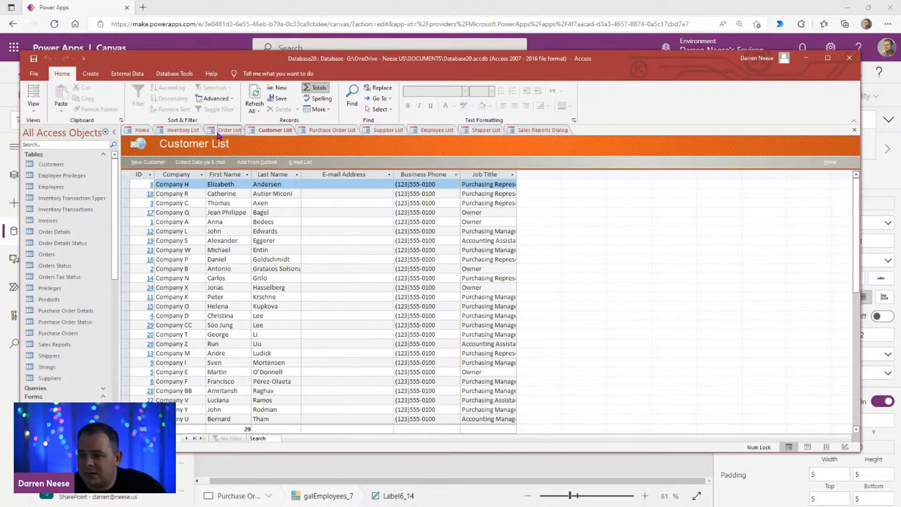
click(217, 133)
click(131, 132)
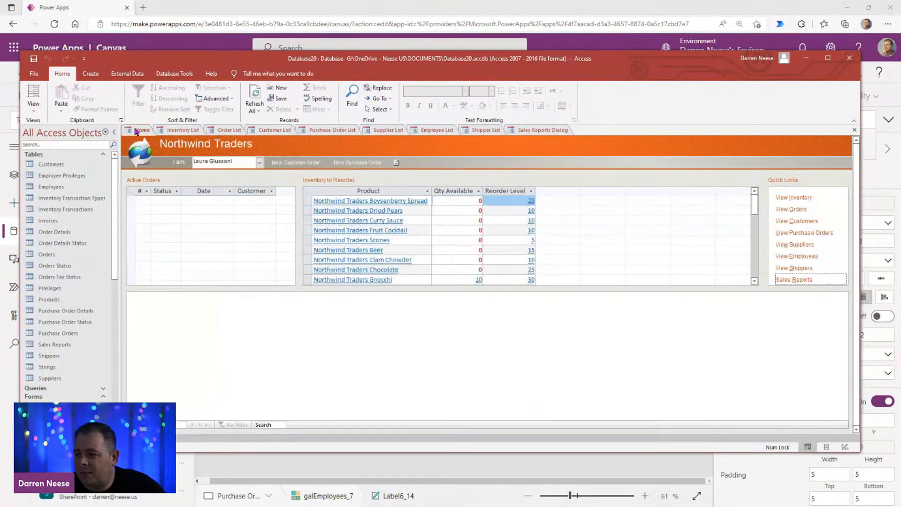
double_click(634, 65)
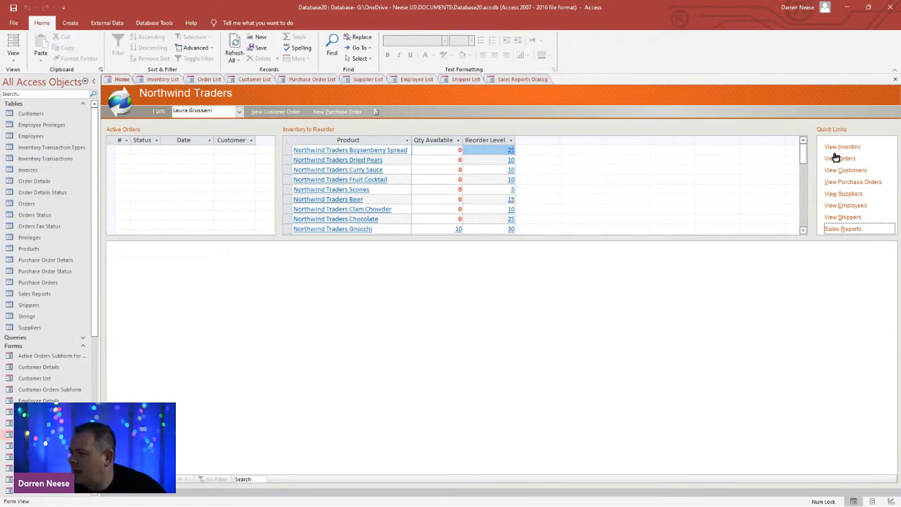
Step: Open the Inventory List and try to purchase Northwind Traders Chai from its supplier, dismissing the resulting message
click(155, 80)
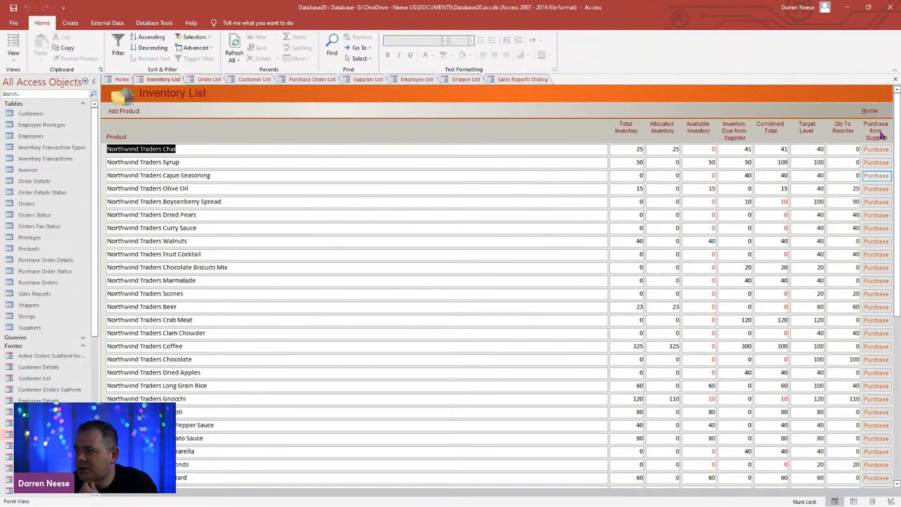
click(882, 151)
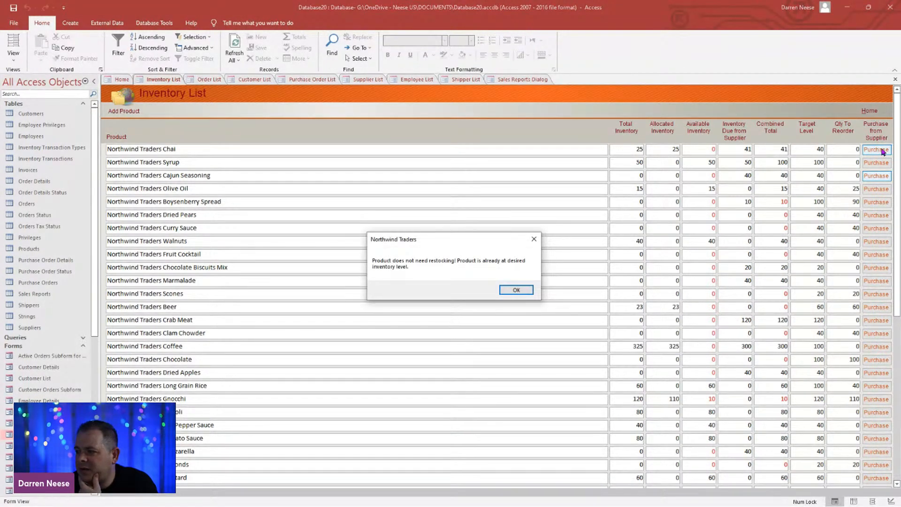
click(507, 292)
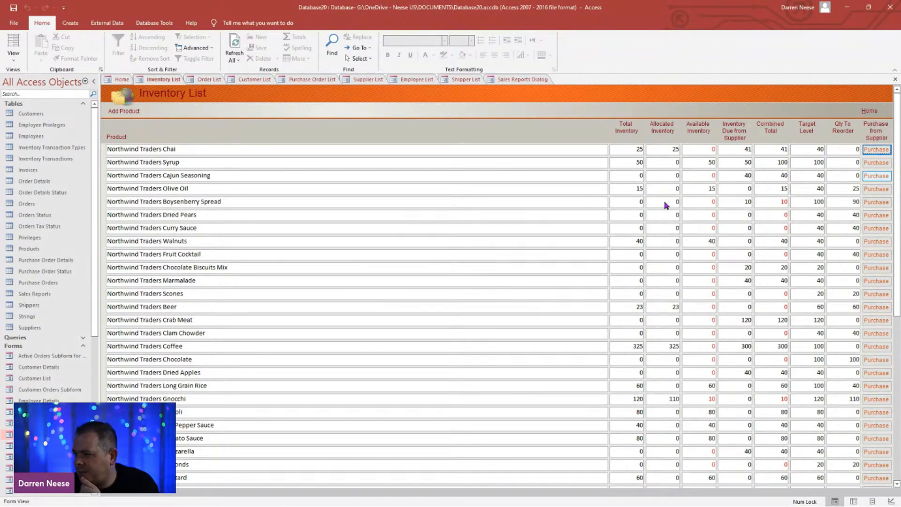
Step: Restock Northwind Traders Dried Pears by purchasing it from its supplier in the Inventory List, and acknowledge the message
click(622, 216)
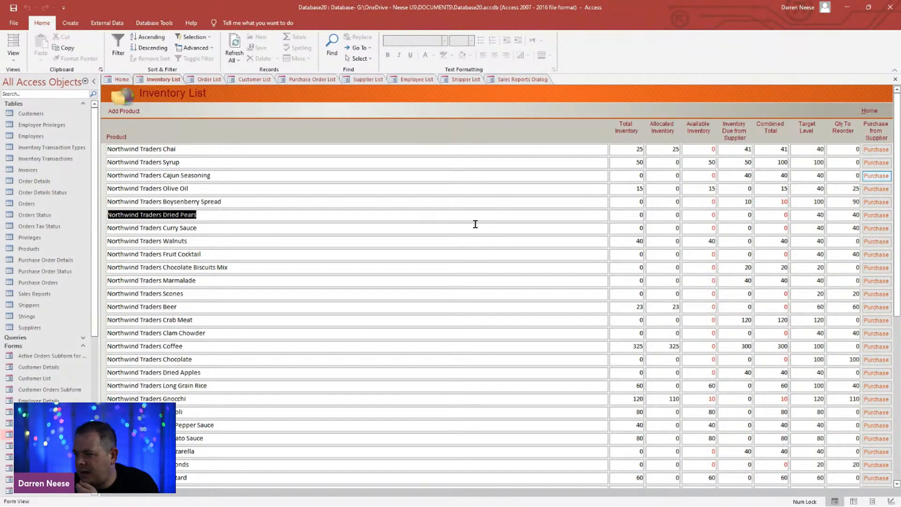
click(876, 216)
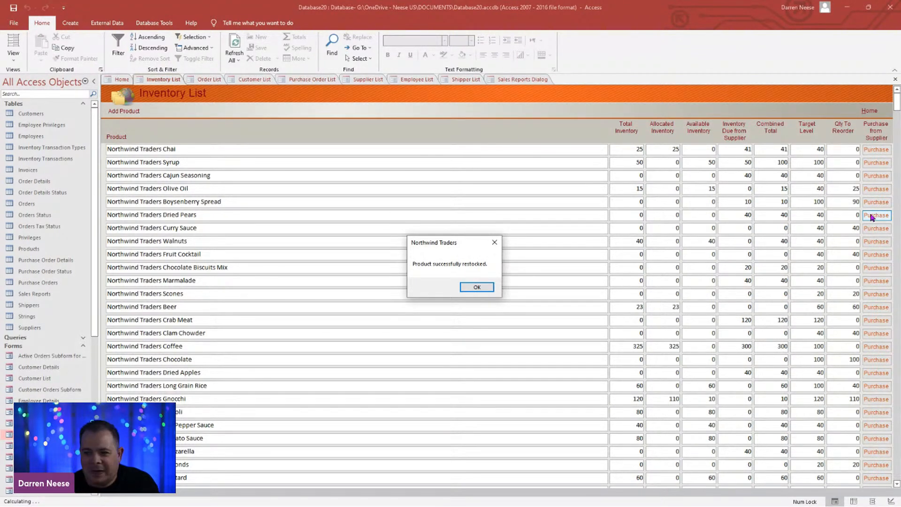
click(477, 288)
click(276, 218)
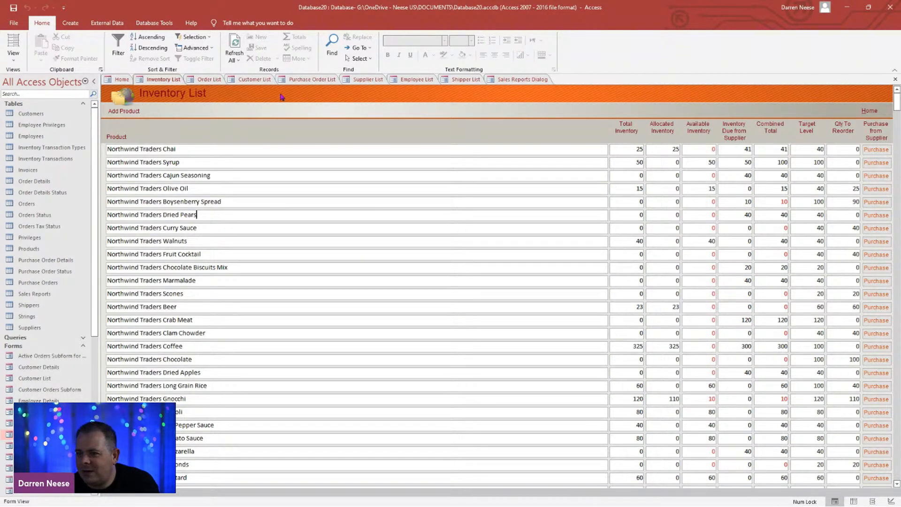
Step: Open the Inventory List form in Design View and show the property sheet of its Purchase command button
click(161, 82)
right_click(162, 81)
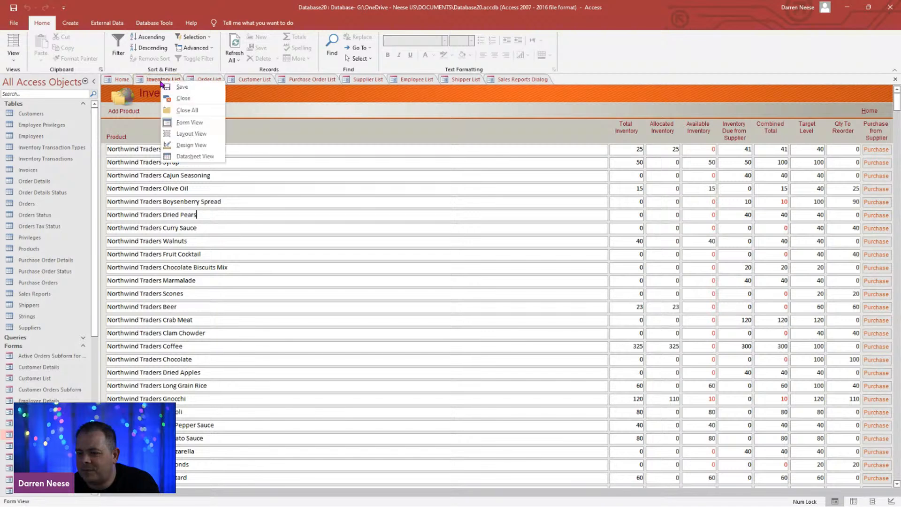
click(203, 147)
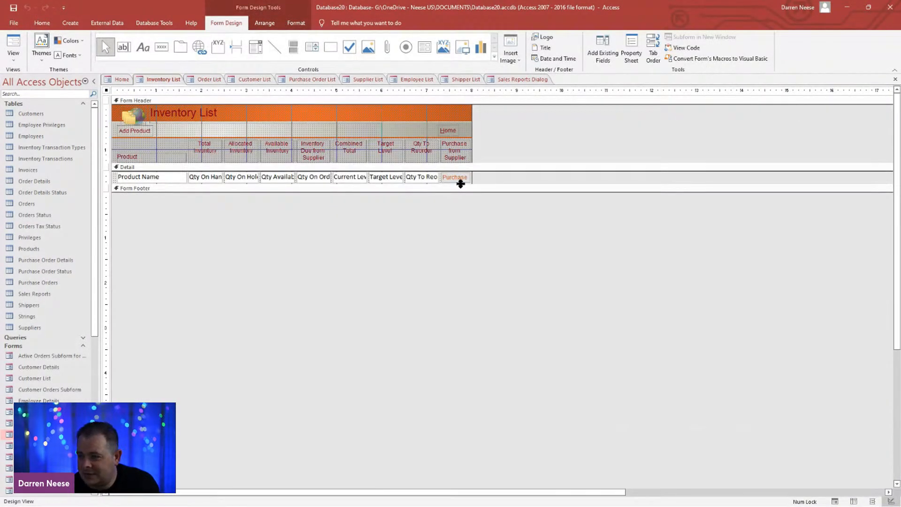
click(459, 179)
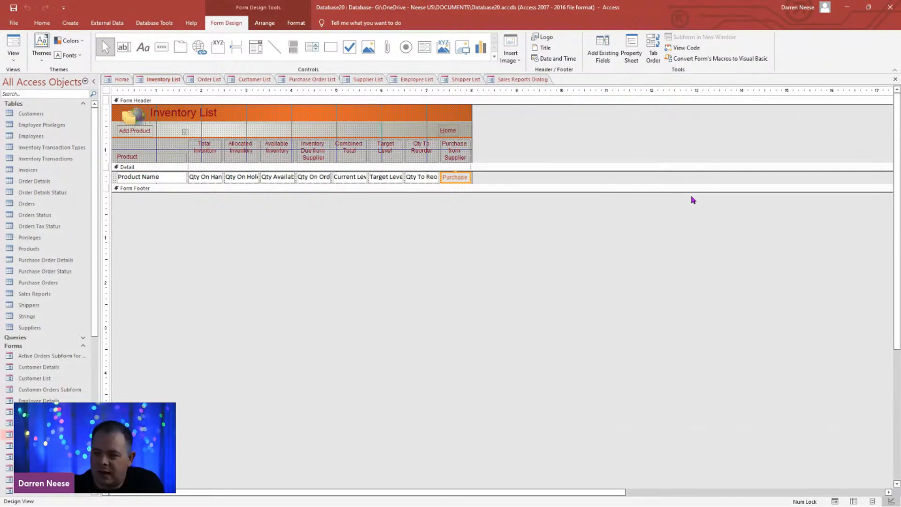
key(F4)
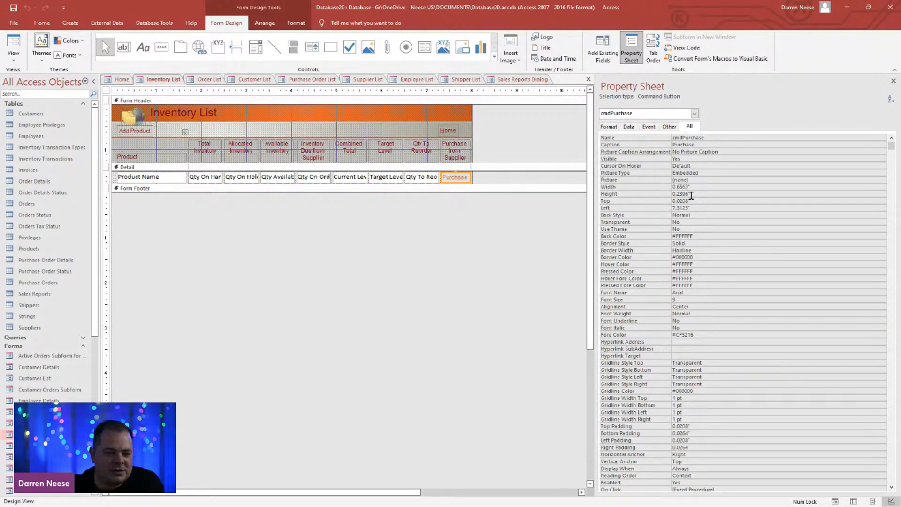